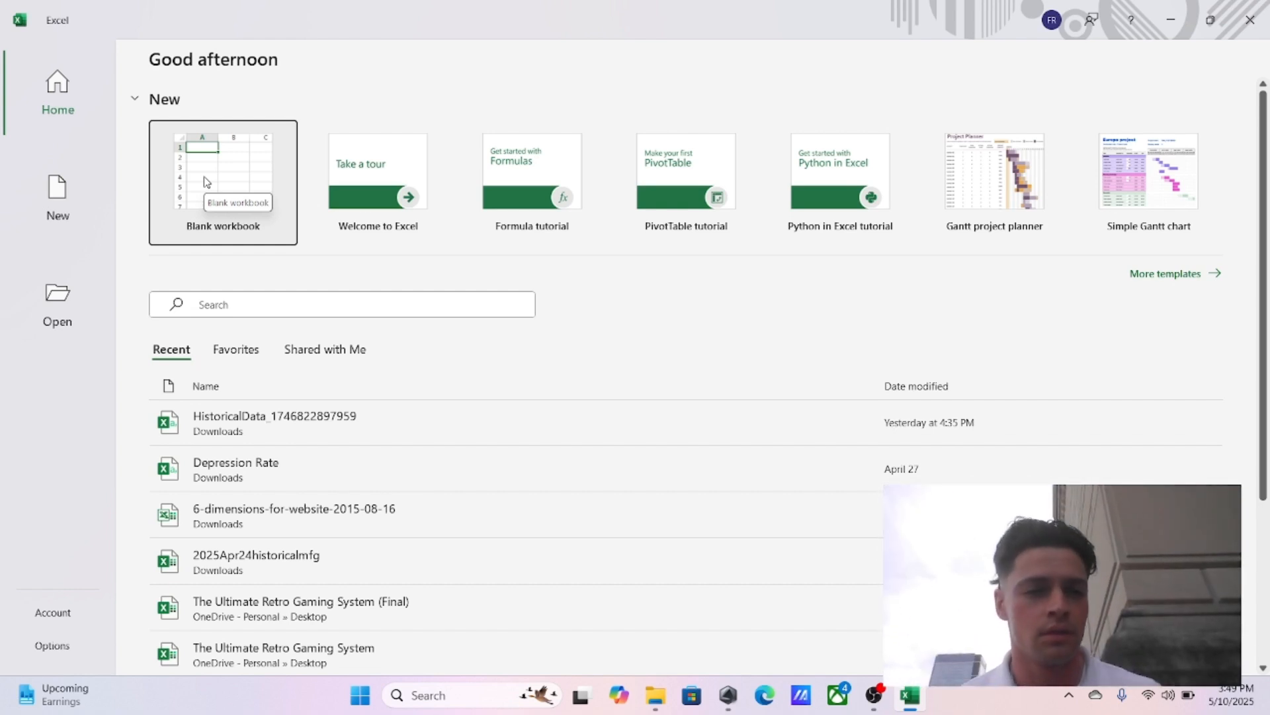
Step: Create a blank workbook and enter the heading "Test Scores" in cell A1
left_click(226, 182)
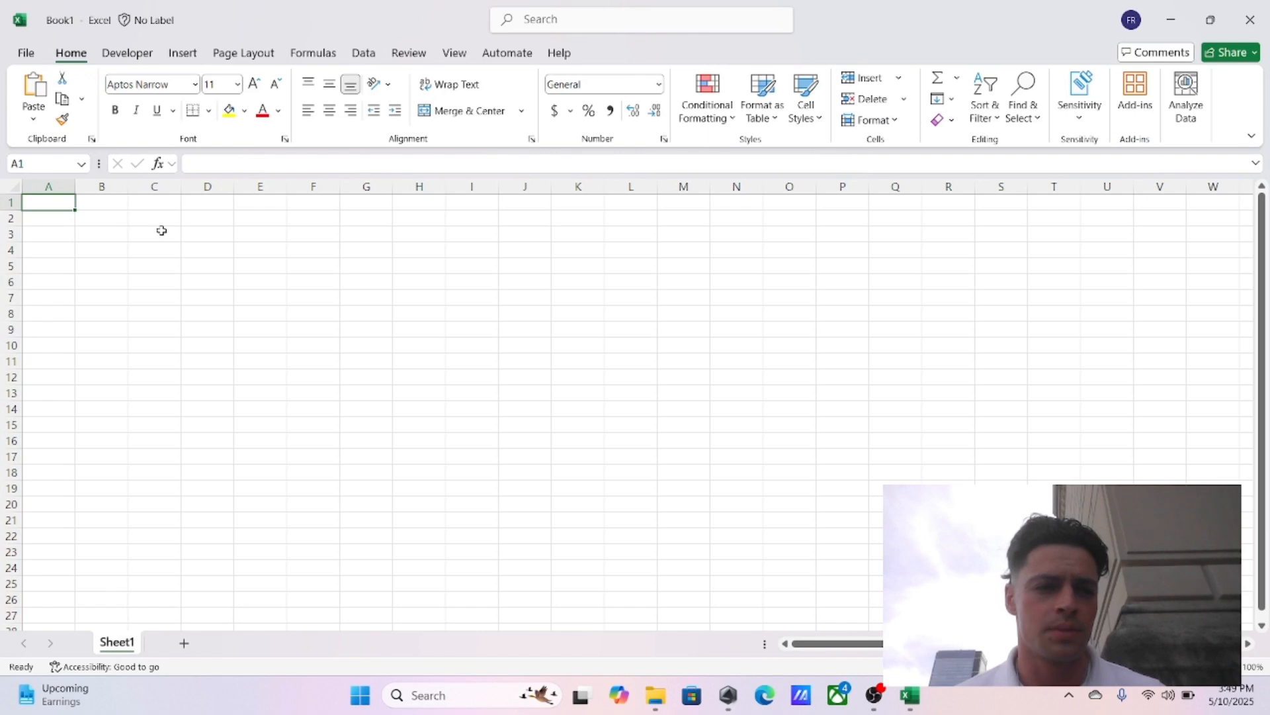
left_click(57, 219)
left_click(59, 205)
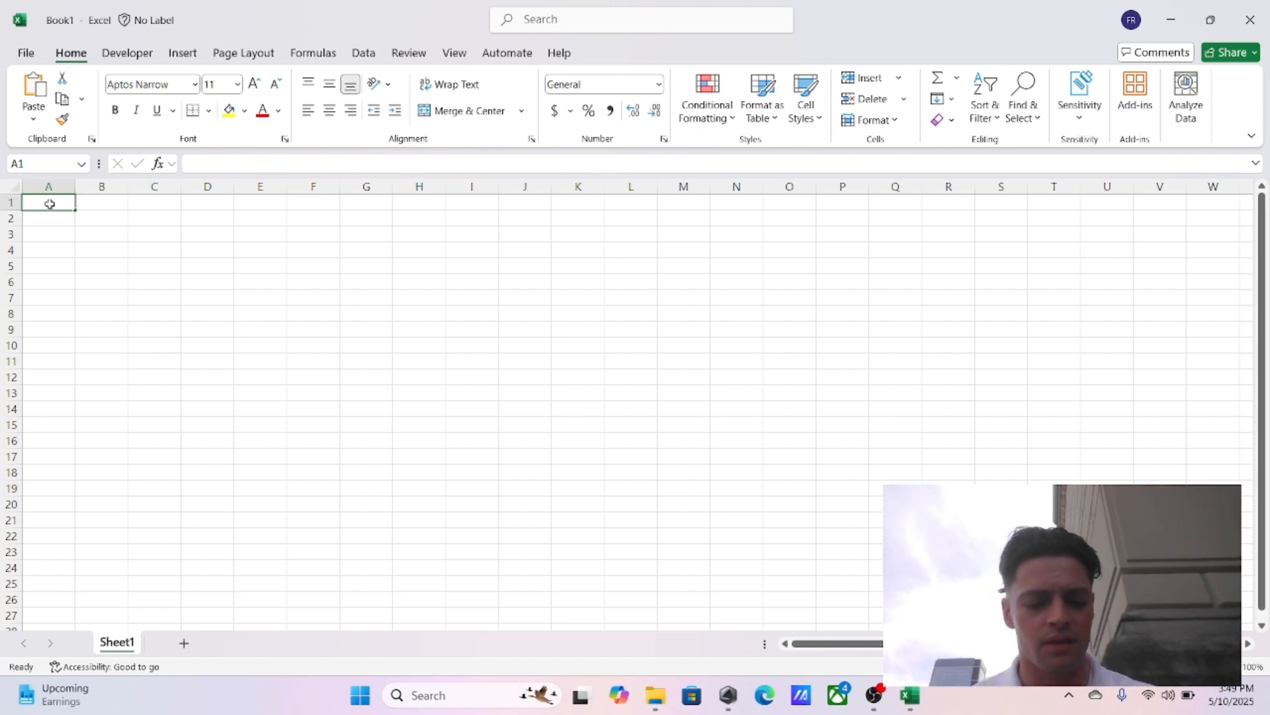
type("Test Sc")
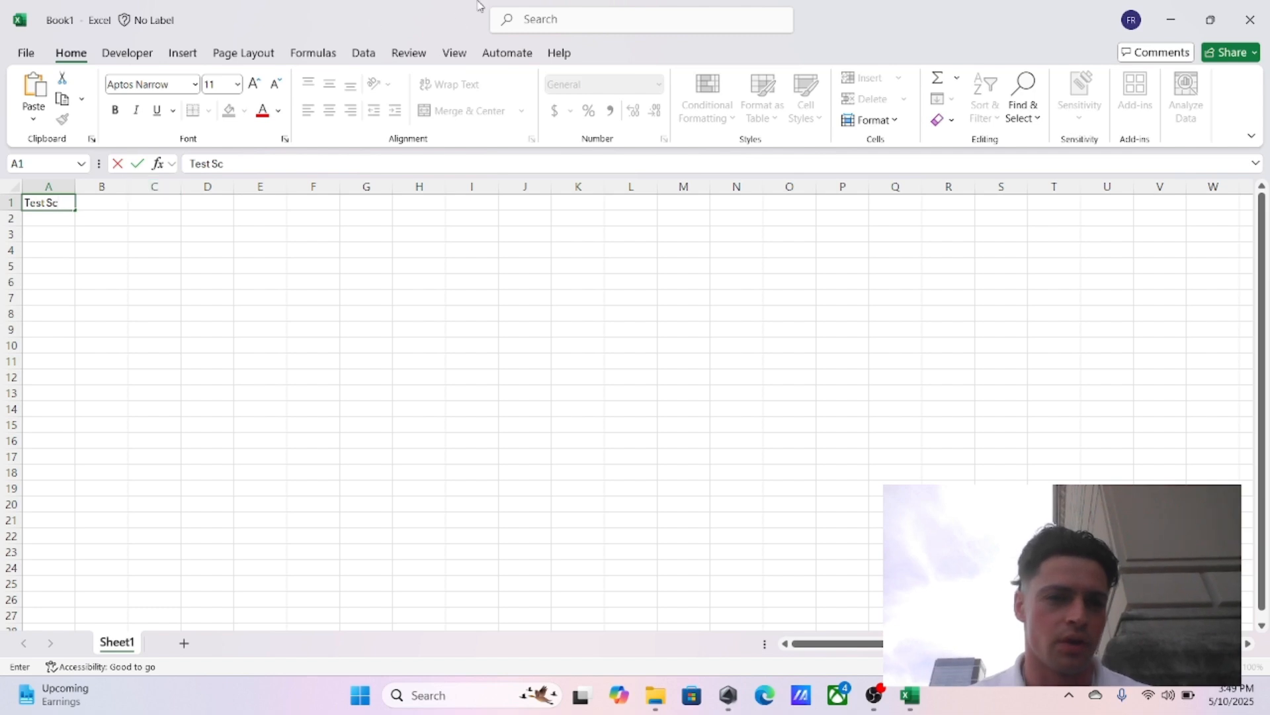
left_click(113, 233)
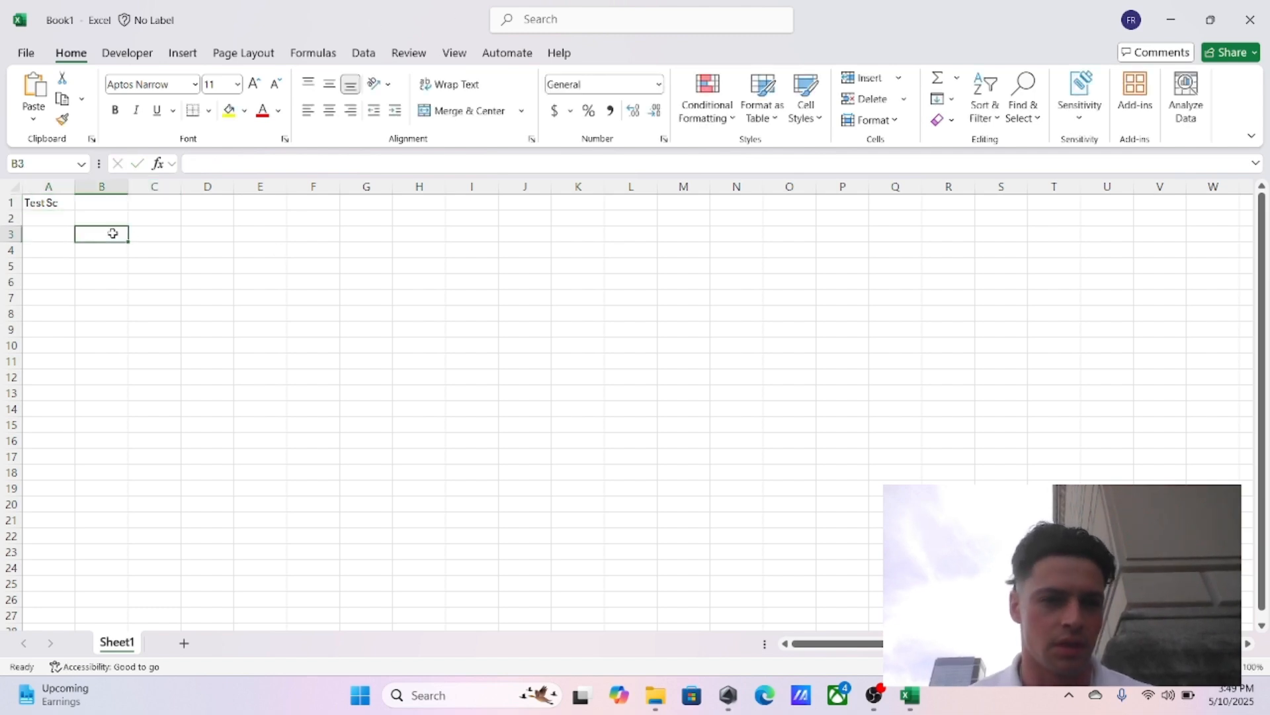
left_click(57, 205)
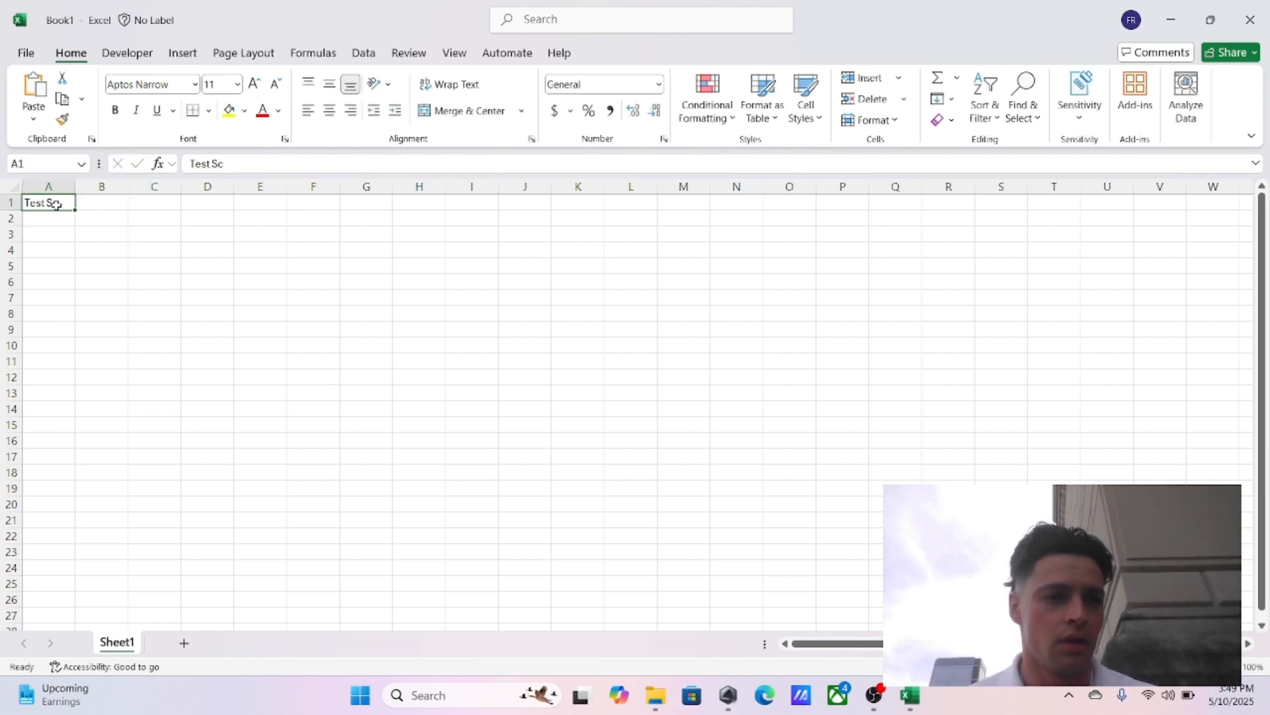
left_click(28, 52)
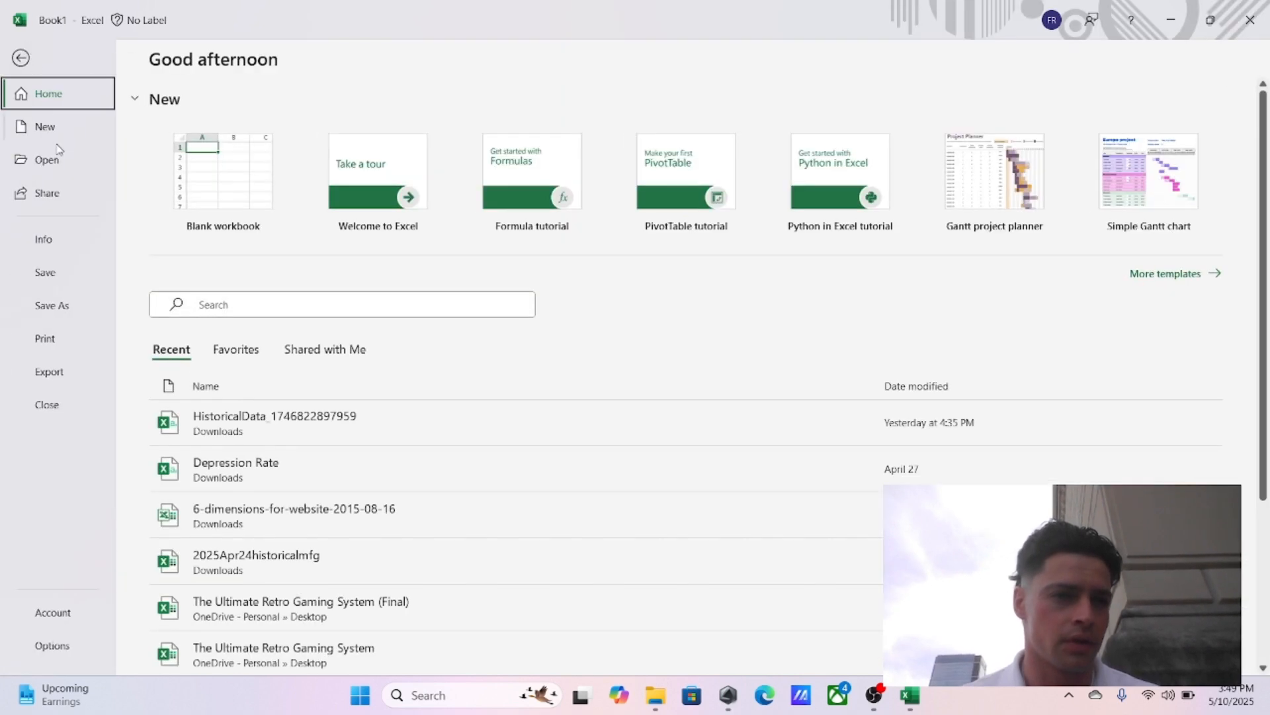
left_click(24, 61)
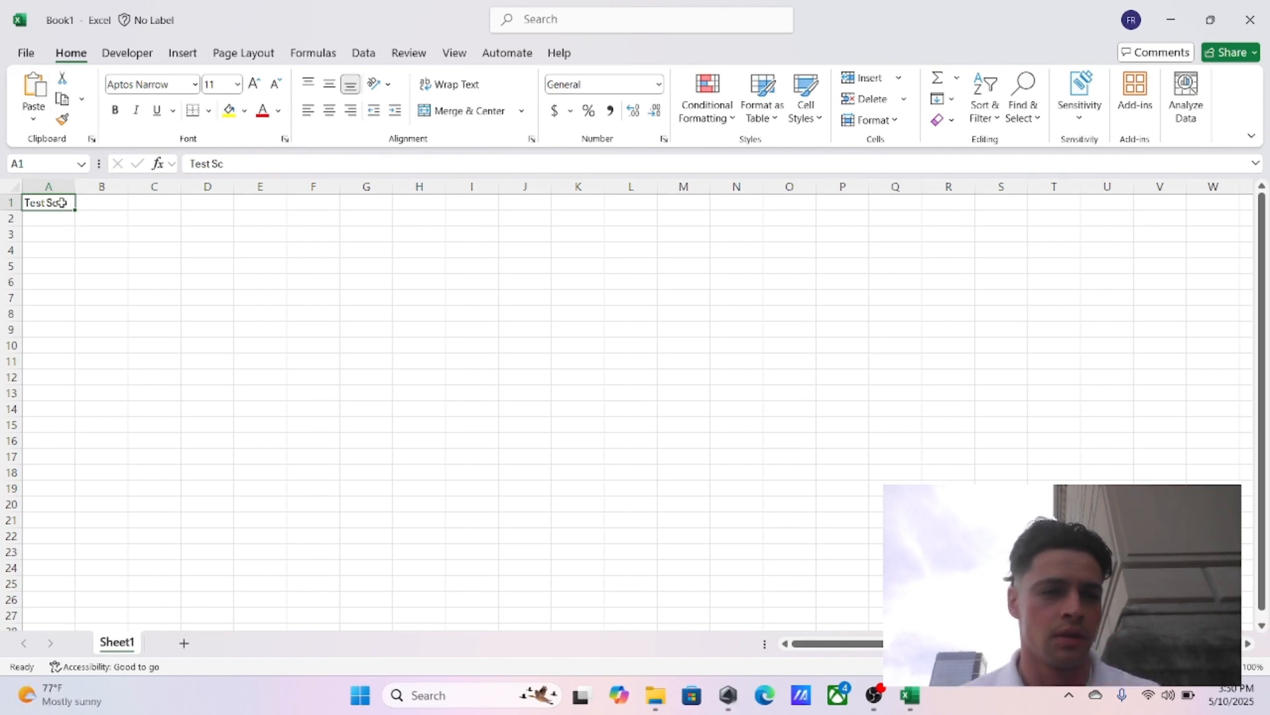
double_click(59, 202)
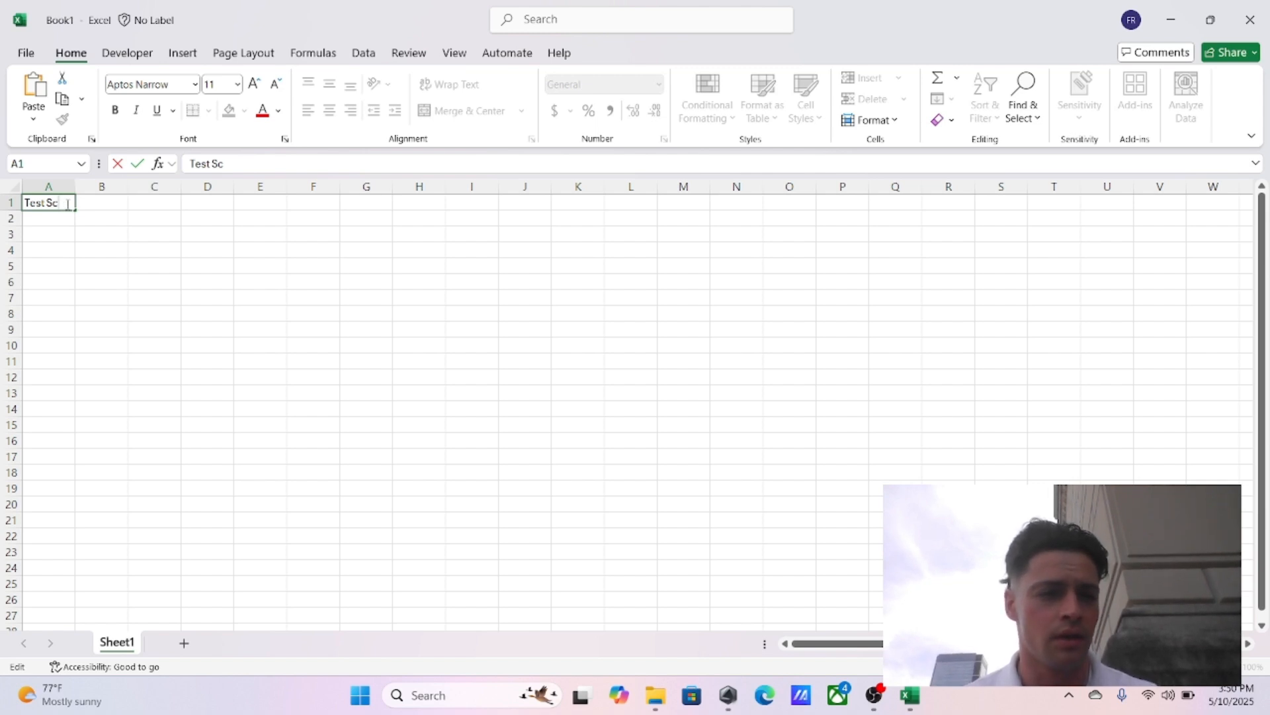
type("Test Scores")
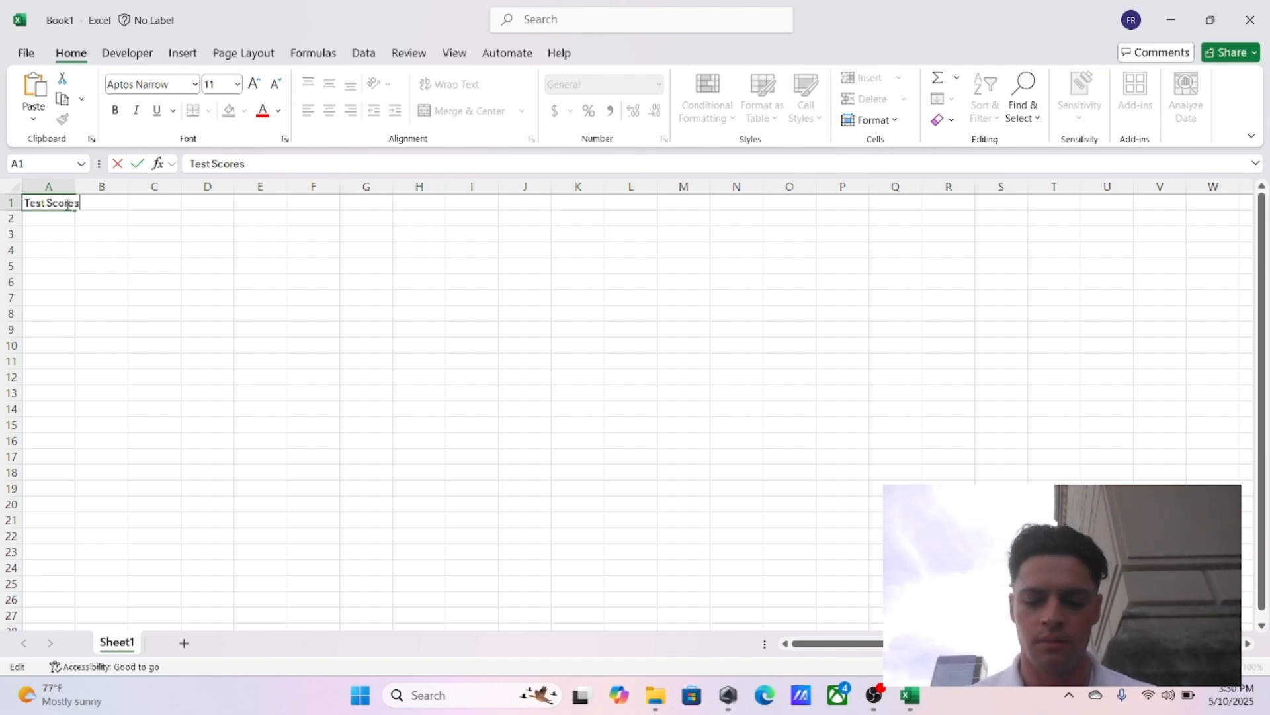
key("Return")
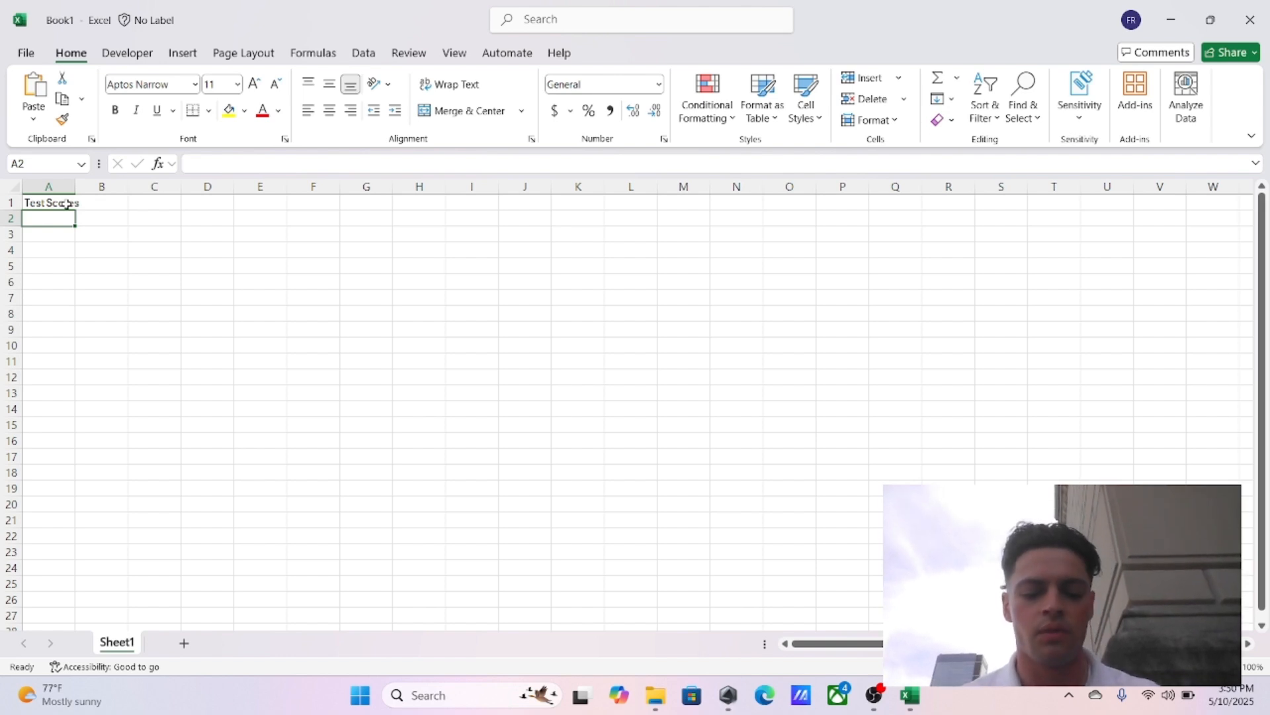
Step: Enter the scores 75, 80, 95, 65 and 70 in cells A2 to A6 below the heading
type("75")
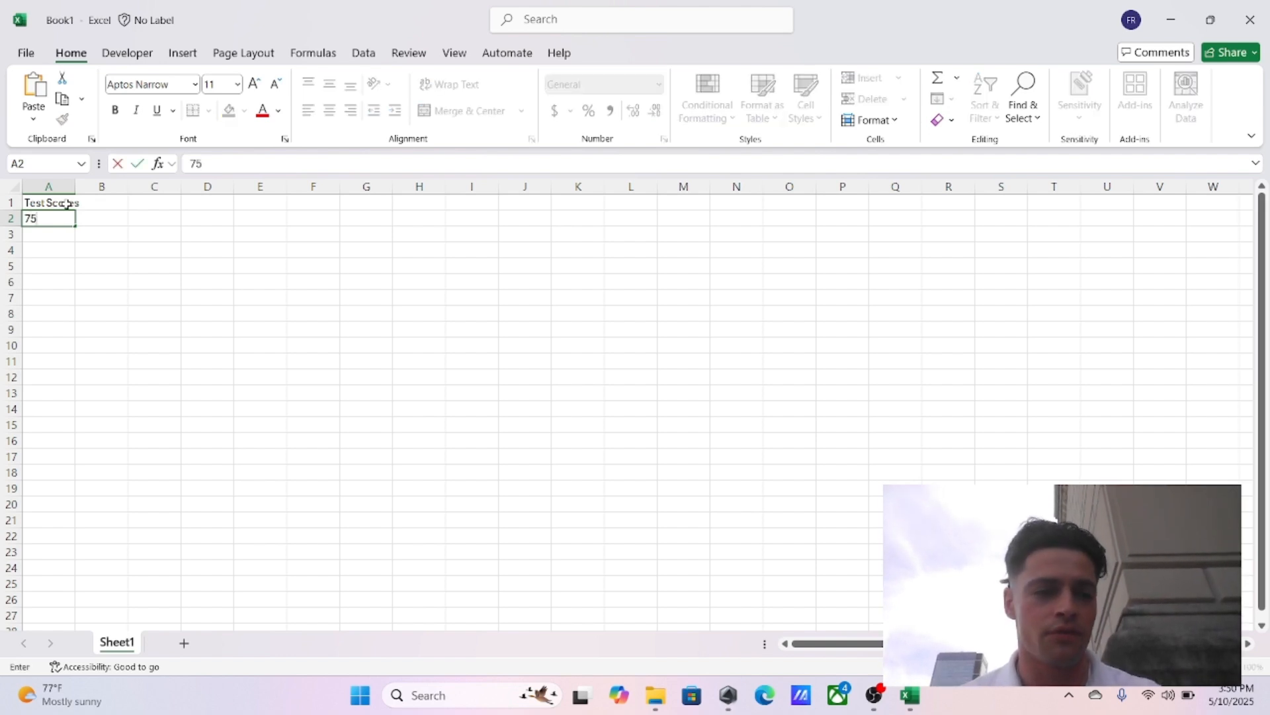
key("Return")
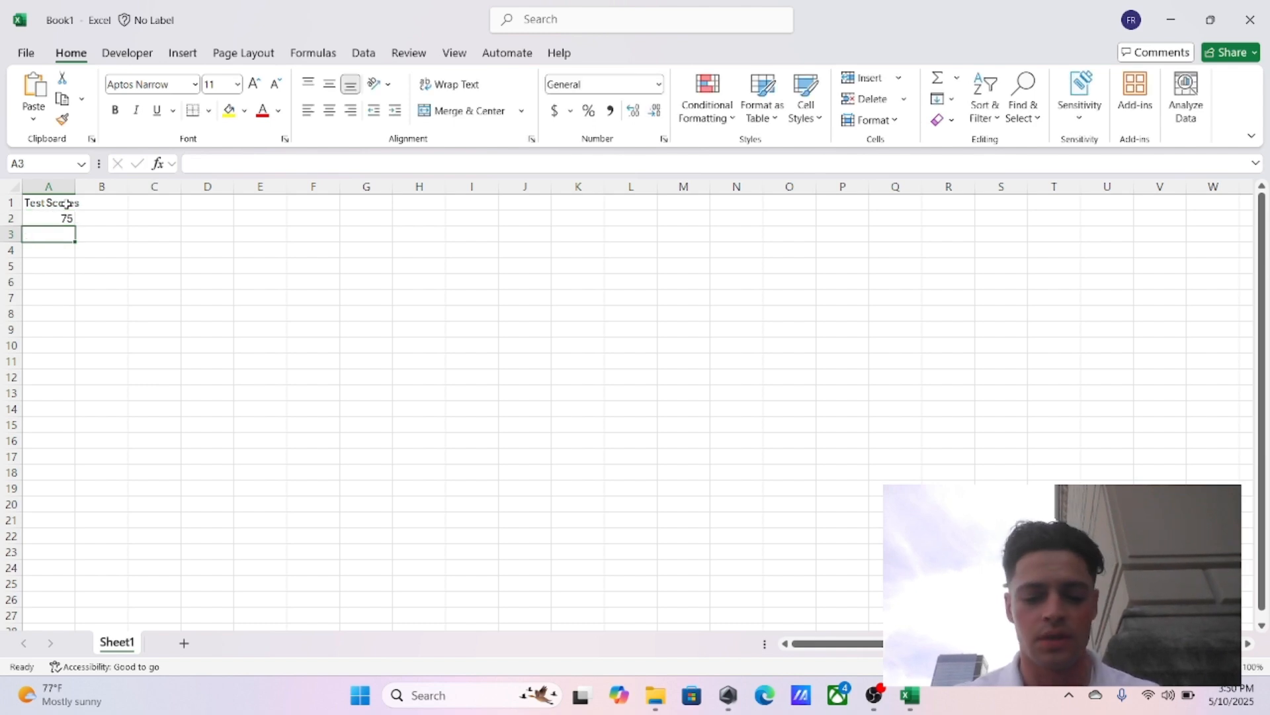
type("80")
key("Return")
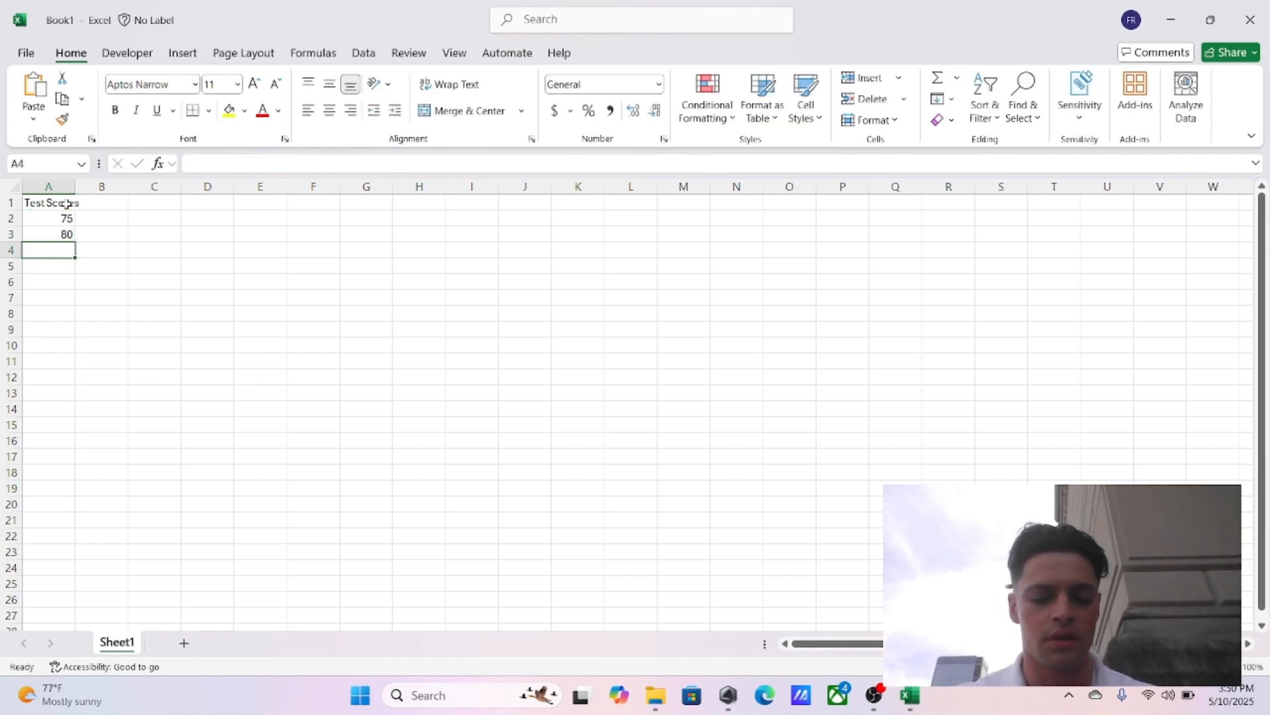
type("95")
key("Return")
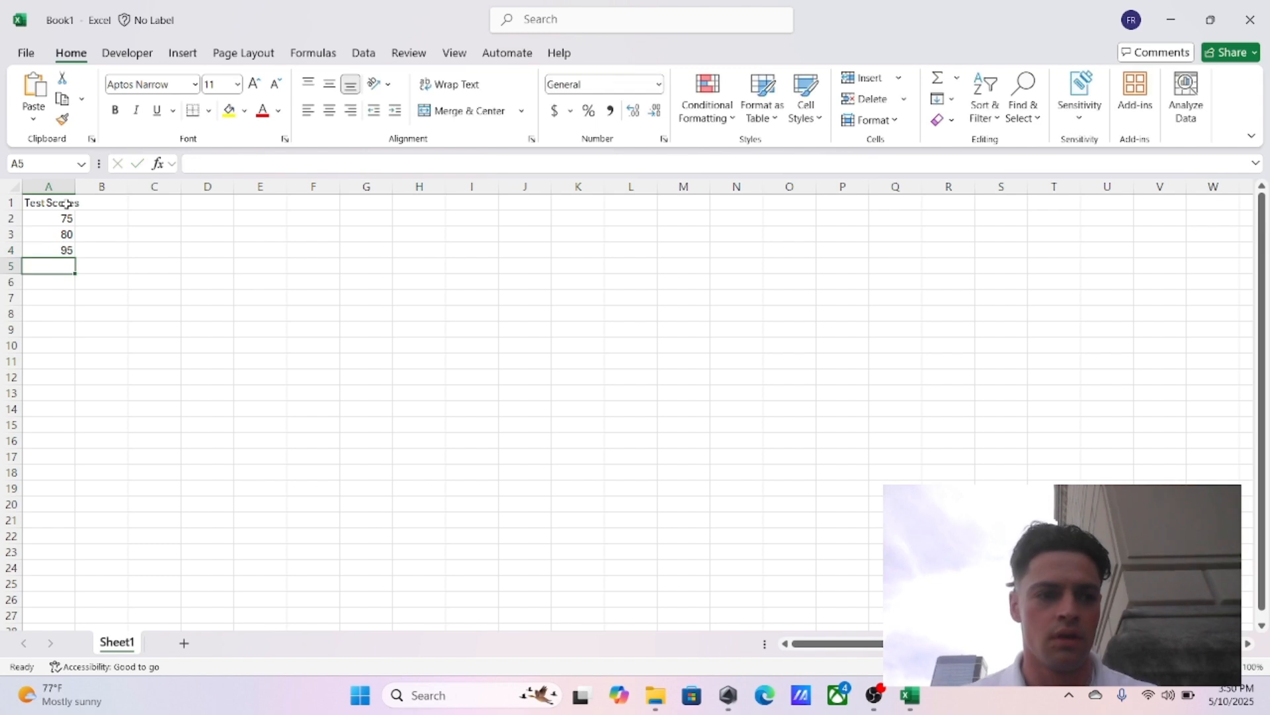
type("65")
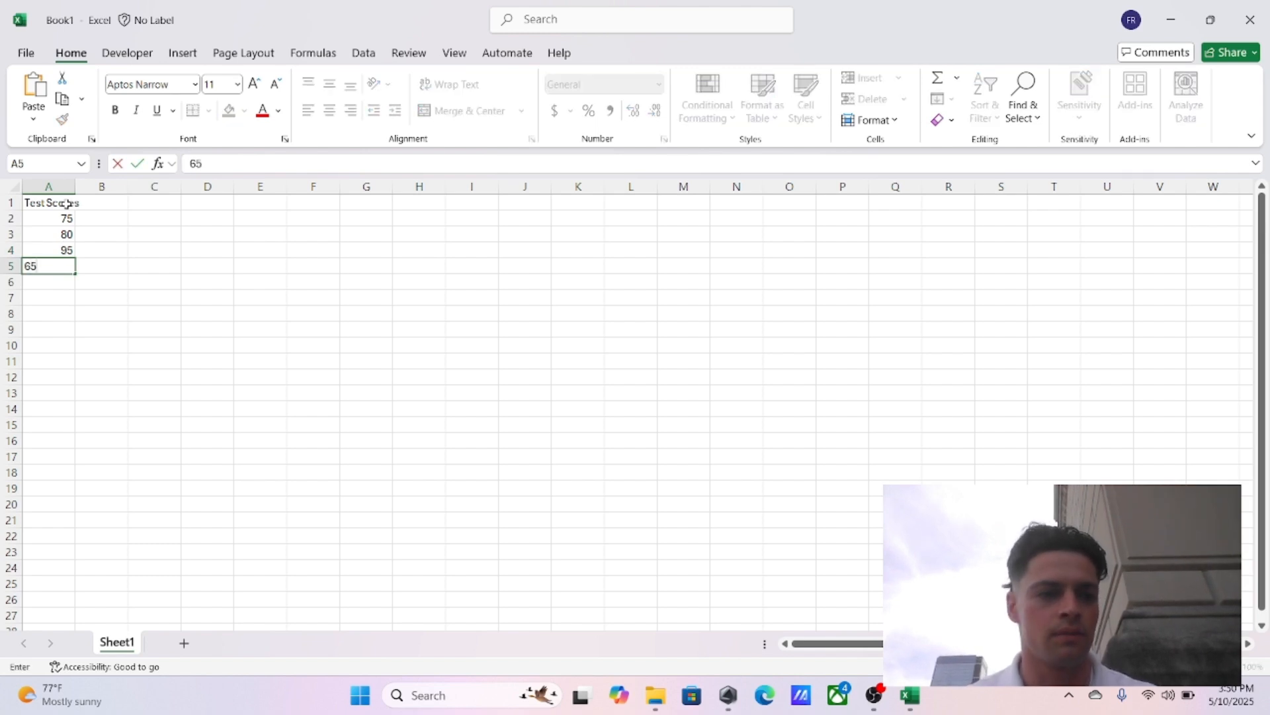
key("Return")
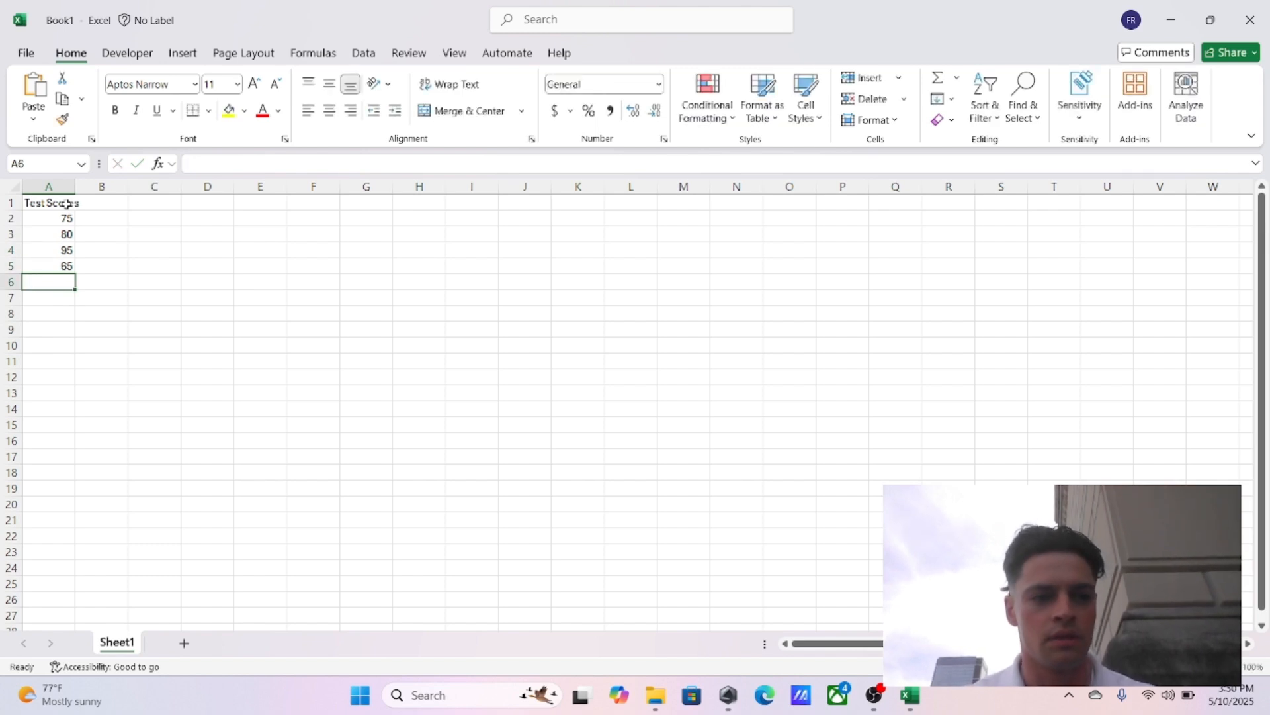
type("70")
key("Return")
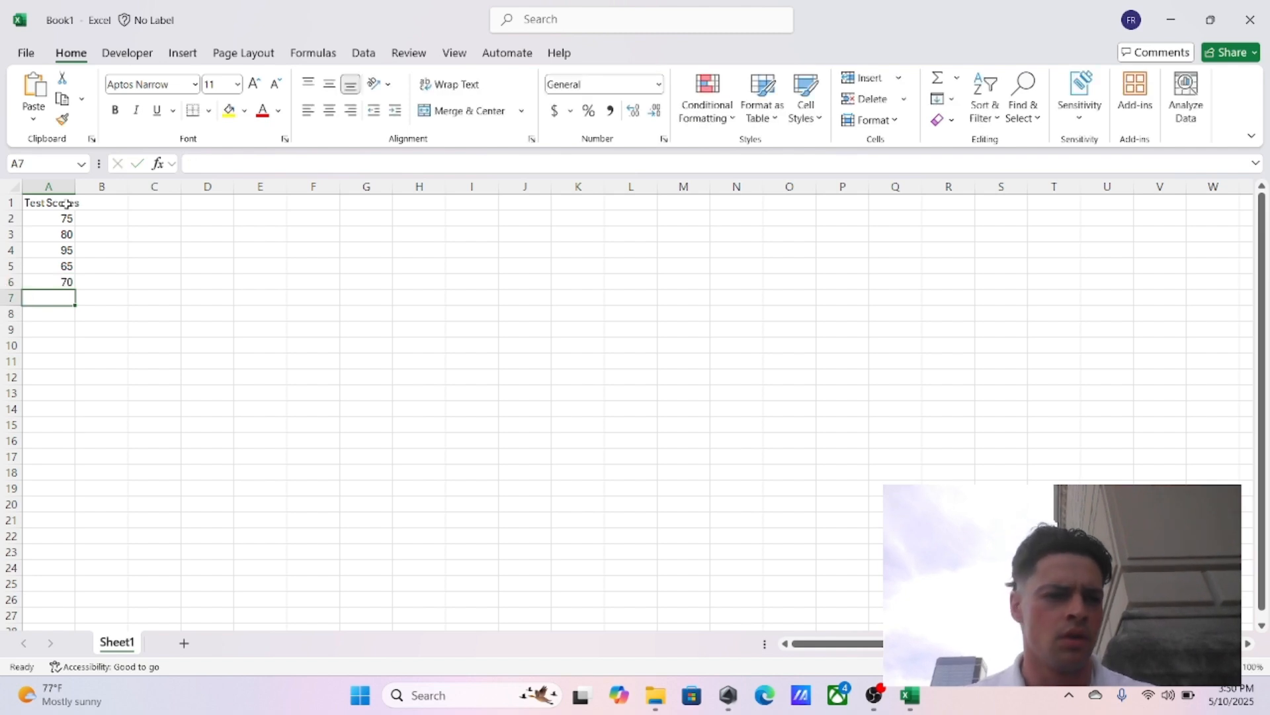
Step: Continue the score list with 82, 83, 90, 80 and 100 in cells A7 to A11
type("82")
key("Return")
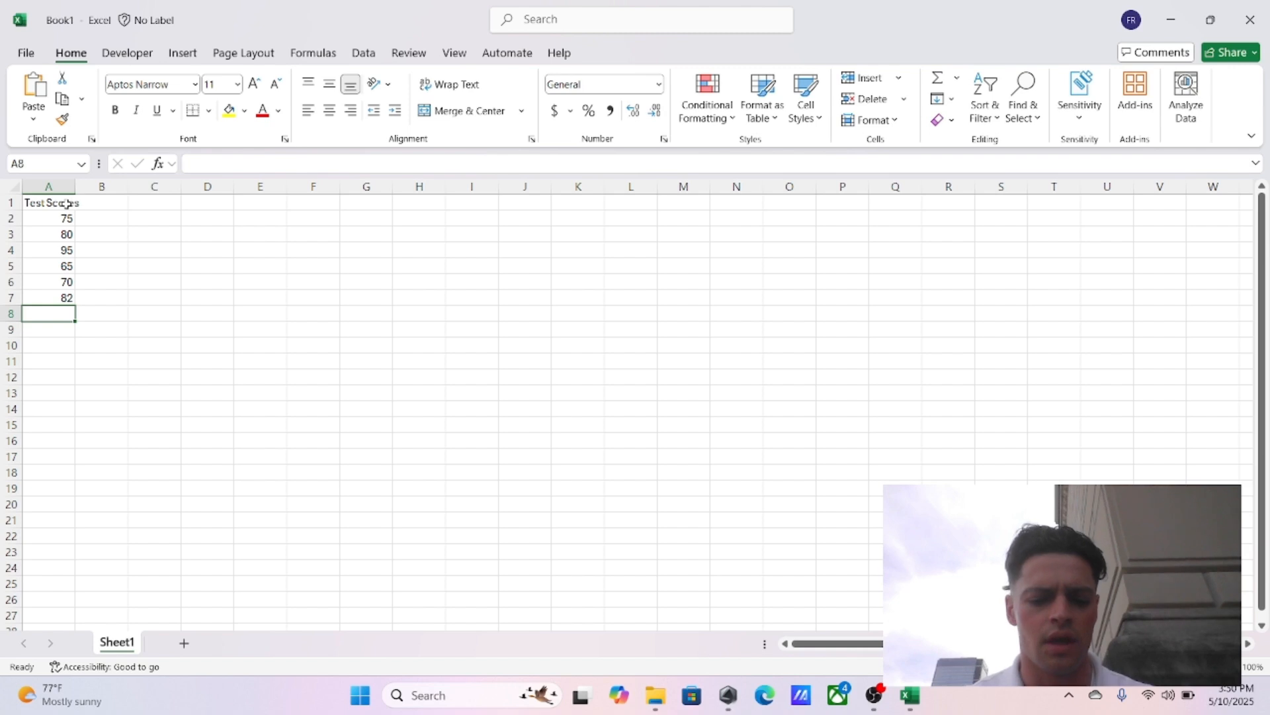
type("83")
key("Return")
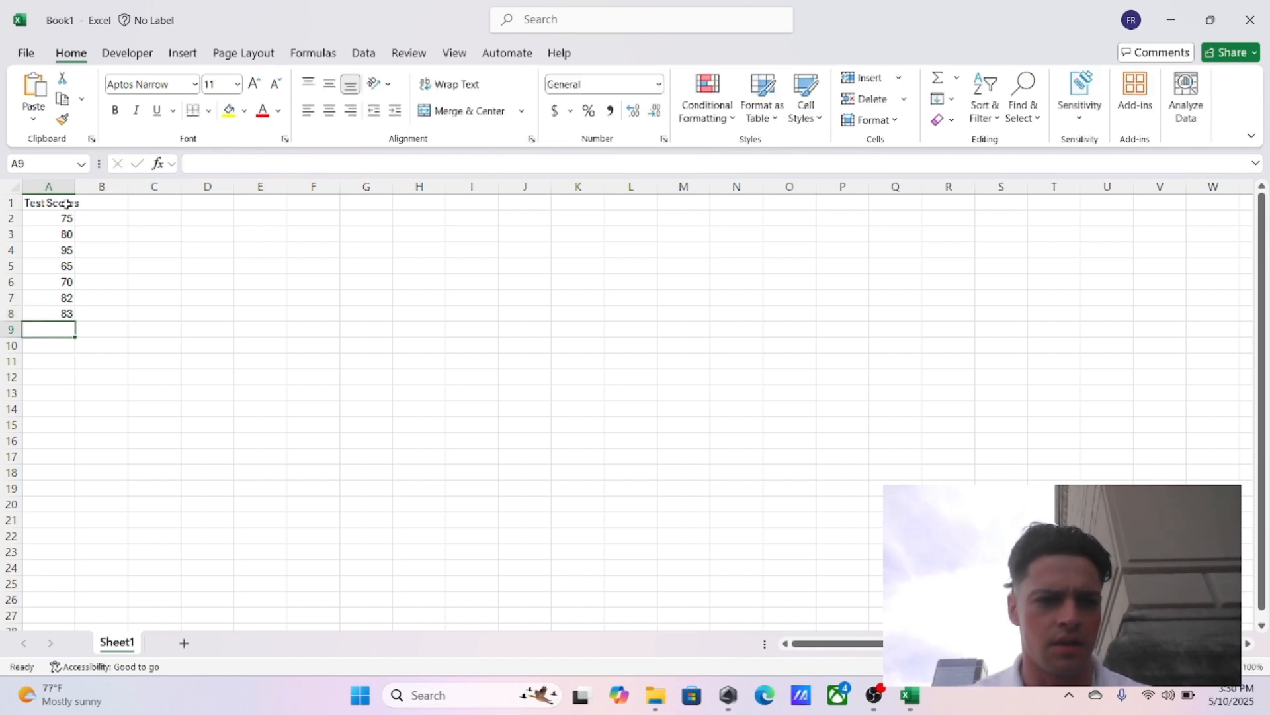
type("90")
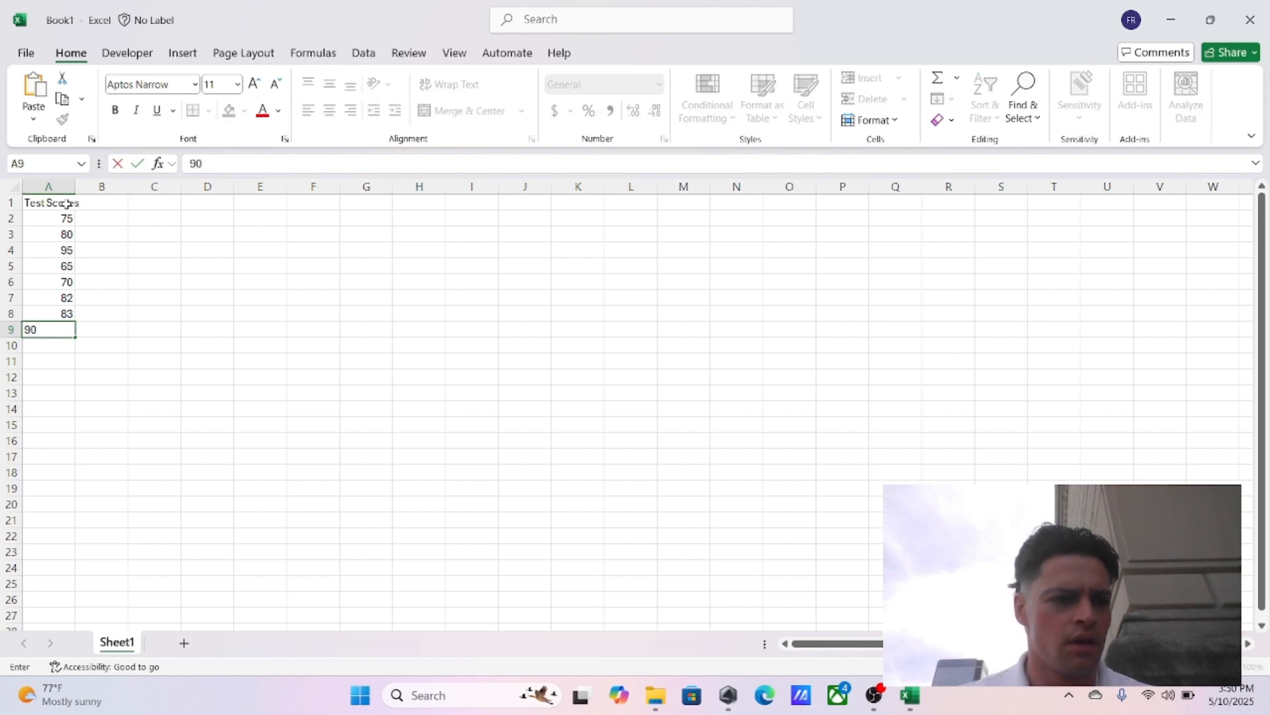
key("Return")
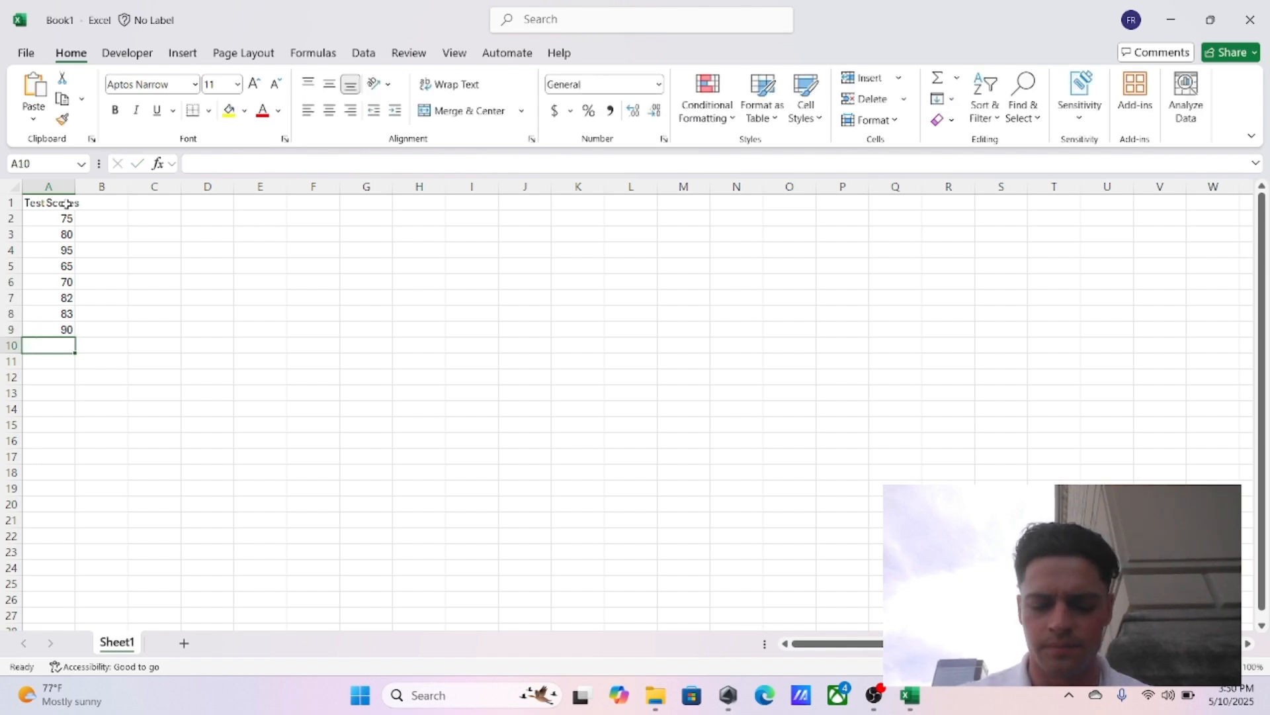
type("80")
key("Return")
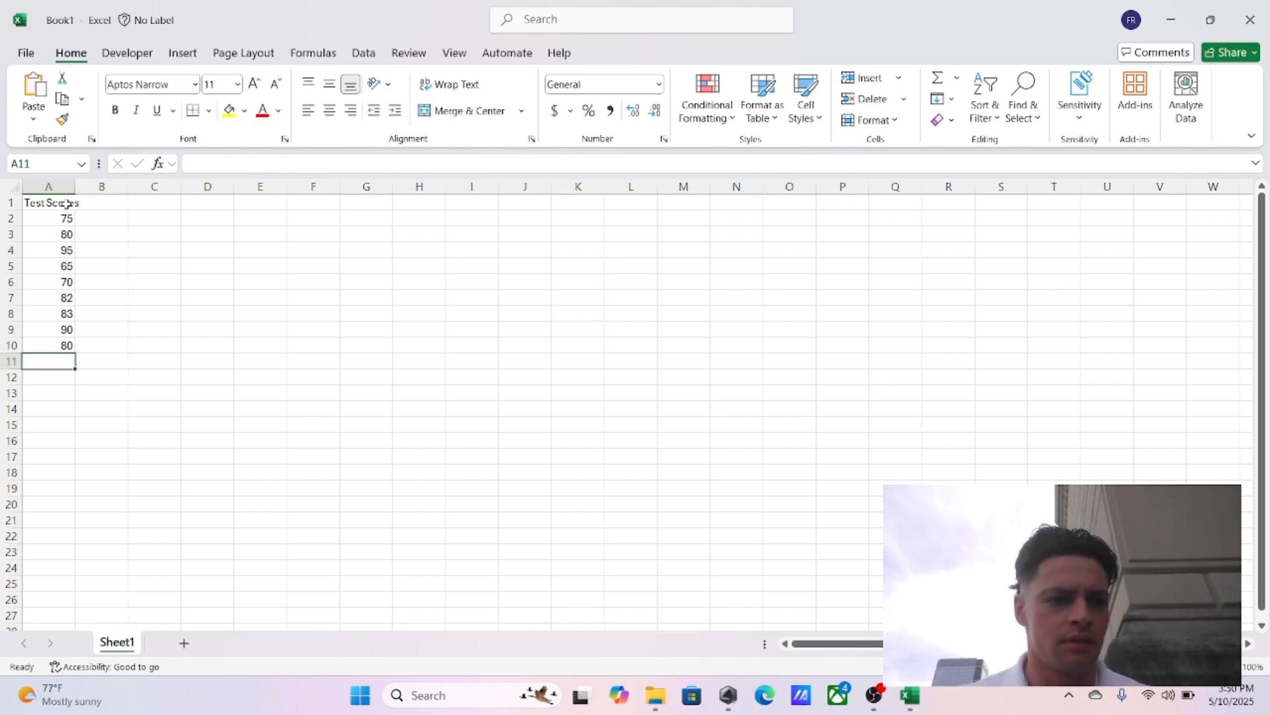
type("100")
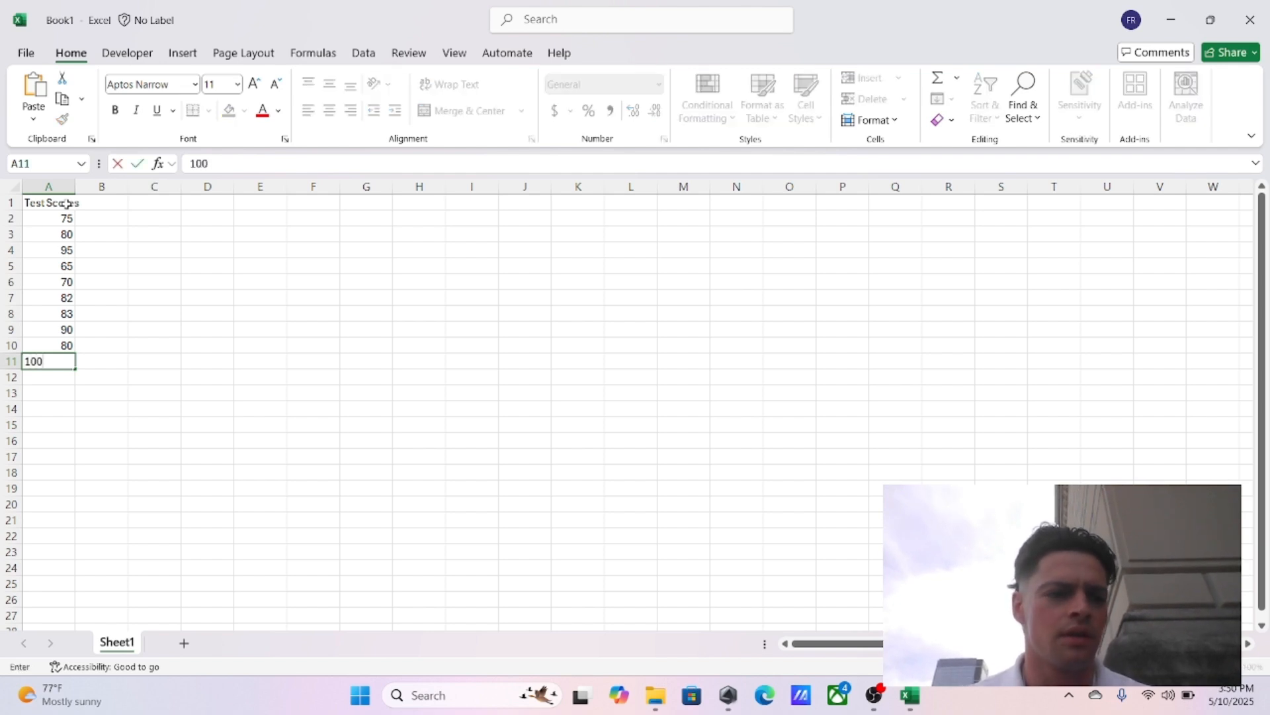
key("Return")
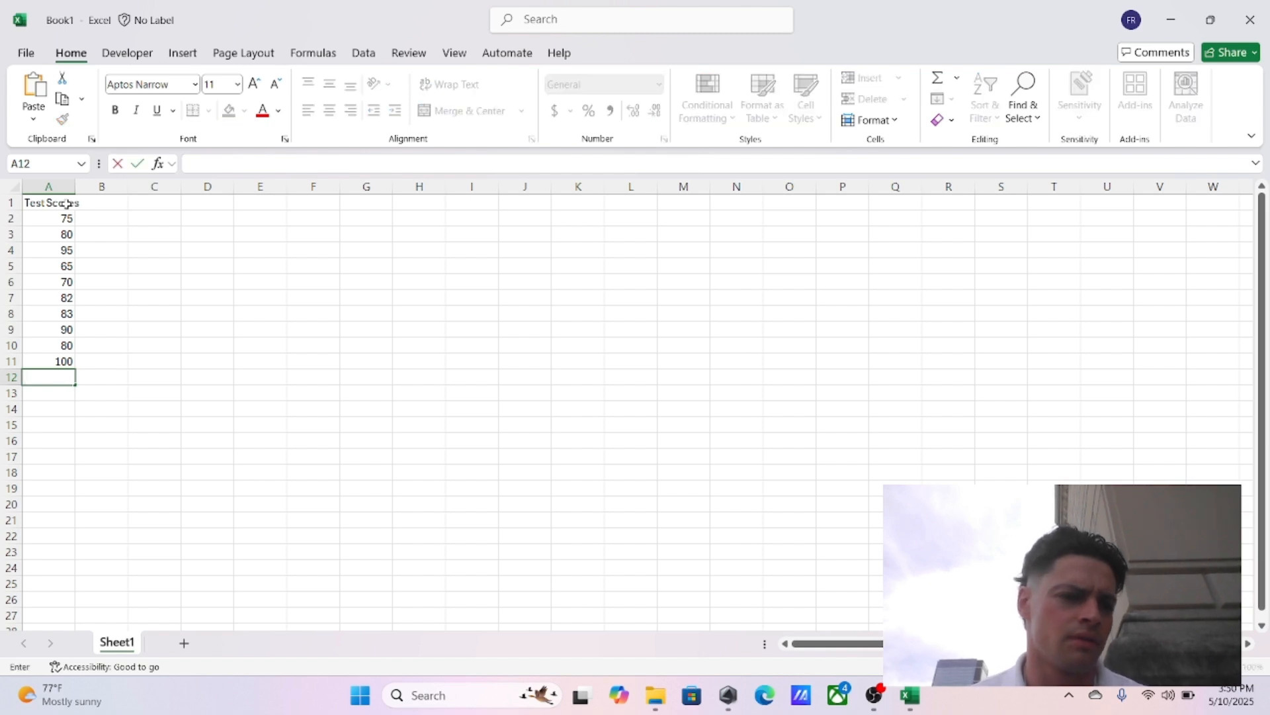
Step: Replace the score in cell A11 with 98 and add a score of 0 in cell A12
left_click(45, 360)
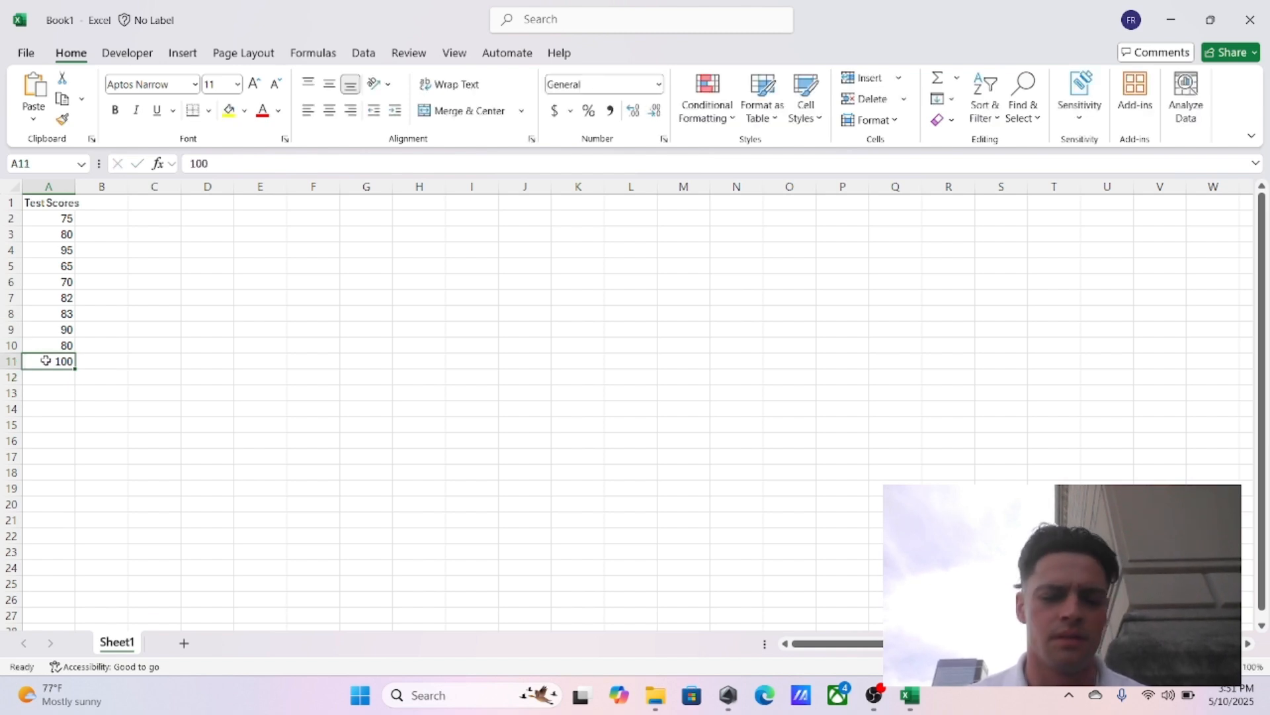
type("98")
key("Return")
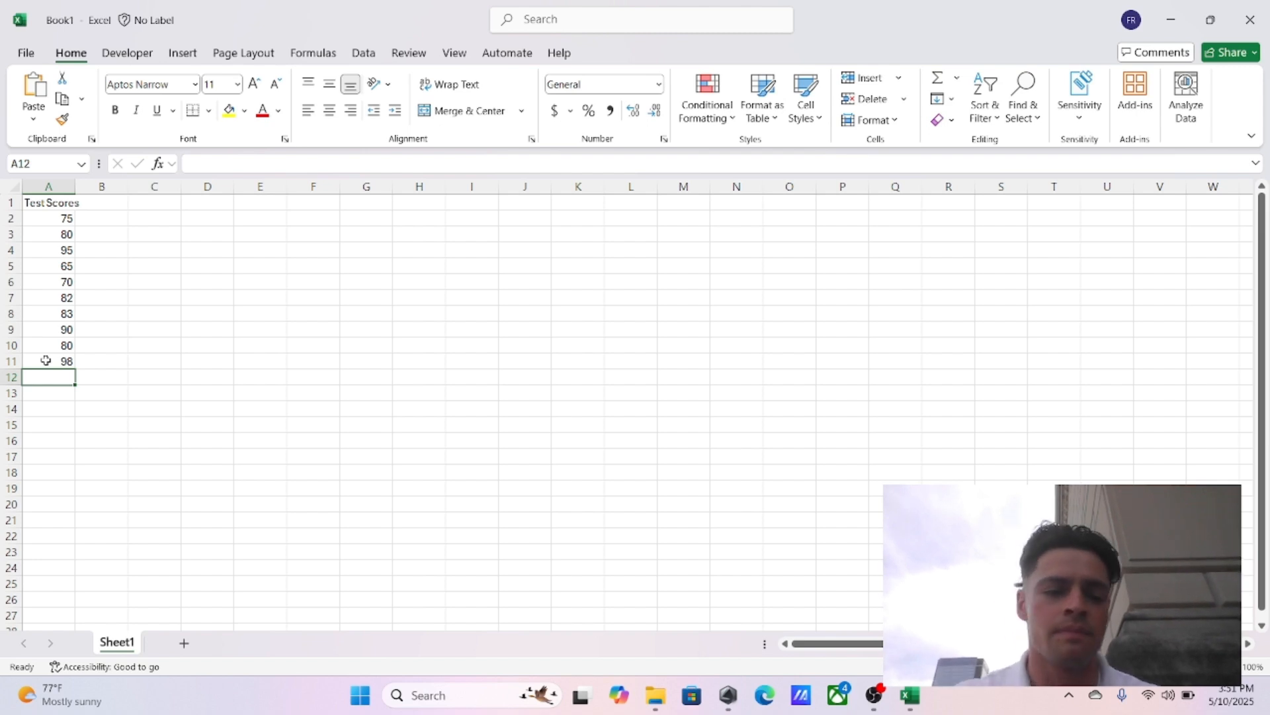
type("0")
key("Return")
Step: Review the entered test scores in the range A2:A12
key("Down")
key("Up")
key("Up")
key("Up")
key("Up")
key("Up")
key("Up")
key("Up")
key("Up")
key("Up")
key("Up")
key("Up")
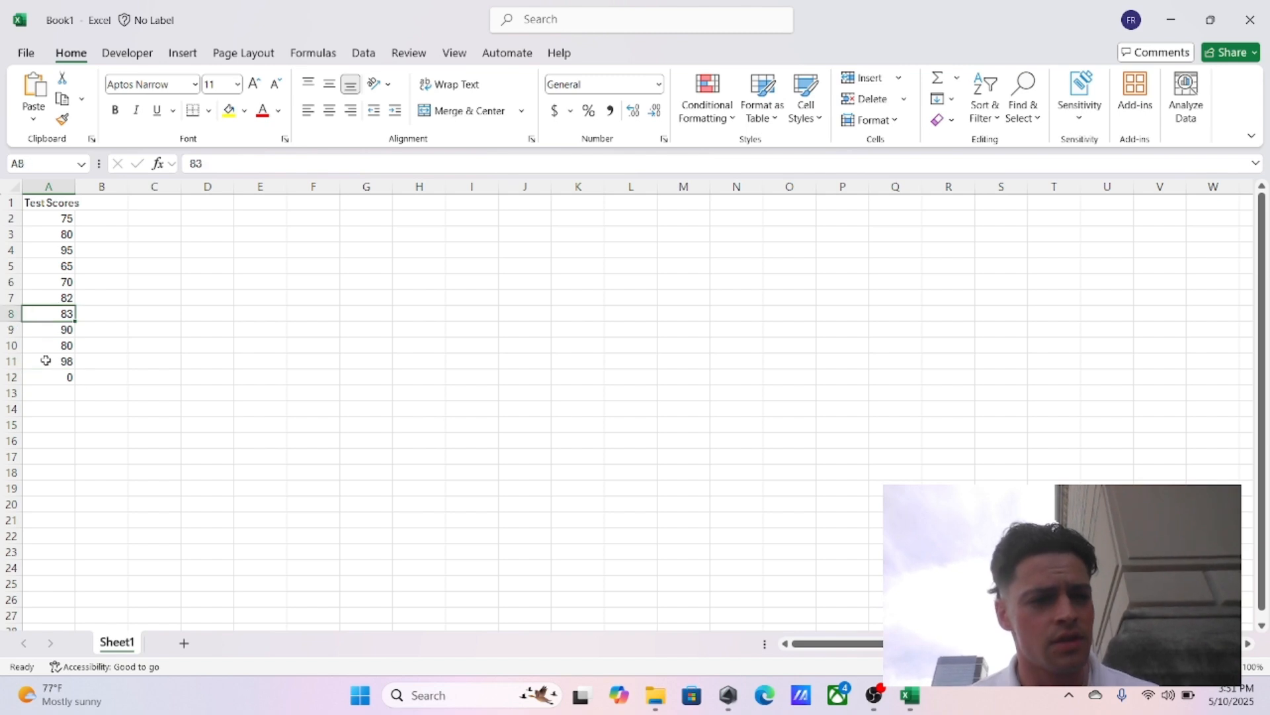
key("Up")
key("Up")
key("Down")
key("Down")
key("Down")
key("Down")
key("Down")
key("Down")
key("Down")
key("Down")
key("Down")
key("Down")
key("Down")
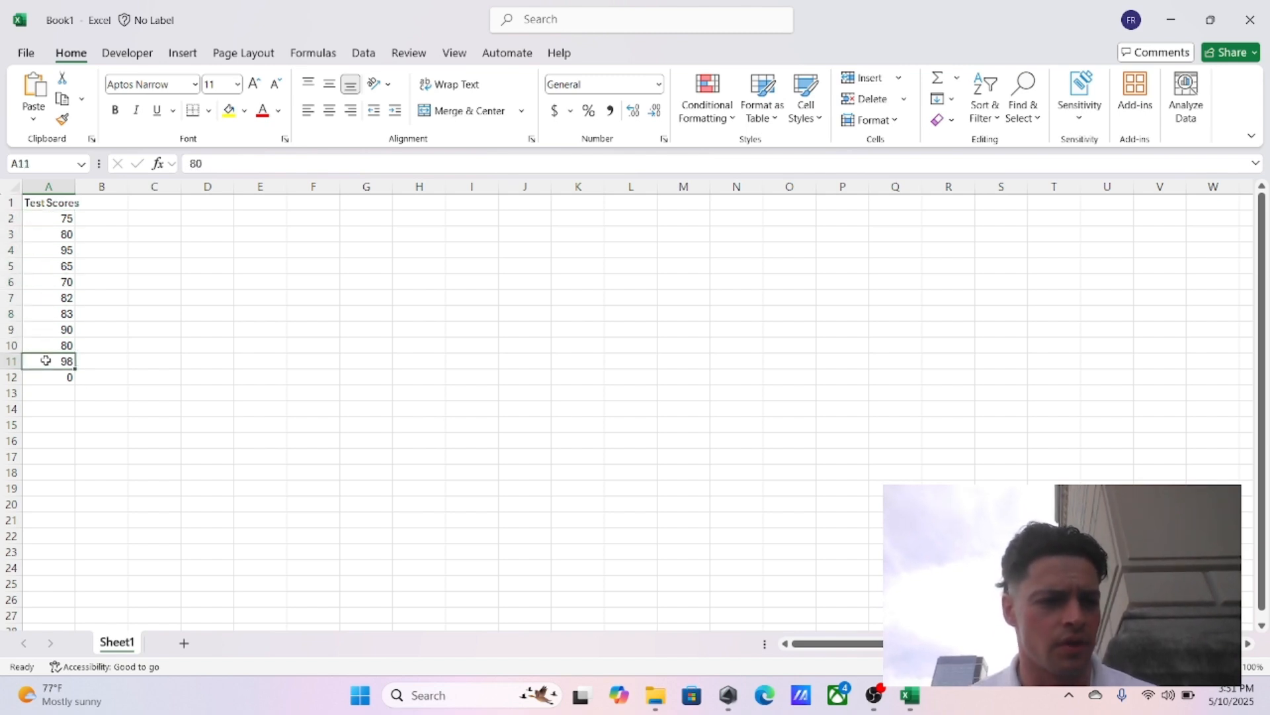
left_click_drag(53, 220, 46, 371)
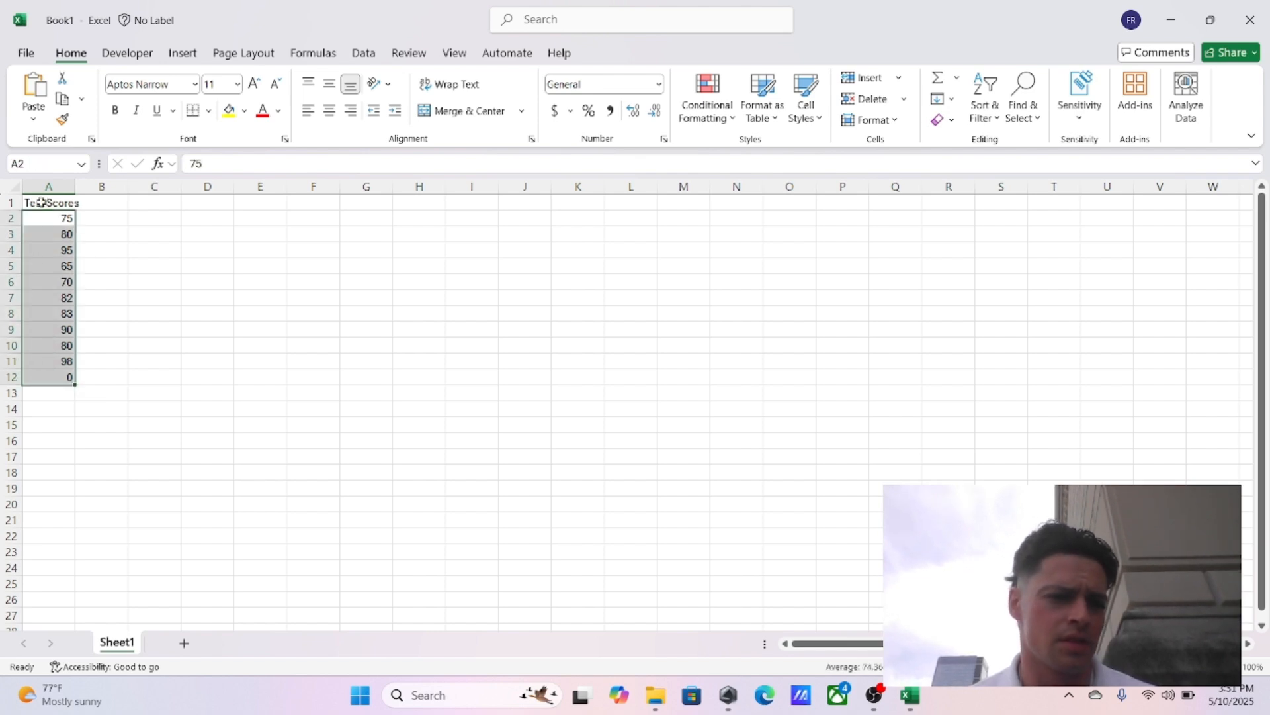
left_click(152, 299)
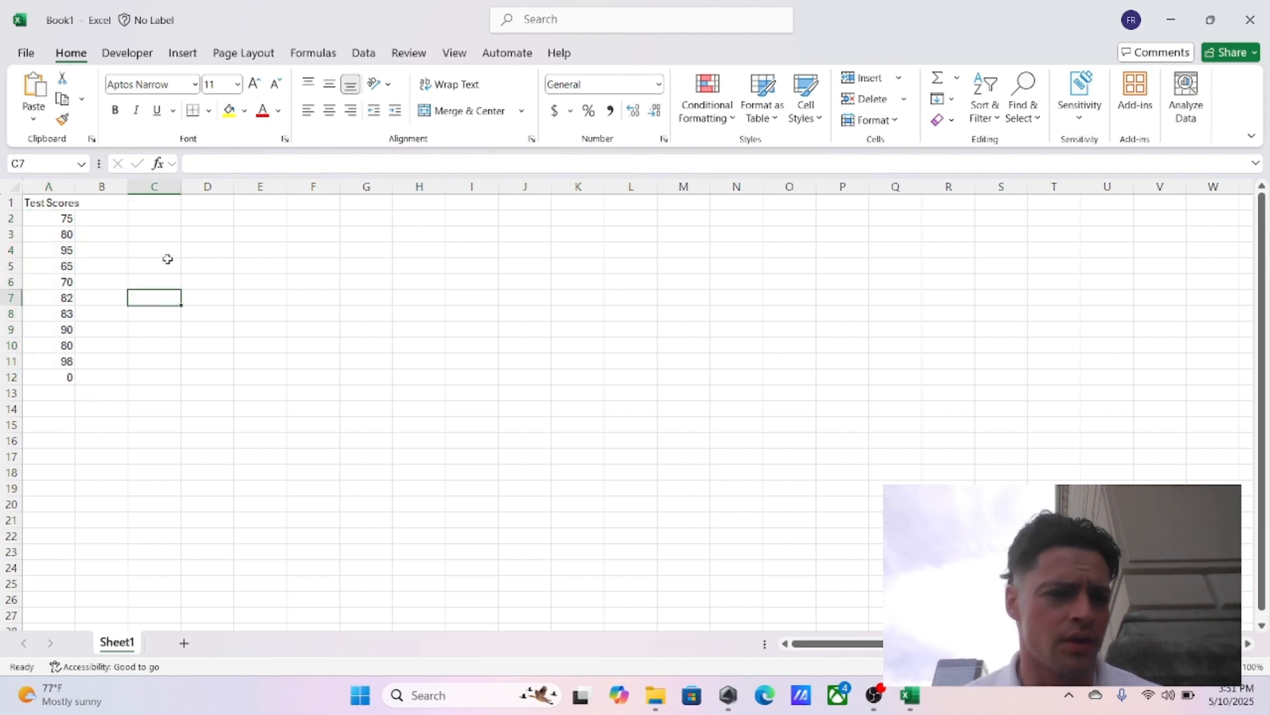
left_click_drag(61, 219, 60, 369)
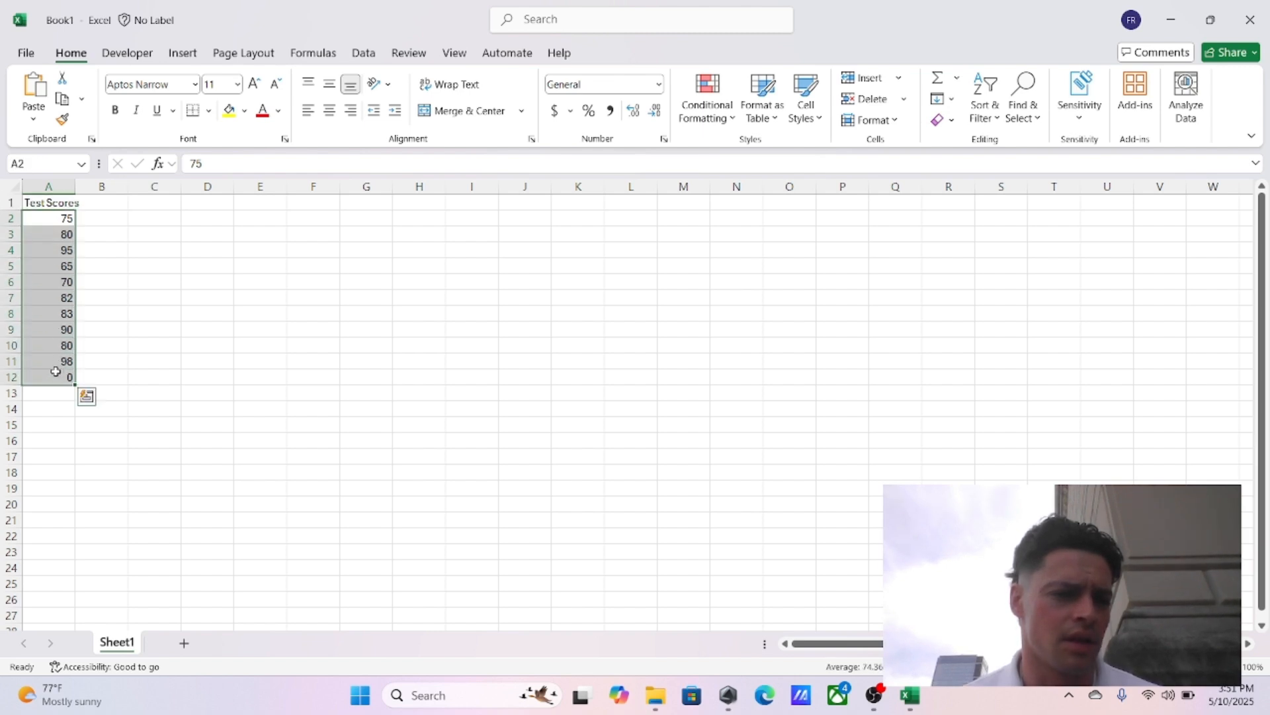
left_click(250, 340)
left_click(219, 311)
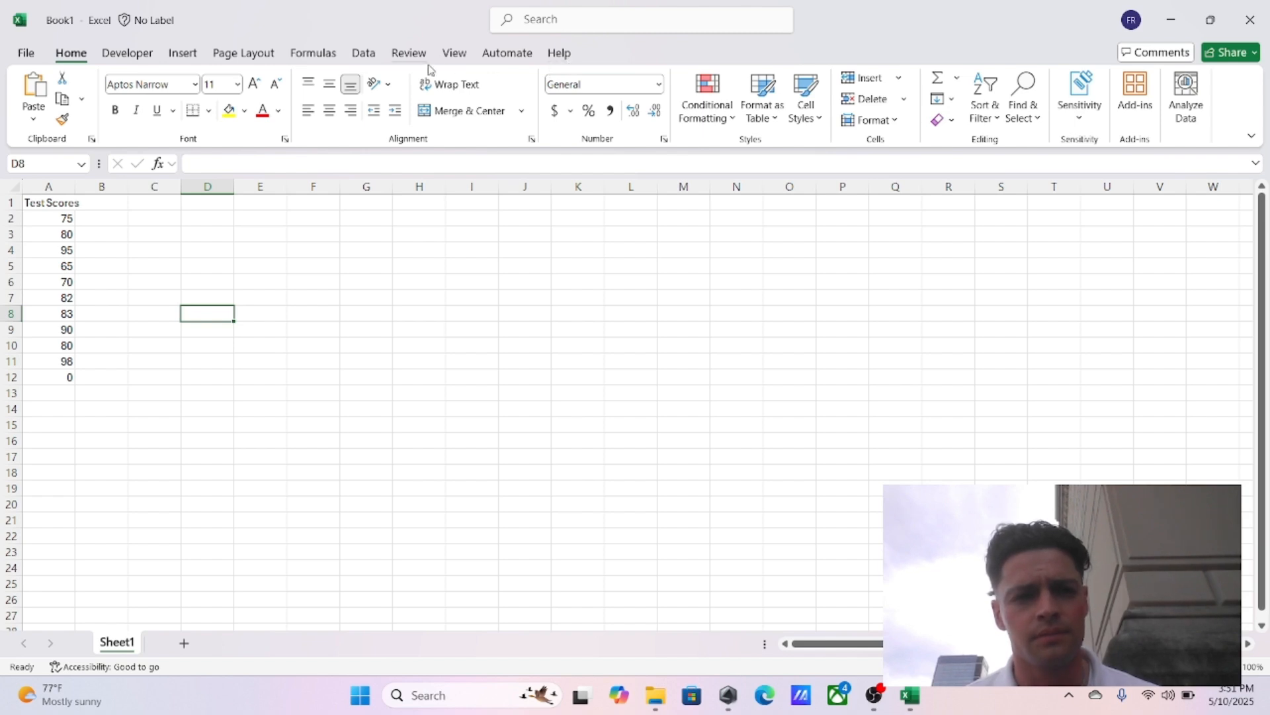
Step: Search the available add-ins for "data"
left_click(585, 26)
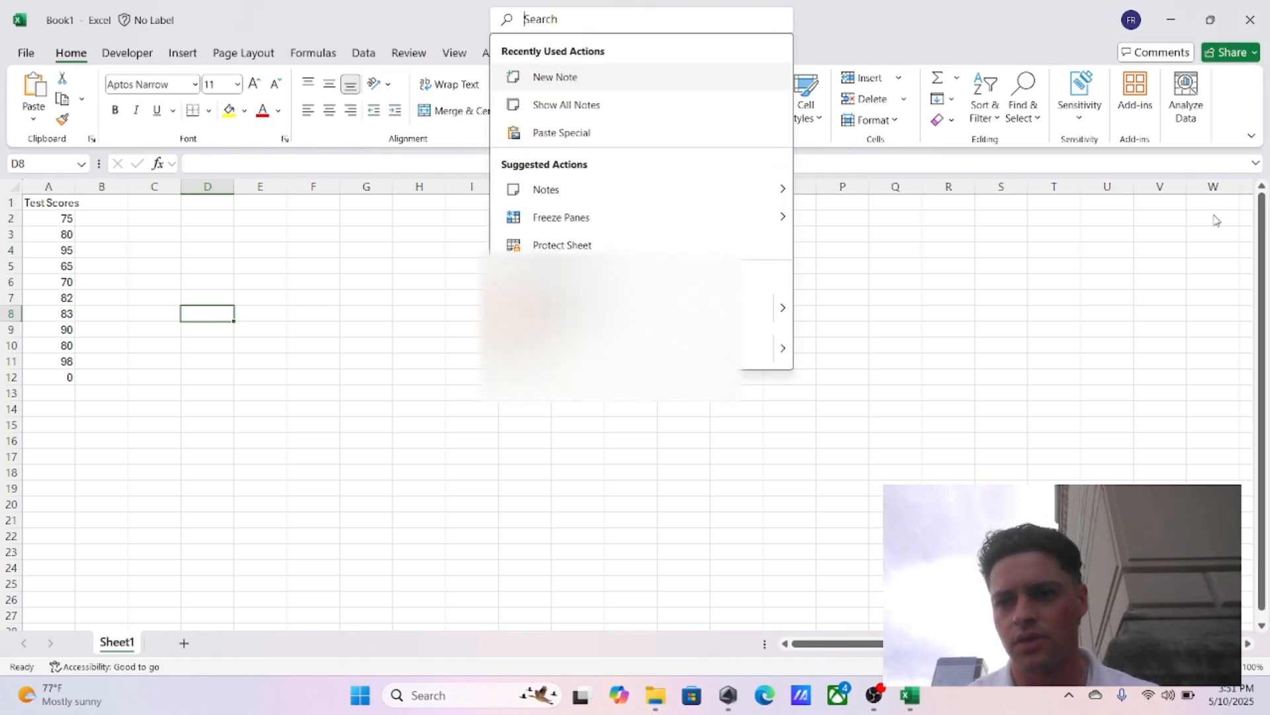
key("Escape")
left_click(1135, 99)
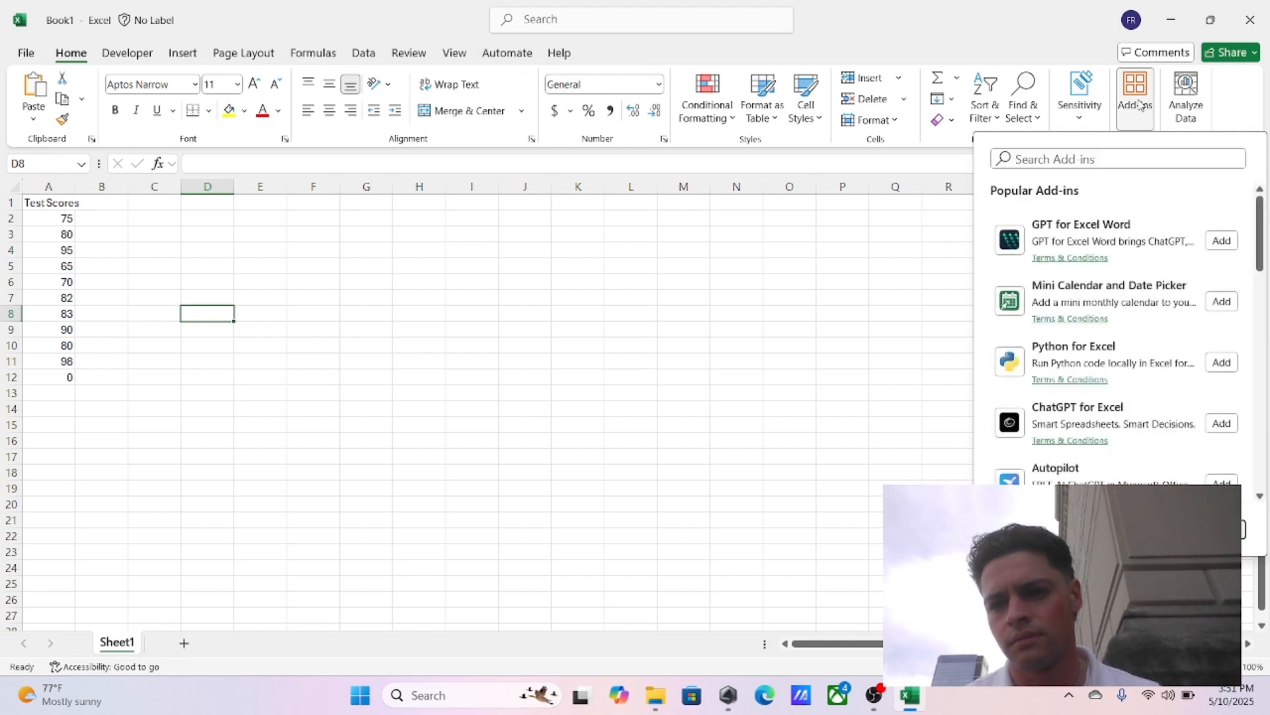
left_click(1067, 160)
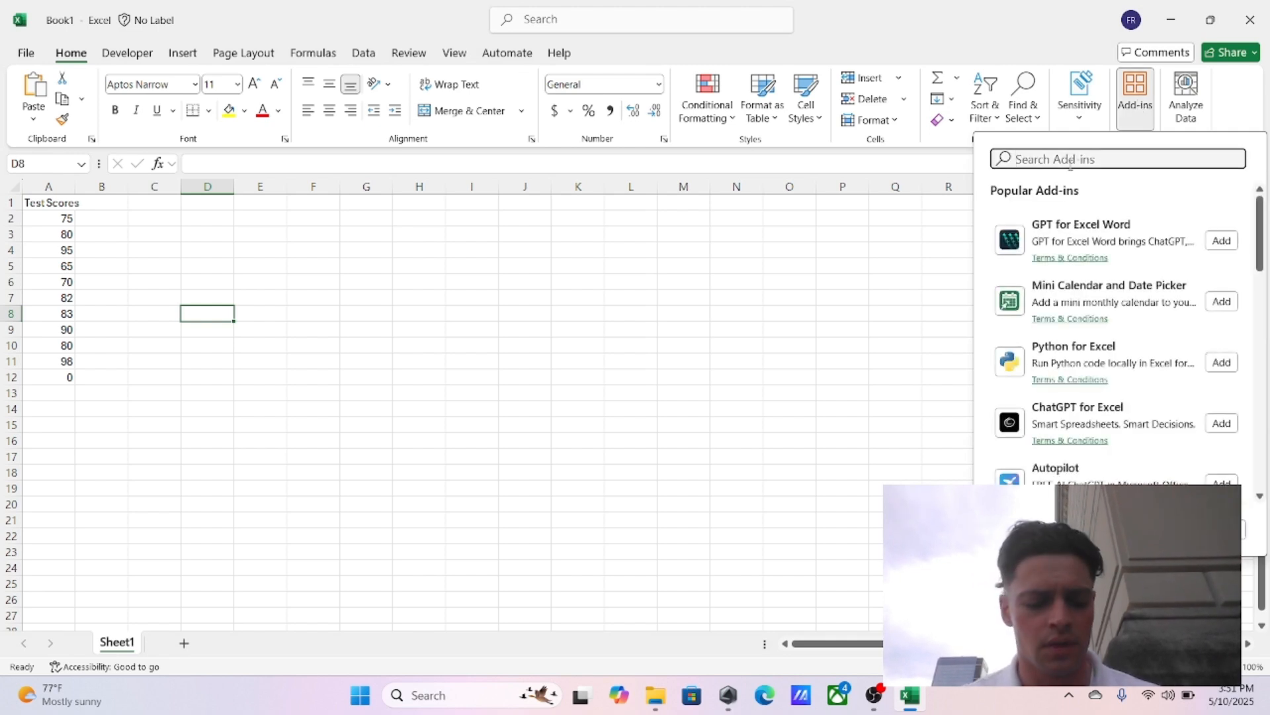
type("data")
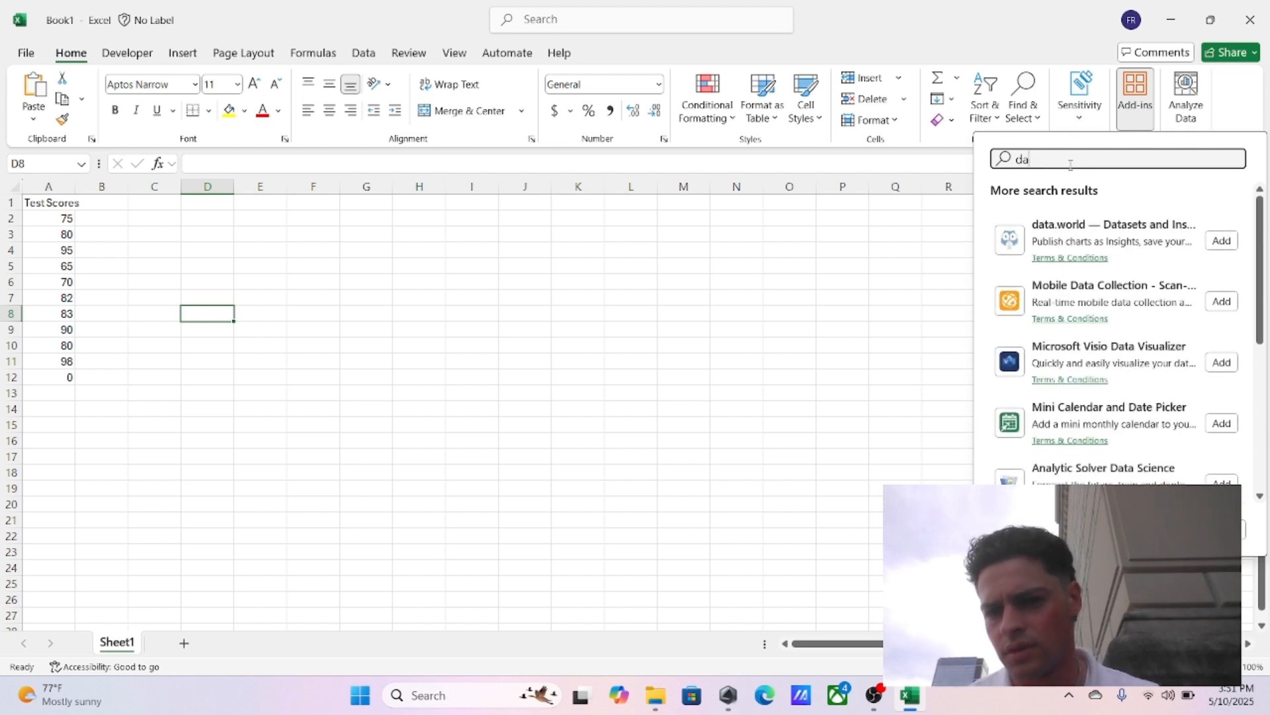
Step: Change the add-in search to "statistics" and look through the matching add-ins
key("BackSpace")
key("BackSpace")
key("BackSpace")
type("stati")
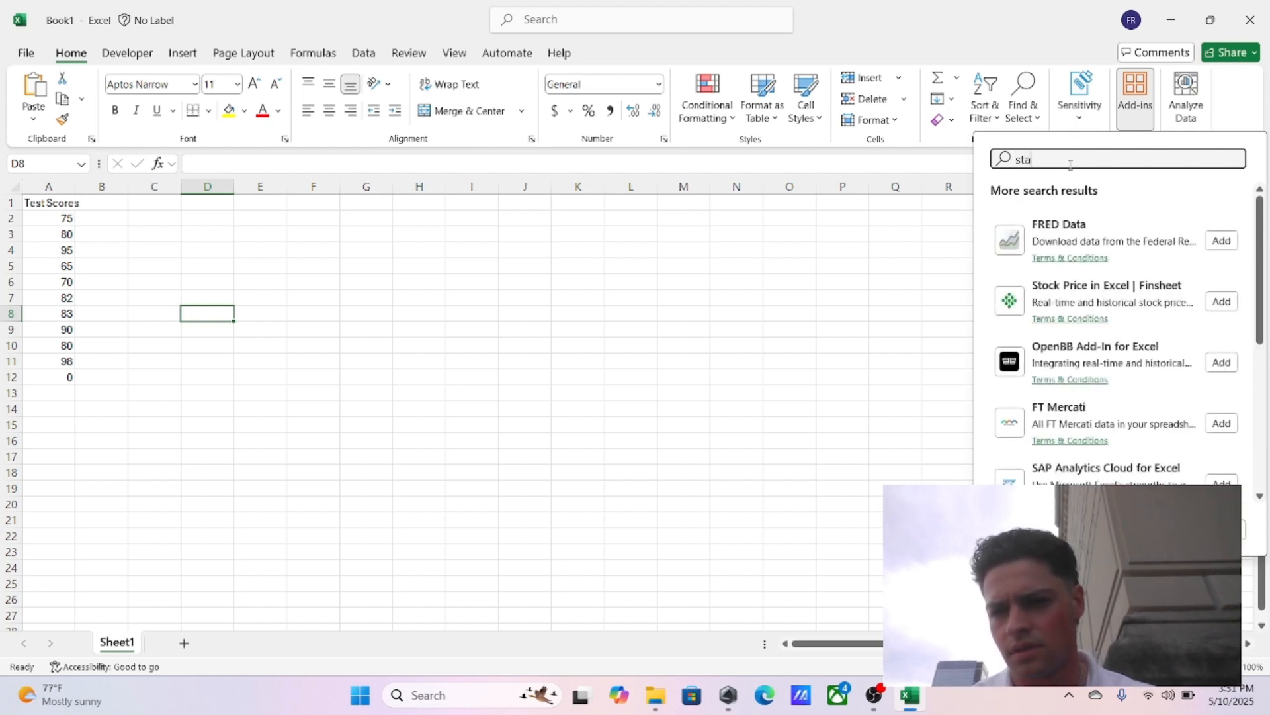
type("stics")
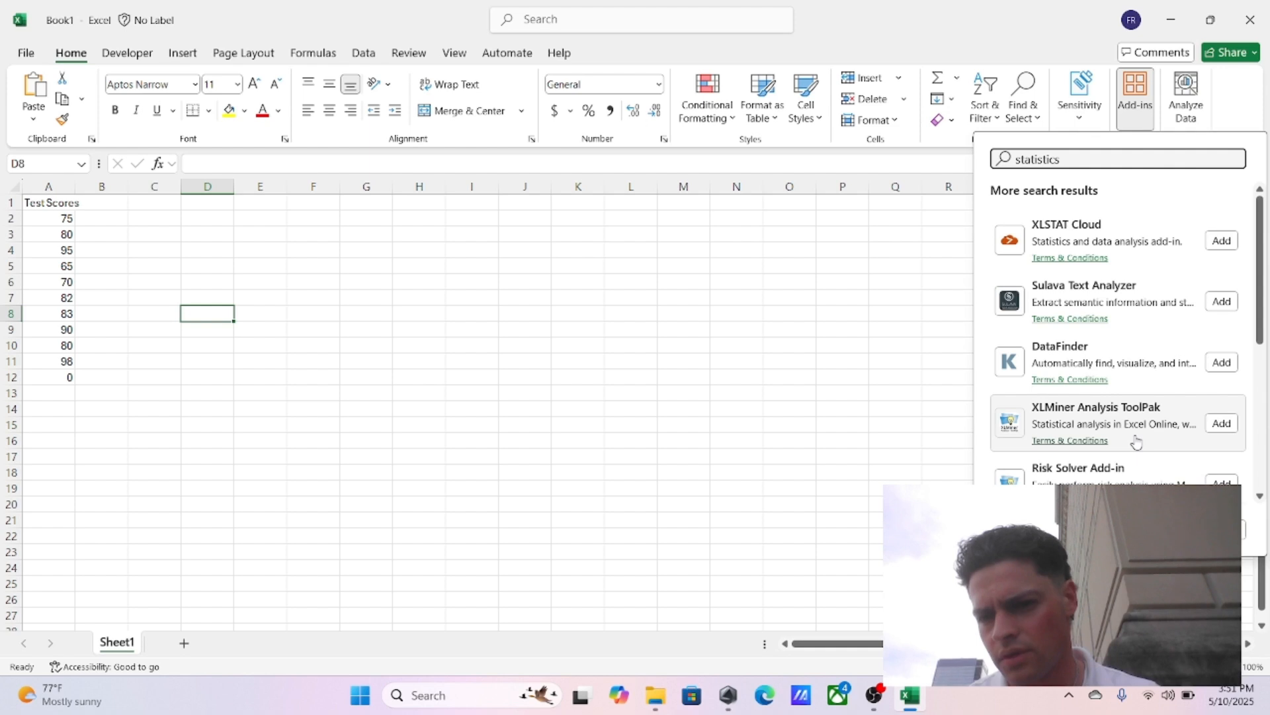
scroll(1134, 439, "down", 5)
left_click(737, 360)
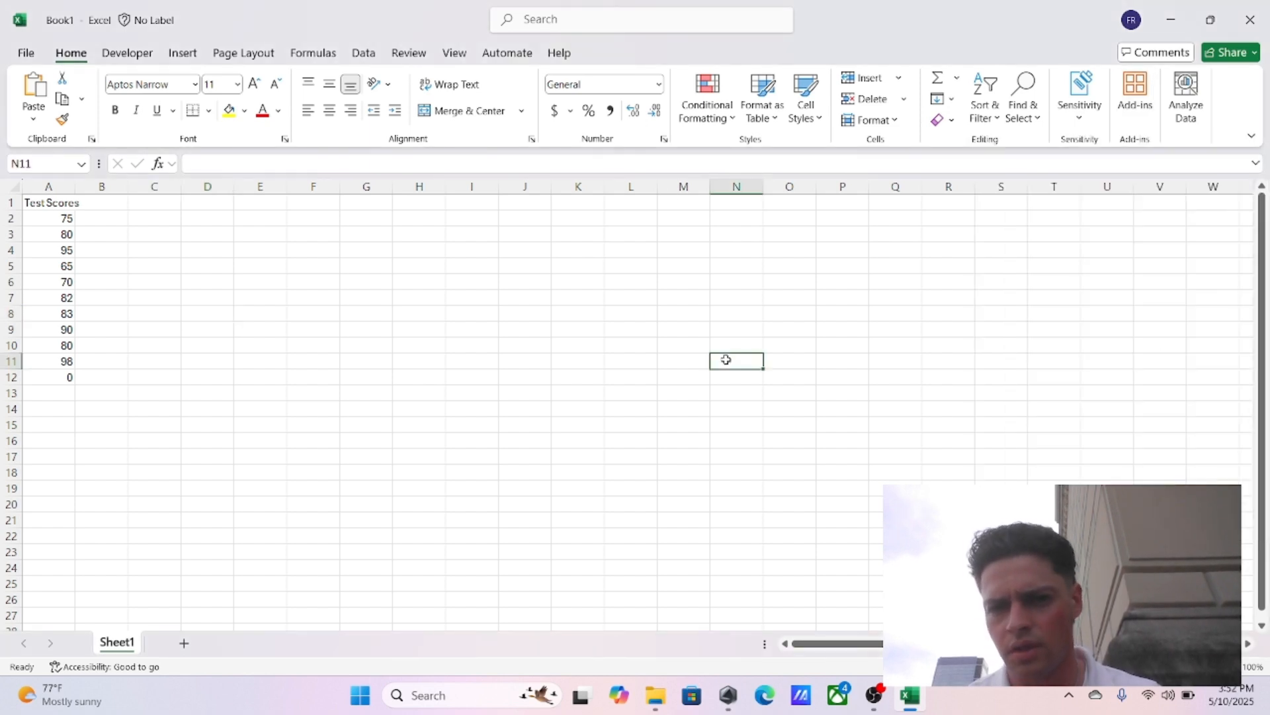
Step: Search the program's commands for "statistics add in" and check the account's own Office add-ins
left_click(590, 26)
type("statis")
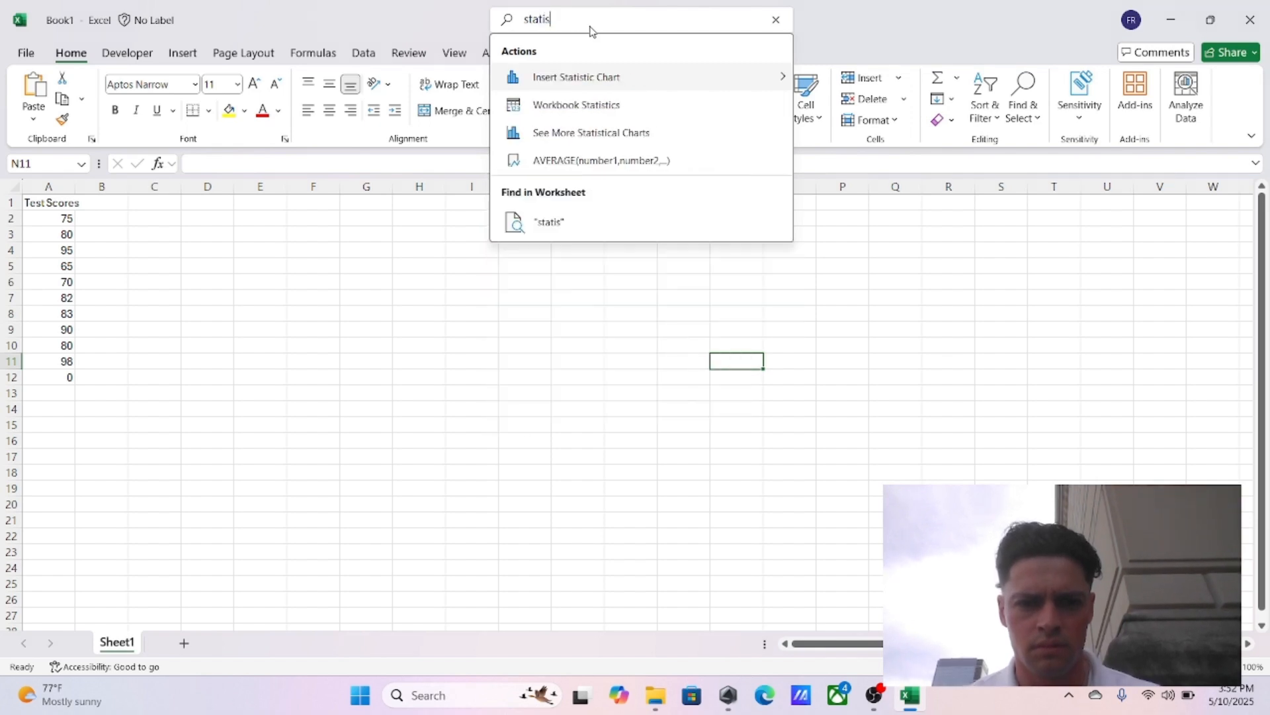
type("tics add in")
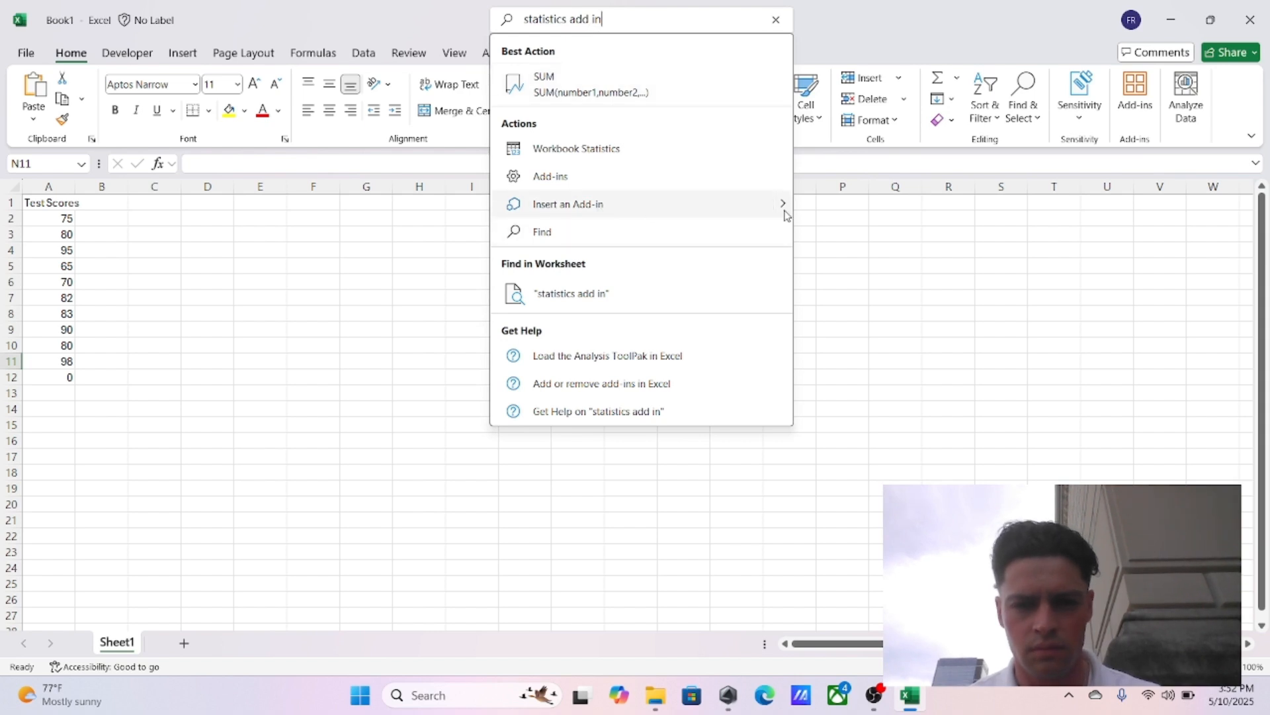
mouse_move(794, 211)
left_click(866, 254)
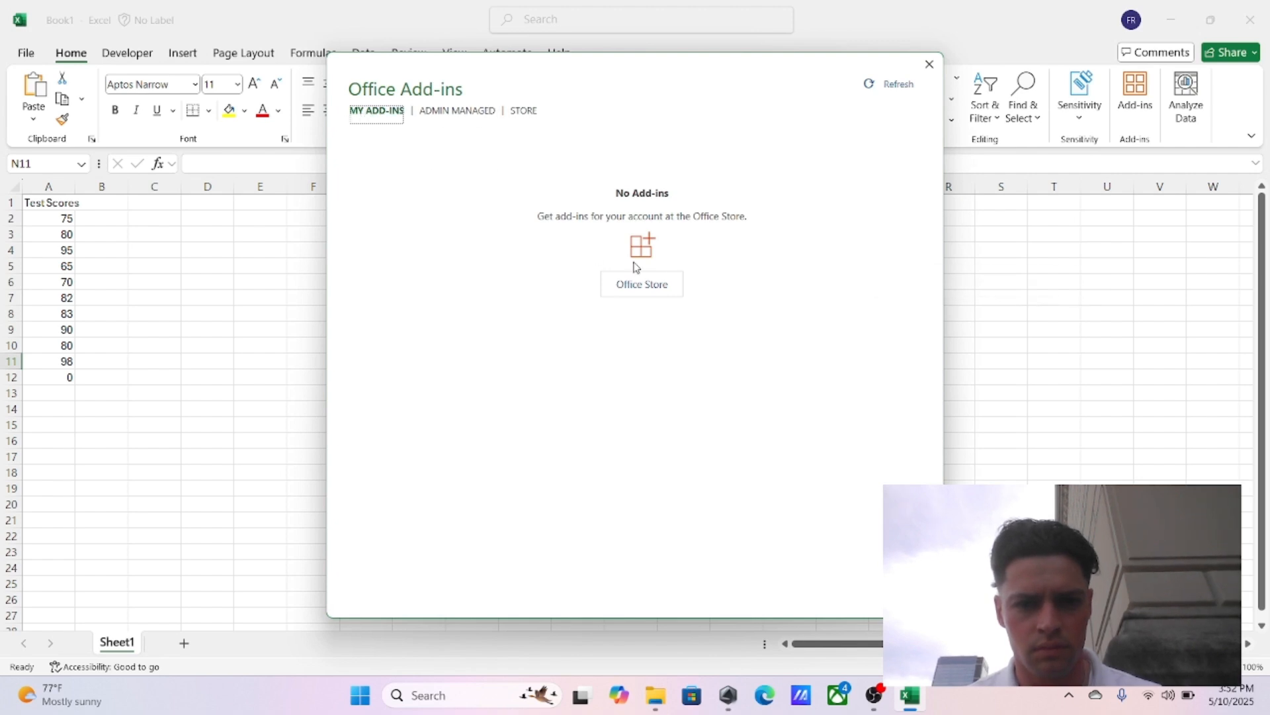
left_click(930, 63)
left_click(201, 250)
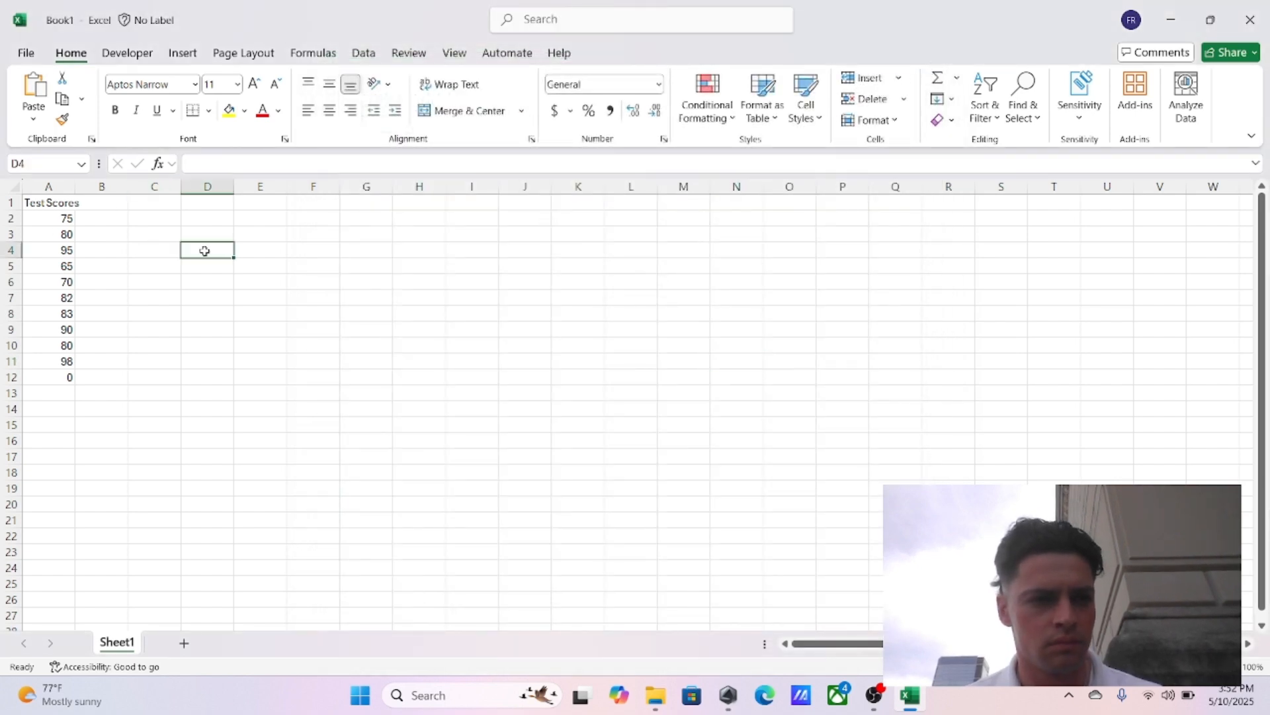
Step: Look through the available command groups for the Data Analysis tool
left_click(561, 53)
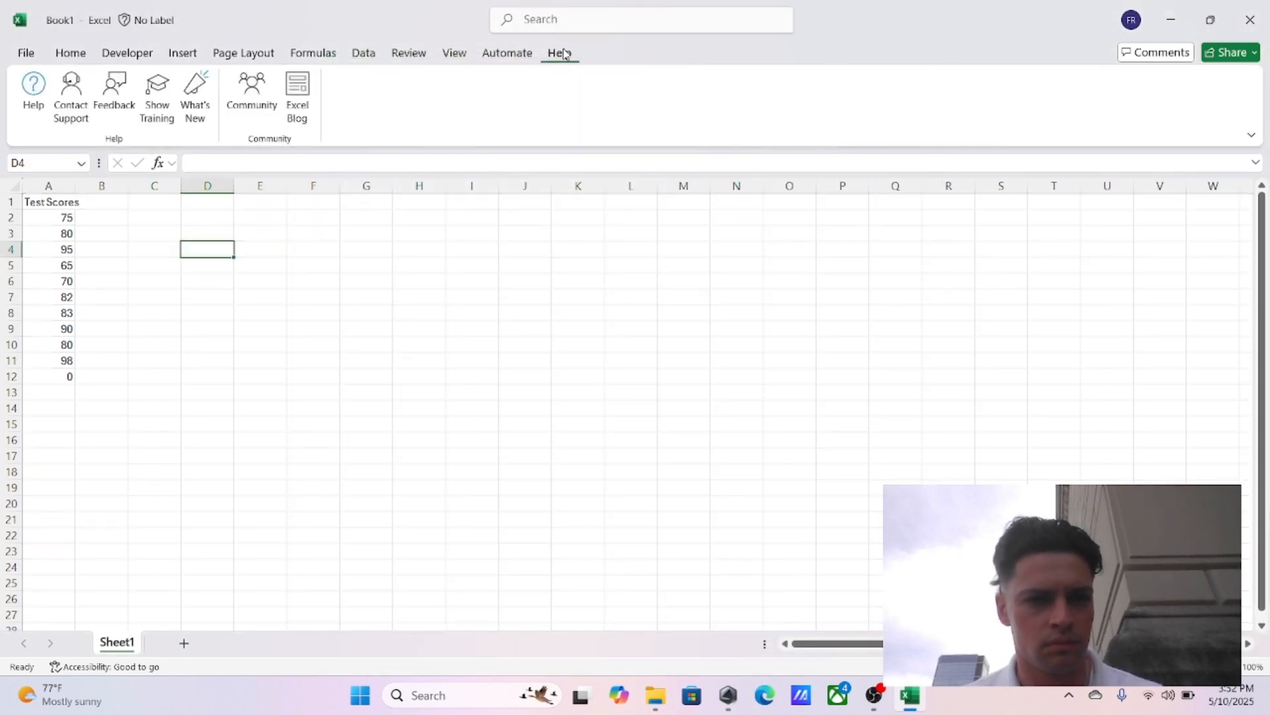
left_click(139, 56)
left_click(177, 57)
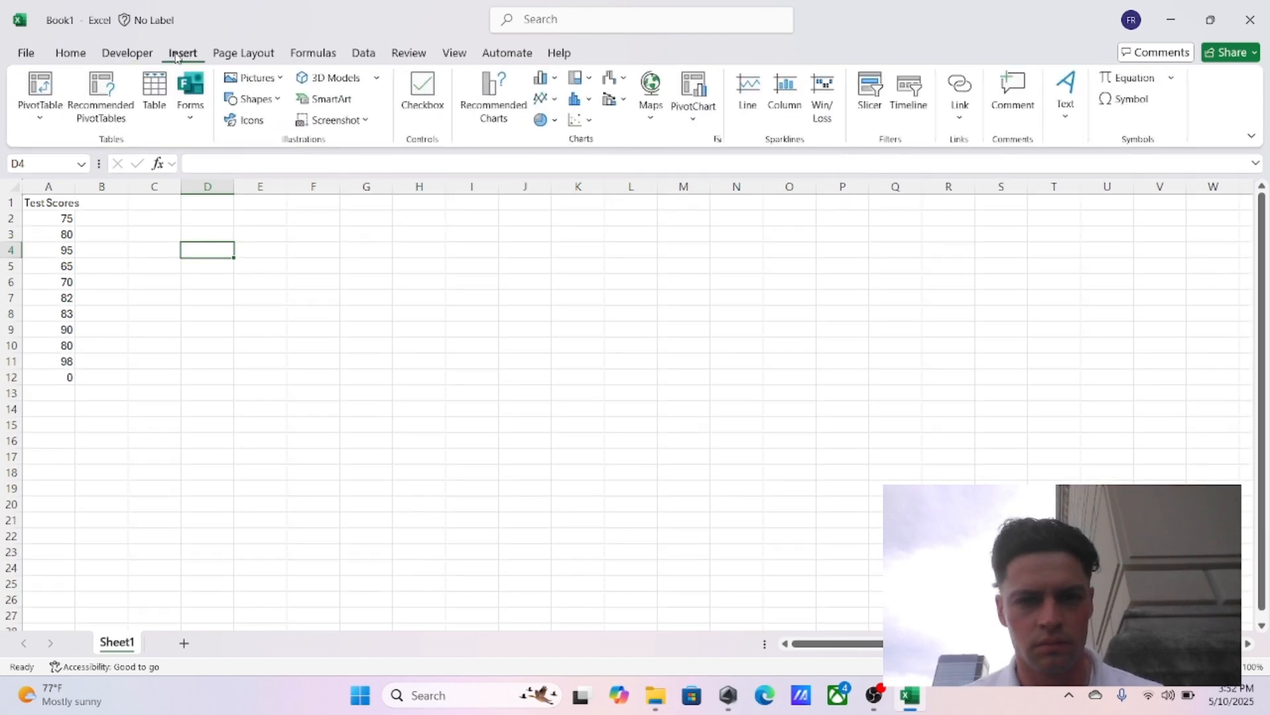
left_click(364, 53)
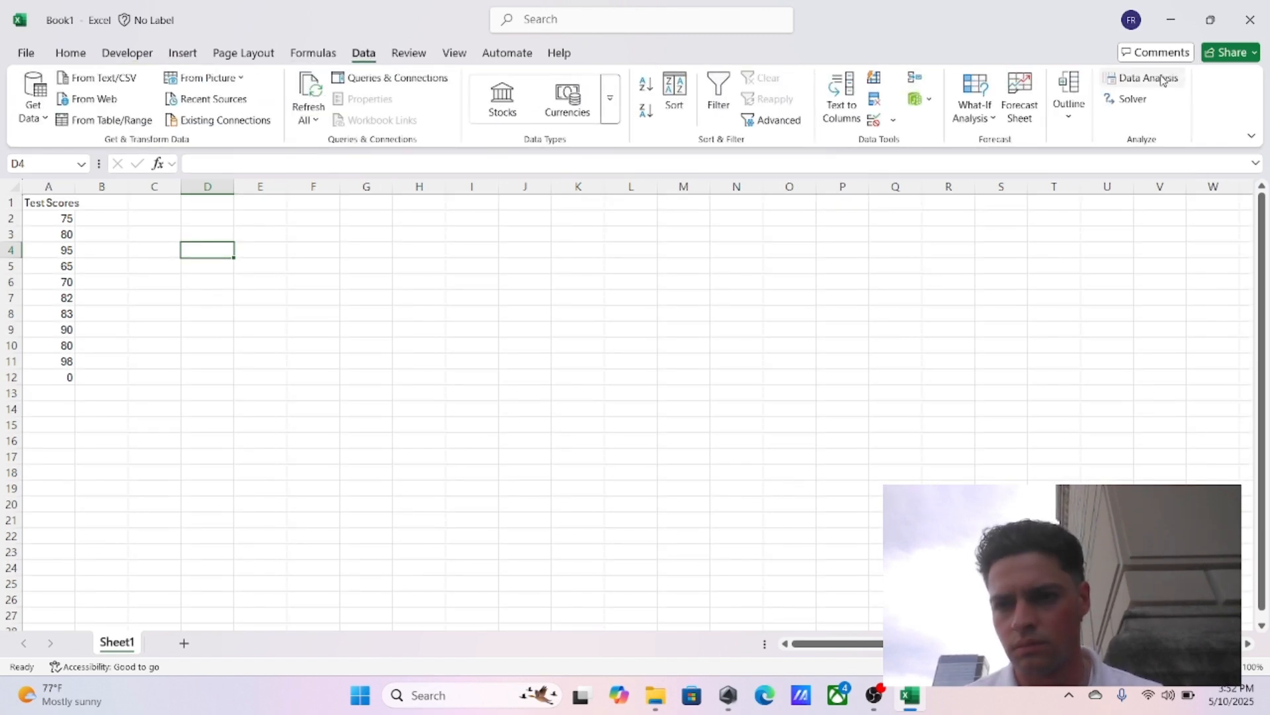
Step: Search the commands for "data ana" and check the list of available Excel add-ins without changing it
left_click(682, 24)
type("data ana")
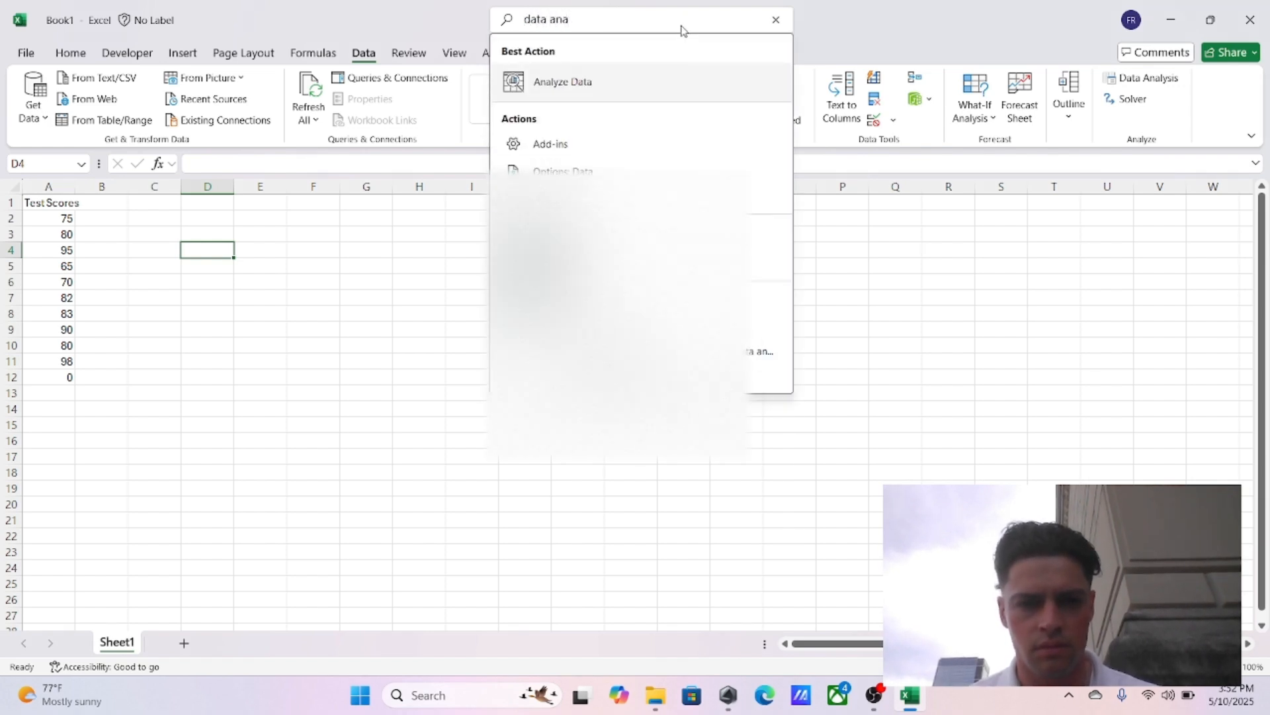
left_click(639, 149)
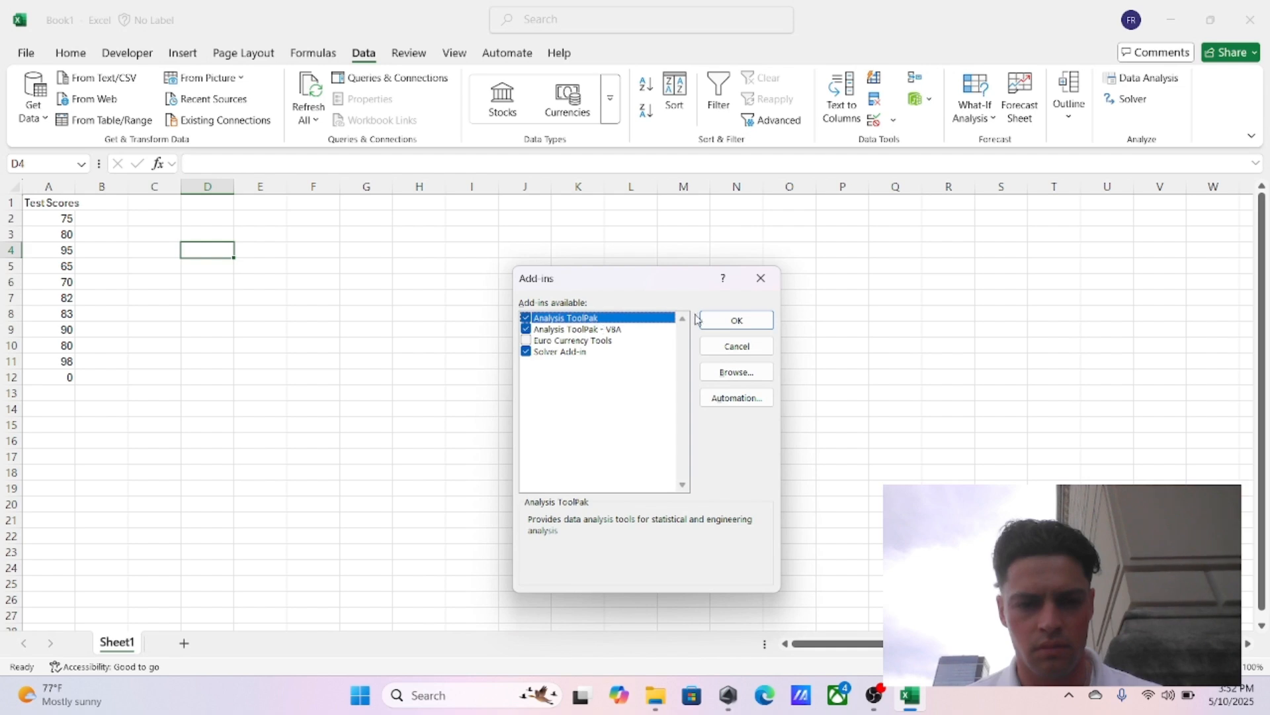
left_click(761, 278)
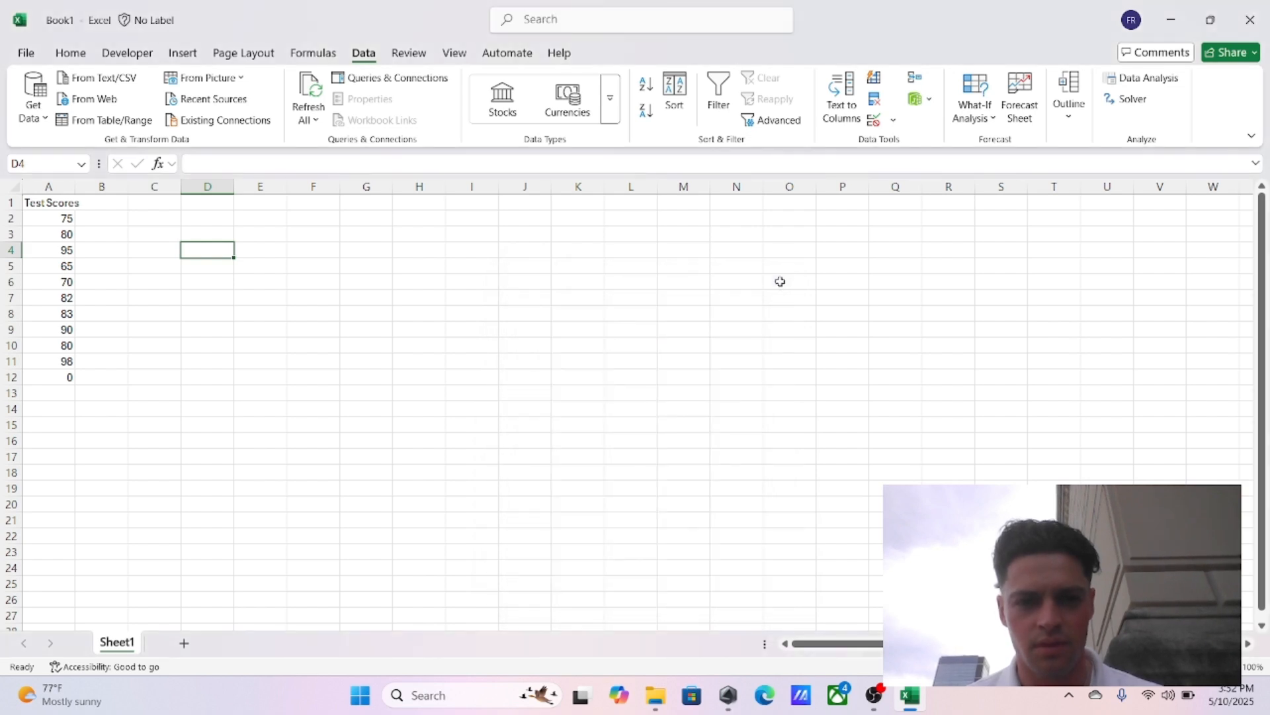
Step: Search the add-ins for "data analysis" and look at the full Office add-in store
left_click(559, 20)
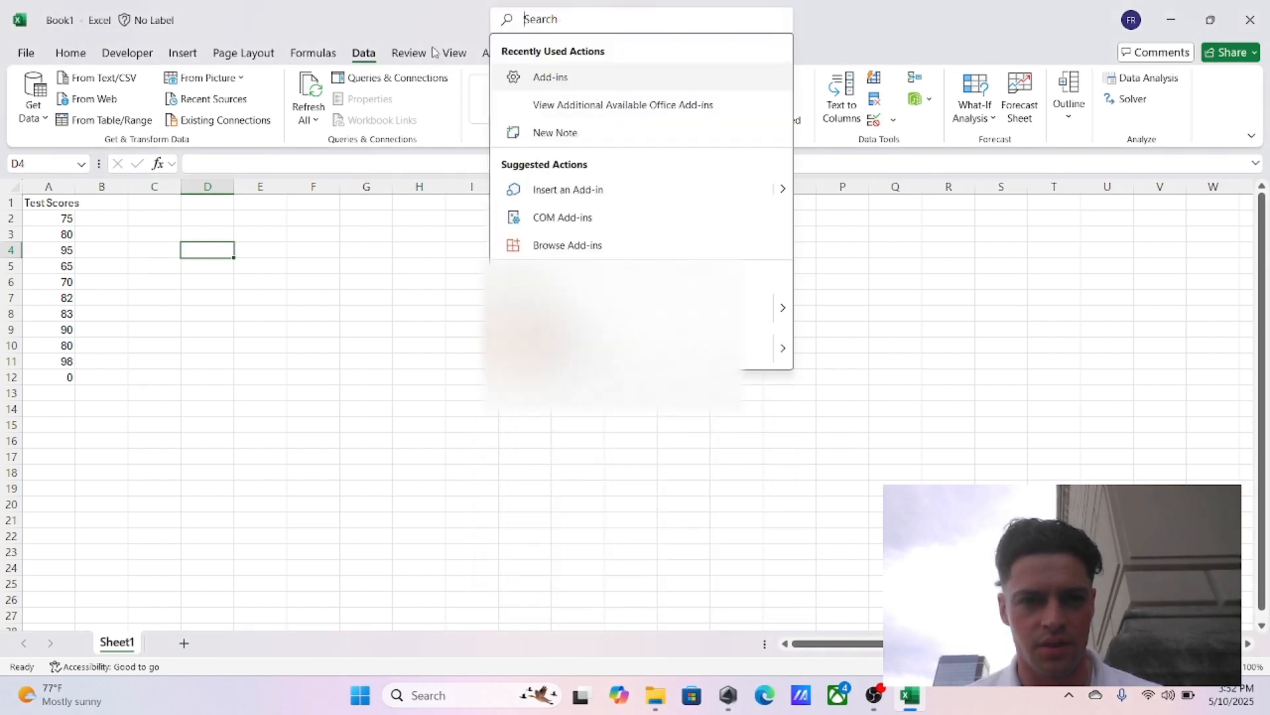
left_click(454, 52)
left_click(69, 52)
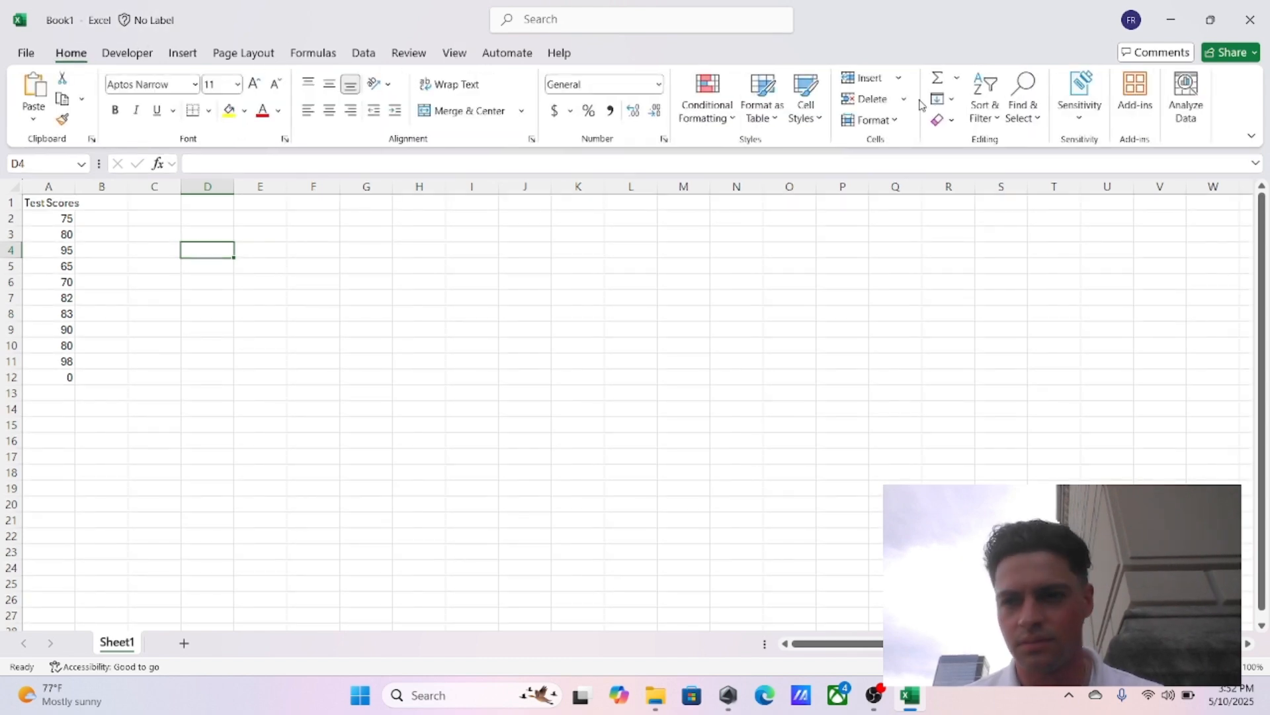
left_click(1135, 93)
type("data analysis")
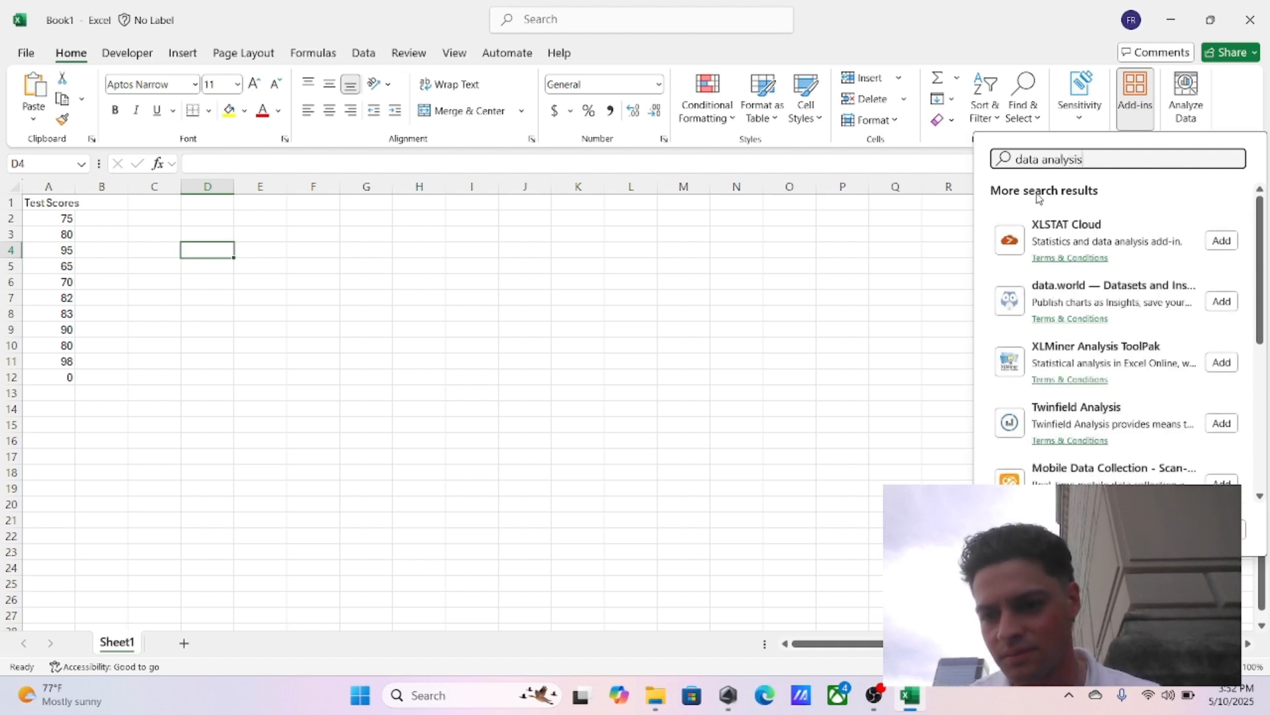
left_click(1151, 529)
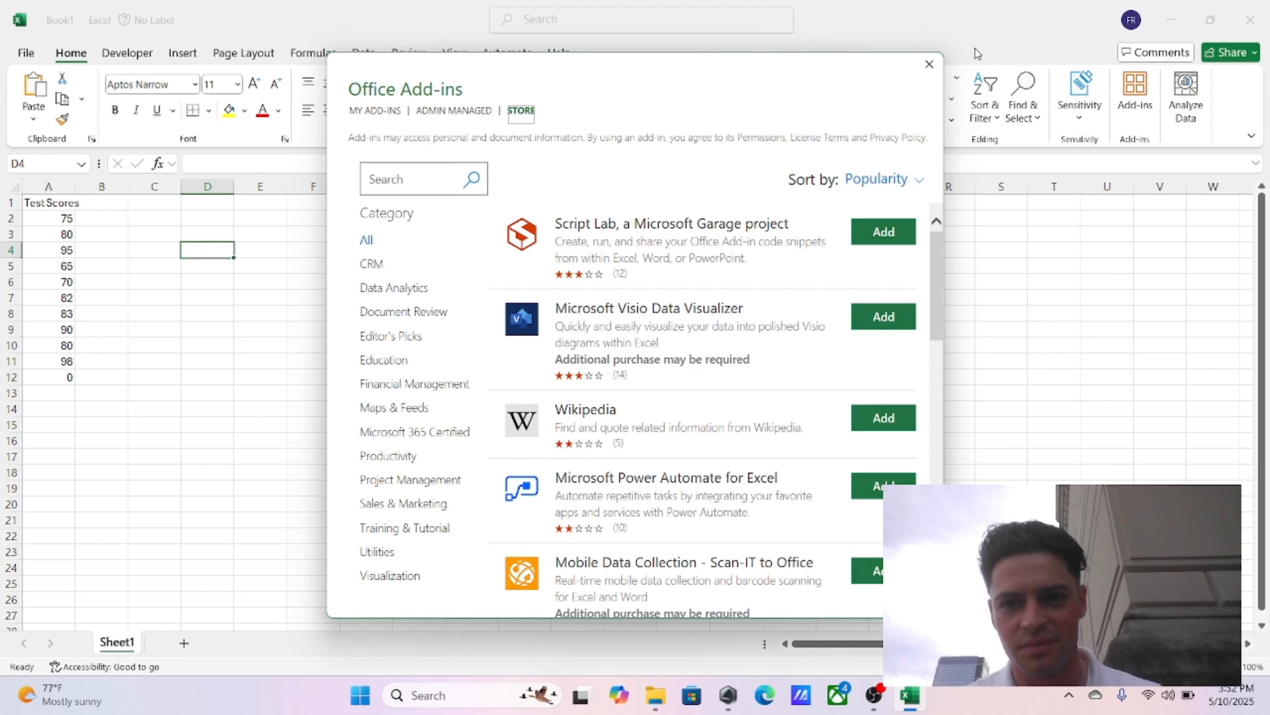
left_click(928, 64)
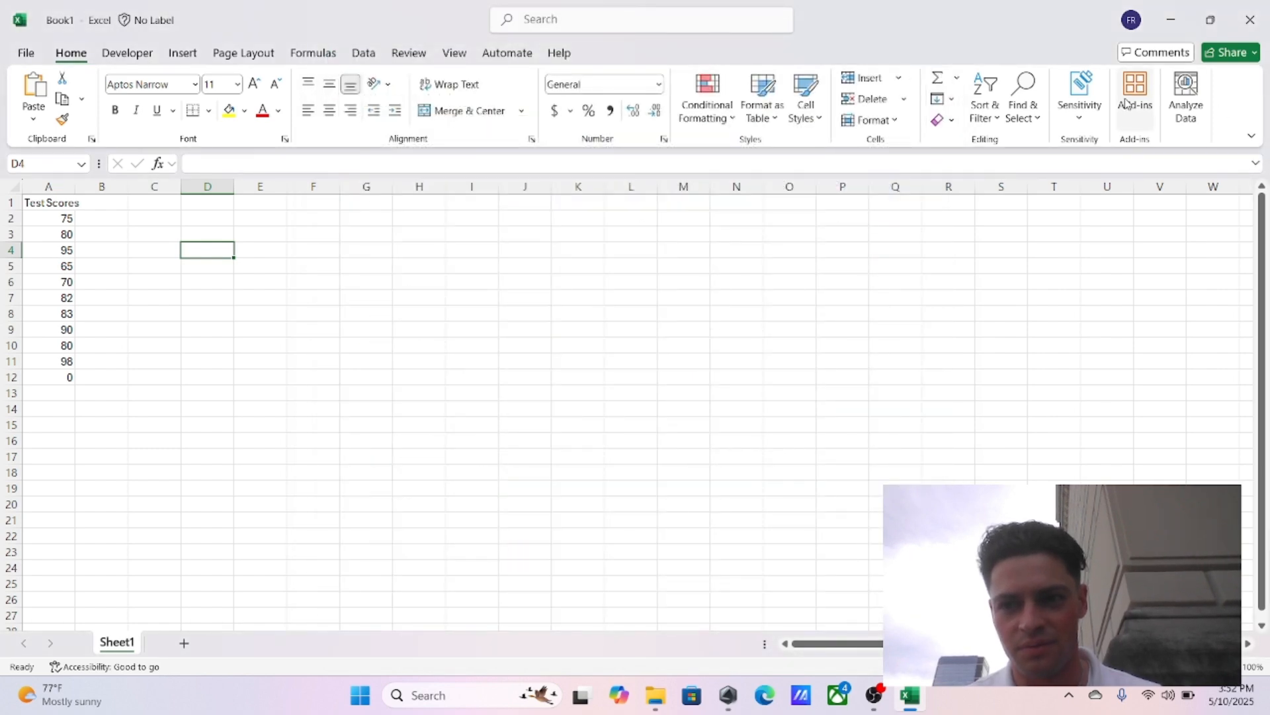
Step: Find the Excel add-ins list by searching for "data analyze" and apply it with Analysis ToolPak enabled
left_click(565, 21)
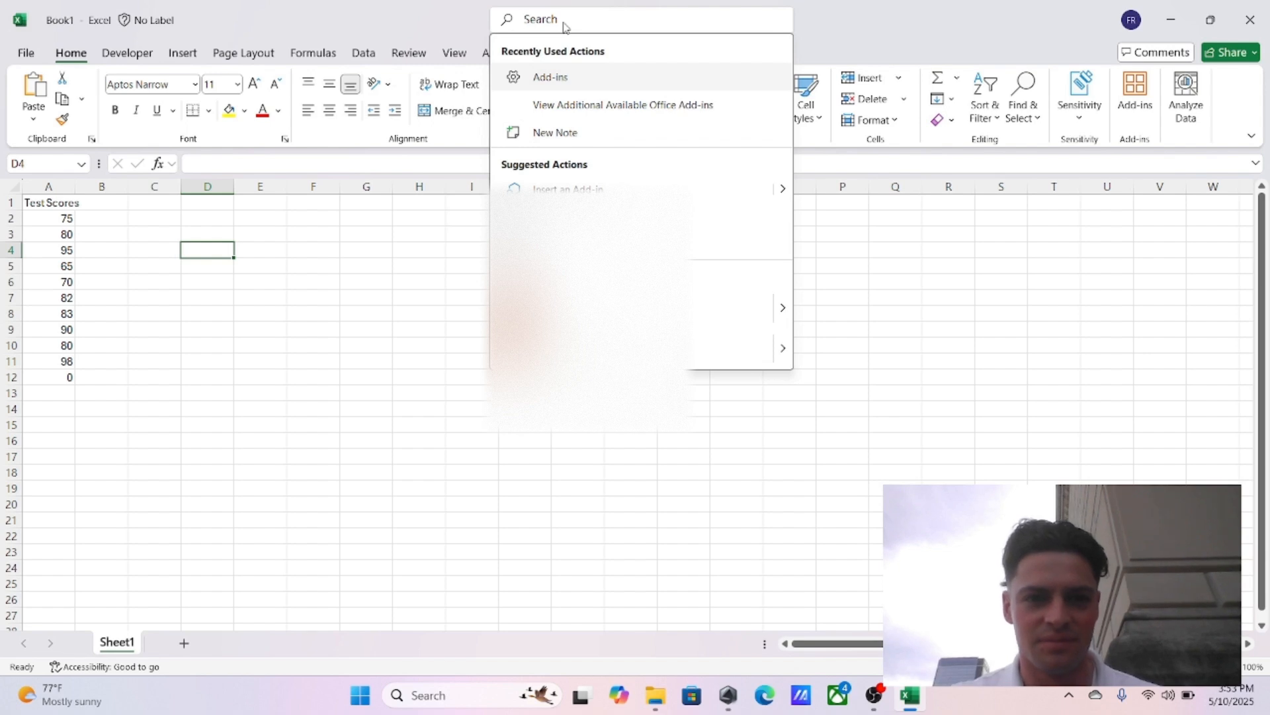
type("data")
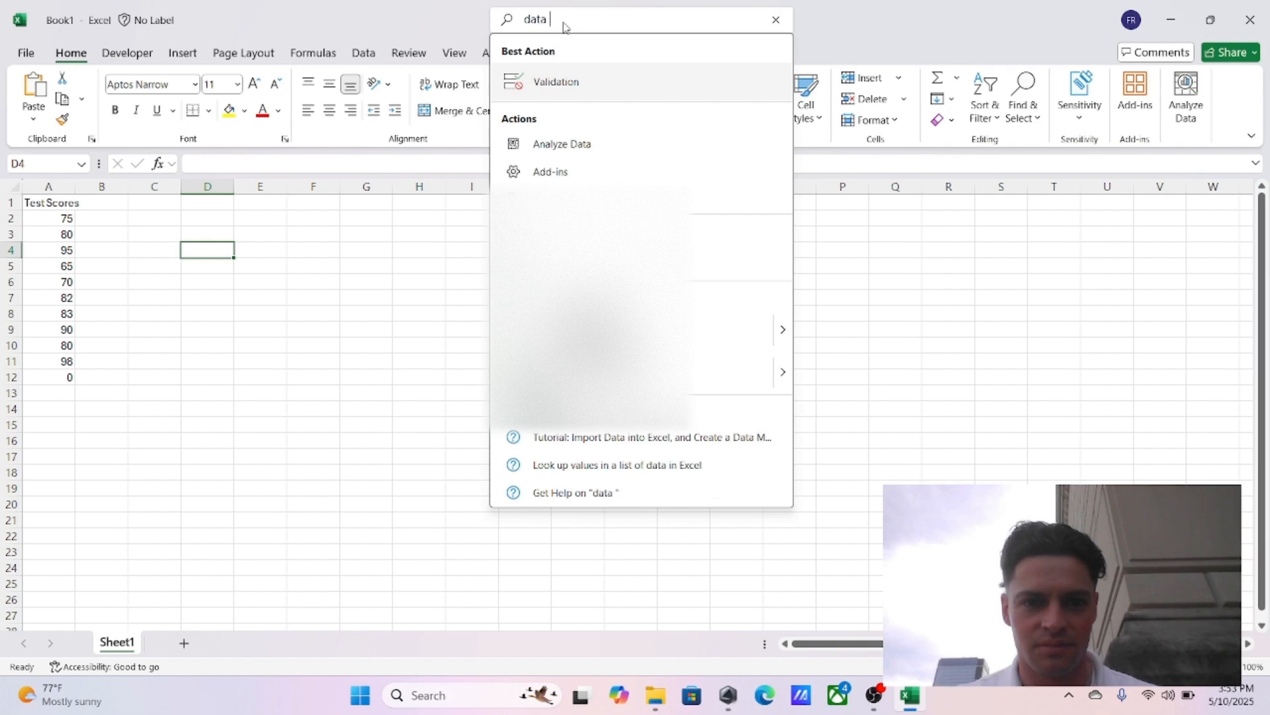
type(" analyze")
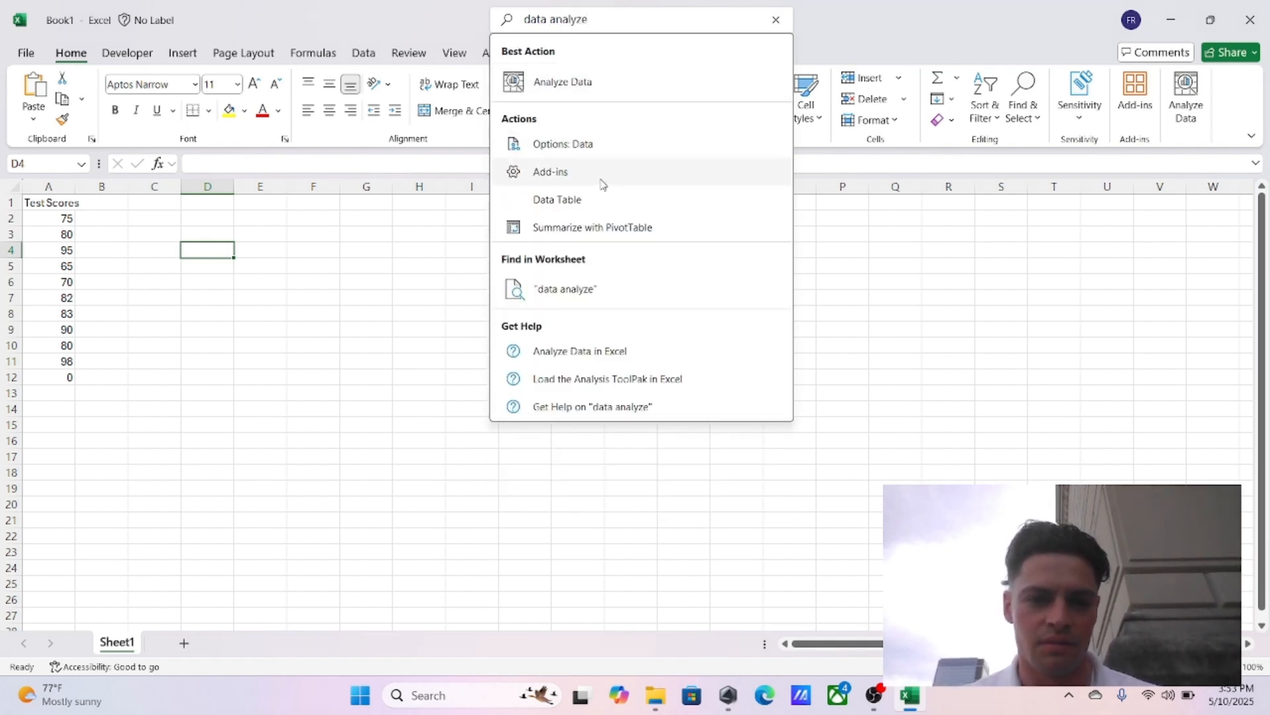
left_click(602, 184)
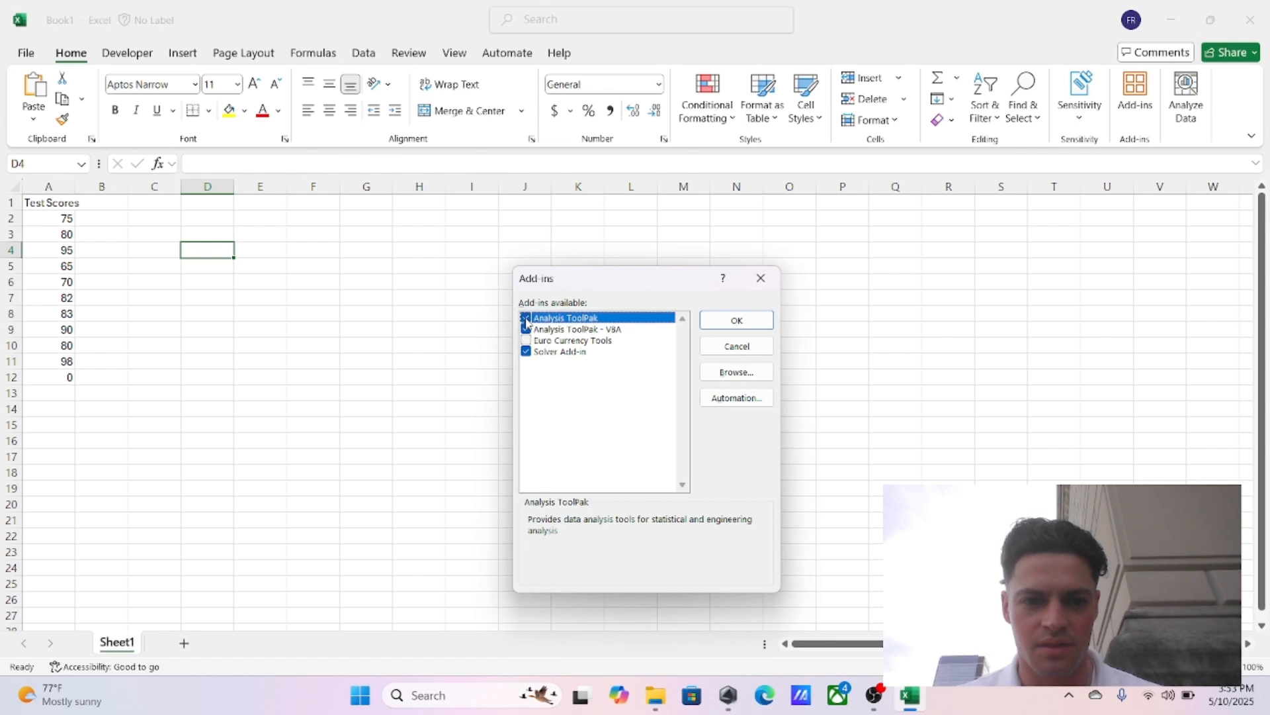
left_click(526, 318)
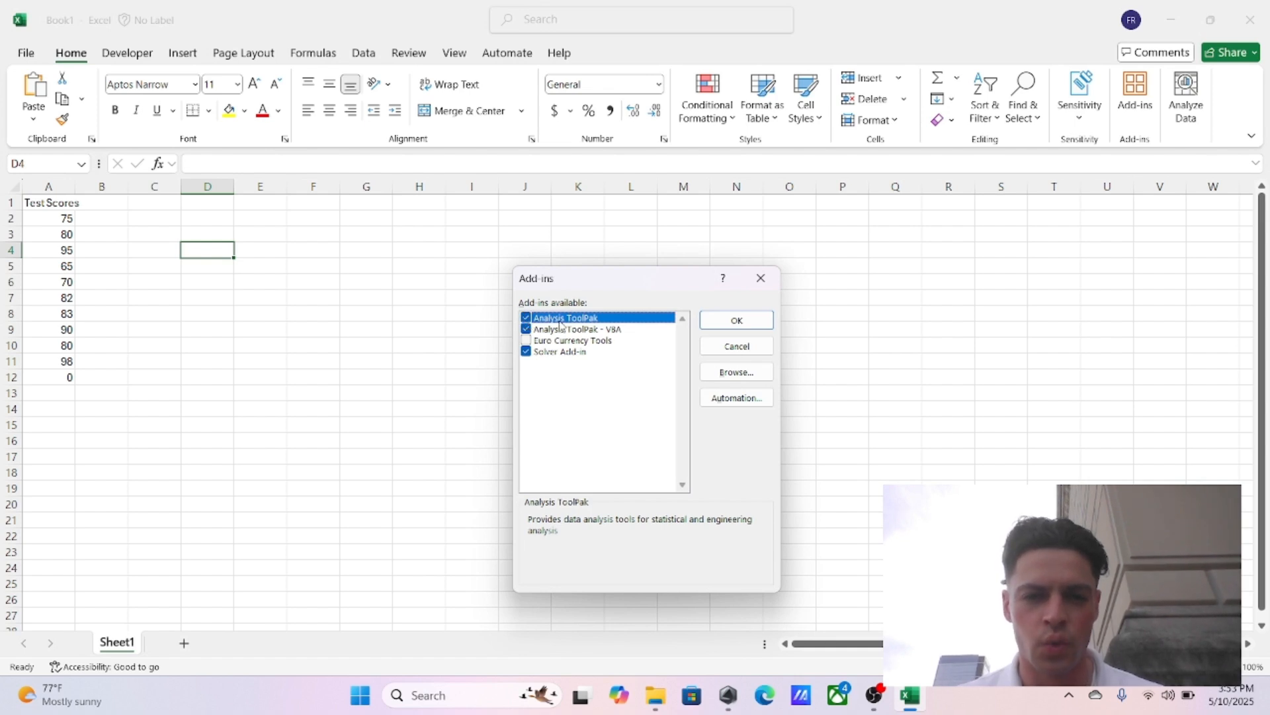
left_click(736, 320)
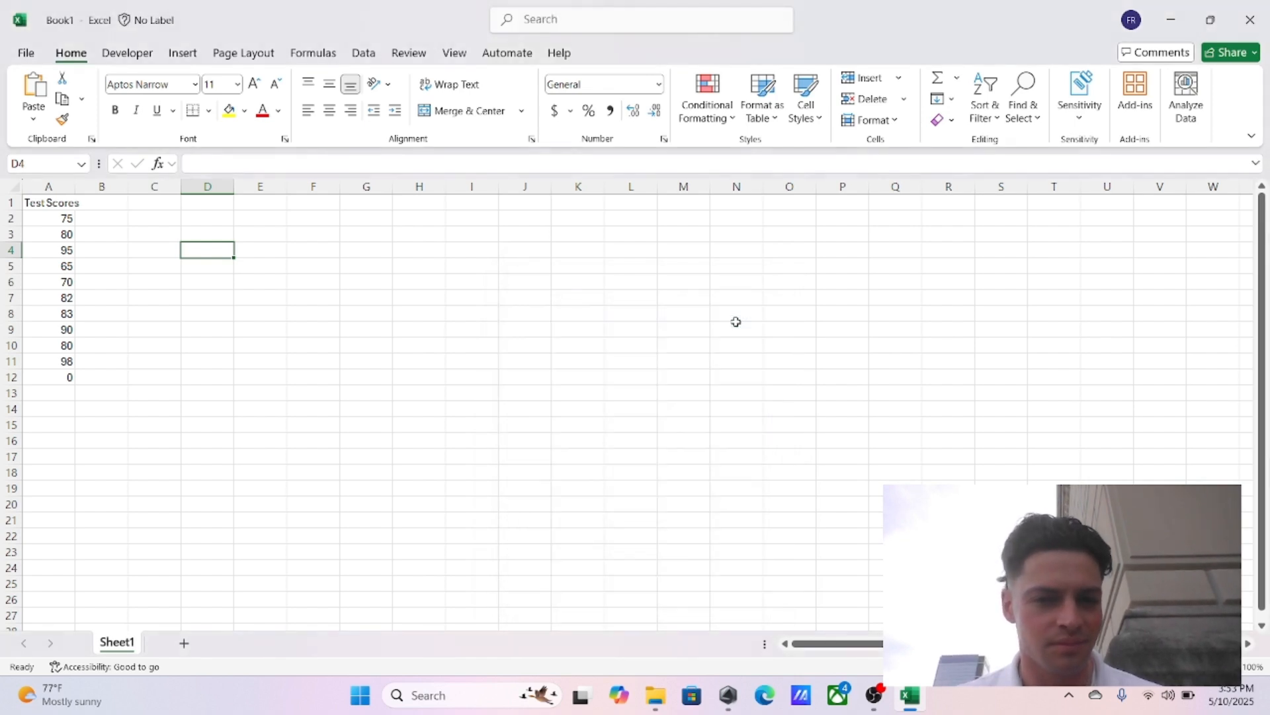
Step: Auto-fit the width of column A to the Test Scores heading
left_click(108, 219)
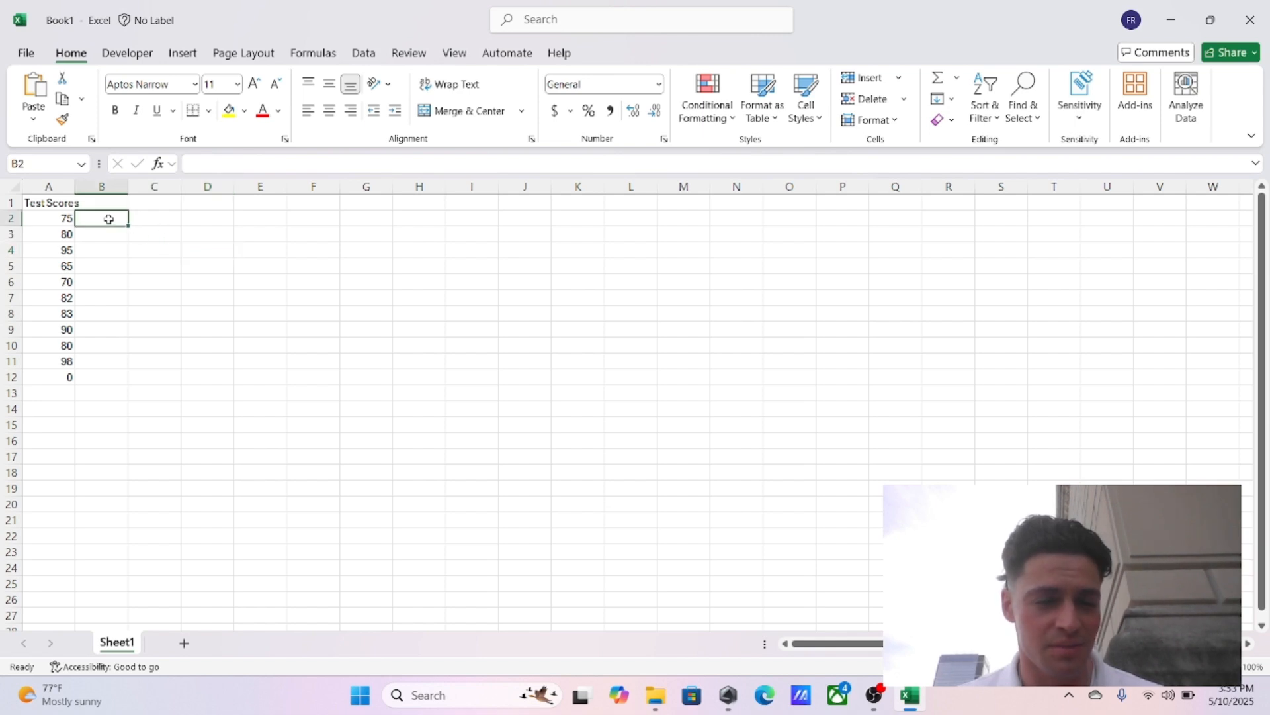
double_click(76, 187)
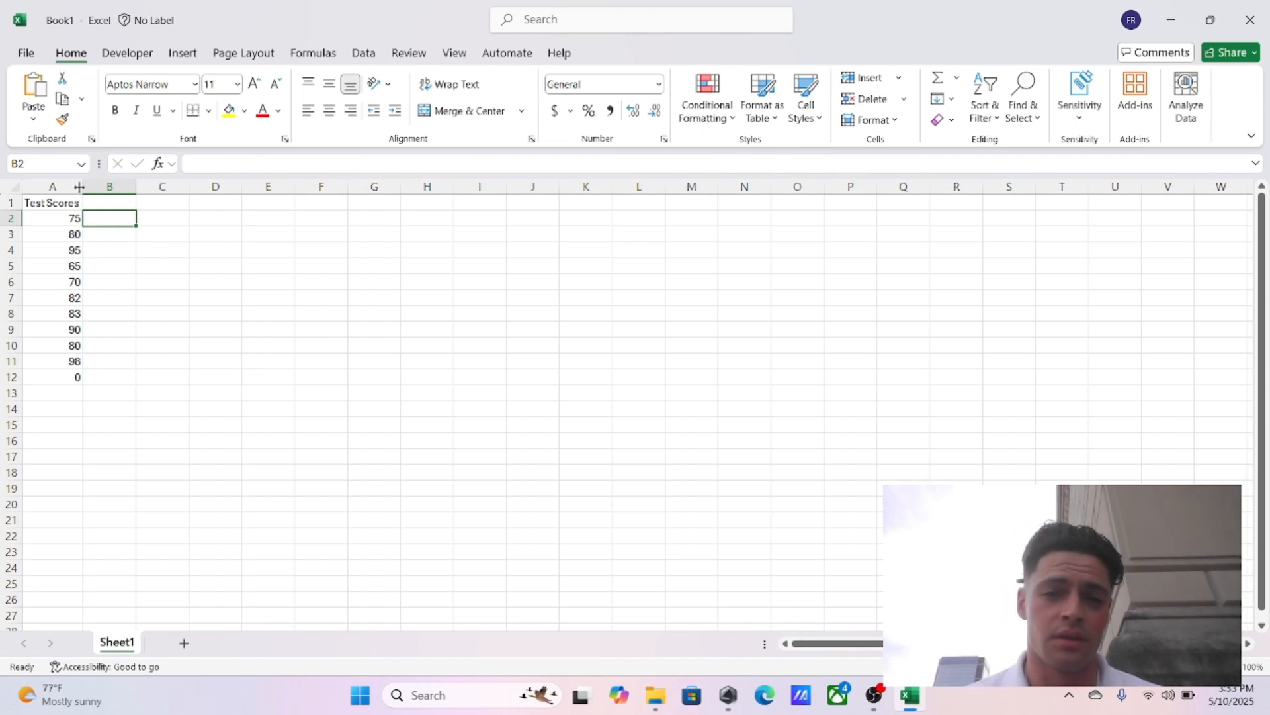
left_click(98, 246)
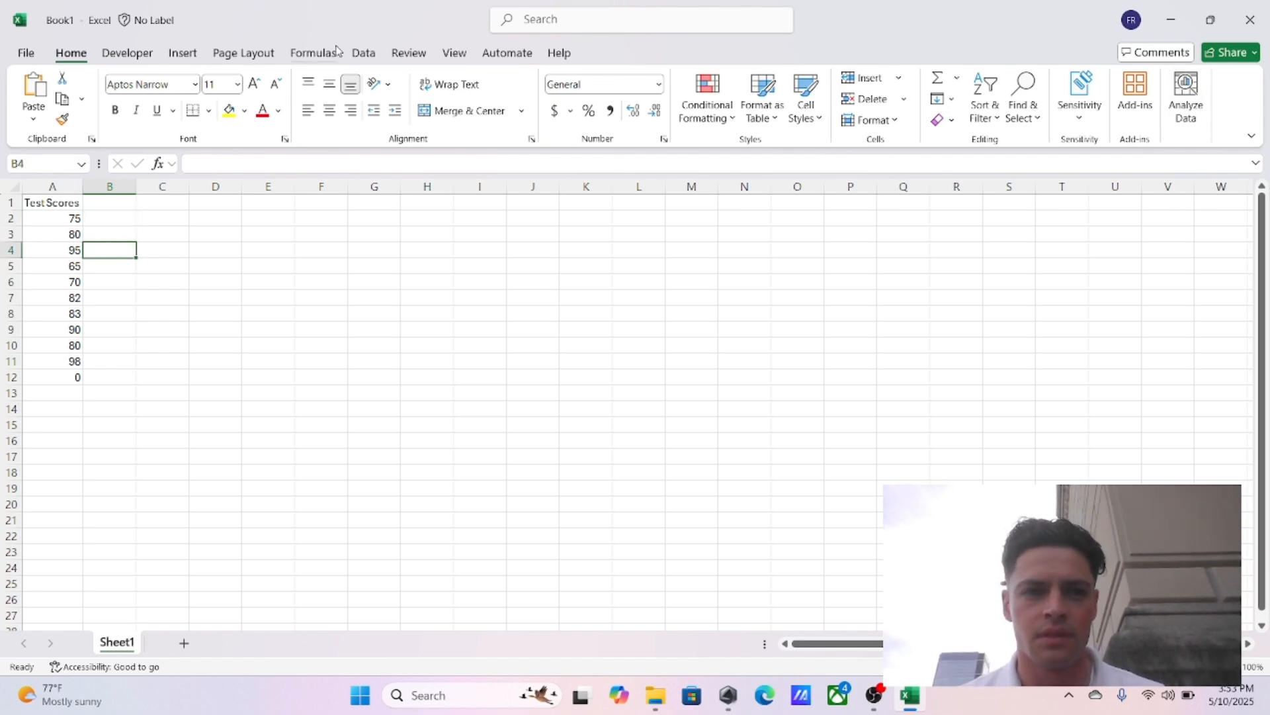
Step: Select the scores in A2:A12 and open the Descriptive Statistics tool from Data Analysis
left_click(363, 54)
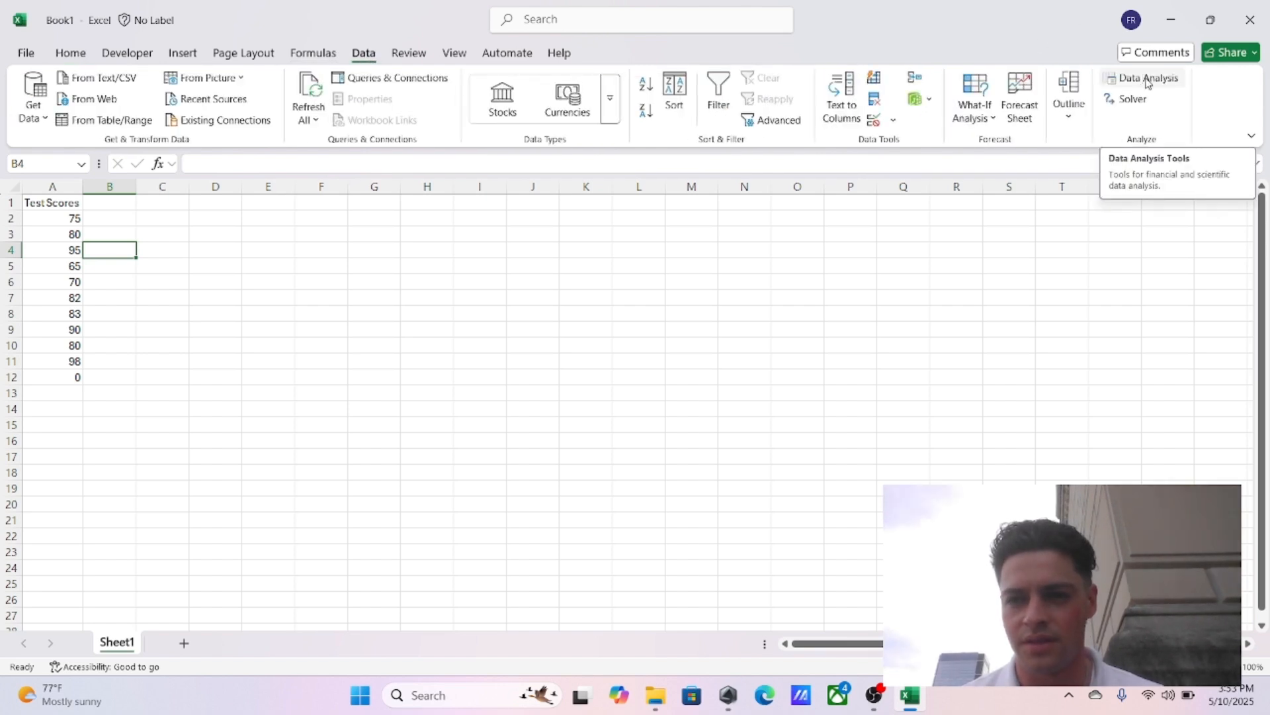
left_click(55, 218)
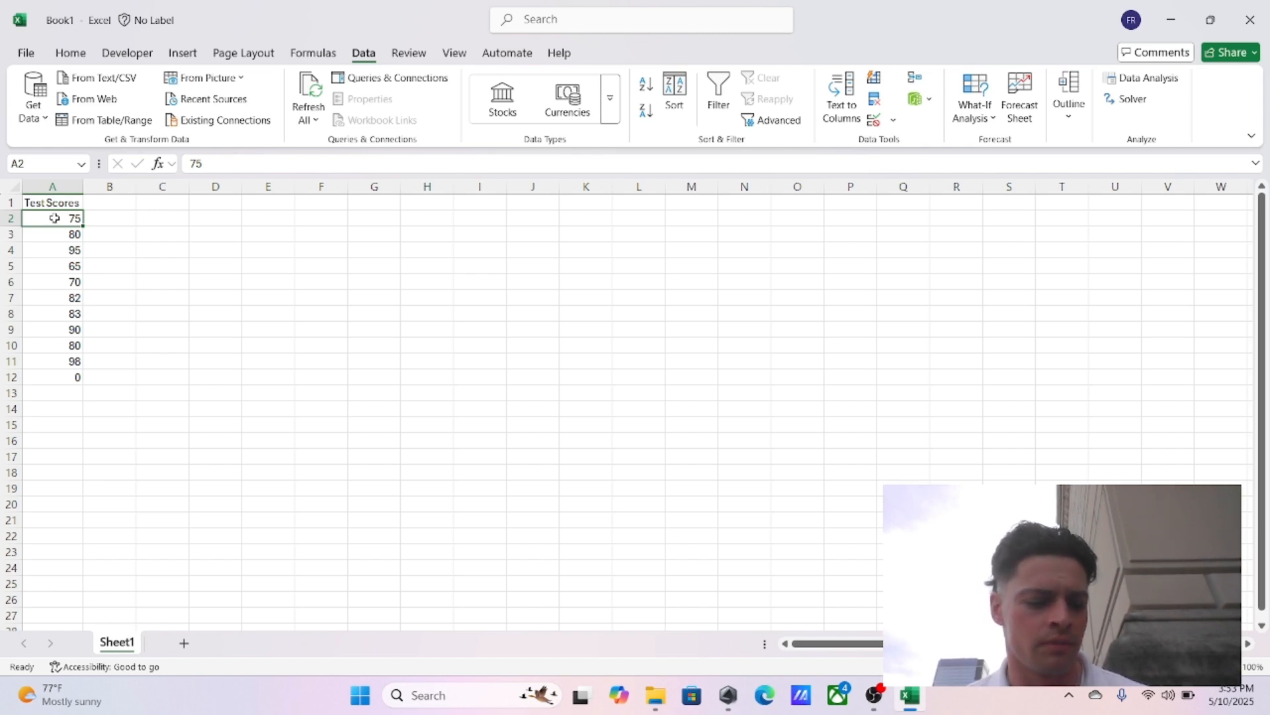
key("ctrl+shift+Down")
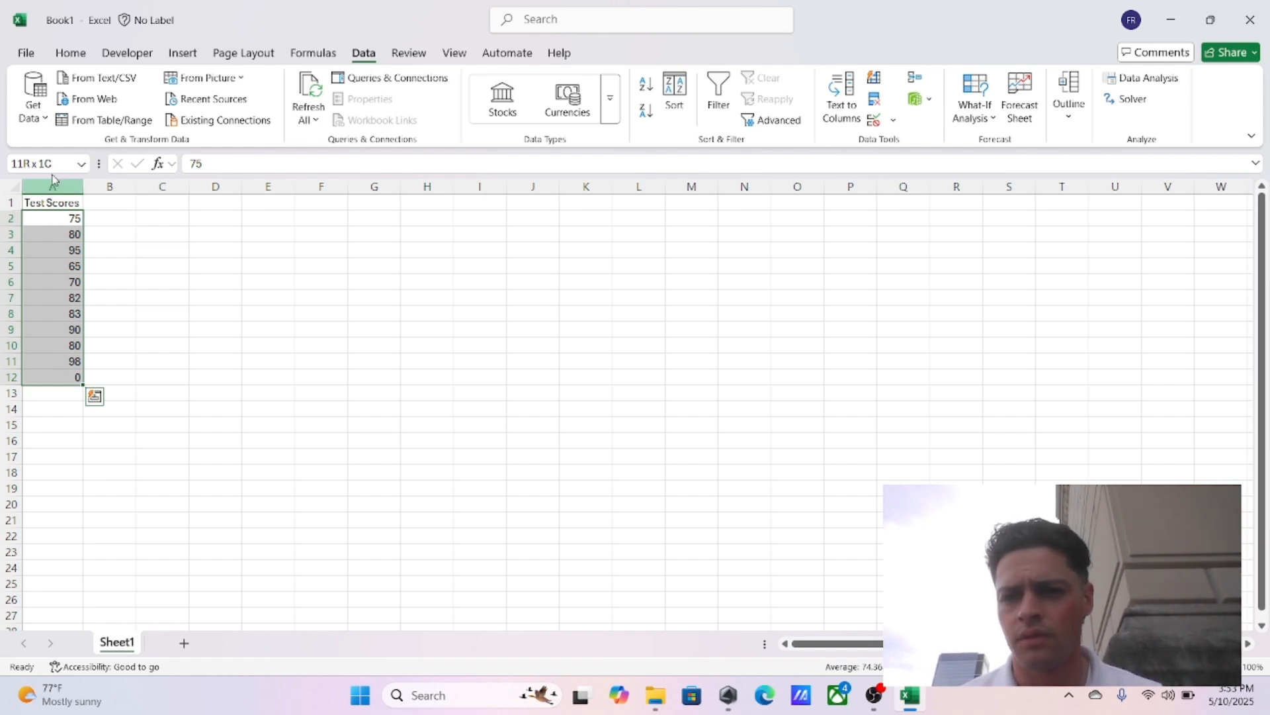
left_click(1137, 85)
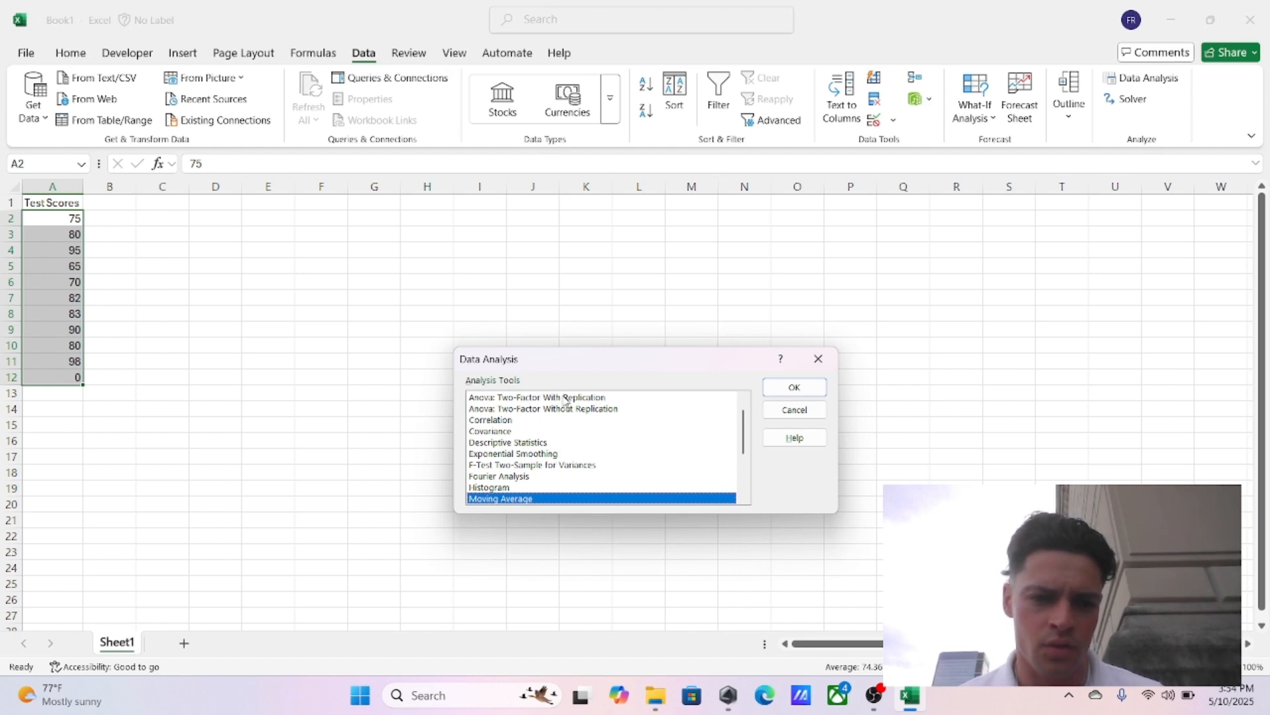
left_click_drag(589, 367, 545, 240)
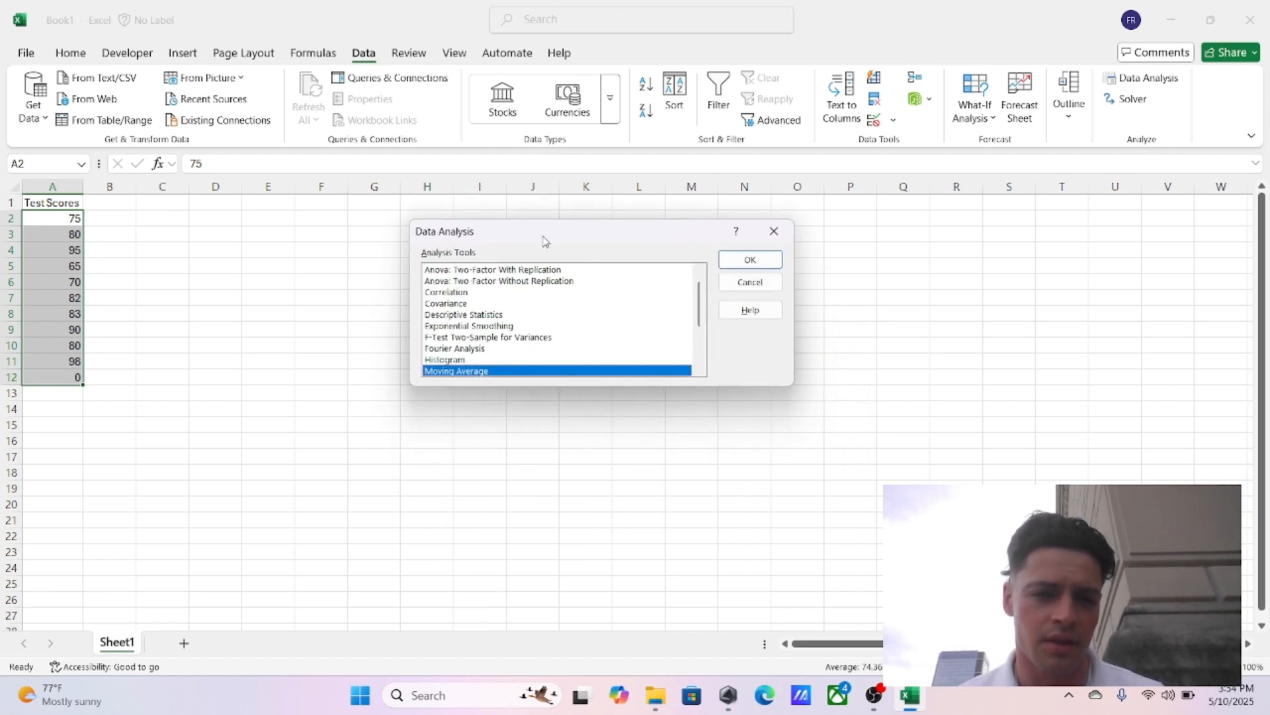
left_click(456, 317)
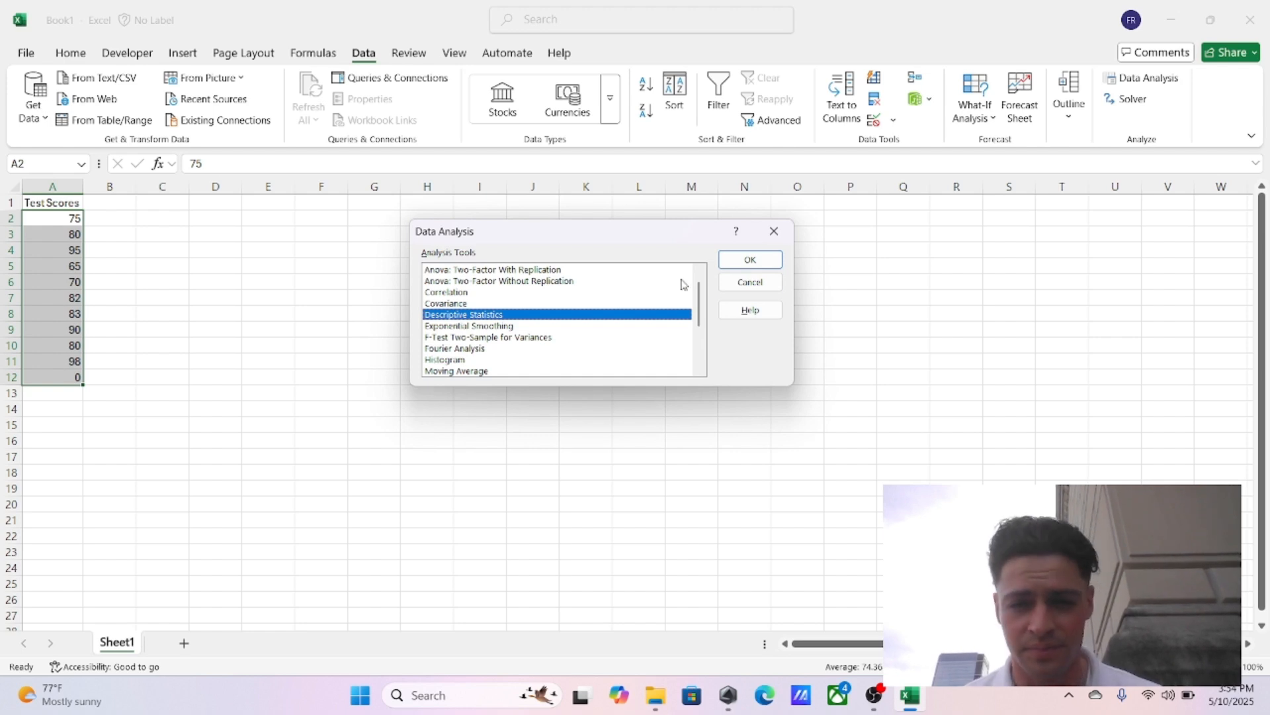
left_click(764, 261)
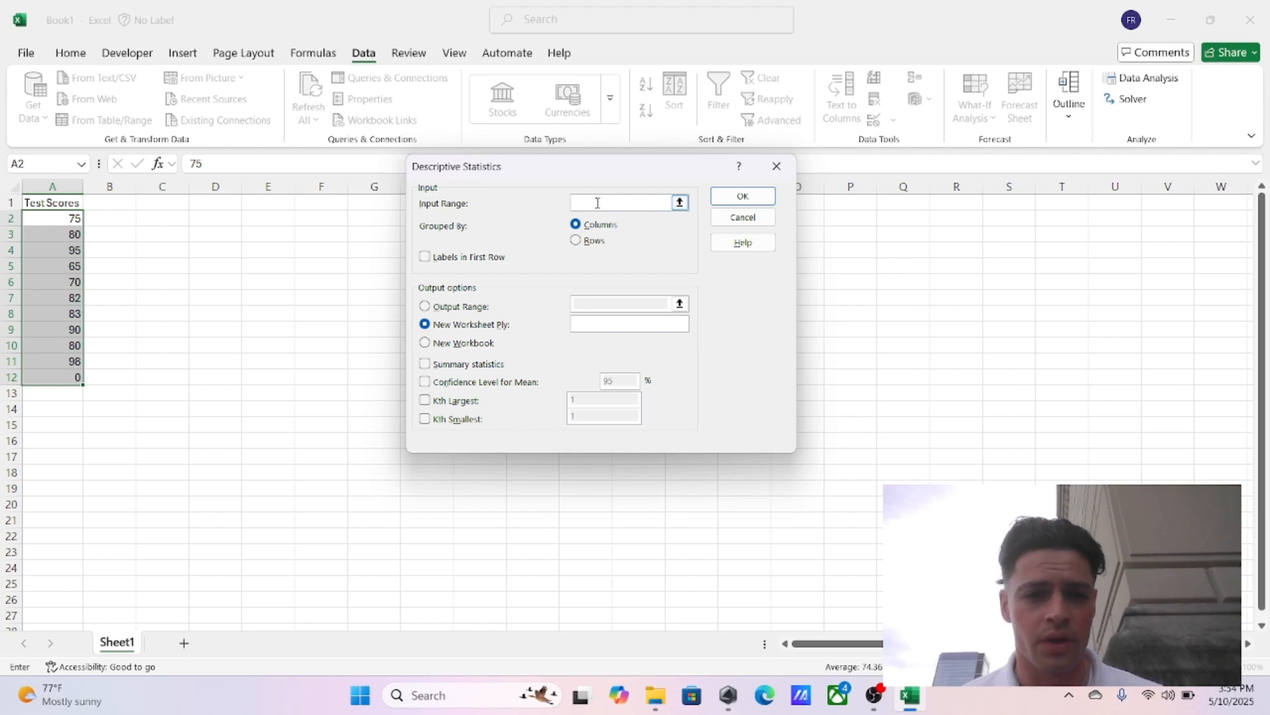
Step: Set the Descriptive Statistics input range to A2:A12 and its output range to cell C2
left_click(67, 214)
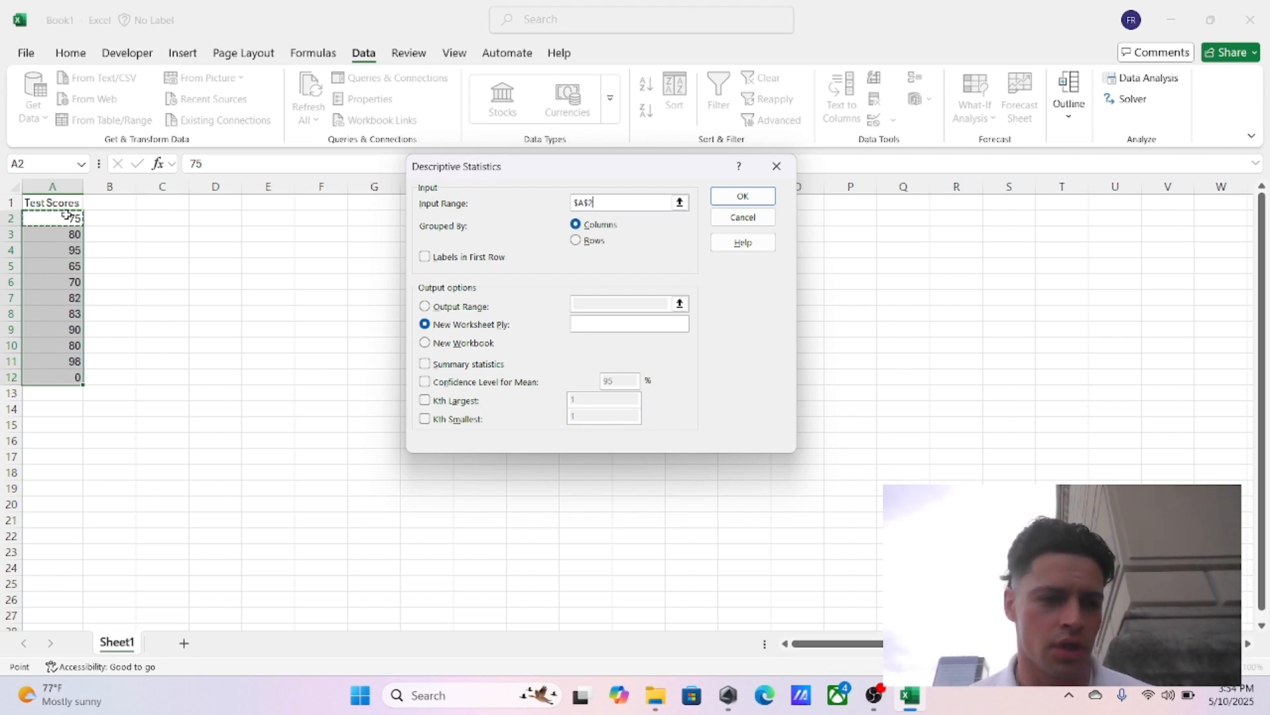
key("ctrl+shift+Down")
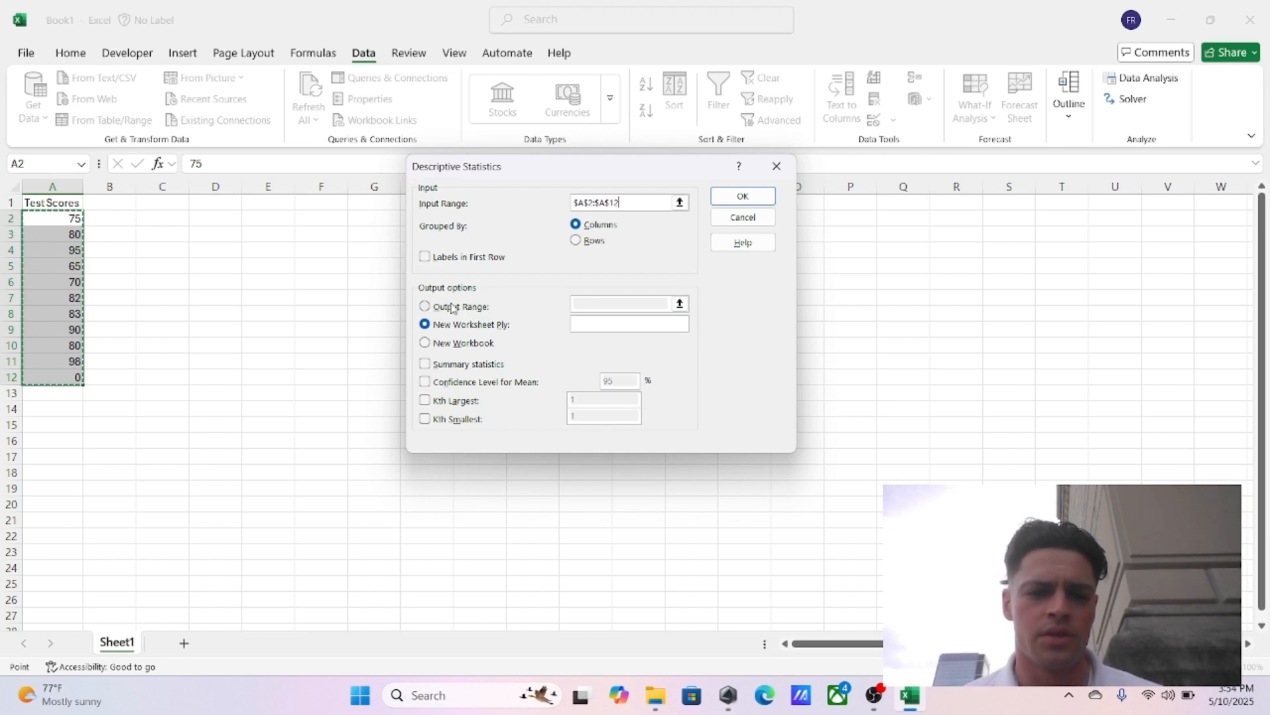
left_click(426, 309)
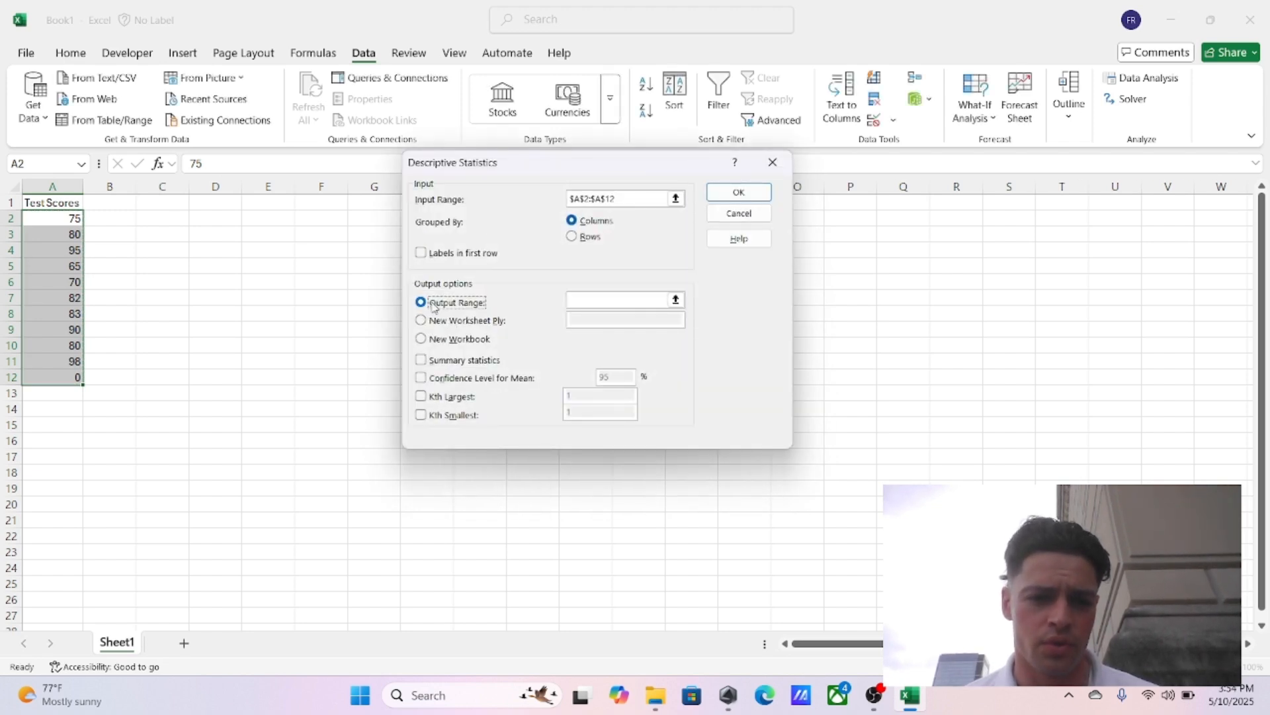
left_click_drag(529, 164, 816, 233)
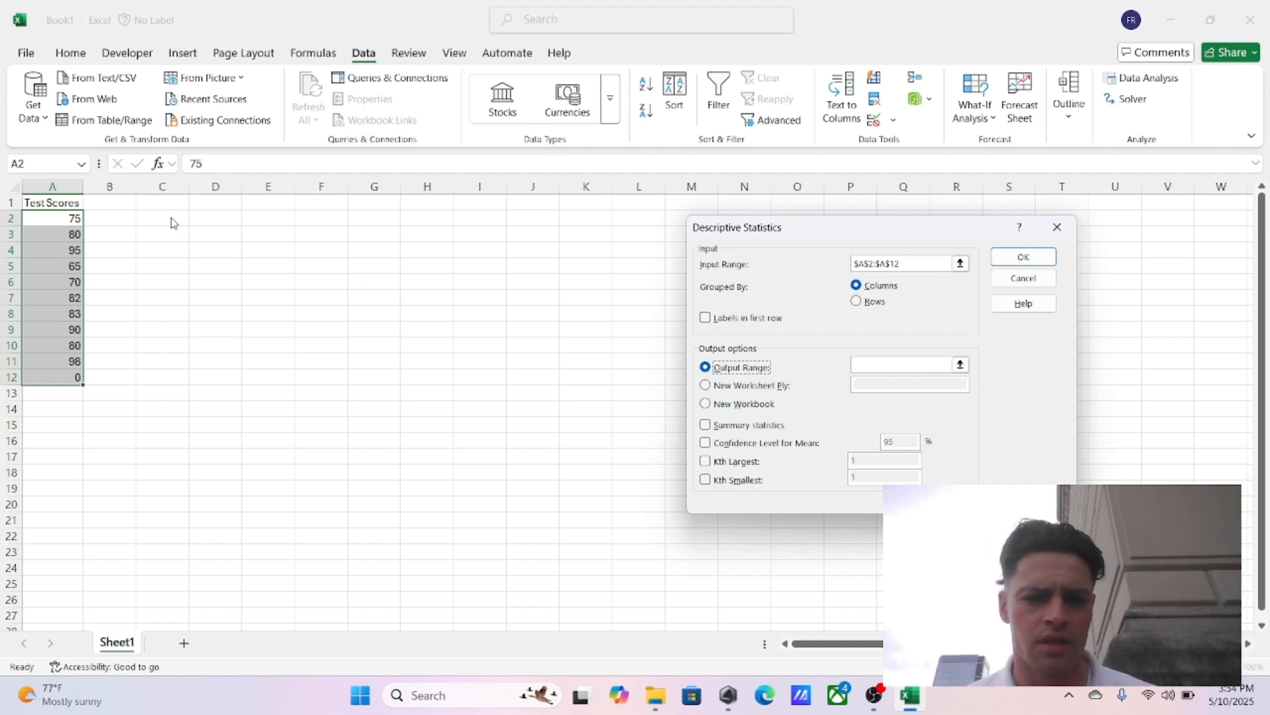
left_click(878, 365)
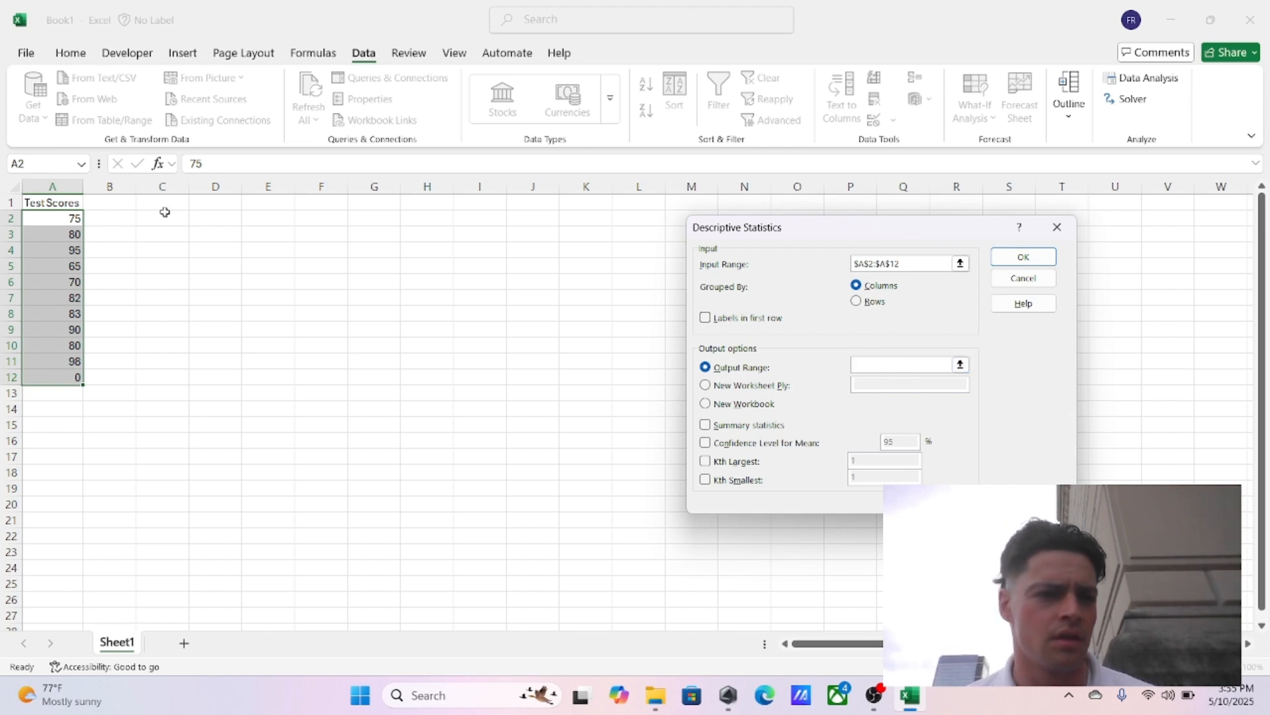
left_click(163, 218)
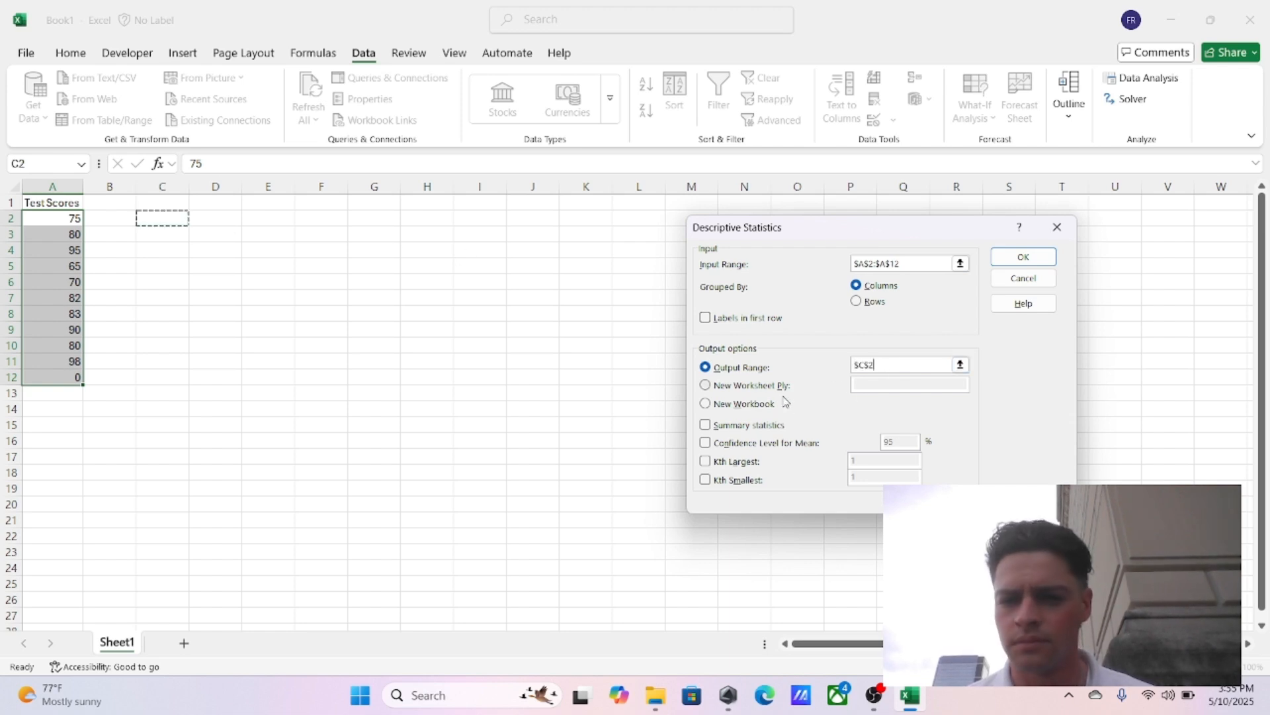
Step: Generate the analysis with summary statistics included and auto-fit column C to its labels
left_click(705, 427)
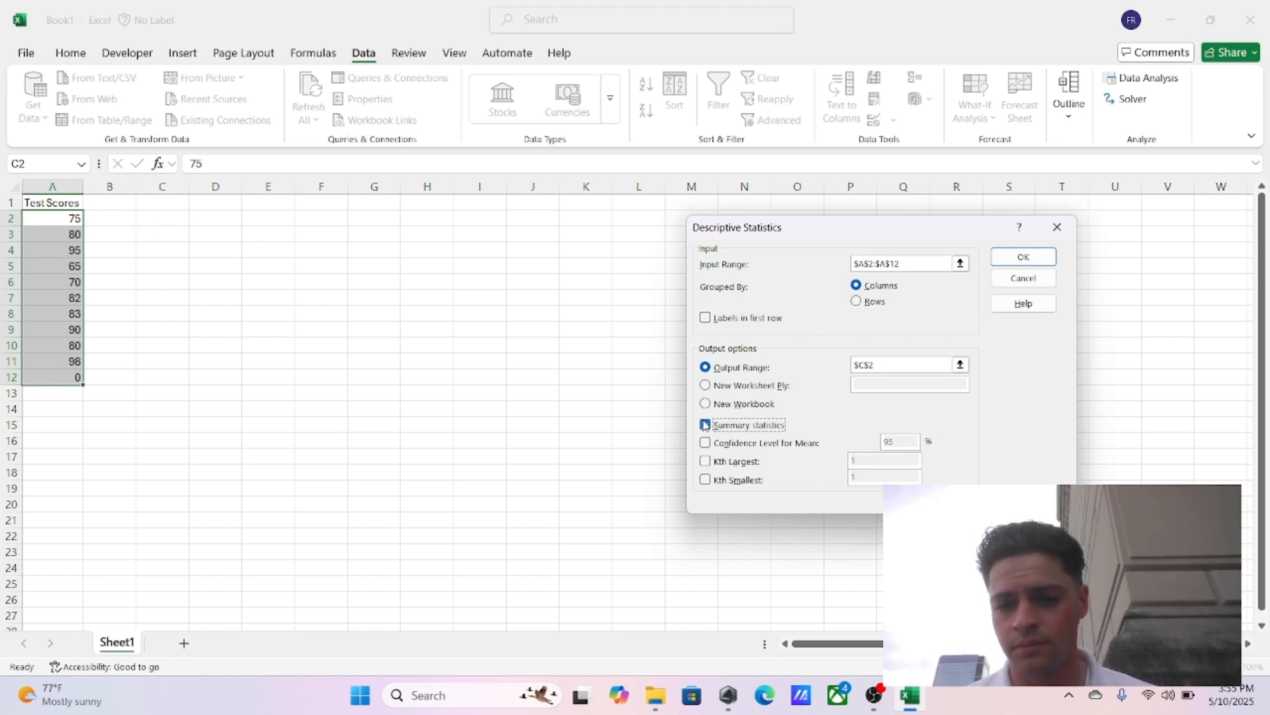
left_click(1026, 256)
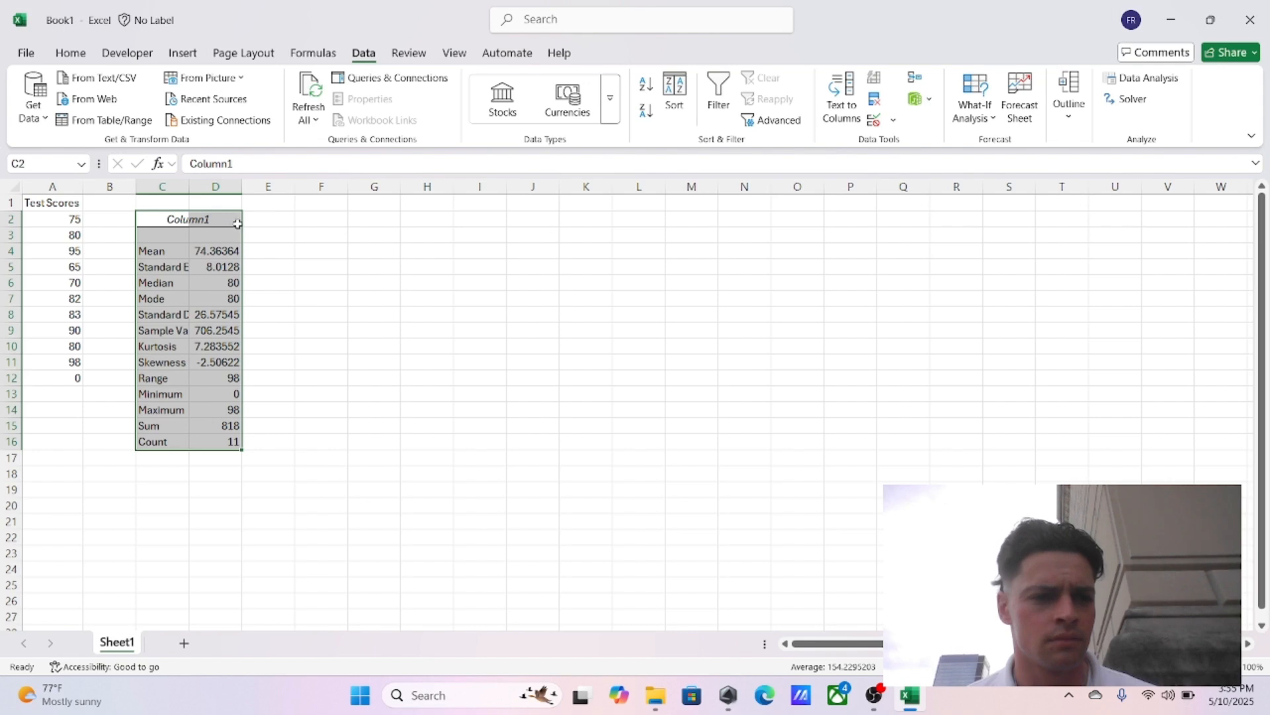
double_click(190, 186)
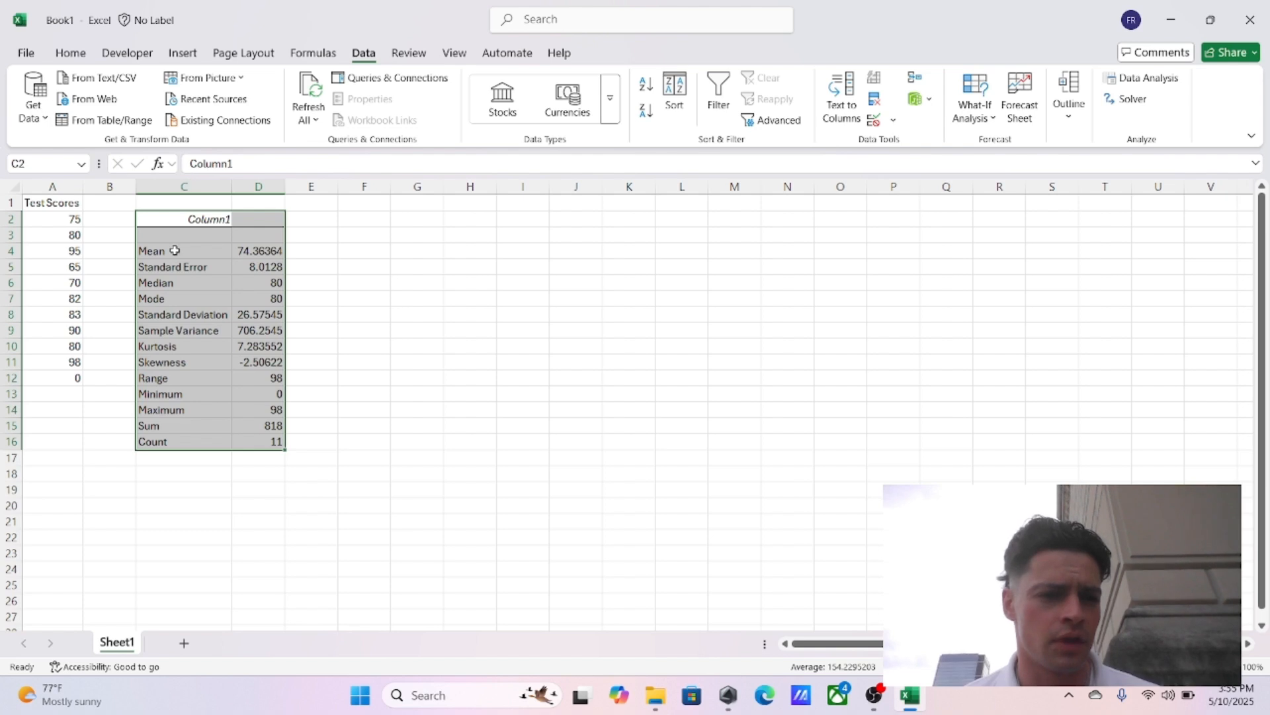
left_click(192, 358)
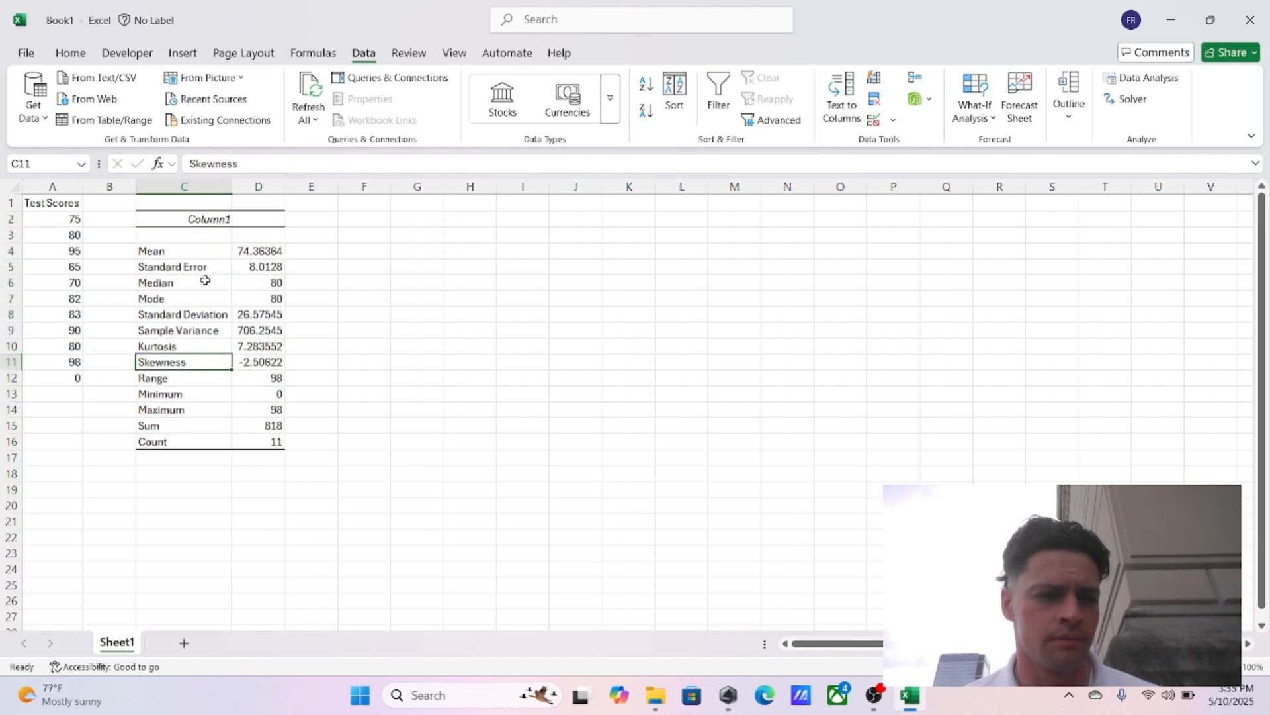
Step: Examine the mean, standard error, median, mode and standard deviation in the output table, checking the mode against the repeated scores in column A
left_click(261, 250)
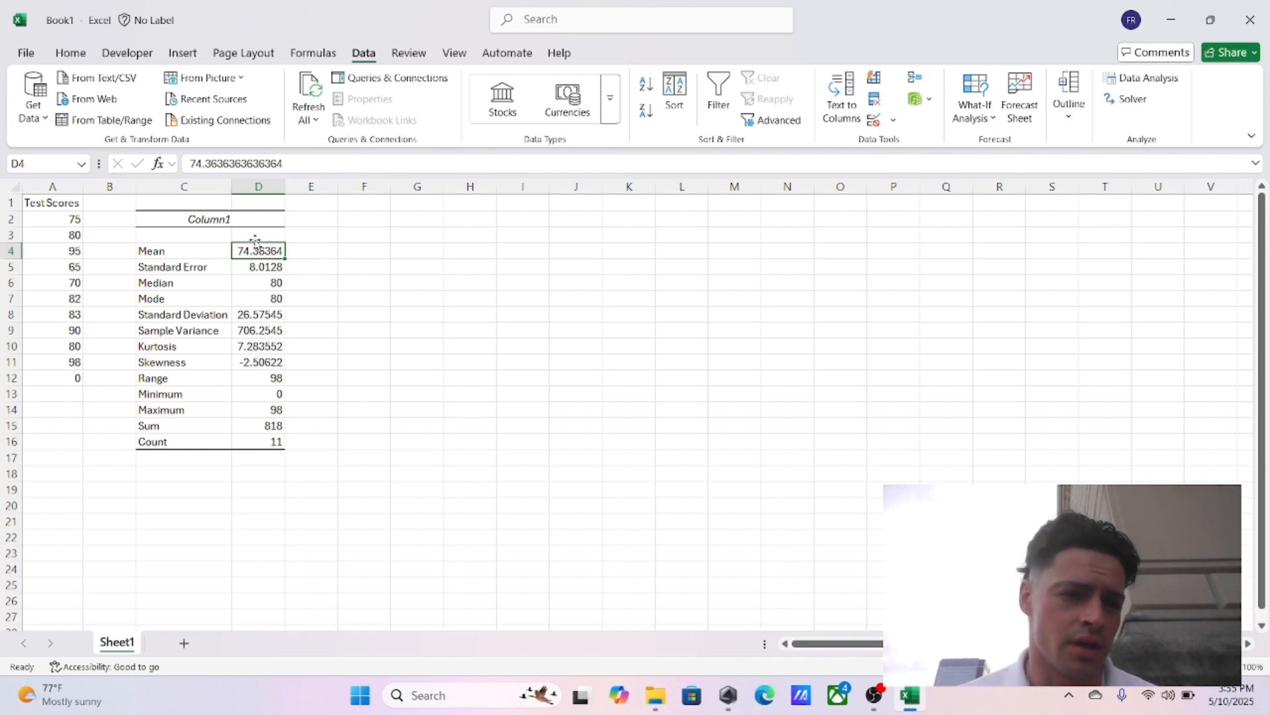
left_click(183, 248)
left_click(276, 253)
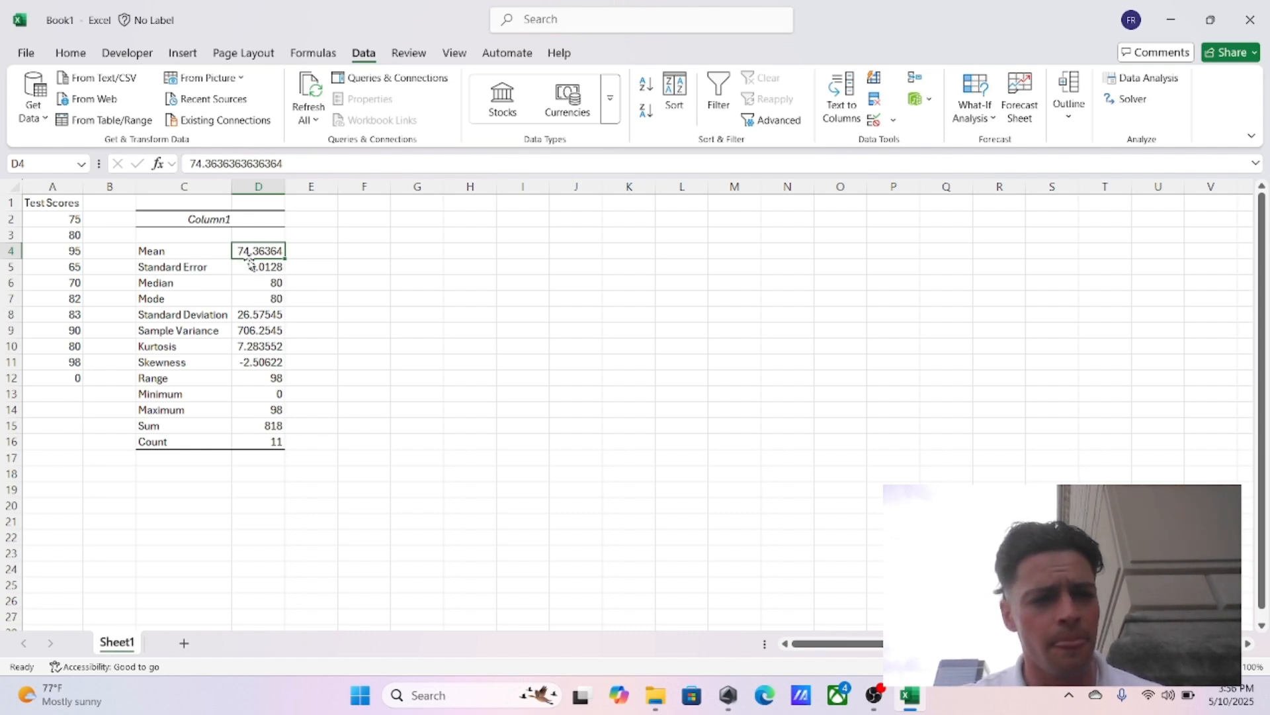
left_click(252, 265)
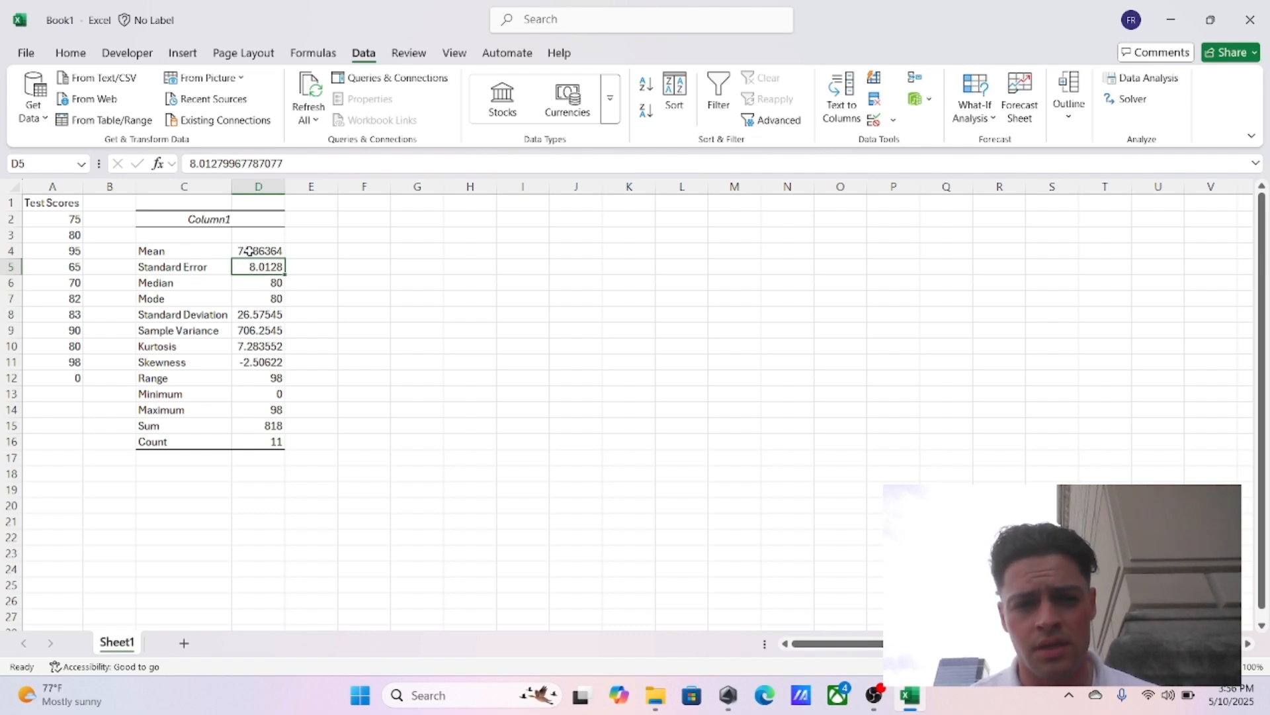
left_click(255, 252)
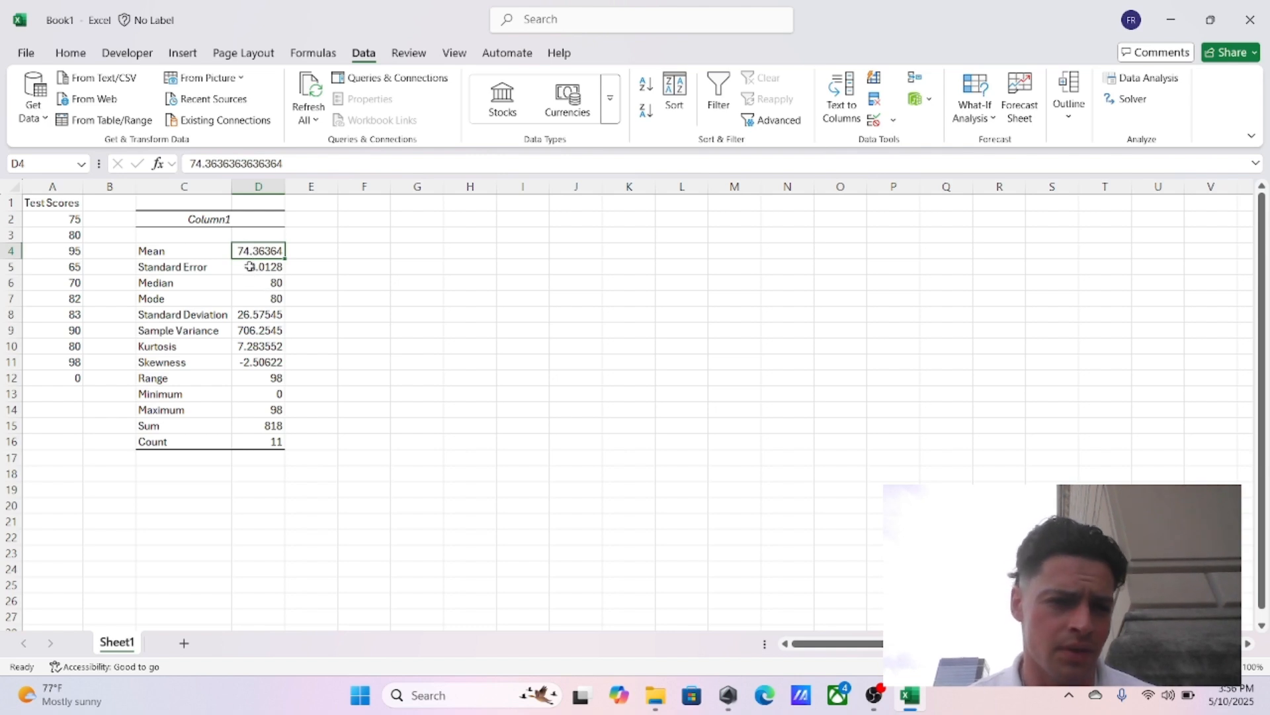
left_click(252, 268)
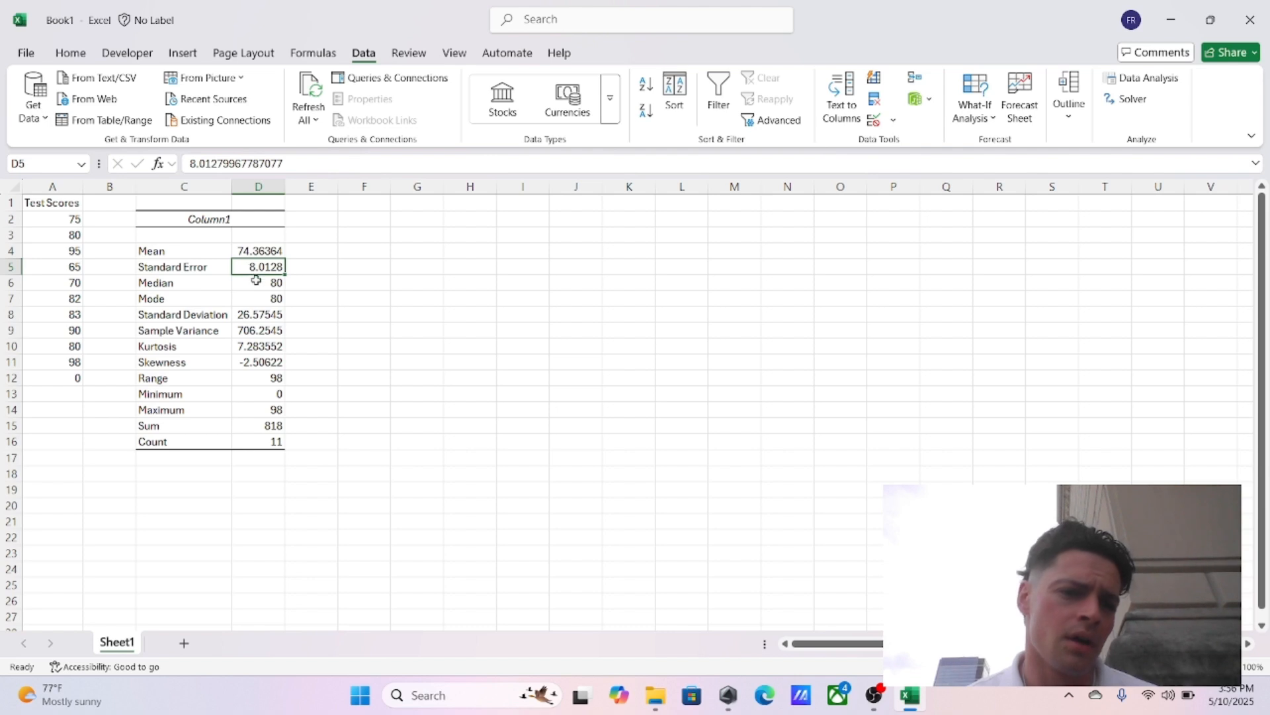
left_click(258, 283)
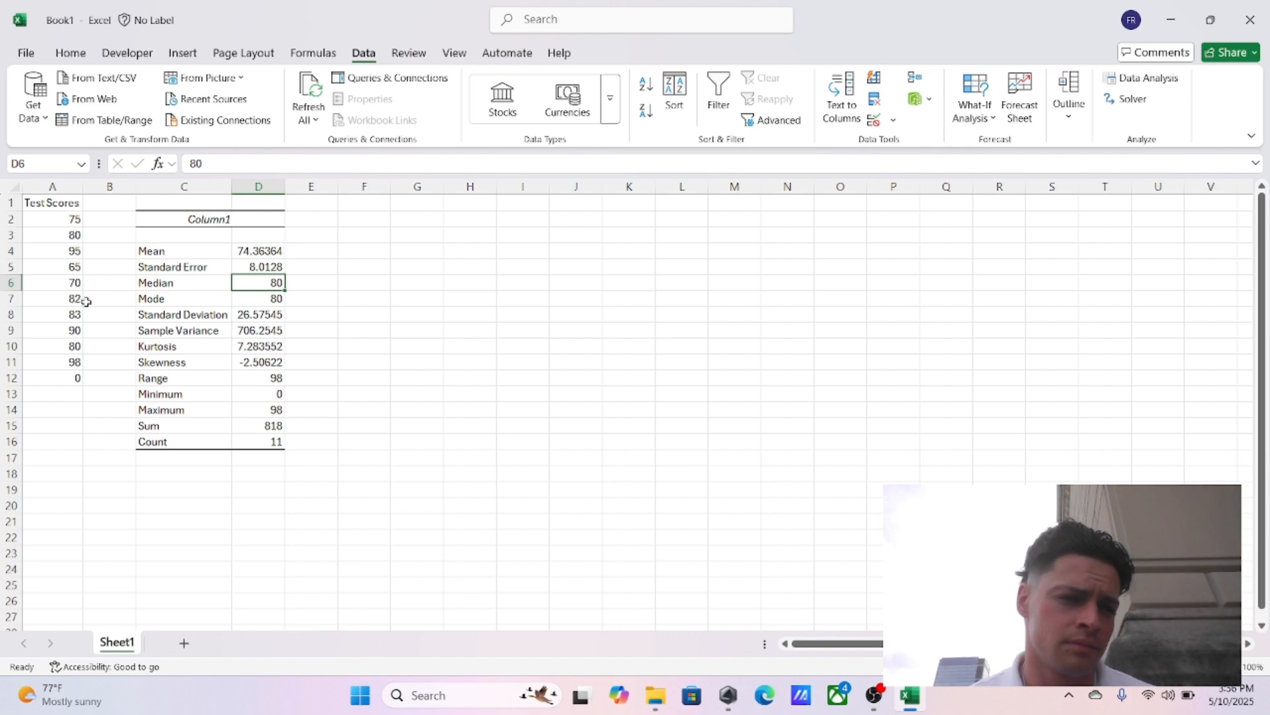
left_click(276, 300)
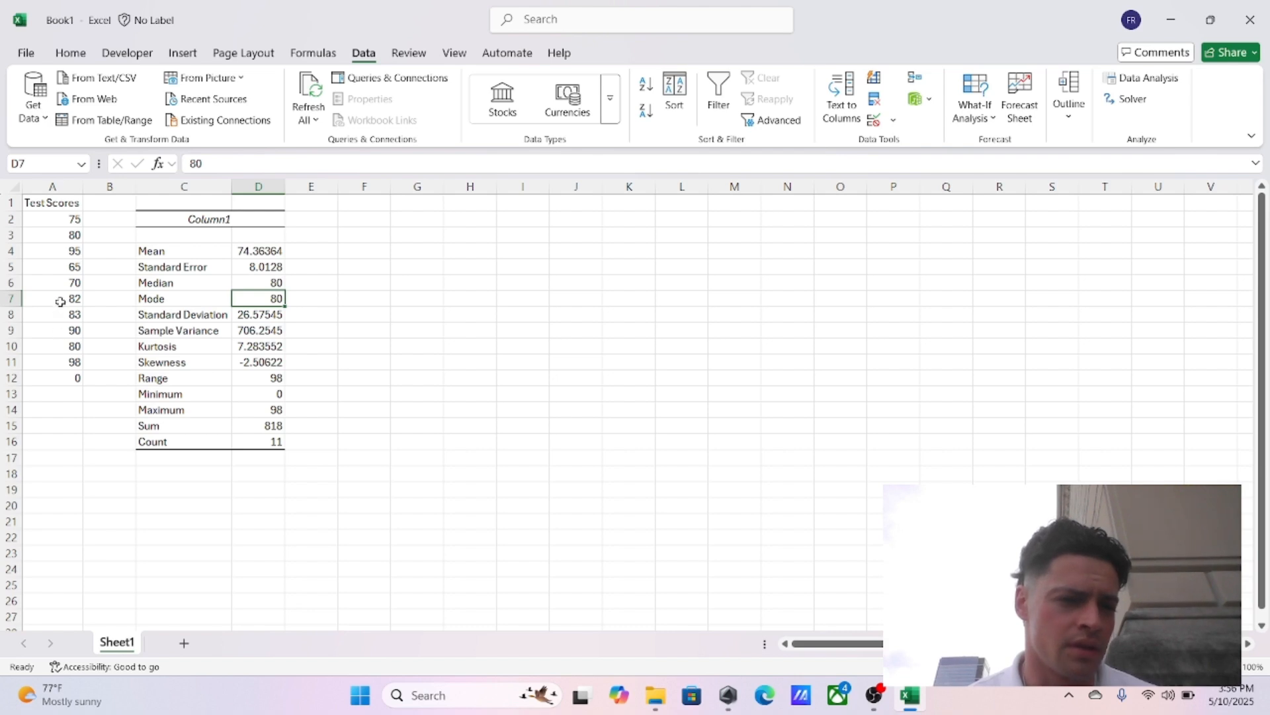
left_click(57, 236)
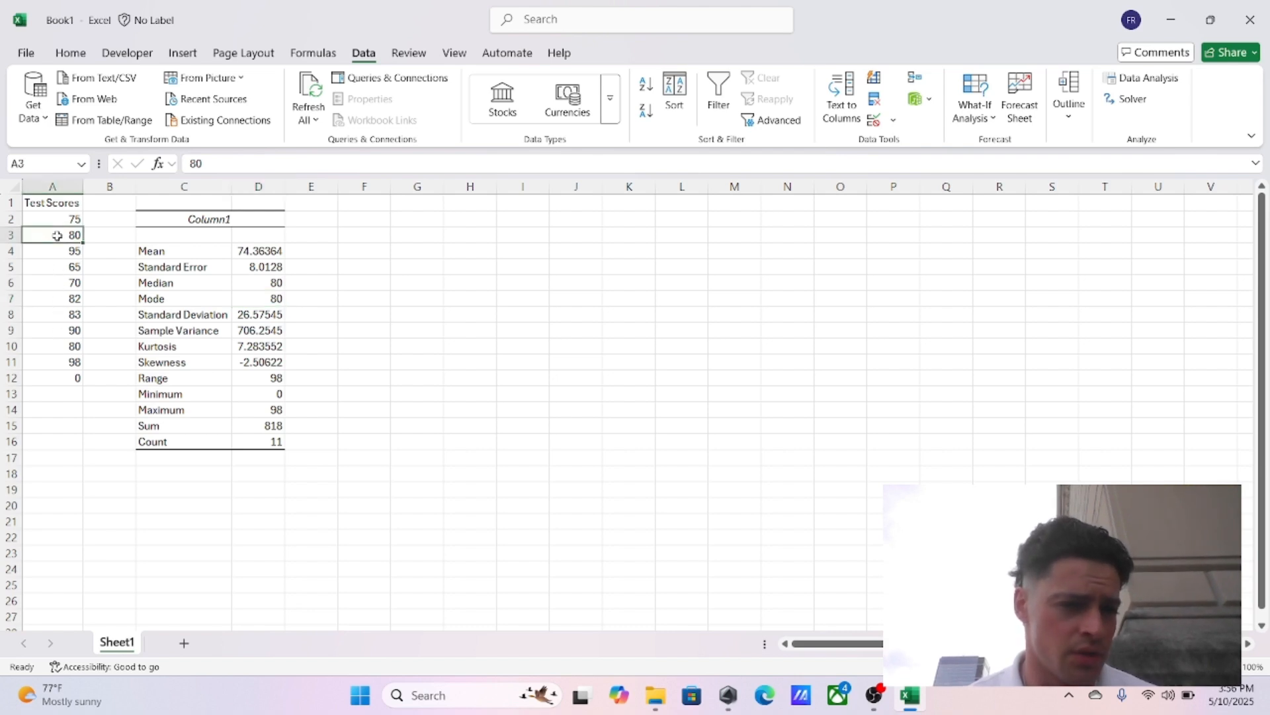
left_click(59, 346)
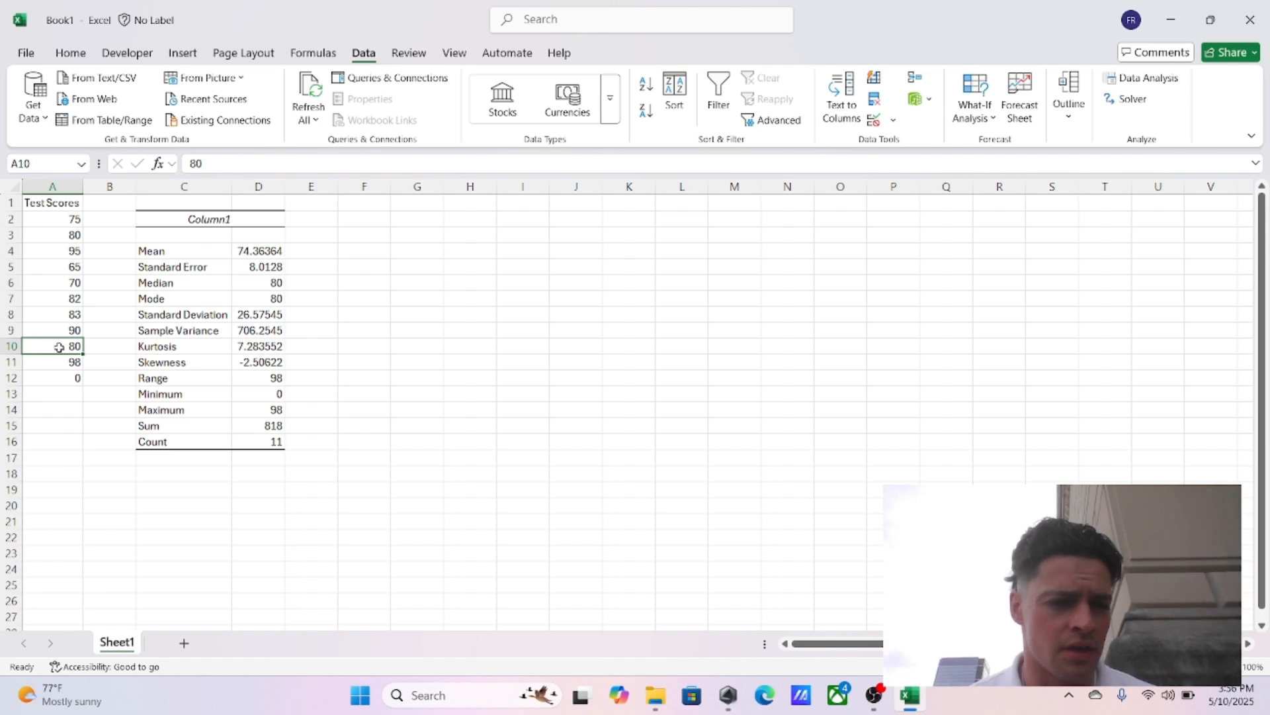
left_click(258, 315)
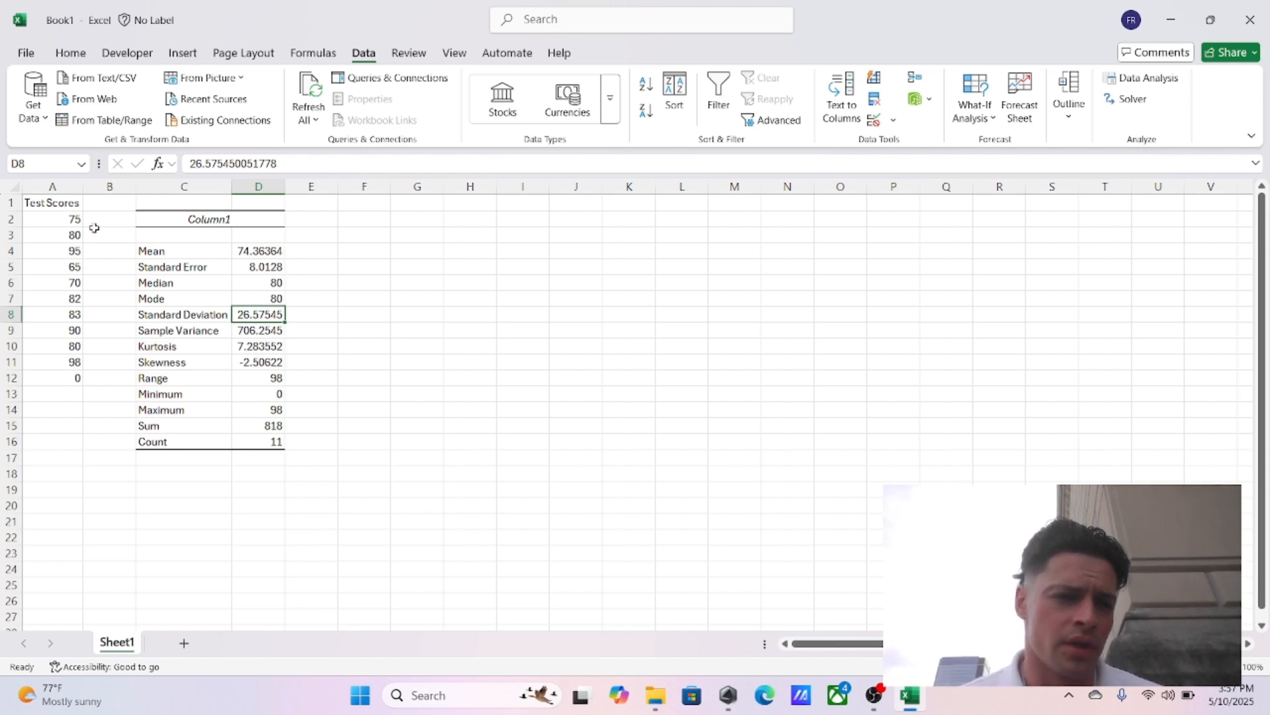
left_click(257, 252)
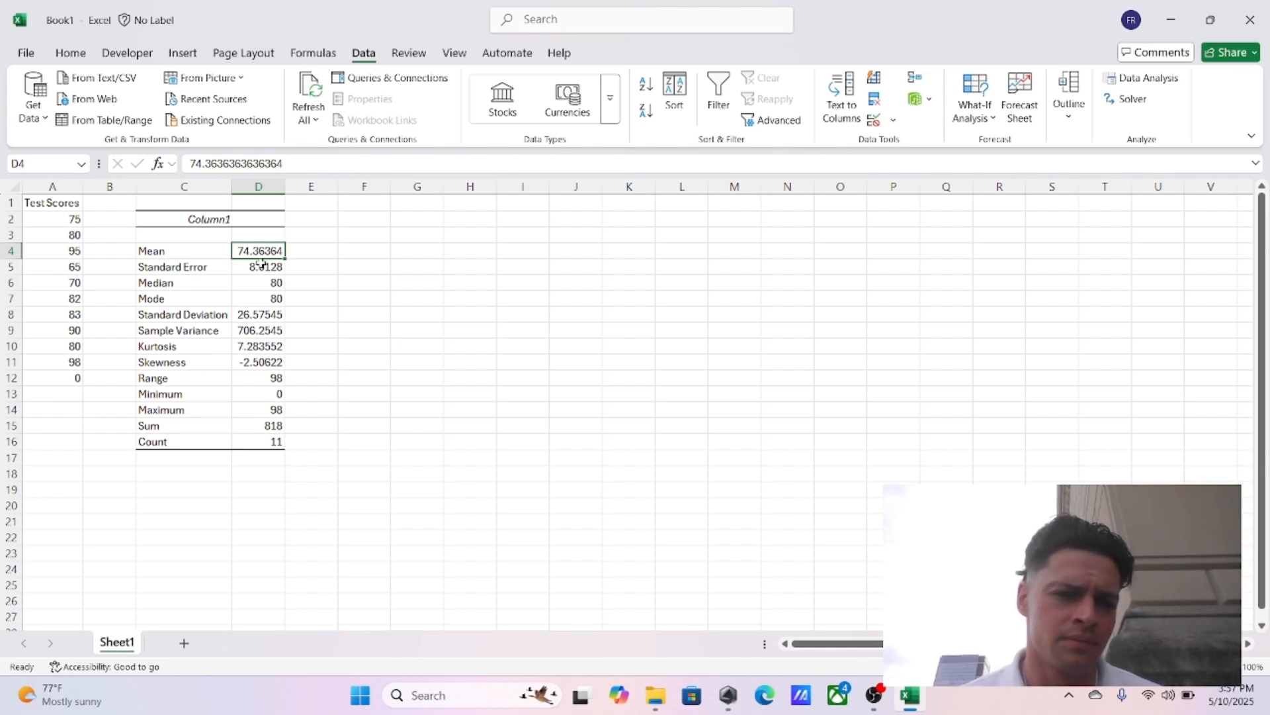
left_click(259, 319)
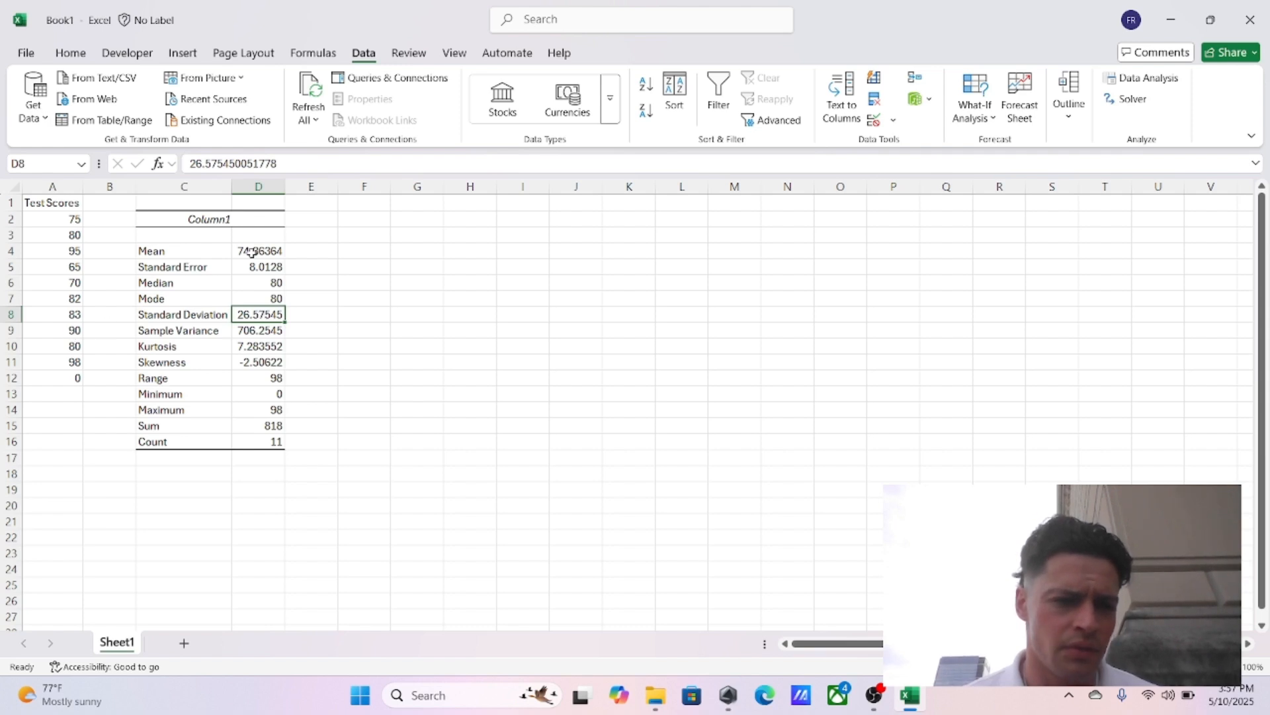
Step: Enter the heading Standard Deviation in F3 and list the numbers 1, 2 and 3 in F4:F6
left_click(354, 229)
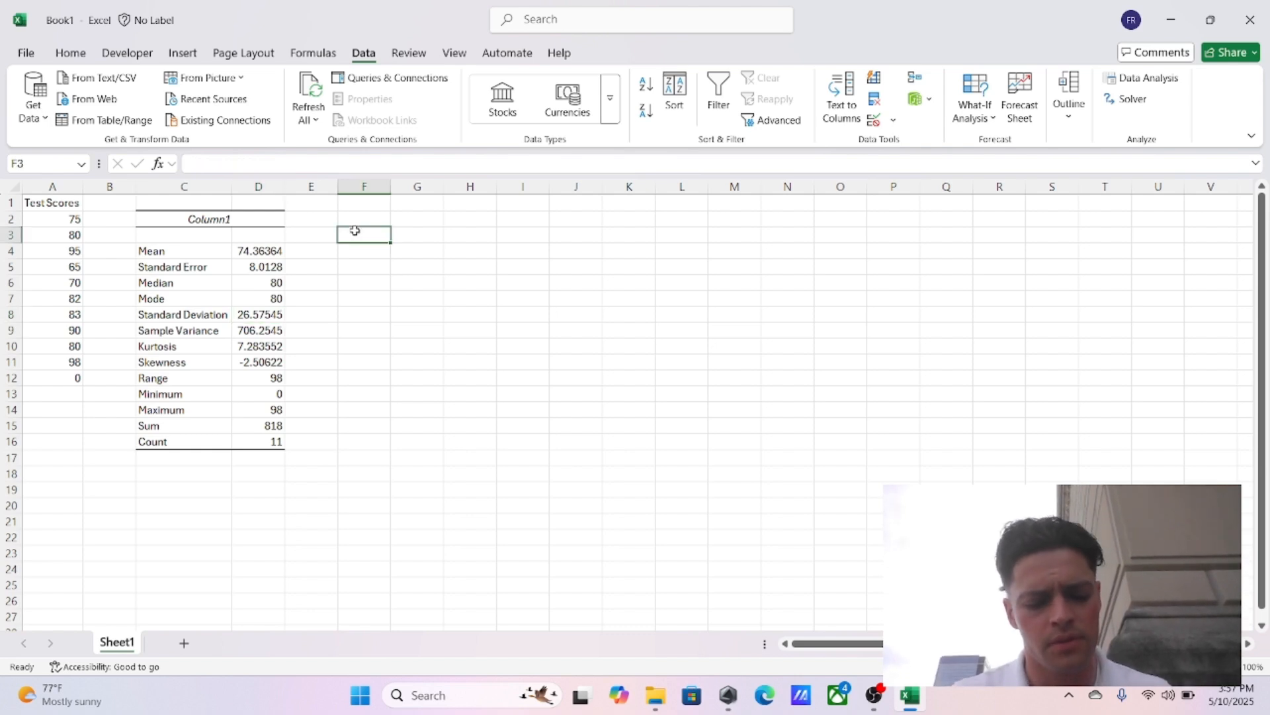
type("Standard De")
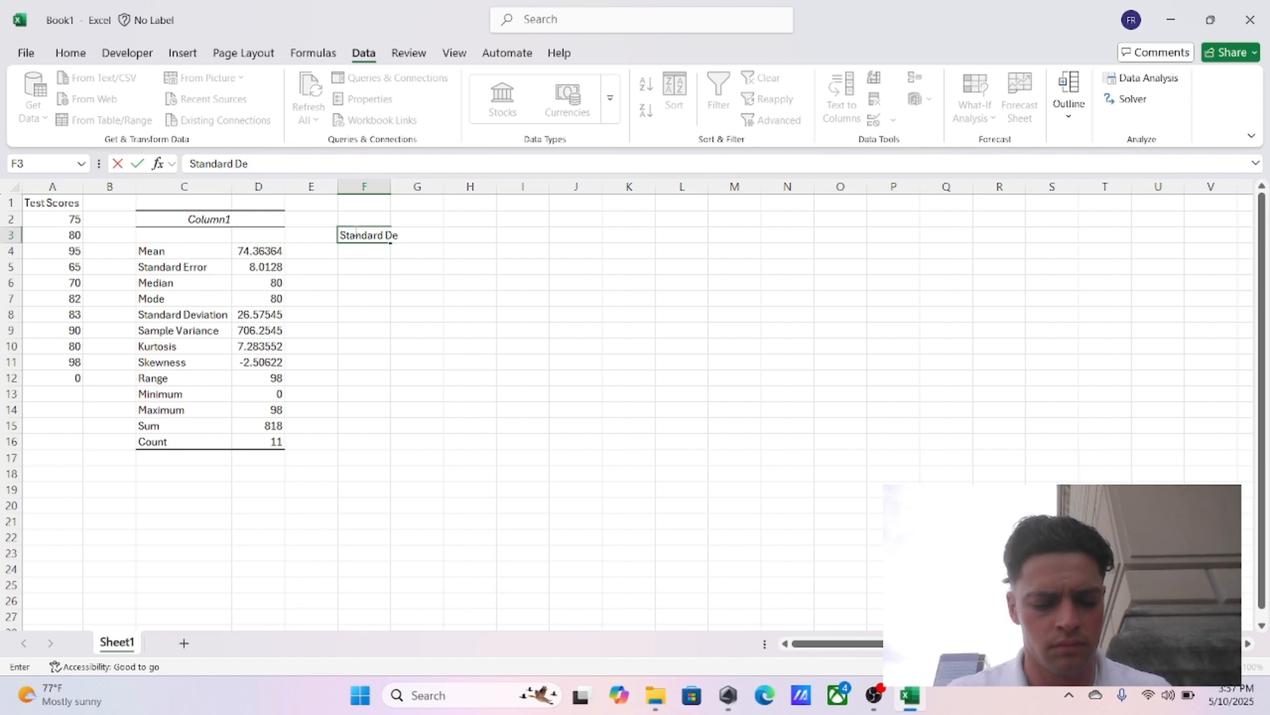
type("viation")
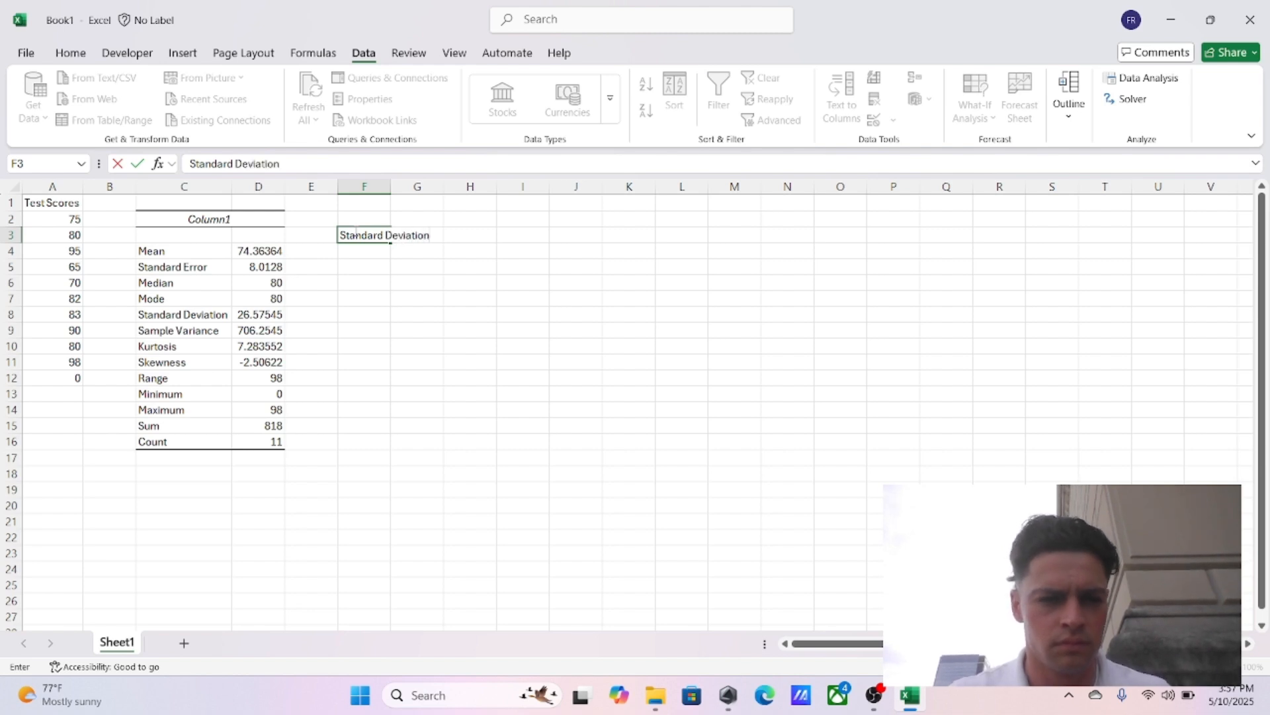
key("Return")
type("1")
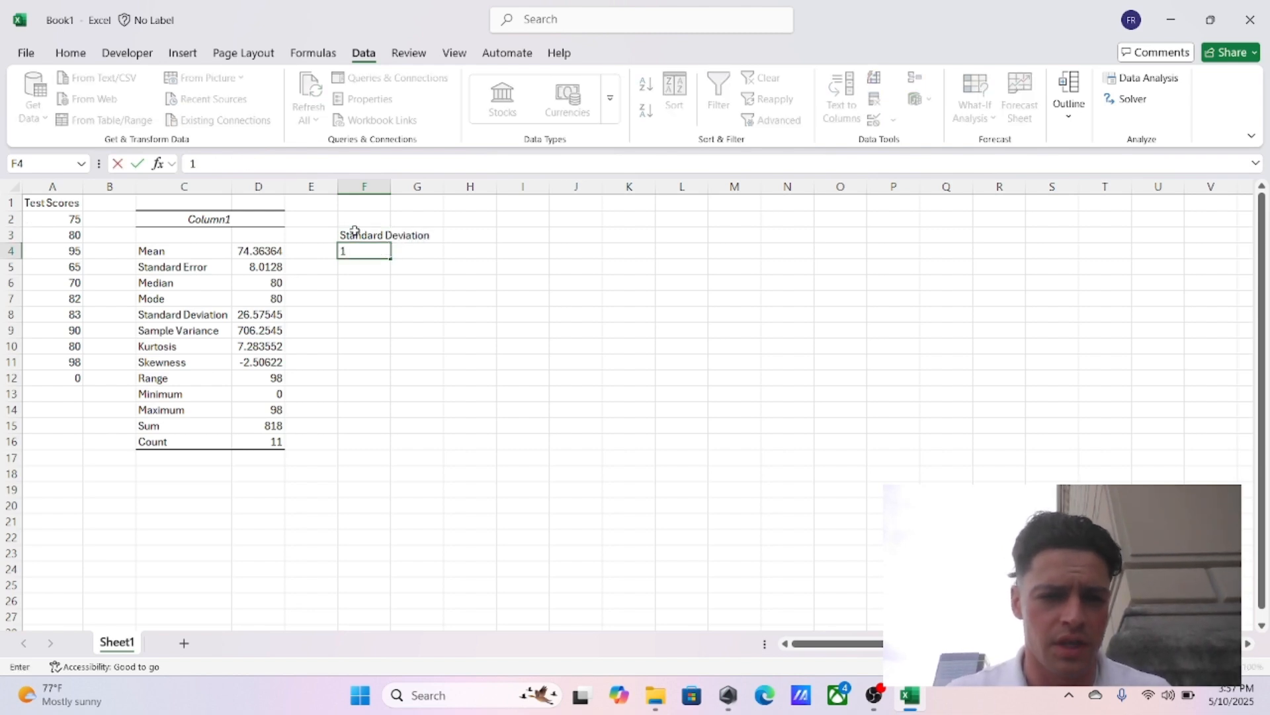
key("Return")
type("2")
key("Return")
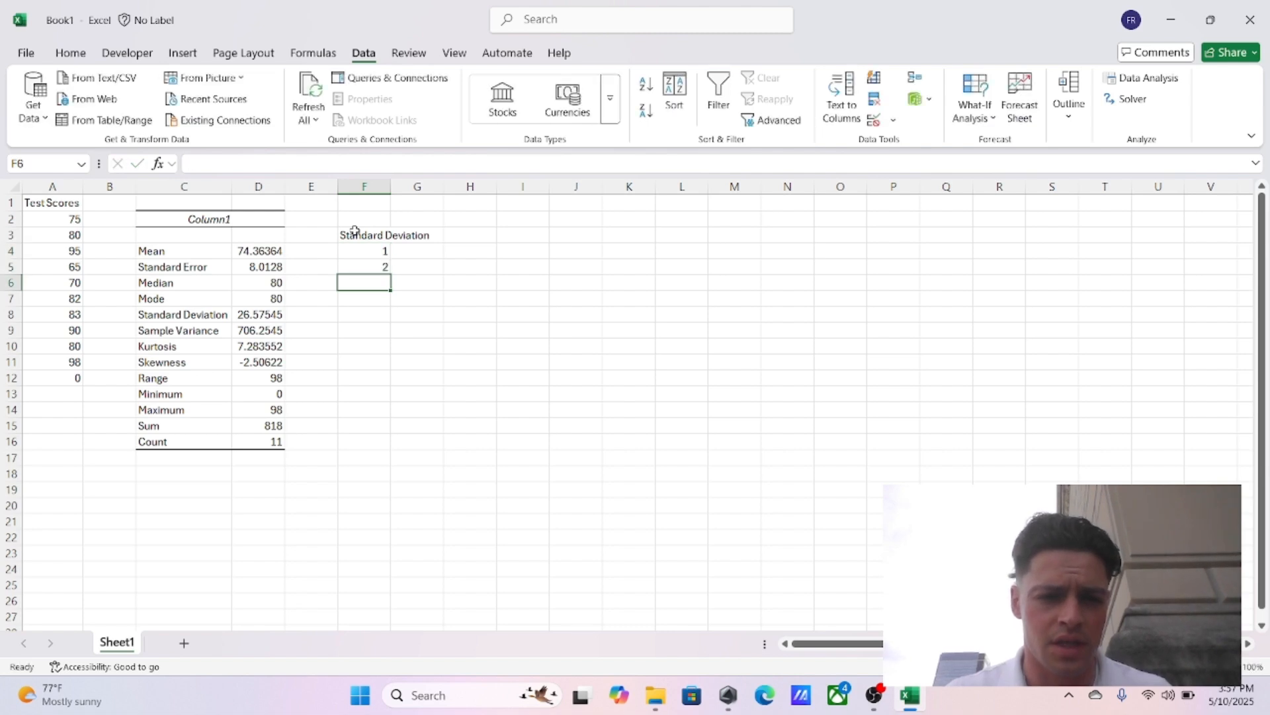
type("3")
key("Return")
key("Right")
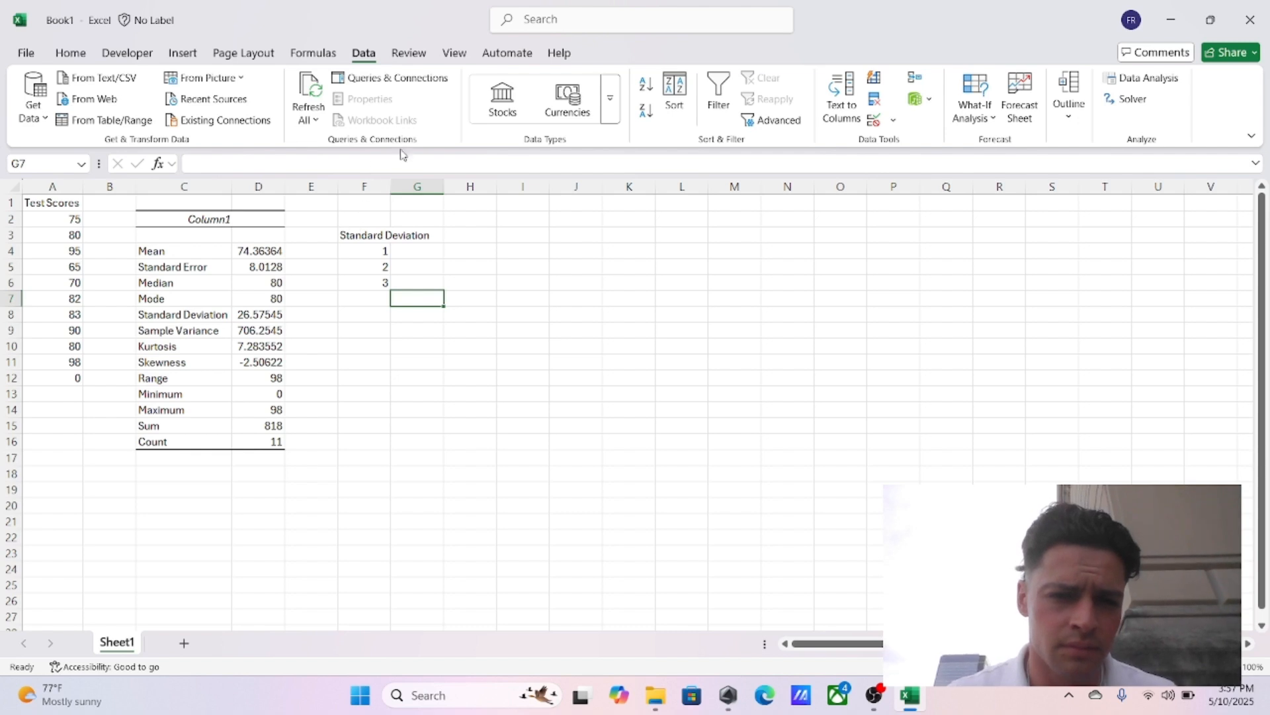
Step: Auto-fit column F to its heading and enter the headings + in G3 and - in H3
double_click(390, 187)
left_click(474, 236)
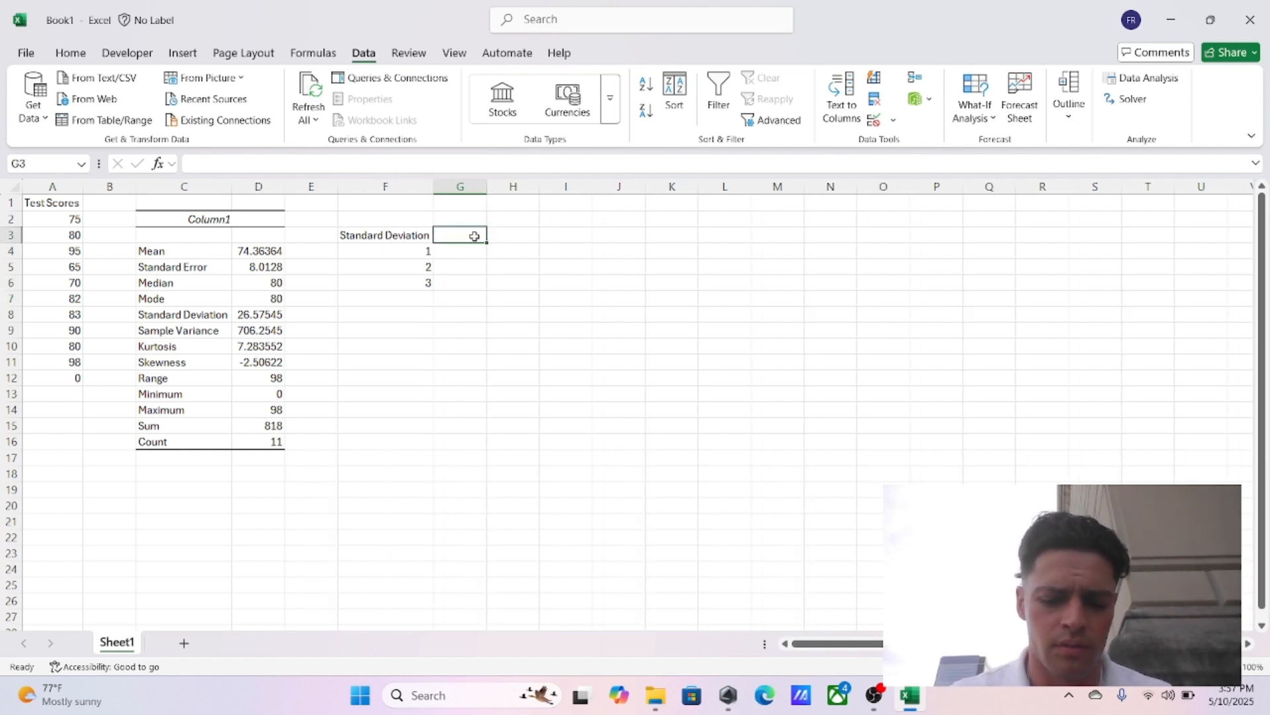
type("+H")
key("BackSpace")
key("Return")
key("Right")
key("Up")
type("-")
key("Return")
Step: Enter the formula =$D$4+D8 in G4 to add one standard deviation to the mean, with the mean's reference locked
key("Left")
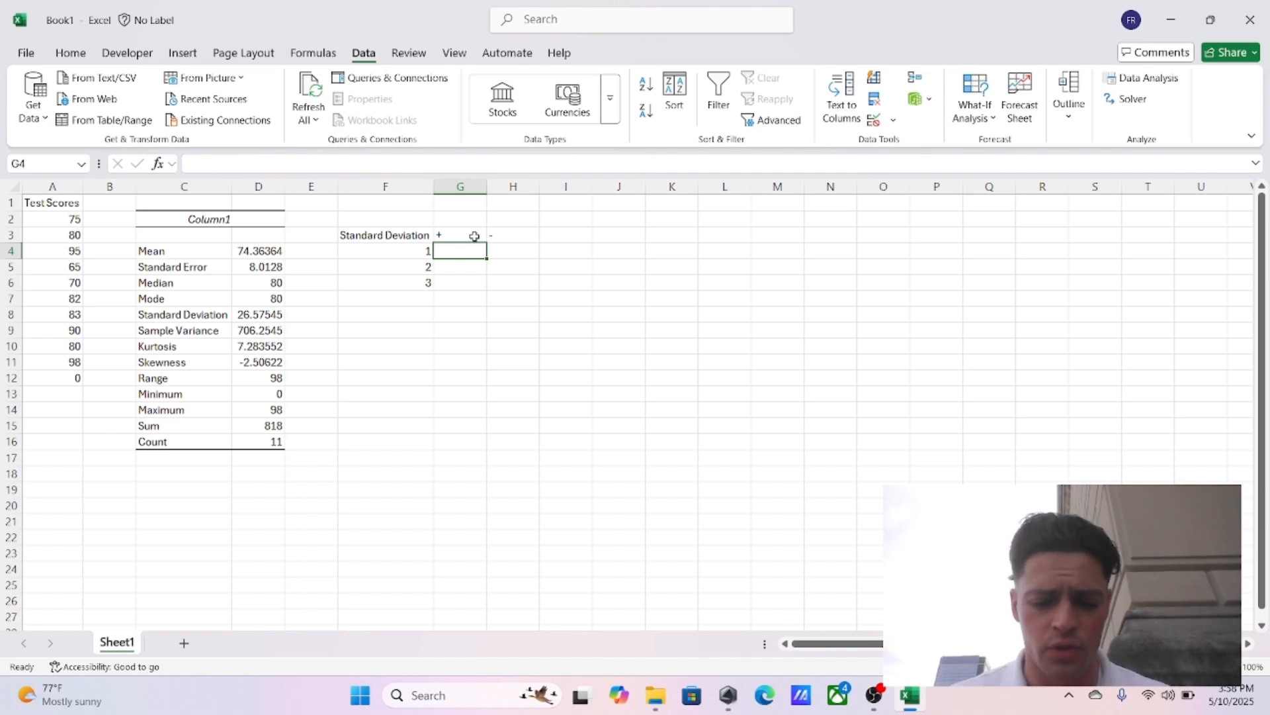
type("=")
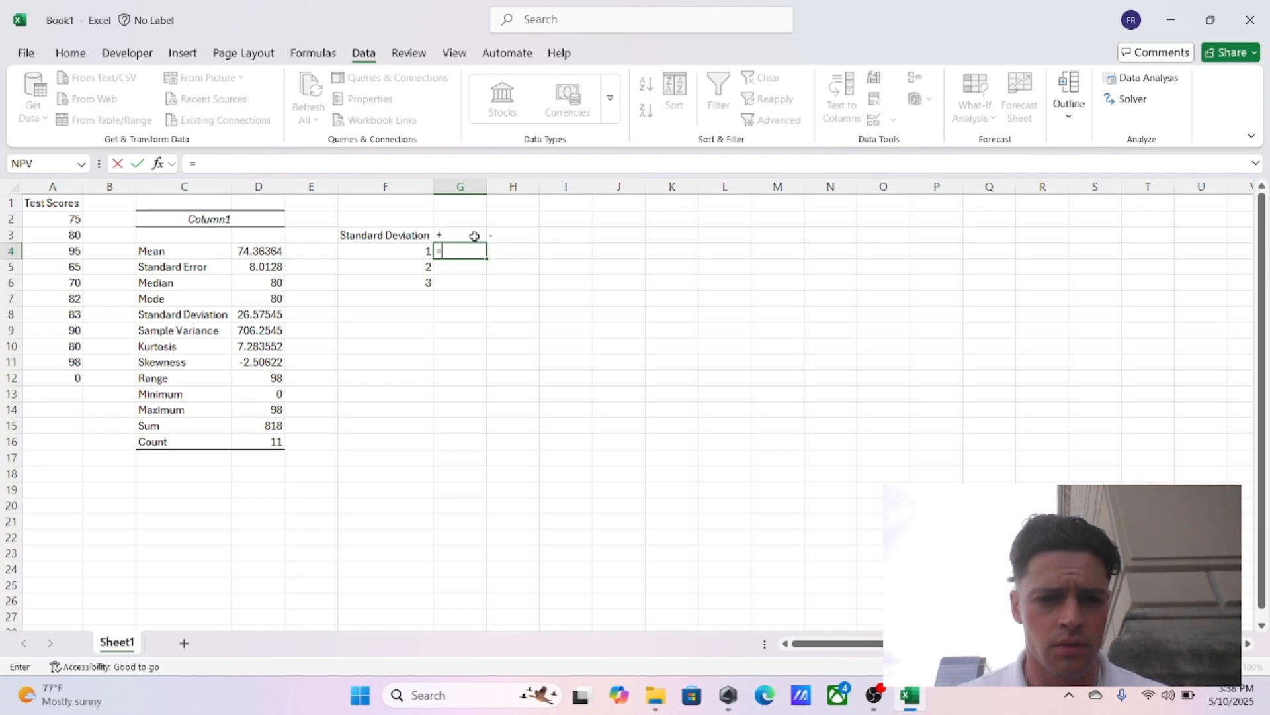
key("Left")
key("Left")
key("Left")
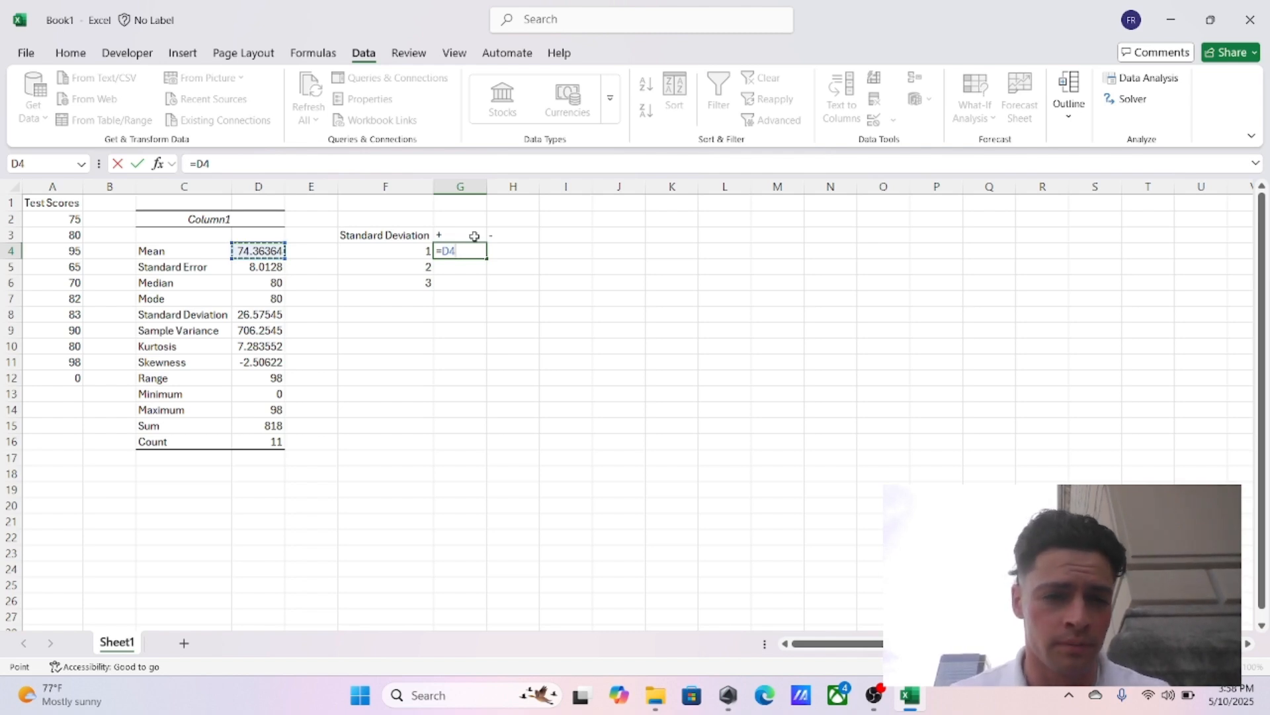
key("F4")
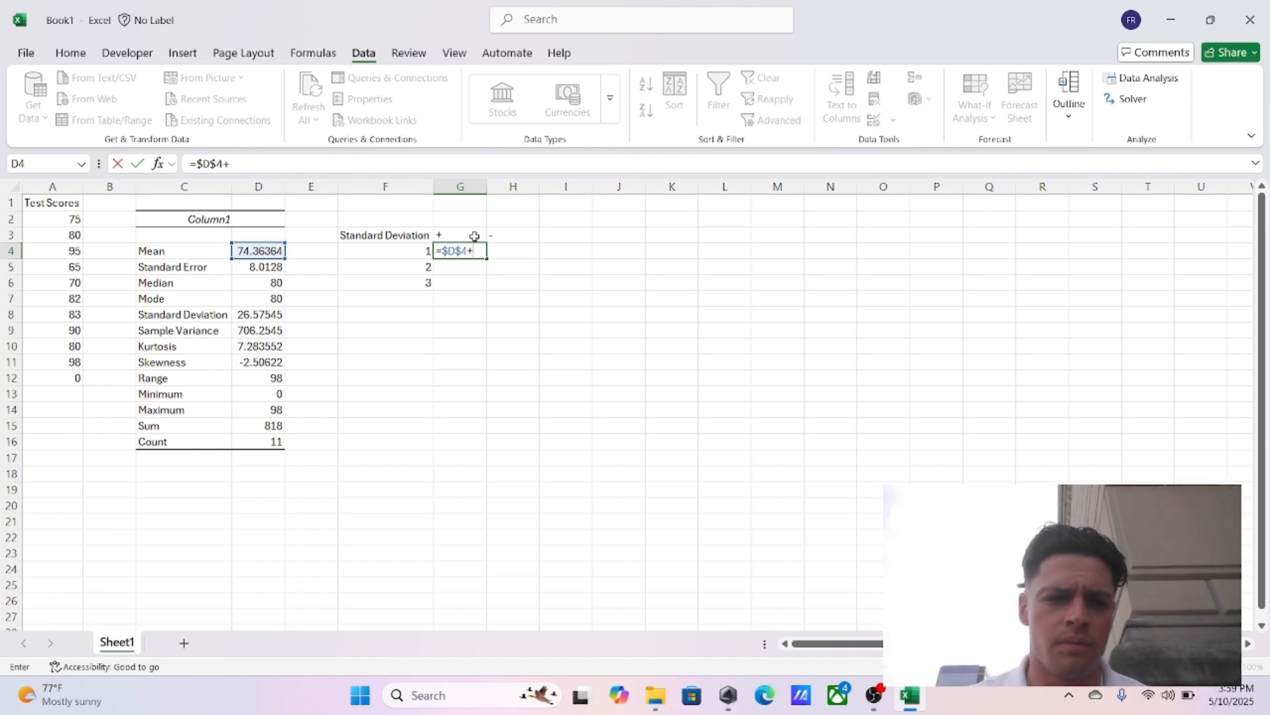
type("+")
key("Left")
key("Left")
key("Left")
key("Down")
key("Down")
key("Down")
key("Down")
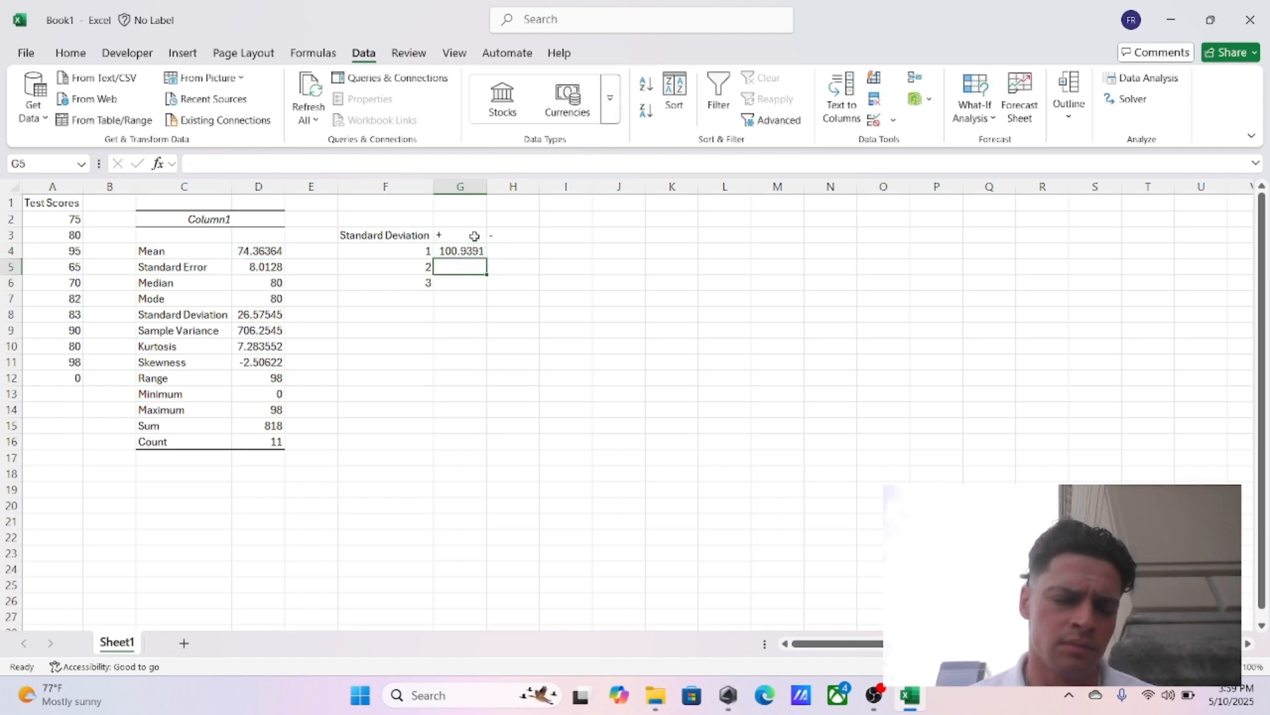
Step: Copy the formula from G4 into H4
key("Up")
key("Right")
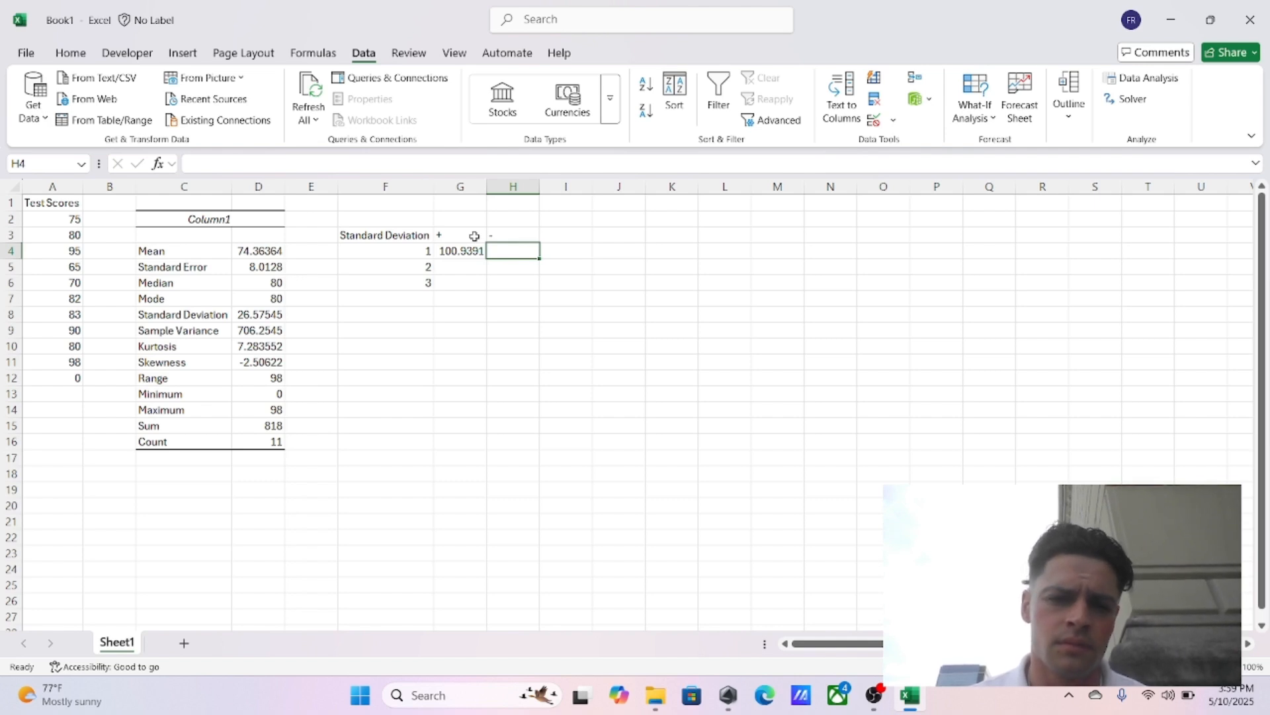
key("Left")
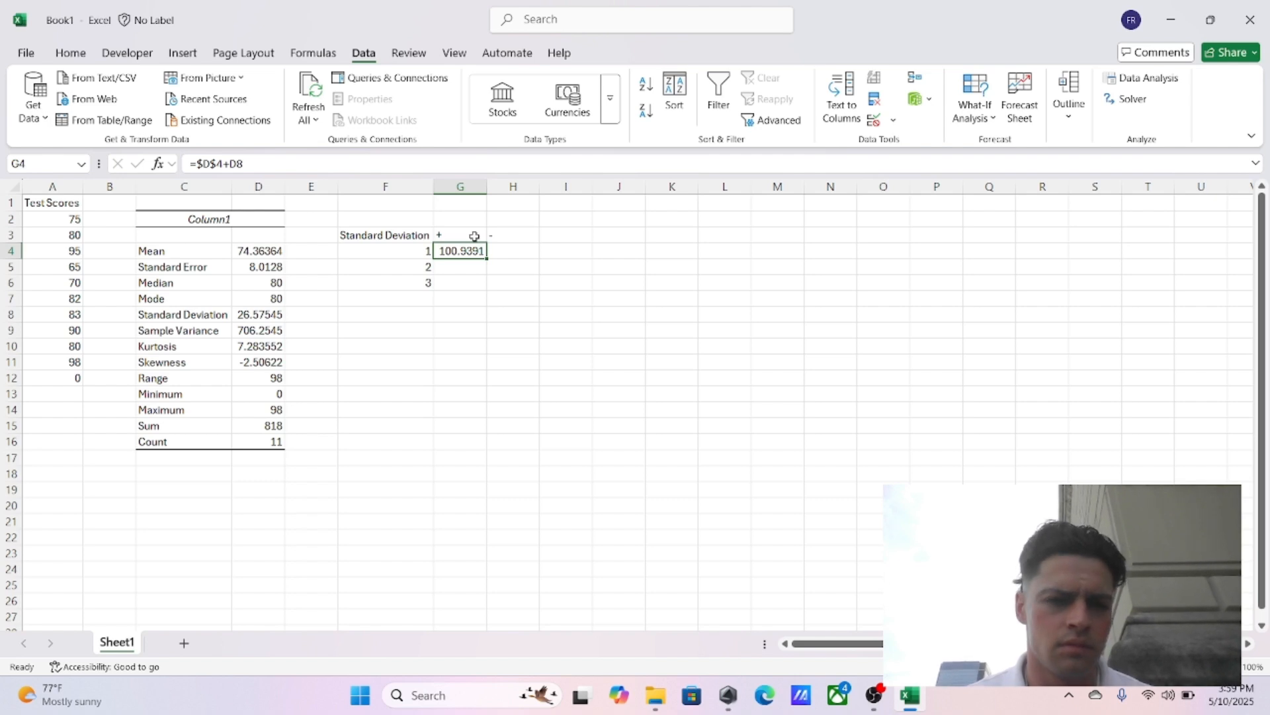
key("ctrl+c")
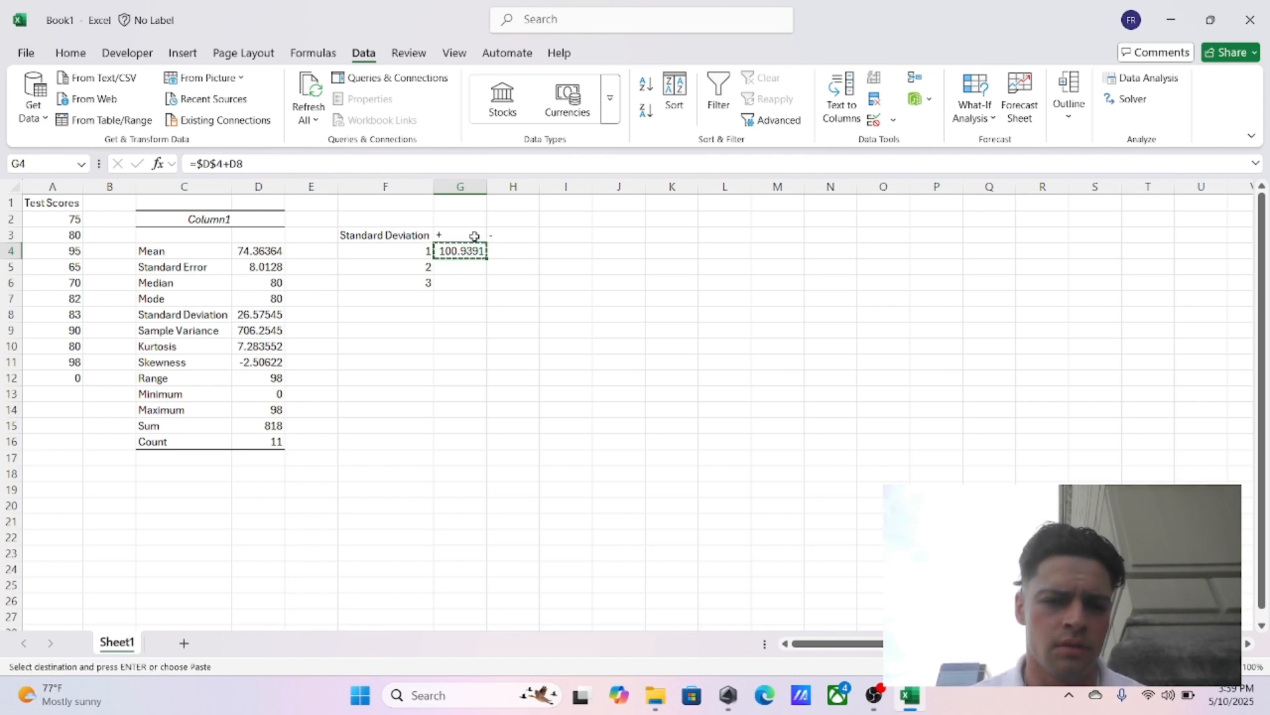
key("Right")
key("ctrl+v")
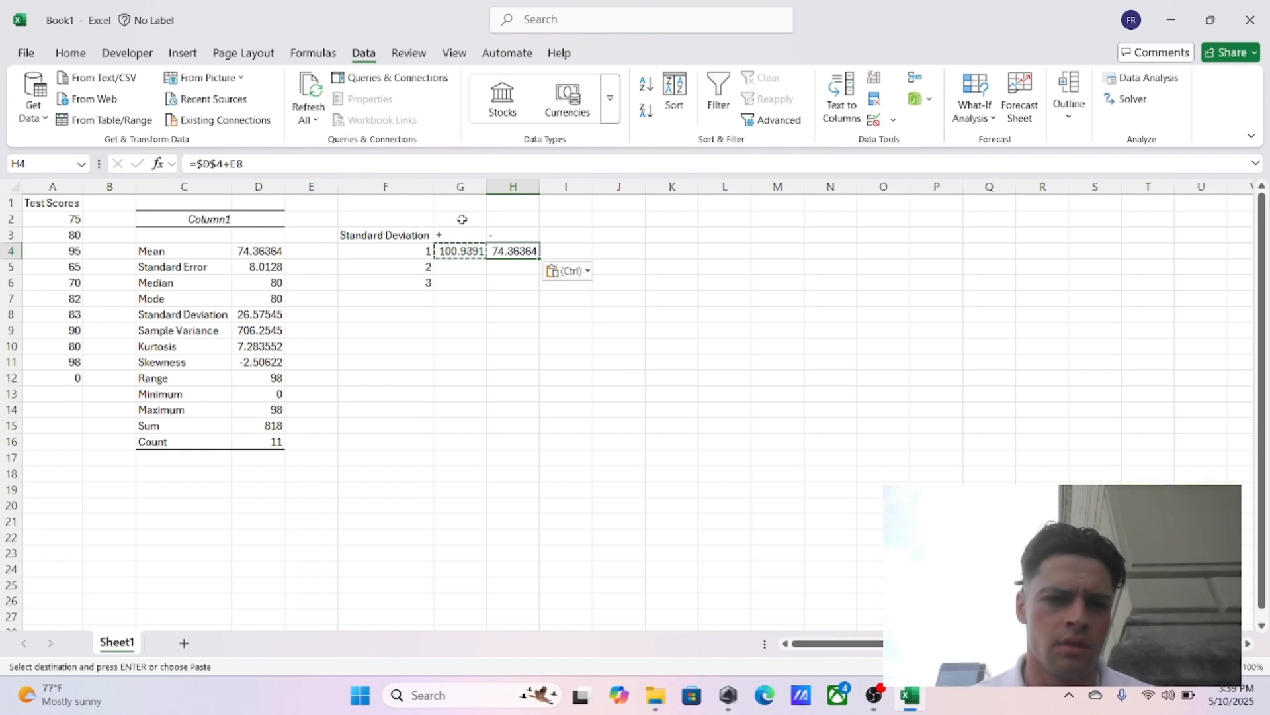
Step: Edit the formula in H4 to =$D$4-D8 so it subtracts one standard deviation from the mean
left_click(404, 168)
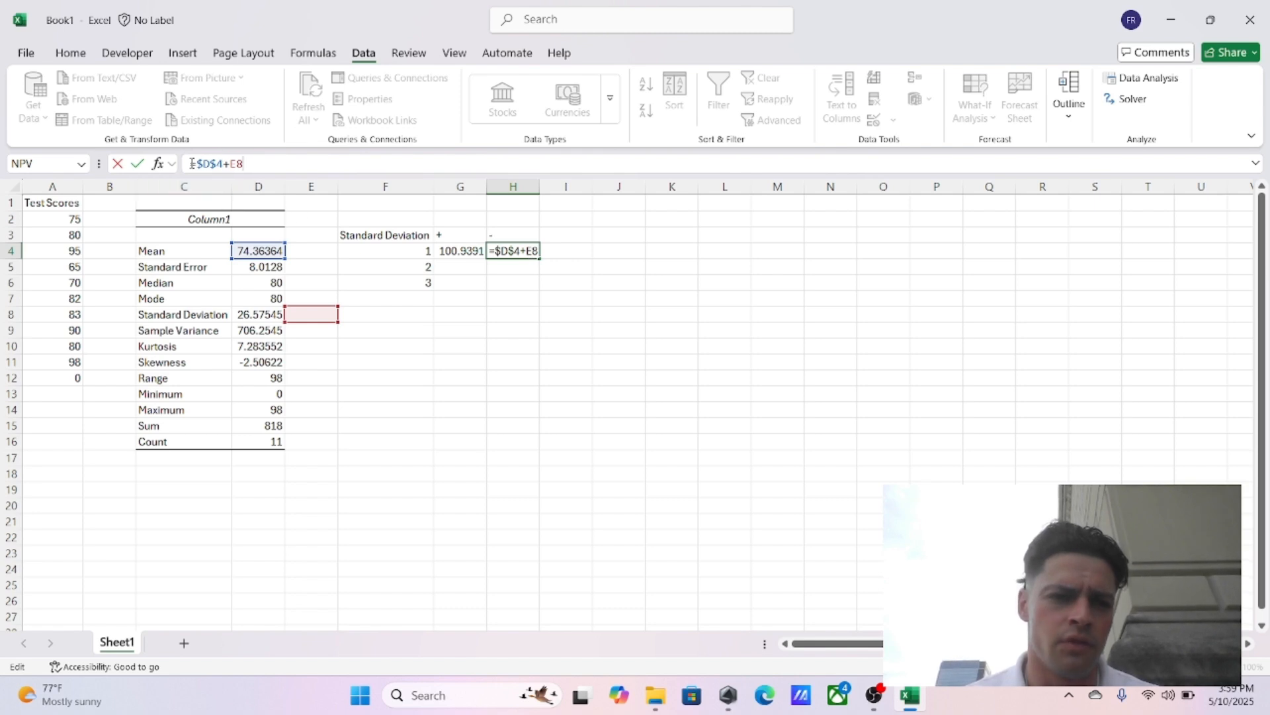
left_click_drag(198, 163, 225, 164)
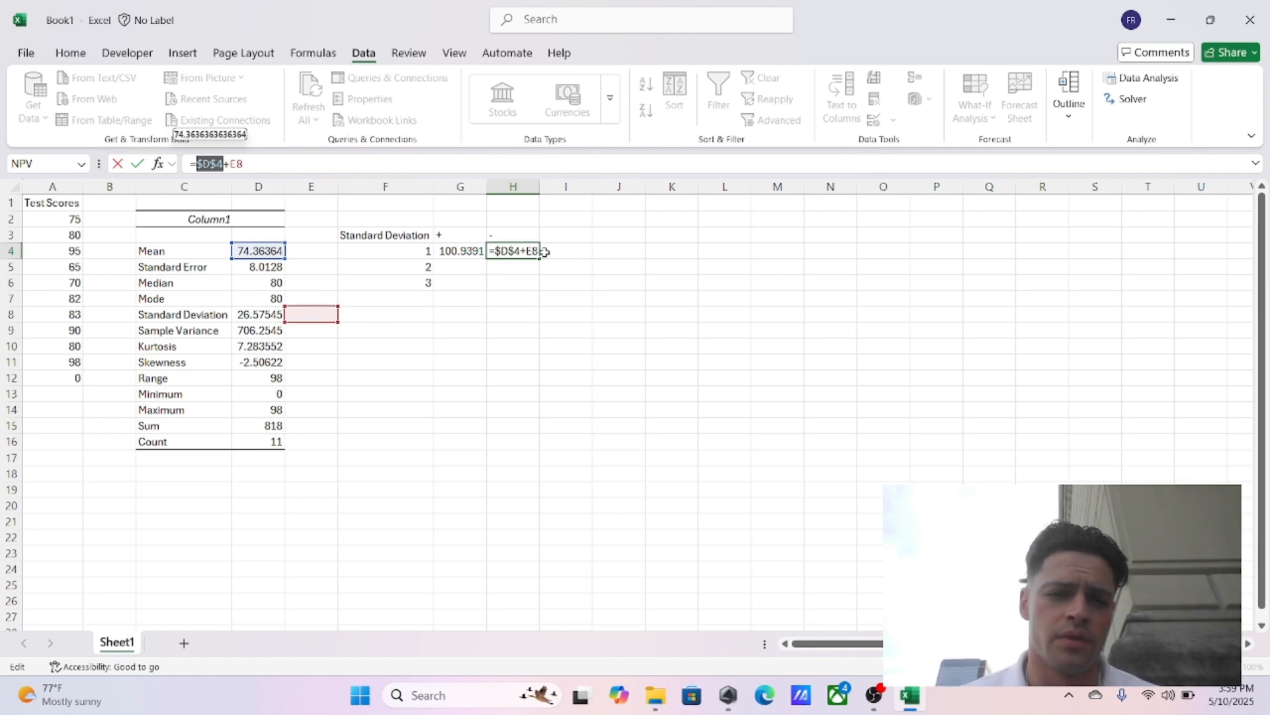
left_click(242, 163)
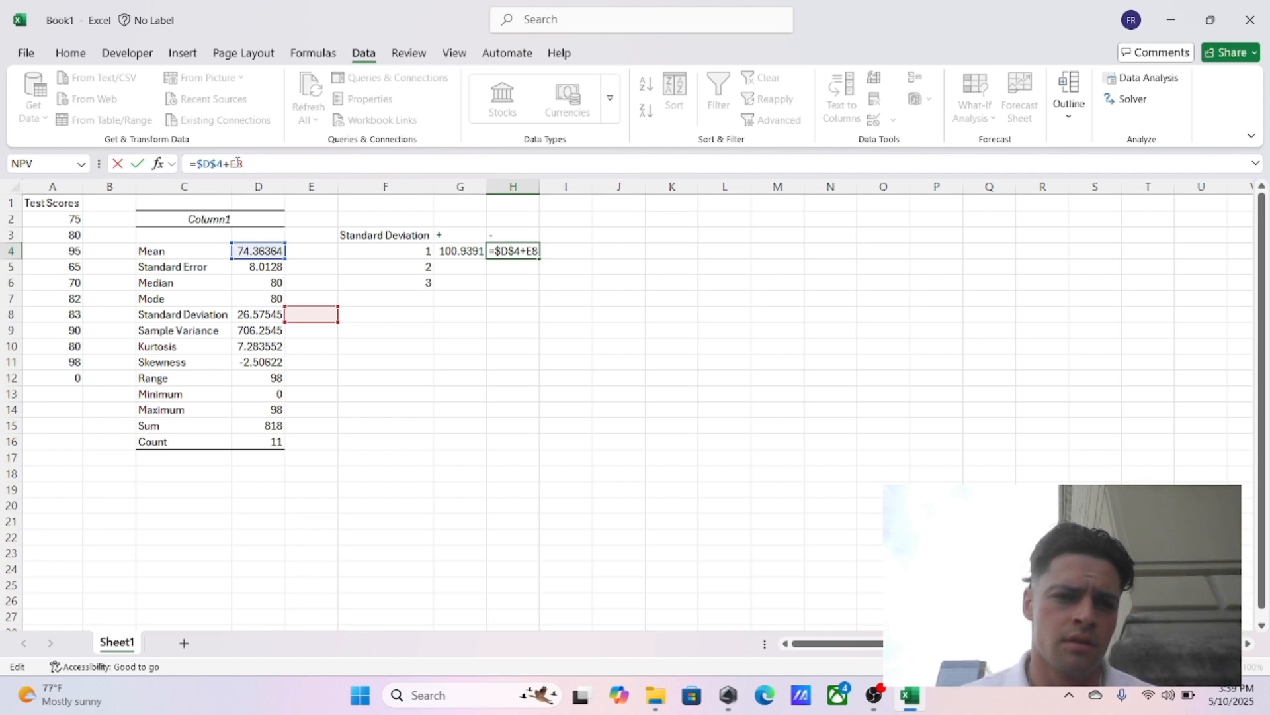
key("BackSpace")
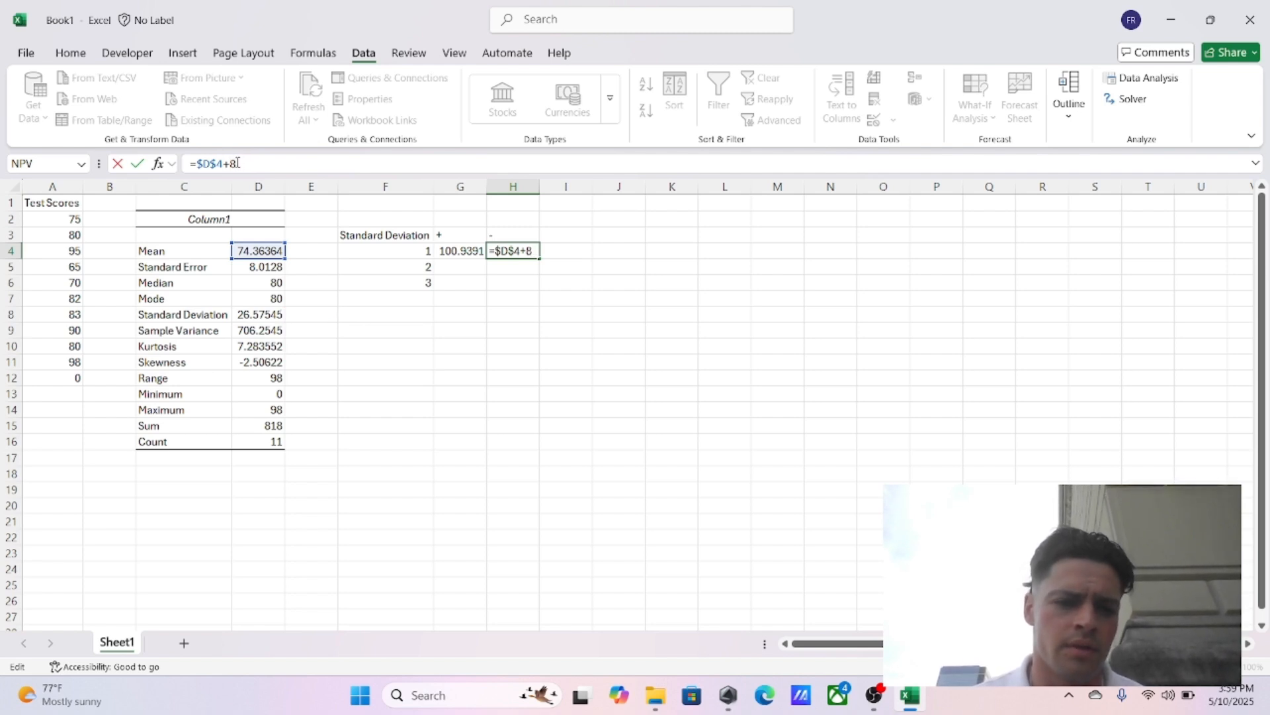
type("D")
key("ctrl+Return")
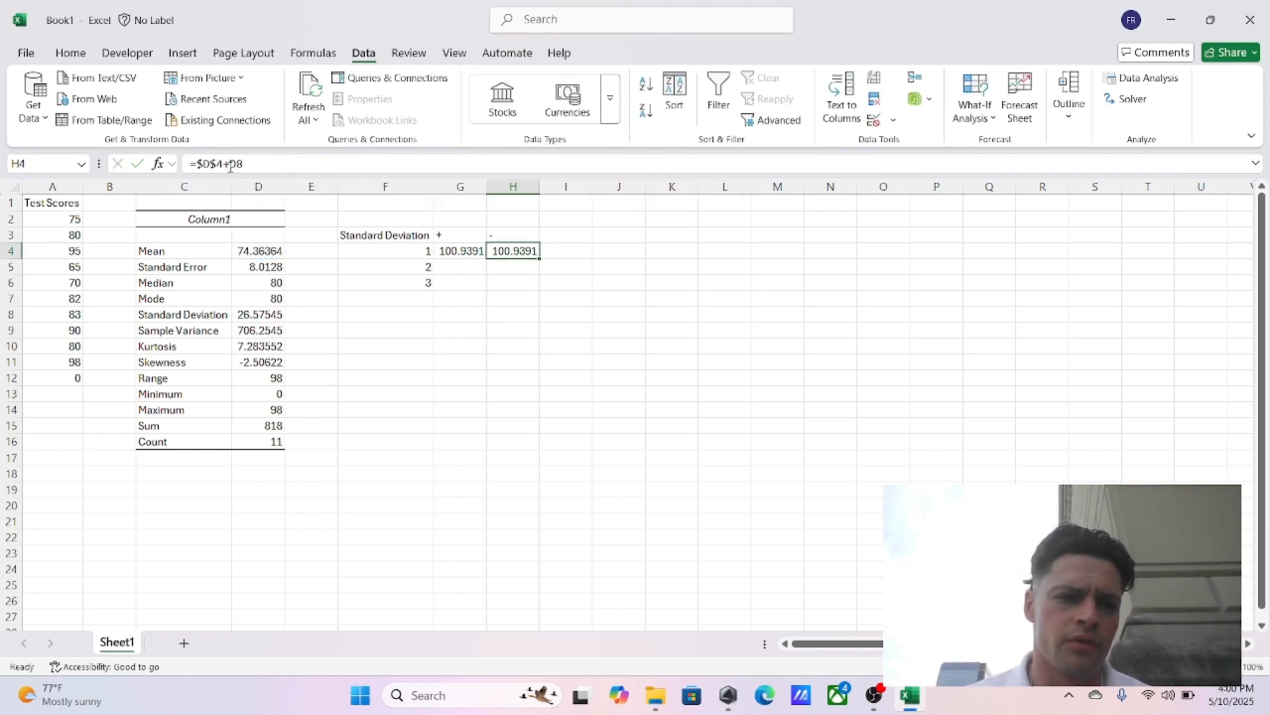
left_click(229, 165)
key("BackSpace")
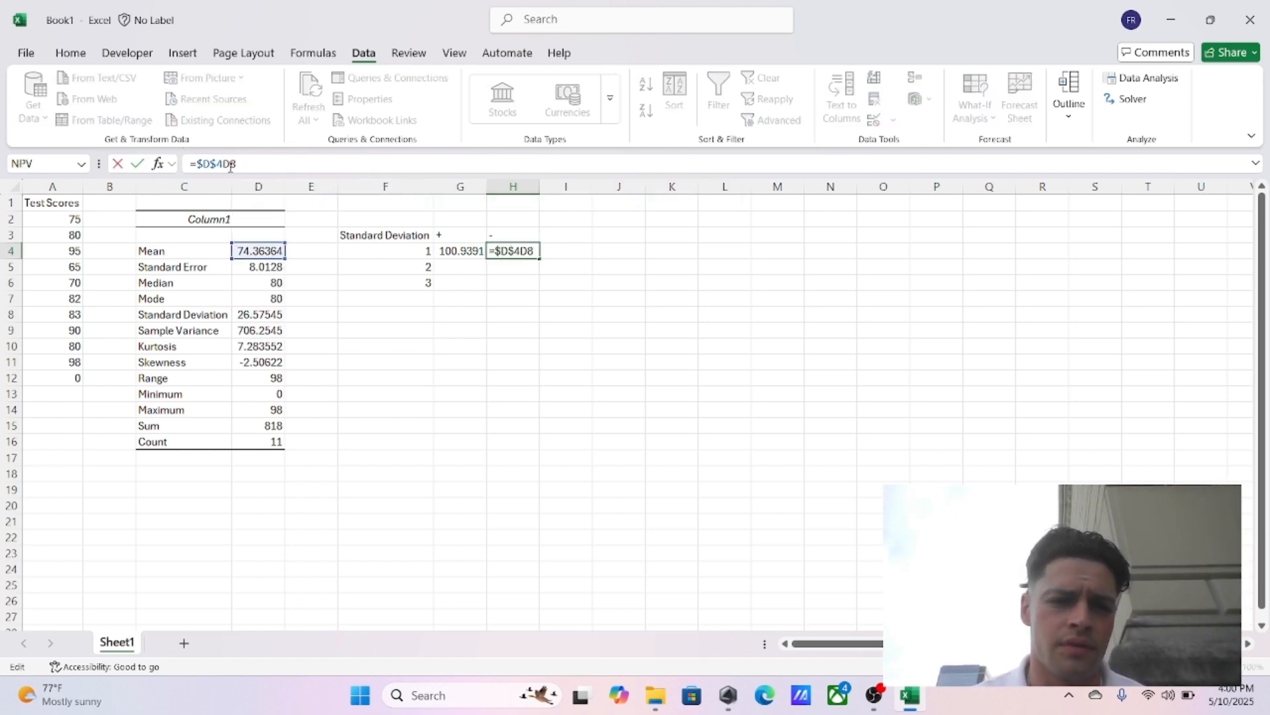
type("-")
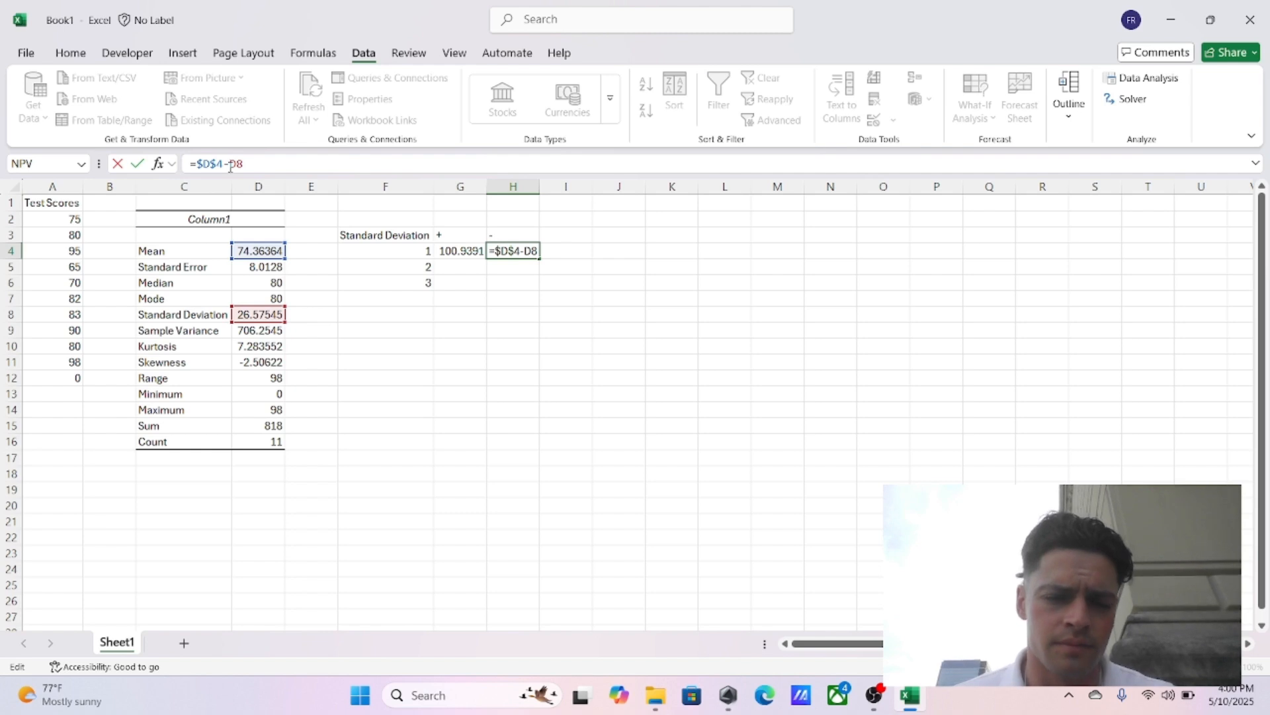
key("Return")
Step: Compare the one-standard-deviation limits in G4 and H4 with the test scores in column A down to A12
key("Up")
key("Left")
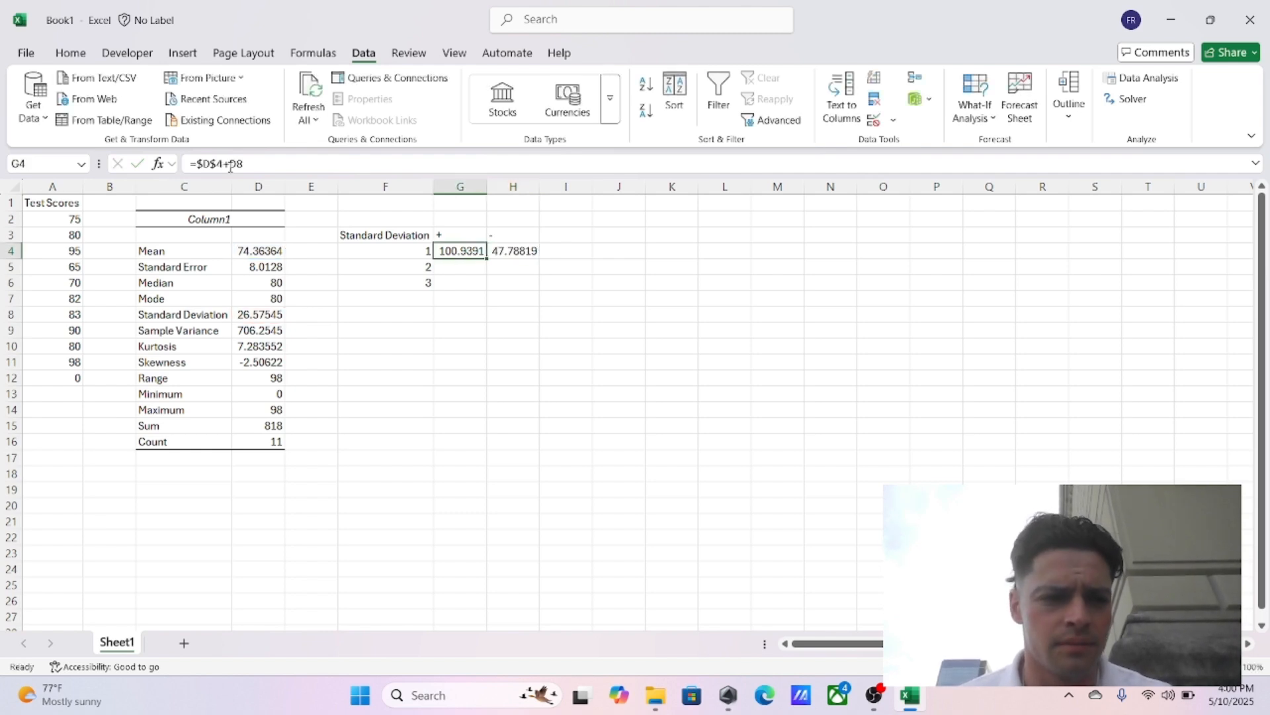
key("Left")
key("Right")
key("Right")
key("Left")
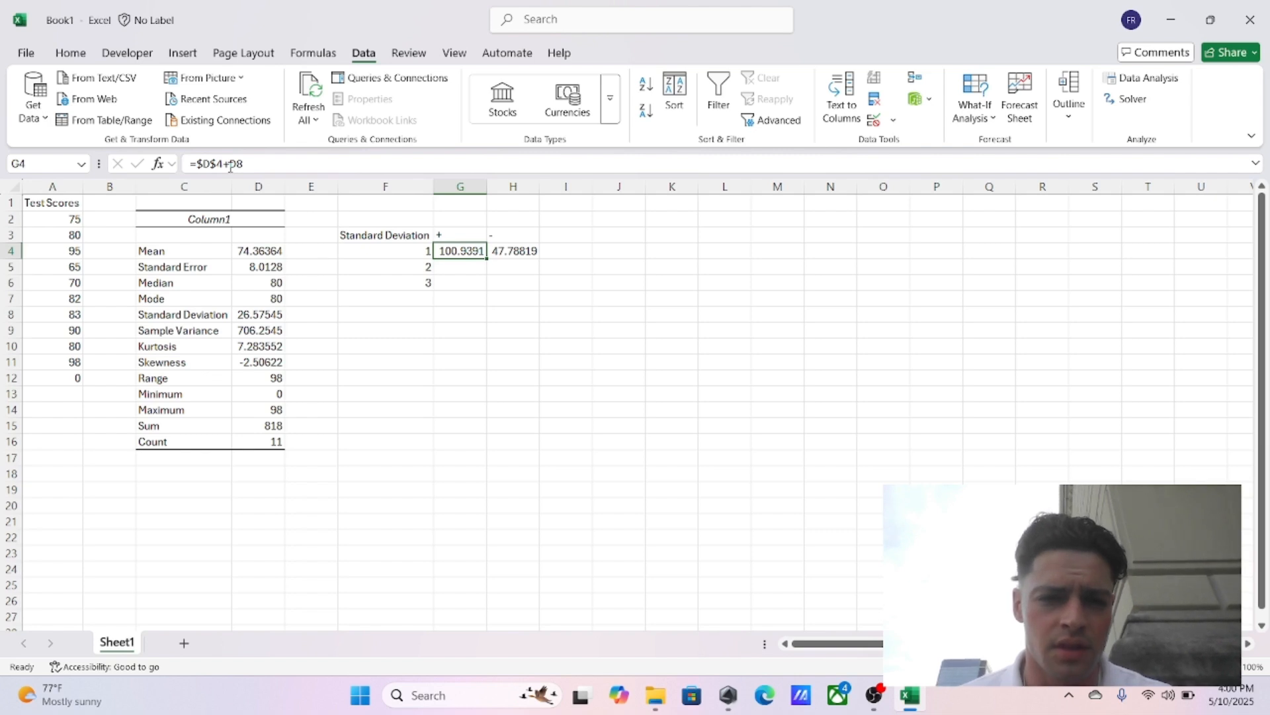
key("Left")
key("Left")
key("Left")
key("Left")
key("Left")
key("Left")
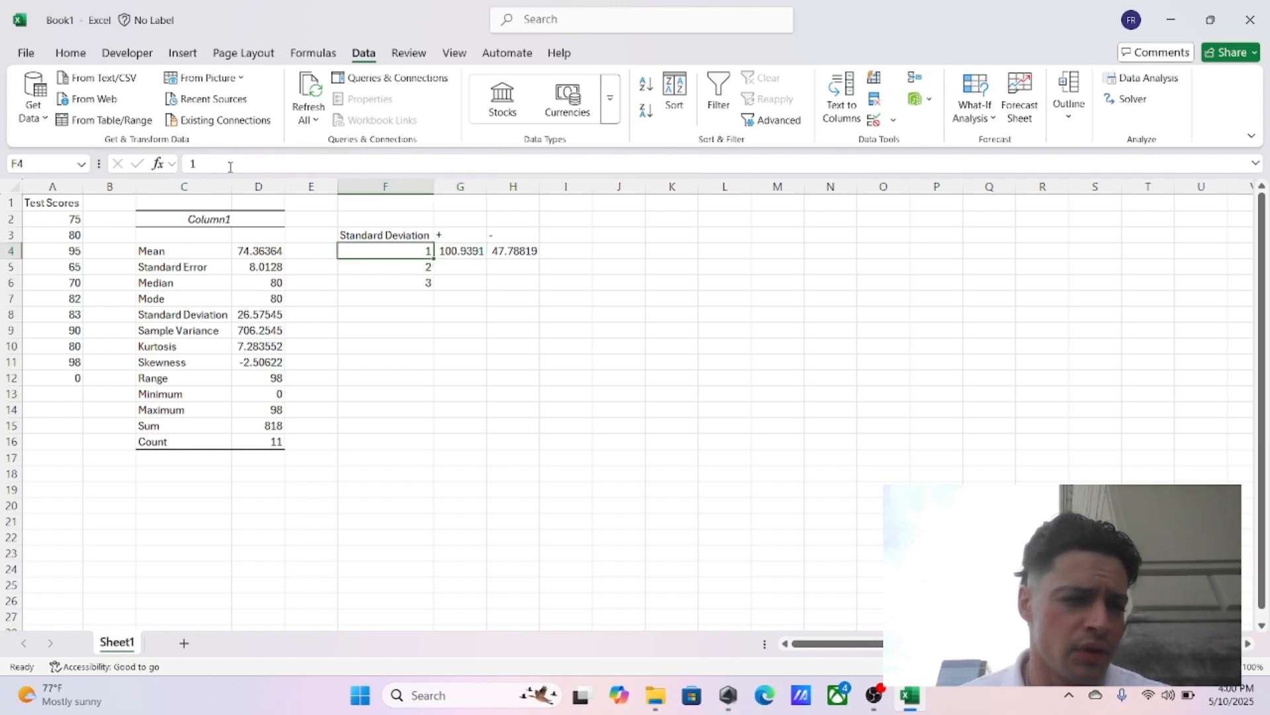
key("Down")
key("Down")
key("Down")
key("Down")
key("Down")
key("Down")
key("Down")
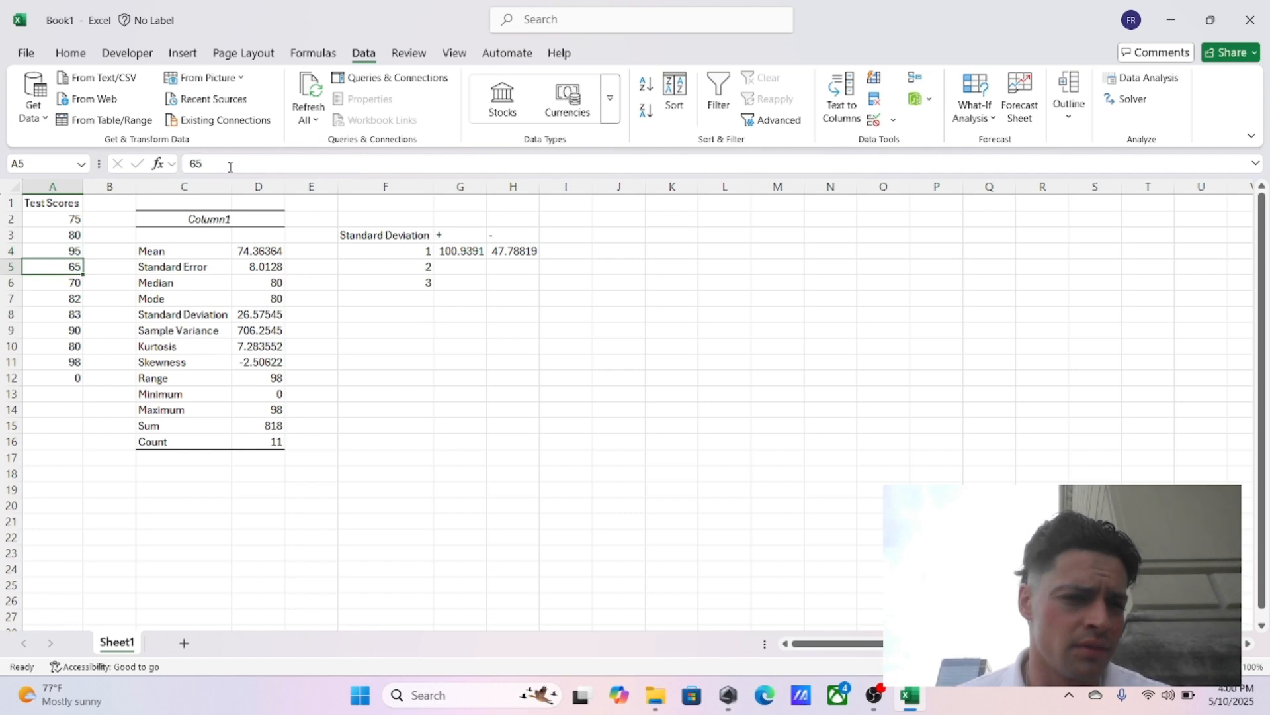
key("Up")
key("Up")
key("Up")
key("Up")
key("Up")
key("Up")
key("Up")
key("Up")
key("Up")
key("Up")
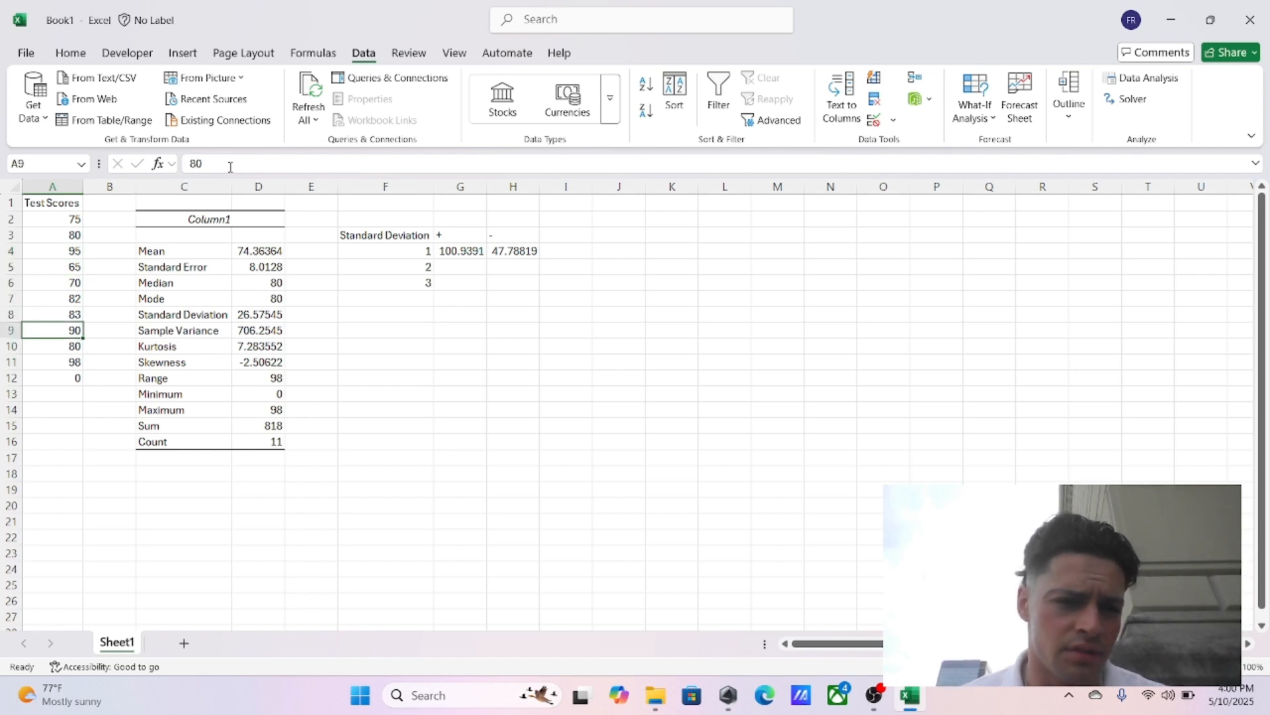
key("Right")
key("Right")
key("Left")
key("Left")
key("Down")
key("Down")
key("Down")
key("Down")
key("Down")
key("Down")
key("Down")
key("Down")
key("Down")
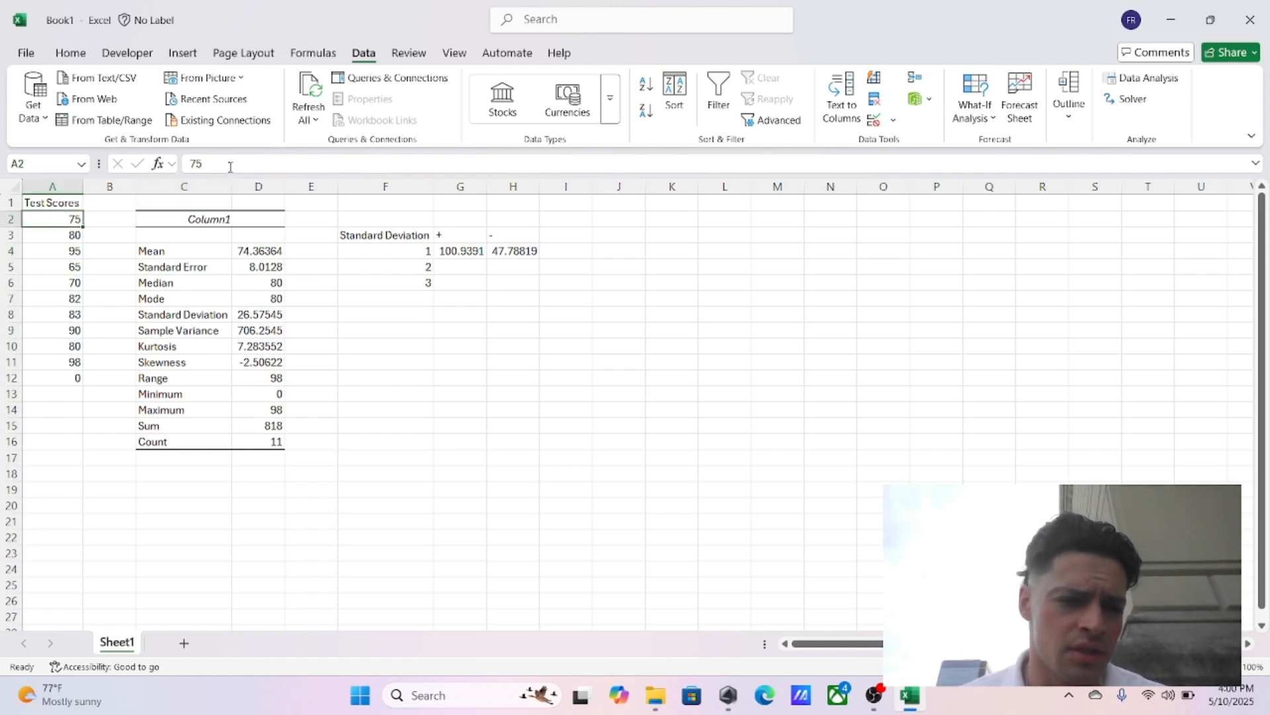
key("Down")
key("Down")
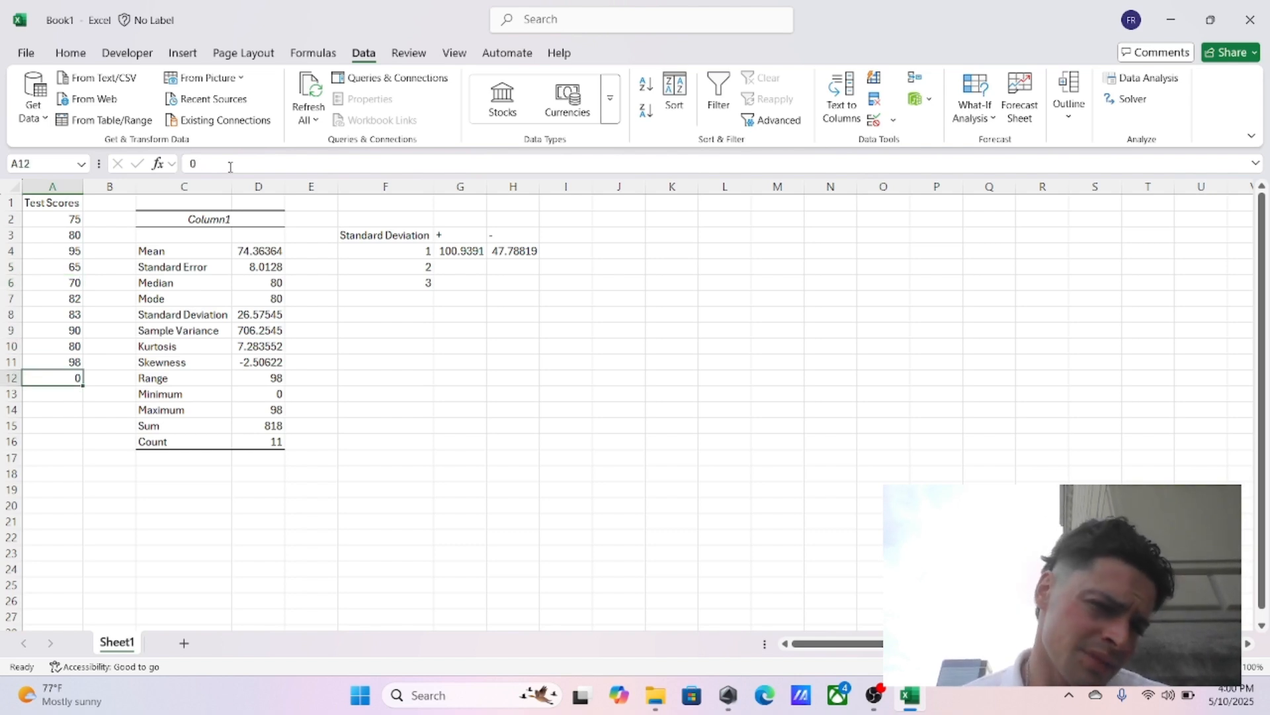
Step: Check the last test score in A12 against the one-standard-deviation limits in row 4
key("Right")
key("Right")
key("Right")
key("Right")
key("Right")
key("Right")
key("Right")
key("Left")
key("Up")
key("Up")
key("Up")
key("Up")
key("Up")
key("Up")
key("Up")
key("Up")
key("Left")
key("Left")
key("Left")
key("Left")
key("Left")
key("Left")
key("Down")
key("Down")
key("Down")
key("Down")
key("Down")
key("Down")
key("Down")
key("Down")
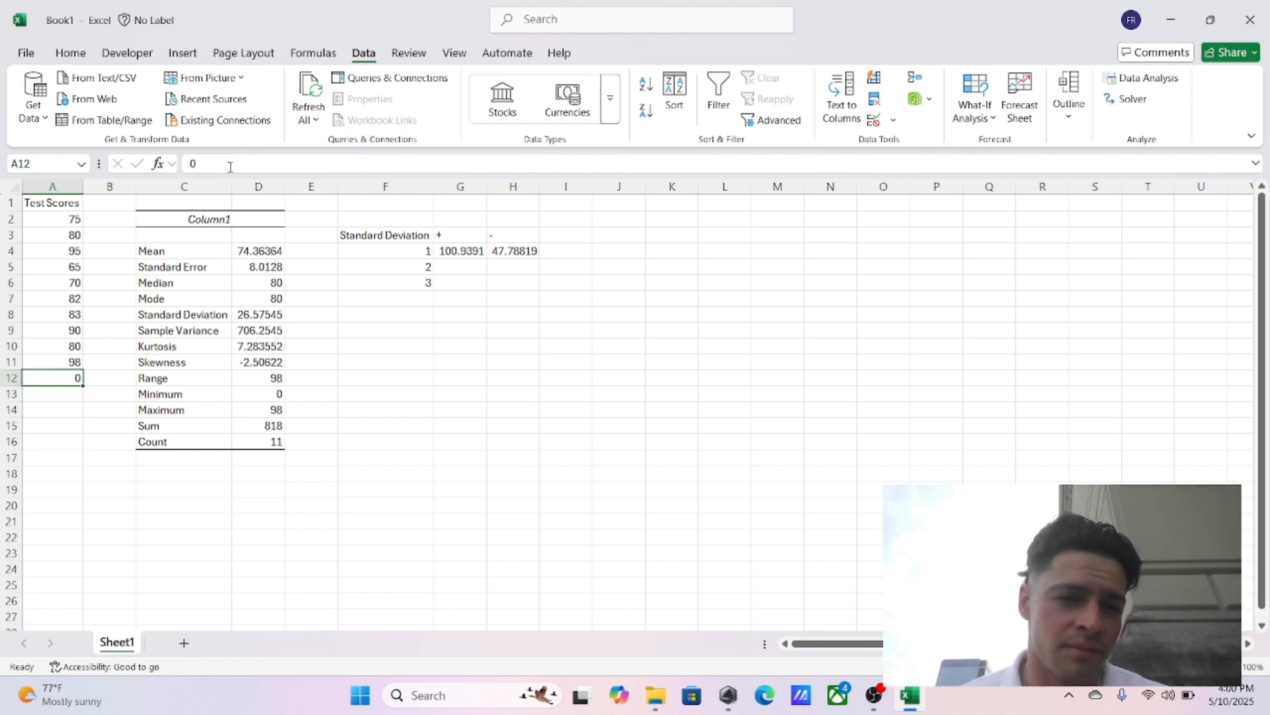
Step: Compare the mean in D4 with the median in D6 of the descriptive statistics table
key("Right")
key("Right")
key("Right")
key("Right")
key("Right")
key("Right")
key("Right")
key("Right")
key("Right")
key("Right")
key("Up")
key("Up")
key("Up")
key("Up")
key("Up")
key("Up")
key("Left")
key("Left")
key("Left")
key("Up")
key("Left")
key("Left")
key("Left")
key("Left")
key("Up")
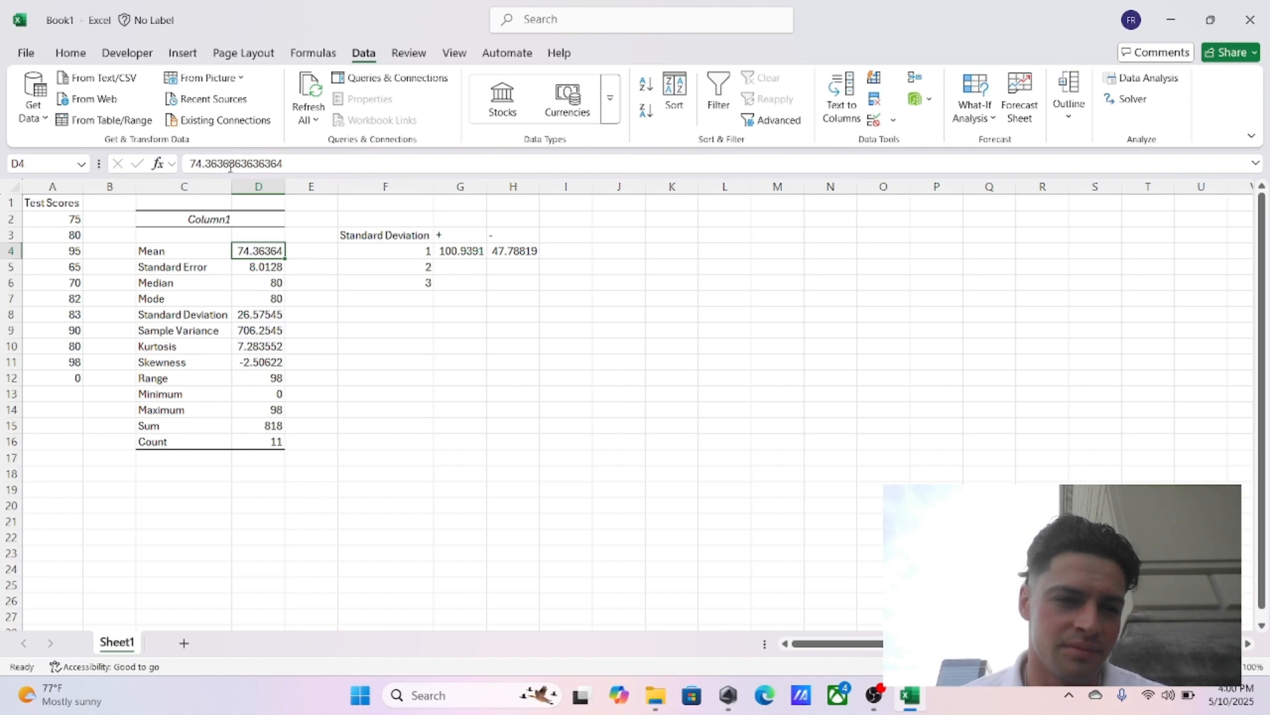
key("Down")
key("Down")
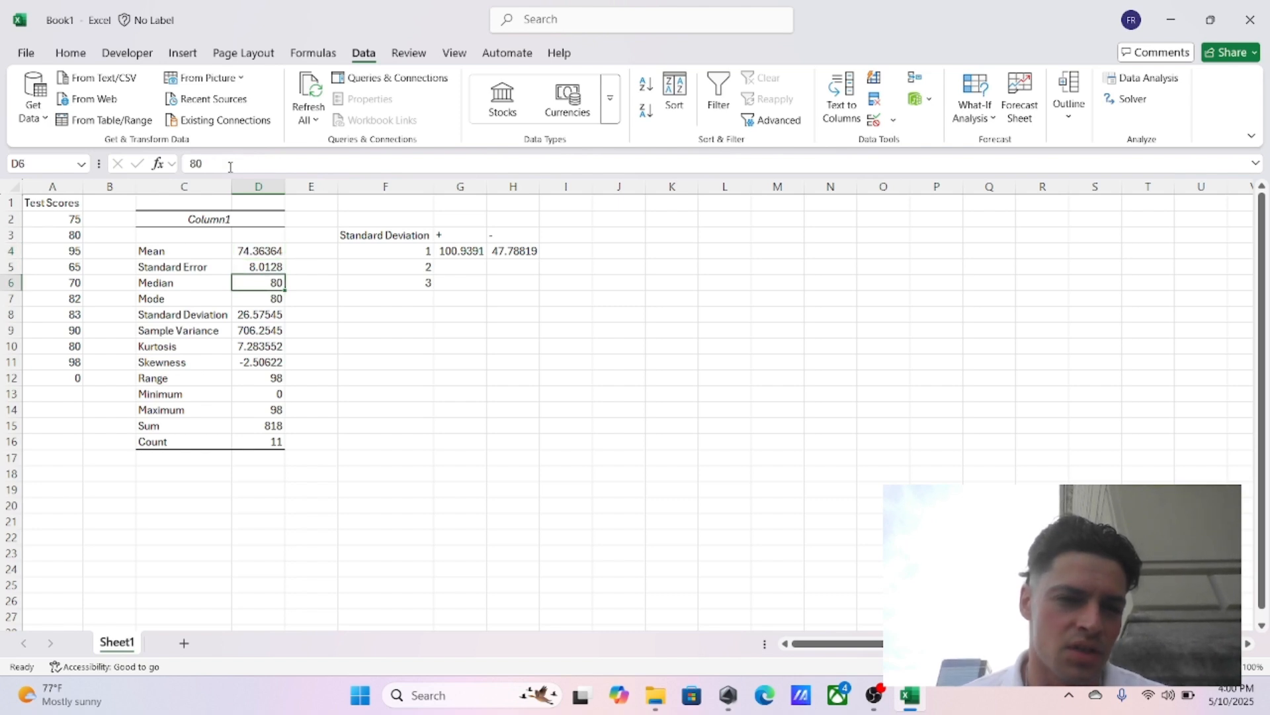
key("Up")
key("Up")
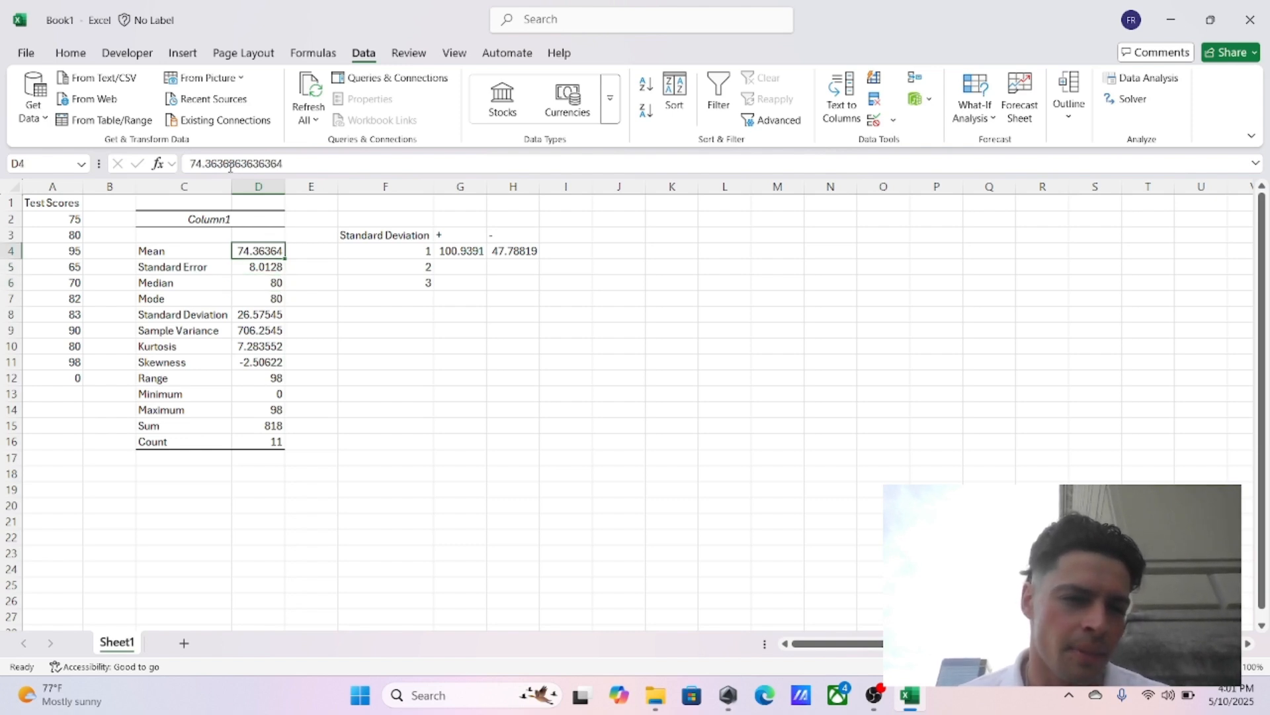
key("Down")
key("Down")
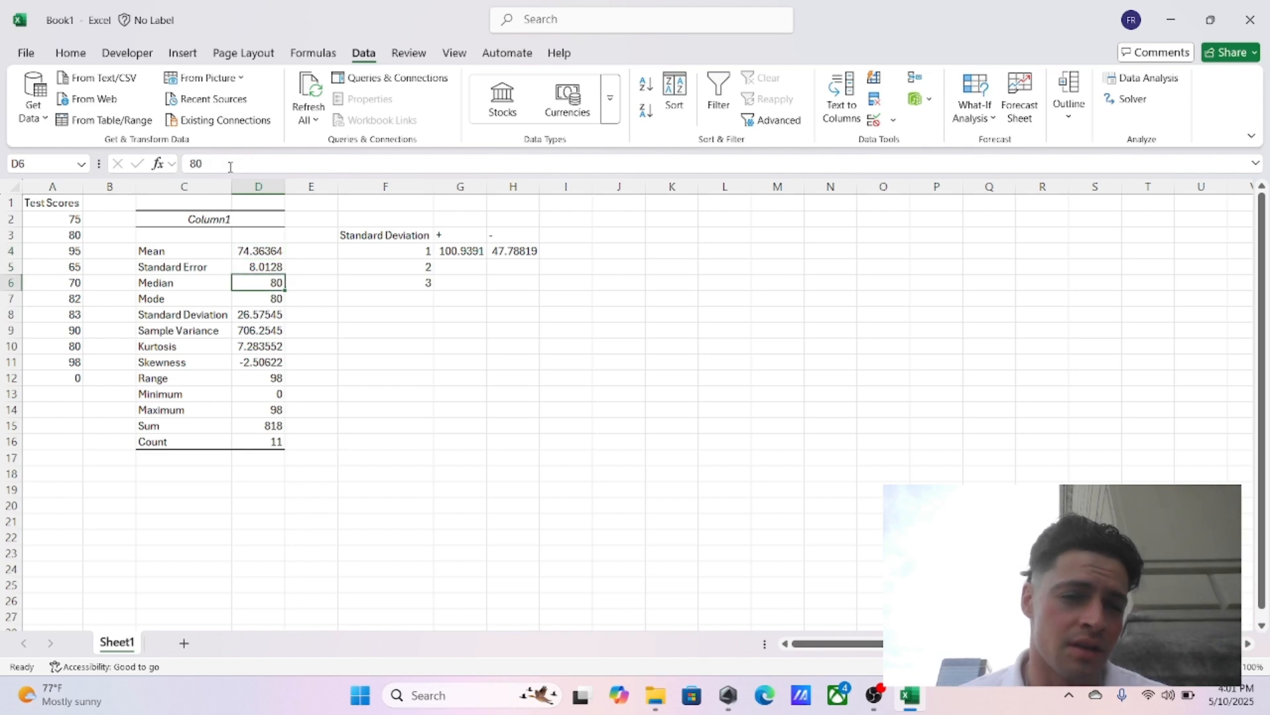
key("Up")
key("Up")
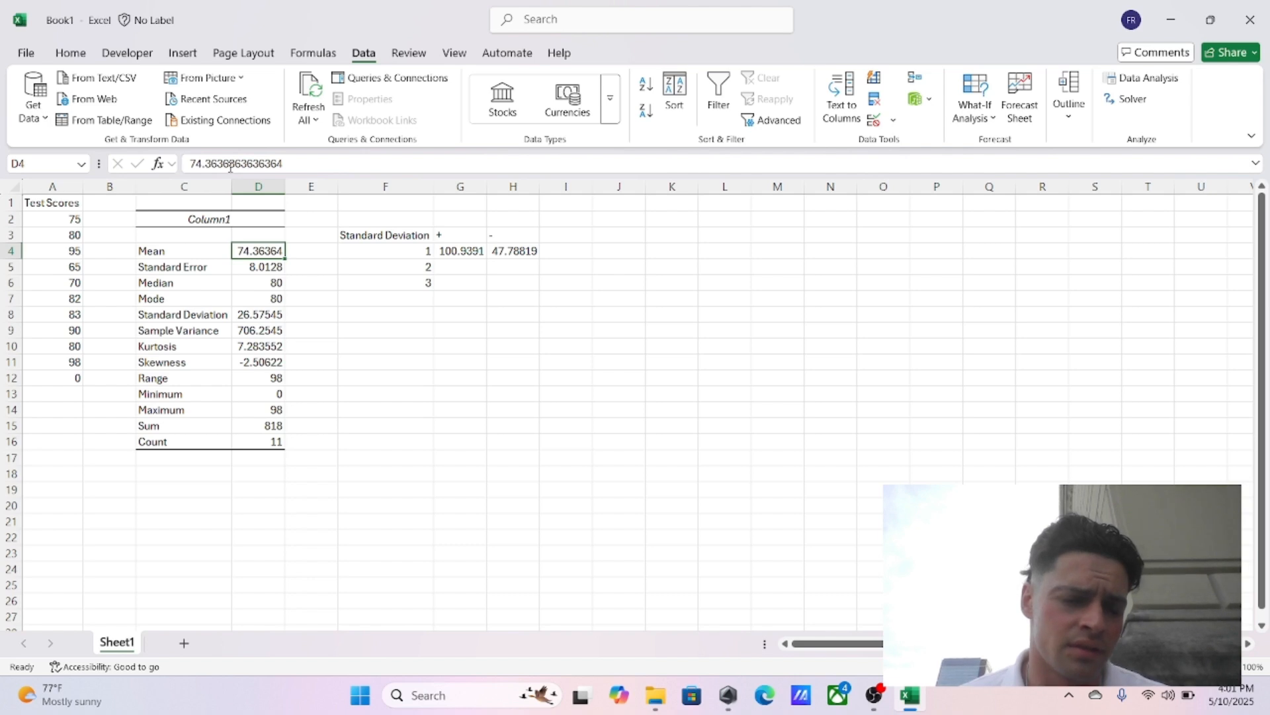
Step: Examine the last two test scores in A11 and A12 as possible influences on the mean and median
key("Down")
key("Down")
key("Left")
key("Left")
key("Left")
key("Down")
key("Down")
key("Down")
key("Down")
key("Down")
key("Down")
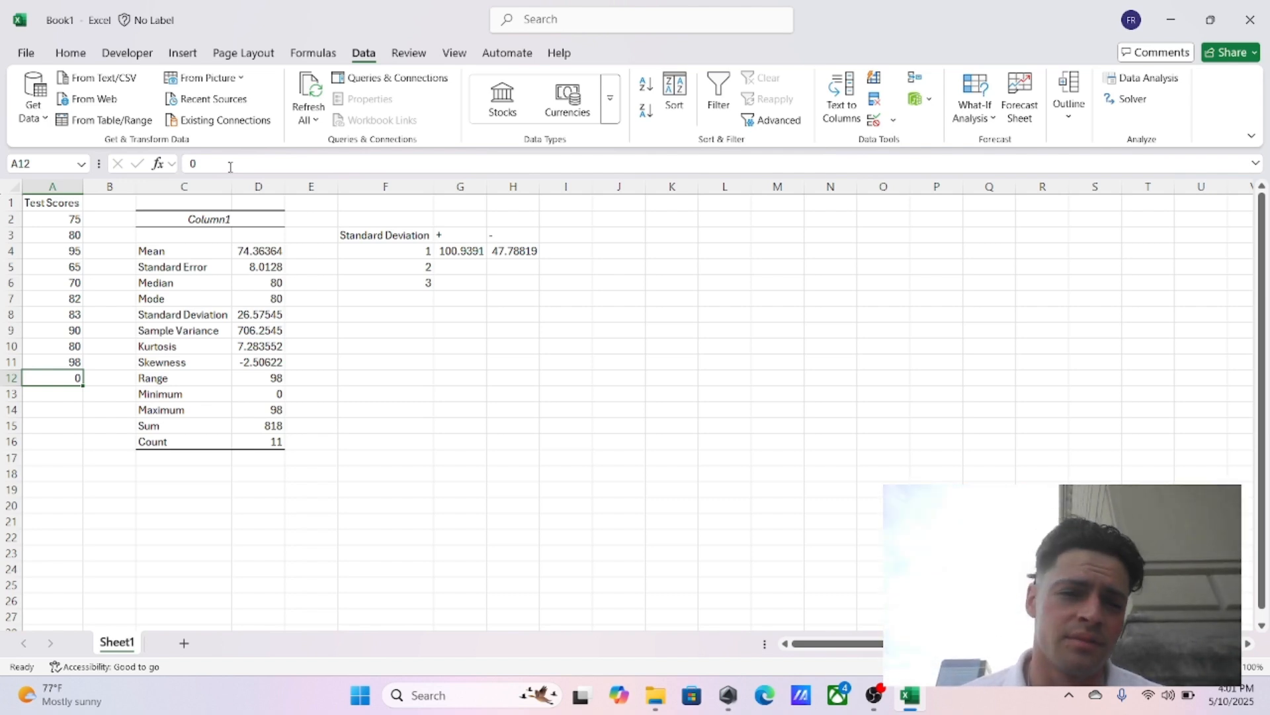
key("Up")
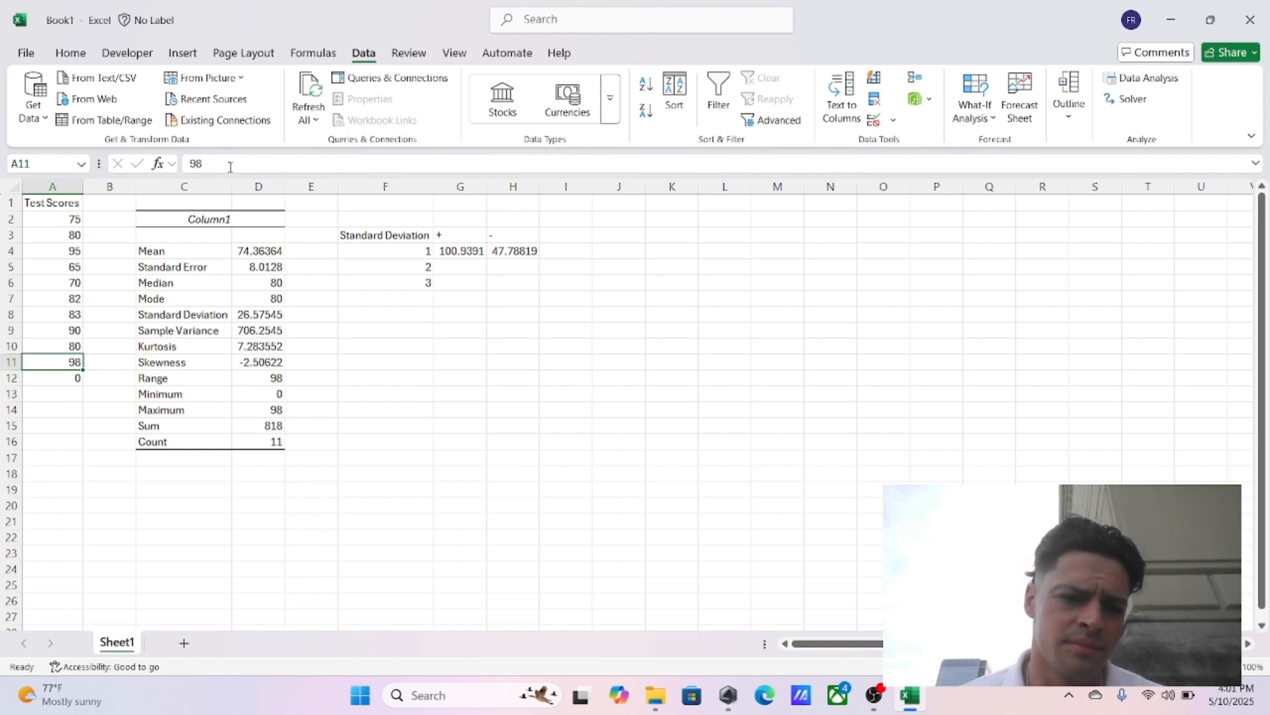
Step: Make the standard deviation reference absolute in G4 so its formula reads =$D$4+$D$8
key("Down")
key("Right")
key("Right")
key("Right")
key("Right")
key("Right")
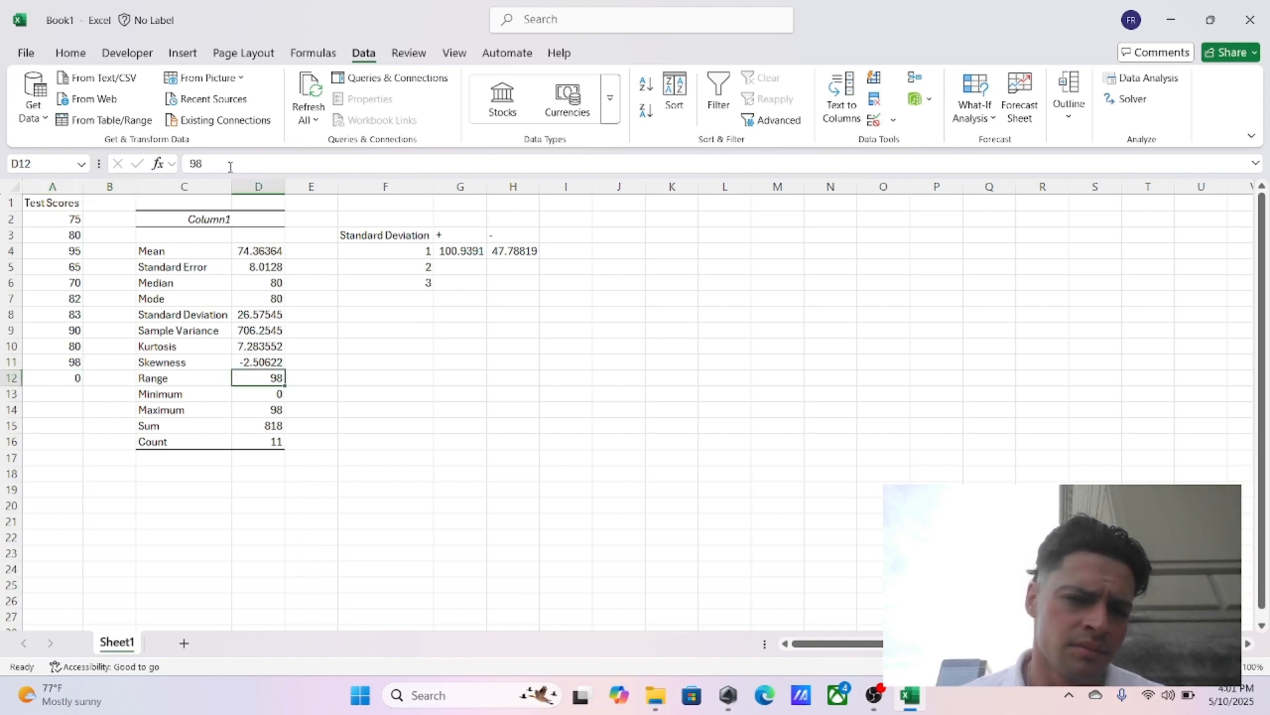
key("Right")
key("Right")
key("Up")
key("Up")
key("Up")
key("Up")
key("Up")
key("Up")
key("Up")
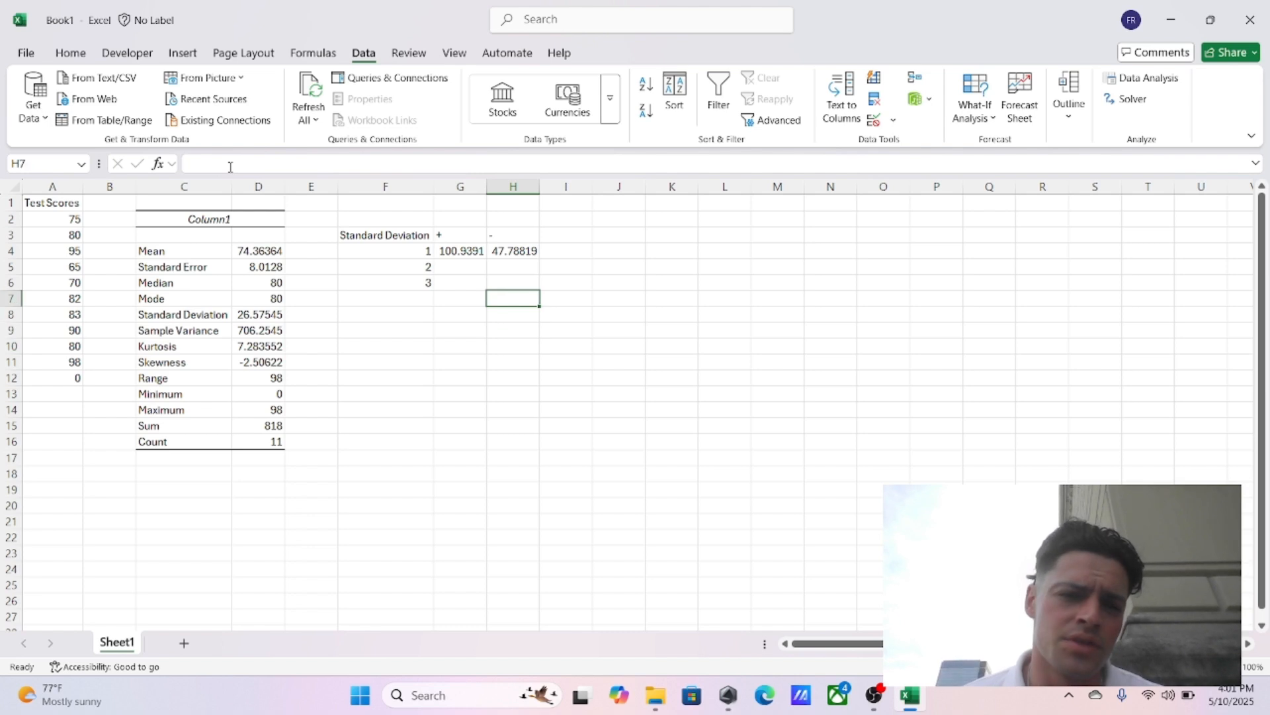
key("Left")
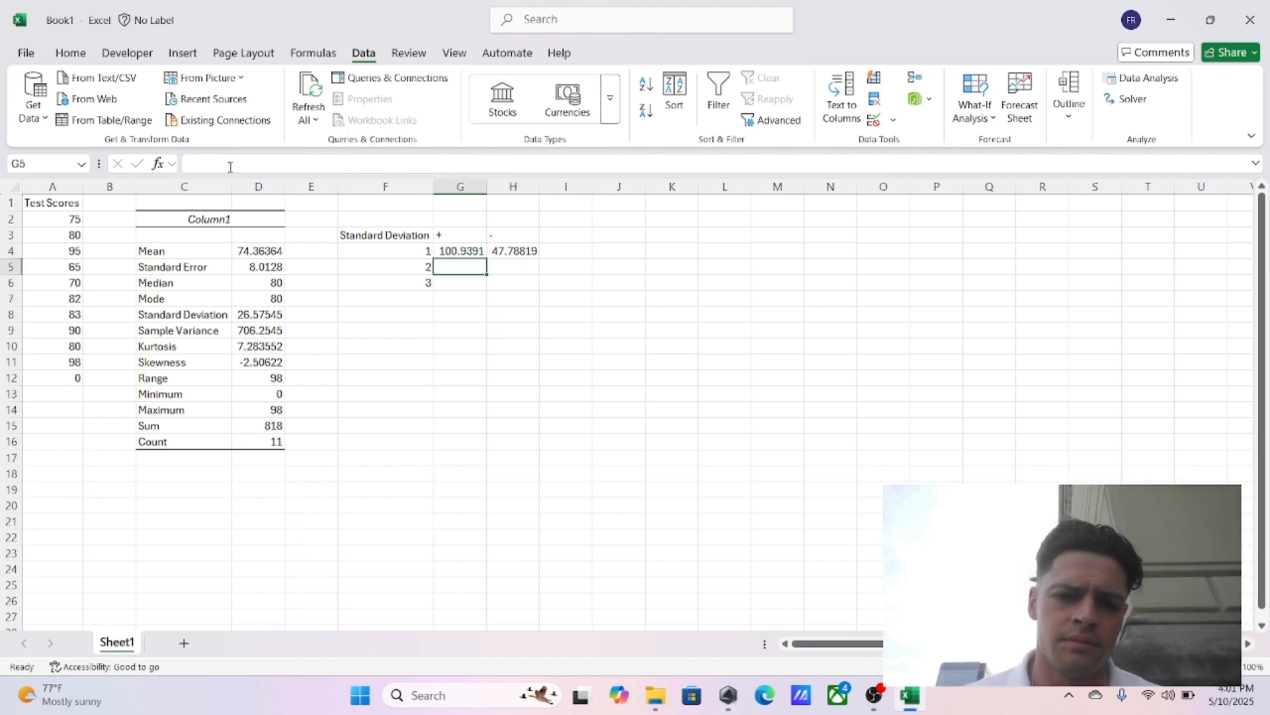
key("Up")
key("Down")
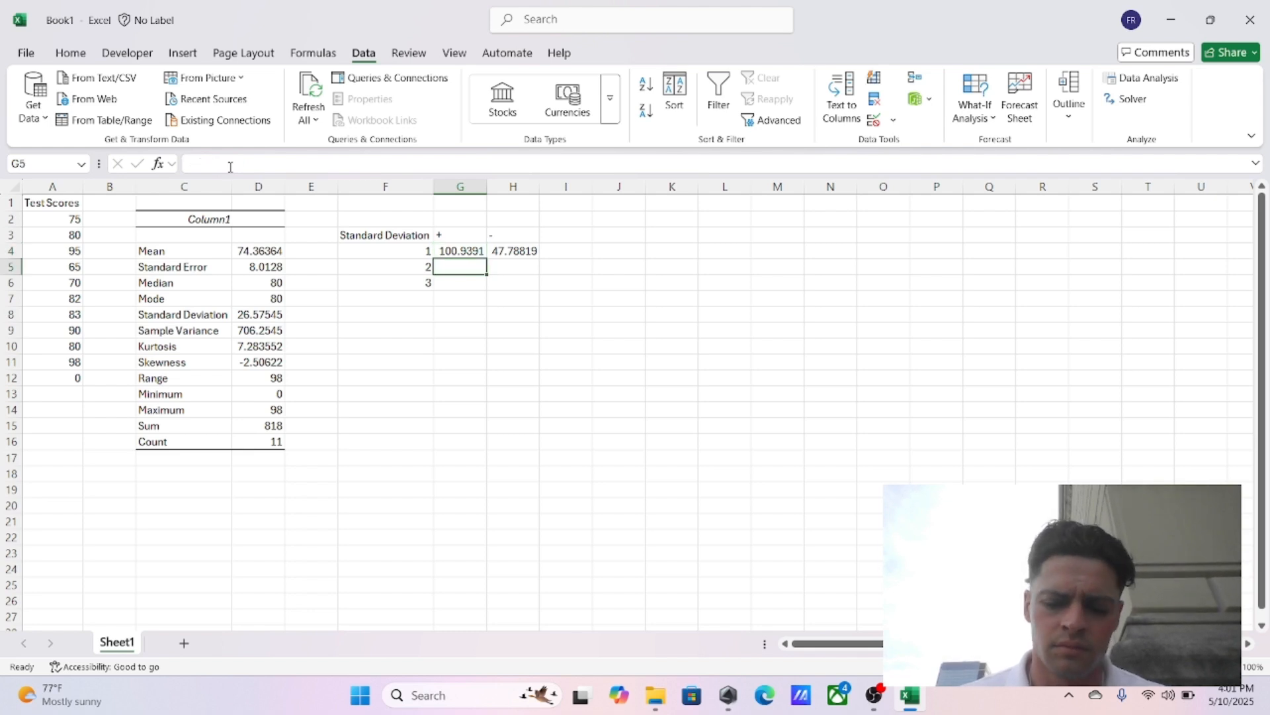
key("Up")
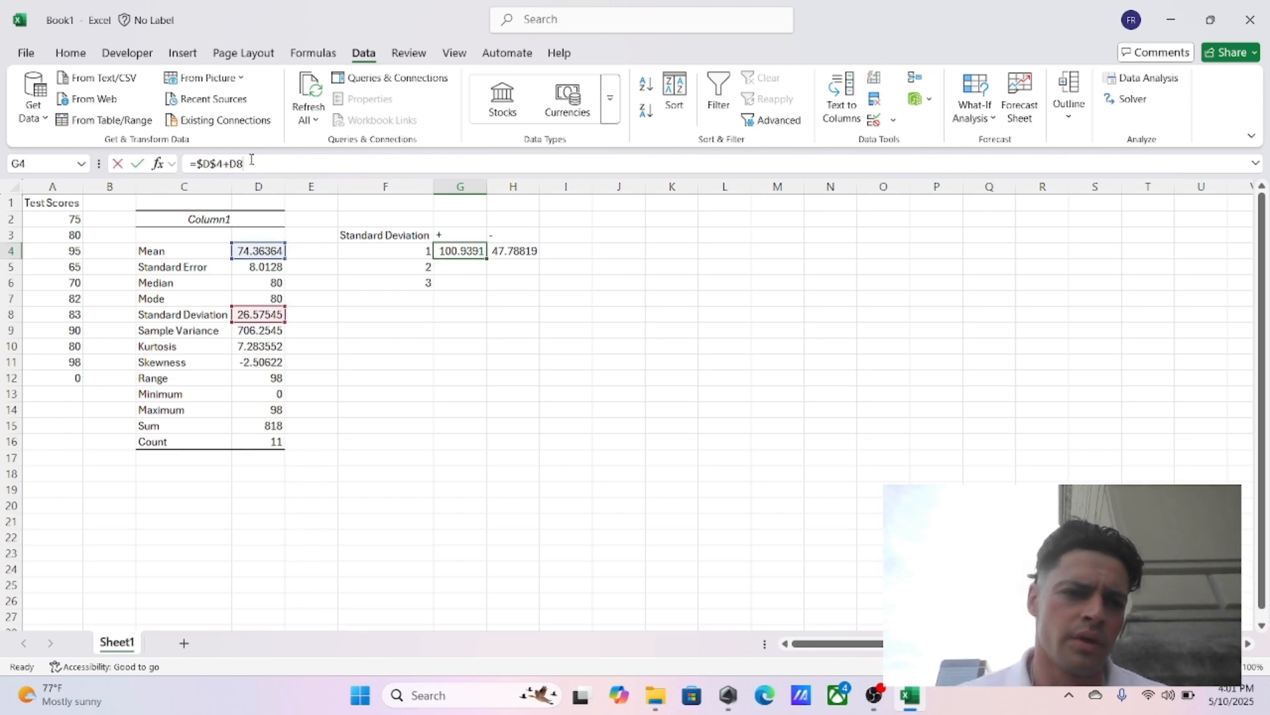
left_click(252, 162)
key("F4")
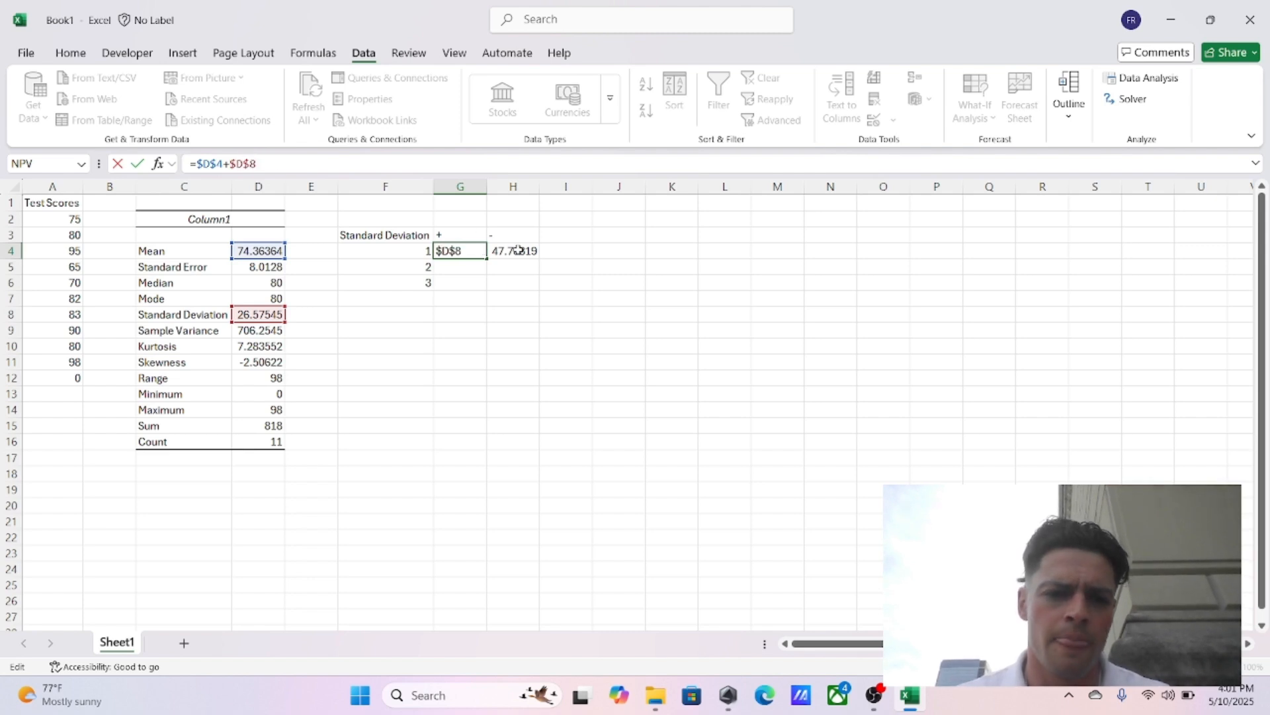
Step: Make the standard deviation reference absolute in H4 so its formula reads =$D$4-$D$8
key("Tab")
left_click(246, 163)
key("F4")
key("Return")
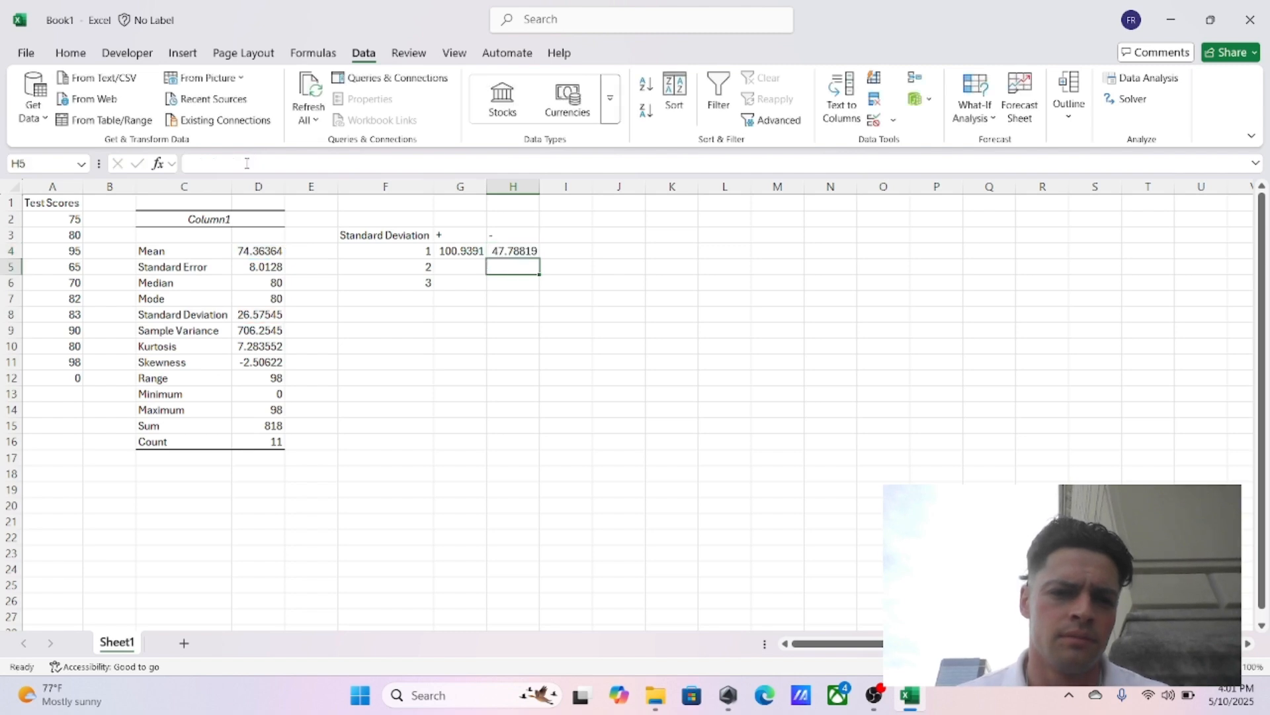
Step: Copy the upper-limit formula from G4 into G5 and G6
key("Left")
key("Up")
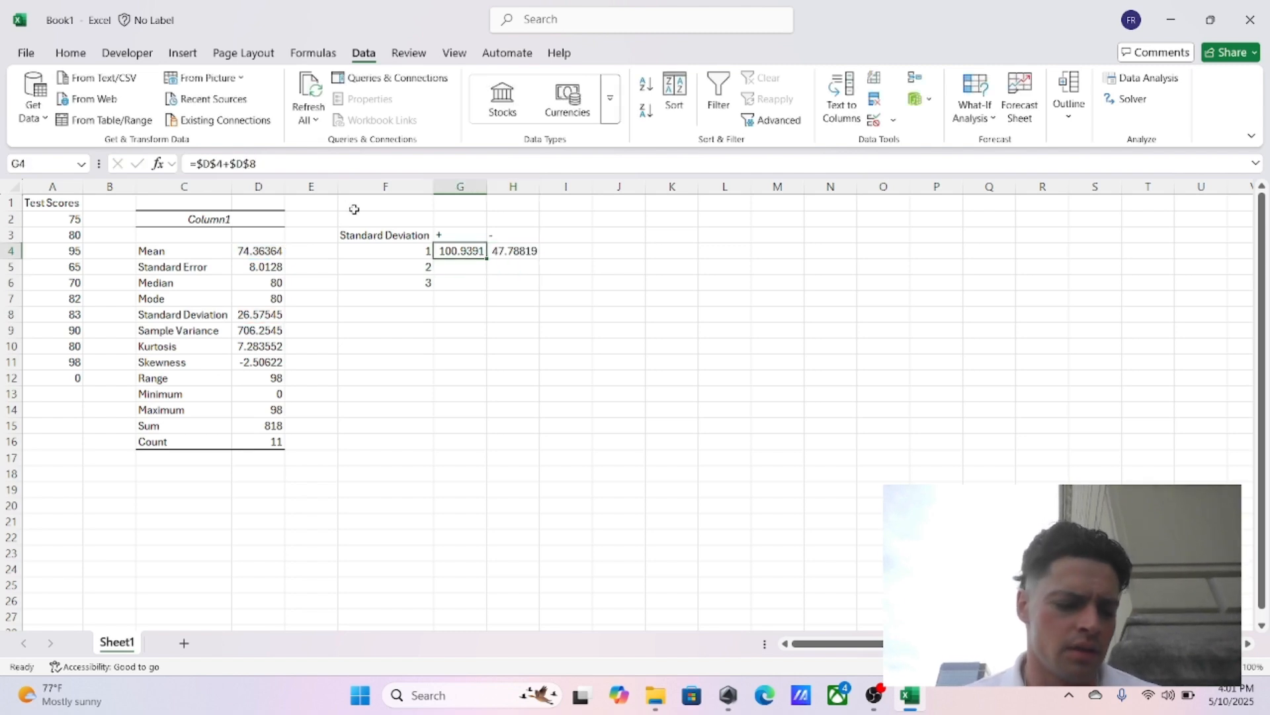
key("ctrl+c")
key("Down")
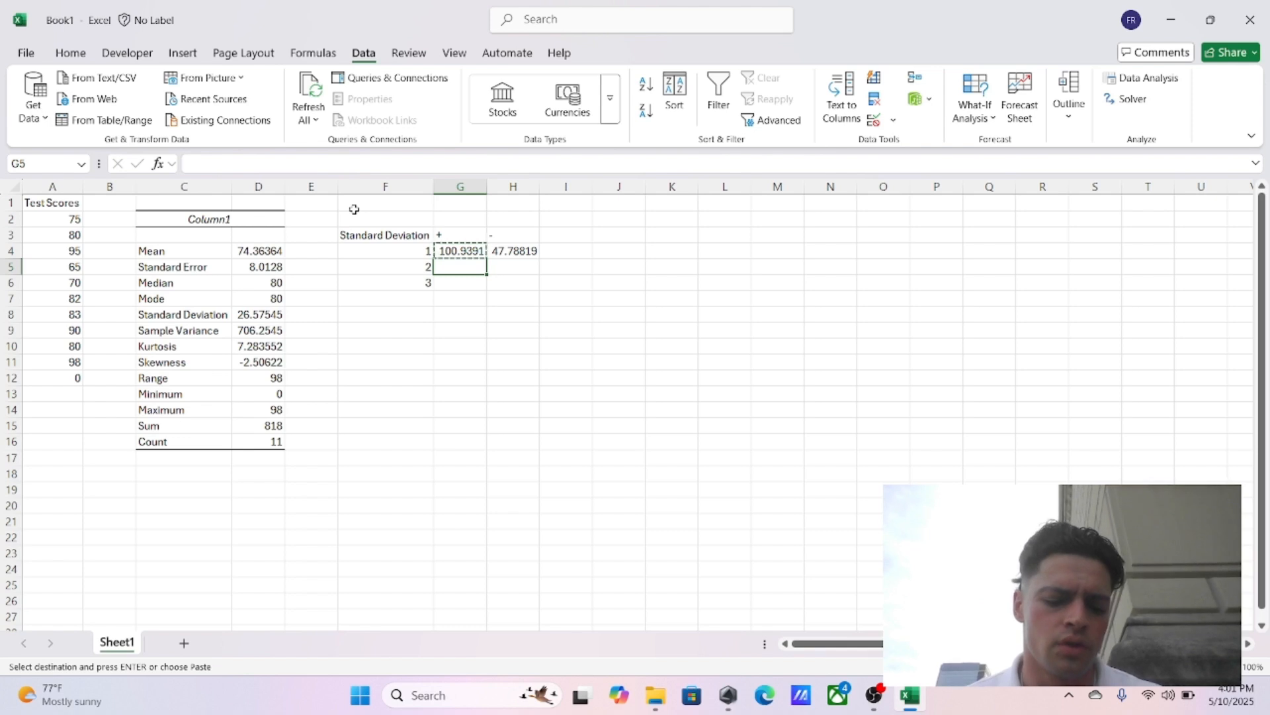
key("ctrl+v")
key("Down")
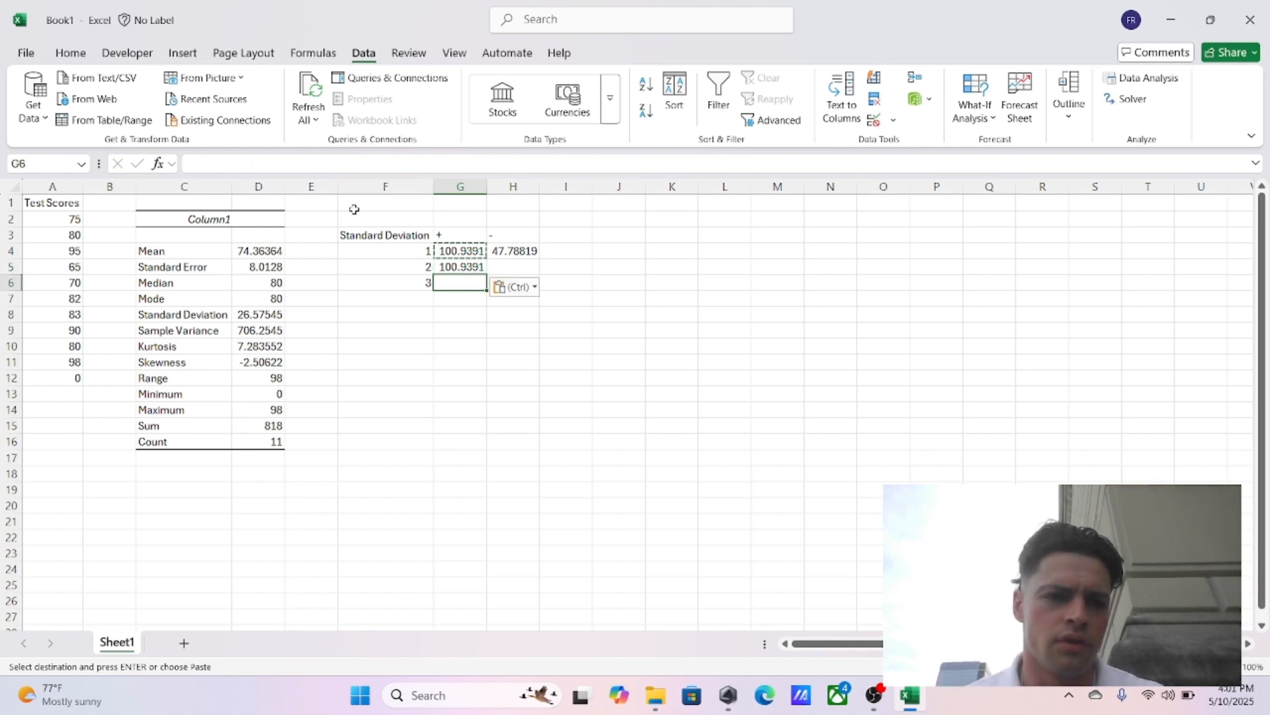
key("ctrl+v")
Step: Copy the lower-limit formula from H4 into H5 and H6
key("Right")
key("Up")
key("Up")
key("ctrl+c")
key("Down")
key("ctrl+v")
key("ctrl+v")
key("Down")
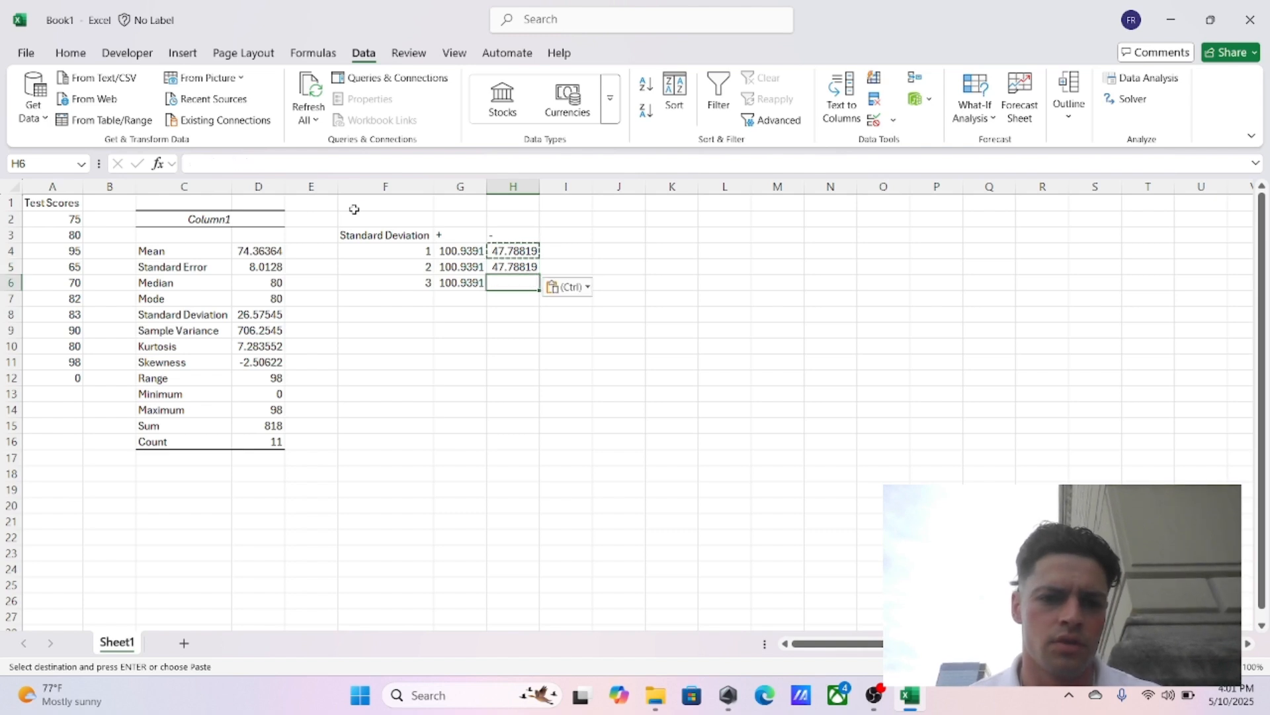
key("ctrl+v")
Step: Clear the pasted formulas from H5 and H6
key("Left")
key("Up")
key("Right")
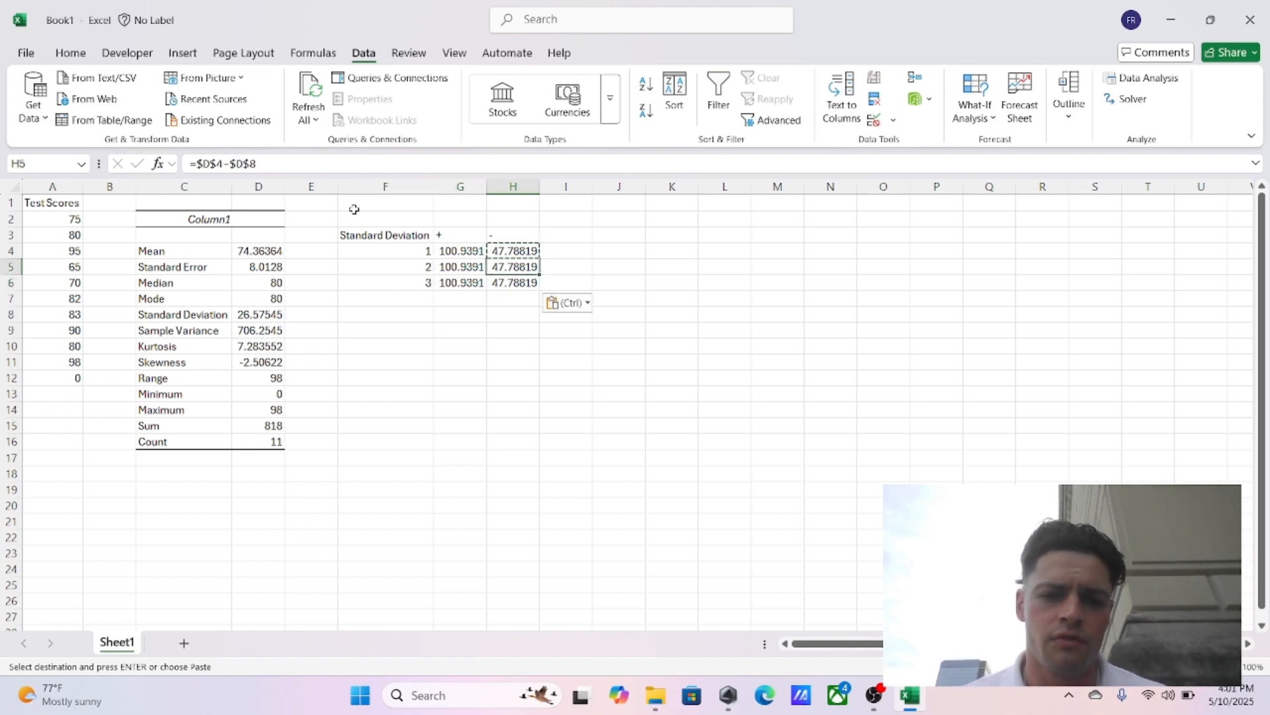
key("F2")
key("Down")
key("BackSpace")
key("Up")
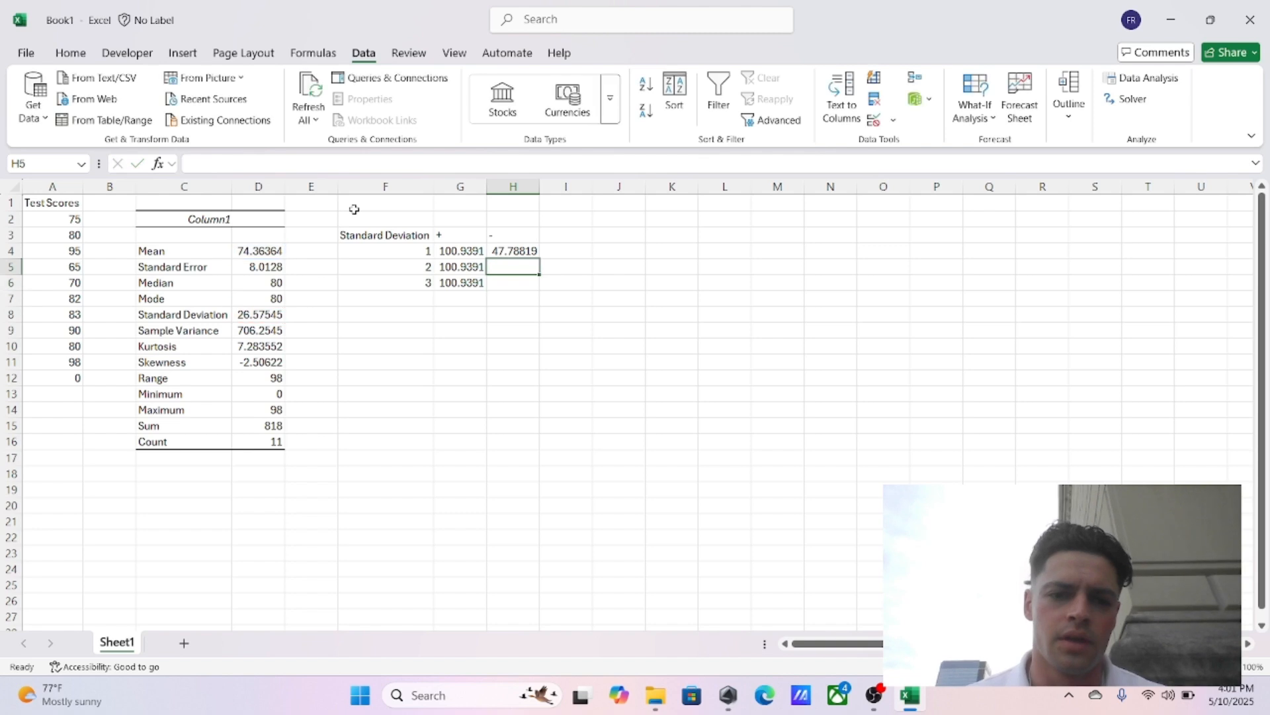
Step: Copy the H4 formula and paste it over the range H4:H6
key("Up")
key("ctrl+c")
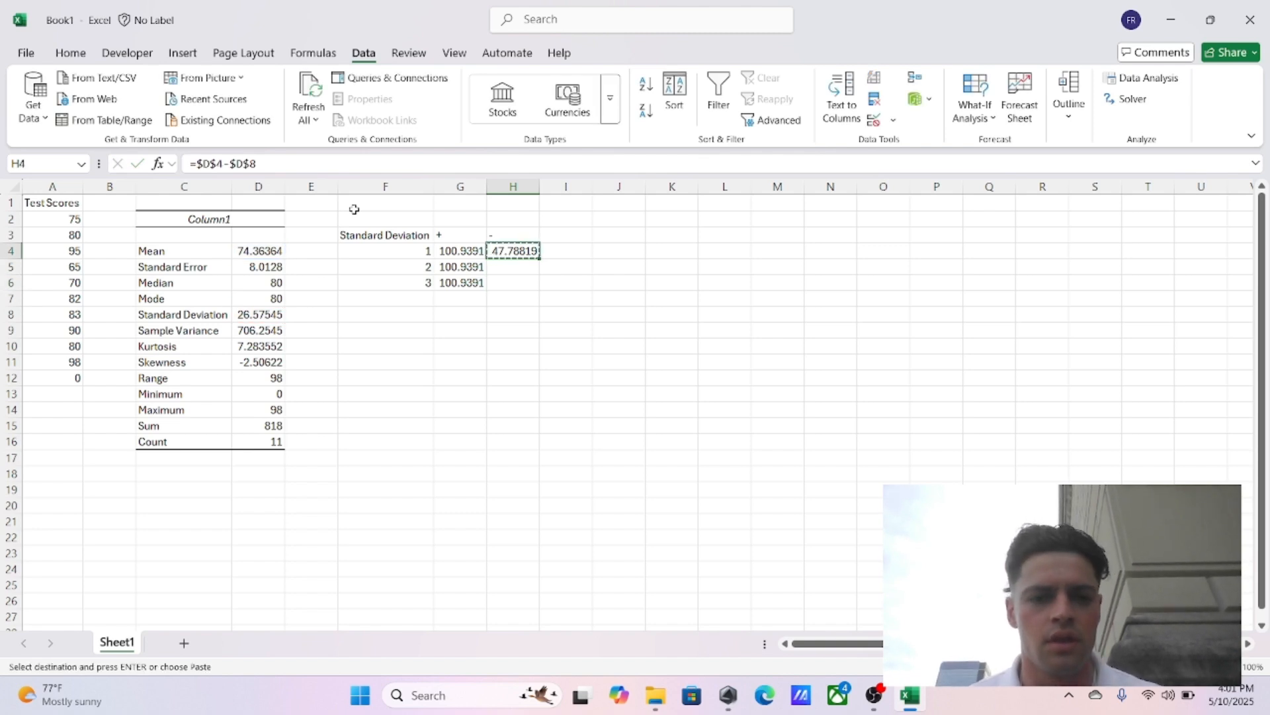
key("Left")
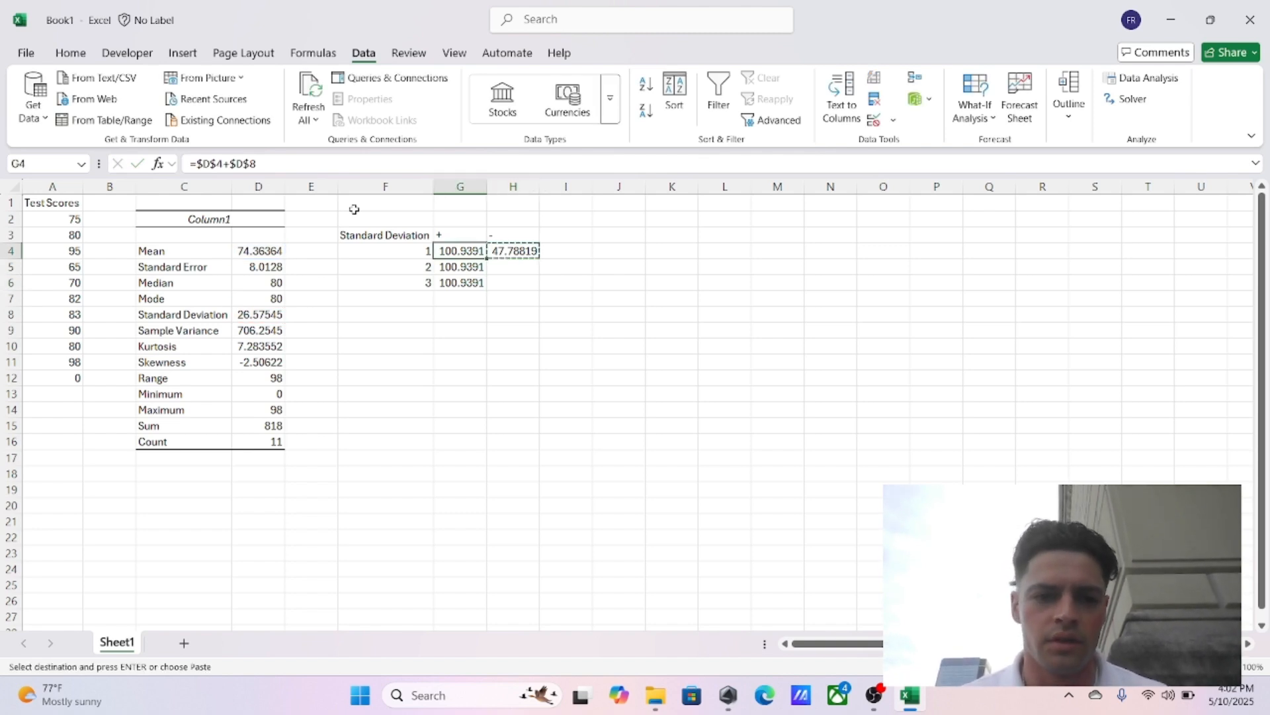
key("Down")
key("Down")
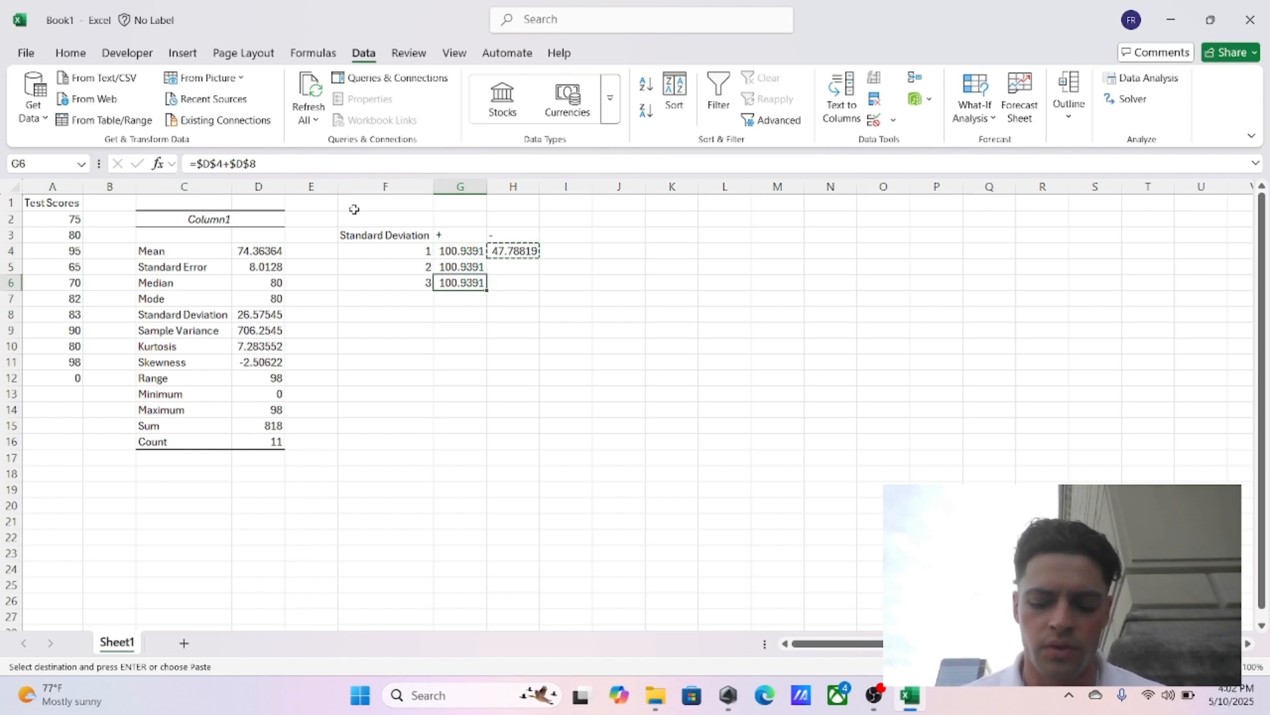
key("Right")
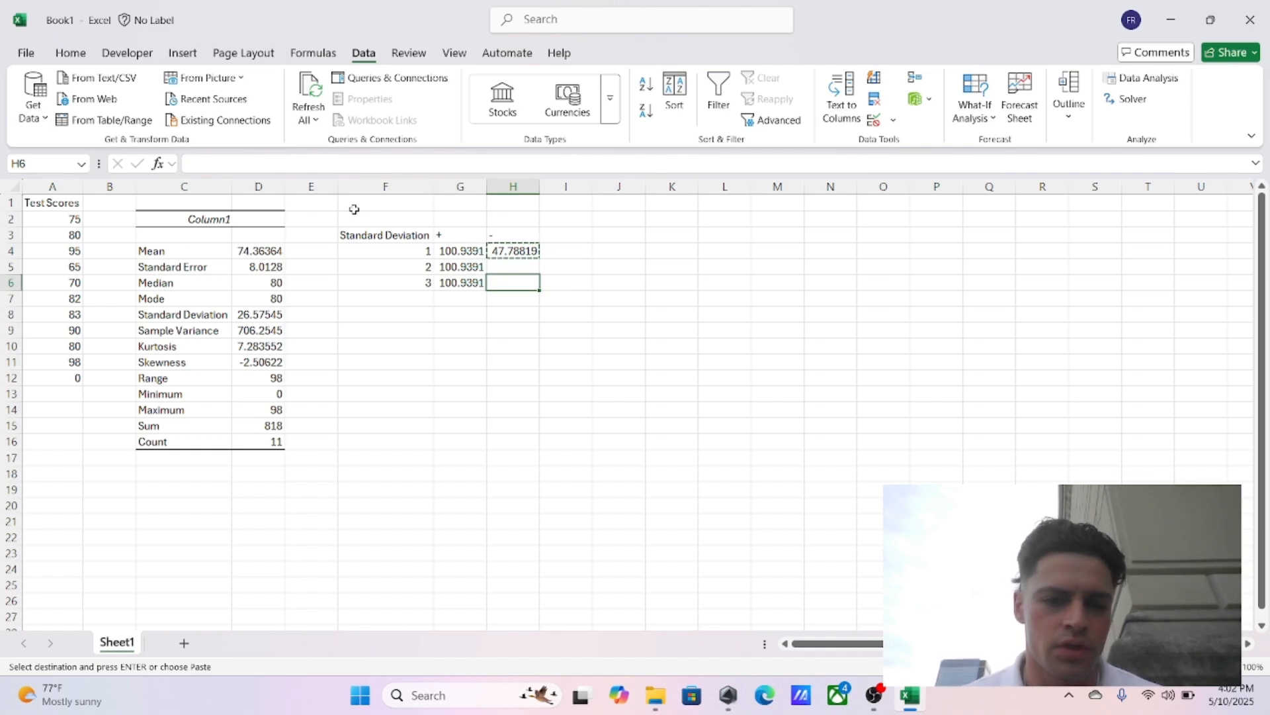
key("shift+Up")
key("shift+Up")
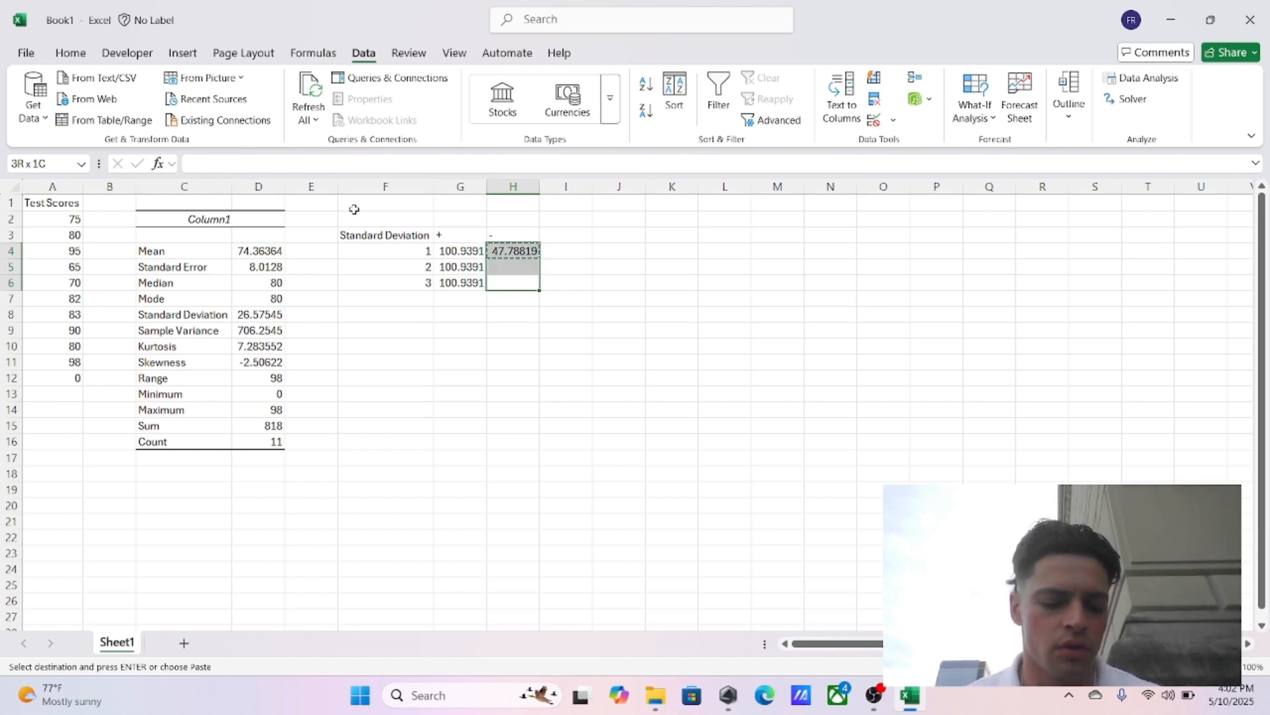
key("ctrl+v")
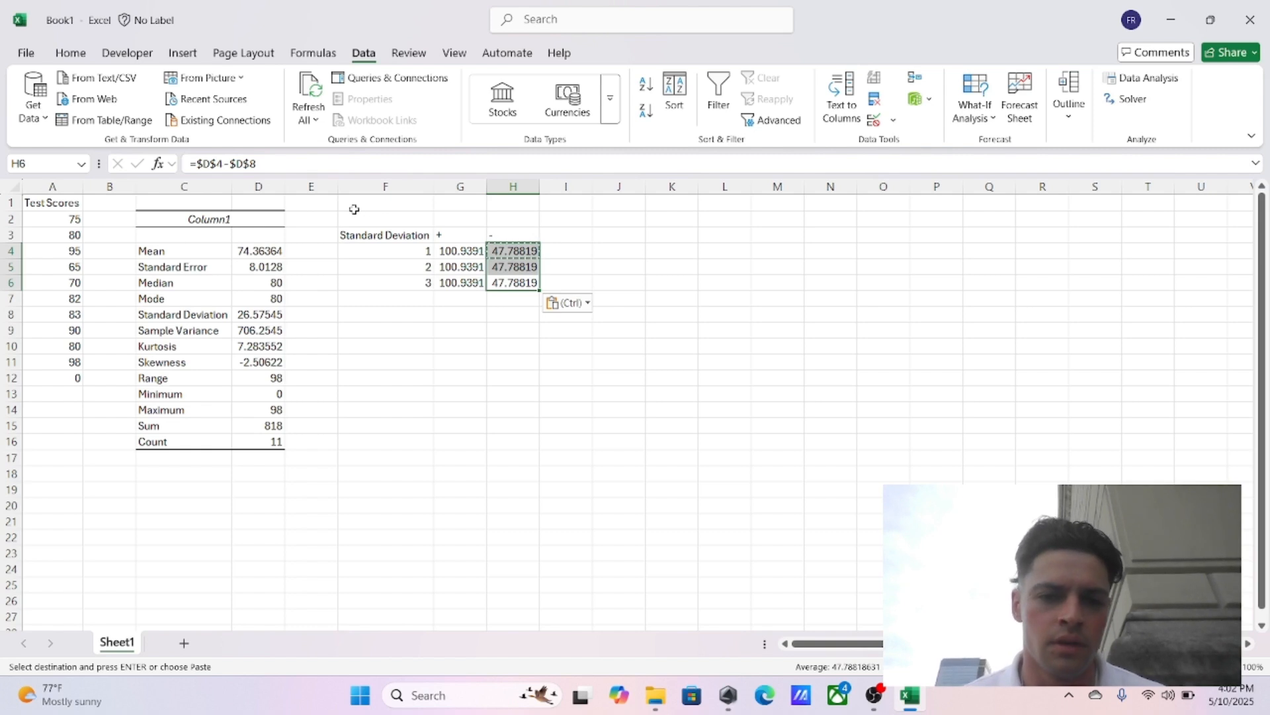
Step: Extend the H5 formula by subtracting D8 once more, giving the mean minus two standard deviations
key("Down")
key("Up")
key("Up")
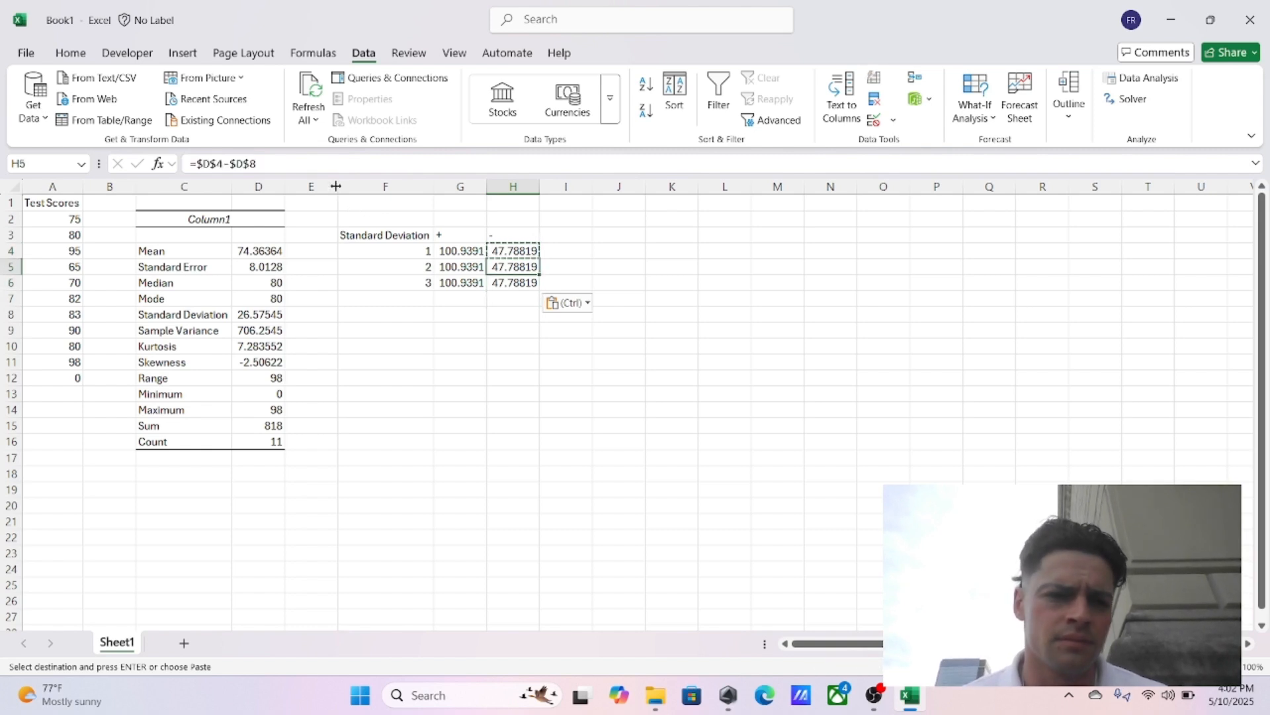
left_click(302, 164)
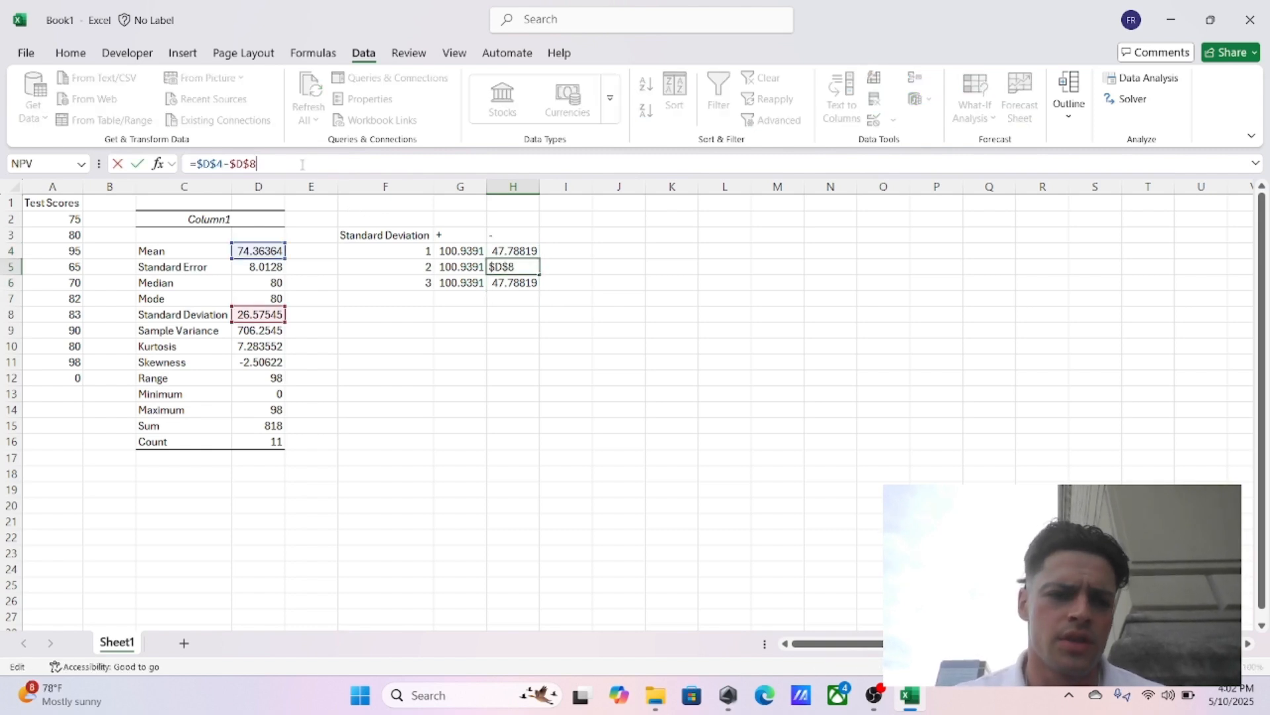
type("-")
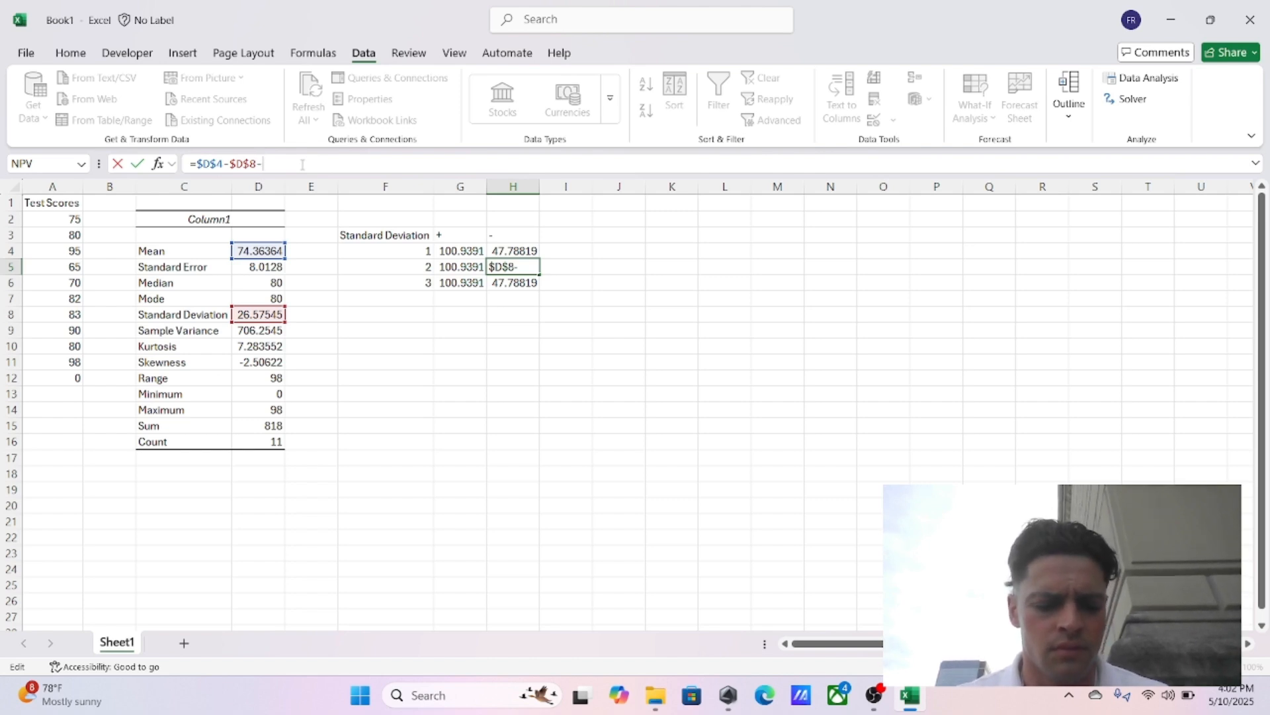
type("$D$8")
key("Return")
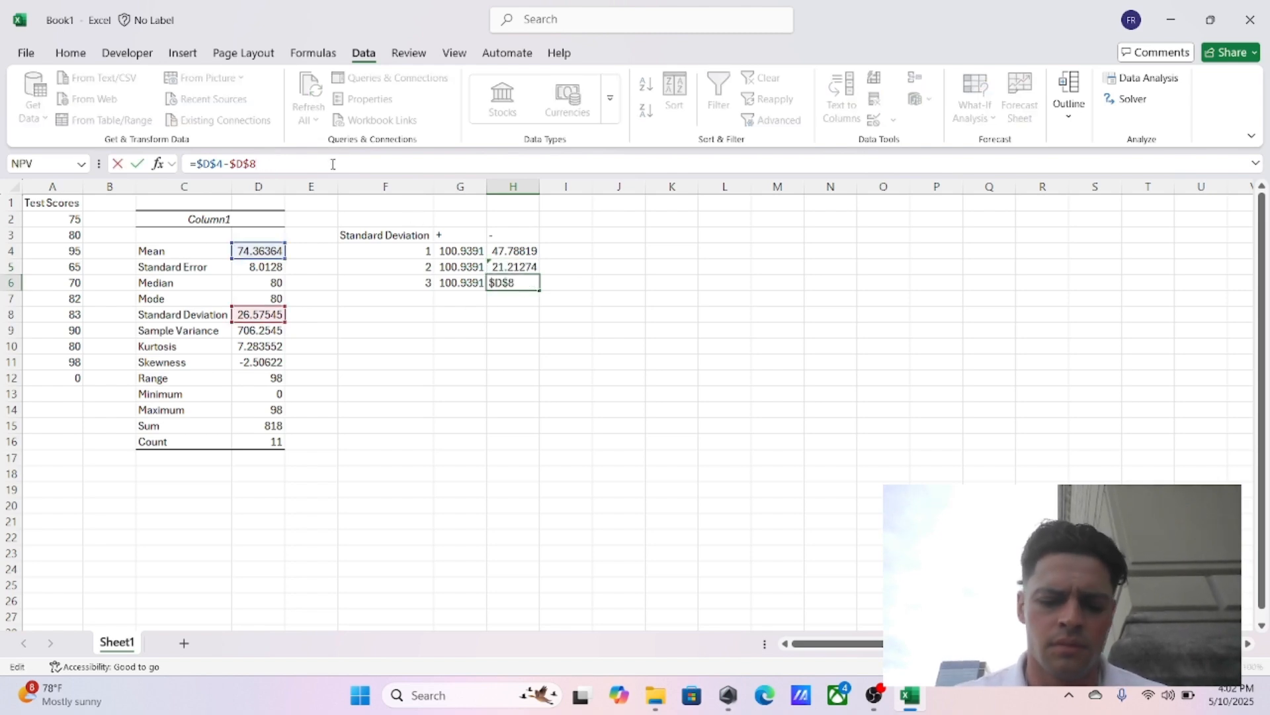
Step: Extend the H6 formula to =$D$4-$D$8-D8-D8 for the mean minus three standard deviations
type("d8-")
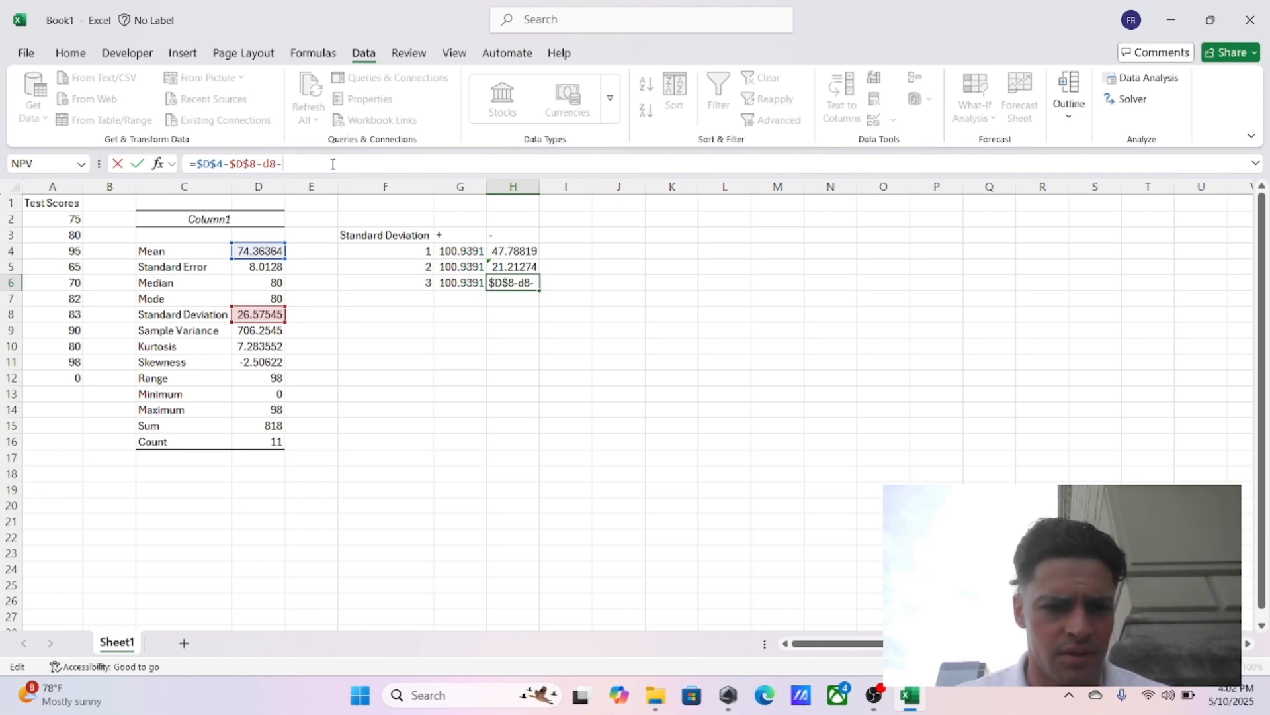
type("d8")
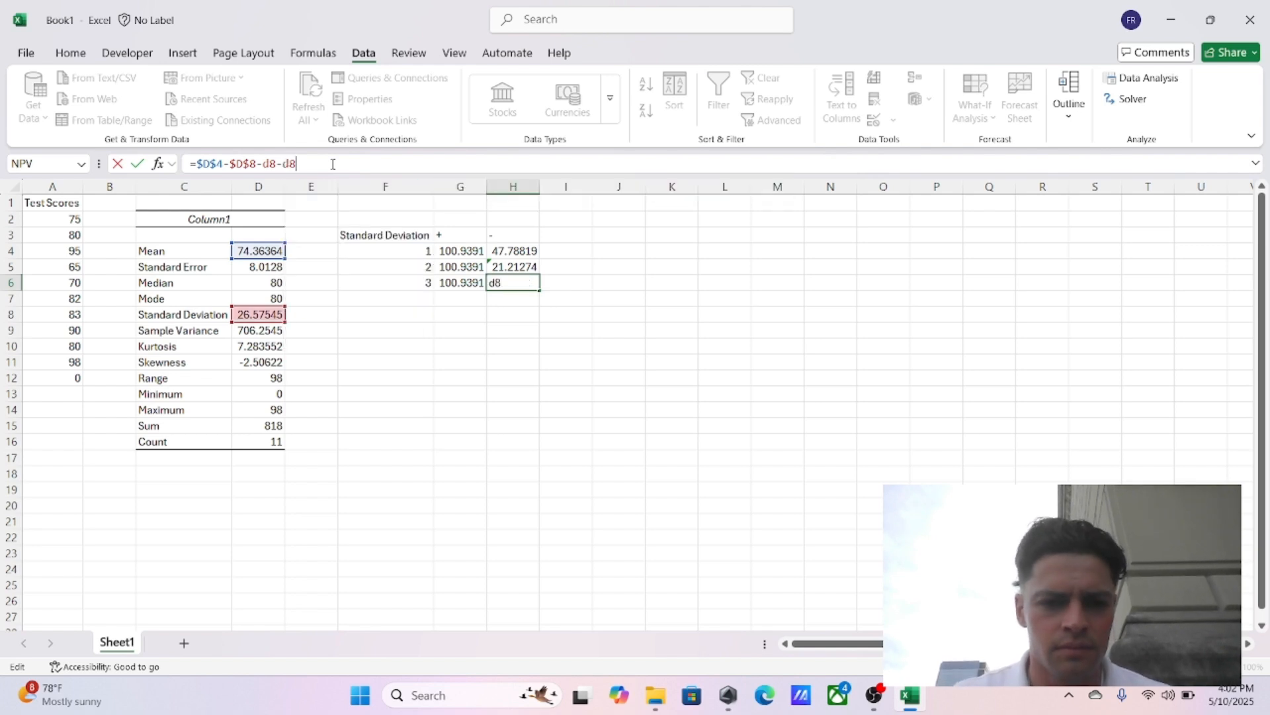
key("Return")
Step: Extend the G5 formula to =$D$4+$D$8+D8+D8
key("Up")
key("Left")
key("Up")
left_click(333, 164)
type("+")
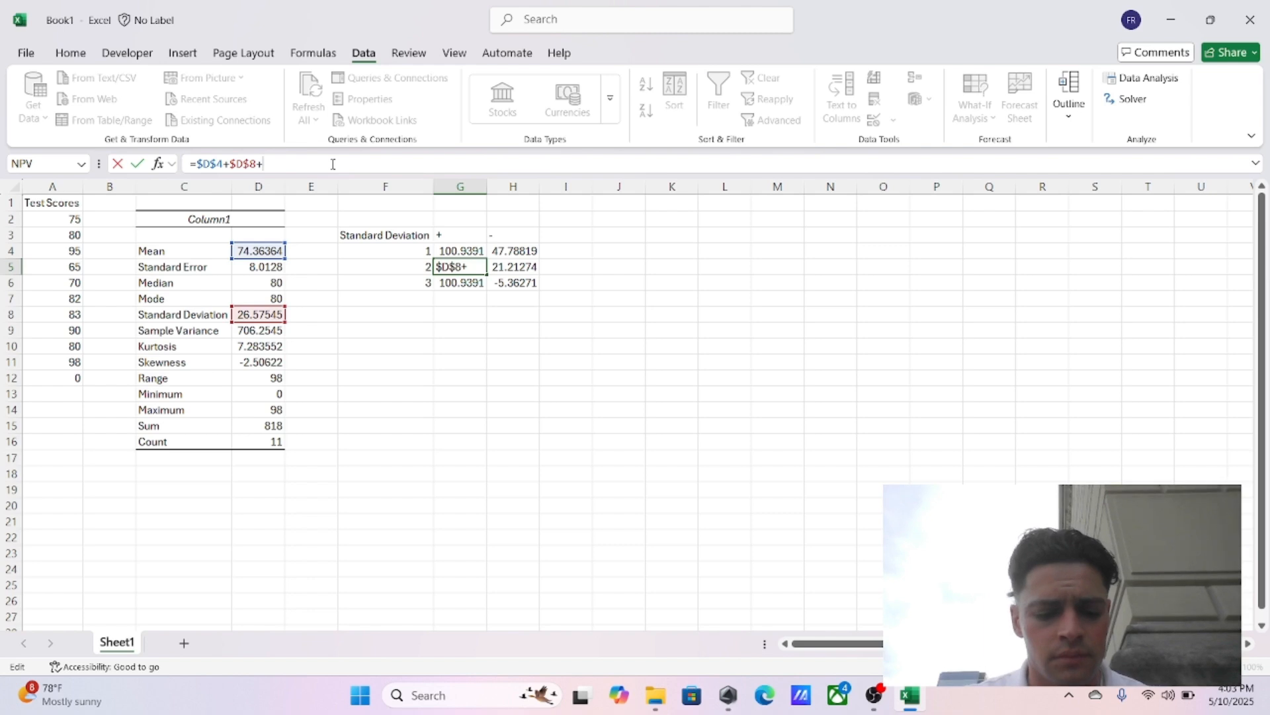
type("d8")
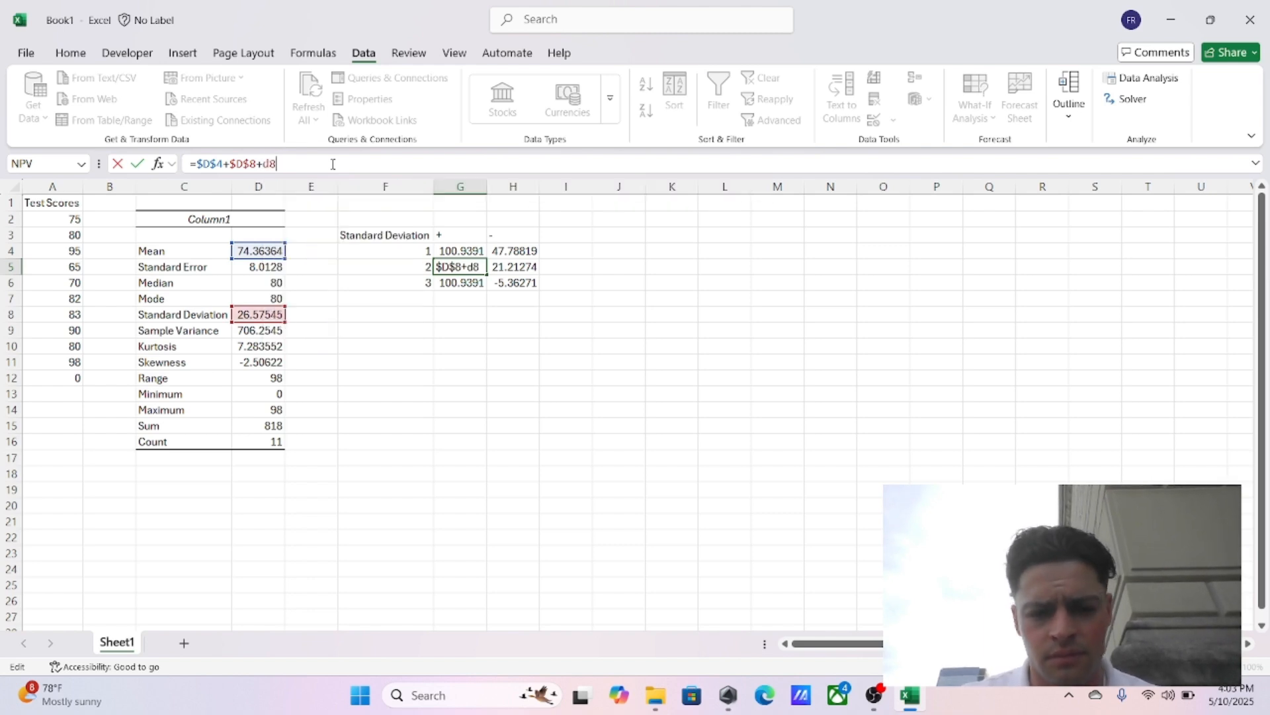
type("+d8")
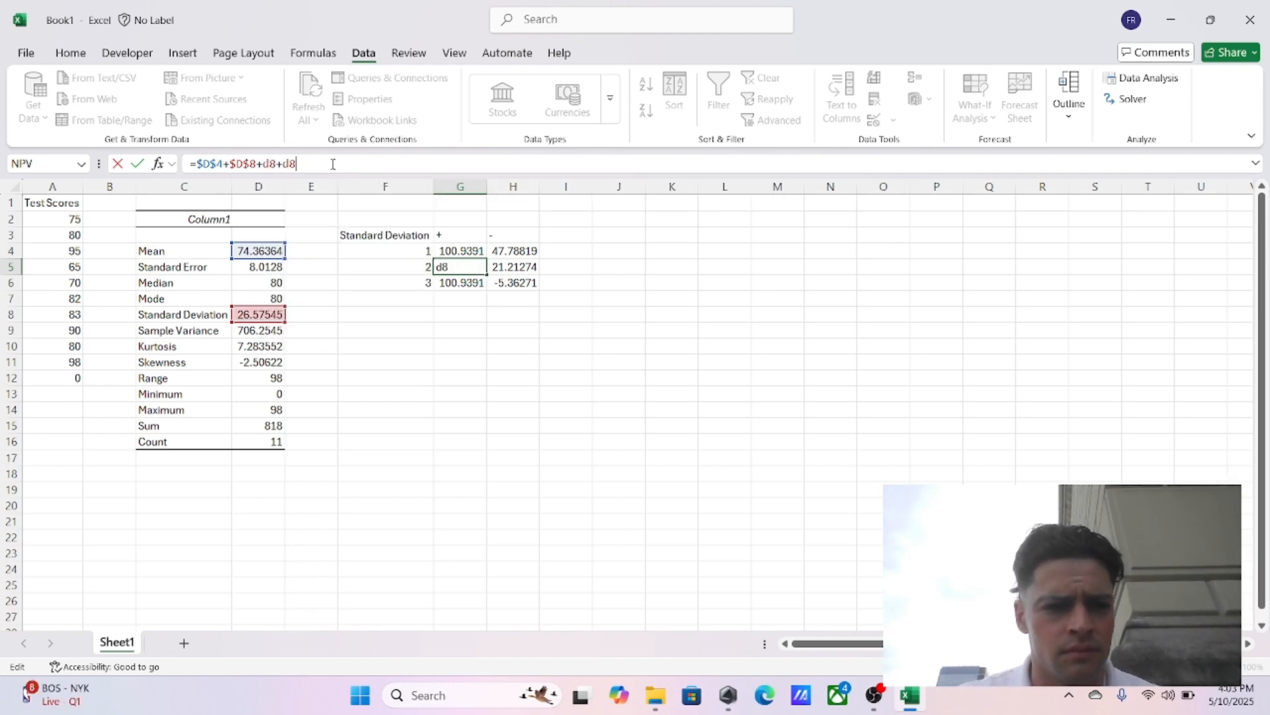
key("Return")
key("Up")
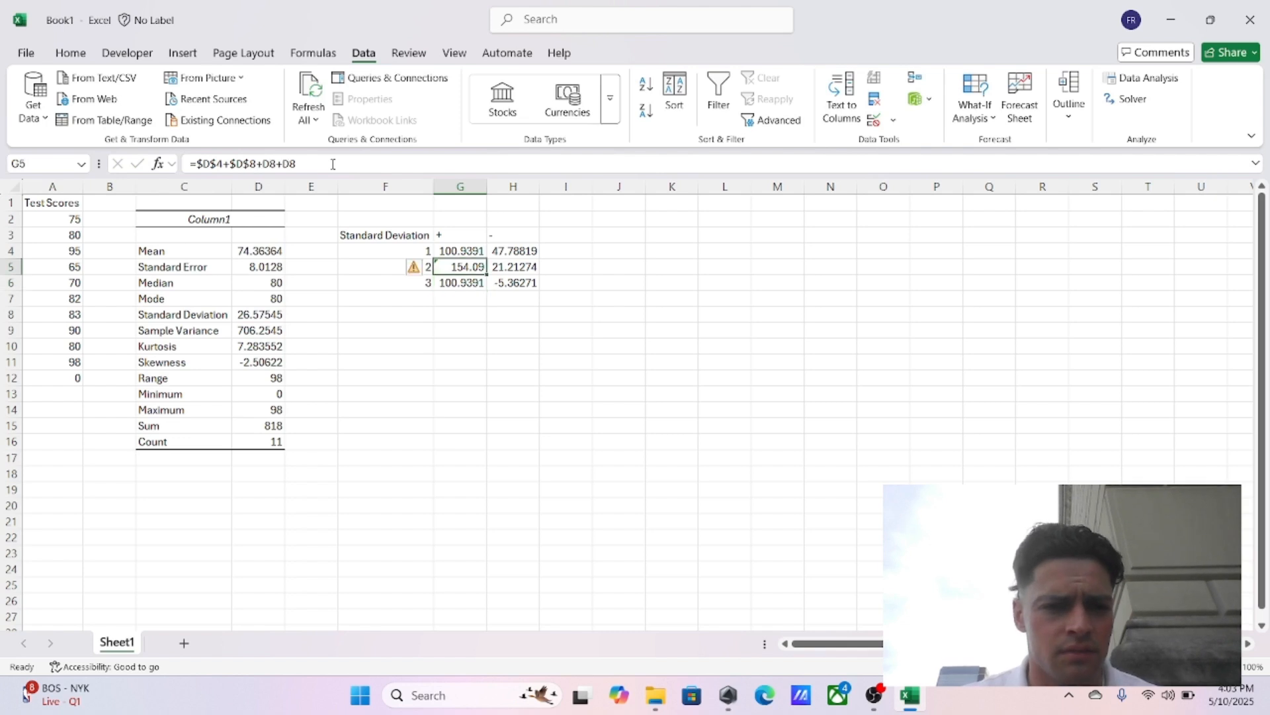
Step: Remove the extra +D8 from the G5 formula so it adds only two standard deviations to the mean
left_click(333, 164)
key("BackSpace")
key("BackSpace")
key("BackSpace")
key("Return")
Step: Extend the G6 formula by adding D8 twice more, giving the mean plus three standard deviations
left_click(333, 164)
type("+d8")
key("Return")
key("Left")
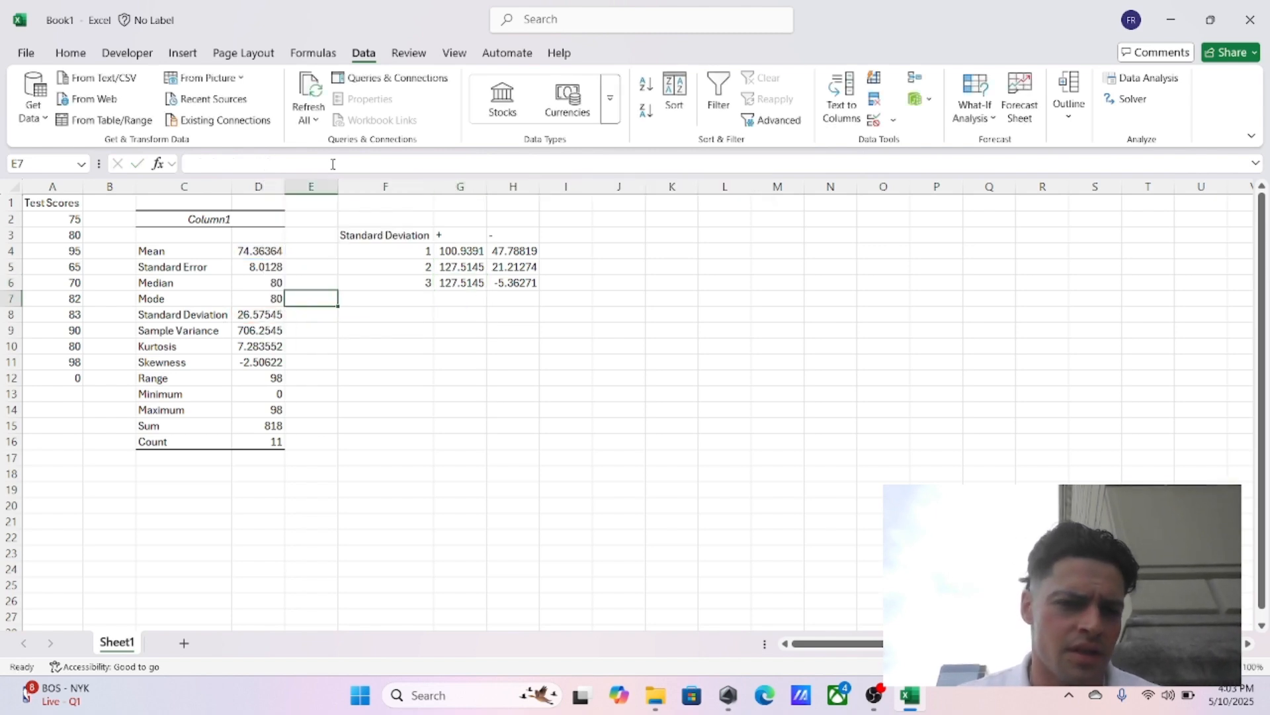
key("Right")
key("Up")
left_click(332, 164)
type("+d8")
key("Return")
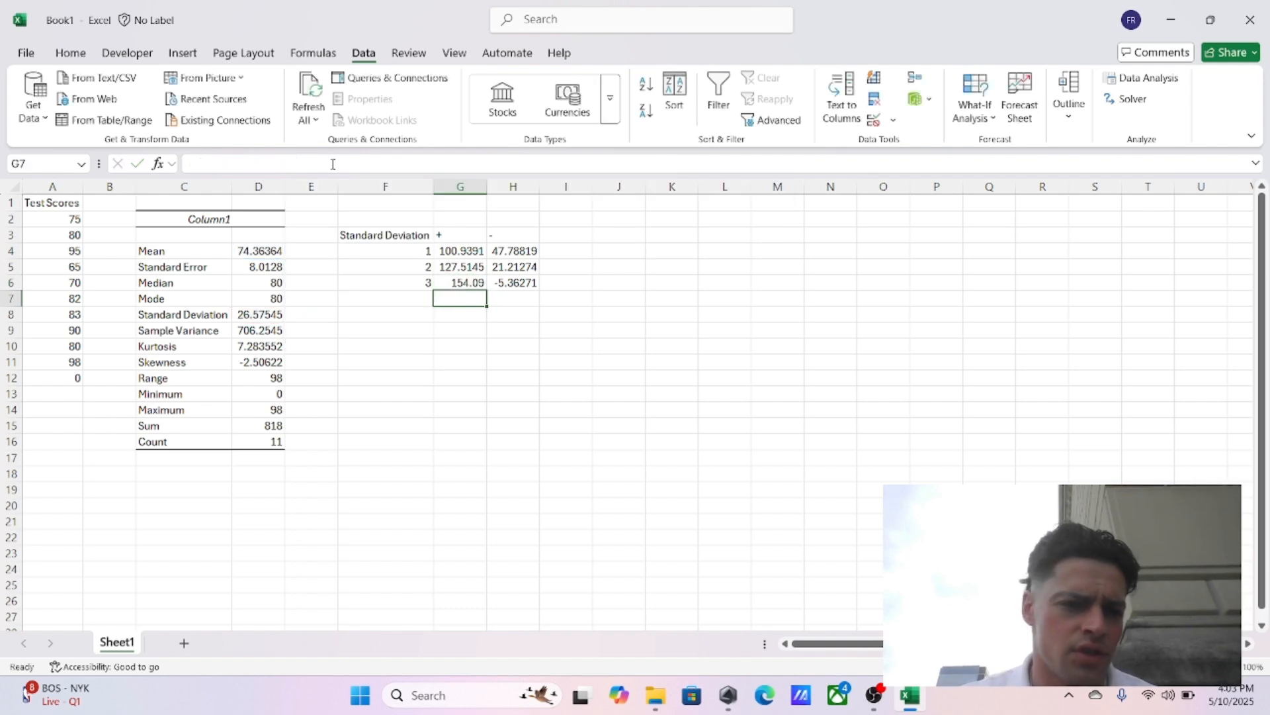
Step: Review the last test score in A12 and the descriptive statistics in column D alongside the standard deviation limits
left_click(74, 382)
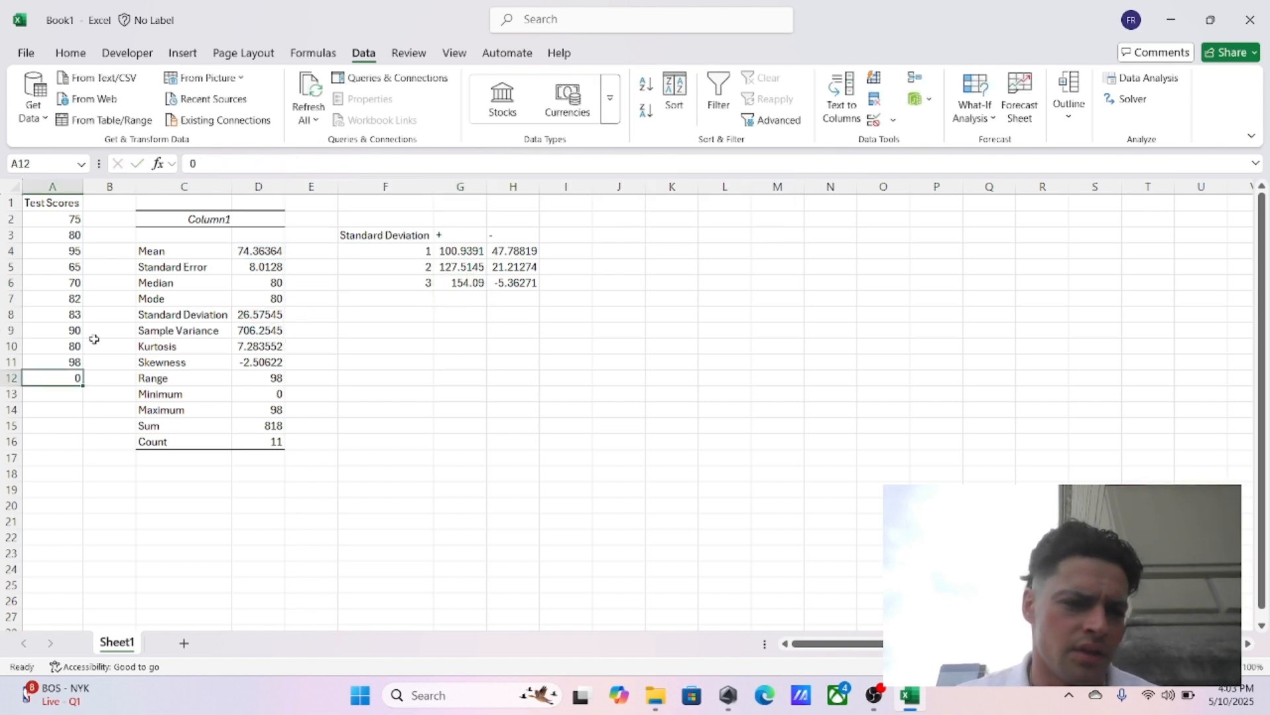
left_click_drag(269, 247, 260, 442)
left_click(415, 412)
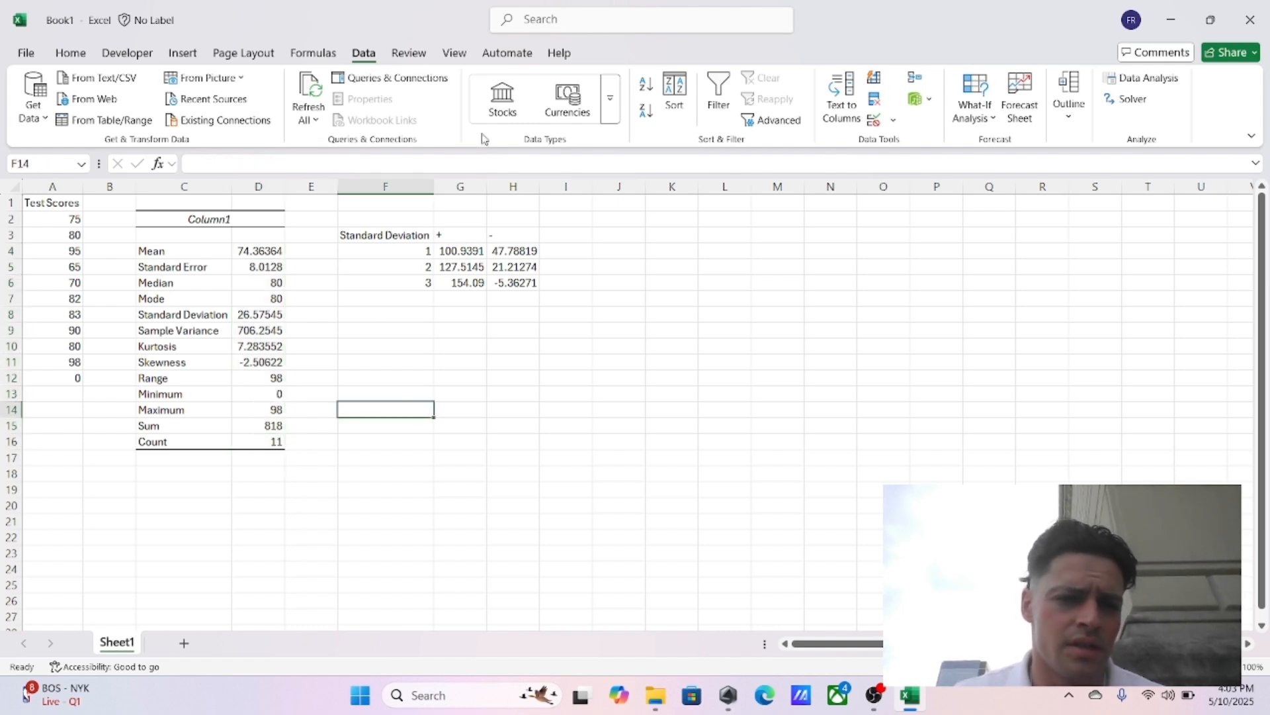
left_click(365, 389)
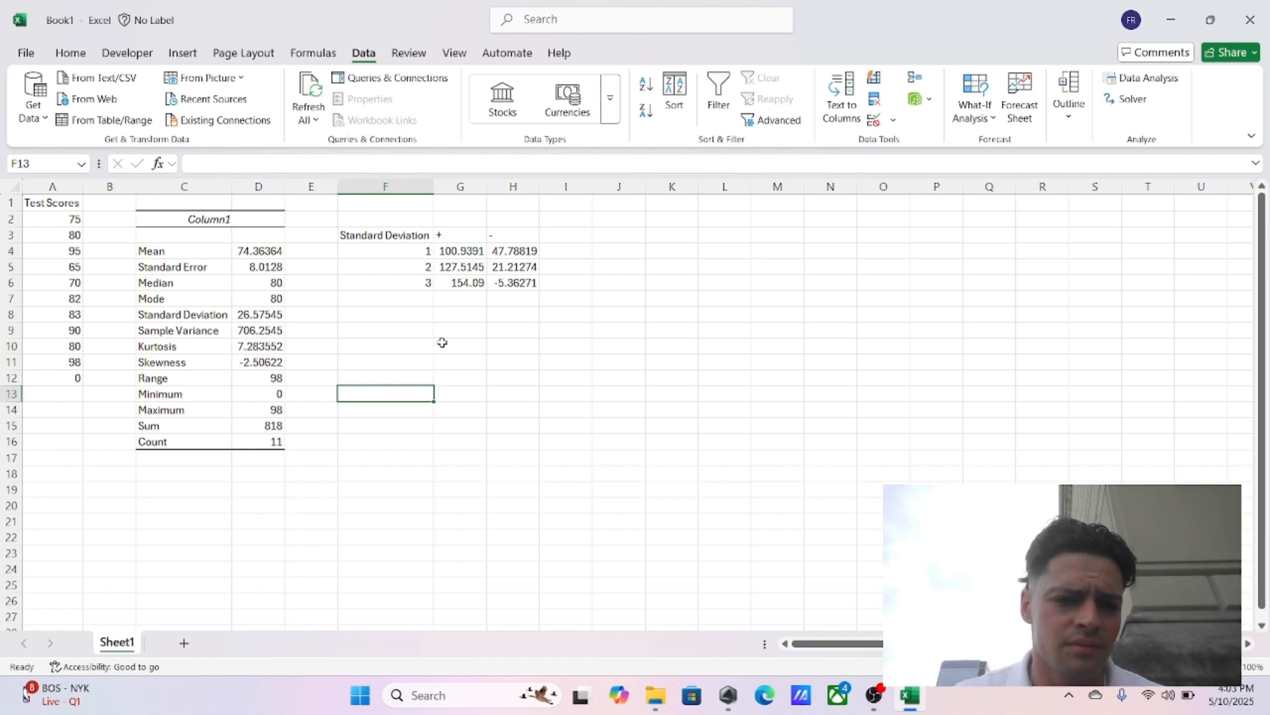
left_click(464, 334)
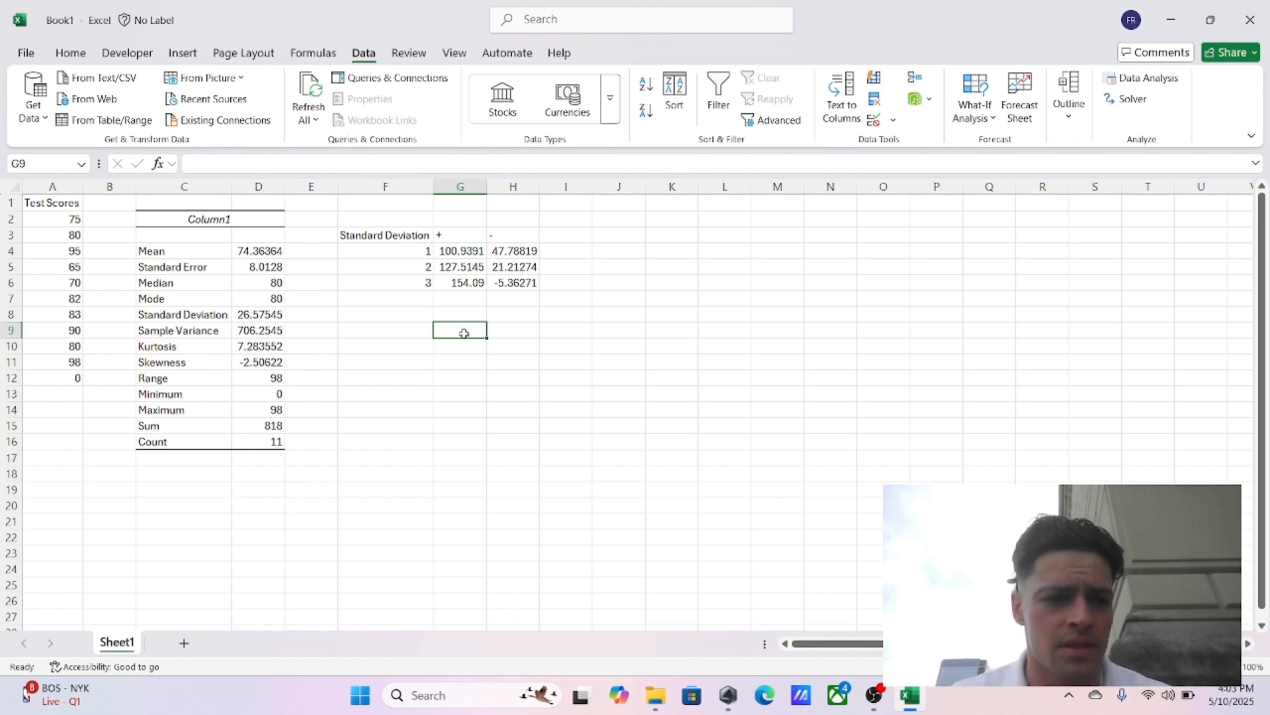
Step: Enter the histogram bin values 0, 10, 20 and 30 in cells G10 through G13
left_click(38, 378)
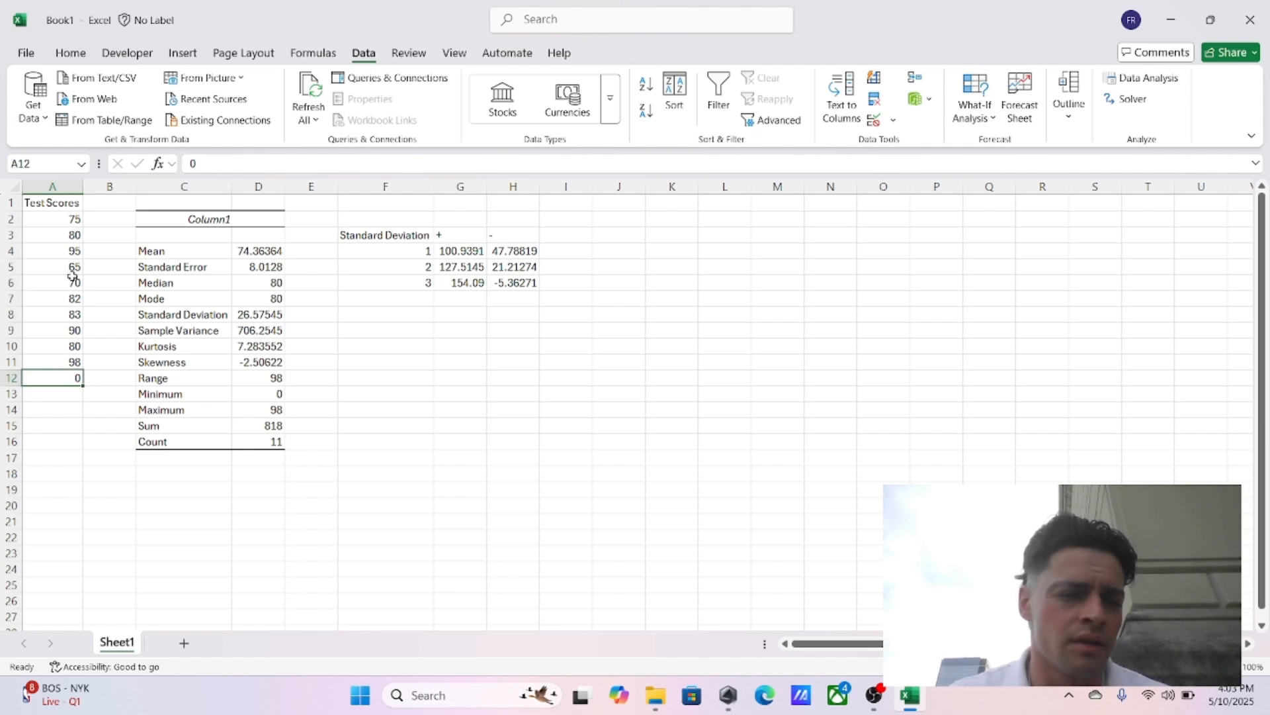
left_click(453, 376)
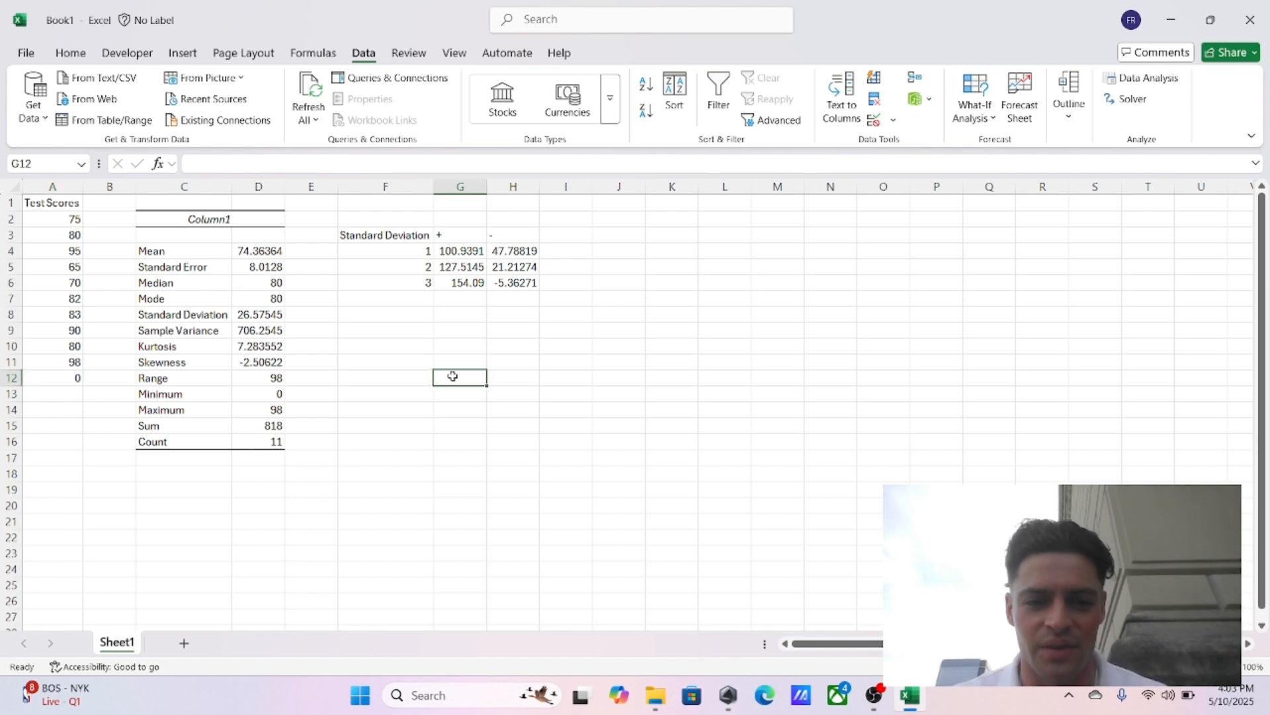
left_click(460, 342)
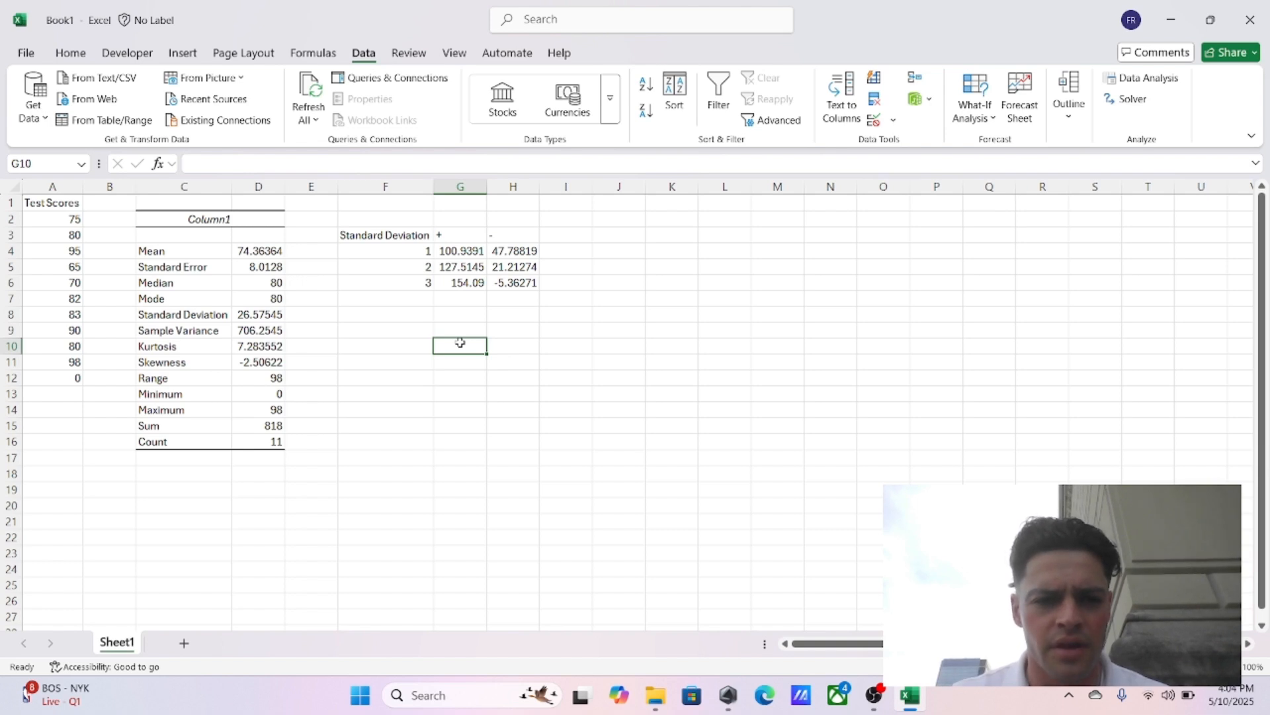
type("0")
key("Return")
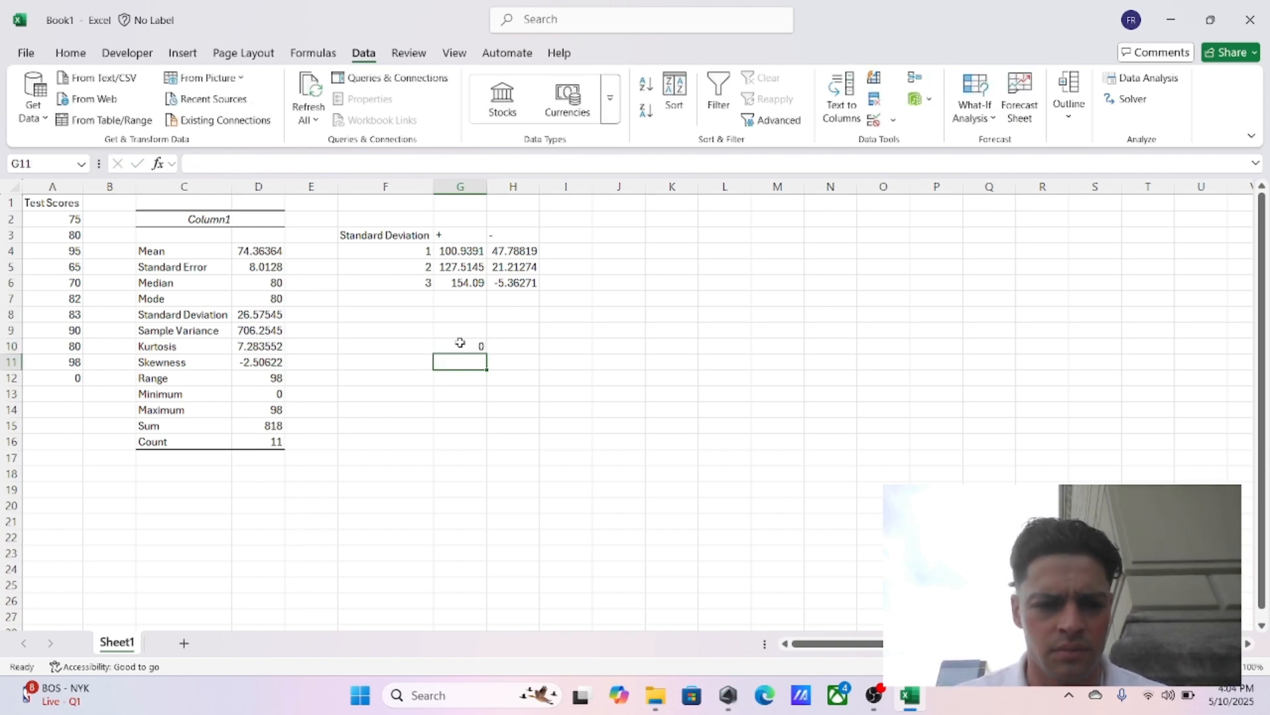
type("10")
key("Return")
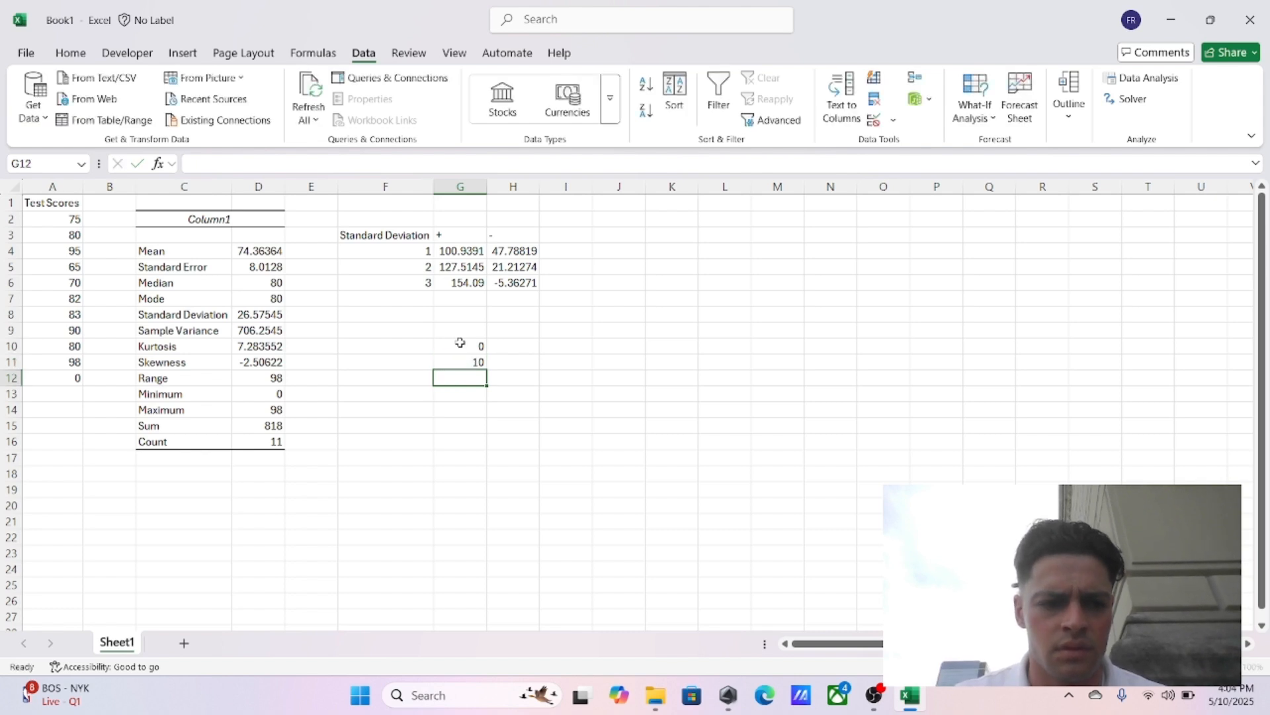
type("20")
key("Return")
type("30")
key("Return")
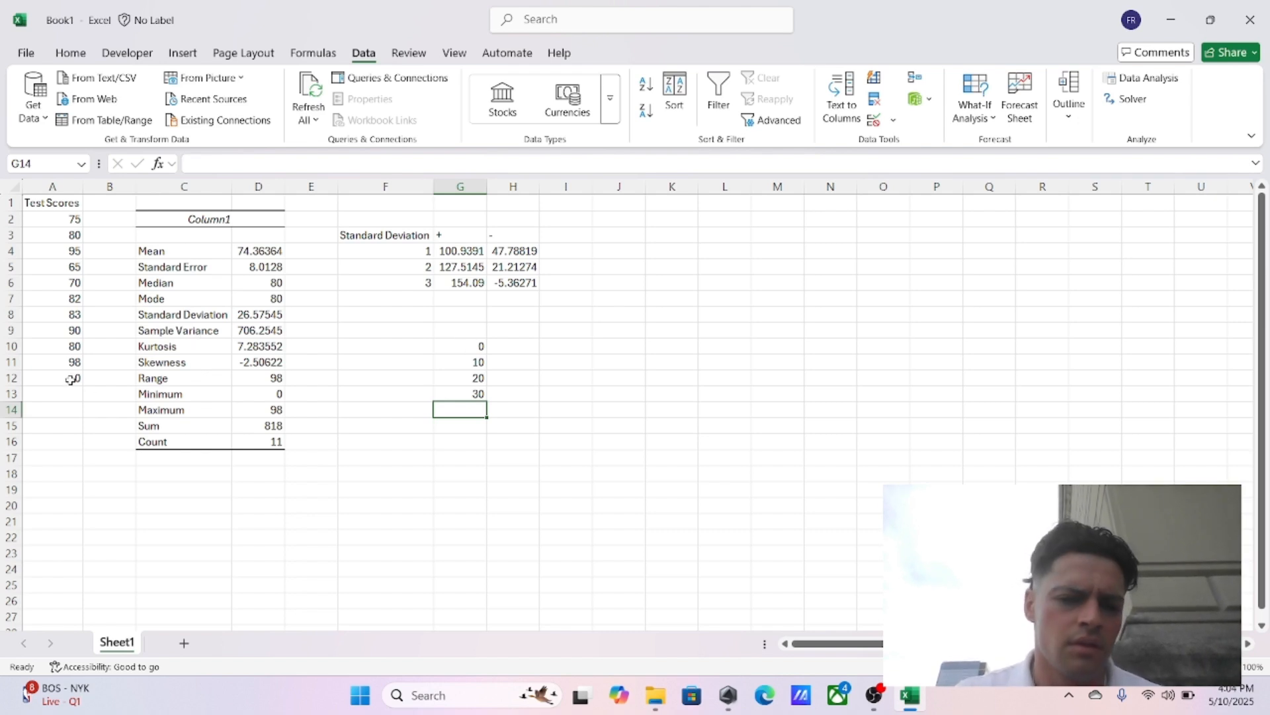
Step: Extend the bin series in column G down to G20 in increments of 10, ending at 100
left_click_drag(473, 347, 487, 510)
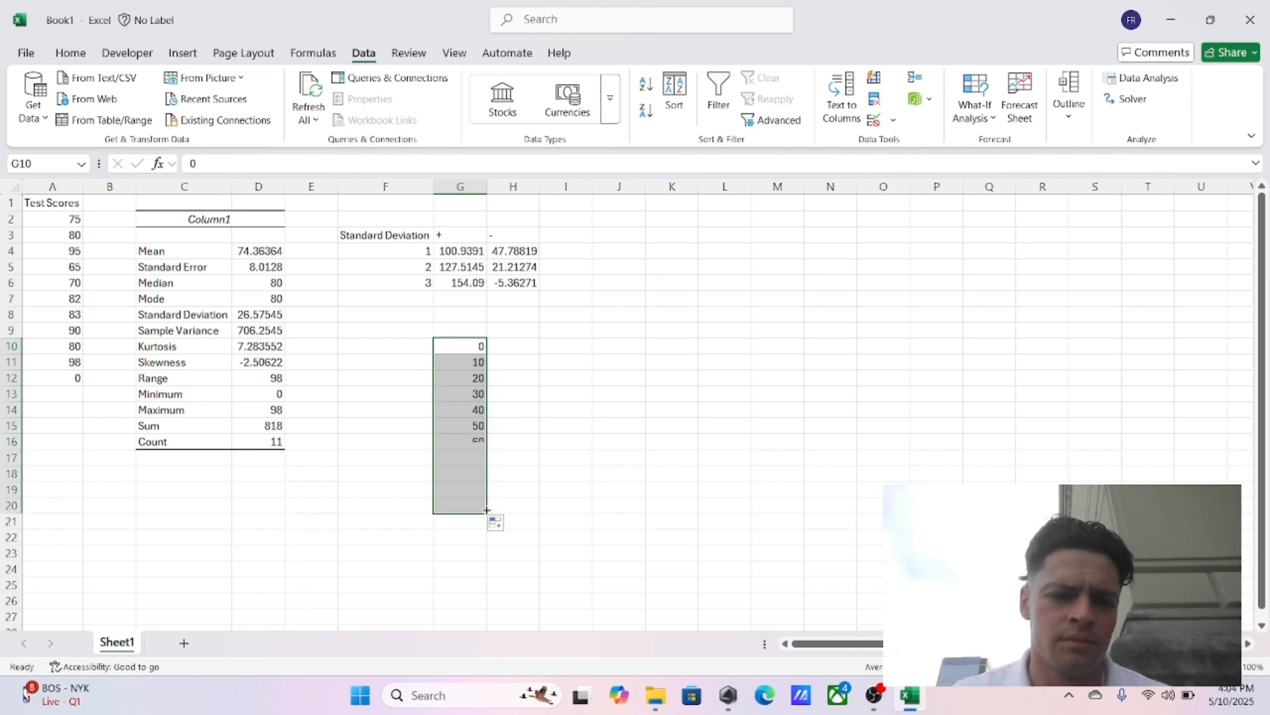
key("Right")
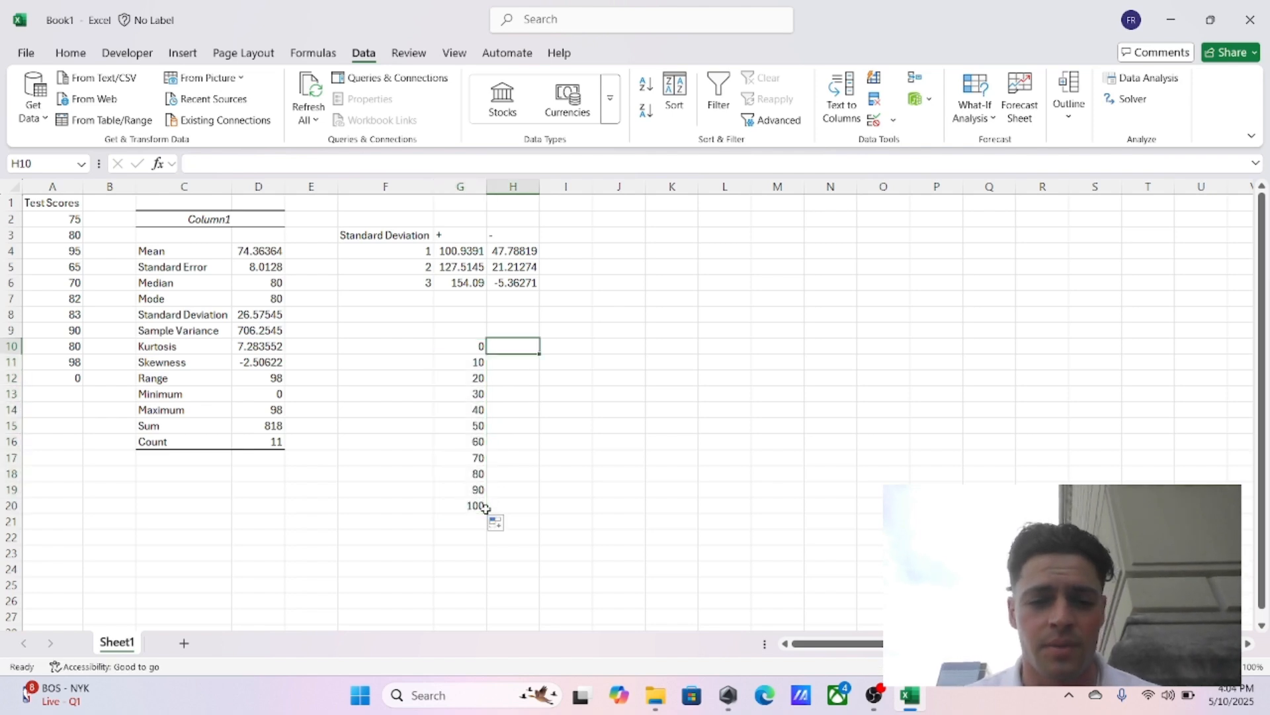
key("Up")
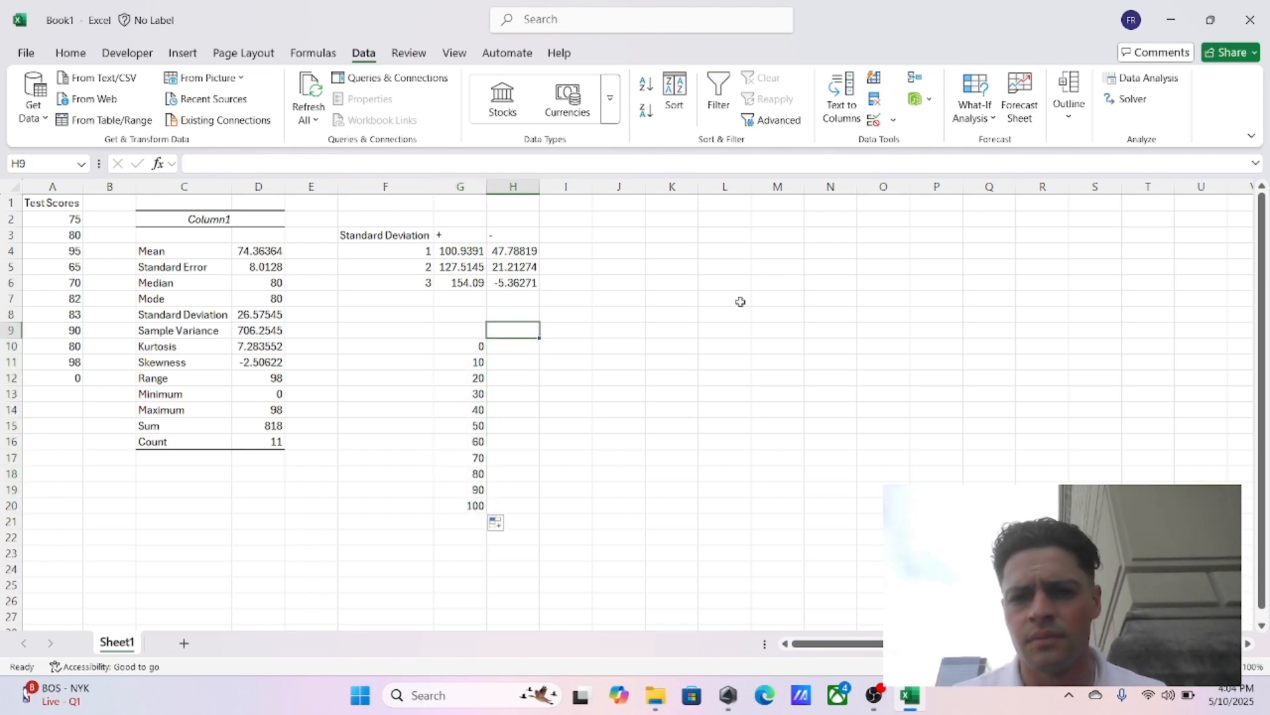
Step: Set up a Histogram data analysis with input range $A$2:$A$12 and bin range $G$10:$G$20
left_click(1140, 78)
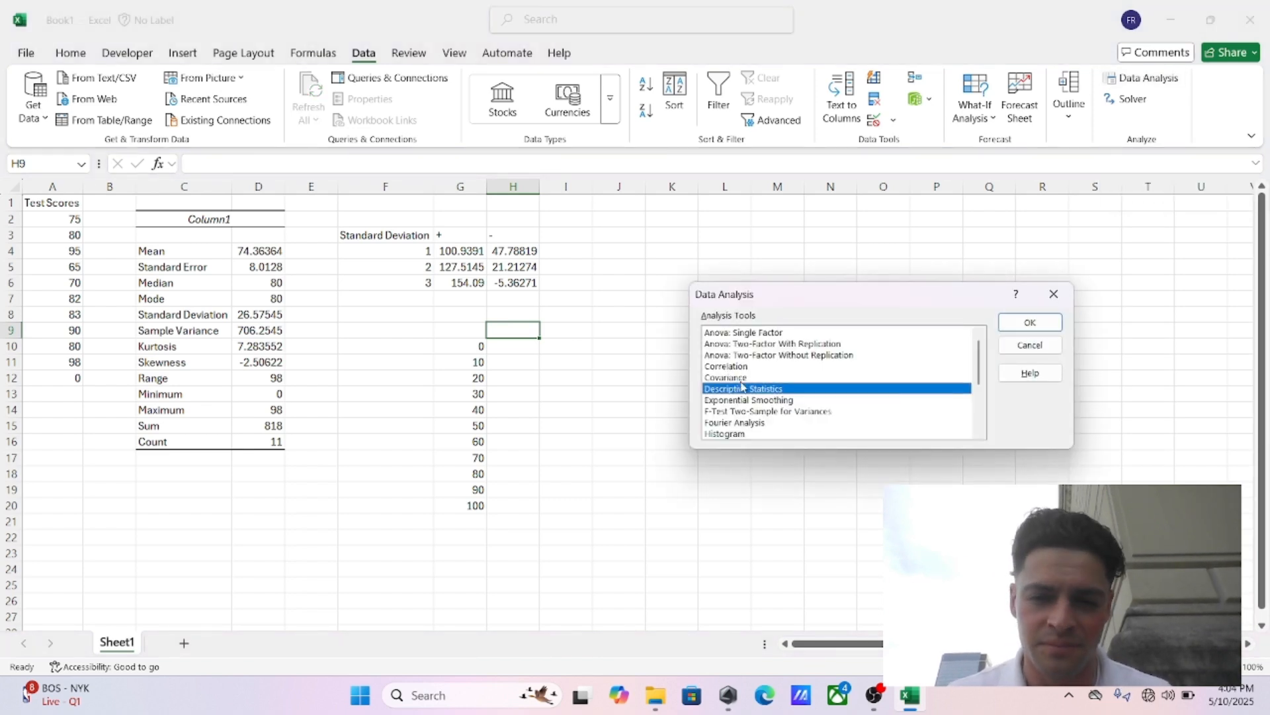
left_click(738, 435)
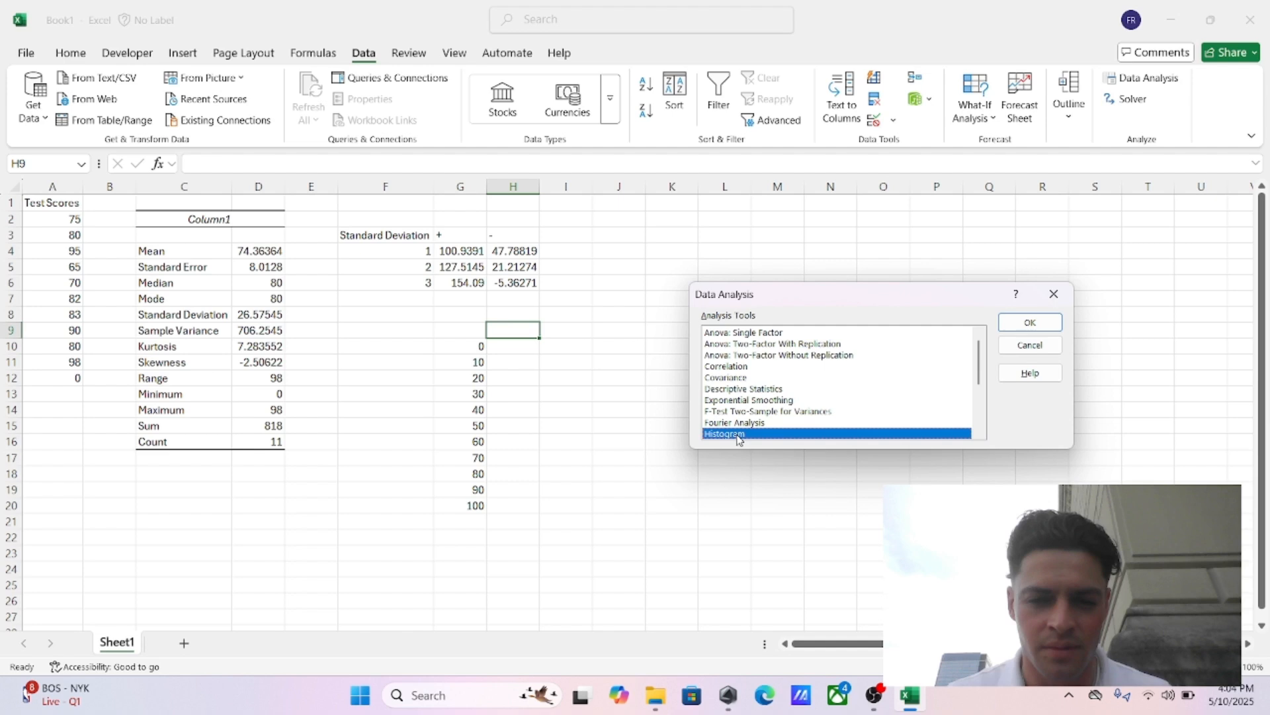
left_click(1036, 323)
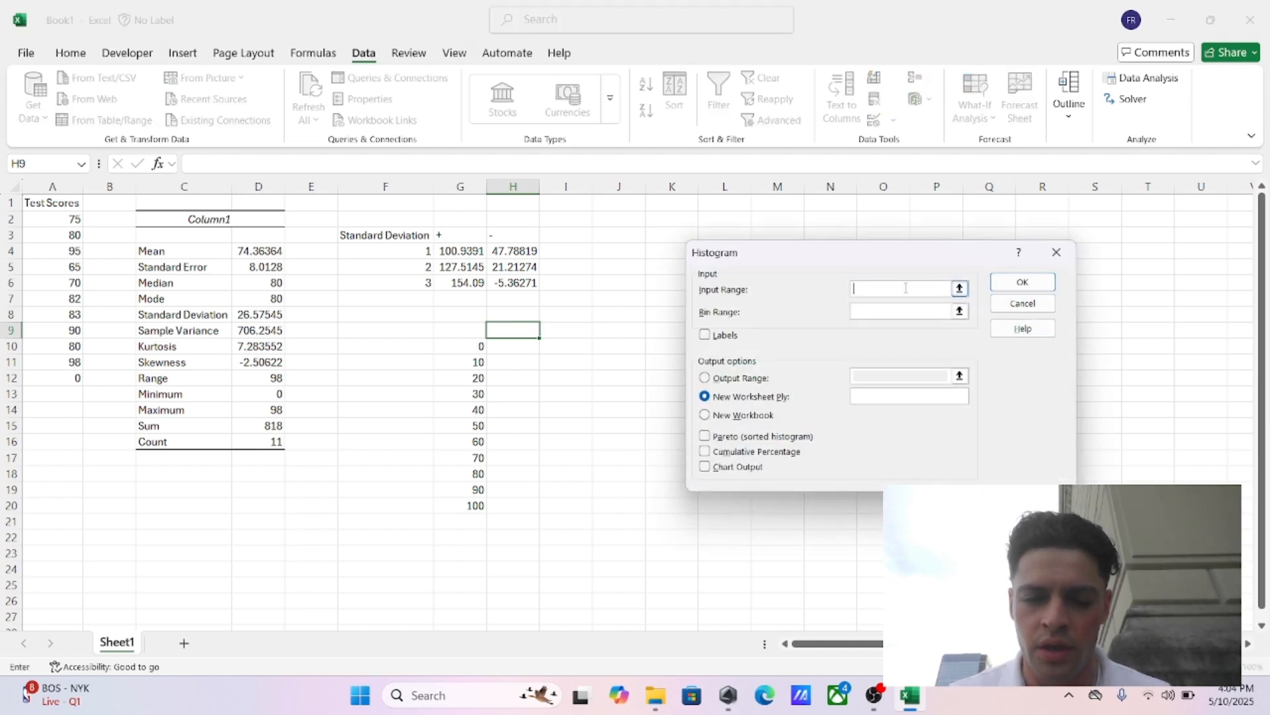
left_click(59, 224)
key("ctrl+shift+Down")
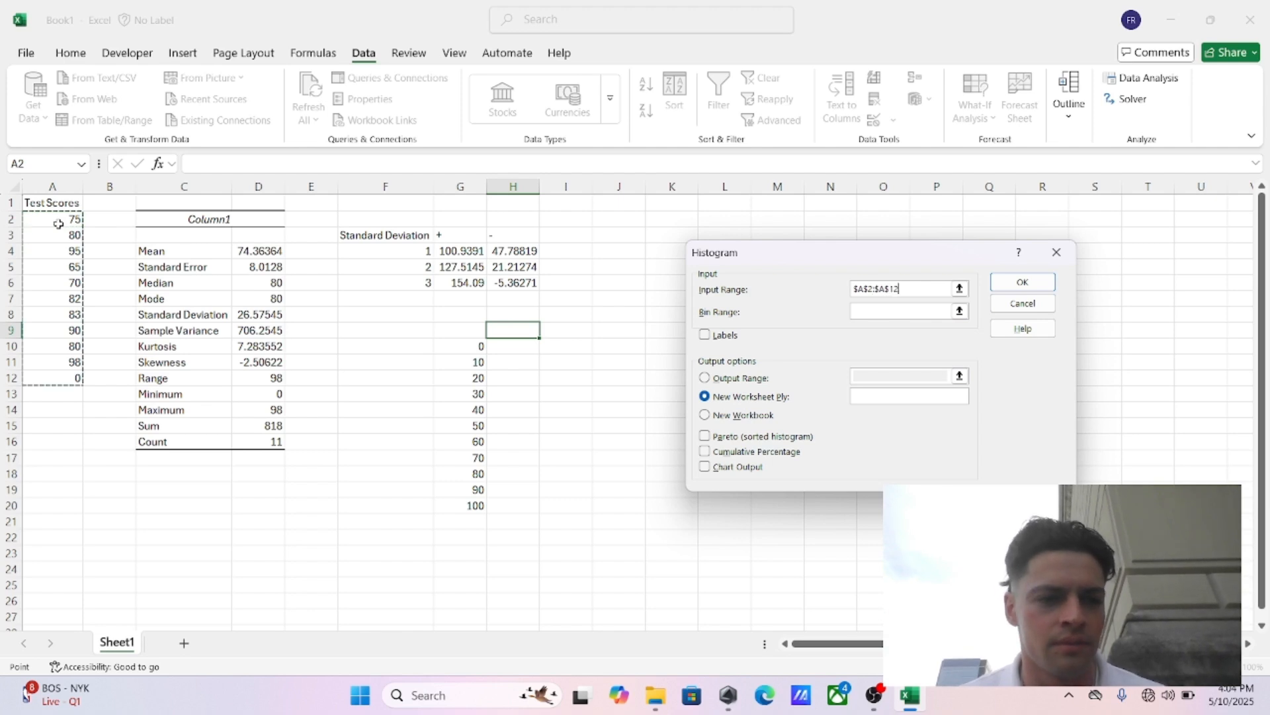
left_click(905, 311)
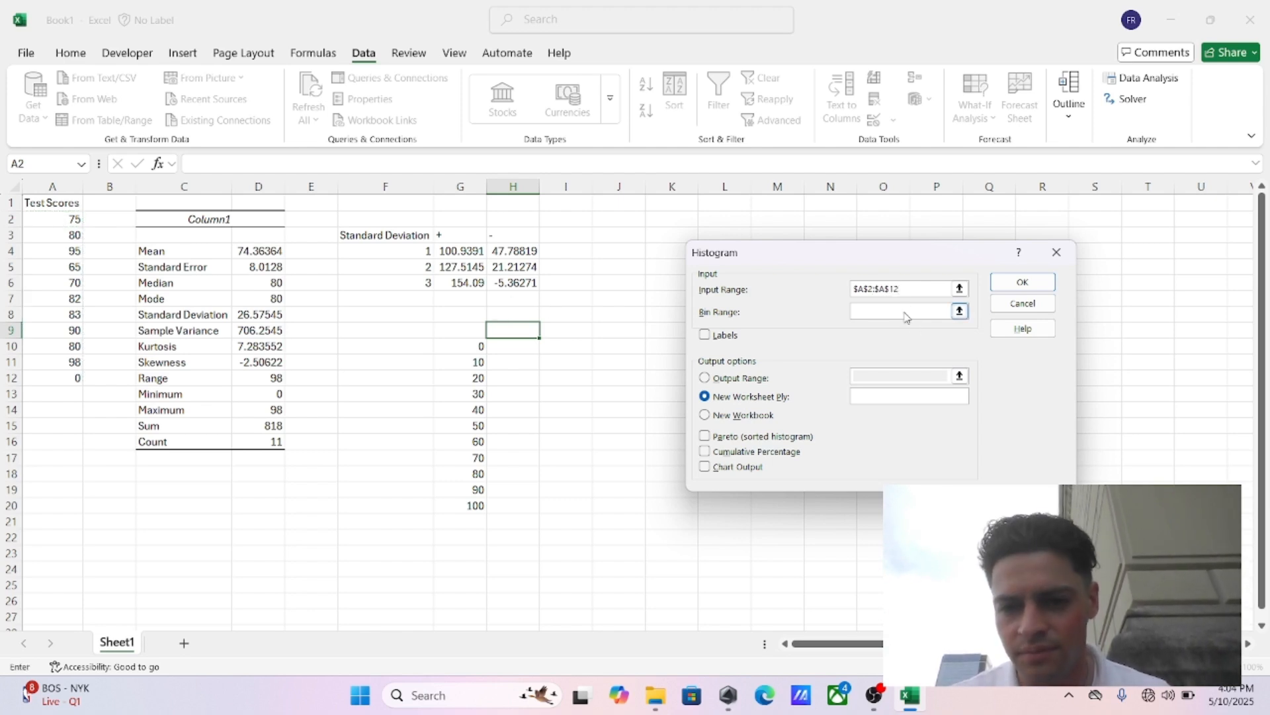
left_click(467, 346)
left_click_drag(468, 345, 471, 505)
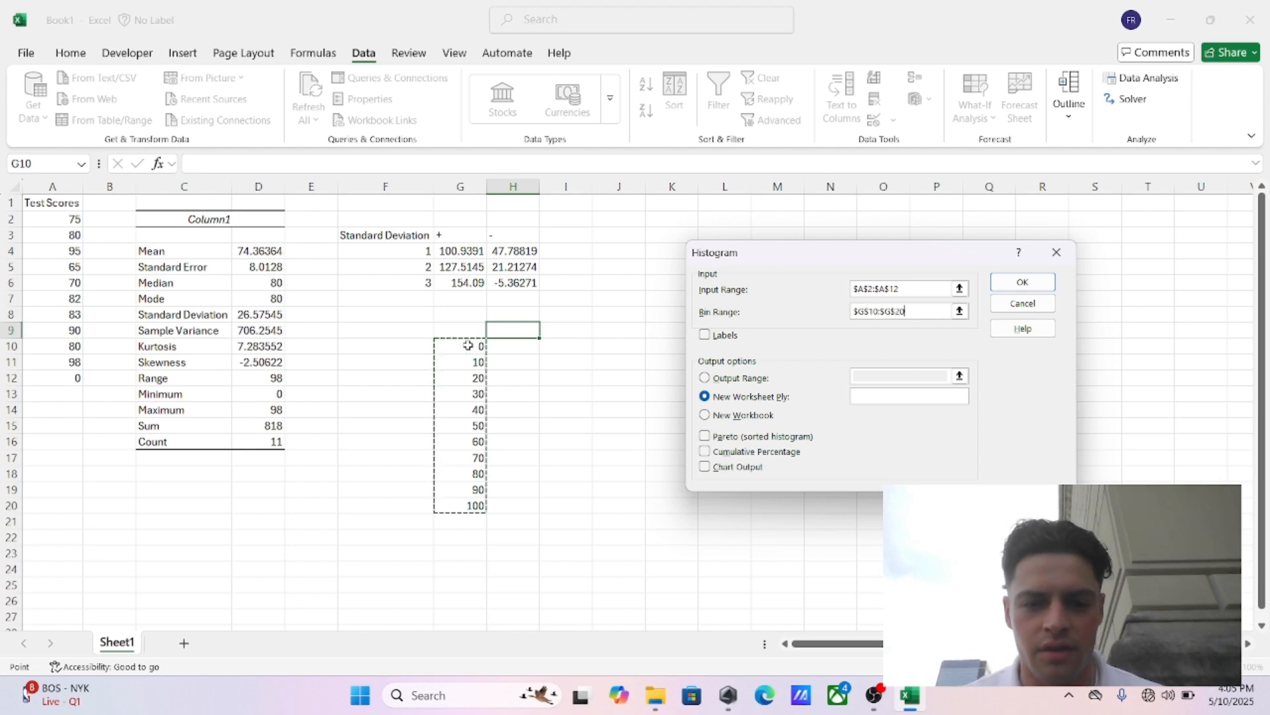
Step: Set the histogram's output range to $I$9 and generate the frequency table
left_click(704, 380)
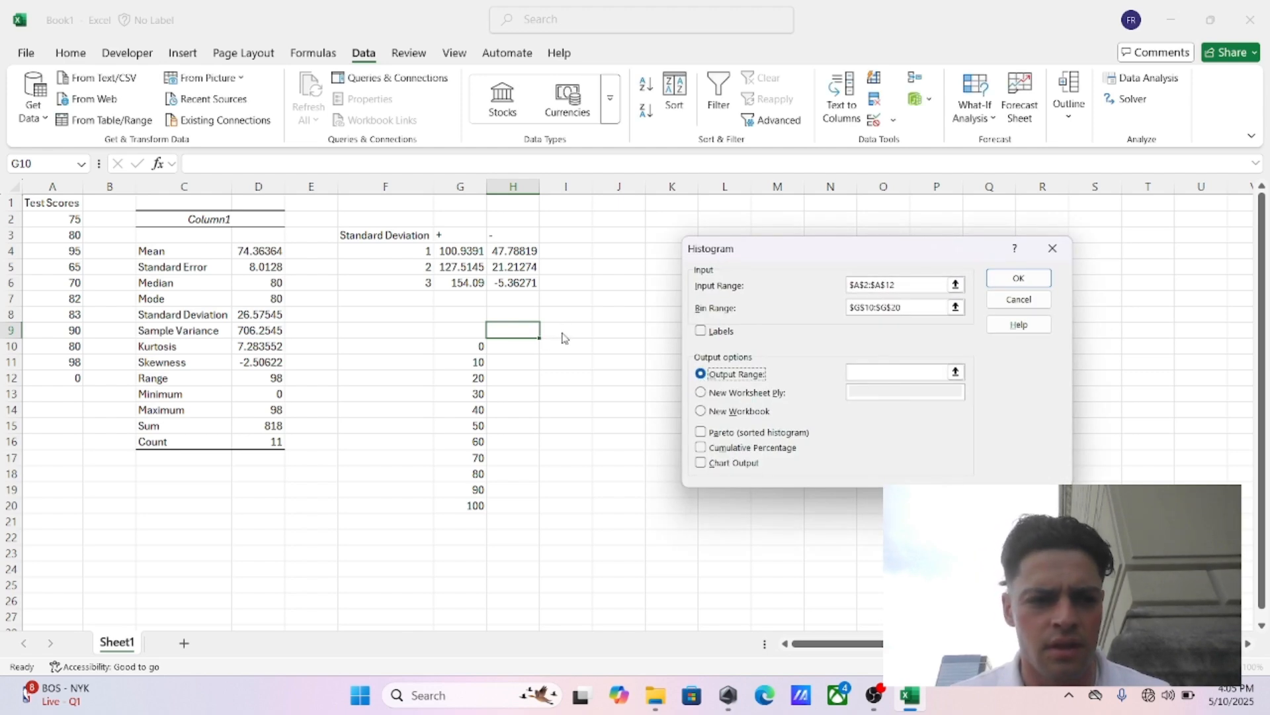
left_click(874, 371)
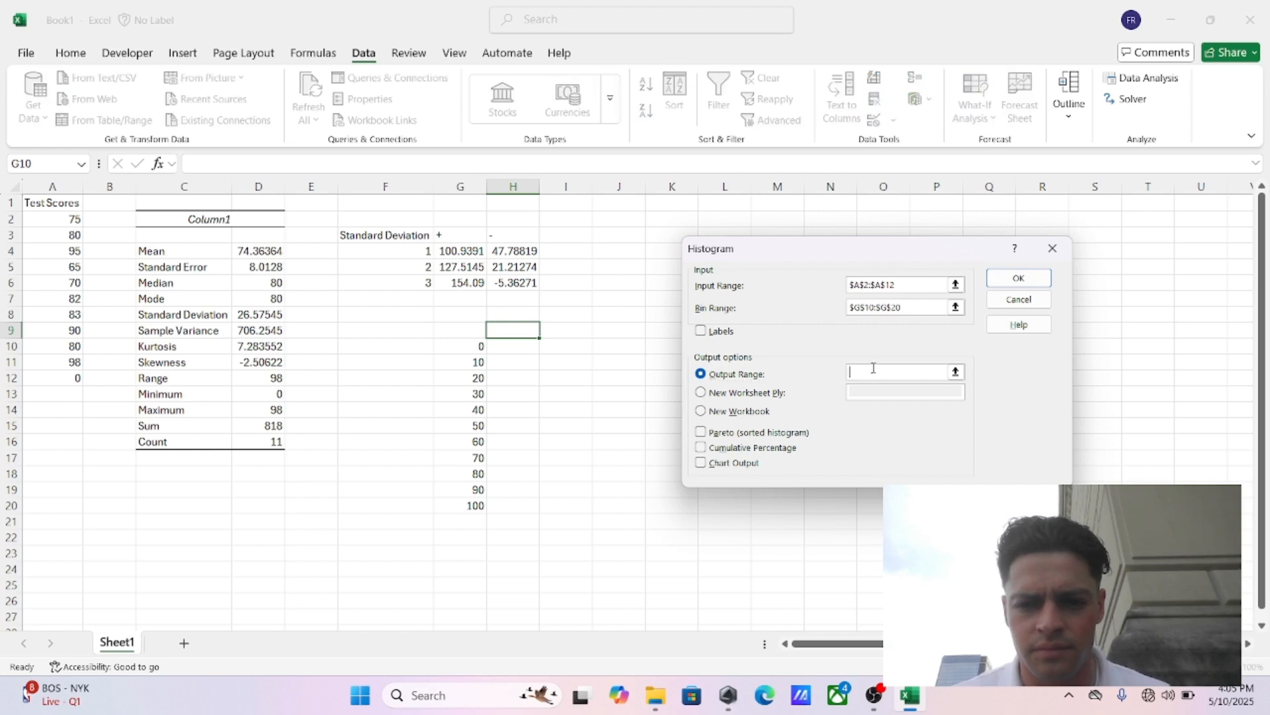
left_click(564, 332)
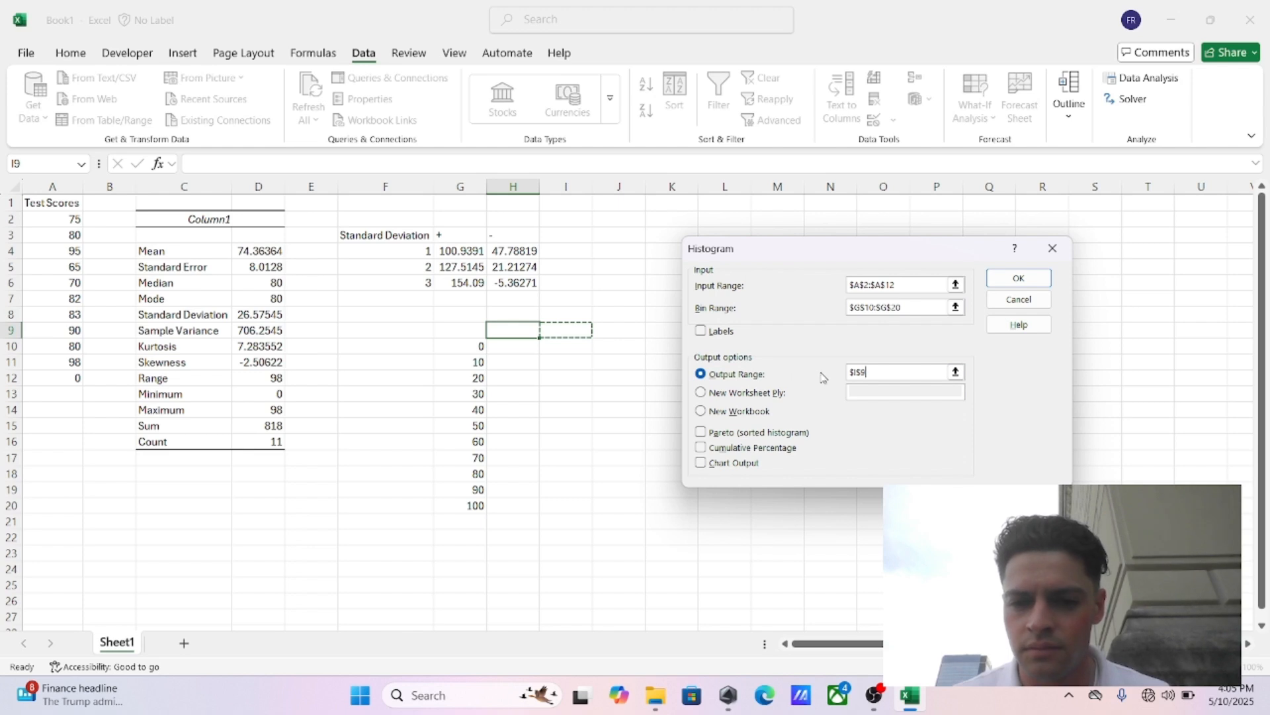
left_click(1017, 284)
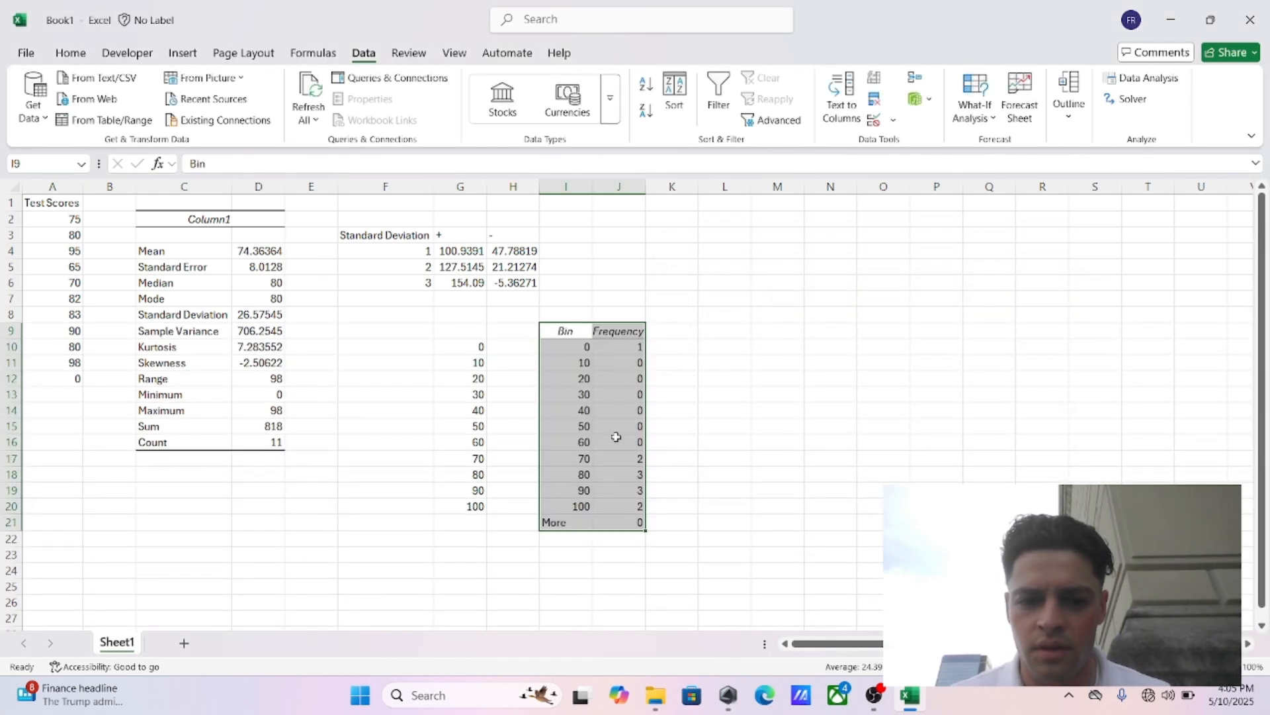
left_click(606, 495)
left_click(615, 523)
left_click(564, 332)
right_click(566, 336)
left_click(565, 332)
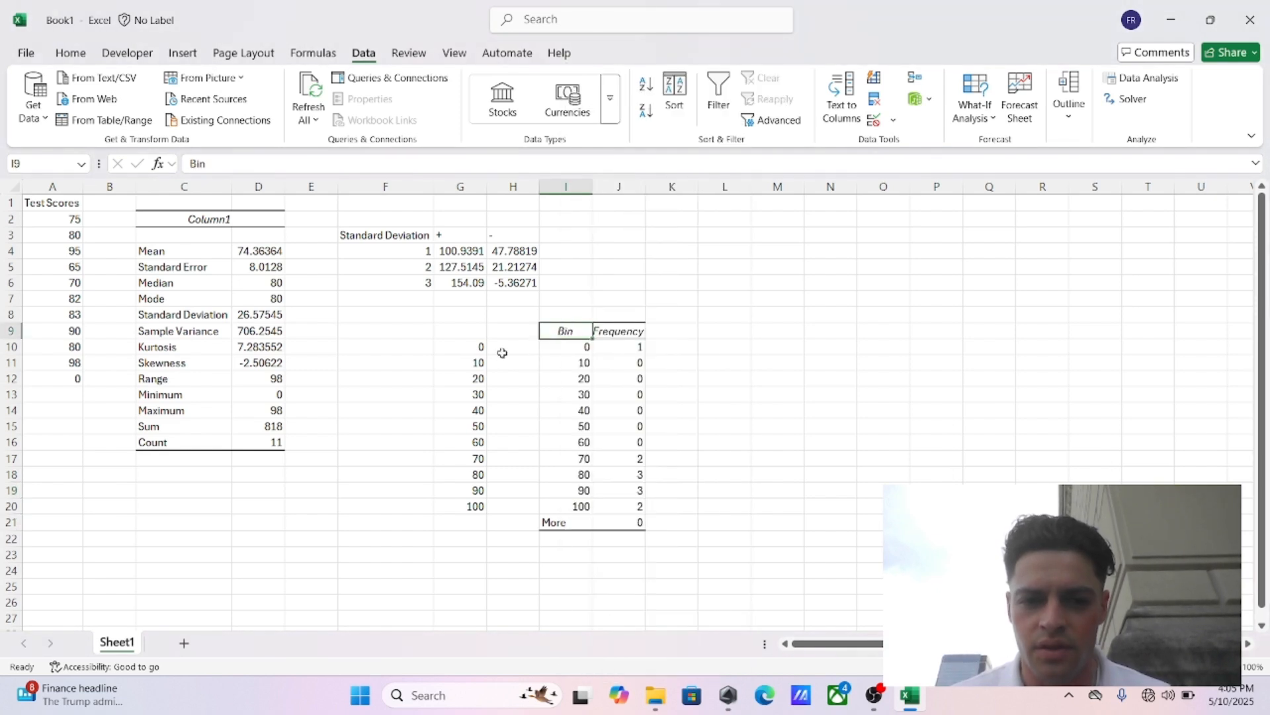
Step: Insert a clustered column chart from the Bin and Frequency table in I9:J21
left_click_drag(564, 329, 606, 533)
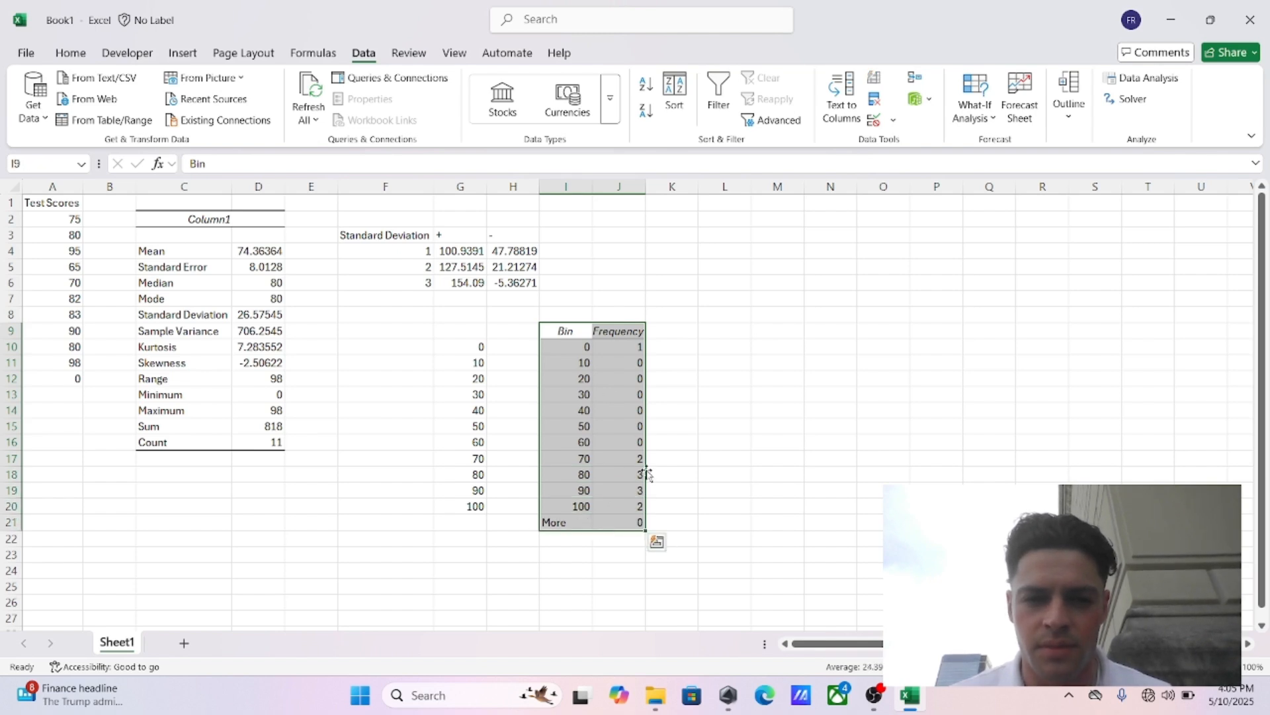
left_click(563, 332)
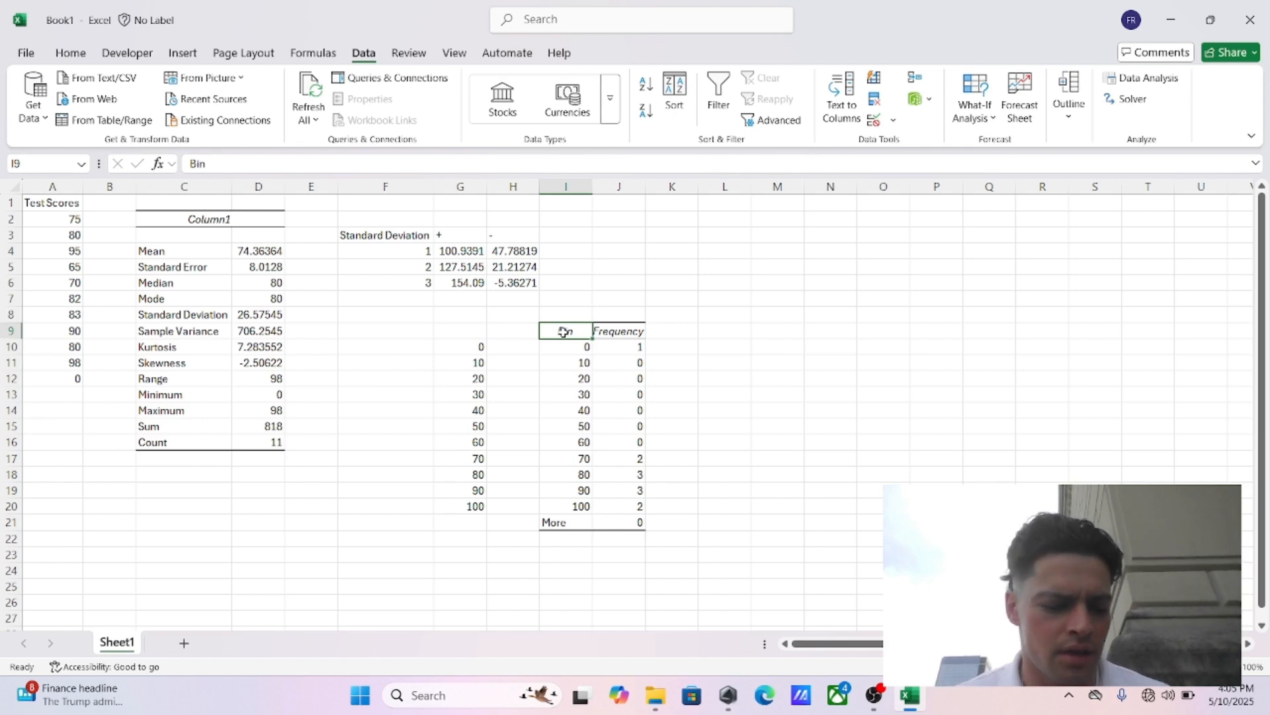
key("ctrl+shift+Down")
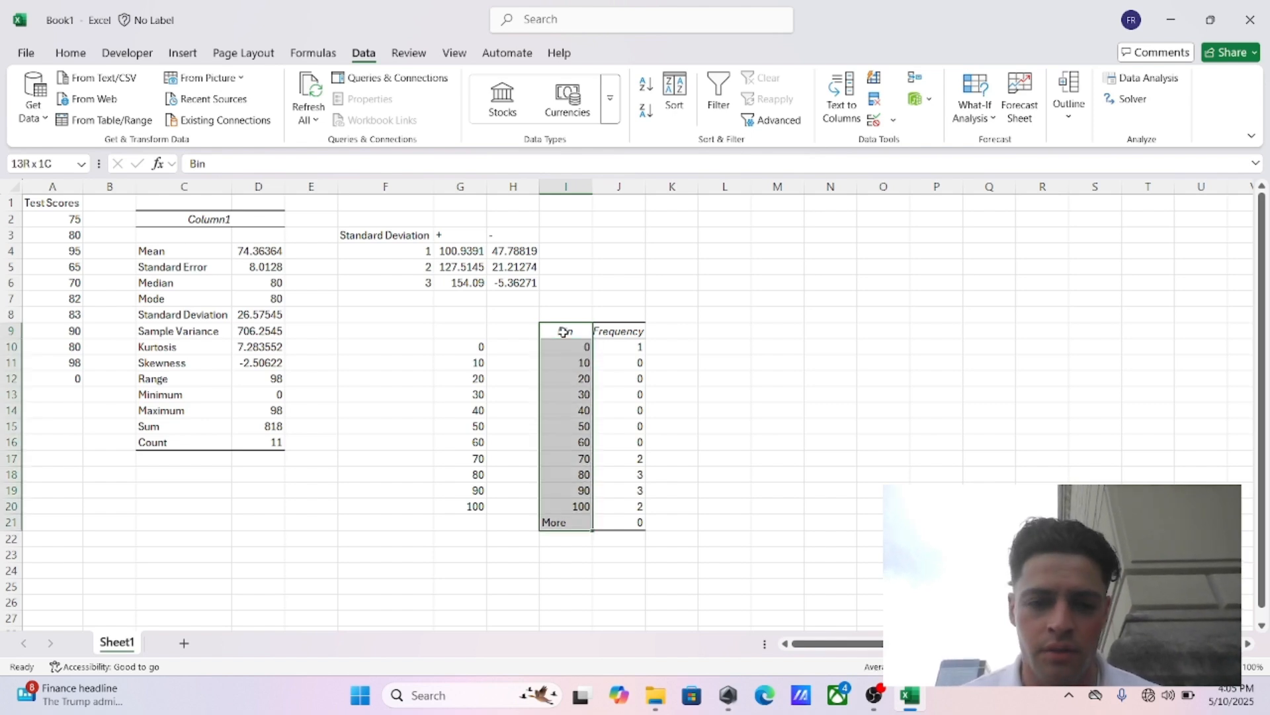
key("shift+Right")
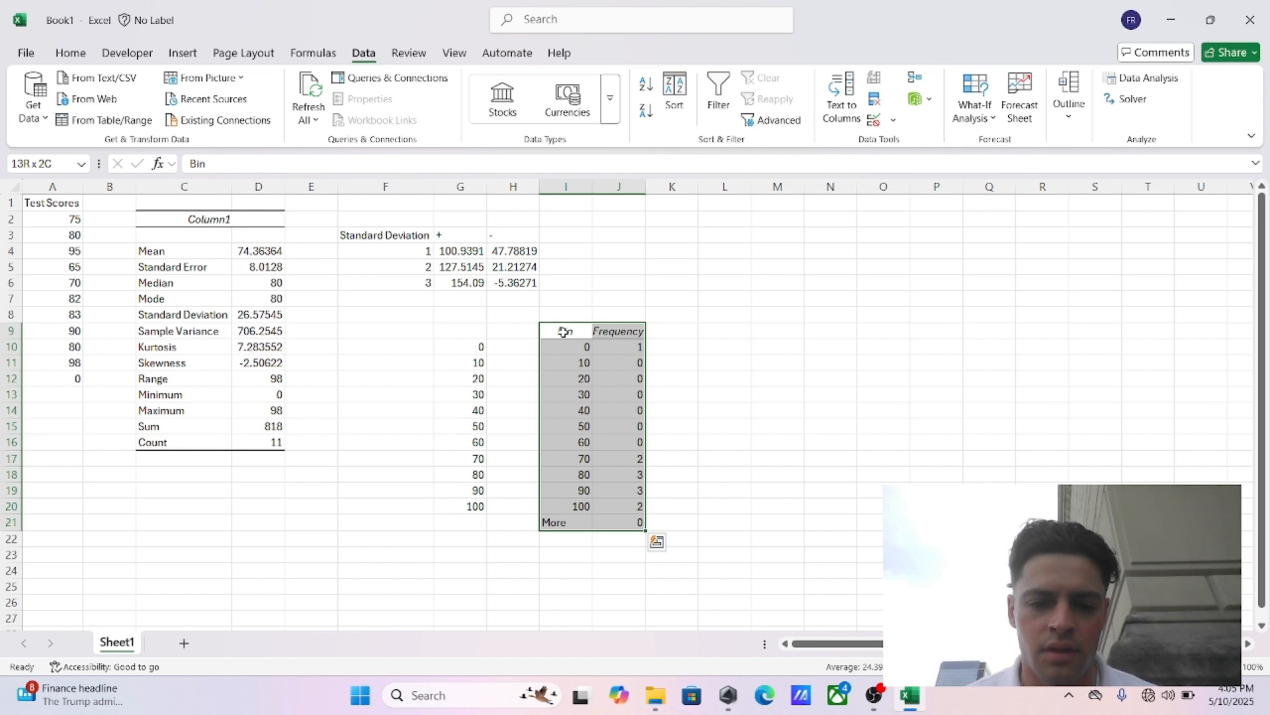
left_click(188, 58)
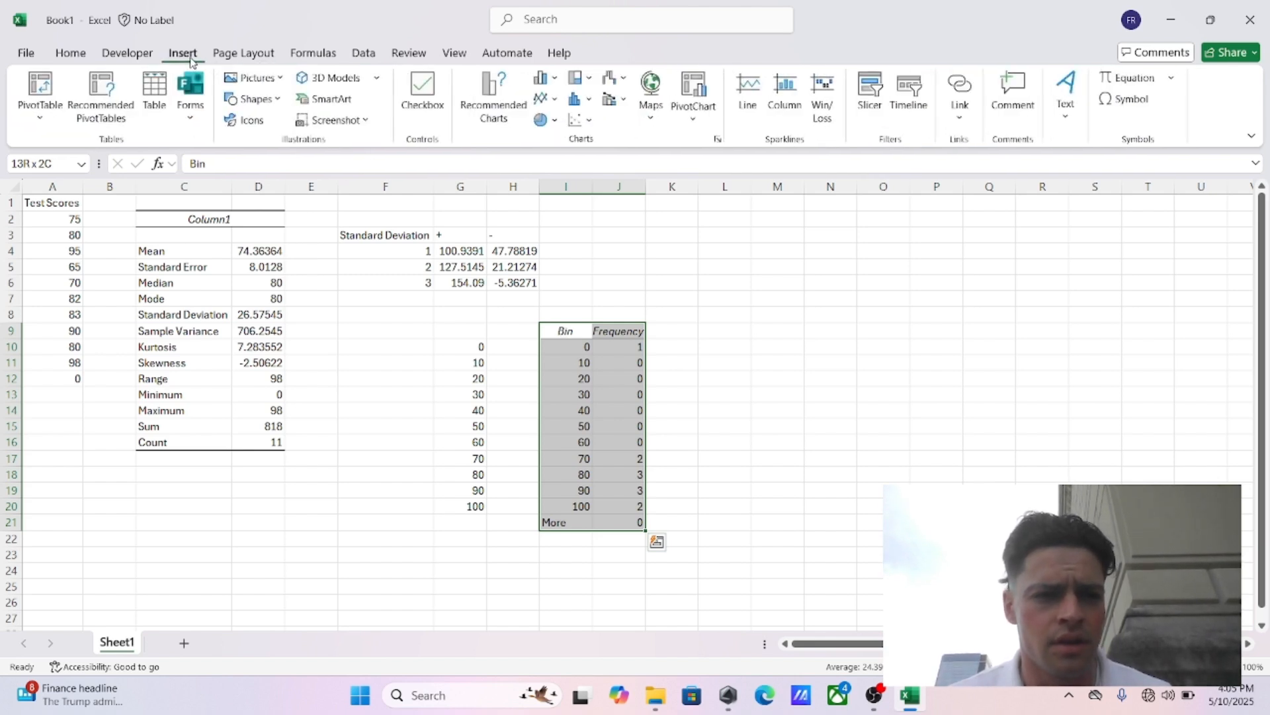
left_click(506, 106)
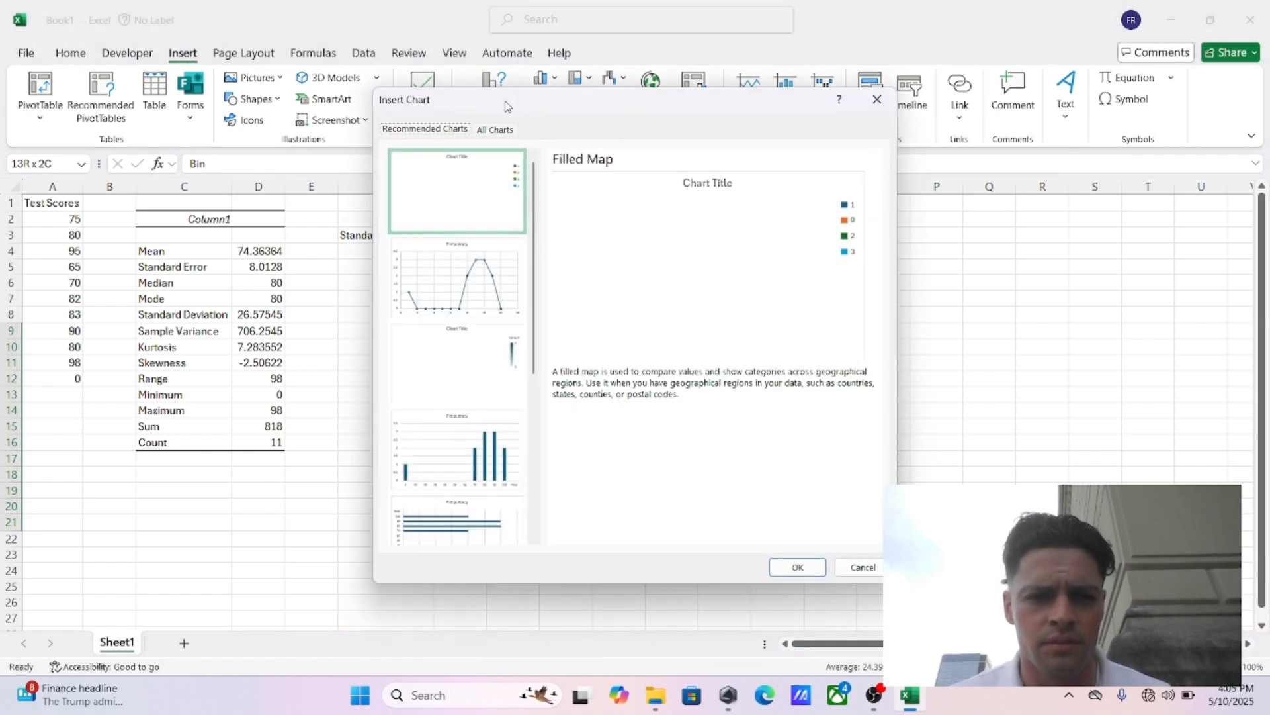
left_click(477, 448)
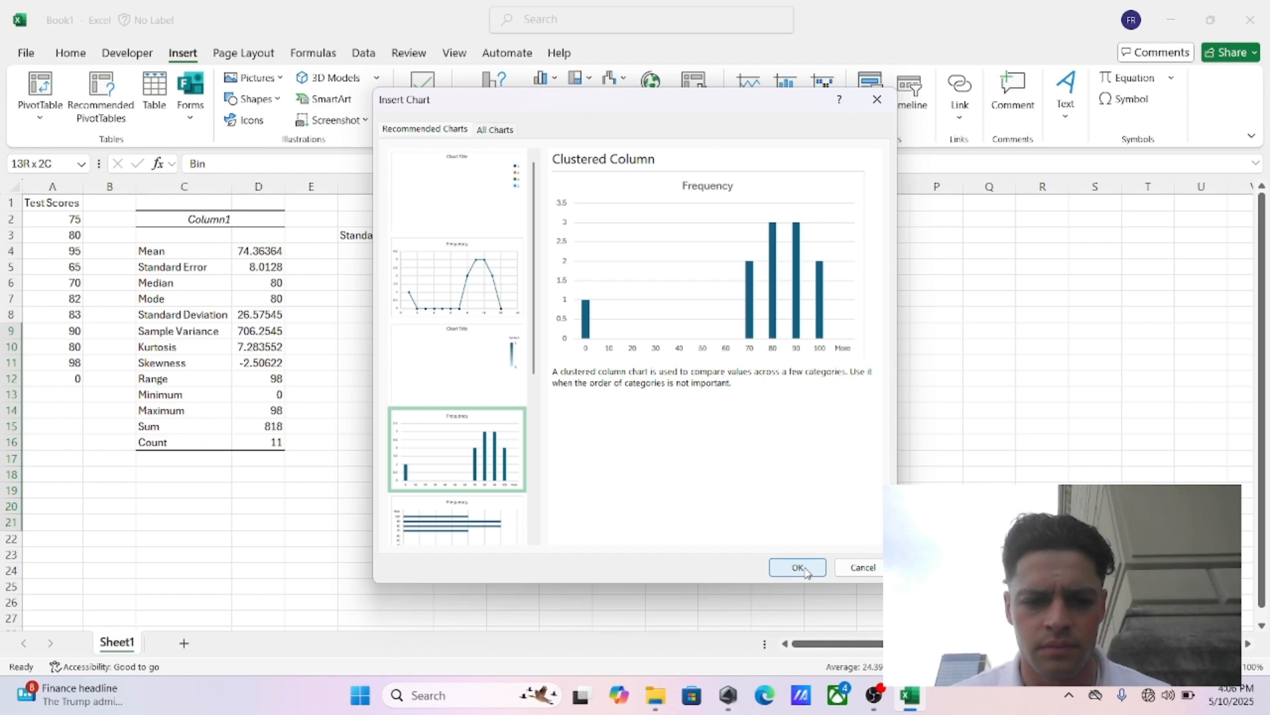
scroll(439, 444, "down", 3)
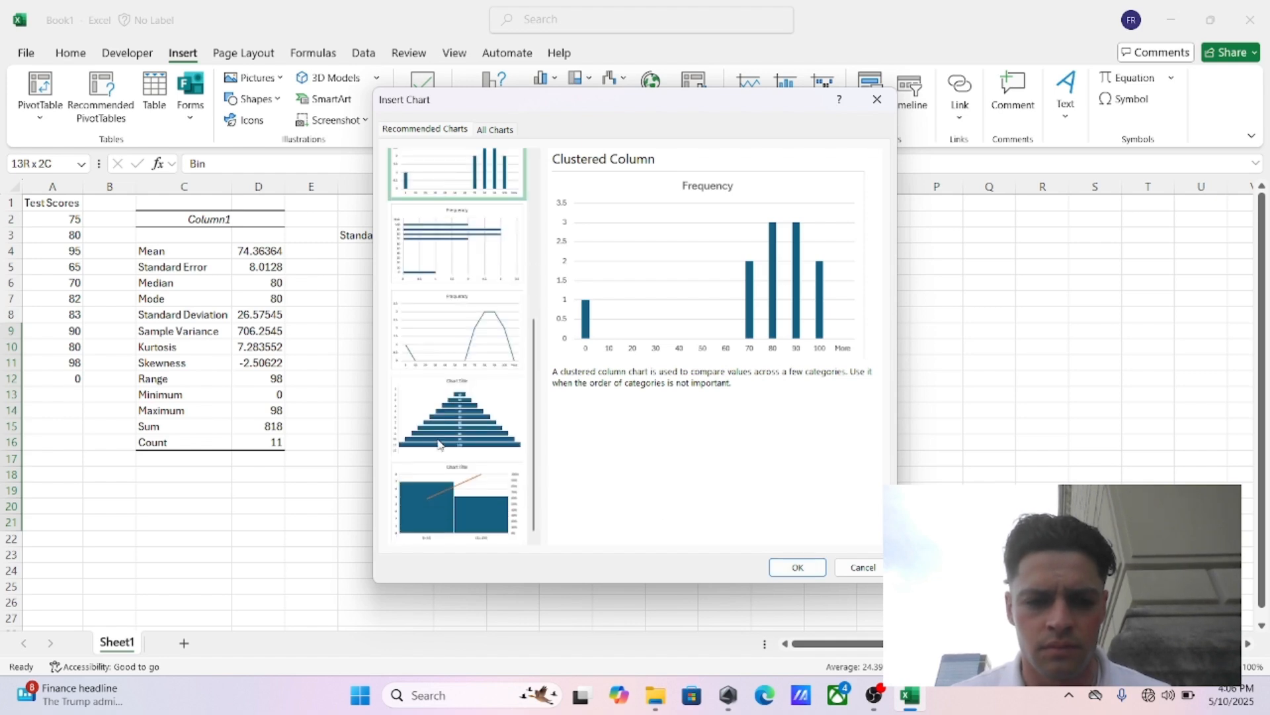
scroll(439, 445, "up", 3)
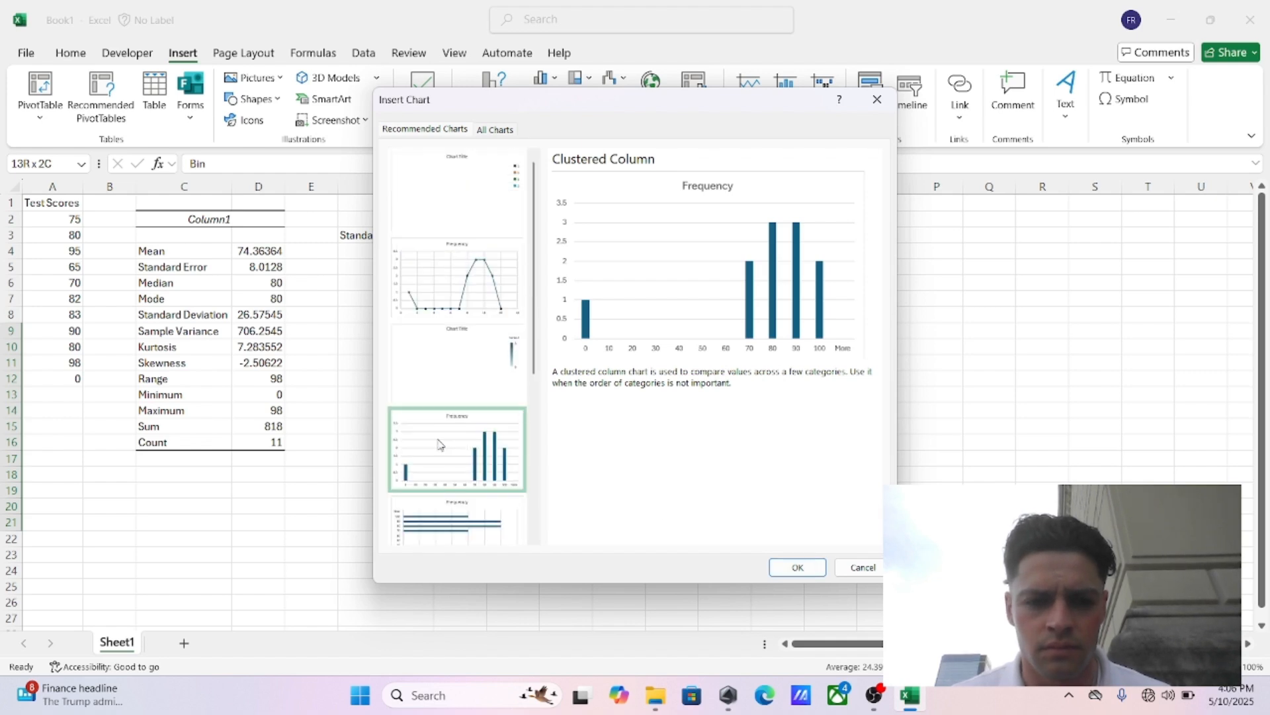
left_click(798, 567)
Step: Move the Frequency chart beside the bin table and enlarge it to span about columns K to T and rows 3 to 22
left_click_drag(731, 310, 965, 229)
left_click_drag(1067, 451, 1164, 529)
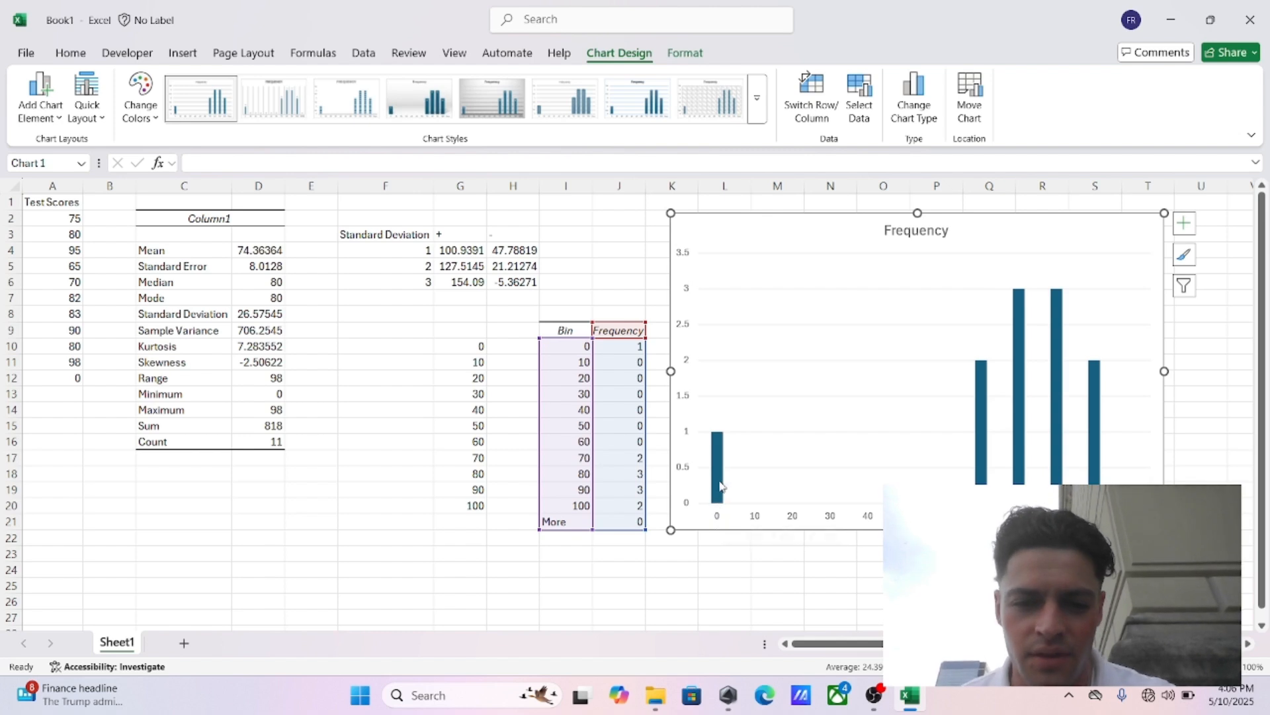
left_click(718, 450)
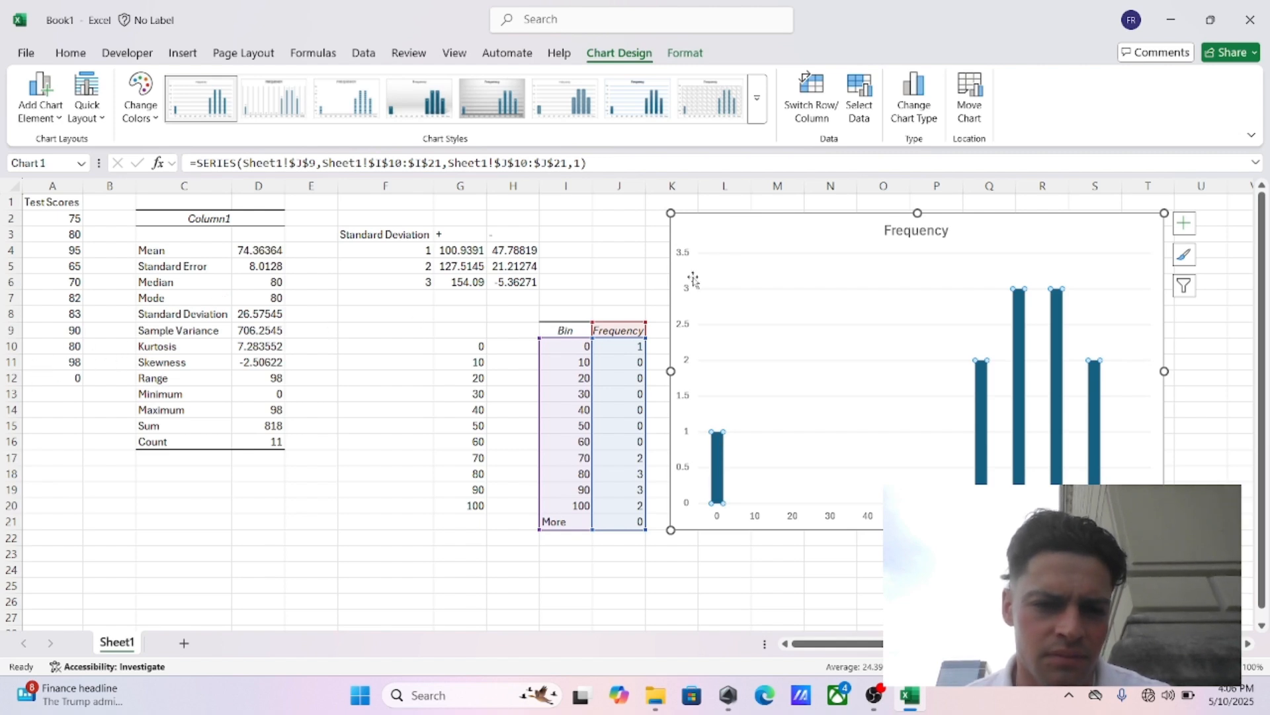
mouse_move(770, 239)
left_mouse_down()
mouse_move(778, 311)
mouse_move(766, 252)
left_mouse_up()
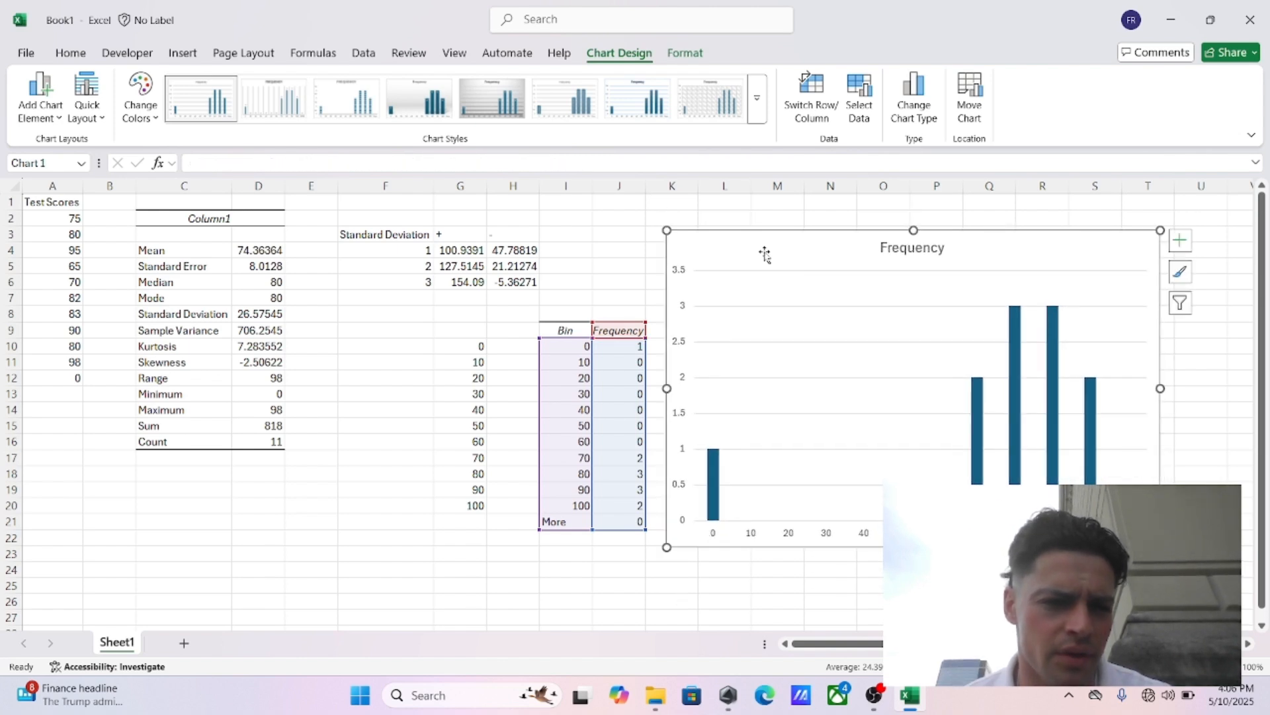
Step: Examine the kurtosis in D10 and the sample variance in D9 alongside the frequency chart
left_click(259, 351)
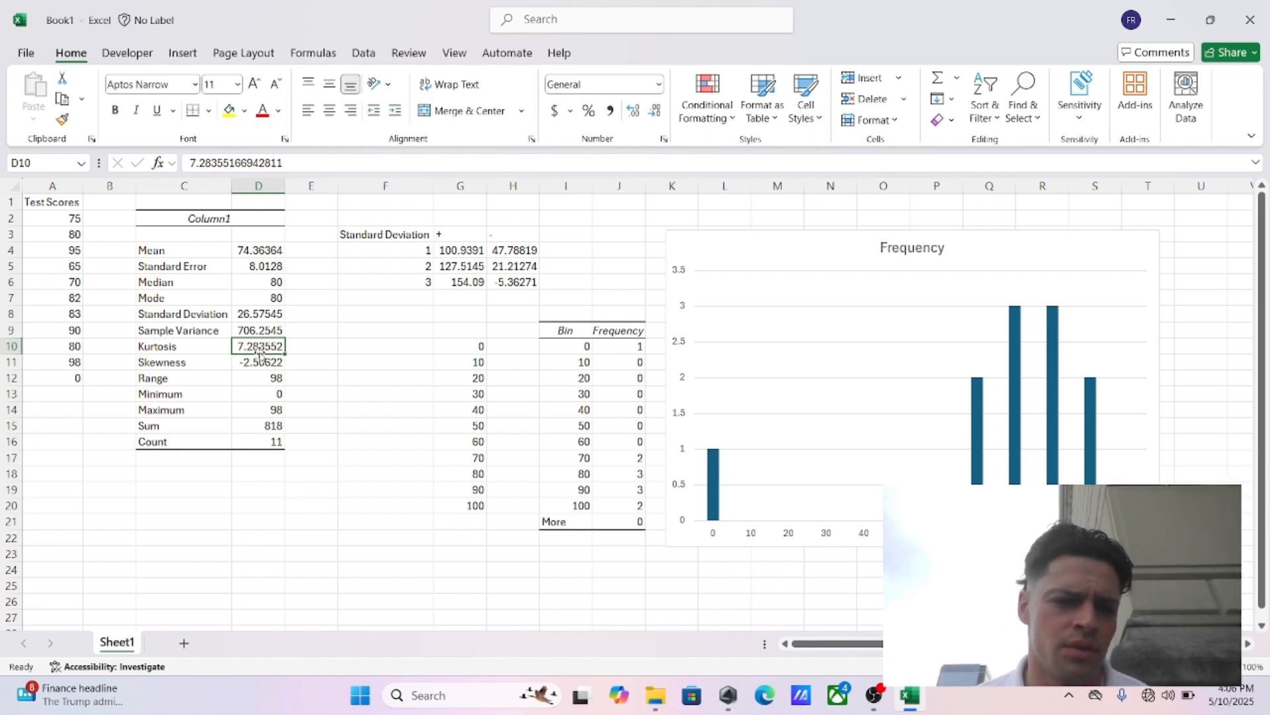
key("Up")
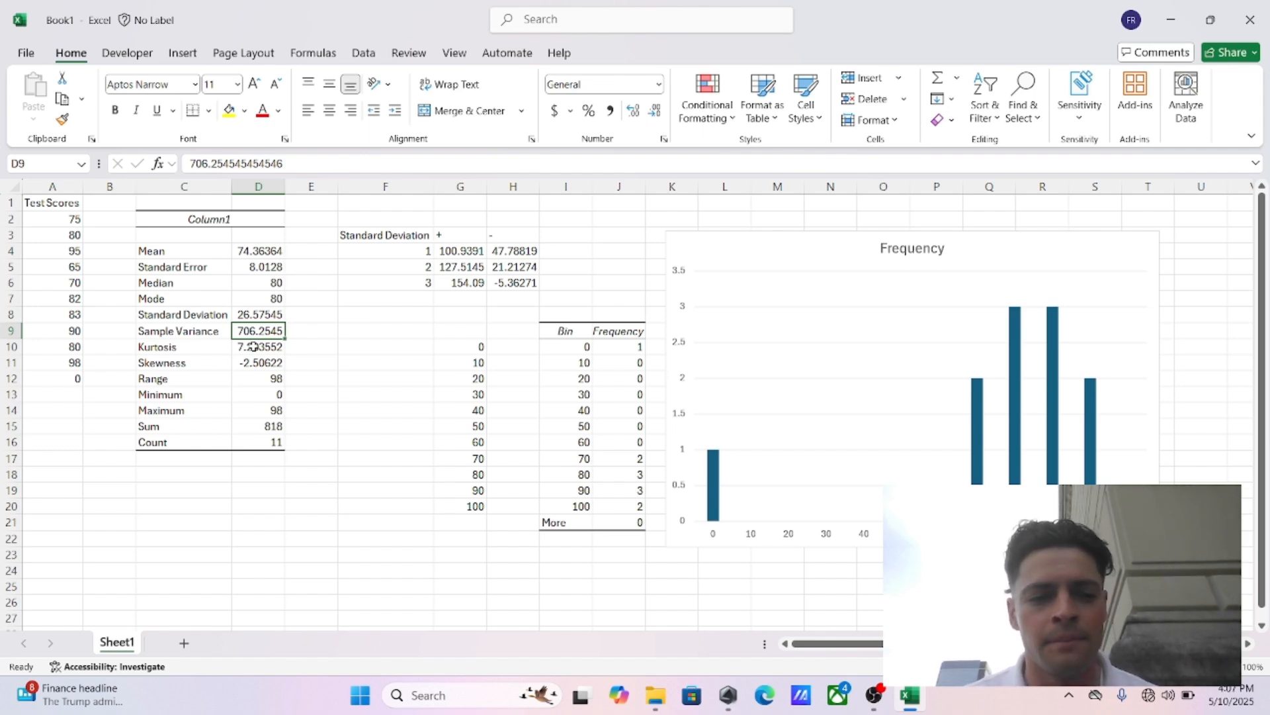
left_click(253, 346)
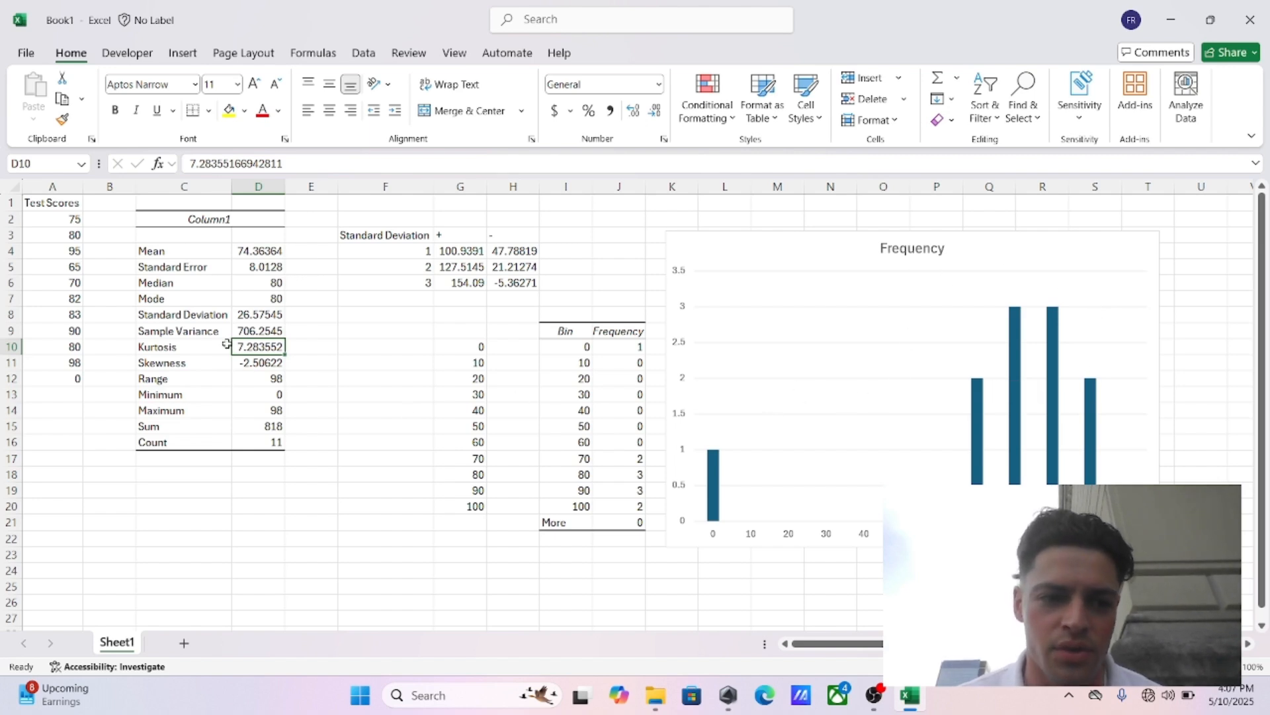
Step: Examine the skewness, range, minimum, maximum, sum and count in D11:D16 against the test scores in A2:A12 and the frequency chart
mouse_move(711, 474)
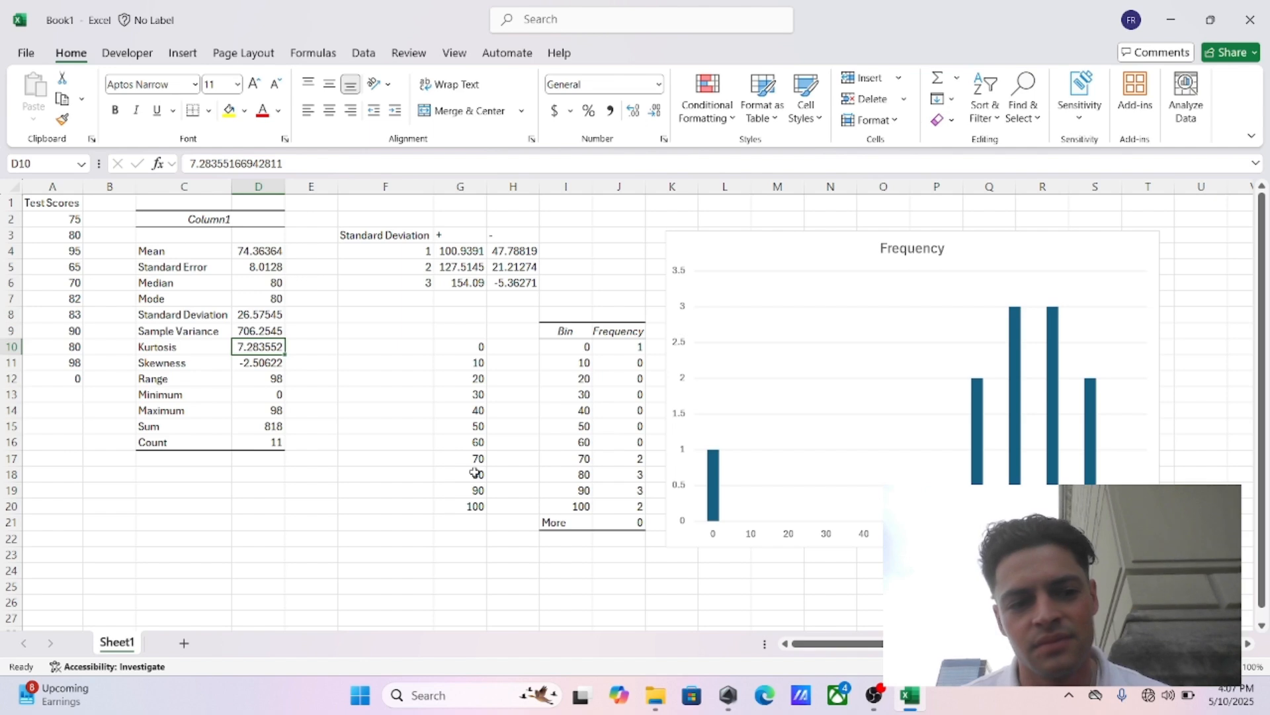
left_click(264, 364)
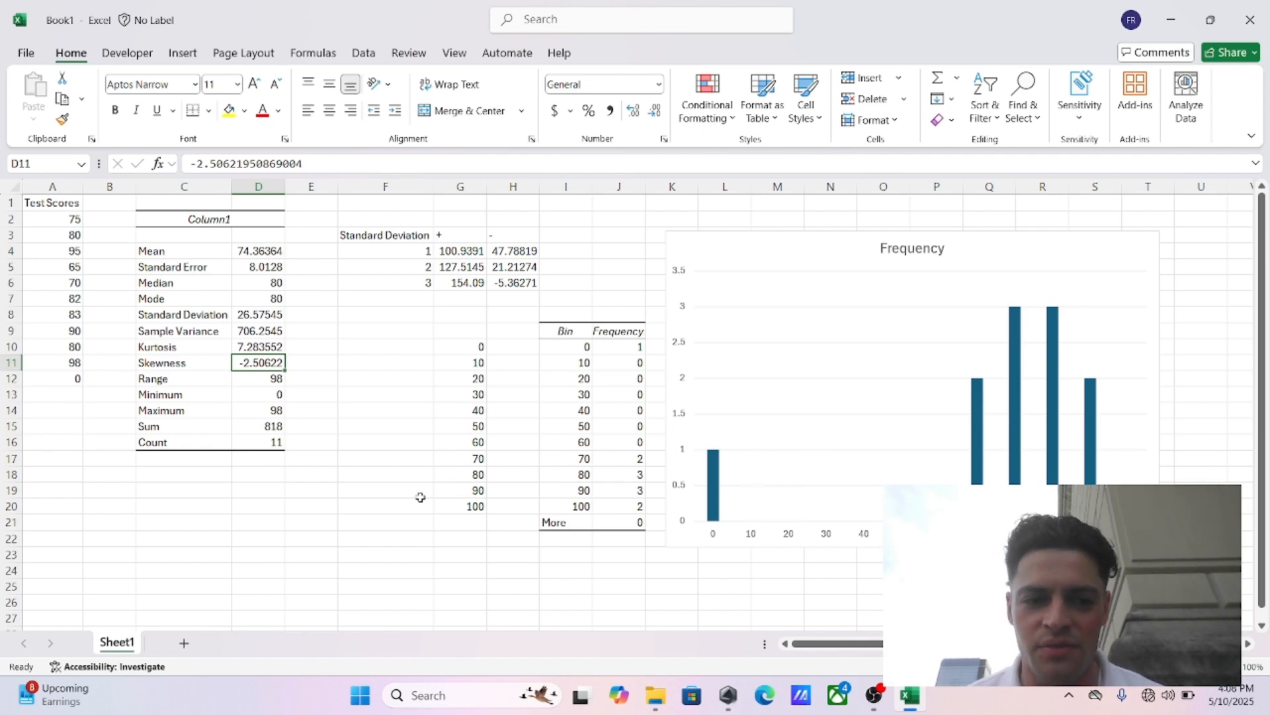
left_click(247, 382)
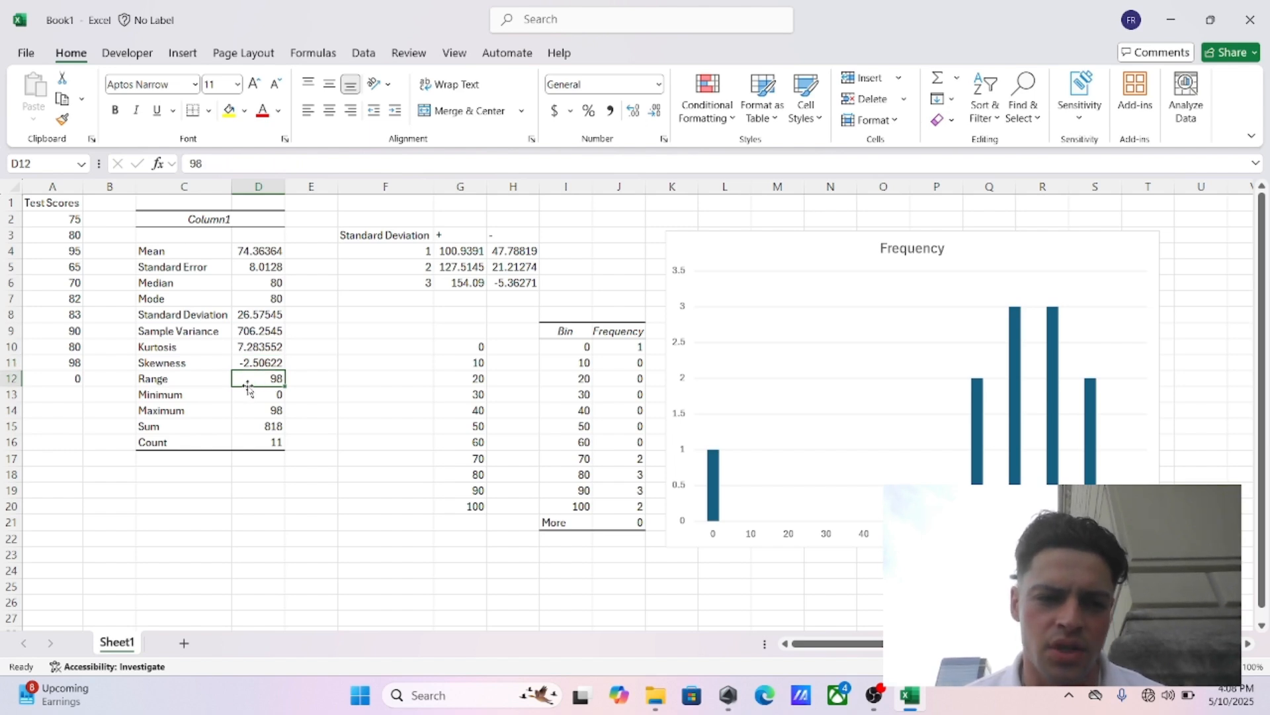
left_click(256, 410)
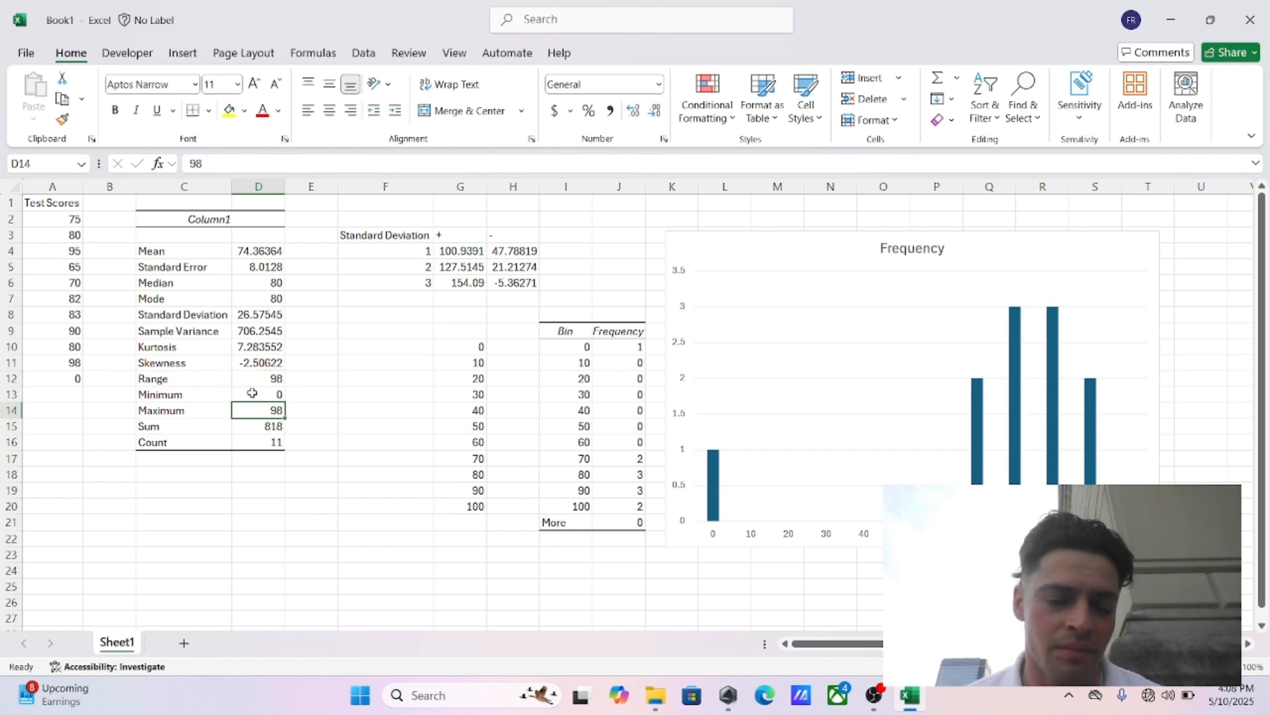
left_click(252, 394)
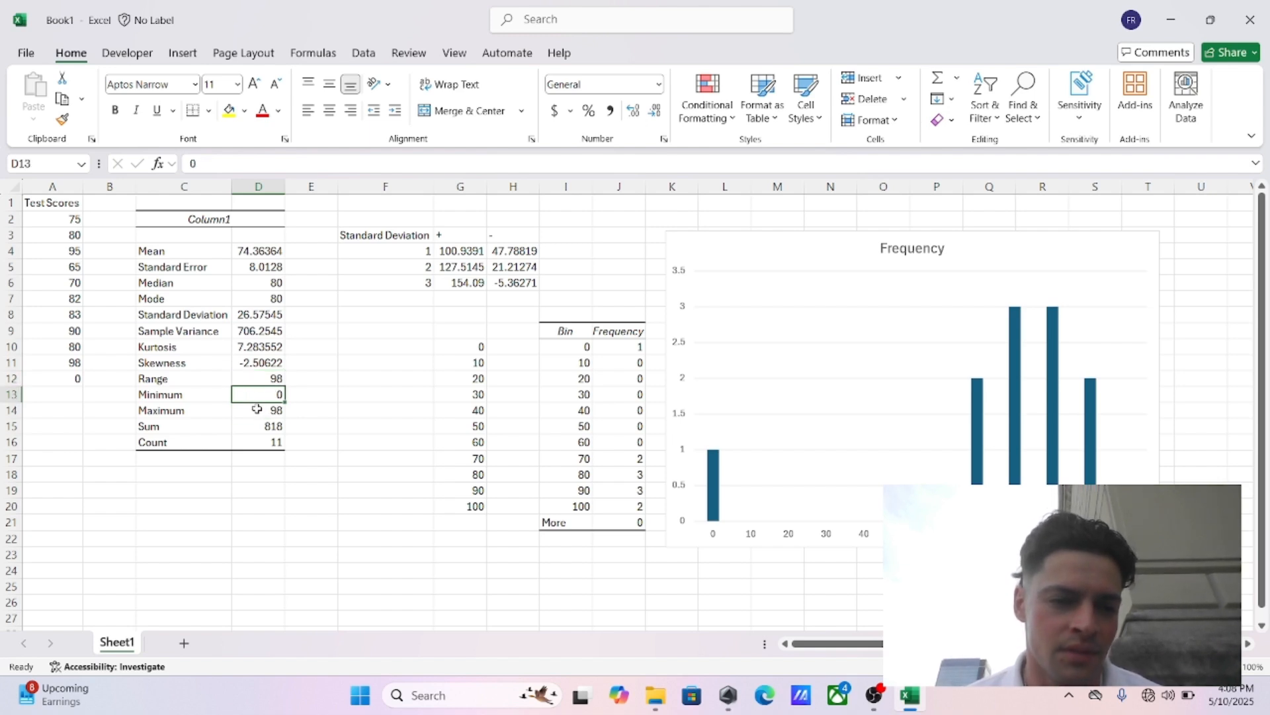
left_click(258, 412)
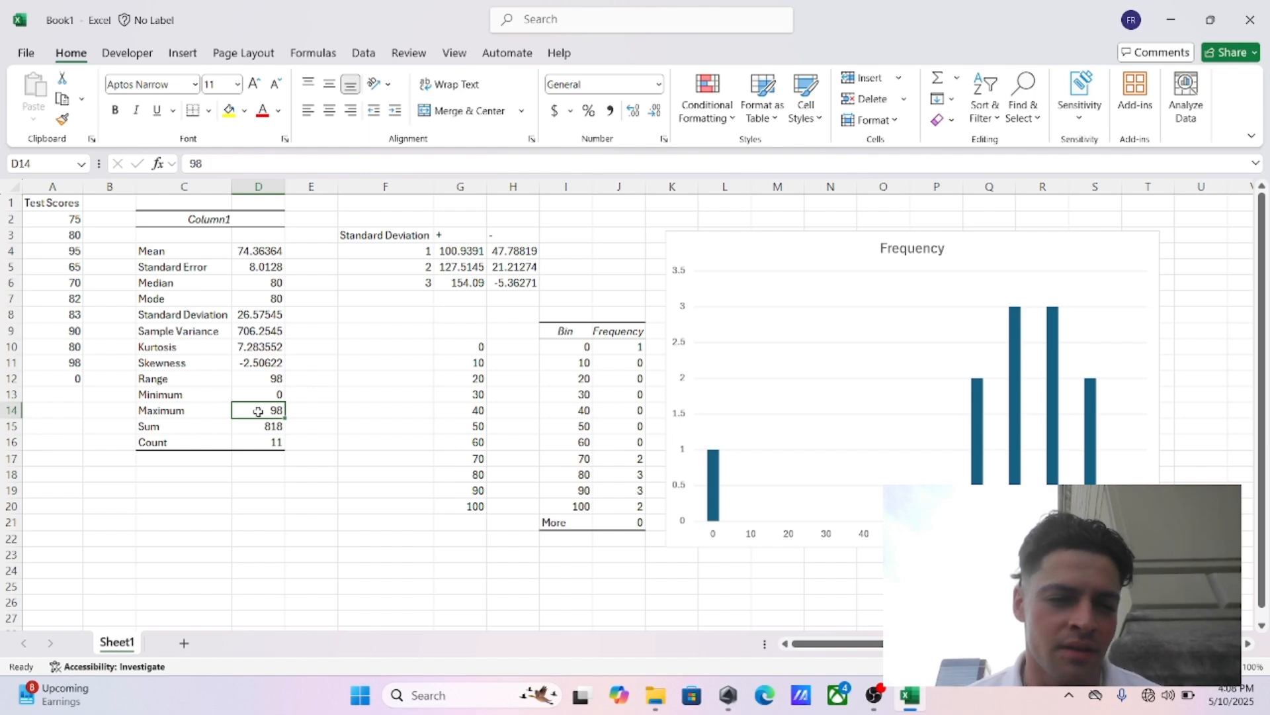
left_click(252, 393)
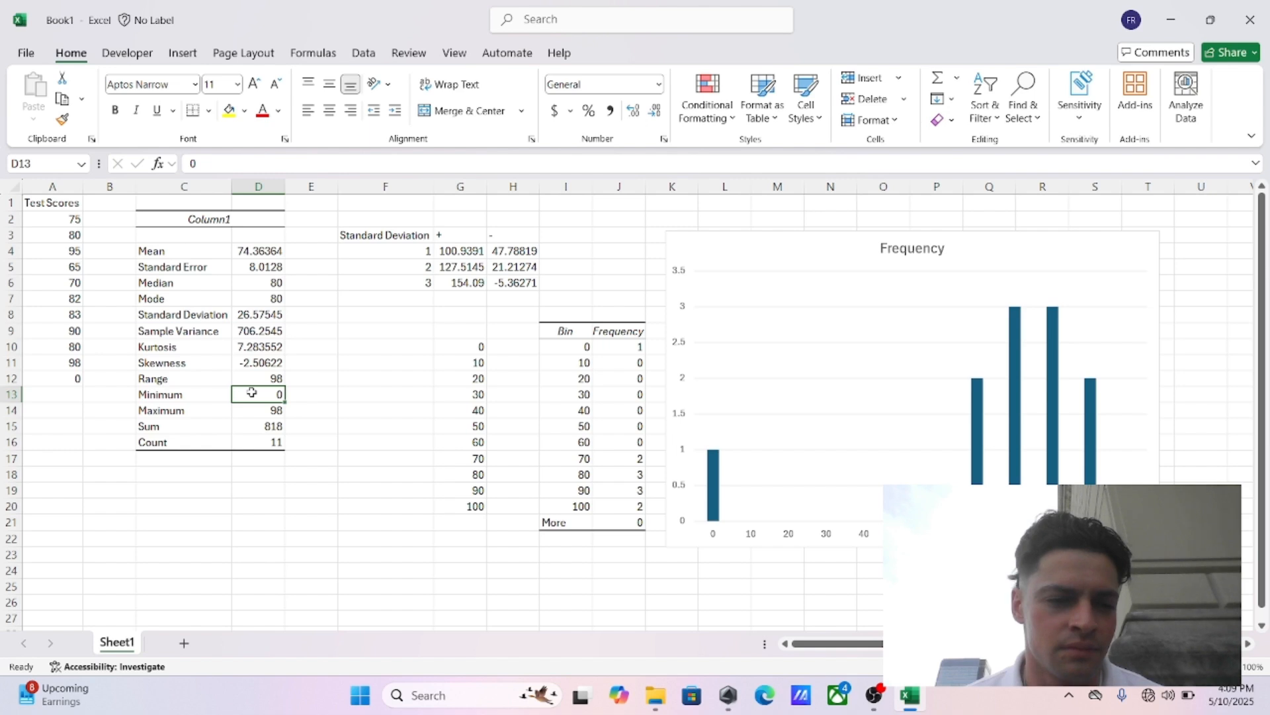
left_click(250, 429)
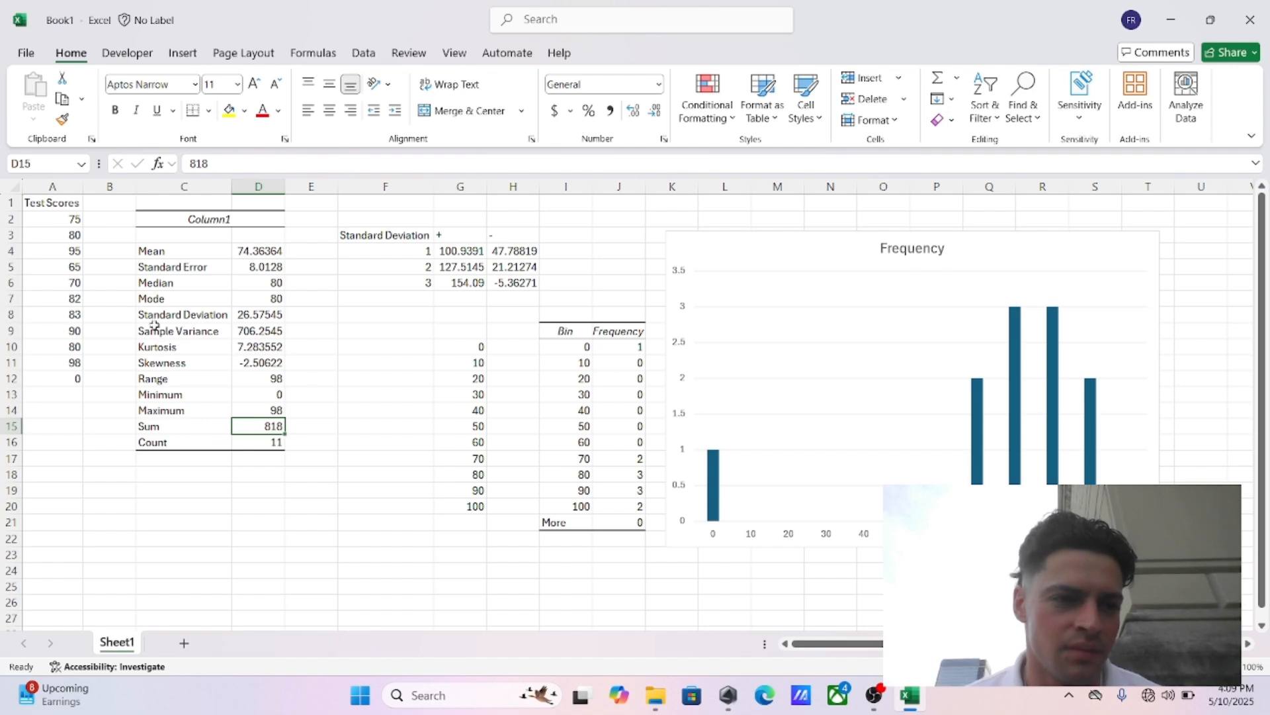
left_click_drag(41, 219, 45, 373)
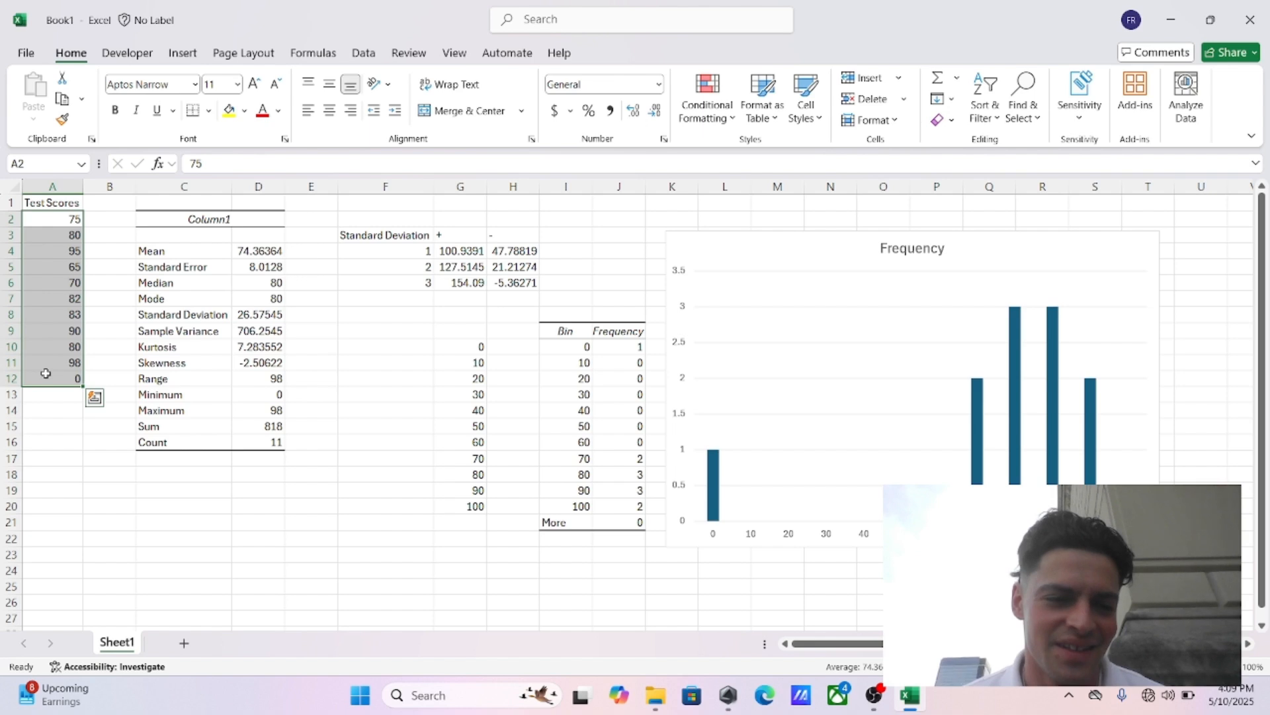
left_click(272, 443)
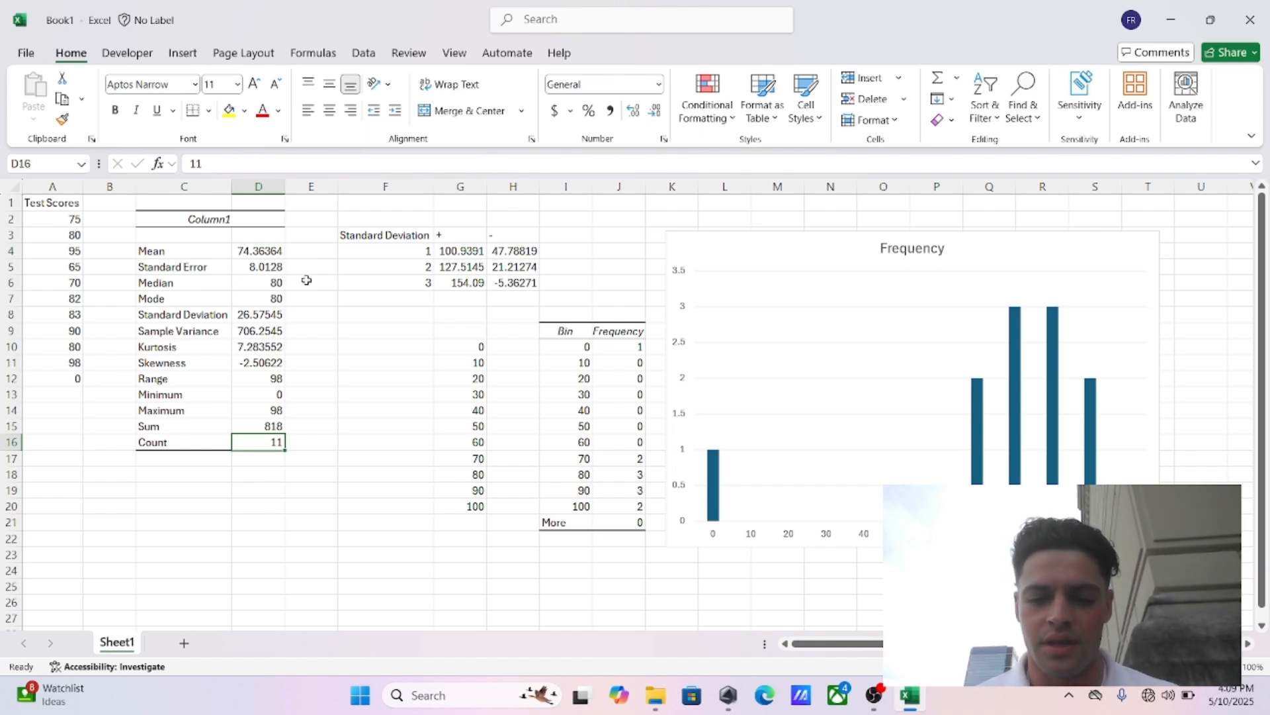
Step: Switch to Microsoft Edge, dismiss the recommended settings prompt, and search for "historical data spy" in a new tab
left_click(765, 695)
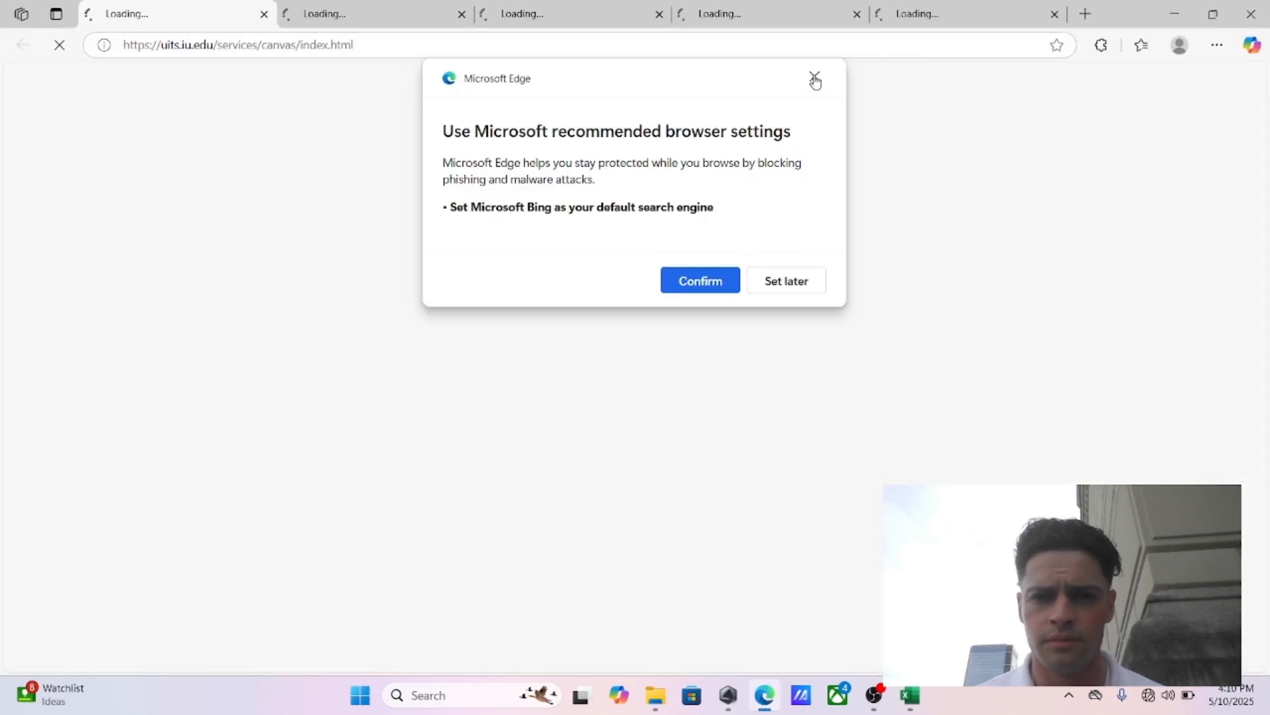
left_click(815, 78)
left_click(1087, 14)
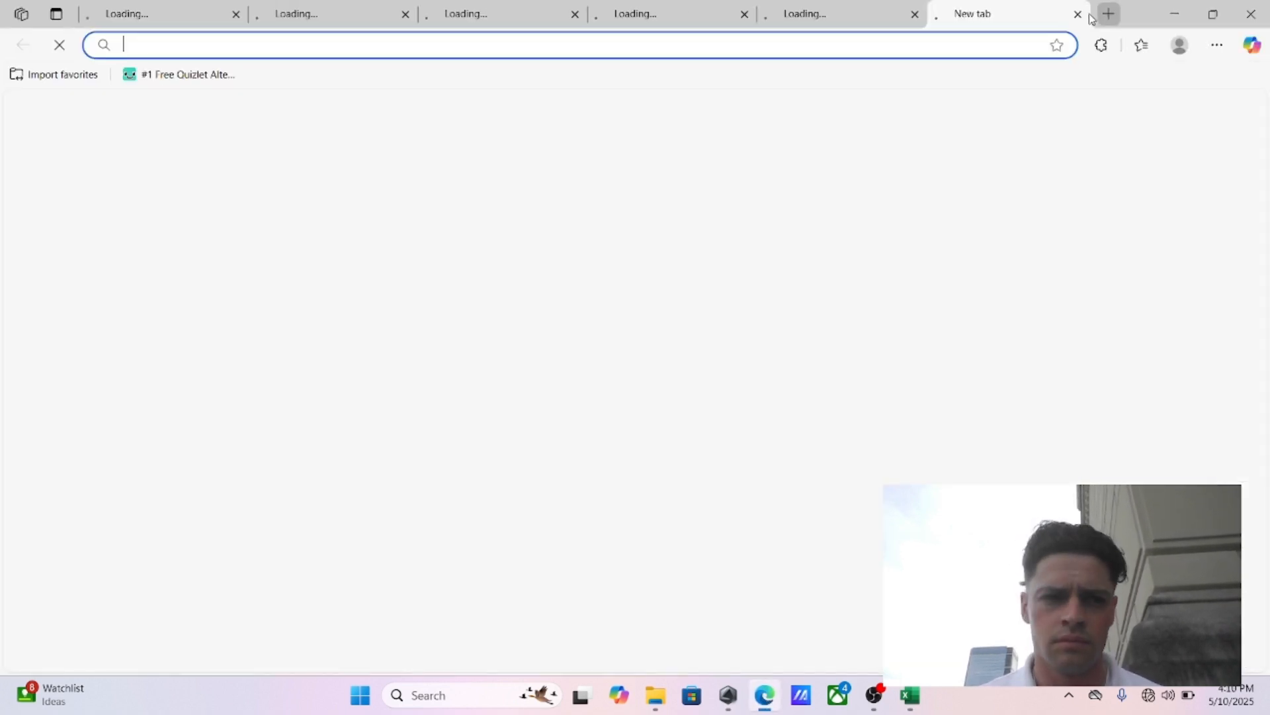
type("histor")
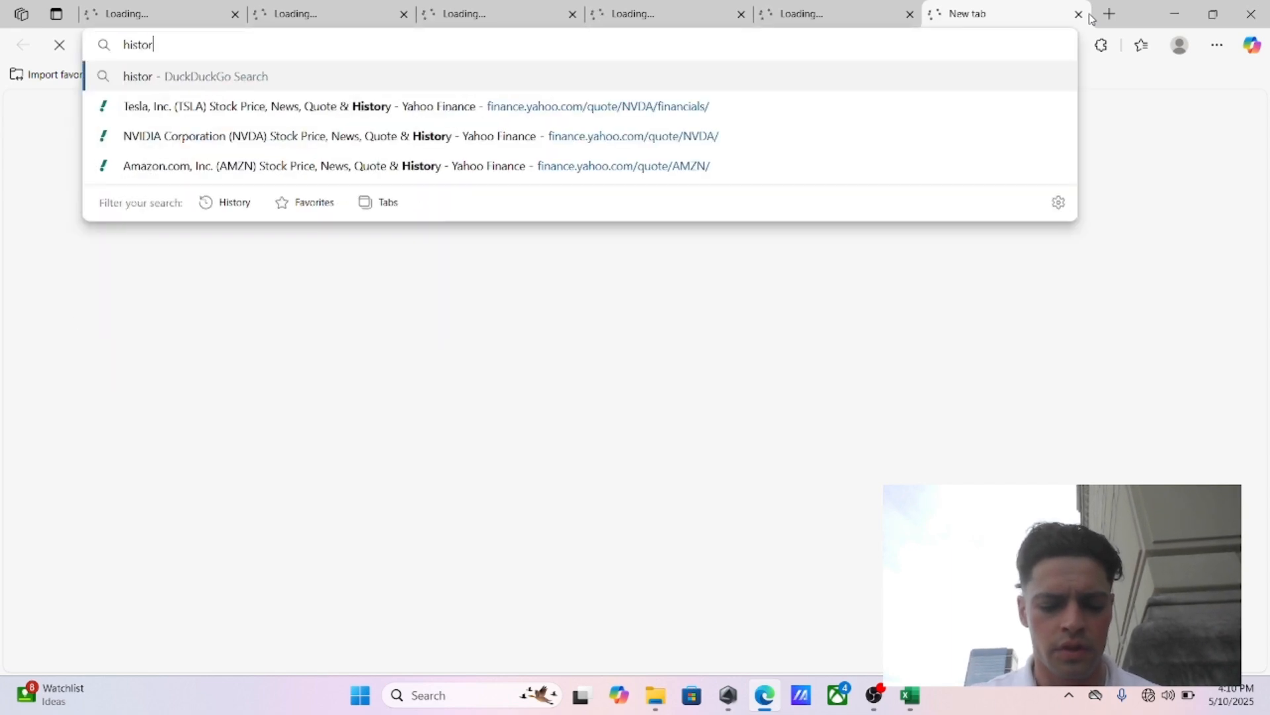
type("ical data")
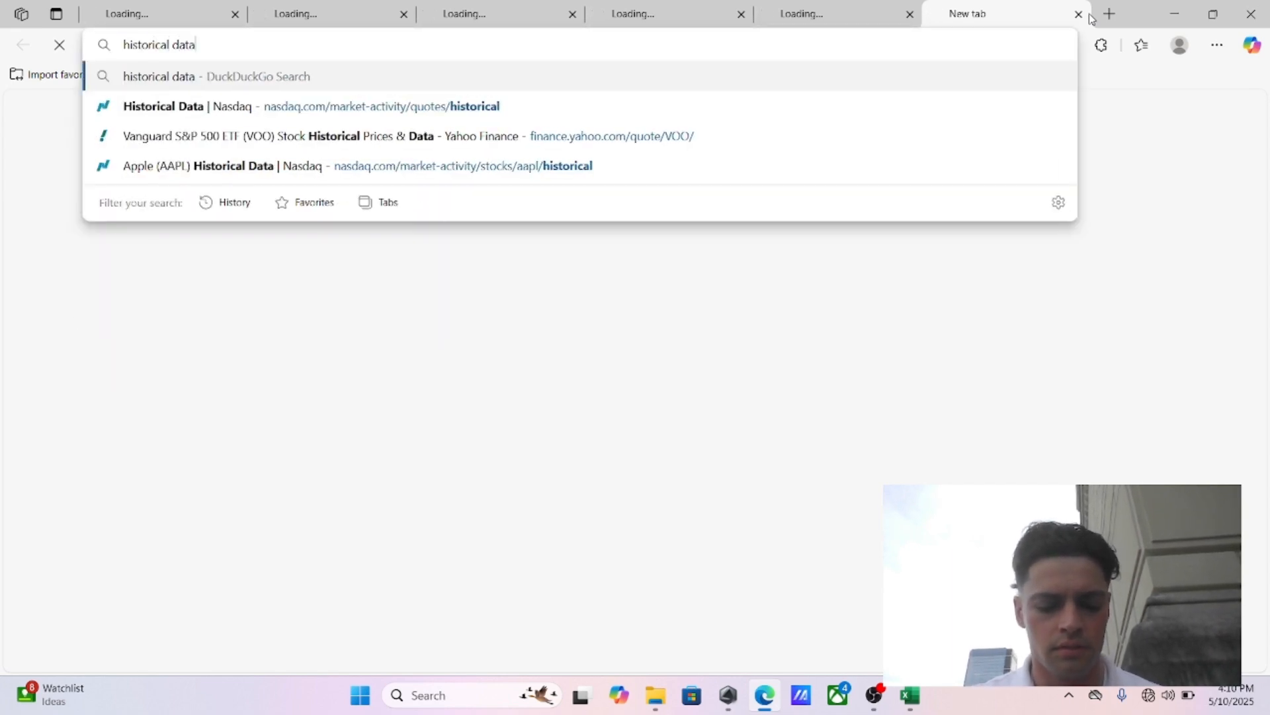
type(" voo")
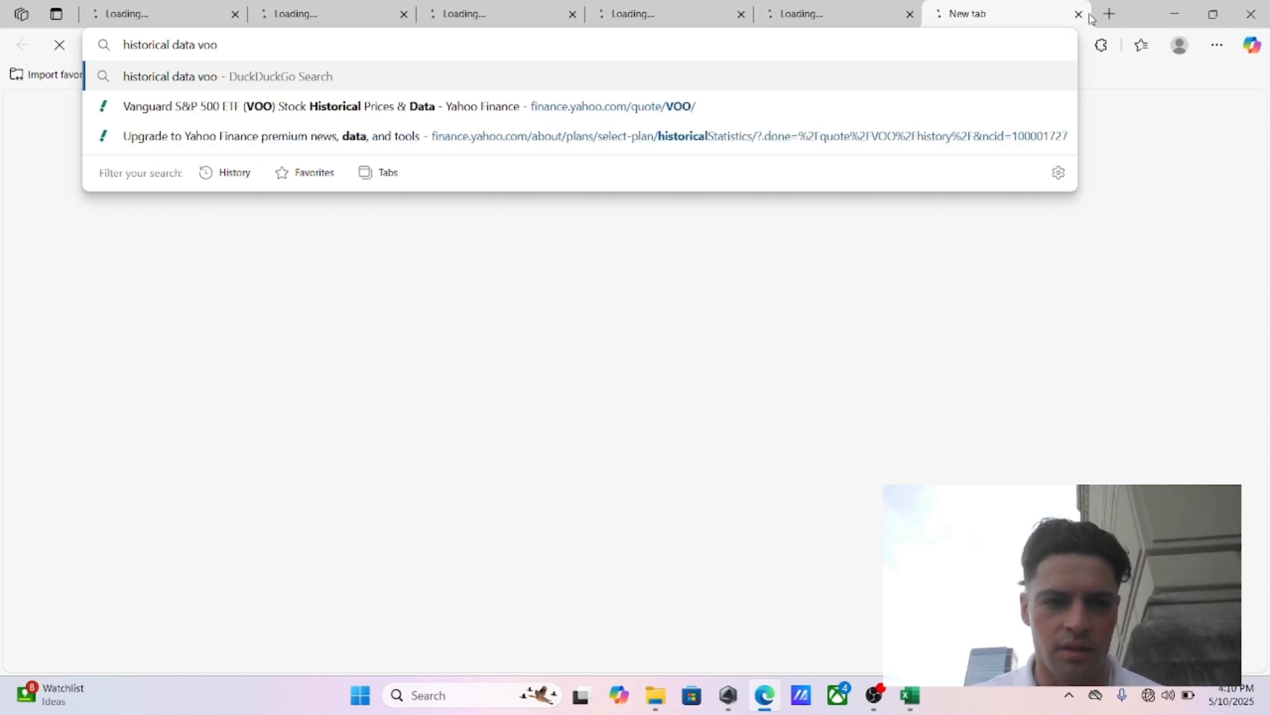
key("BackSpace")
key("BackSpace")
key("BackSpace")
type("sp")
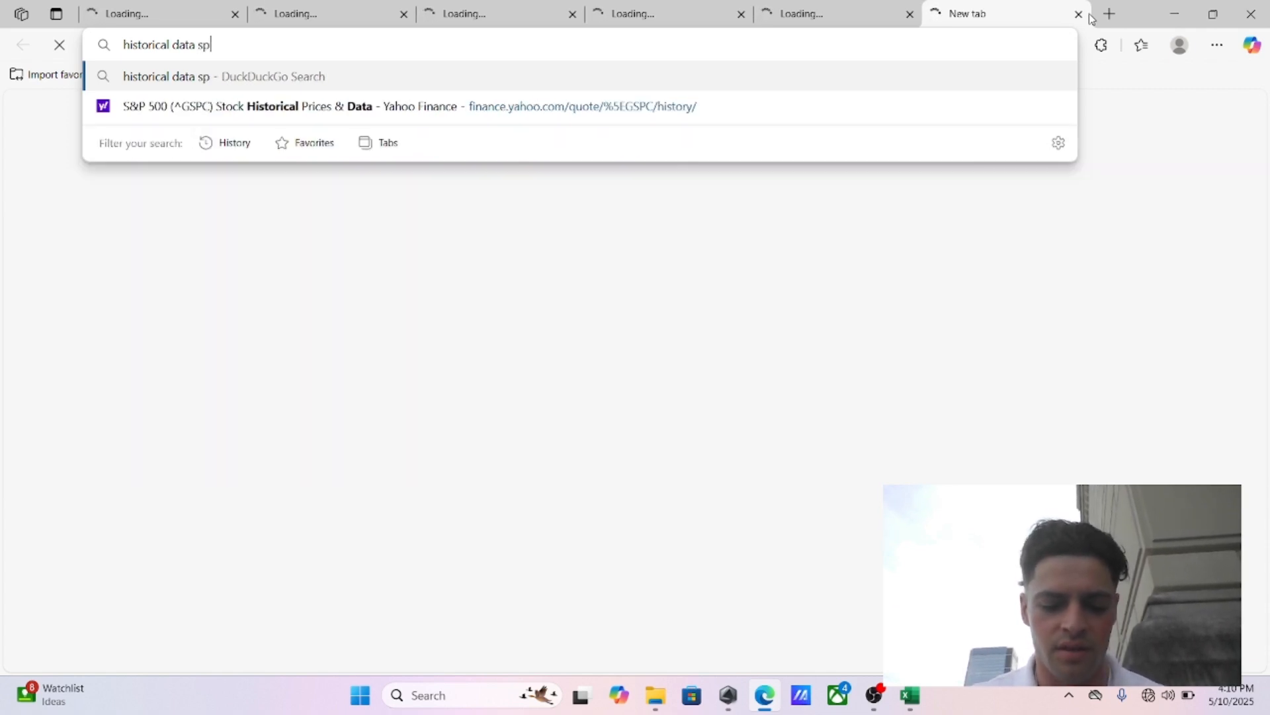
type("y")
key("Return")
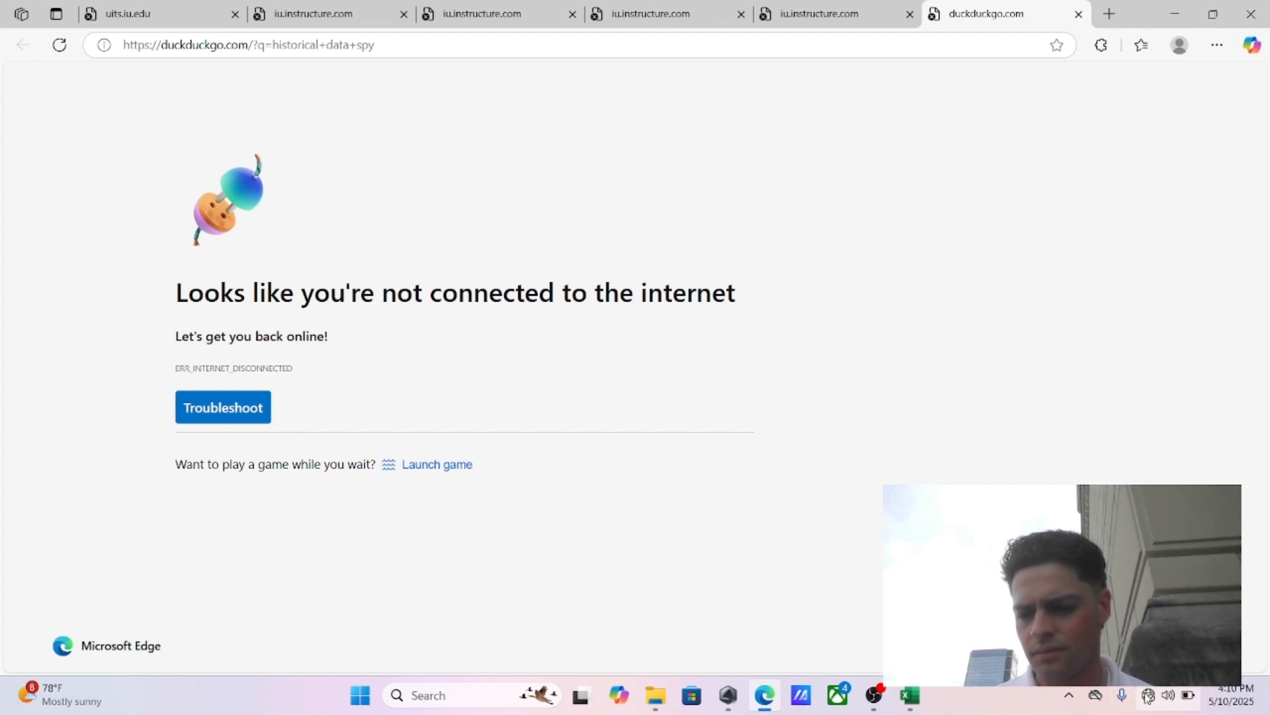
Step: Connect the computer to the iPhone hotspot's Wi-Fi network and return to the search page for SPY historical data
left_click(1149, 695)
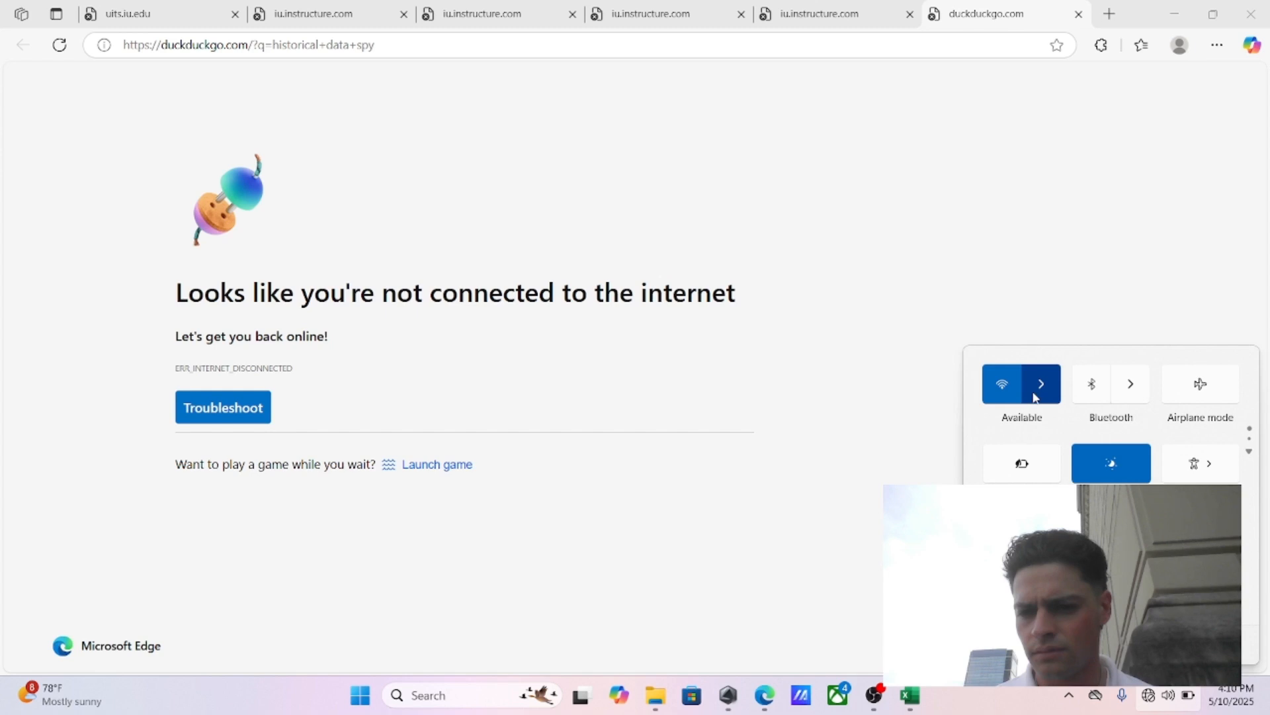
left_click(1039, 388)
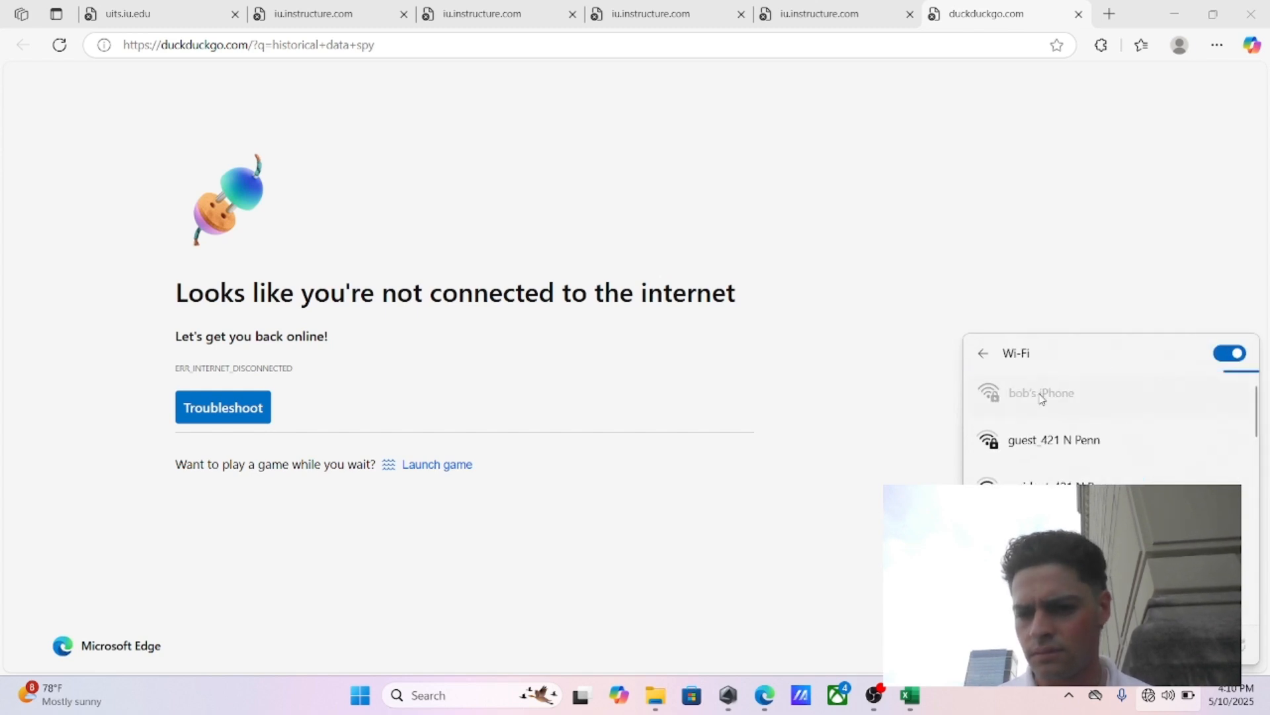
left_click(1041, 404)
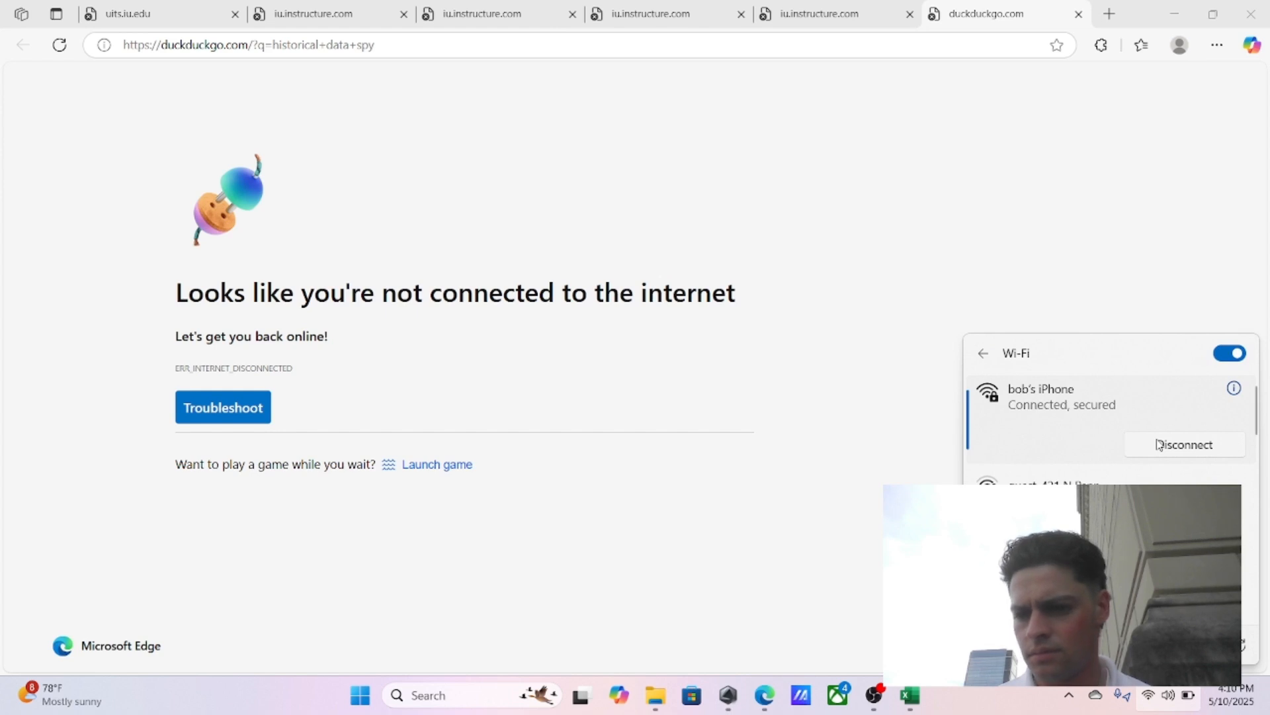
left_click(885, 287)
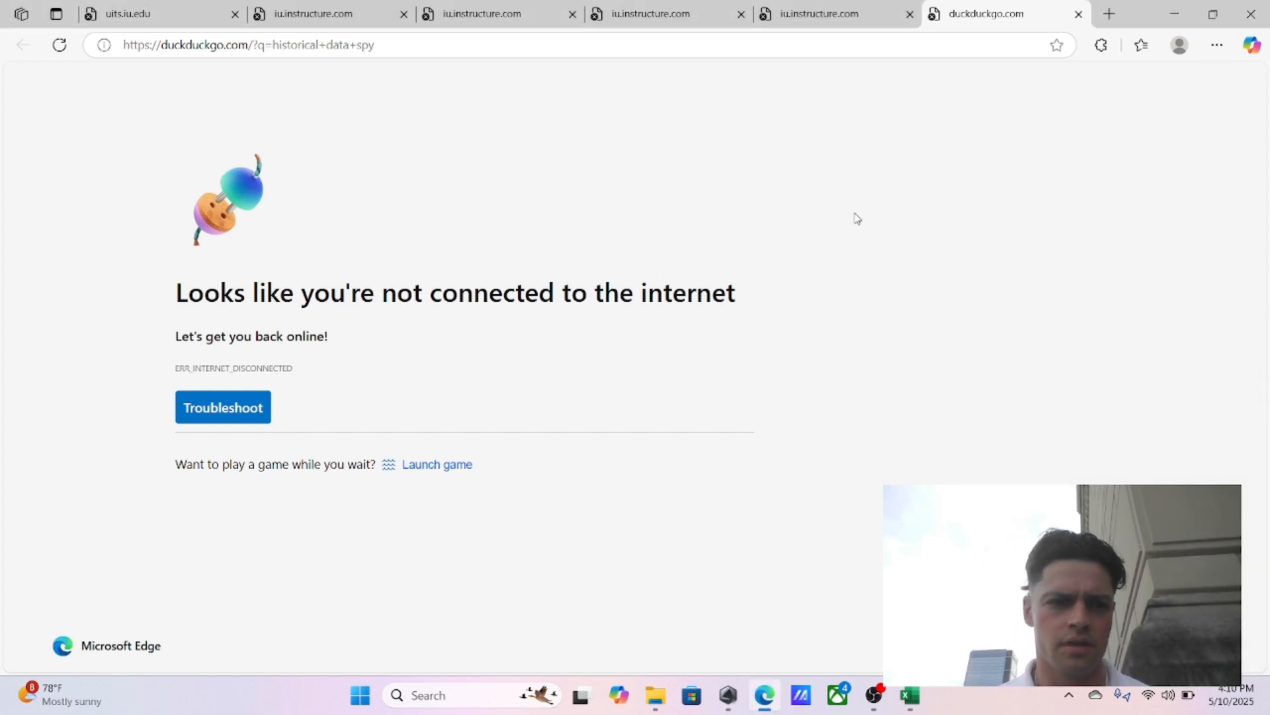
left_click(479, 39)
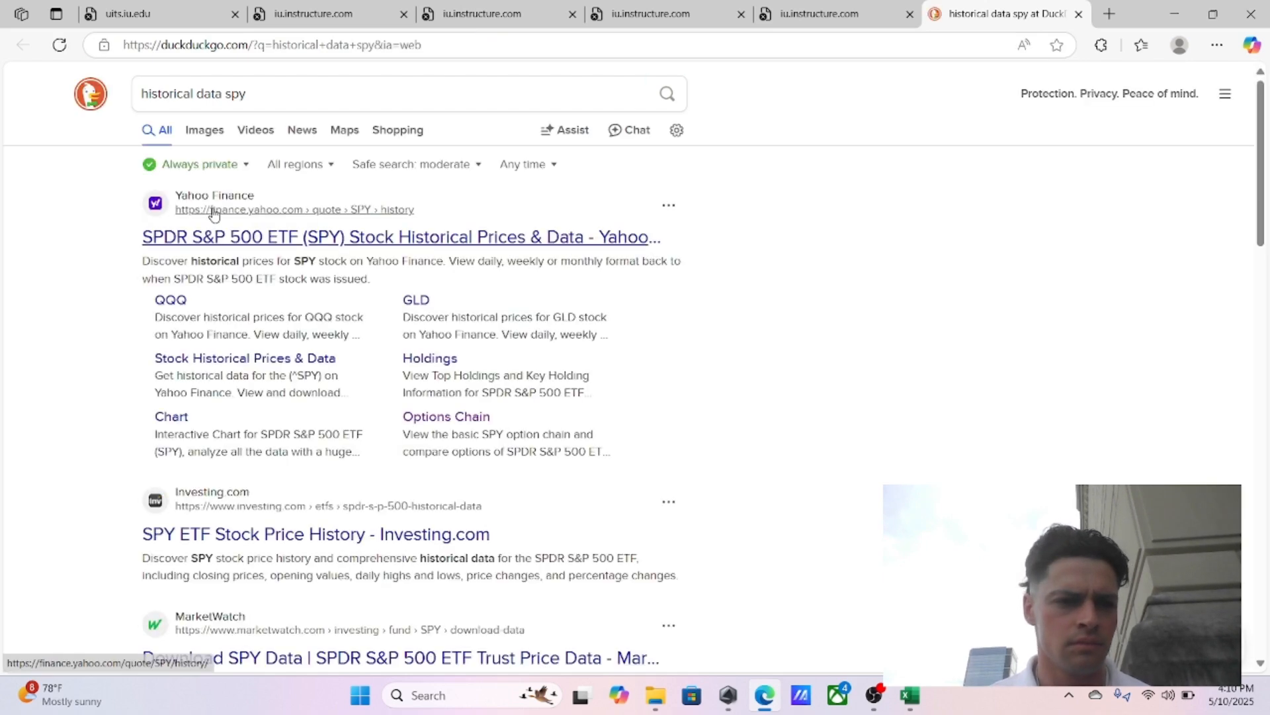
Step: Refine the search to "historical data spy nasdaq" and open Nasdaq's SPY Historical page
scroll(278, 311, "down", 1)
scroll(347, 398, "up", 1)
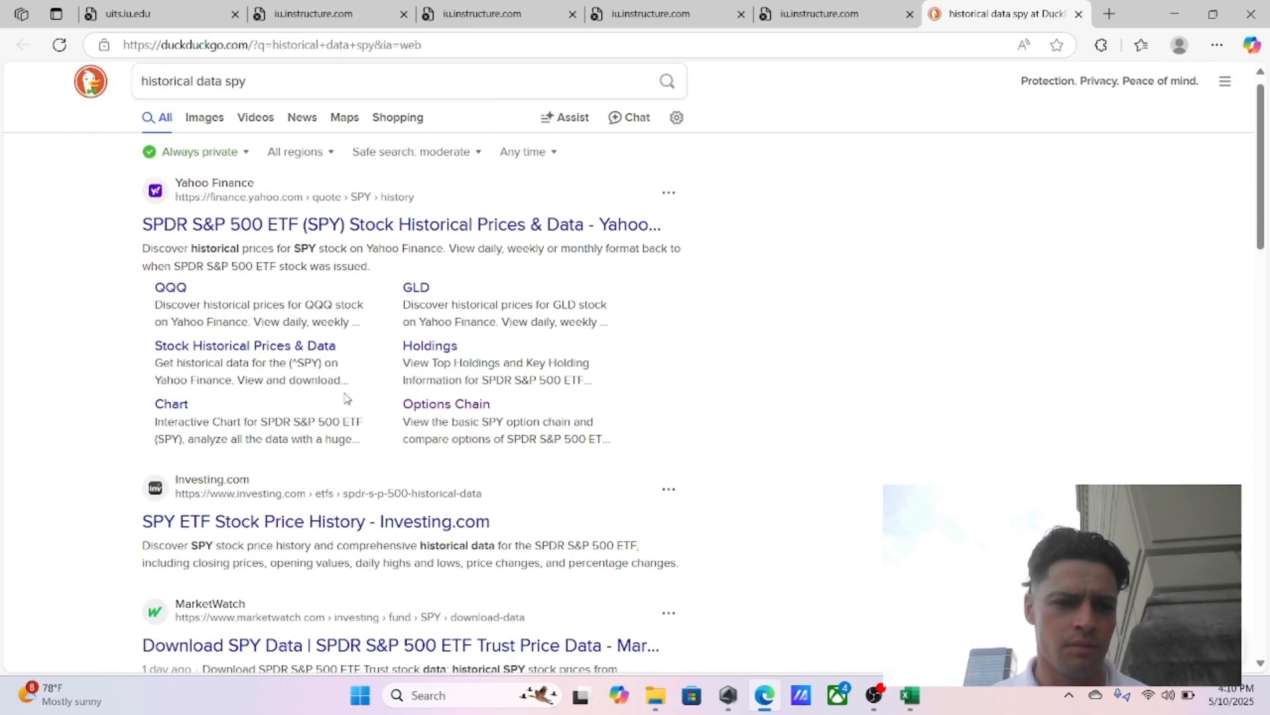
scroll(344, 398, "down", 7)
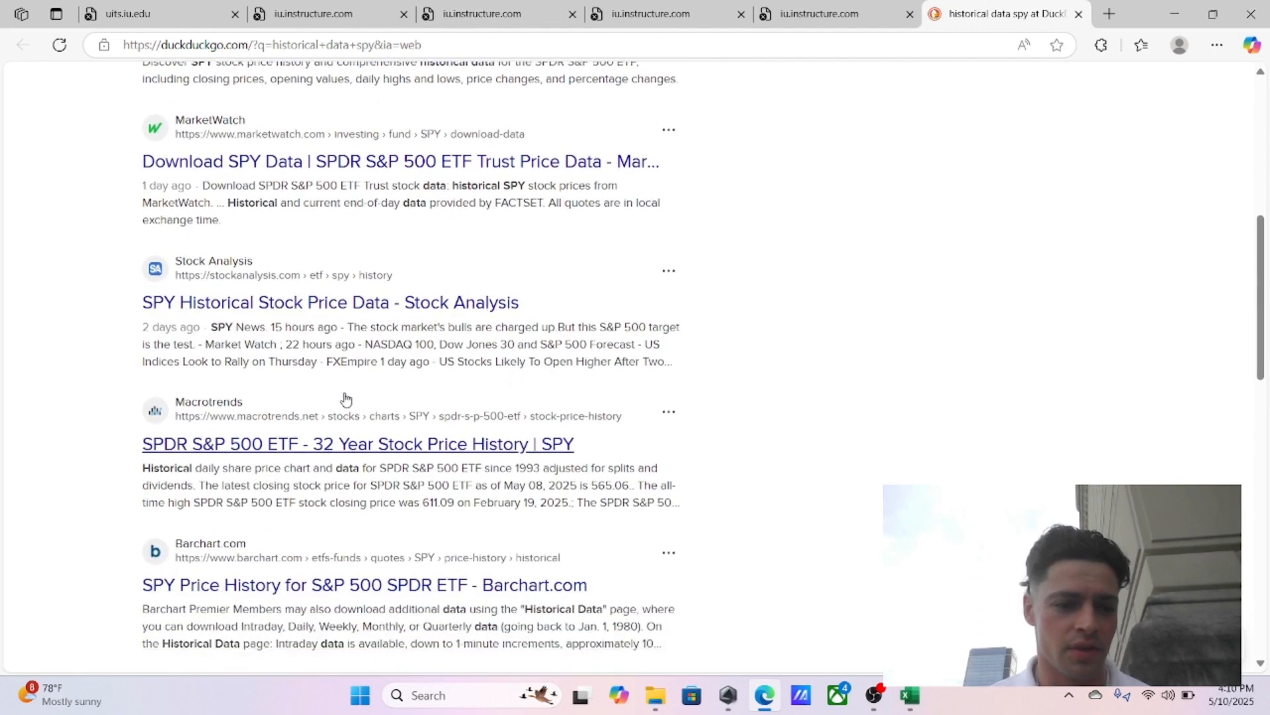
scroll(345, 398, "down", 6)
scroll(344, 398, "down", 9)
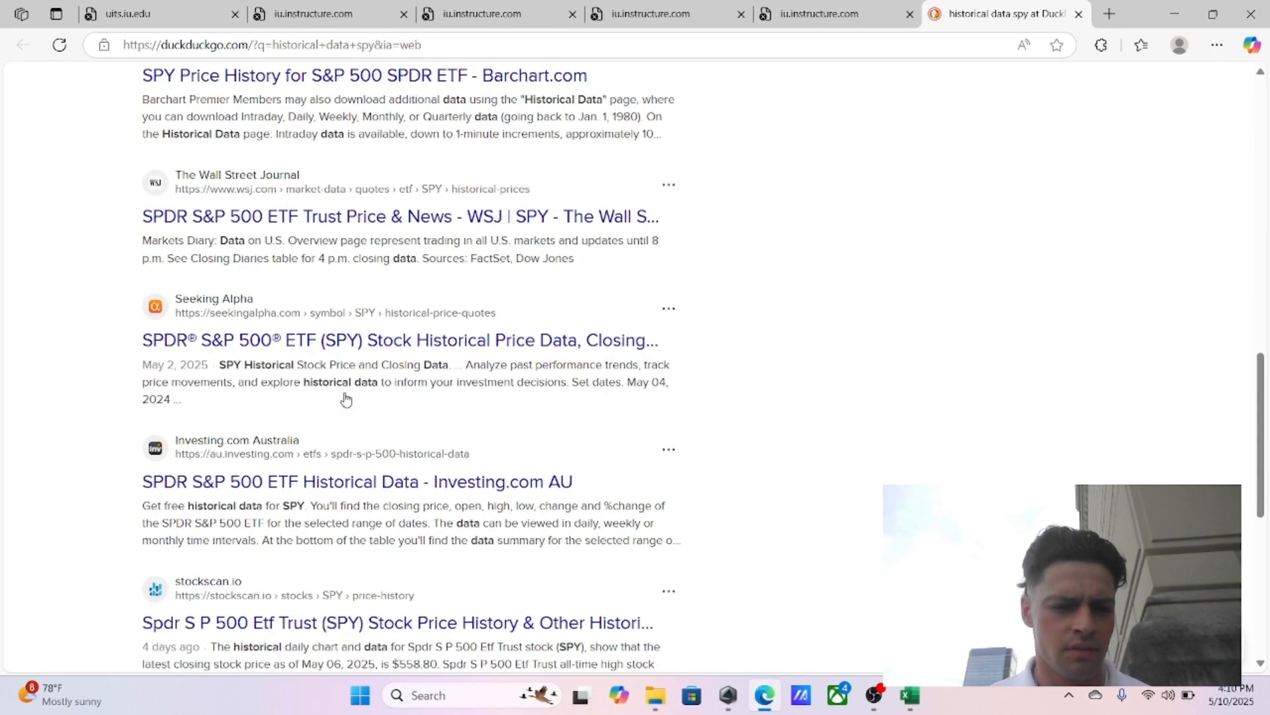
scroll(345, 397, "up", 20)
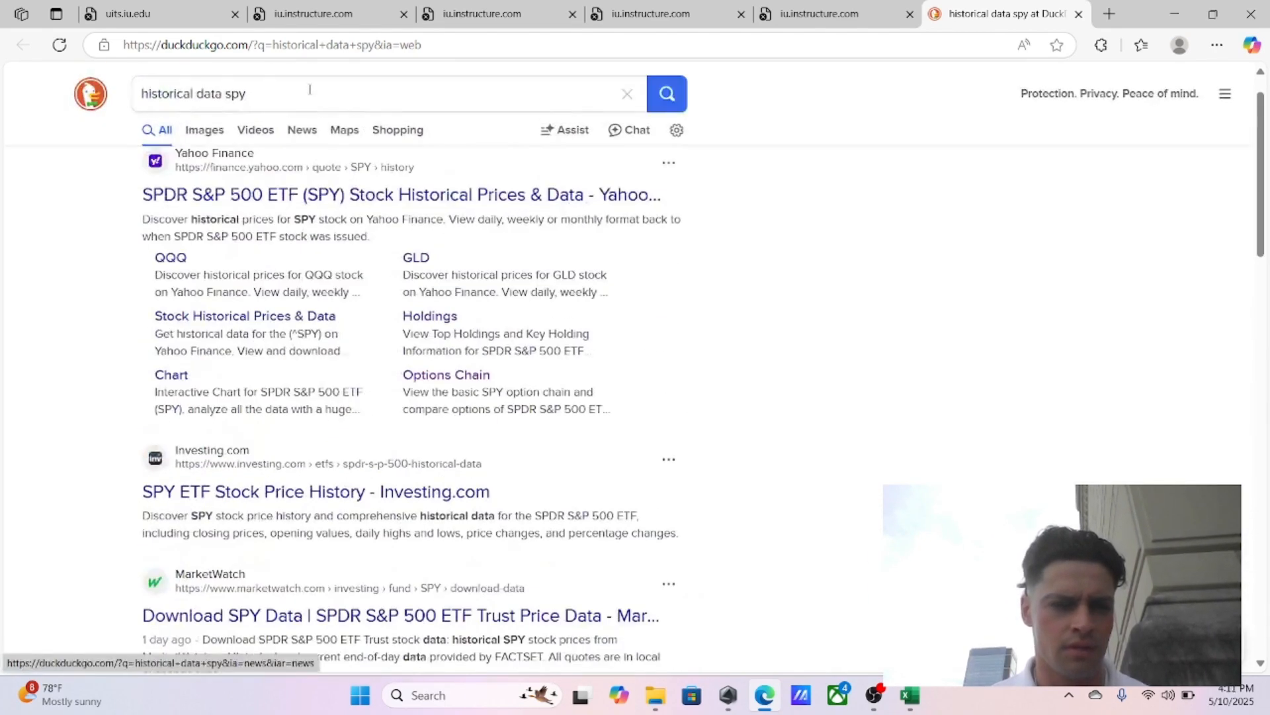
left_click(306, 85)
type("nasdaq")
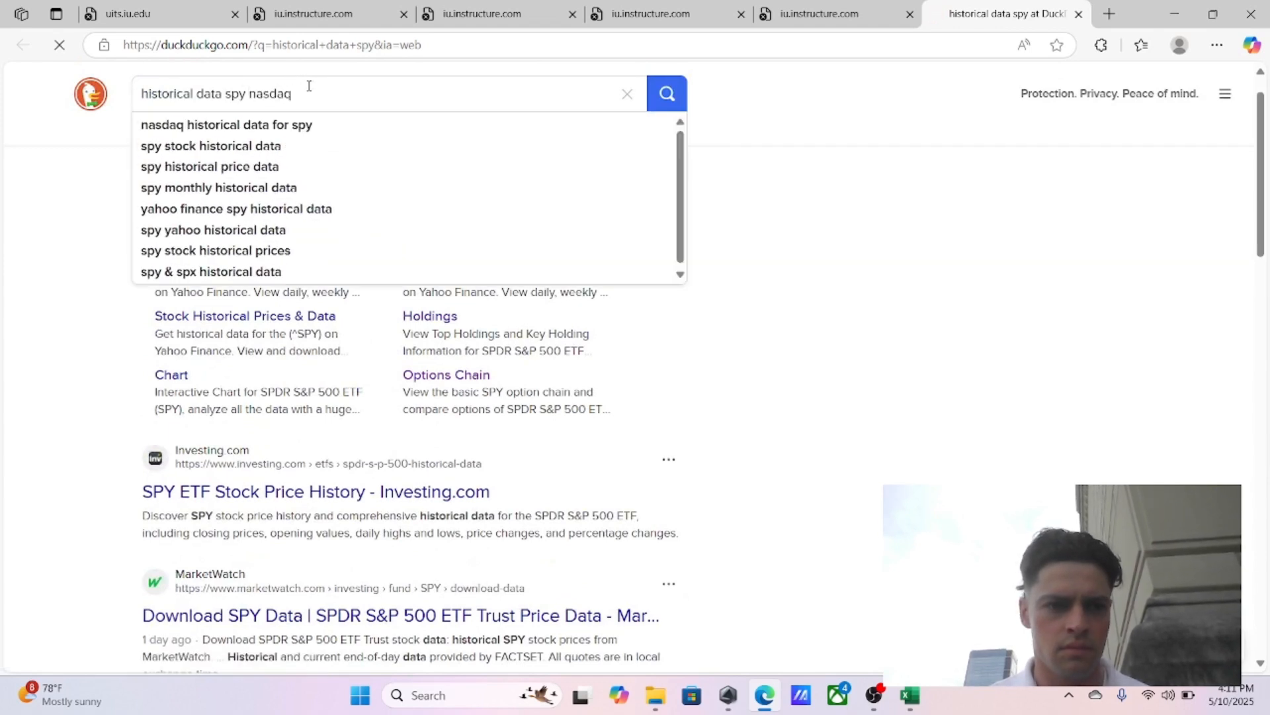
key("Return")
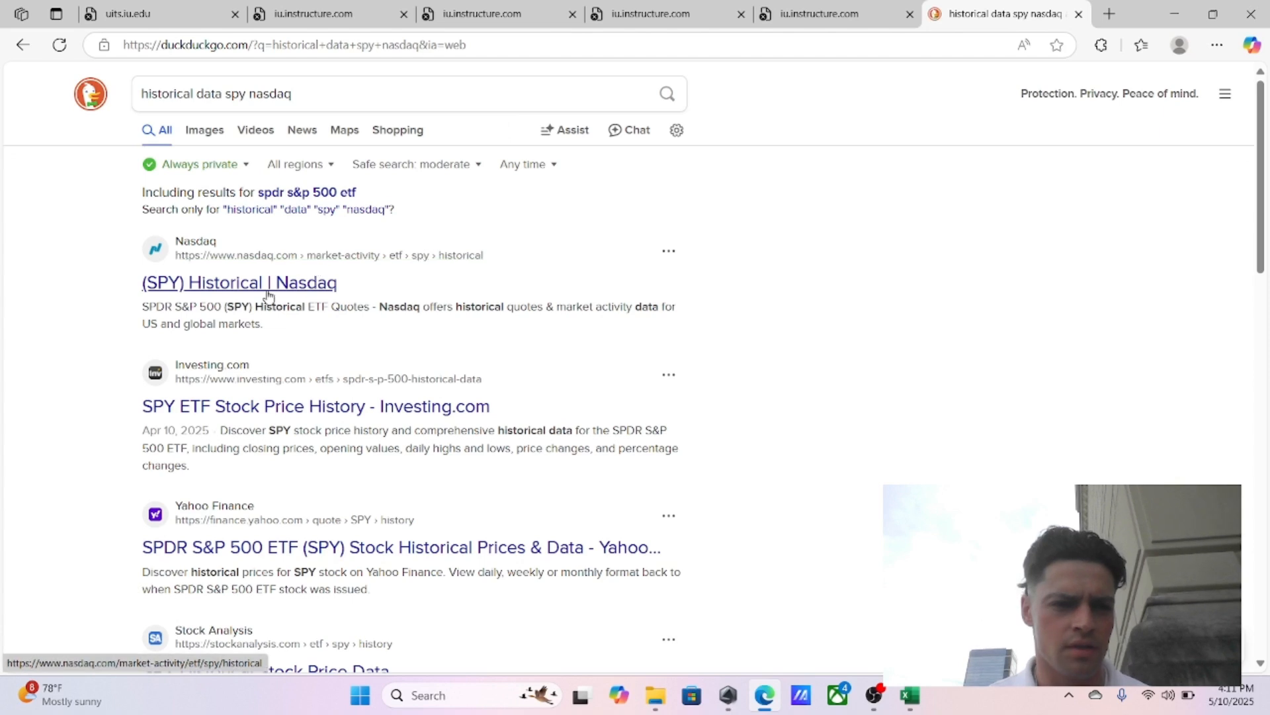
left_click(268, 295)
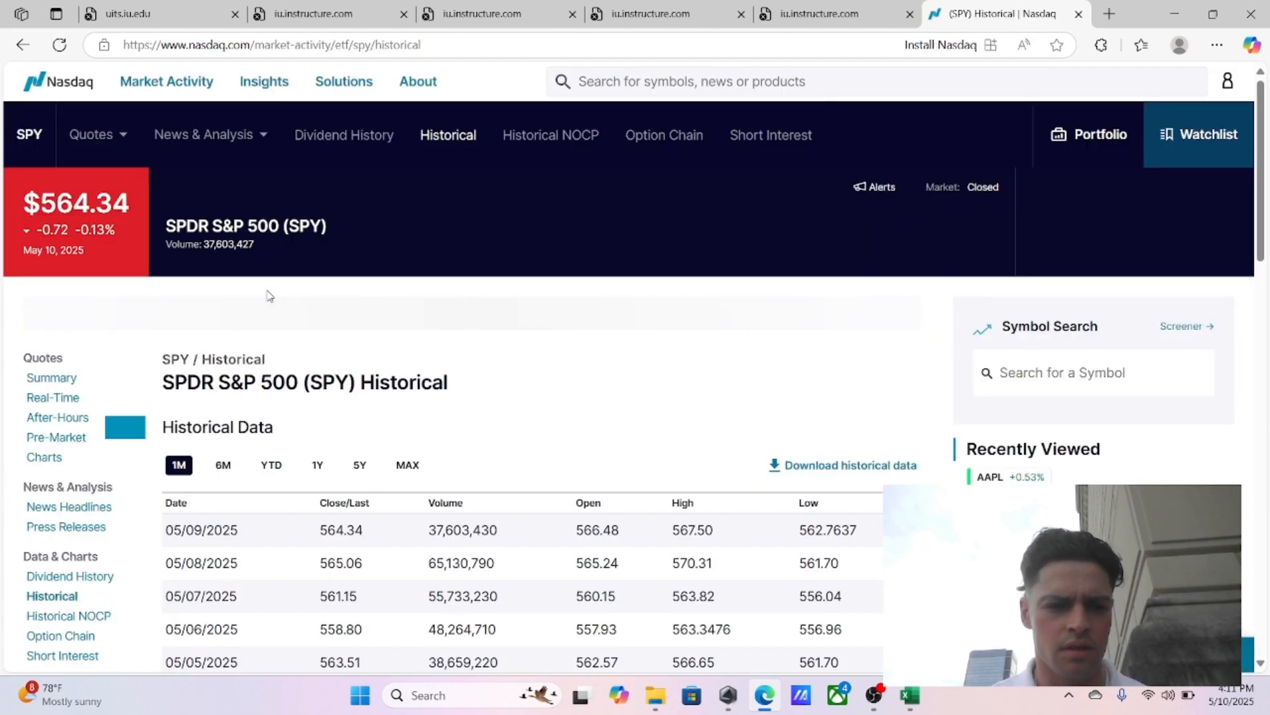
Step: Download SPY's historical data for the MAX period and open the downloaded CSV file in Excel
scroll(812, 384, "down", 1)
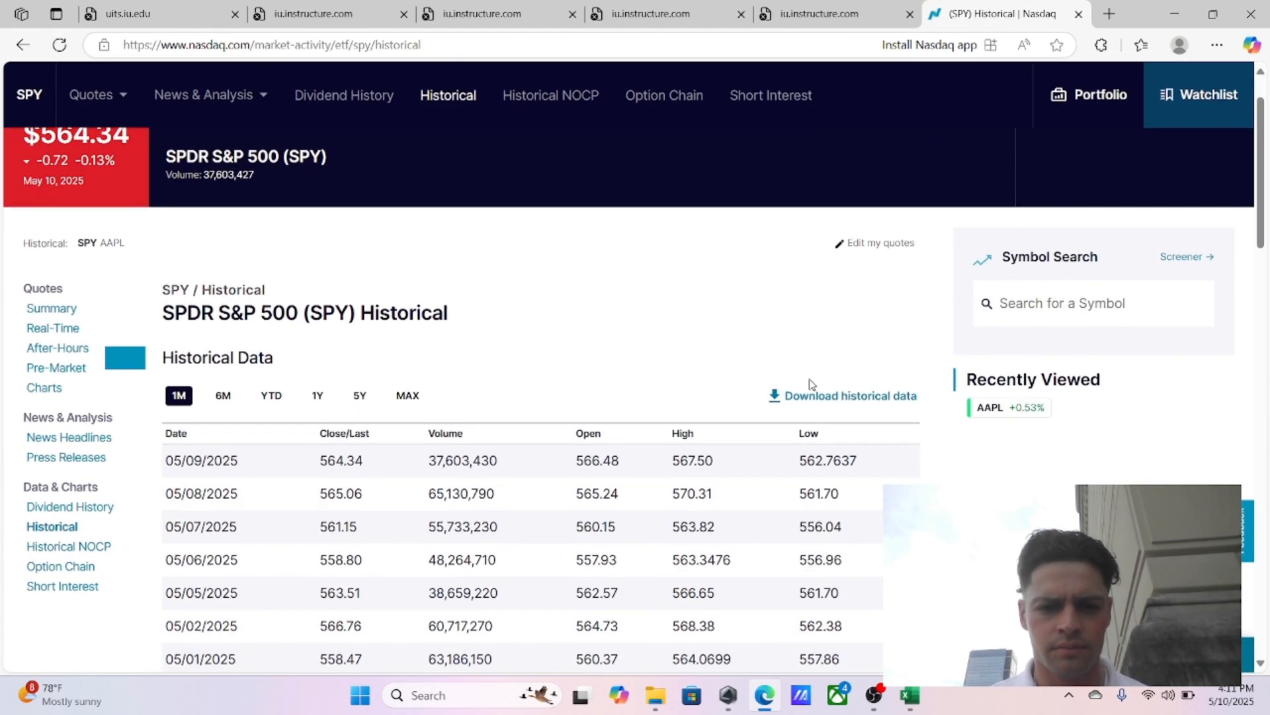
left_click(407, 395)
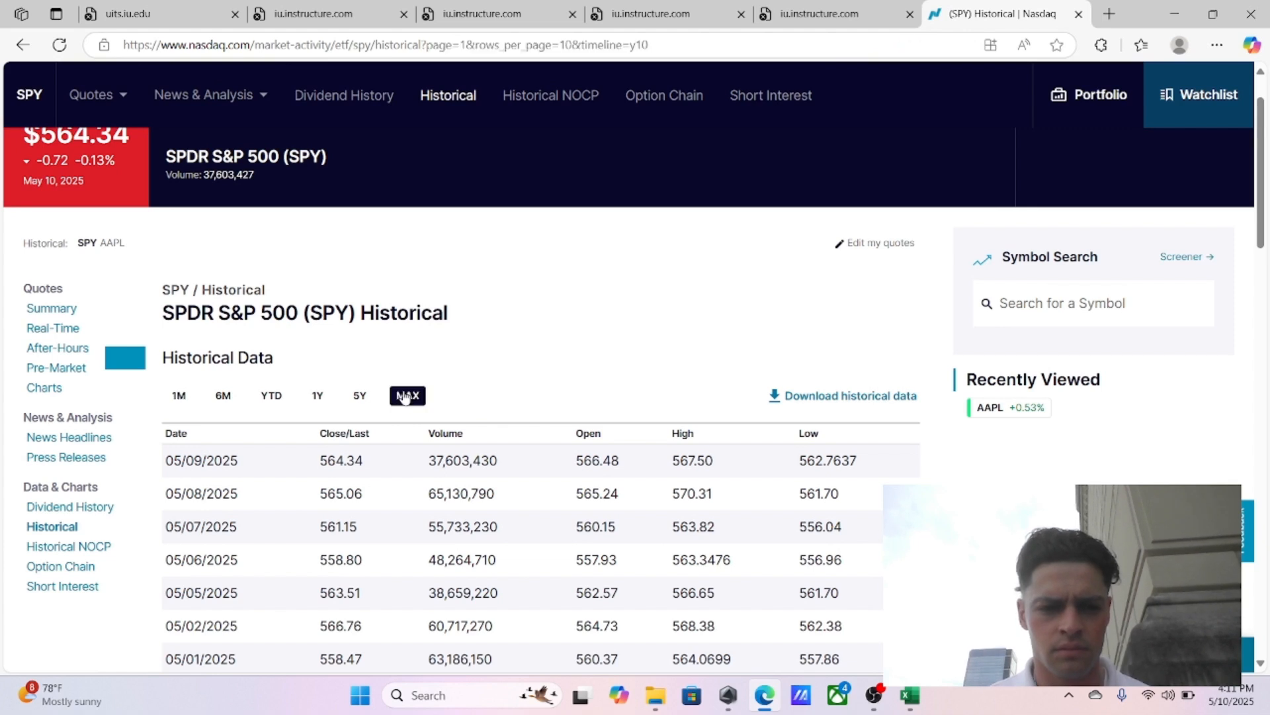
left_click(874, 399)
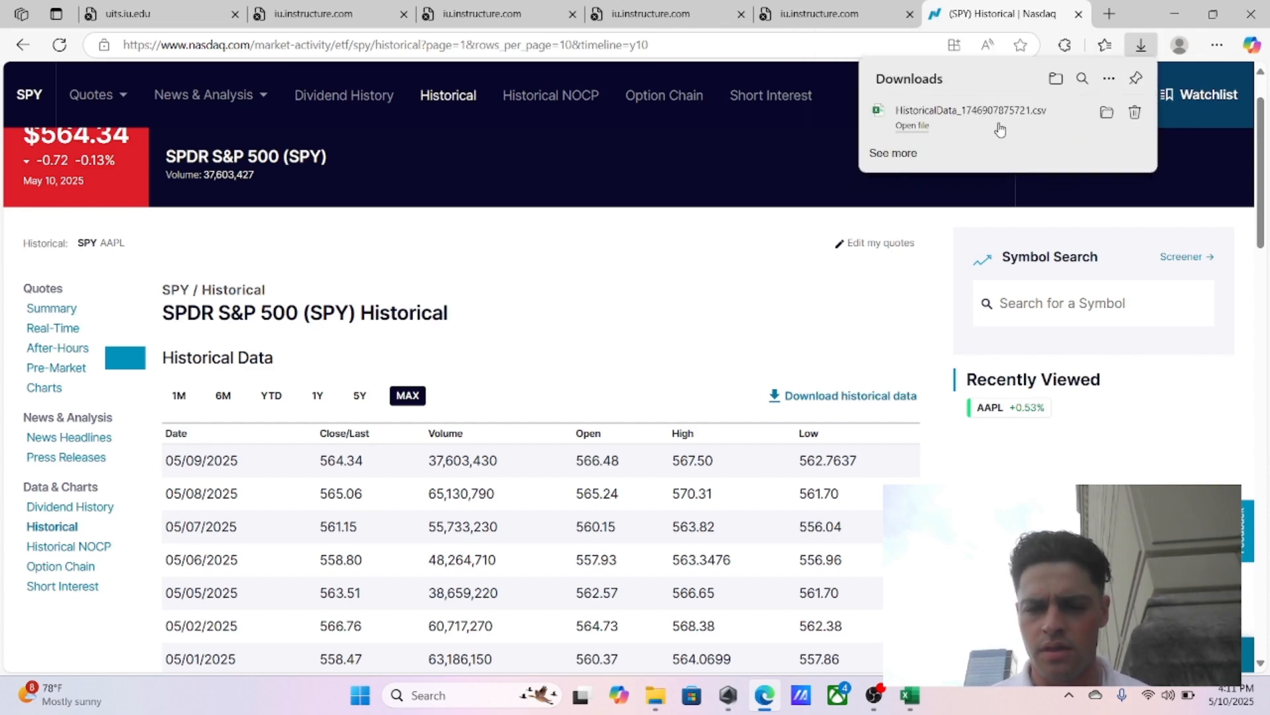
left_click(999, 129)
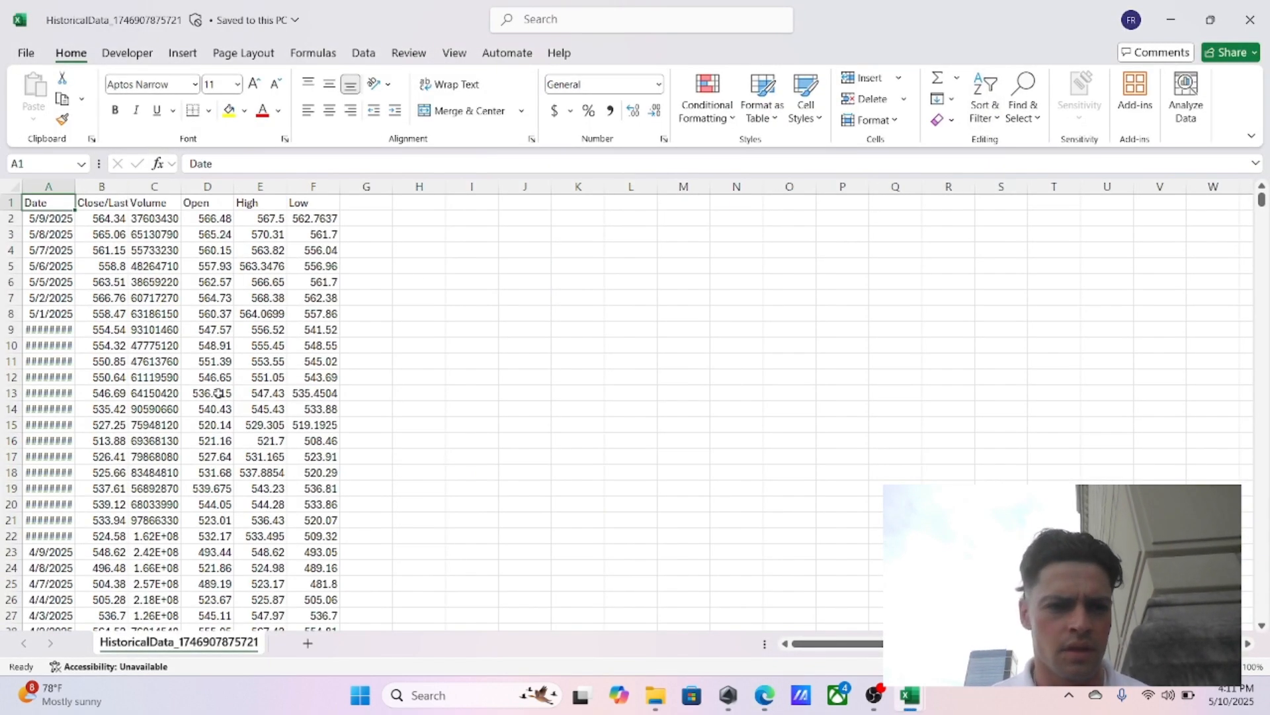
Step: Auto-fit the width of the Close/Last column B in the SPY historical data sheet
scroll(233, 323, "down", 8)
scroll(233, 323, "up", 8)
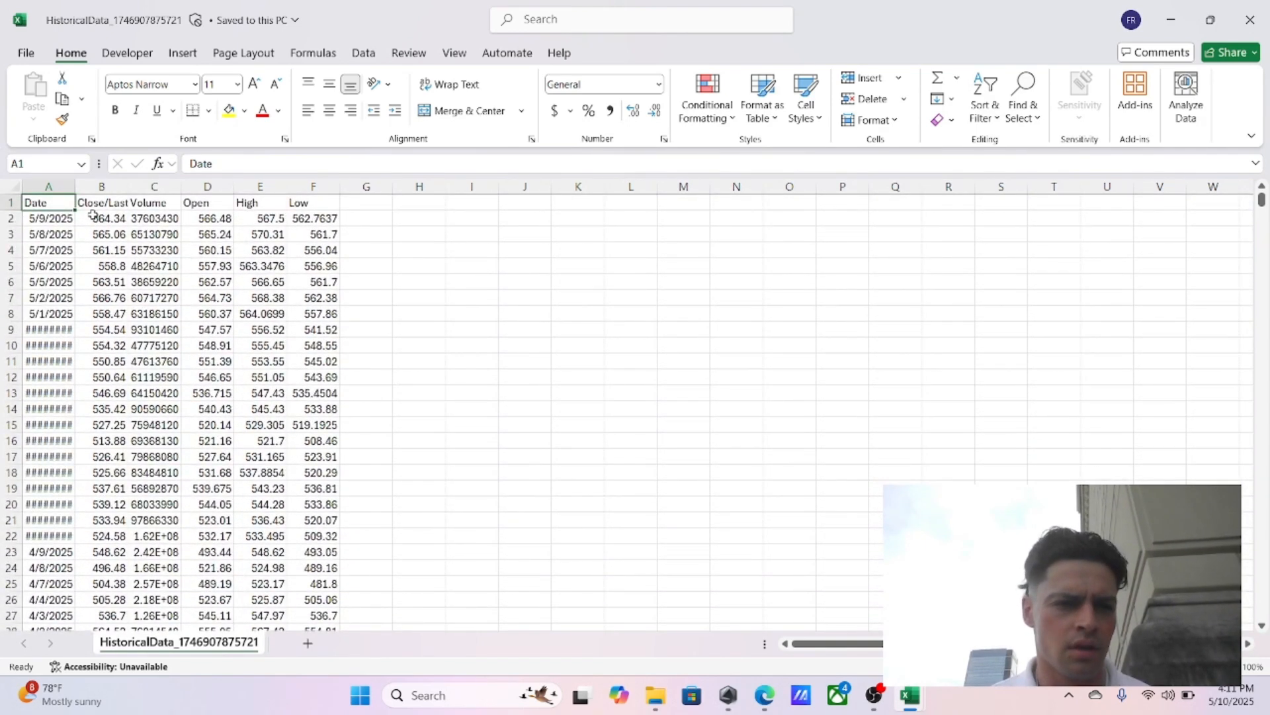
double_click(128, 187)
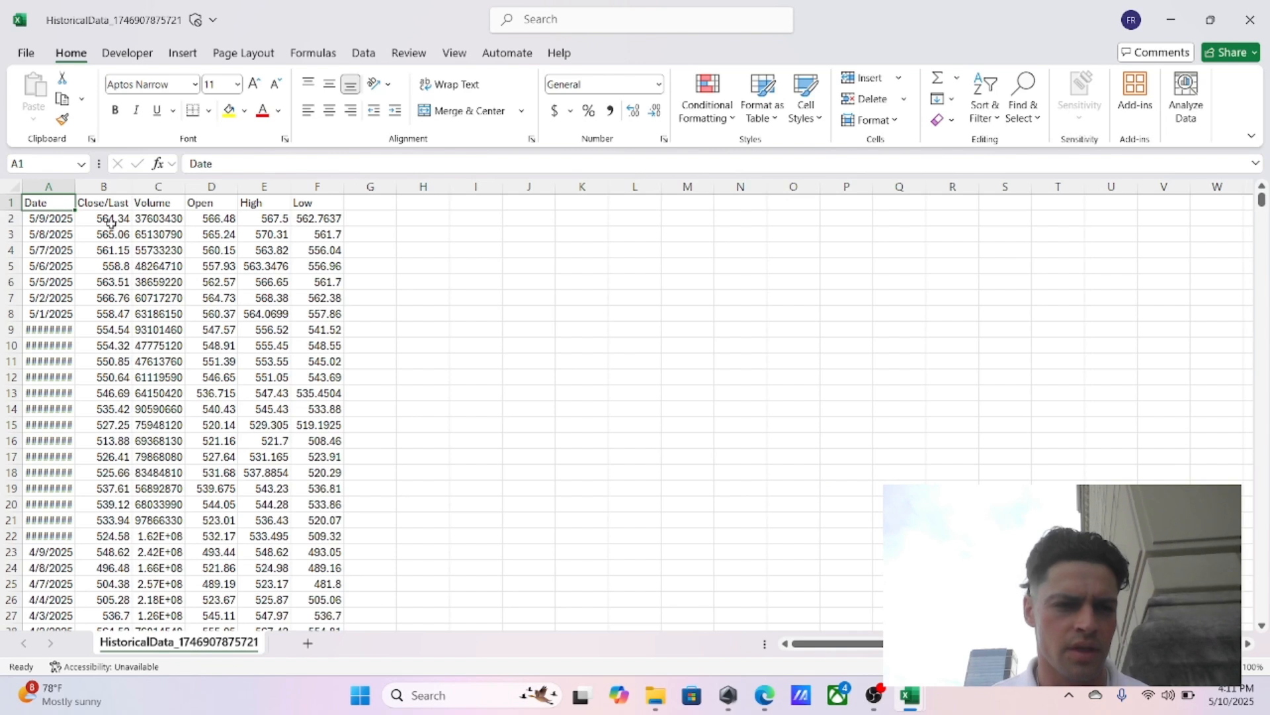
Step: Delete the Volume column from the SPY historical data sheet
left_click(160, 206)
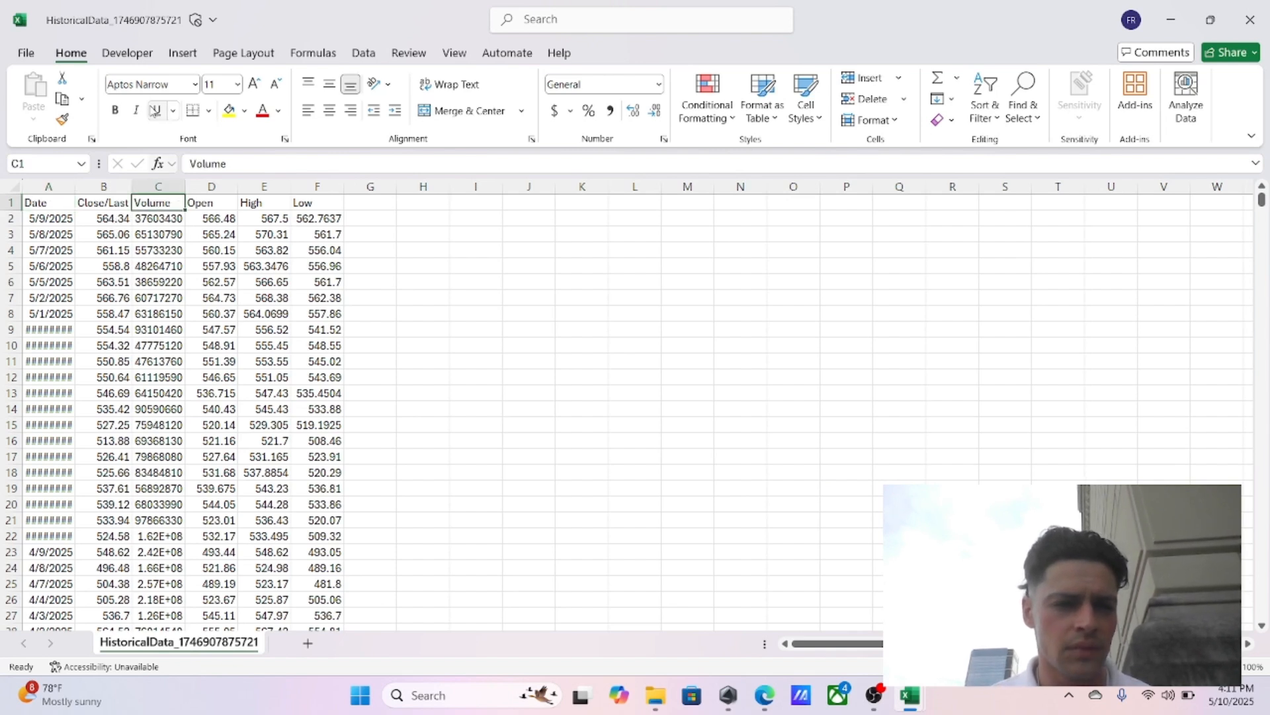
left_click(158, 187)
right_click(161, 188)
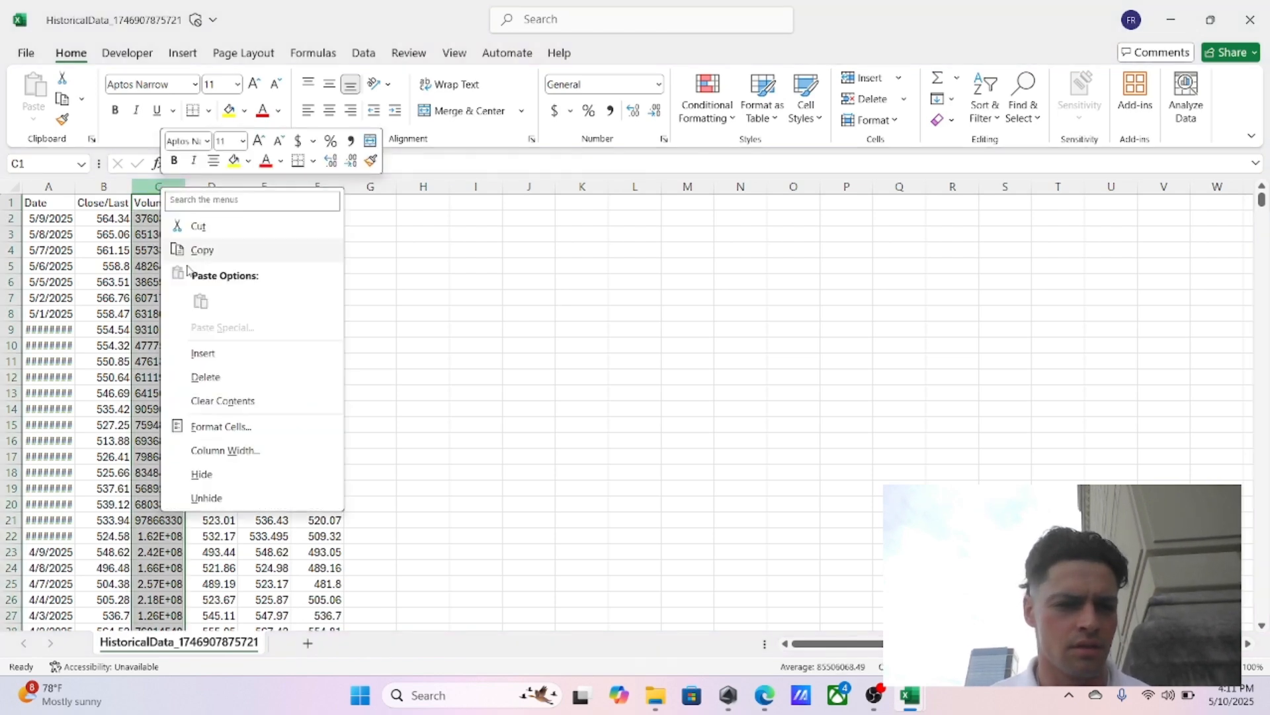
left_click(207, 379)
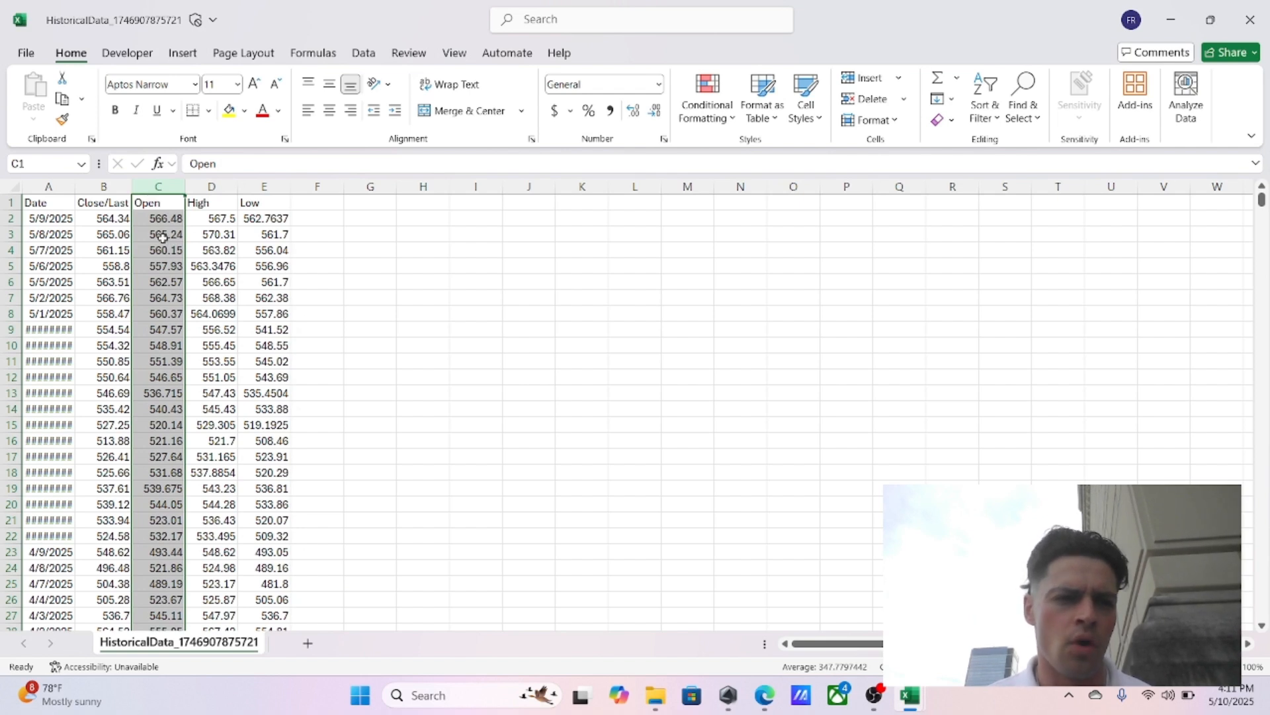
left_click(162, 234)
left_click(162, 217)
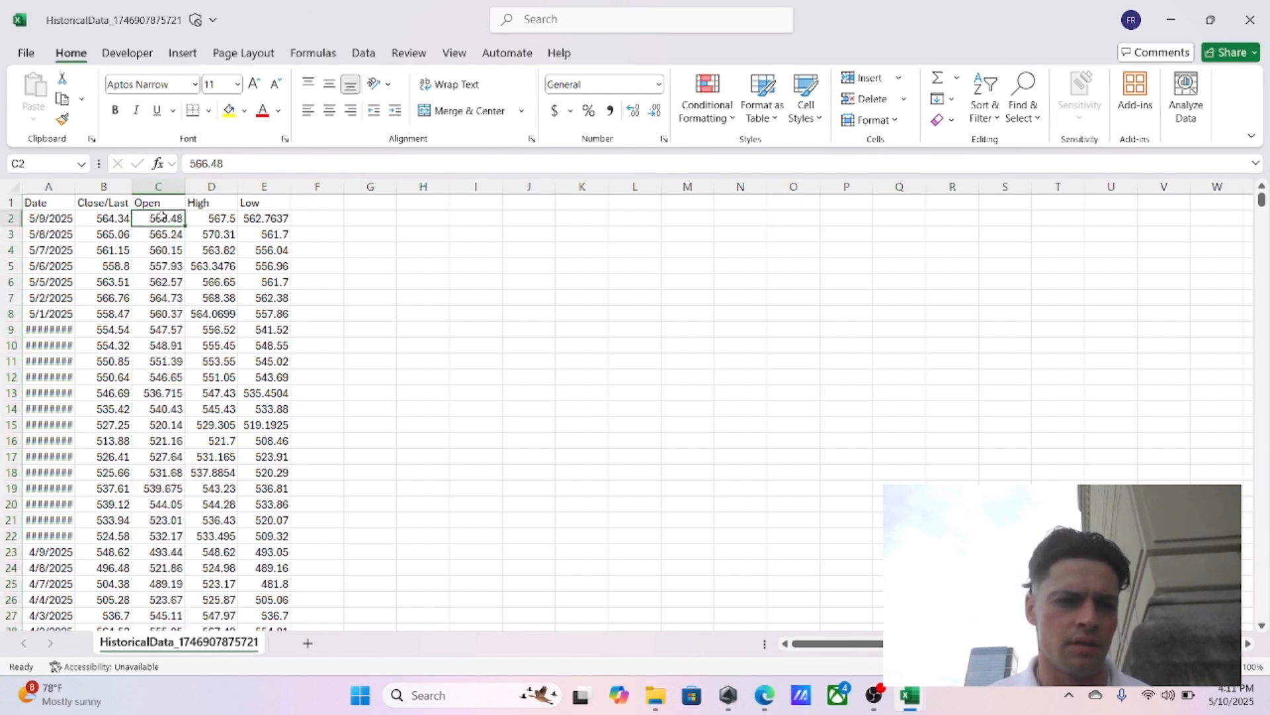
Step: Delete the High and Low columns and auto-fit the width of the Date column
left_click(213, 186)
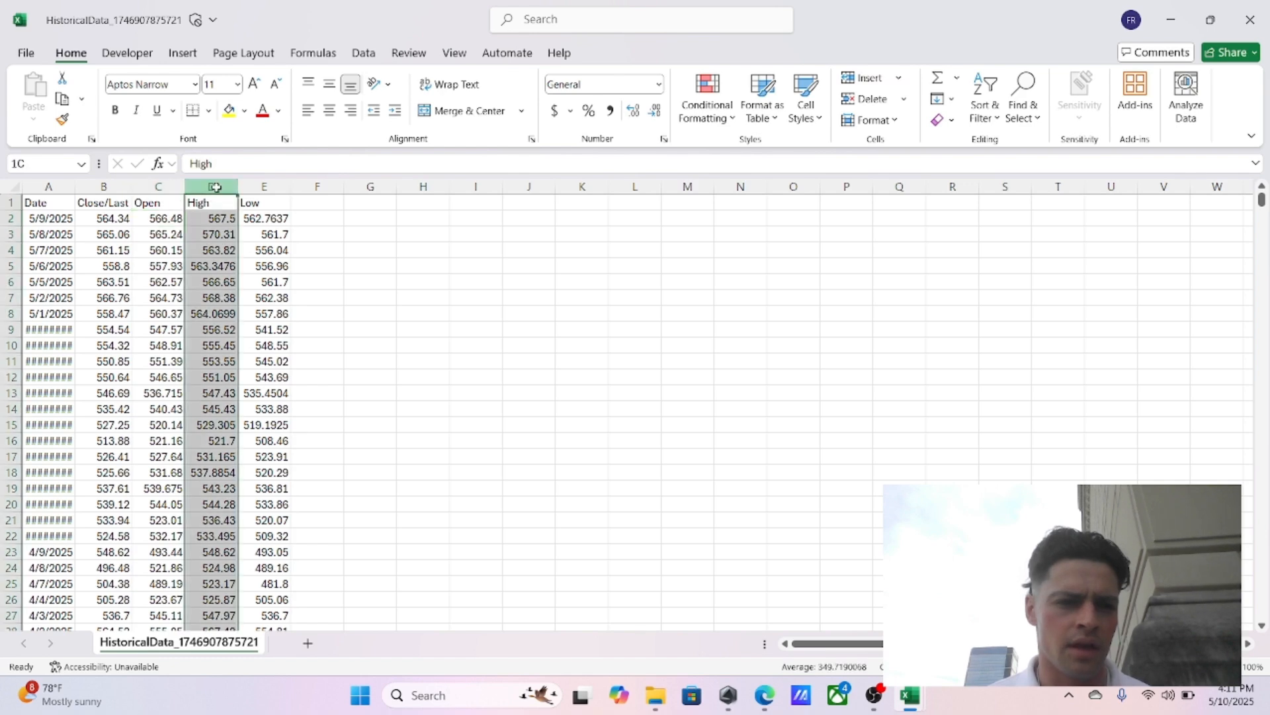
right_click(216, 186)
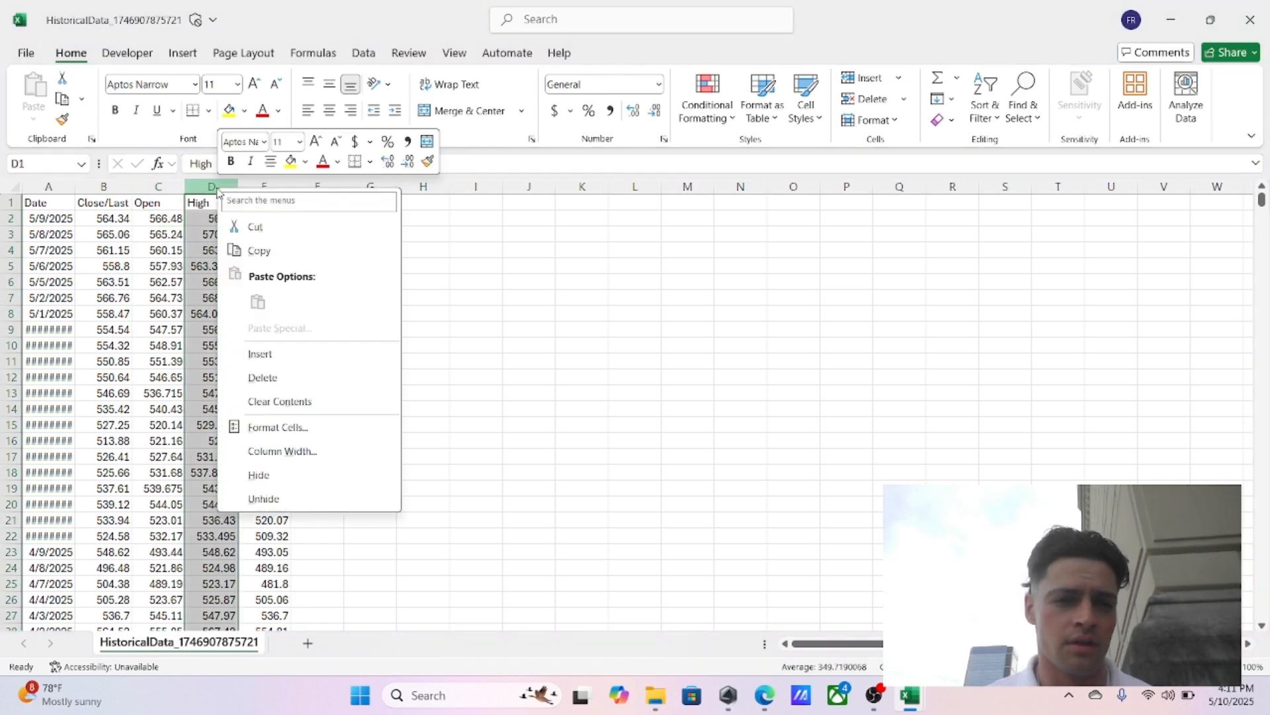
left_click(286, 379)
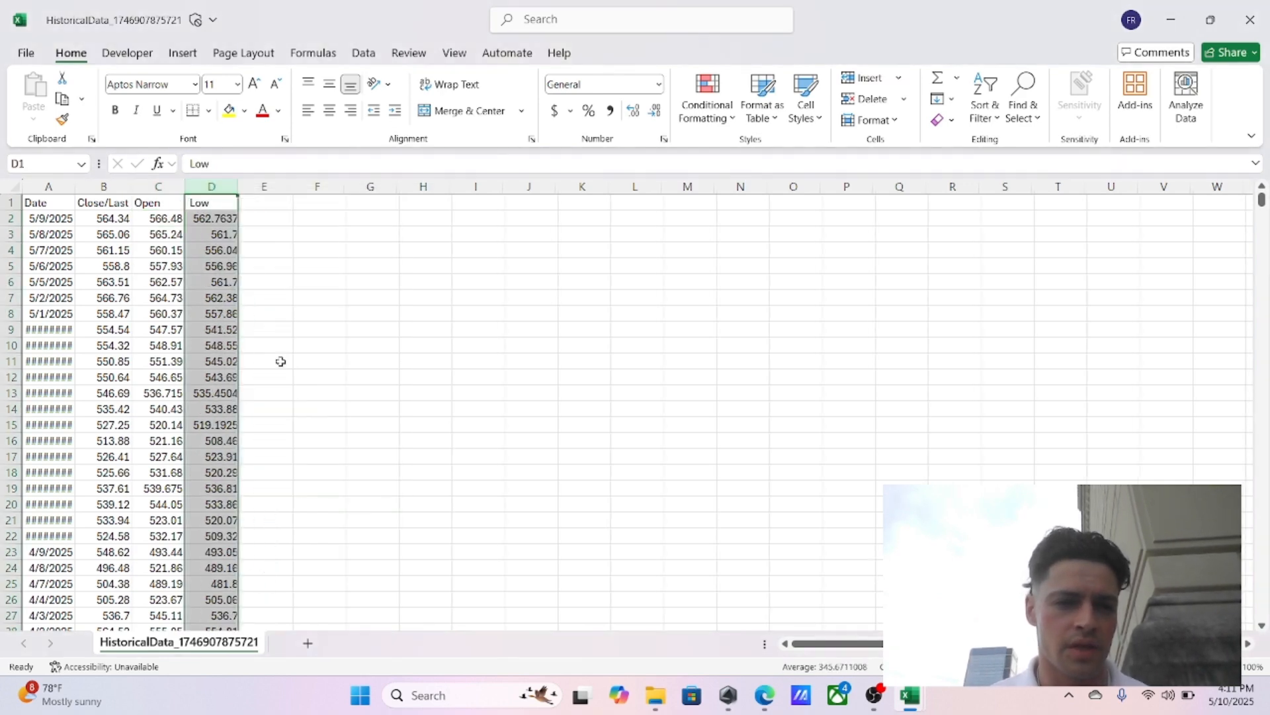
right_click(202, 191)
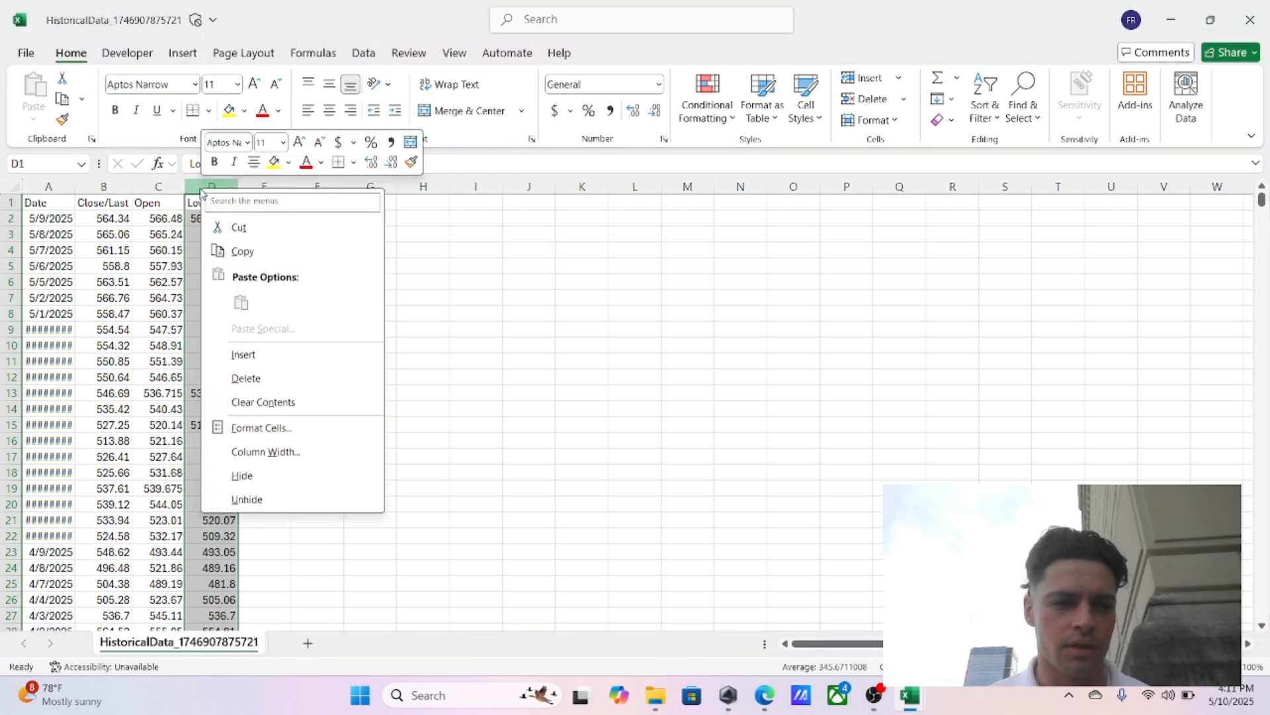
left_click(277, 380)
double_click(78, 186)
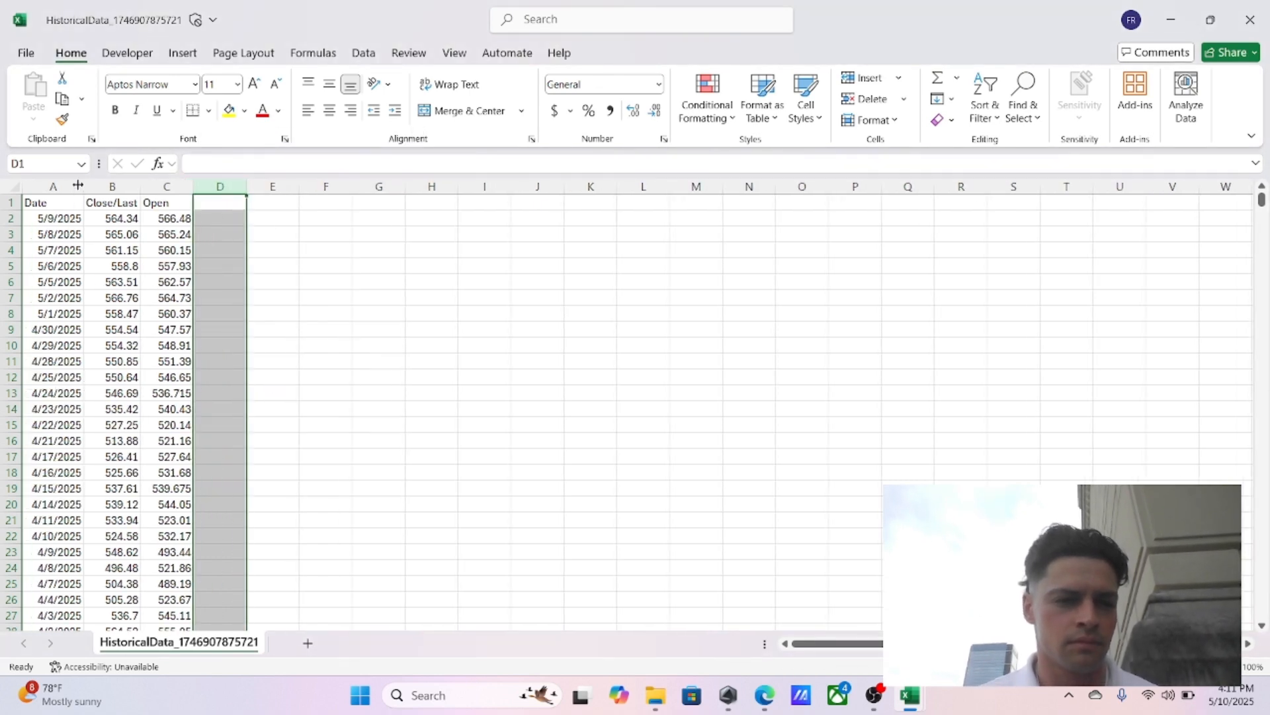
Step: Add the header "Returns" in cell D1, beside the Open column
left_click(229, 223)
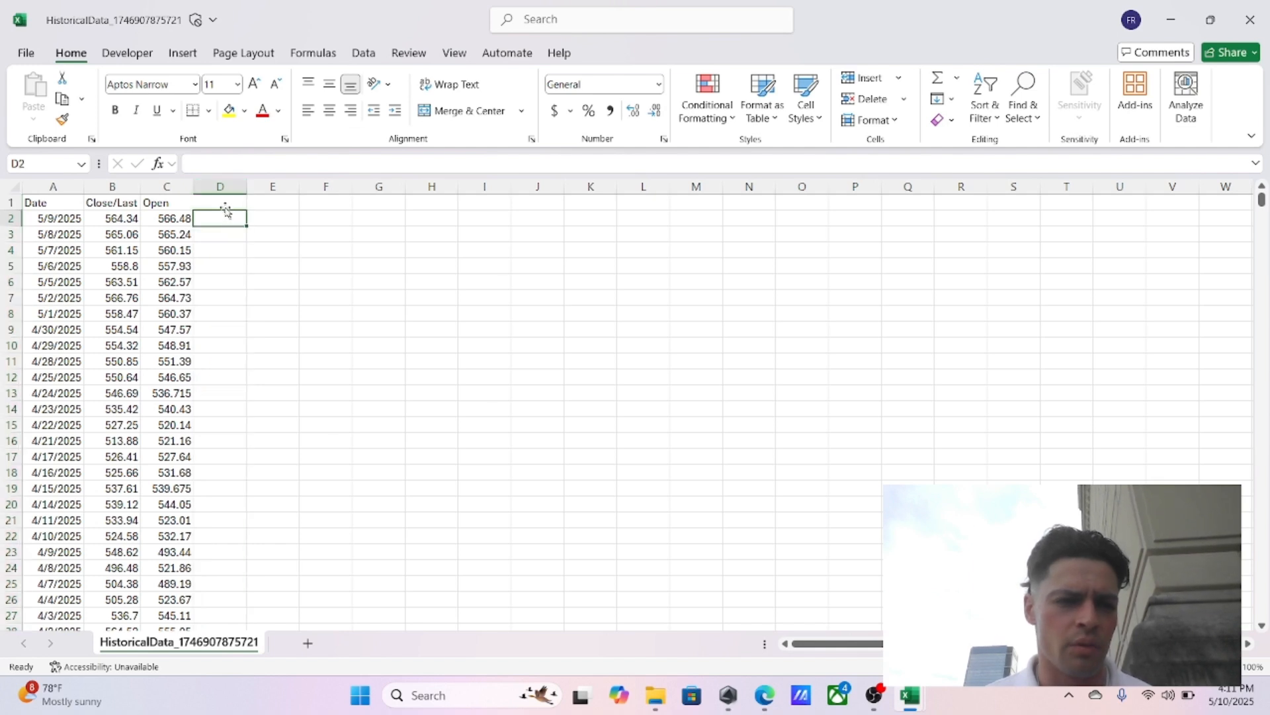
left_click(221, 198)
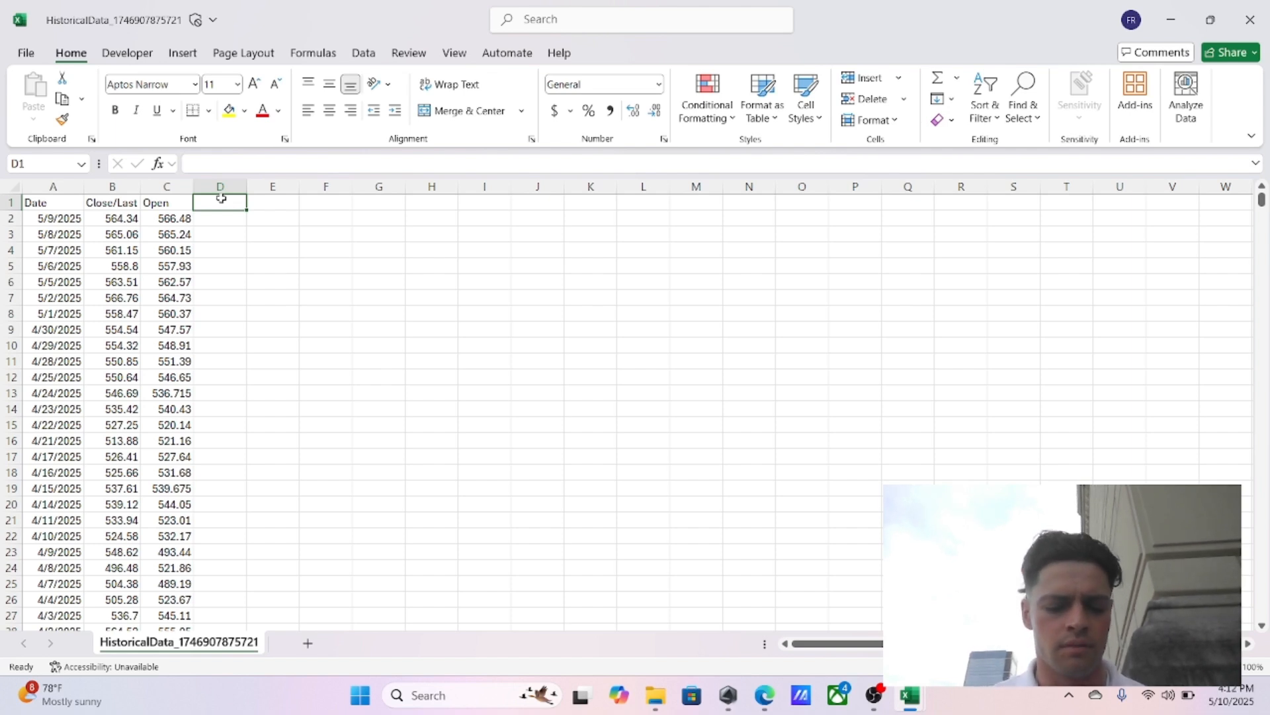
type("Retur")
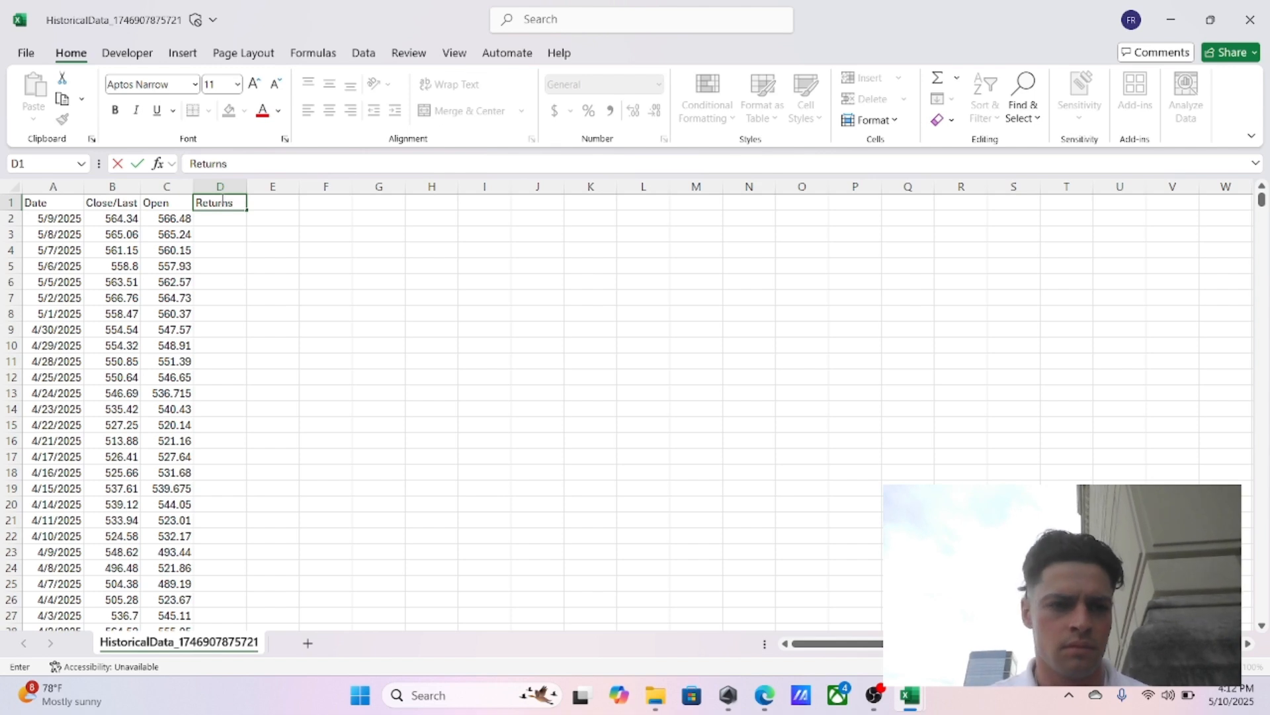
type("ns")
key("Return")
Step: Enter the formula =(B2-C2)/C2 in cell D2 to calculate the first day's open-to-close return
type("(")
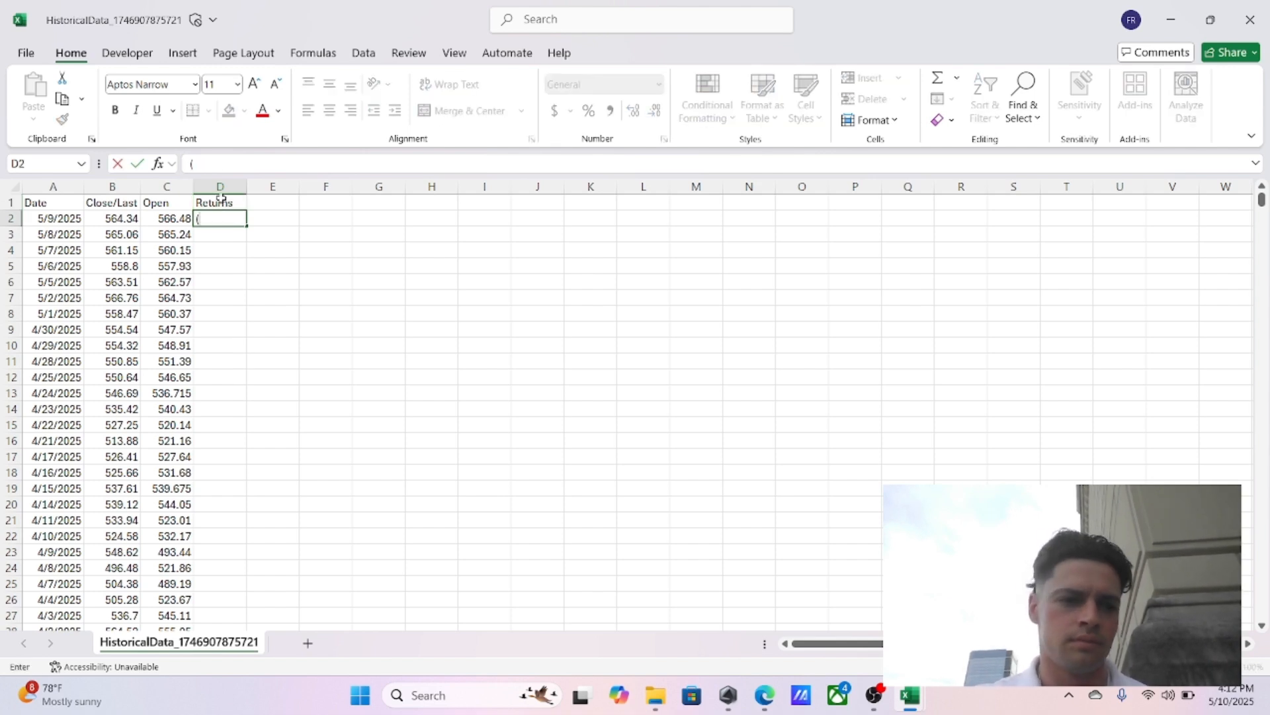
left_click(115, 220)
left_click(207, 221)
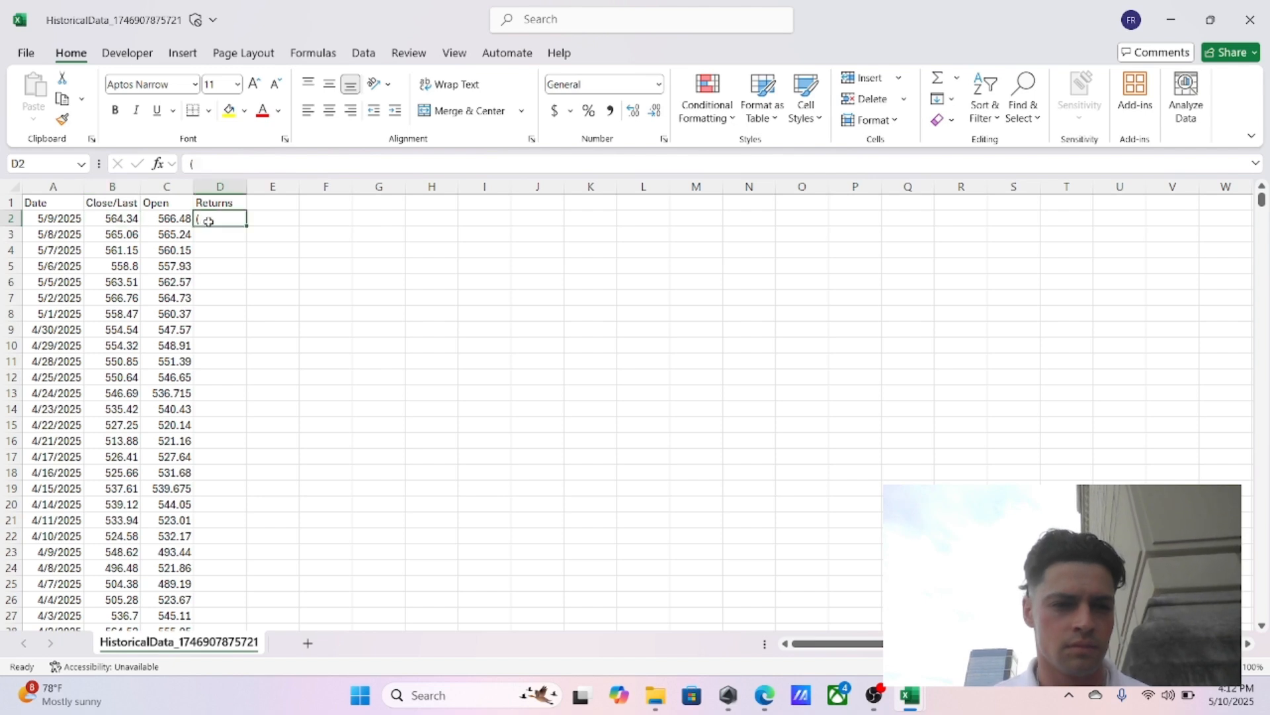
double_click(208, 221)
key("Home")
type("=")
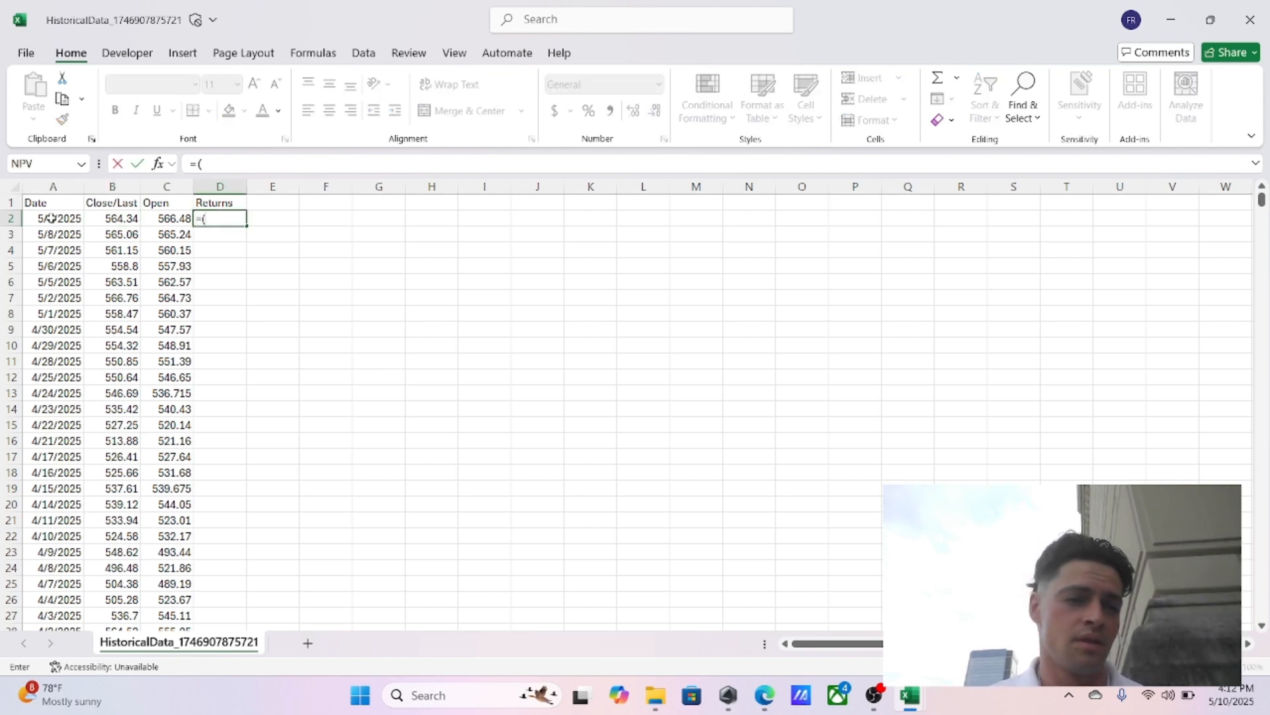
left_click(116, 218)
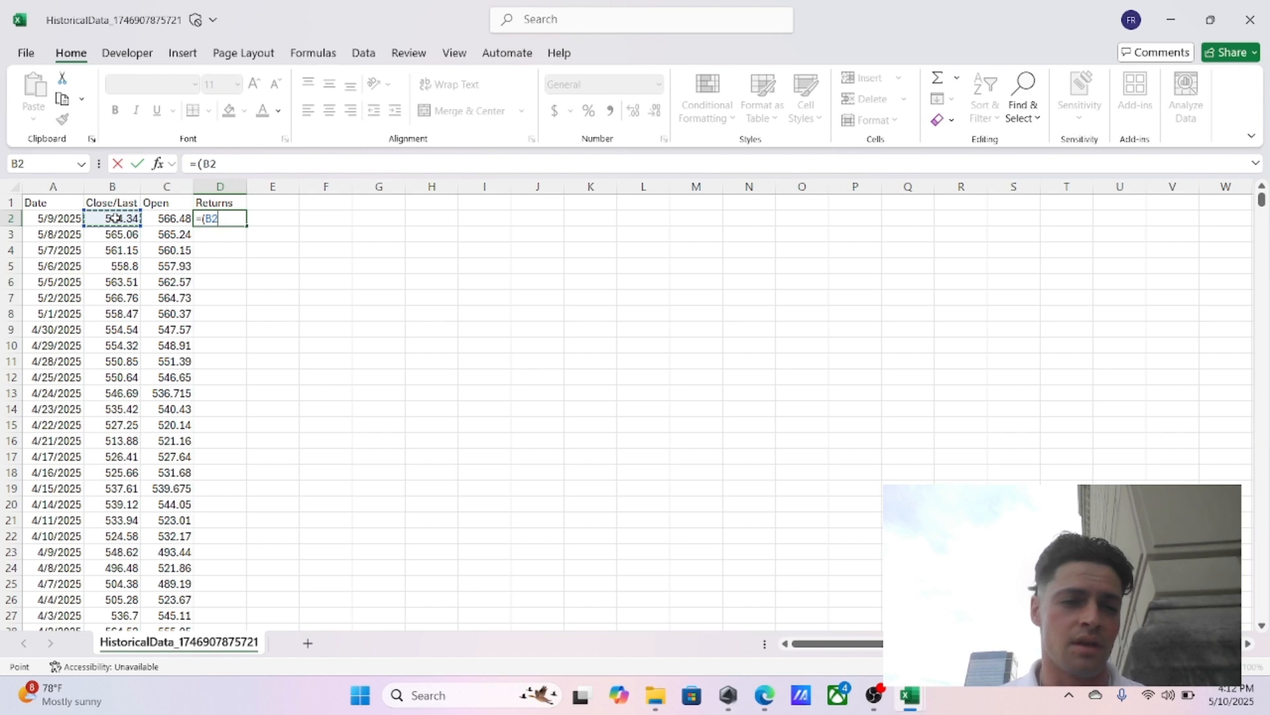
type("-")
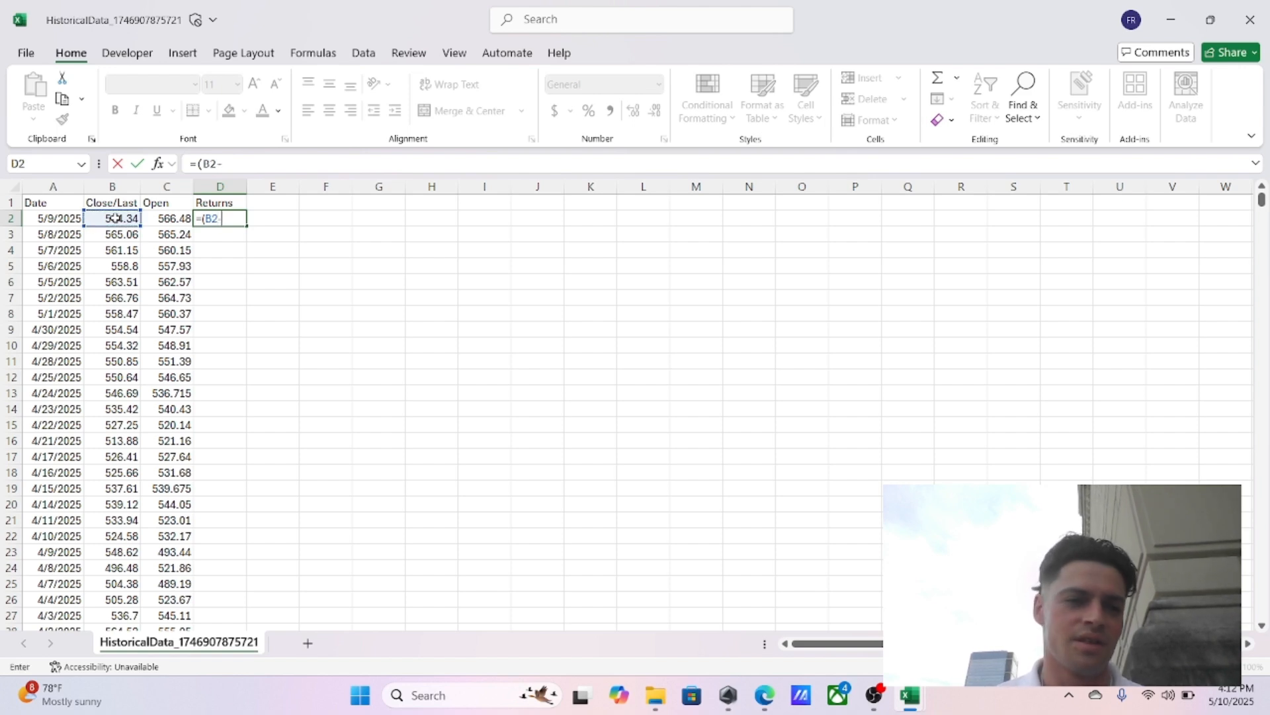
left_click(171, 221)
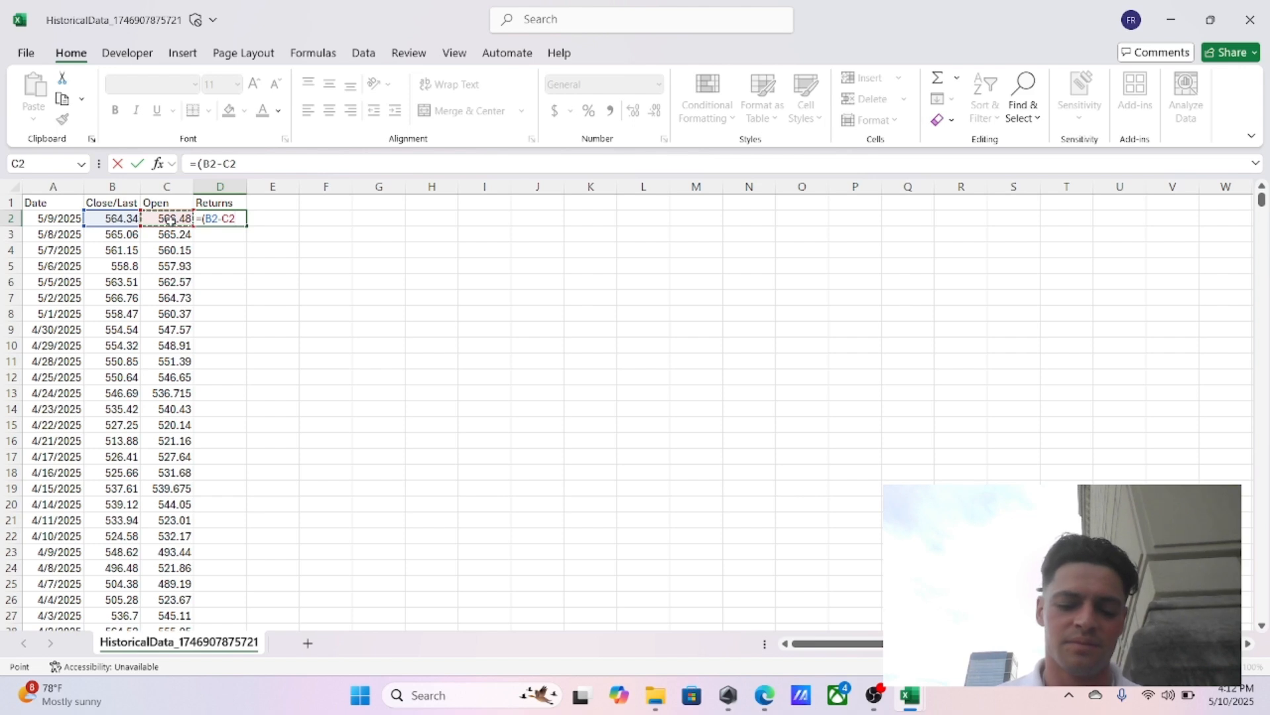
type(")")
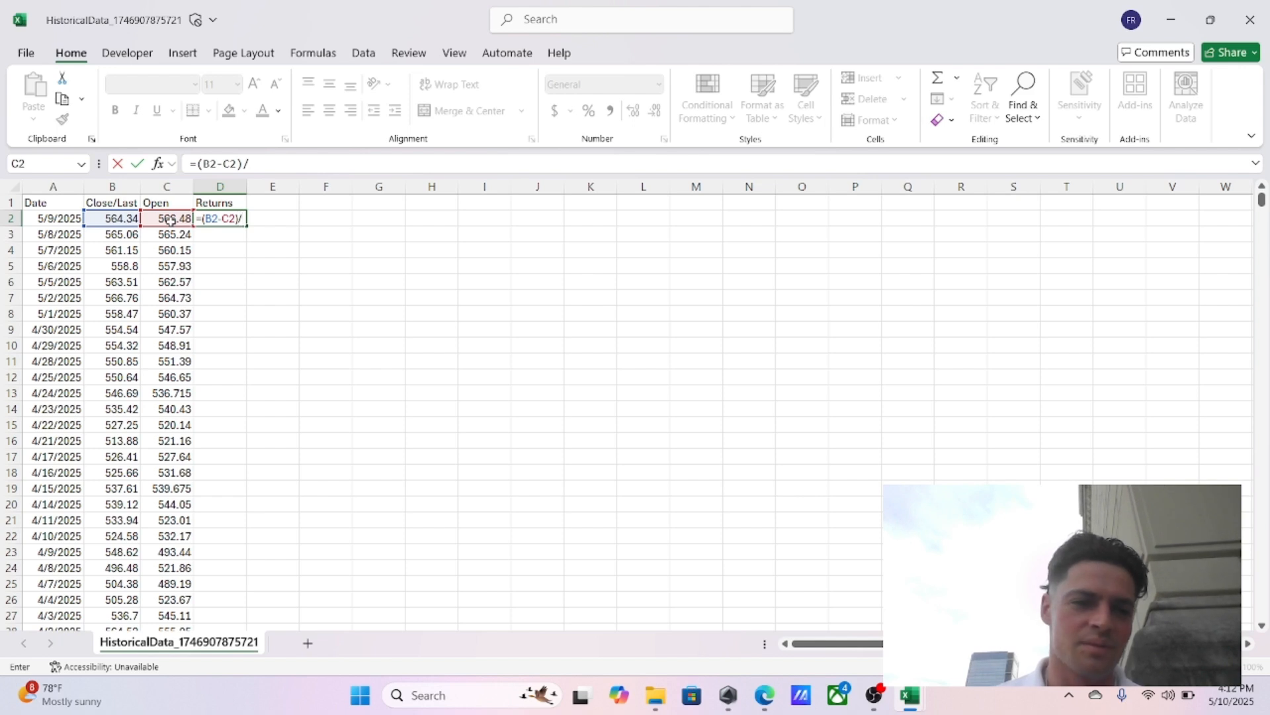
type("/")
left_click(171, 221)
key("Return")
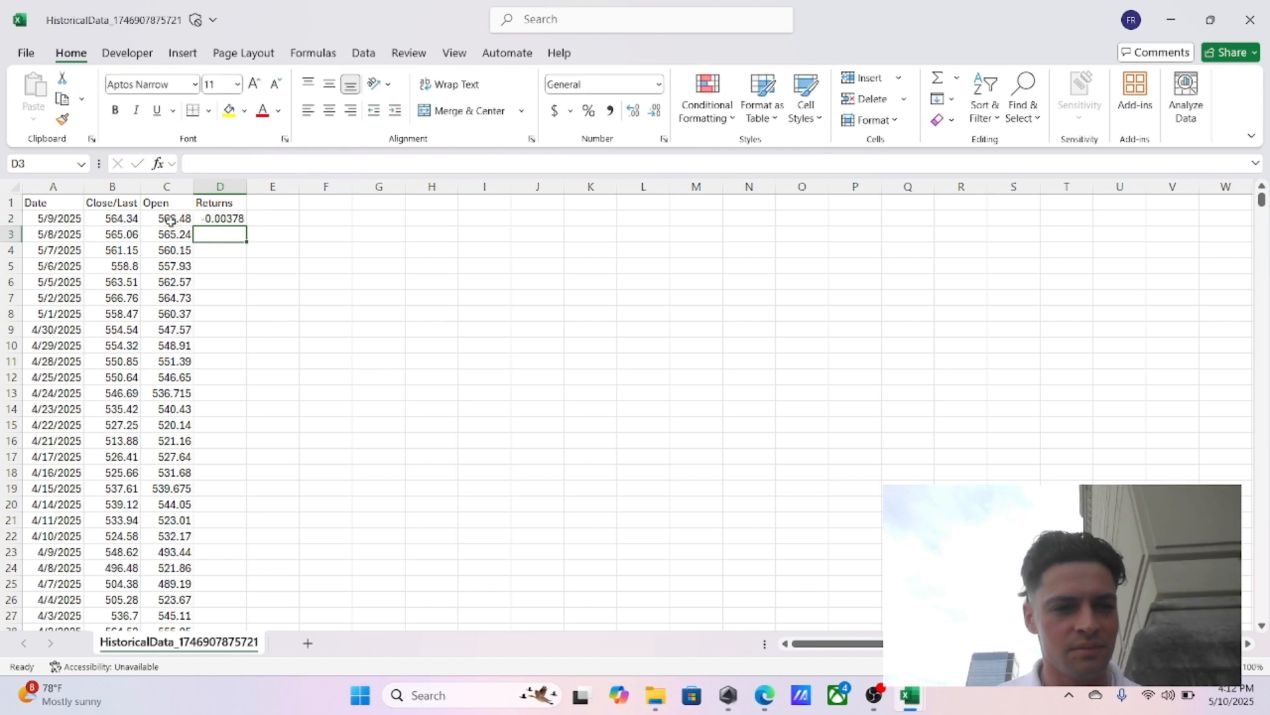
key("Up")
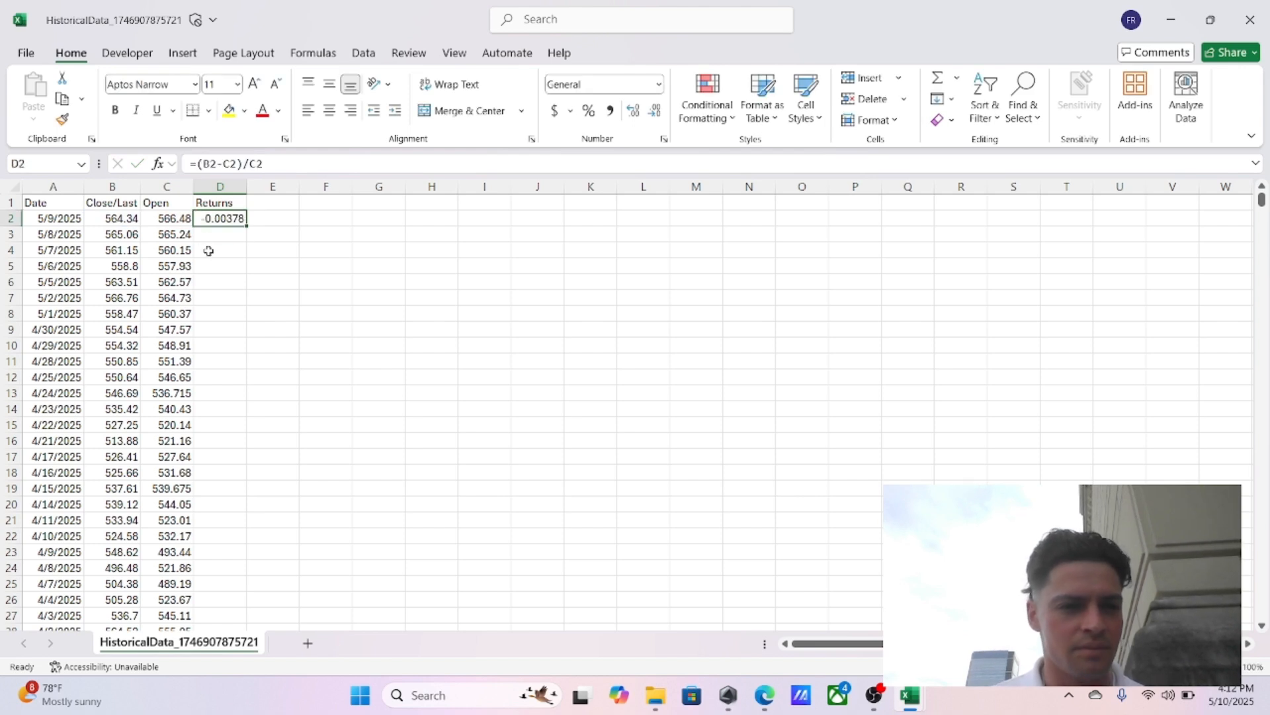
Step: Review the open and close prices behind the first return, and format cell D2 as Percentage
left_click(166, 219)
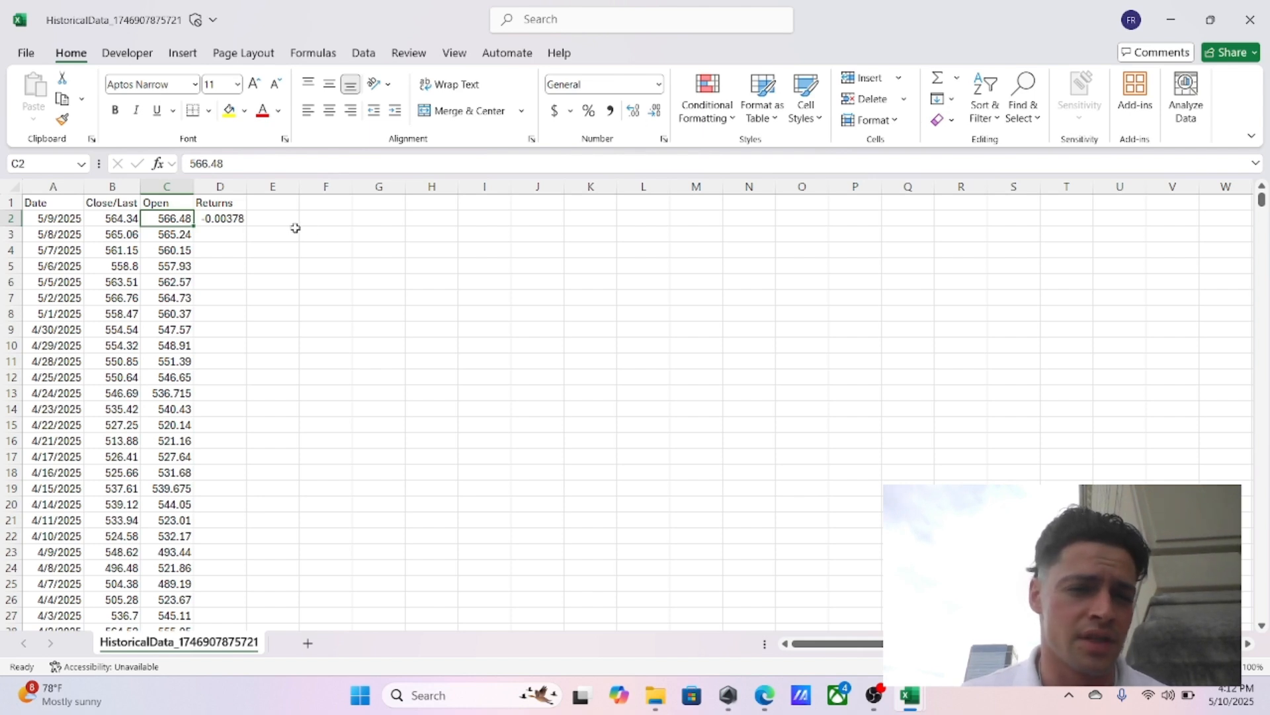
left_click(104, 218)
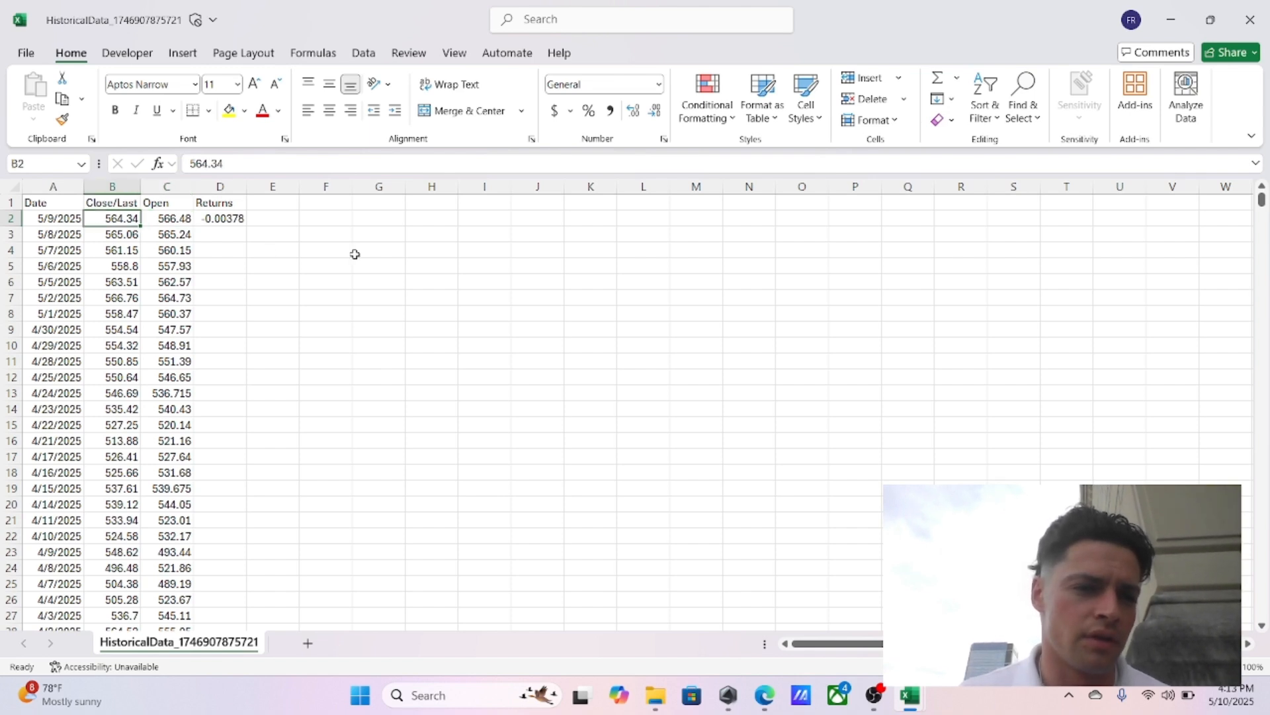
left_click(236, 218)
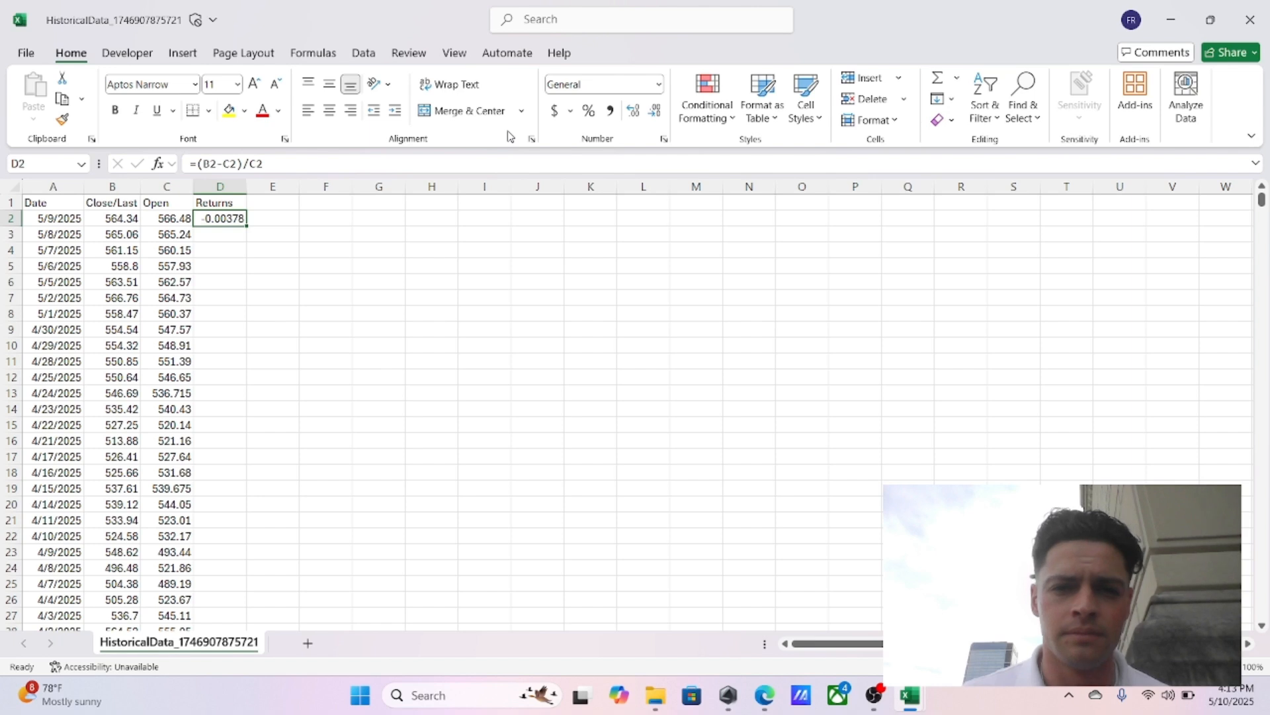
left_click(660, 85)
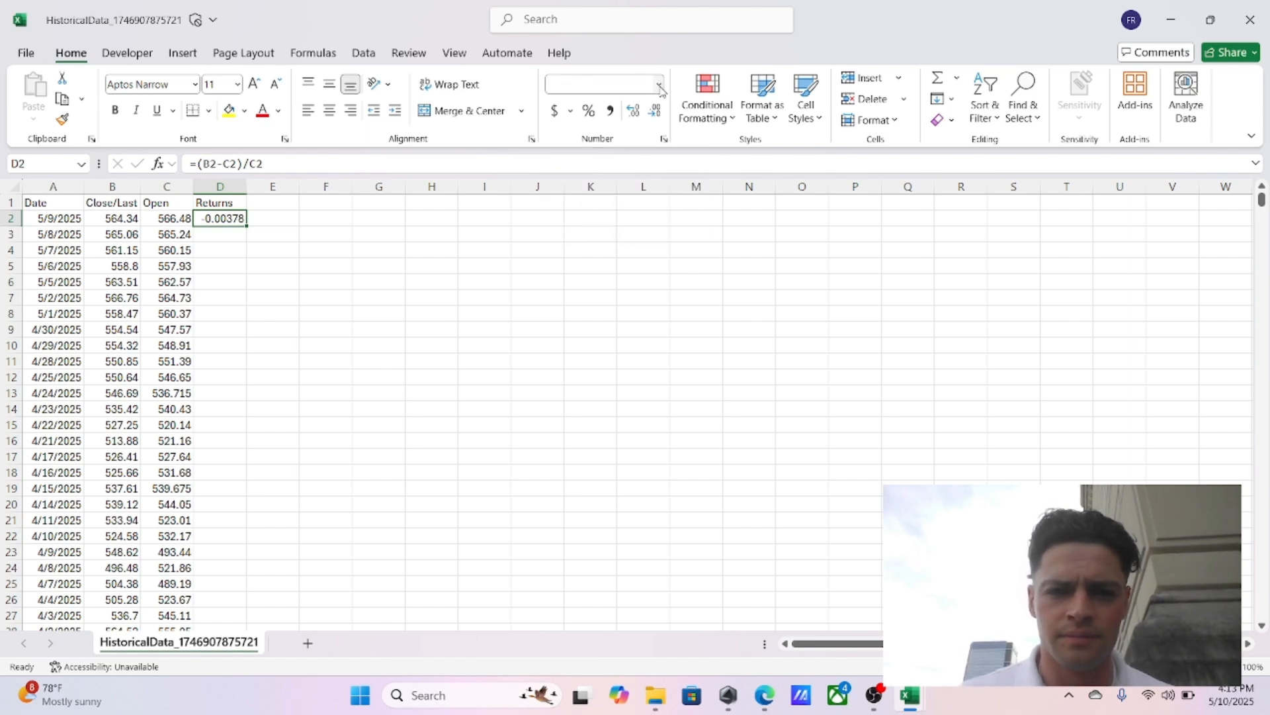
left_click(647, 402)
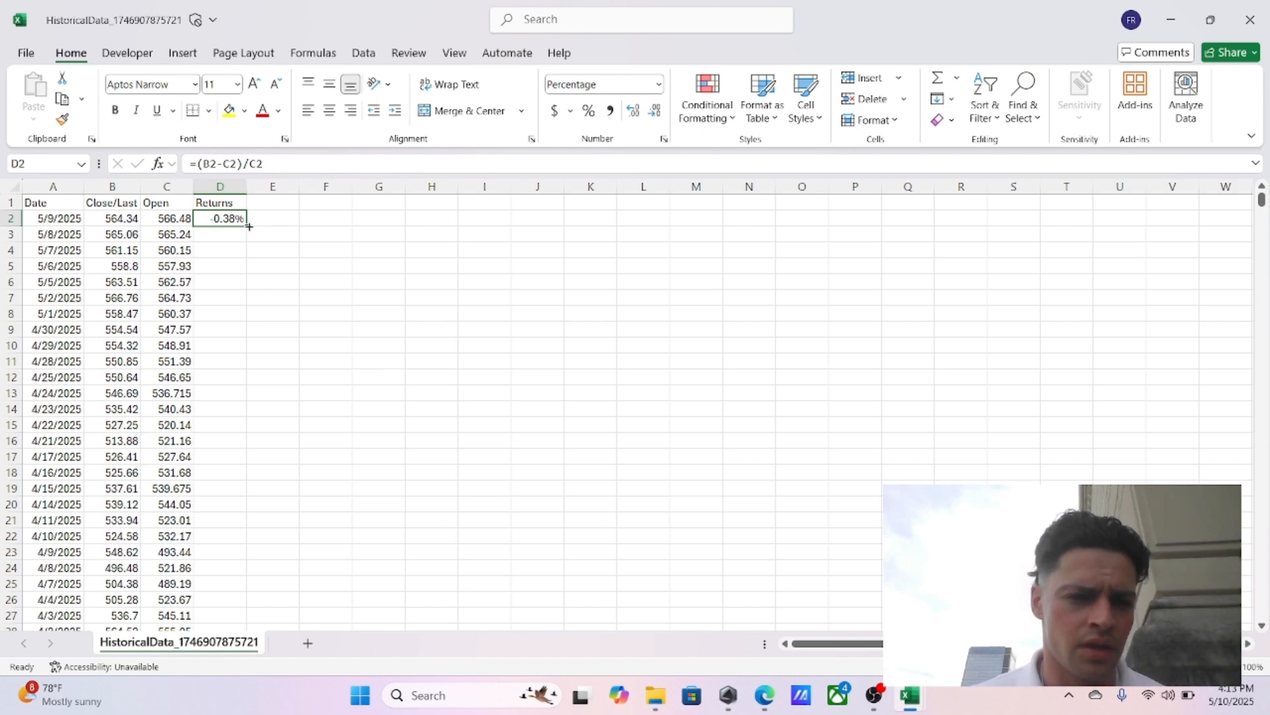
Step: Fill the returns formula from D2 down to the last data row and check the end of the column
double_click(249, 227)
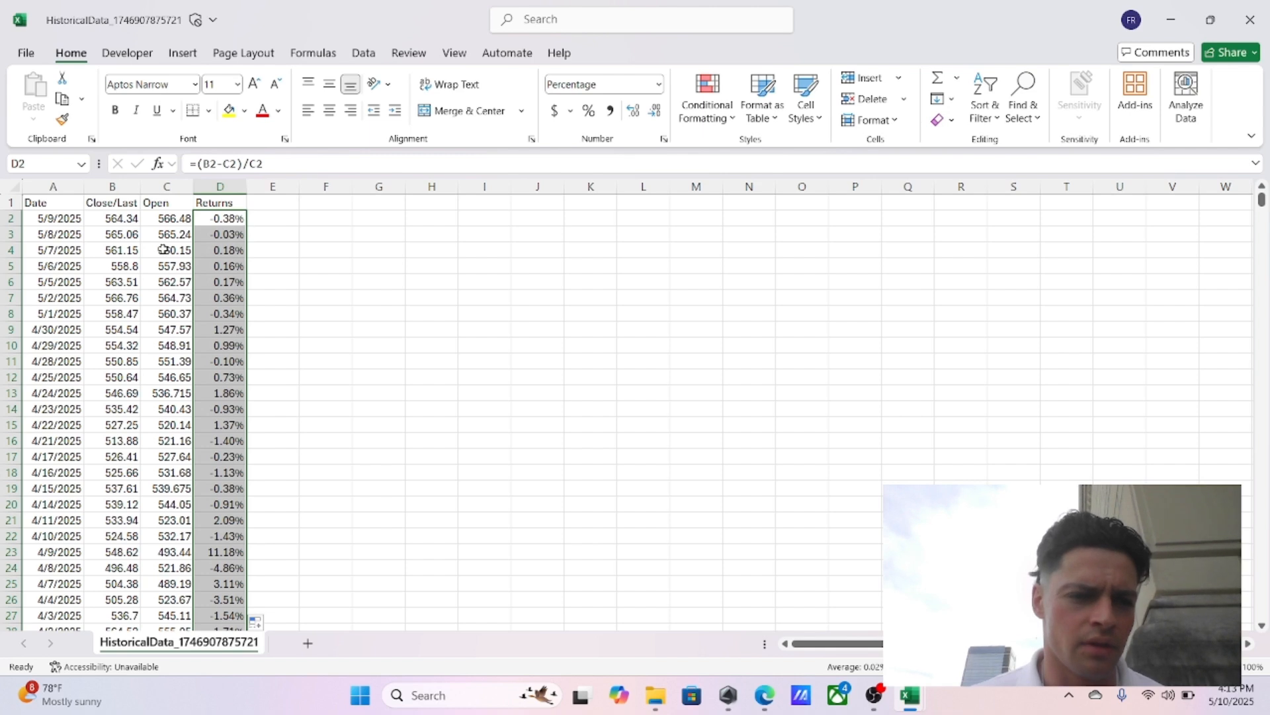
left_click(213, 217)
key("ctrl+Down")
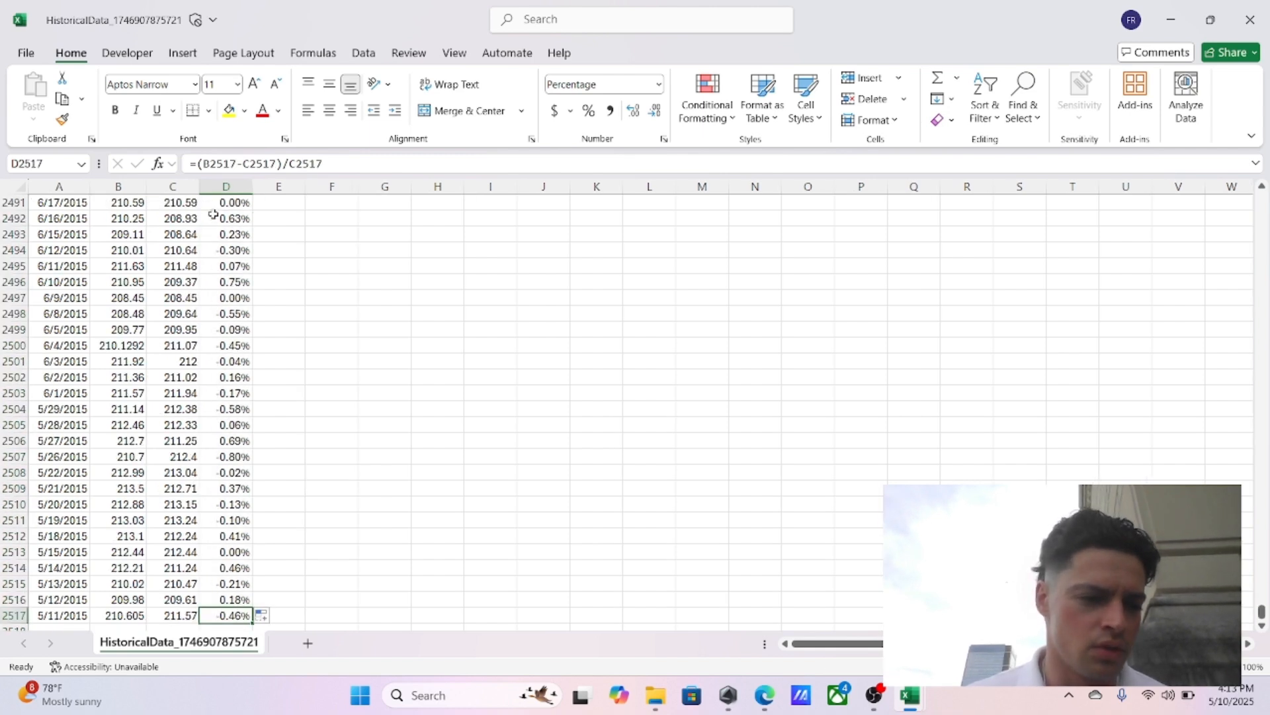
key("ctrl+Up")
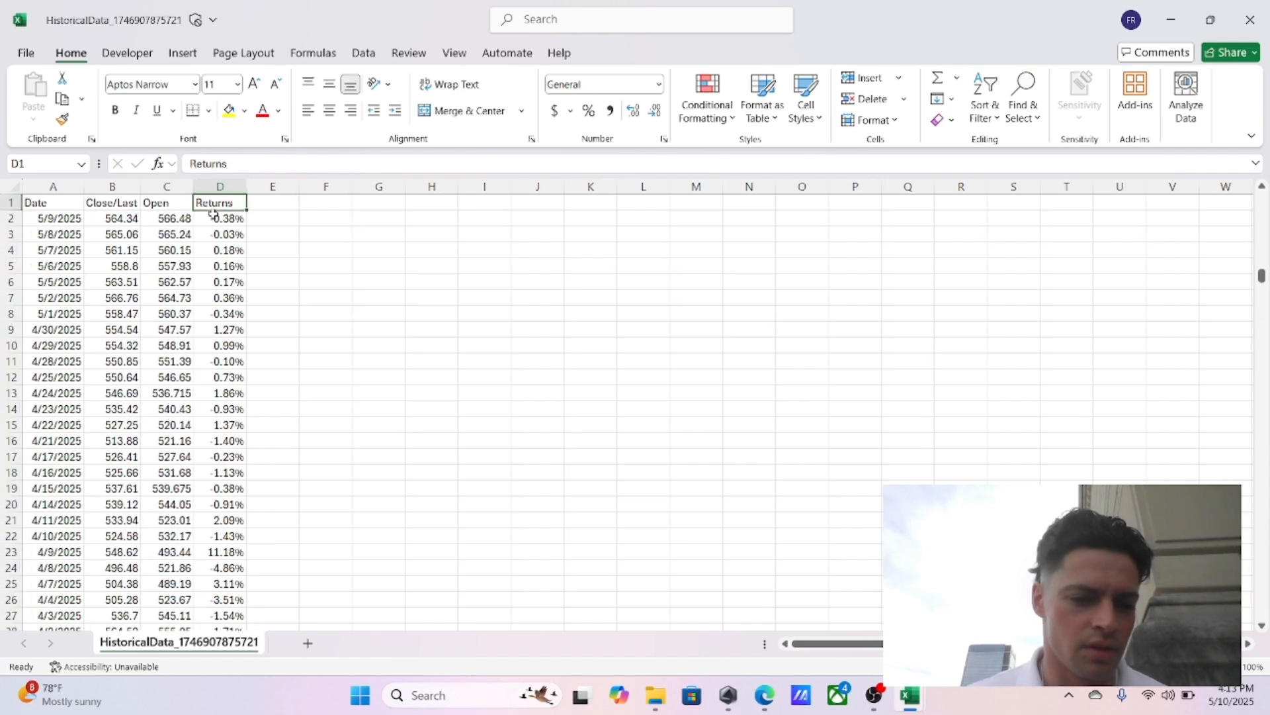
Step: Look over the daily percentage returns in the upper rows of the Returns column
key("Right")
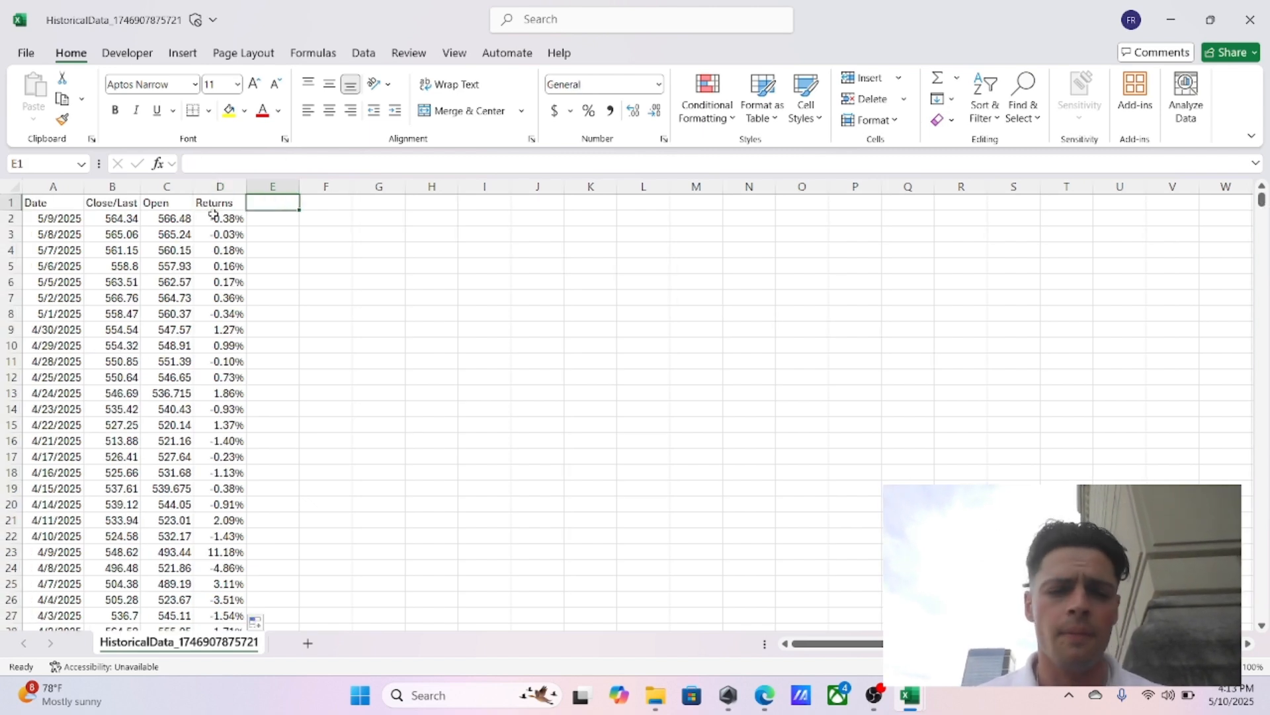
key("Left")
key("Down")
key("Down")
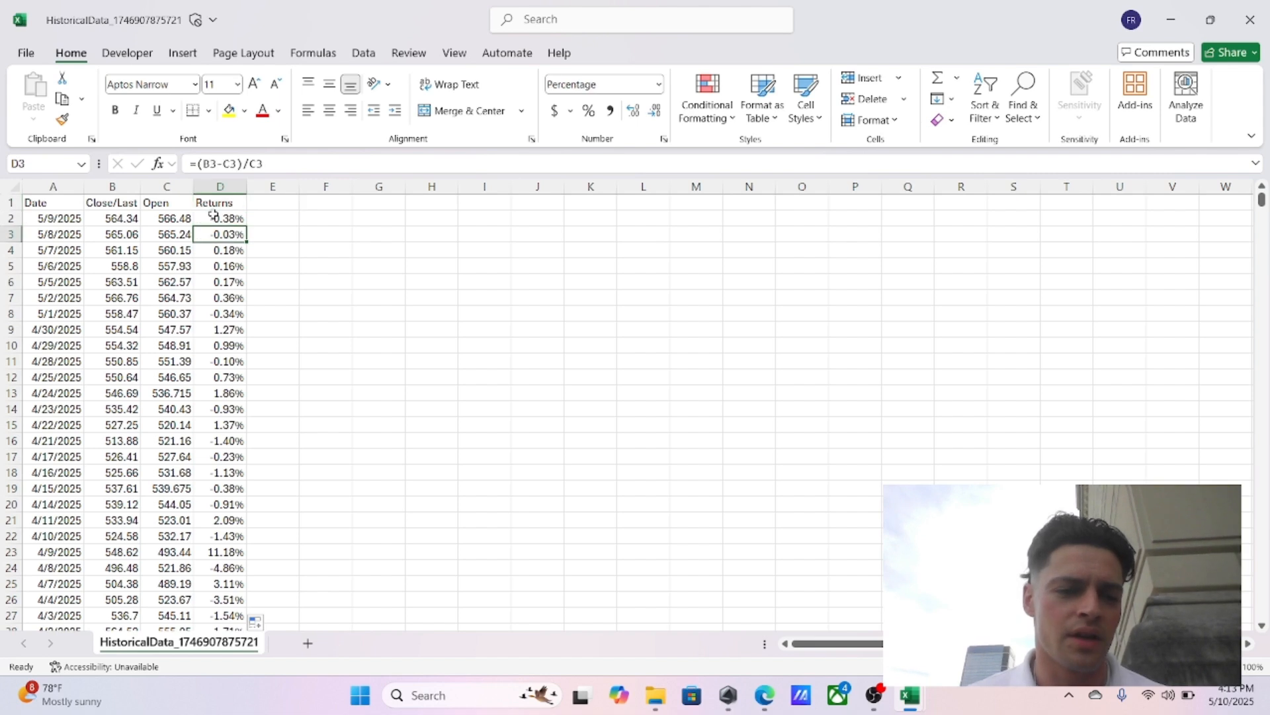
key("Down")
key("Down")
key("Down")
key("Down")
key("Down")
key("Down")
key("Down")
key("Down")
key("Down")
key("Down")
key("Down")
key("Down")
key("Down")
key("Down")
key("Down")
key("Down")
key("Down")
key("Down")
key("Up")
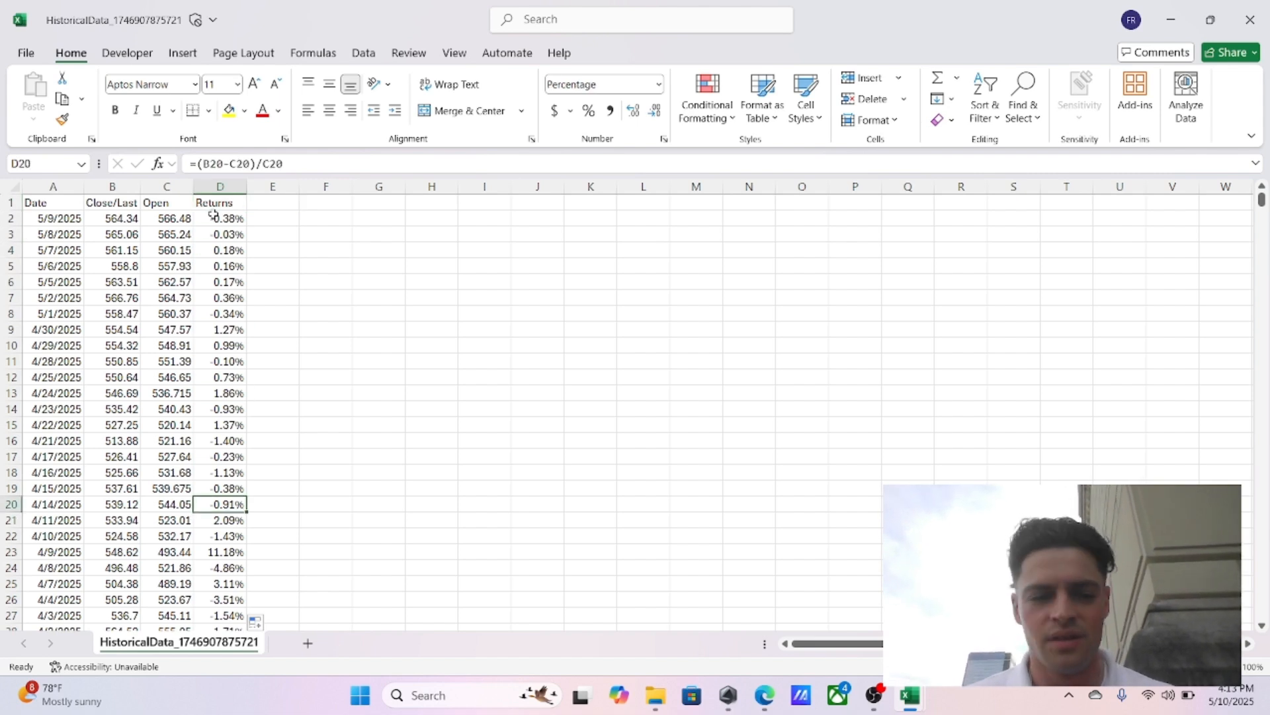
key("Up")
key("Up")
key("Up")
key("Up")
key("Up")
key("Up")
key("Up")
key("Up")
key("Up")
key("Up")
key("Up")
key("Up")
key("Up")
key("Up")
key("Up")
key("Up")
key("Up")
key("Up")
key("Up")
key("Down")
key("Down")
key("Down")
key("Down")
key("Down")
key("Down")
key("Down")
key("Down")
key("Down")
key("Down")
key("Down")
key("Down")
key("Down")
key("Down")
key("Up")
key("Up")
key("Up")
key("Up")
key("Up")
key("Up")
key("Up")
key("Up")
key("Up")
key("Up")
key("Up")
key("Up")
key("Up")
key("Up")
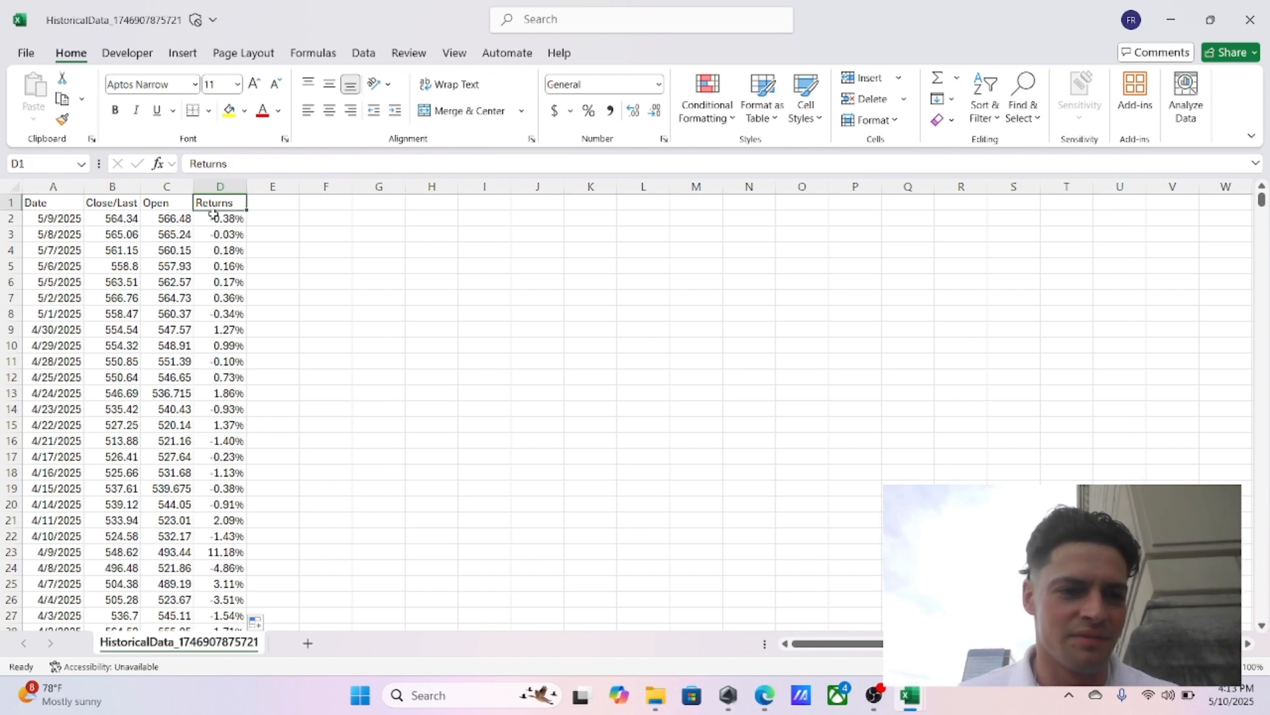
key("Right")
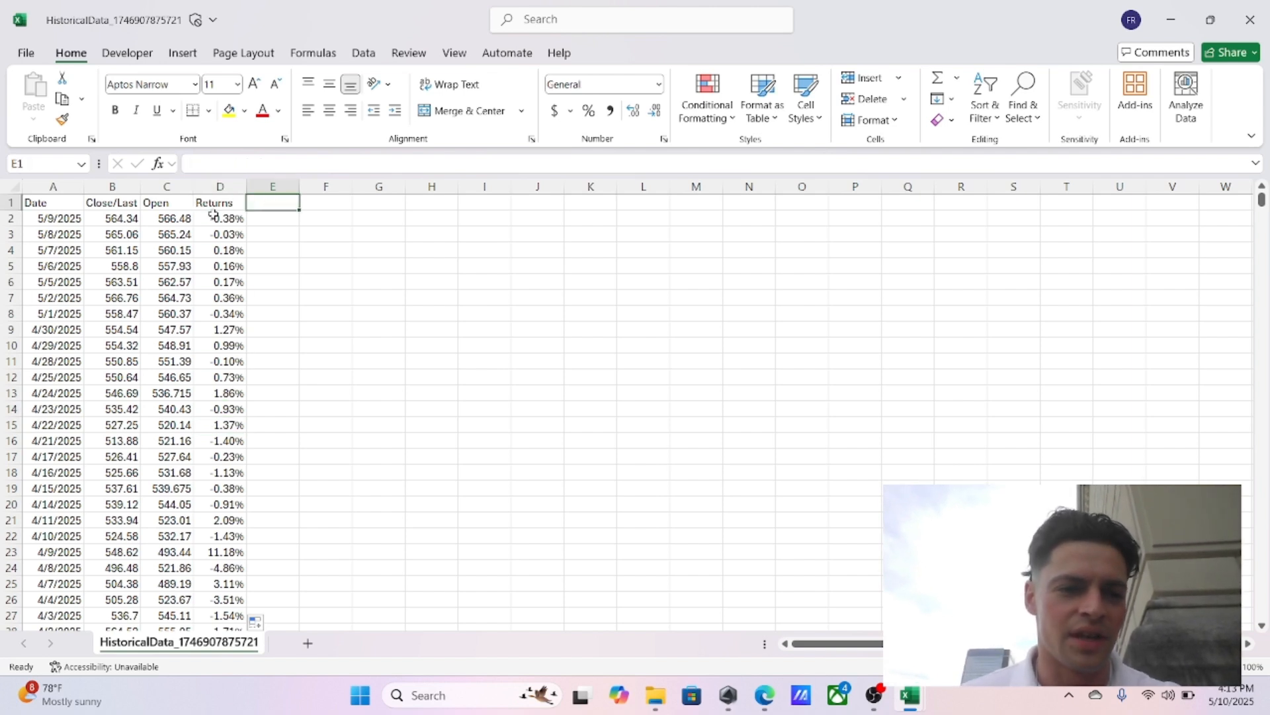
key("Right")
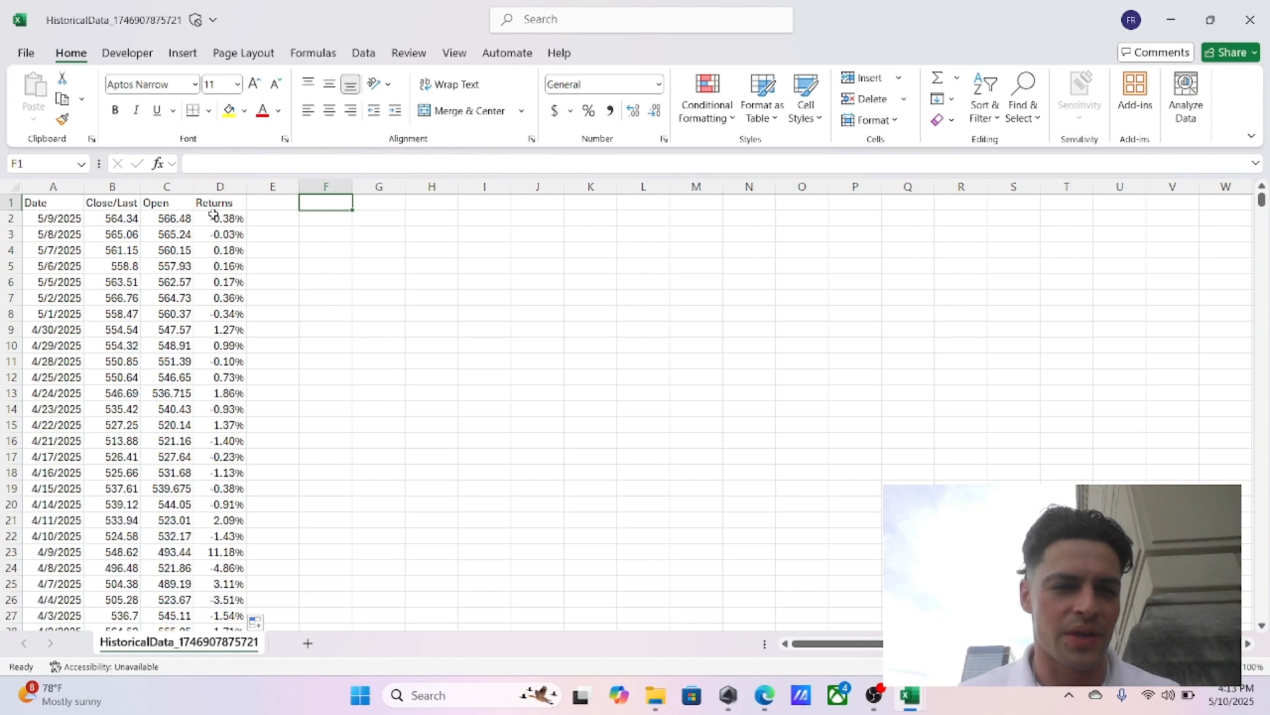
Step: Review the first day's return in cell D2 and its neighbouring cells in the Returns column
key("Left")
key("Left")
key("Down")
key("Down")
key("Up")
key("Up")
key("Down")
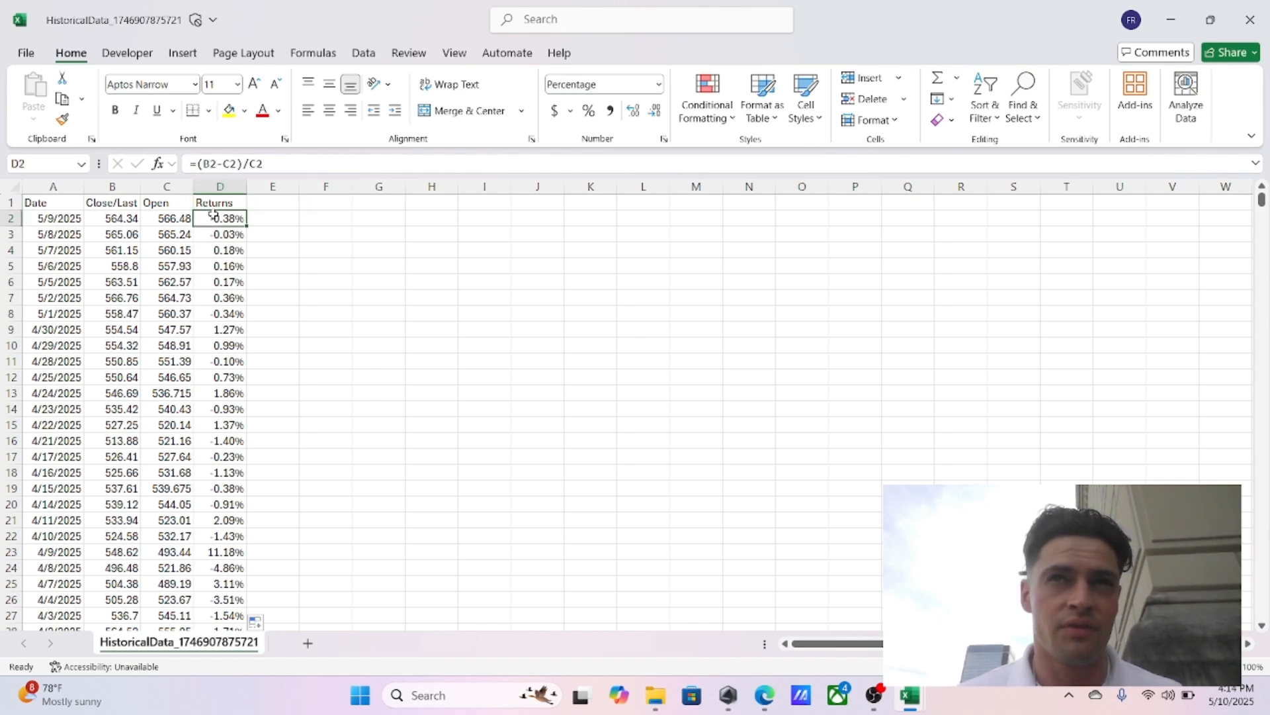
key("Right")
key("Right")
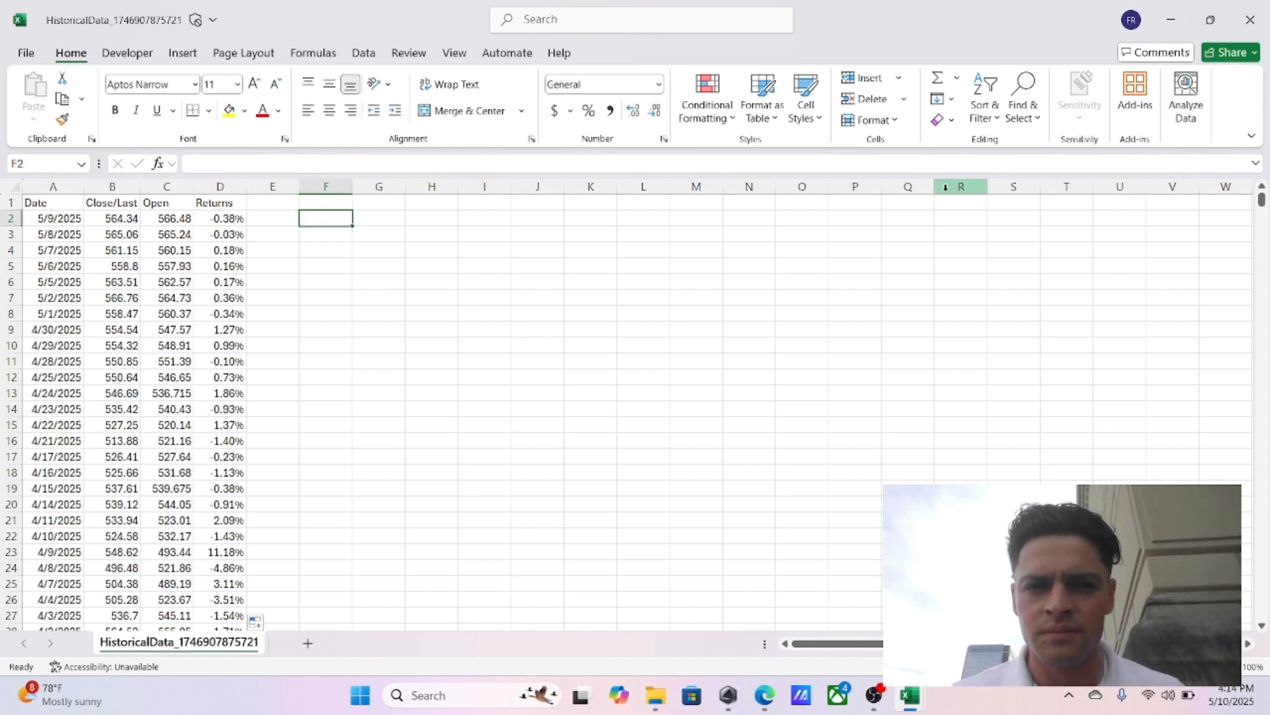
Step: Start a Descriptive Statistics analysis and set its input range to the returns in D2:D2517
left_click(366, 56)
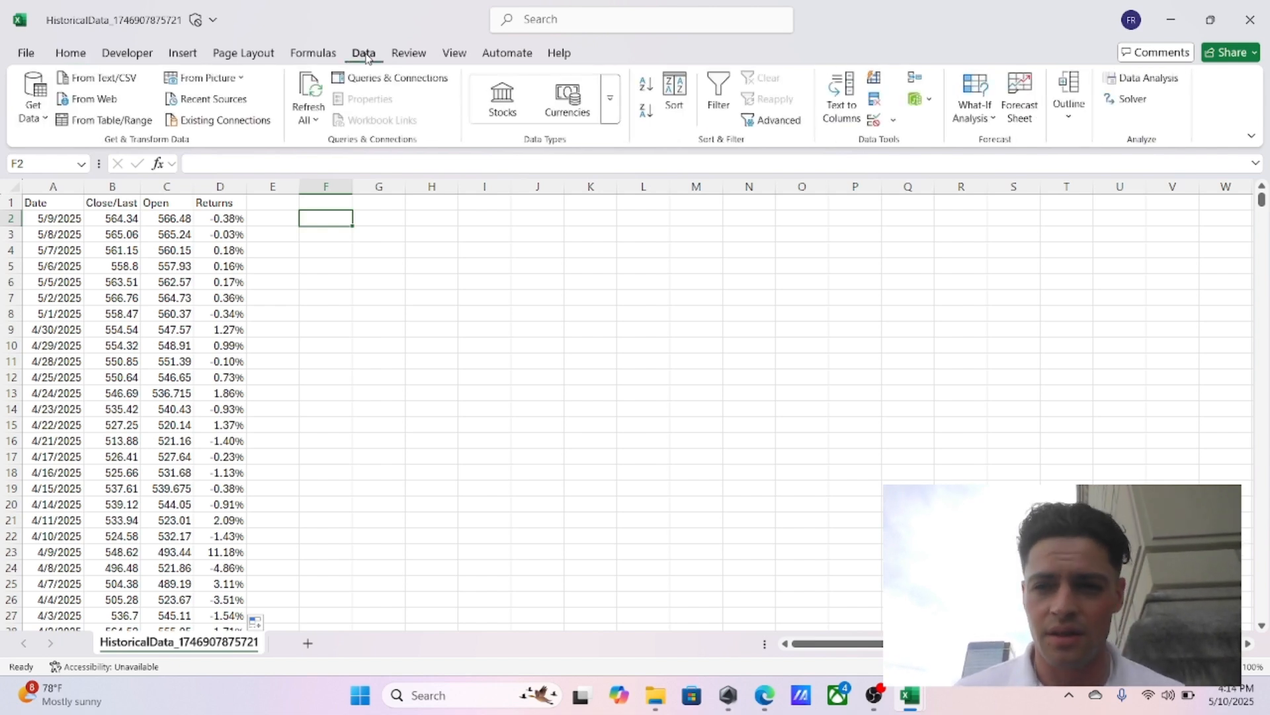
left_click(1138, 78)
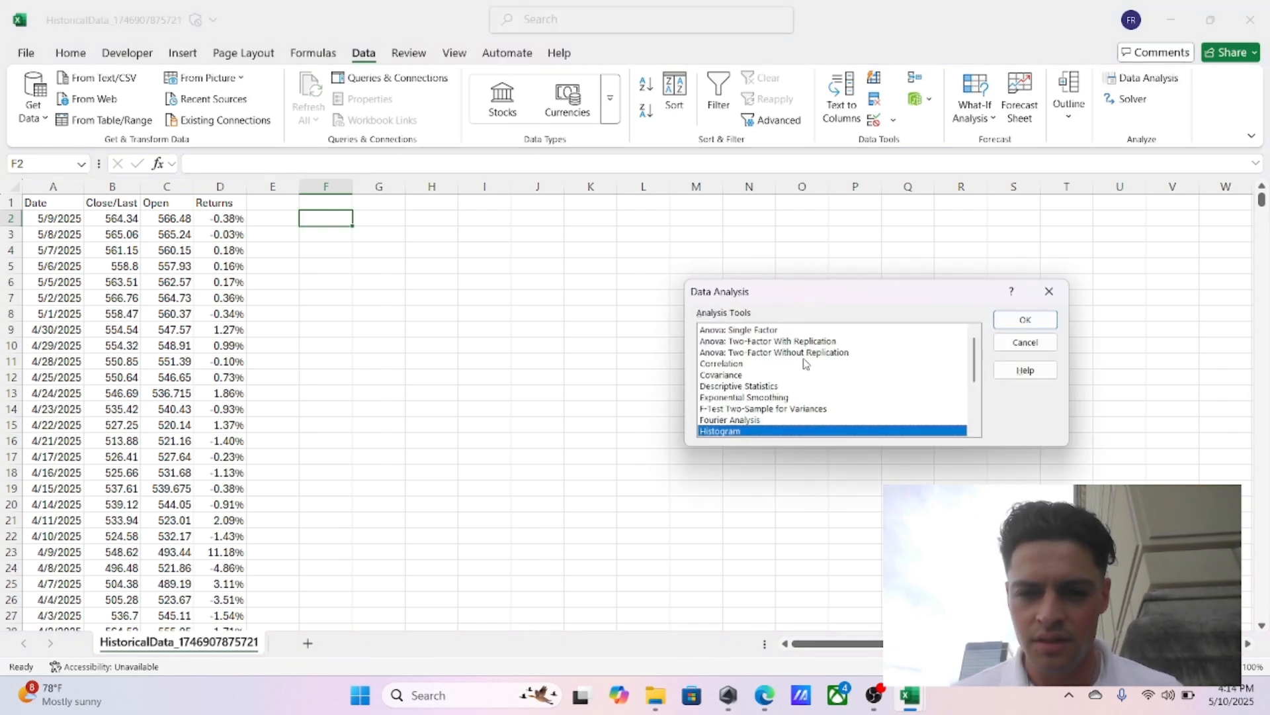
left_click(758, 389)
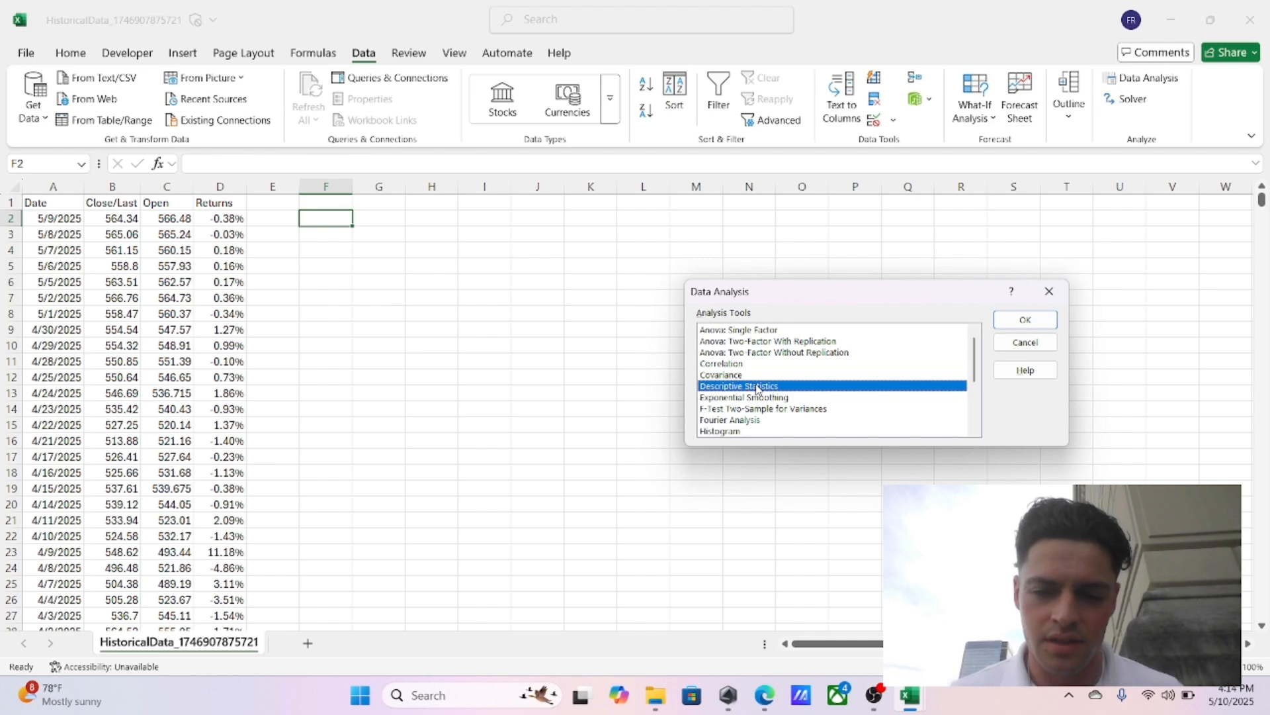
left_click(1025, 320)
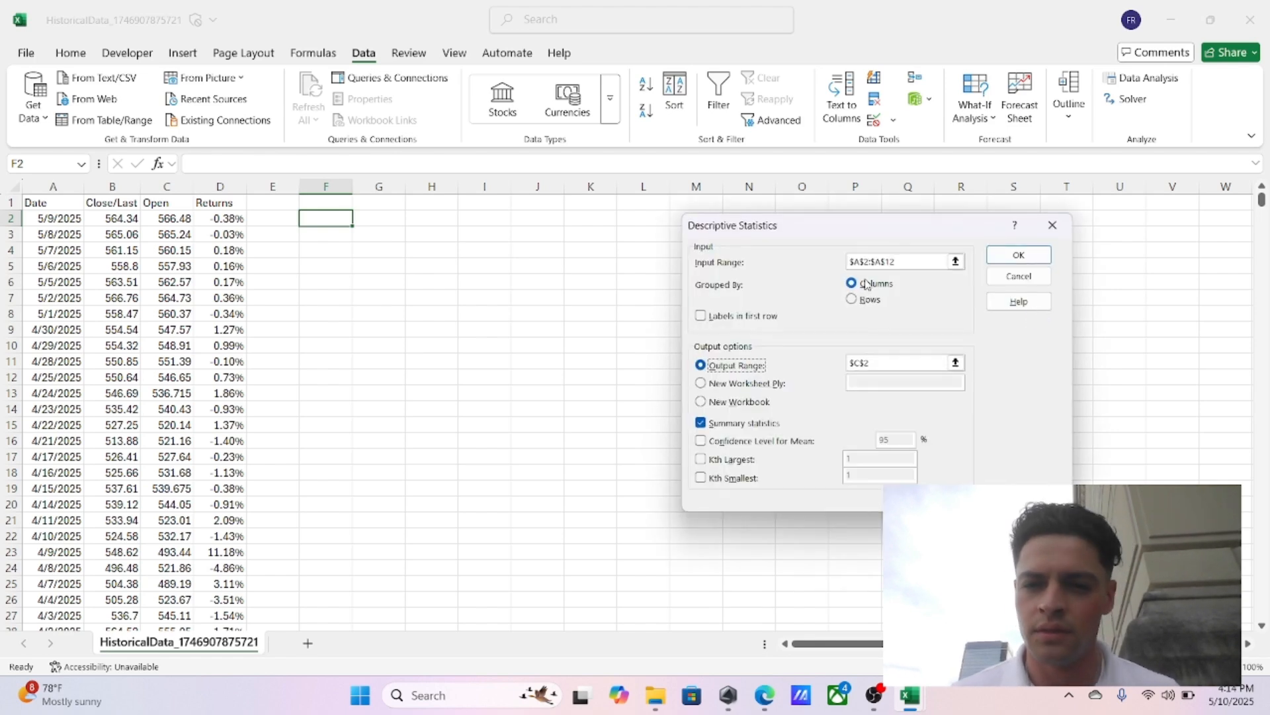
left_click_drag(906, 260, 850, 261)
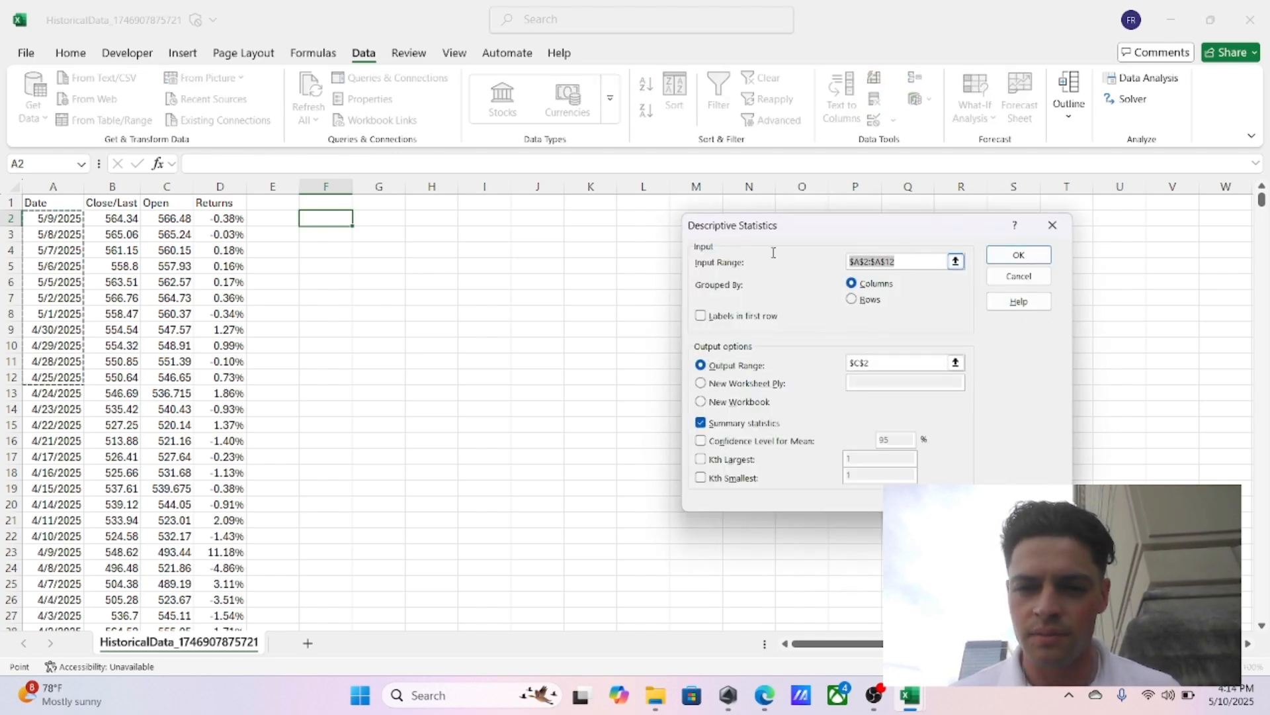
key("BackSpace")
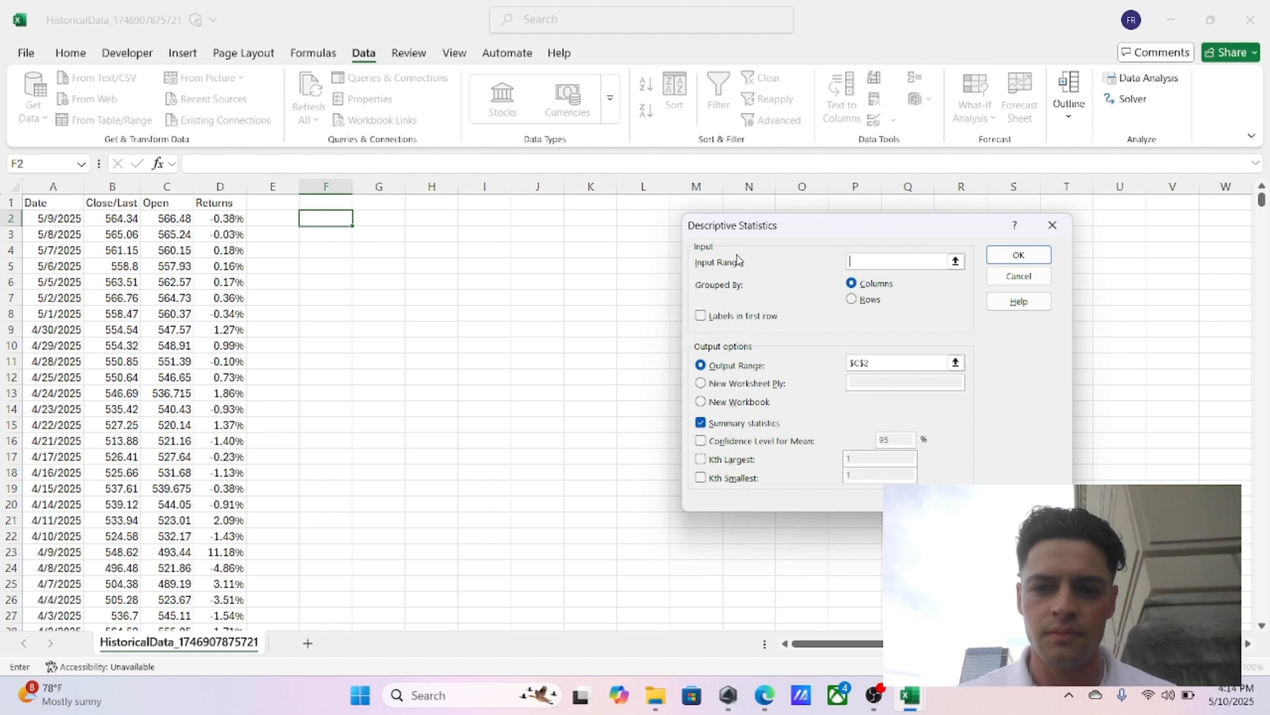
left_click(221, 217)
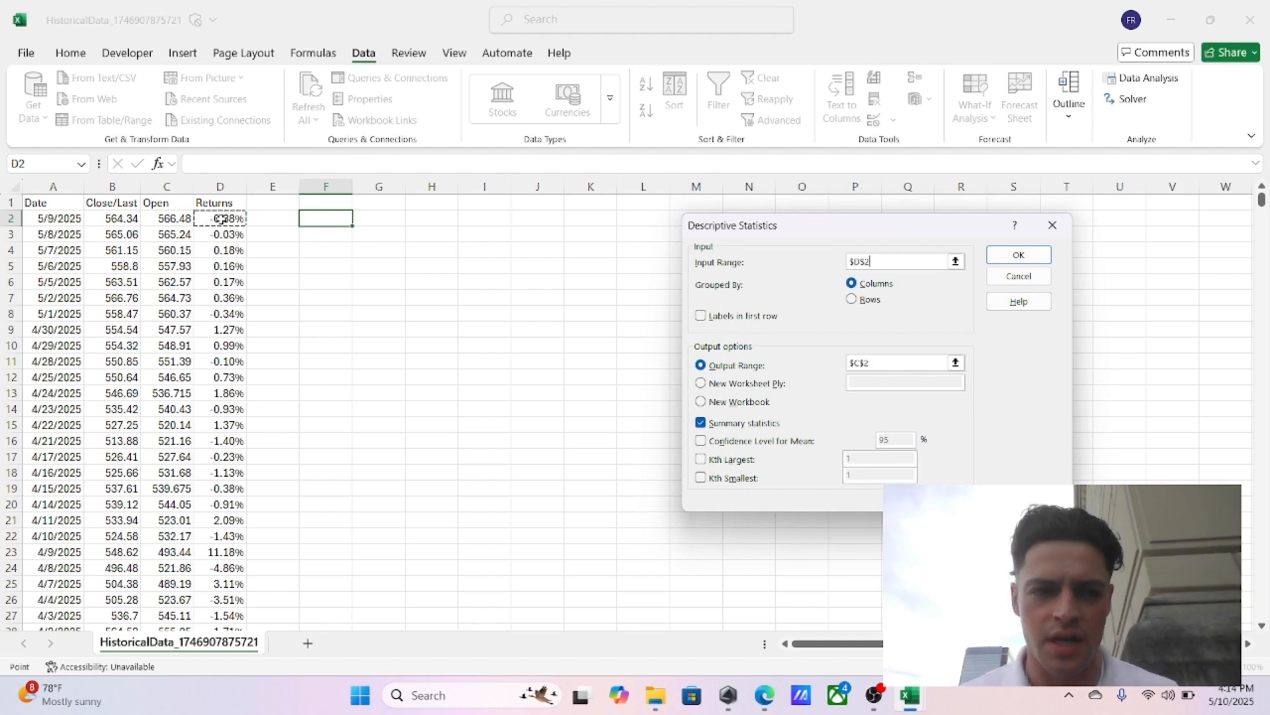
key("ctrl+shift+Down")
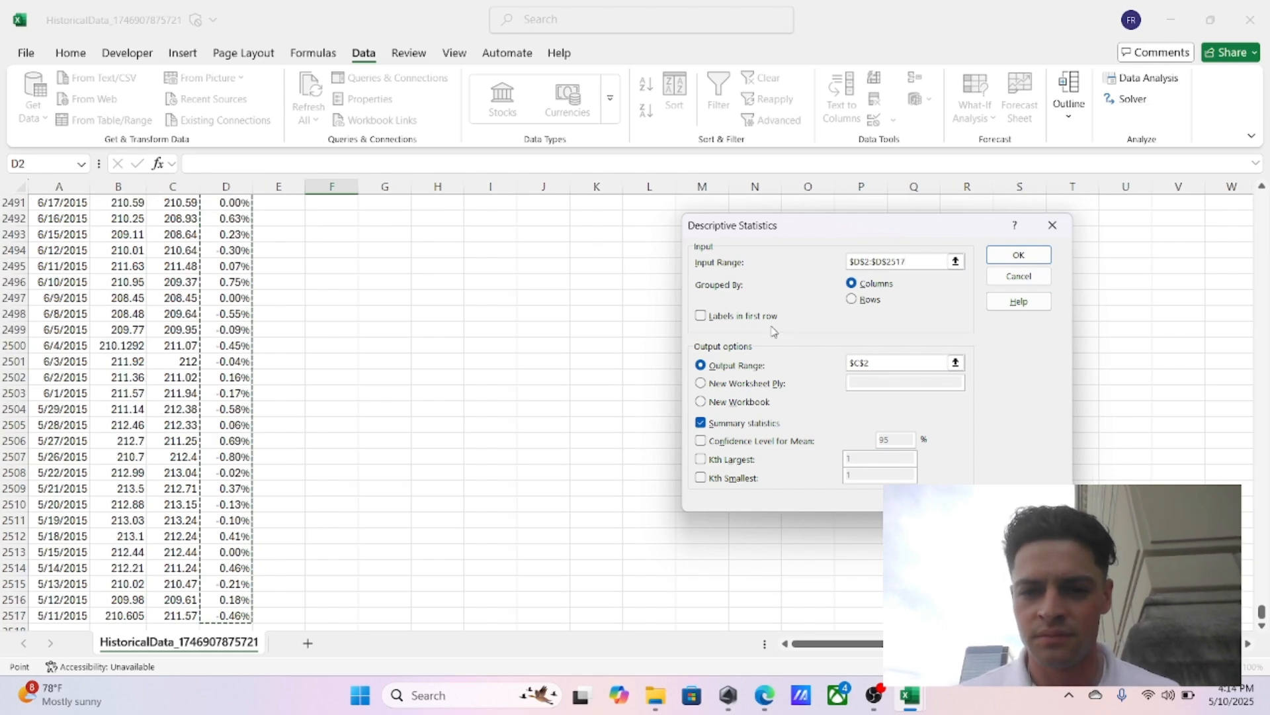
Step: Try to generate the summary statistics with cell F2 added to the existing output range
left_click(899, 361)
scroll(450, 272, "up", 1)
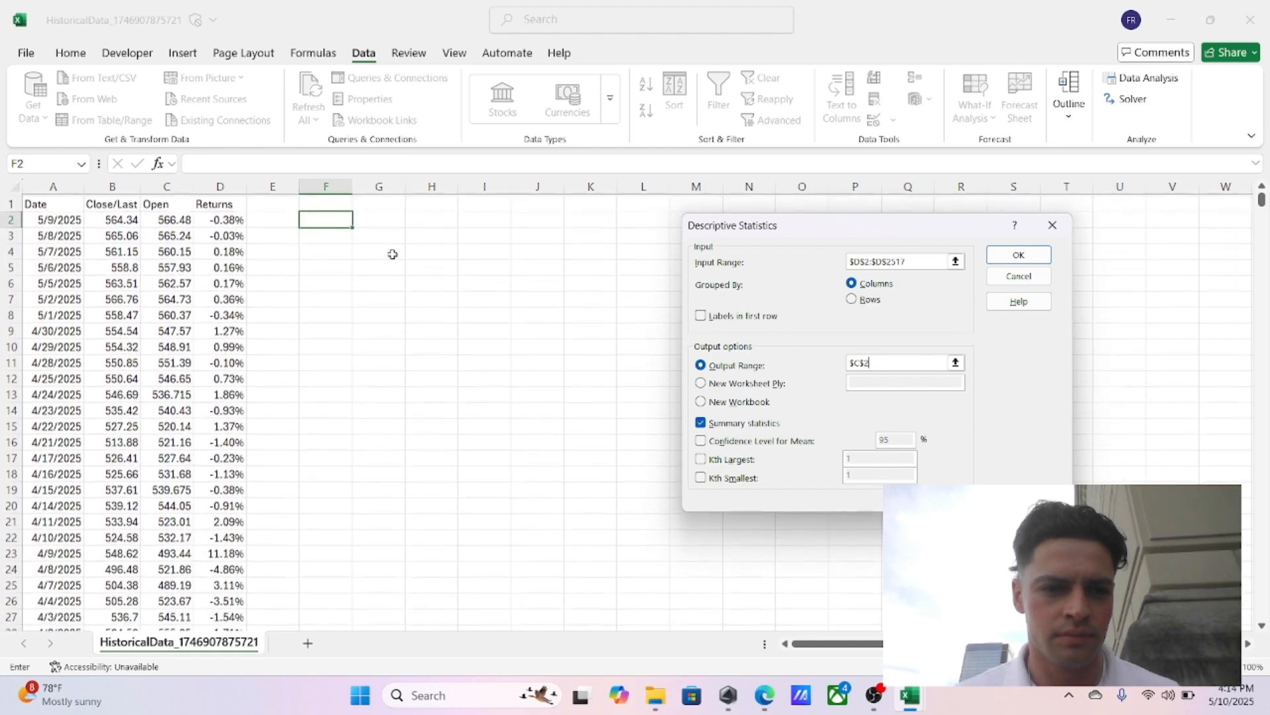
left_click(322, 219)
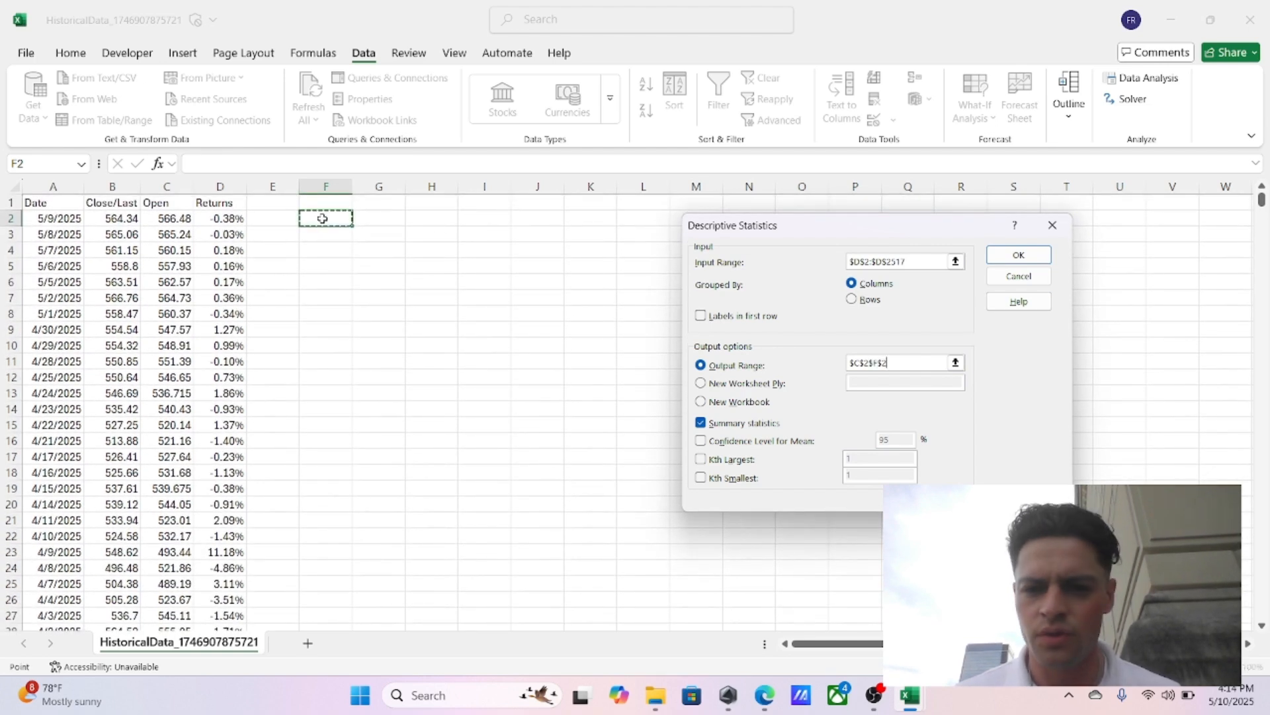
left_click(700, 423)
left_click(1037, 259)
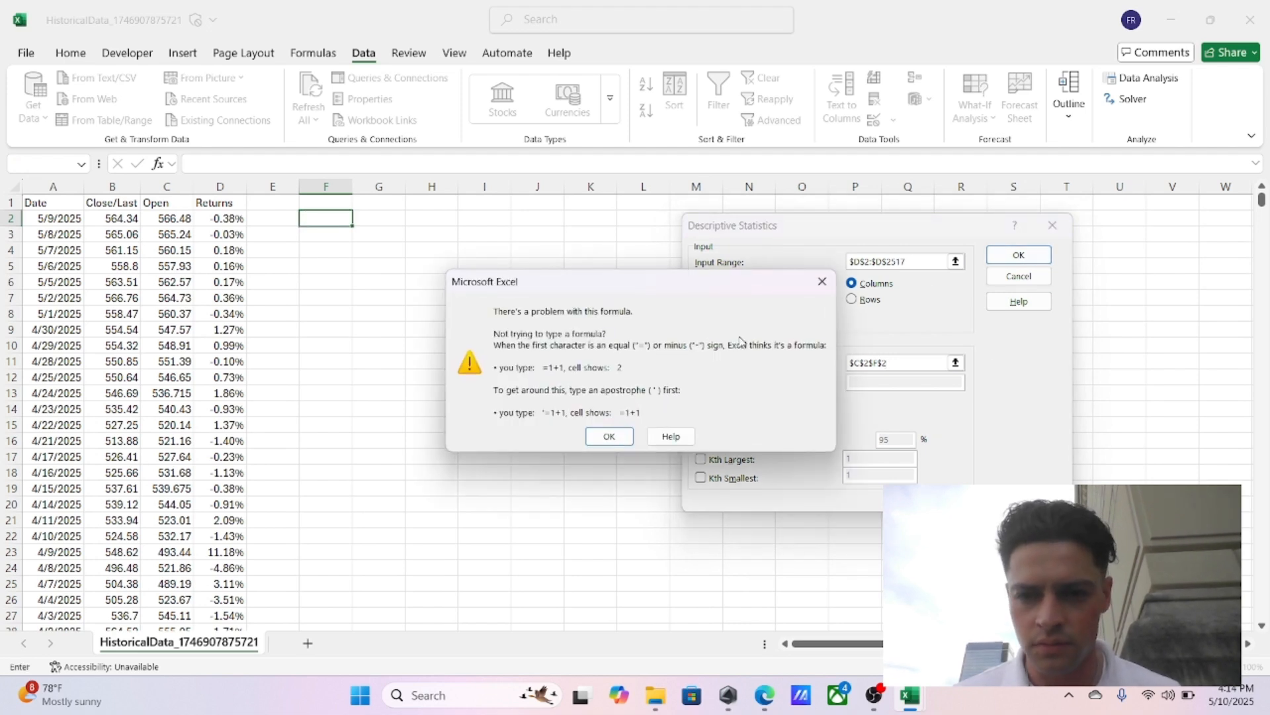
left_click(607, 431)
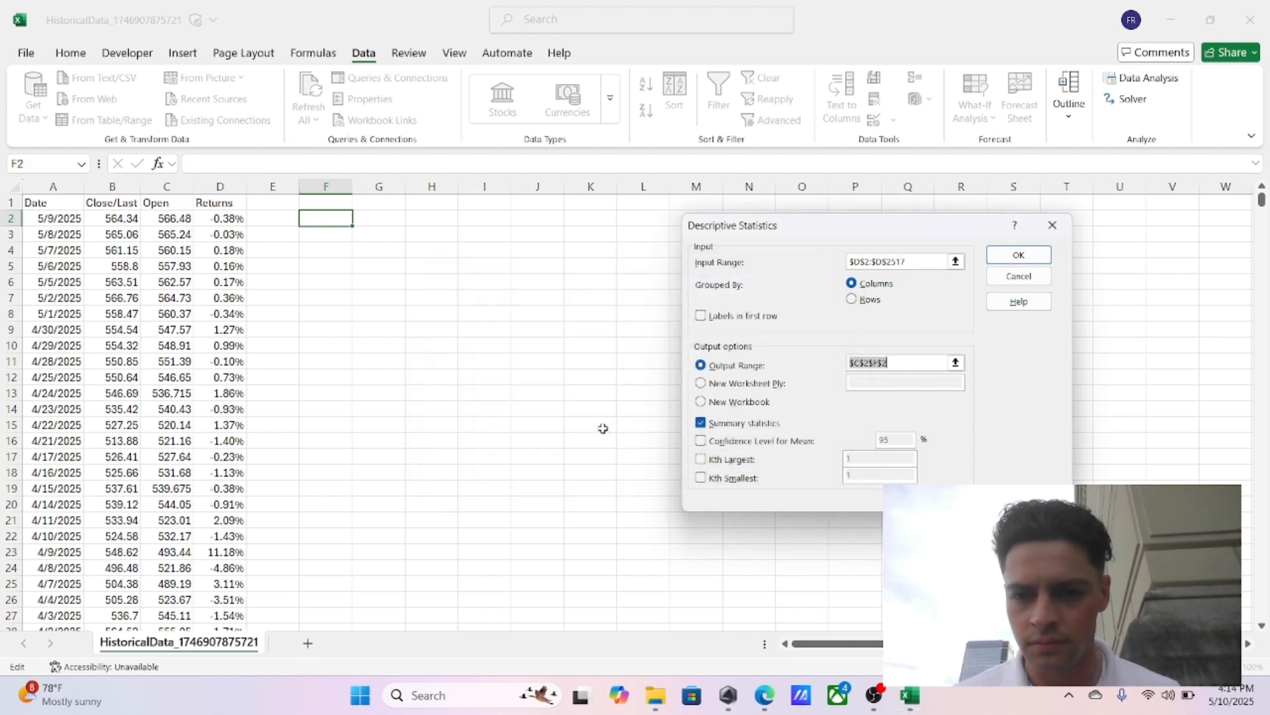
Step: Replace the output range with cell F2, generate the summary statistics, and fit column F to its labels
left_click(872, 365)
left_click_drag(896, 364, 840, 363)
key("BackSpace")
left_click(320, 221)
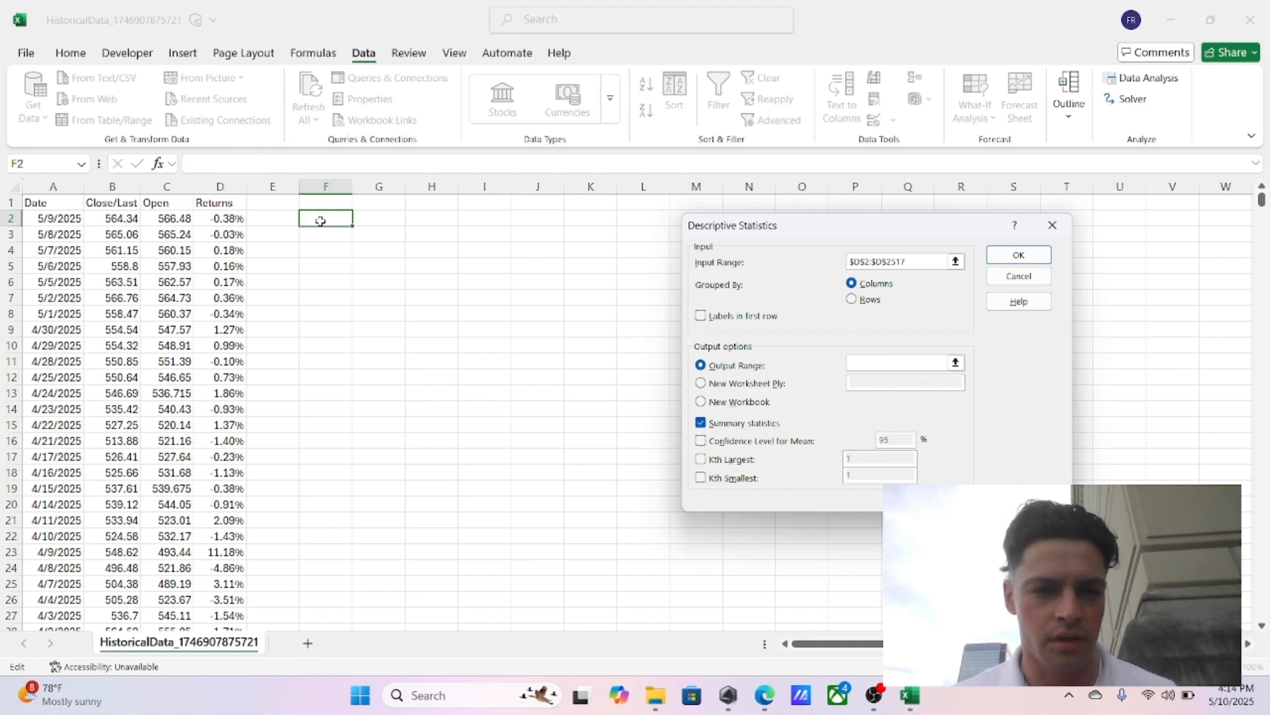
left_click(1025, 254)
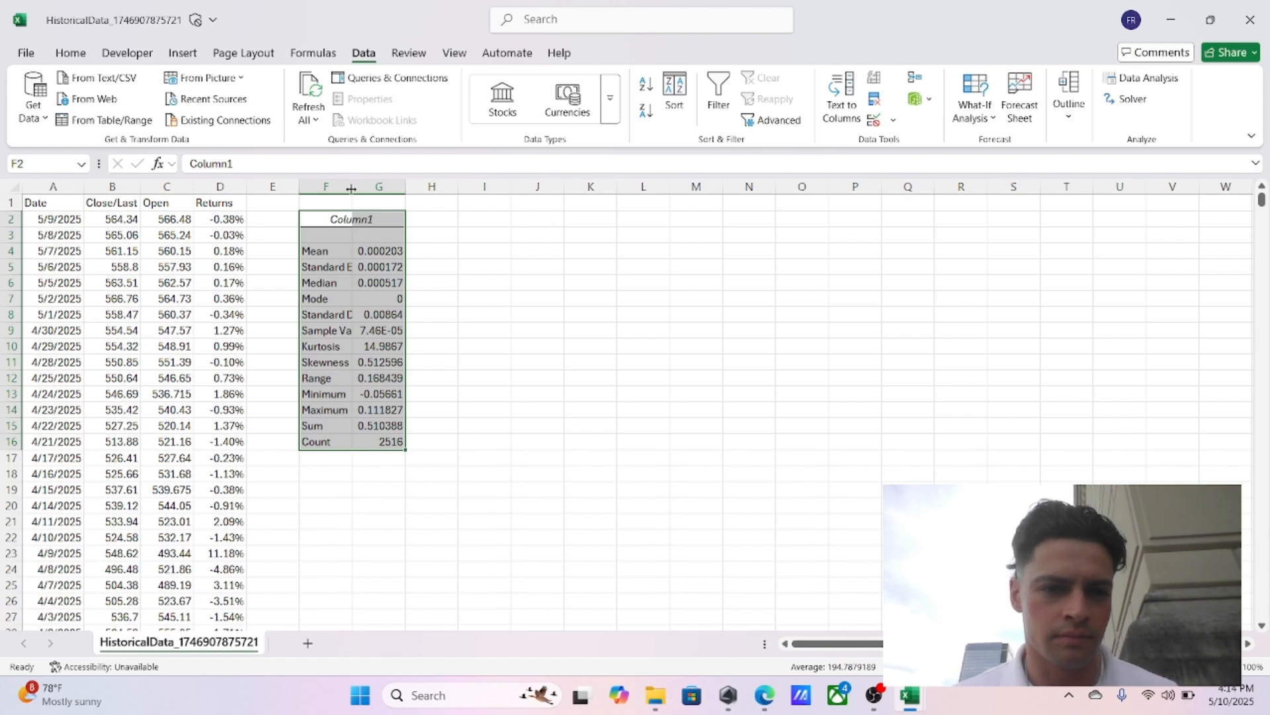
double_click(352, 186)
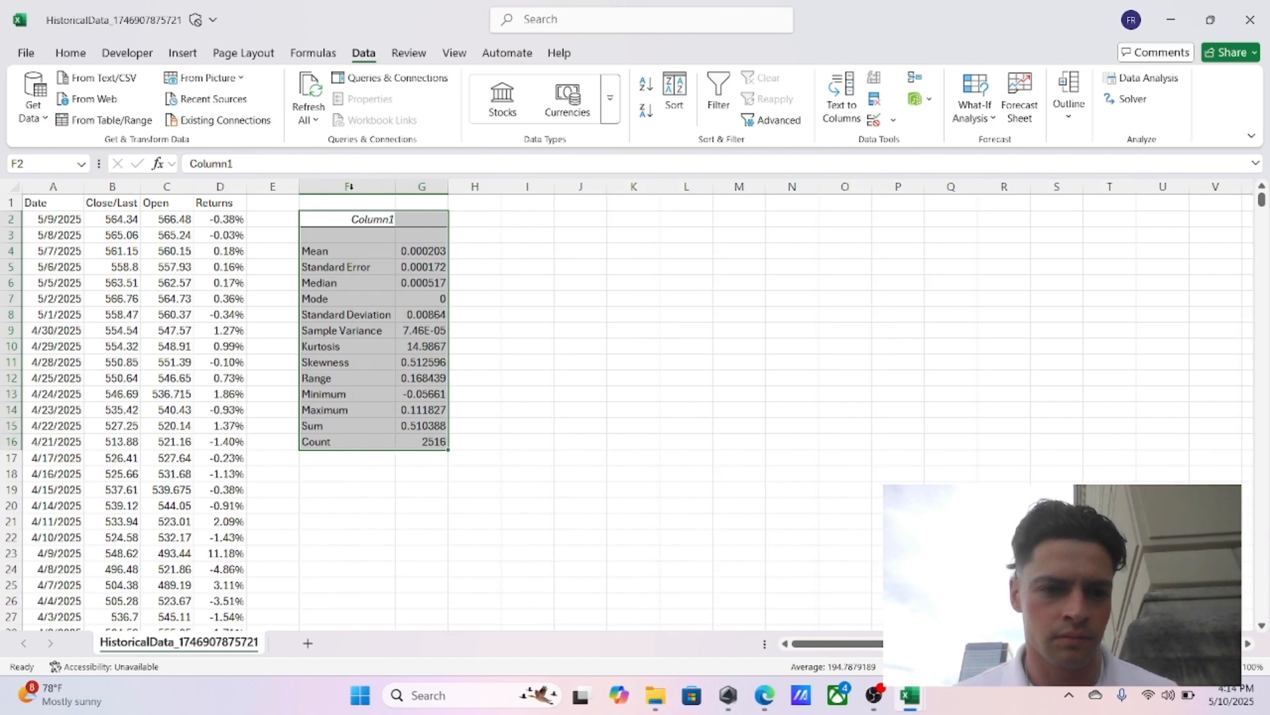
Step: Format the mean, standard error and median values in G4:G6 as Percentage
left_click(427, 283)
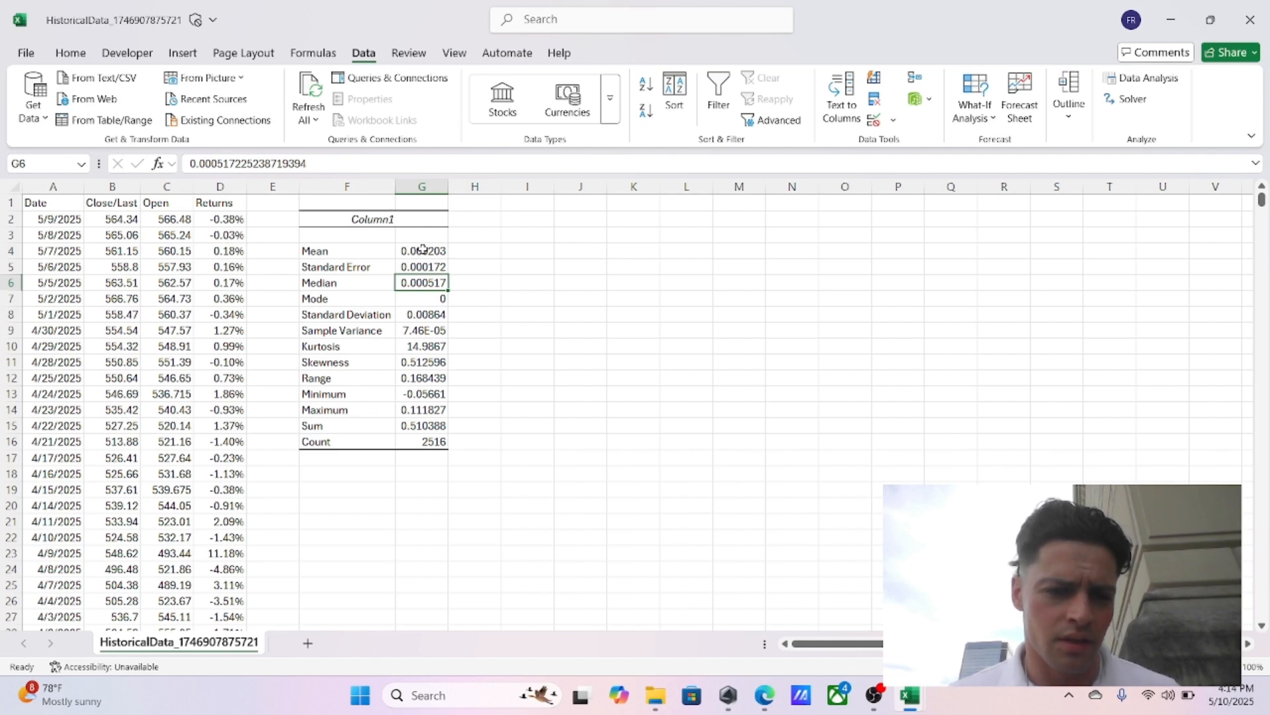
left_click_drag(422, 250, 428, 286)
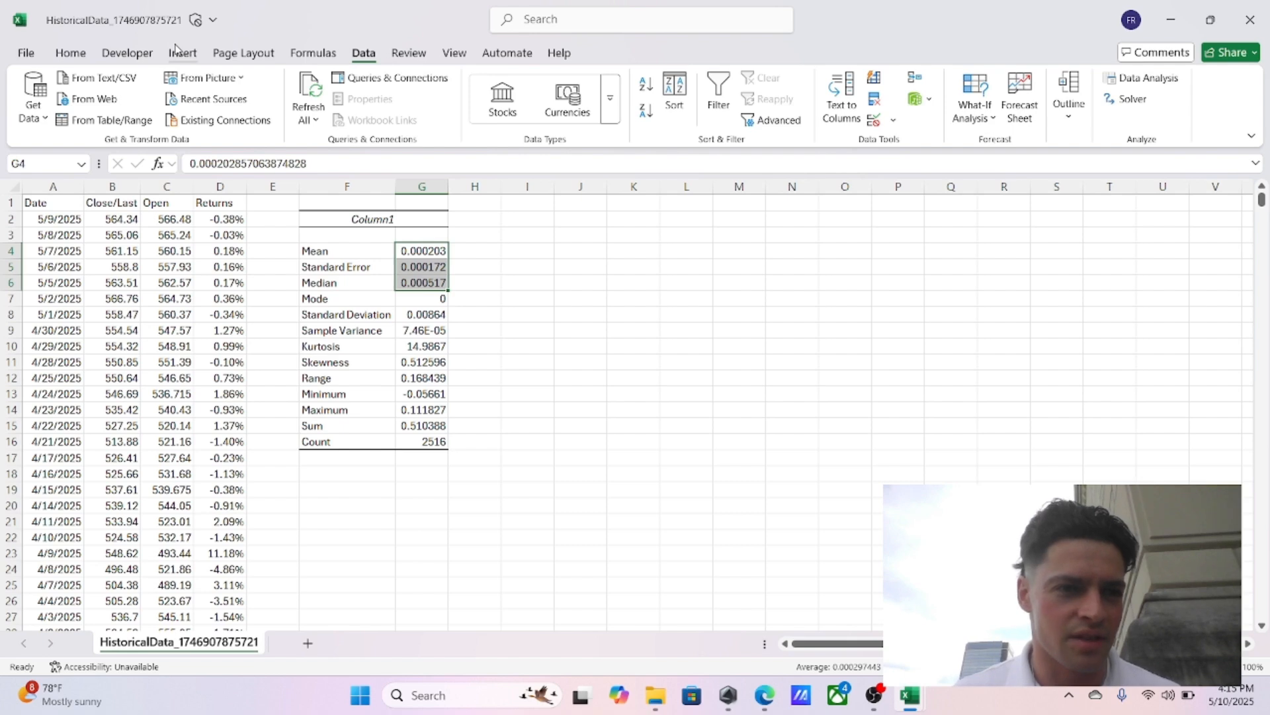
left_click(70, 54)
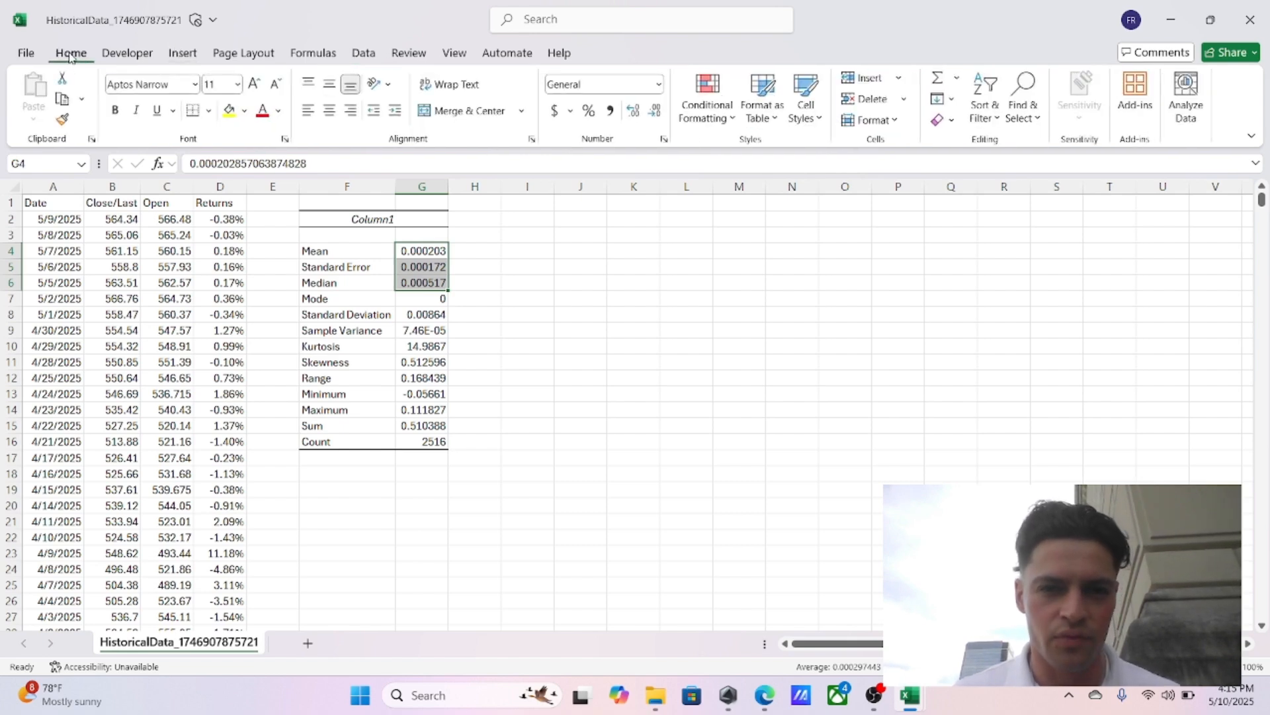
left_click(660, 84)
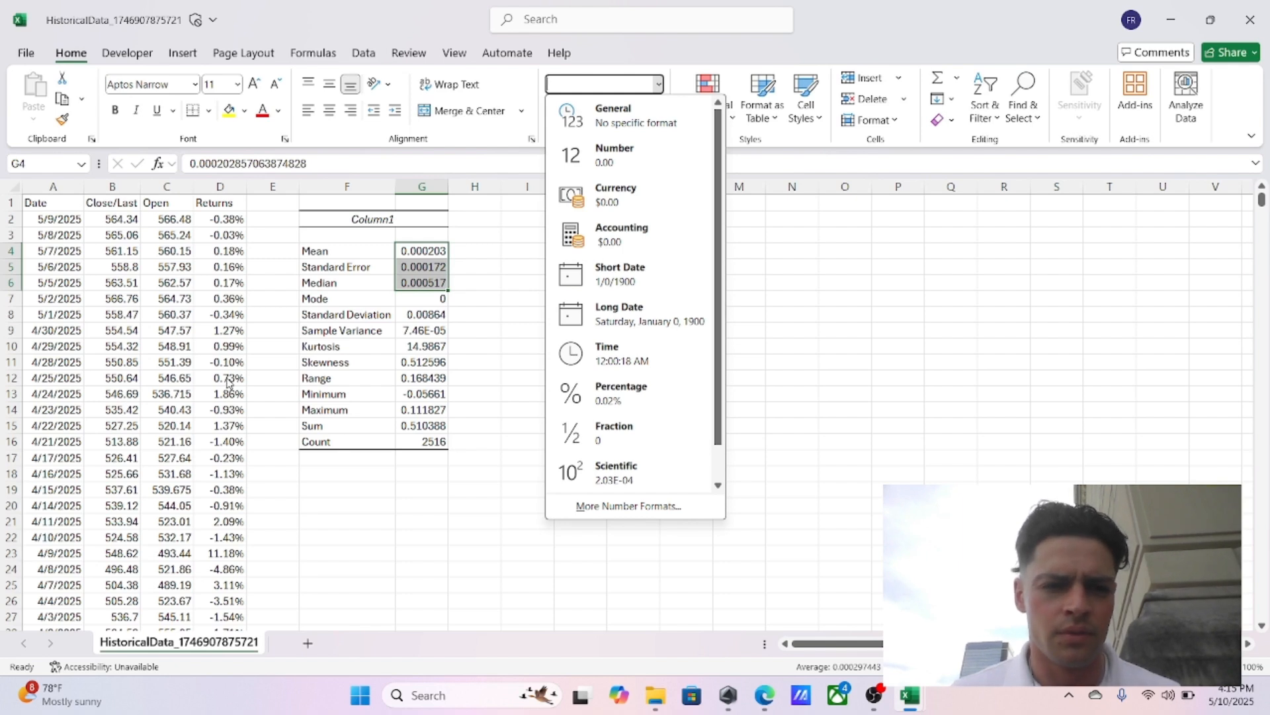
left_click(647, 394)
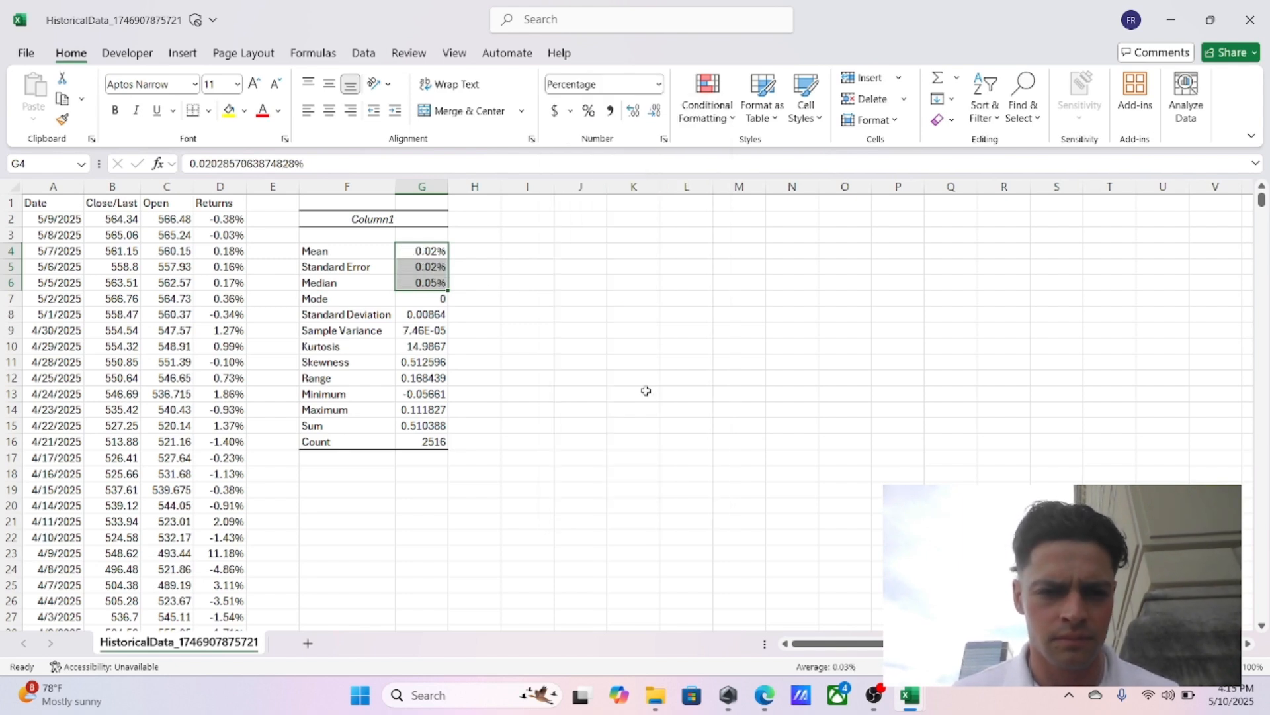
Step: Format the standard deviation value in cell G8 as Percentage
left_click(414, 316)
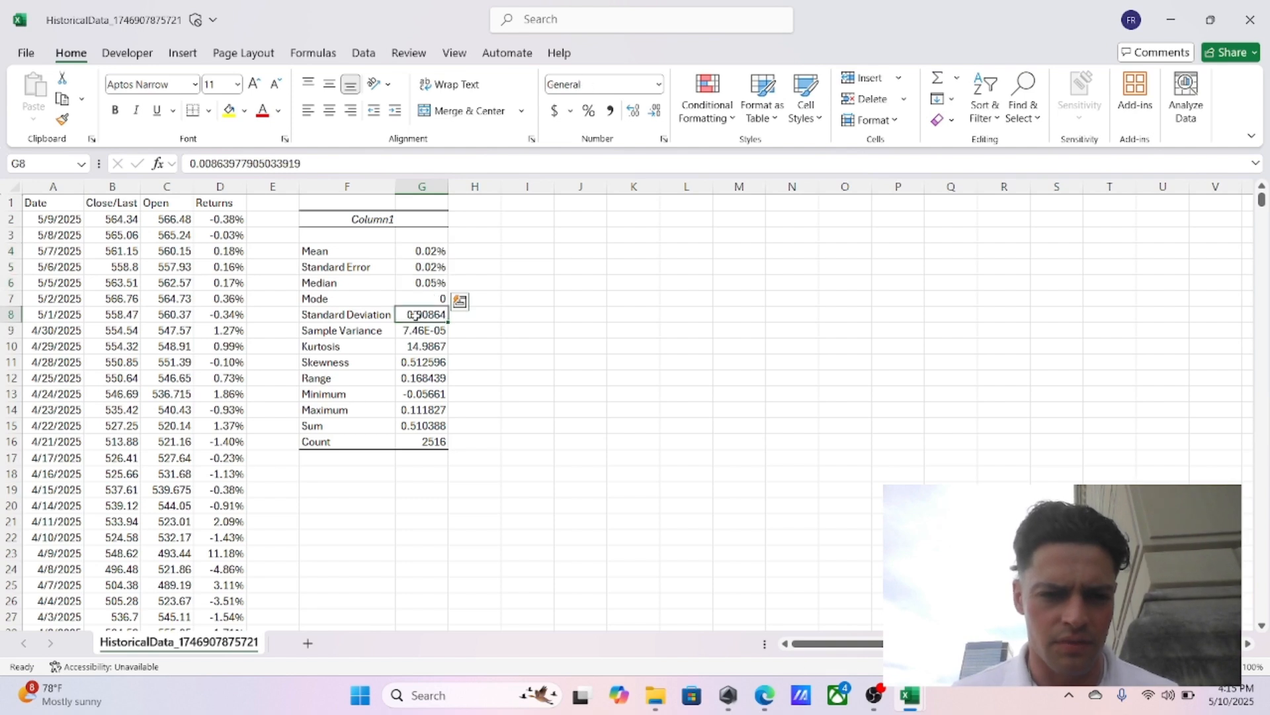
left_click(658, 90)
left_click(657, 396)
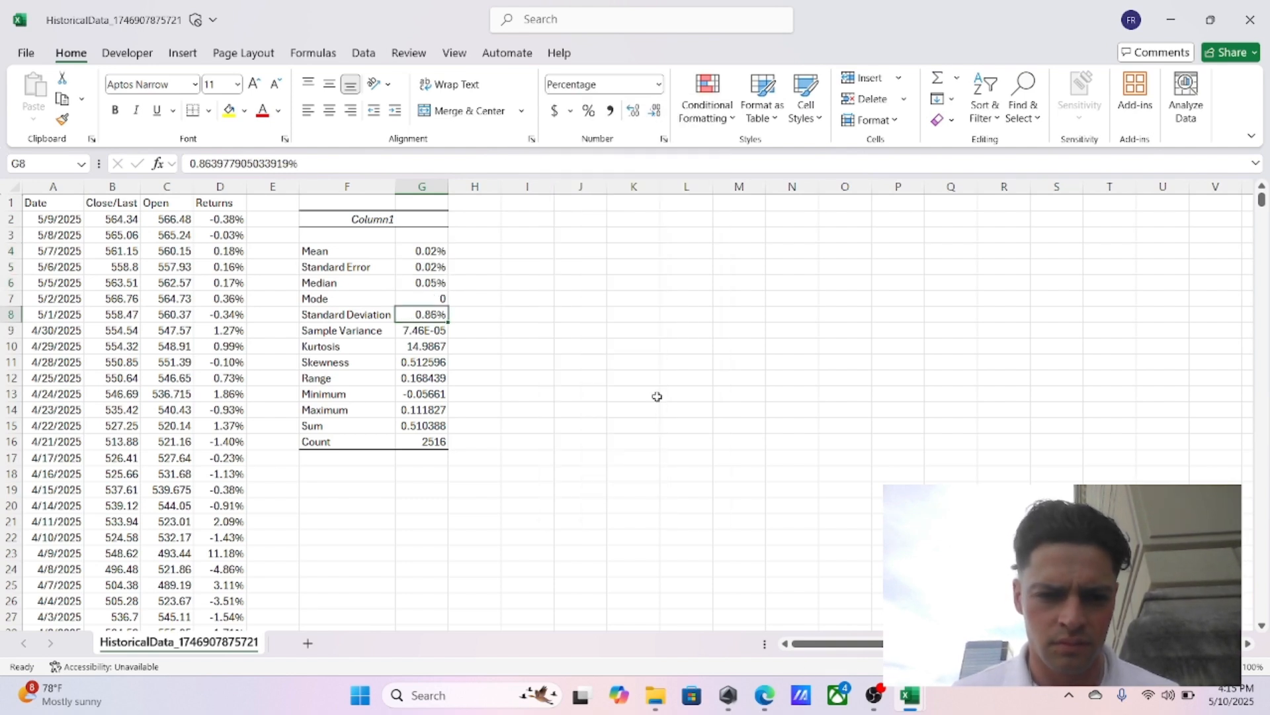
Step: Format the range, minimum and maximum values in G12:G14 as Percentage
left_click(421, 391)
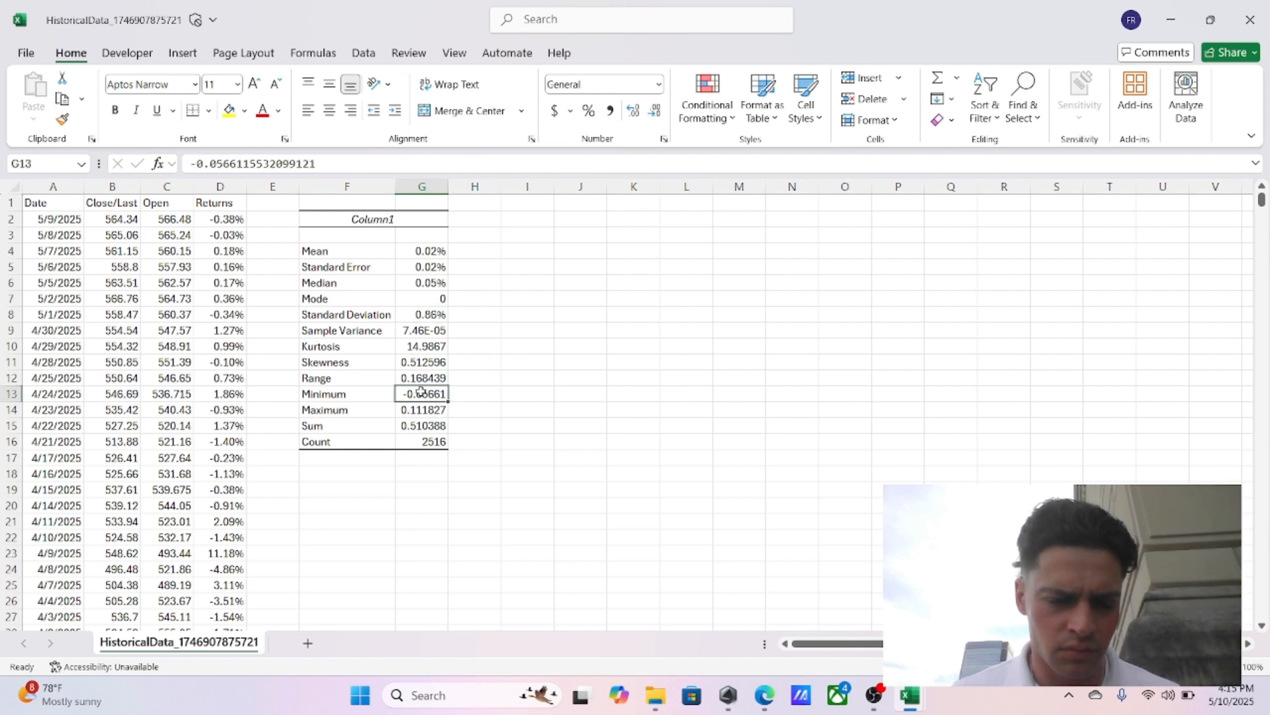
left_click_drag(430, 375, 430, 411)
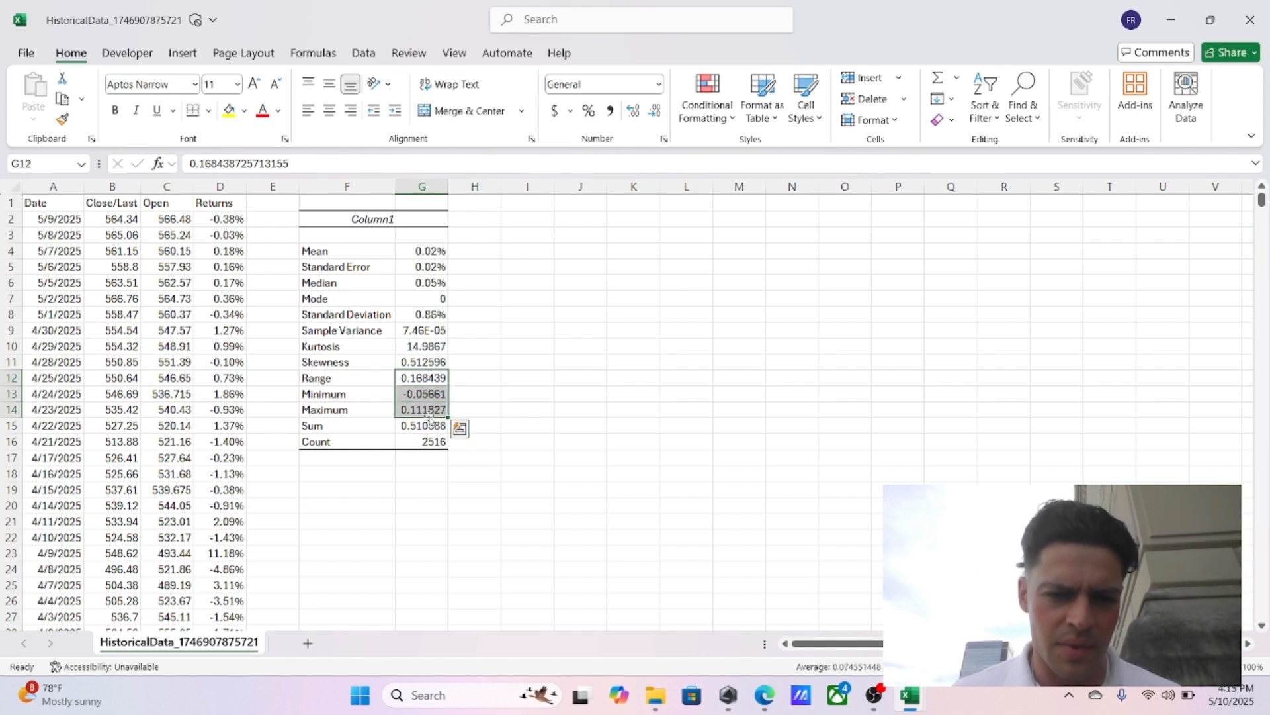
left_click(660, 89)
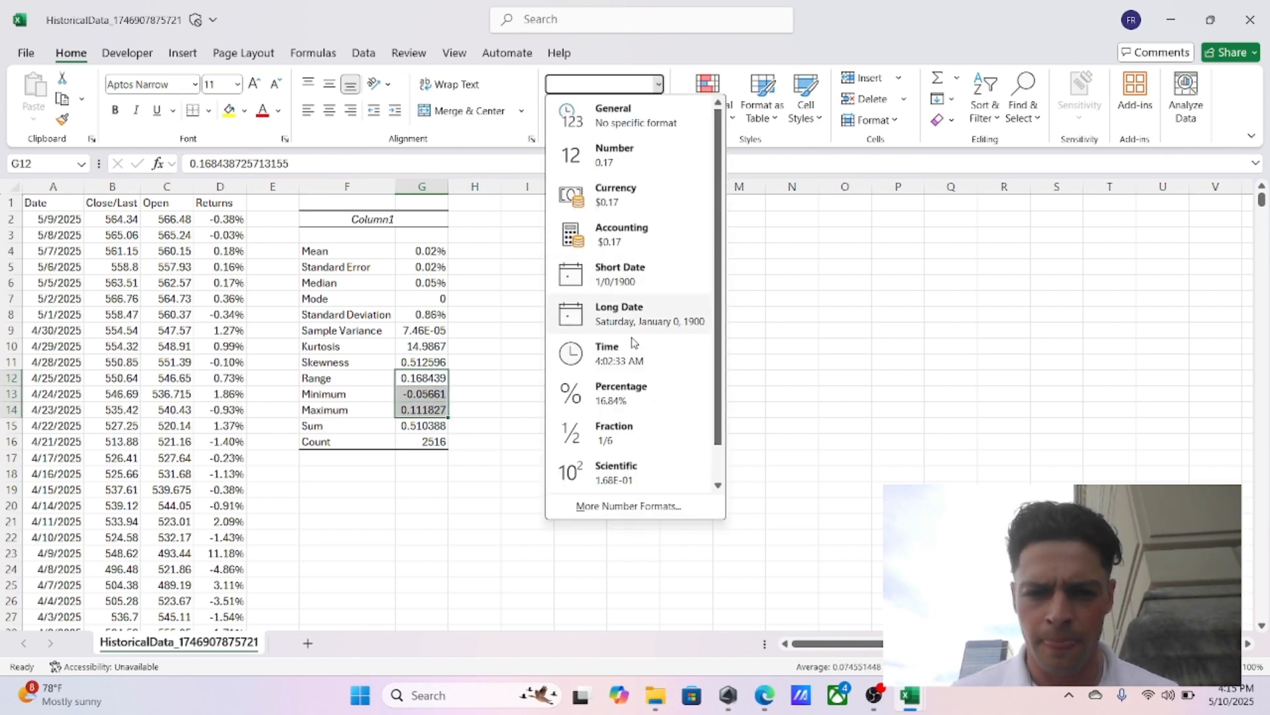
left_click(631, 392)
left_click(541, 265)
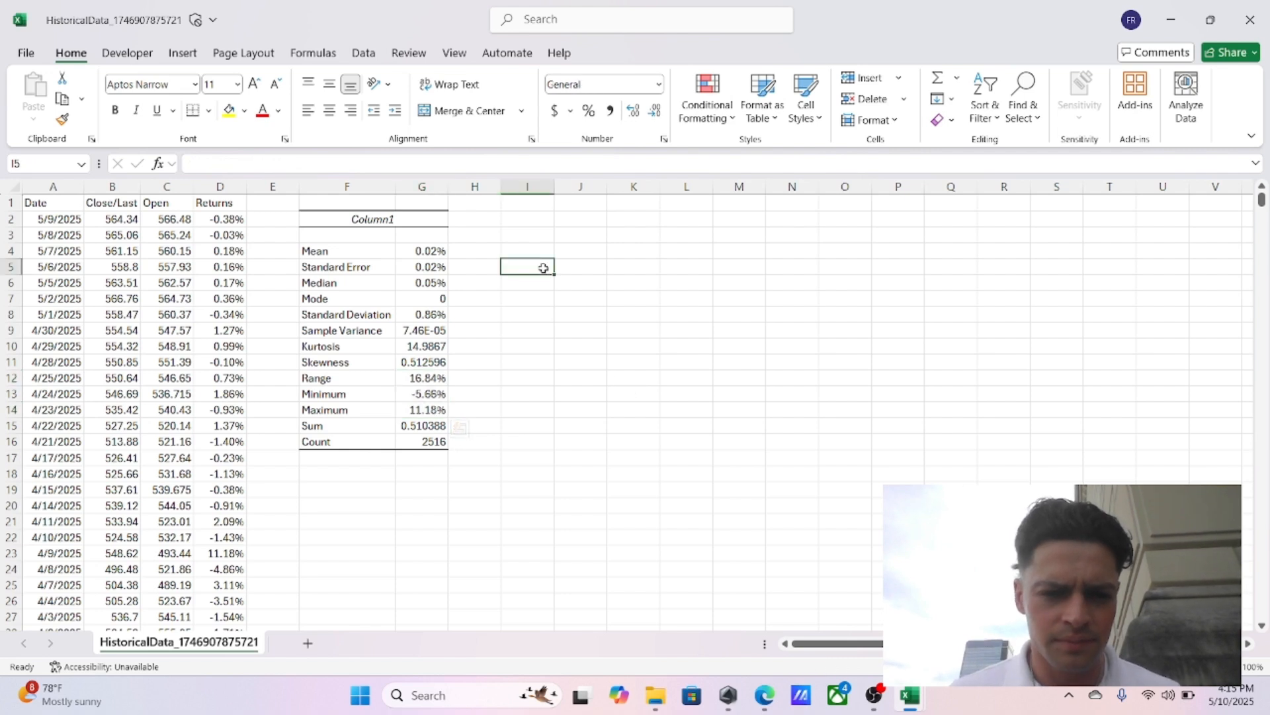
Step: Examine the mean, median and standard deviation of the daily returns in the statistics table
left_click(417, 250)
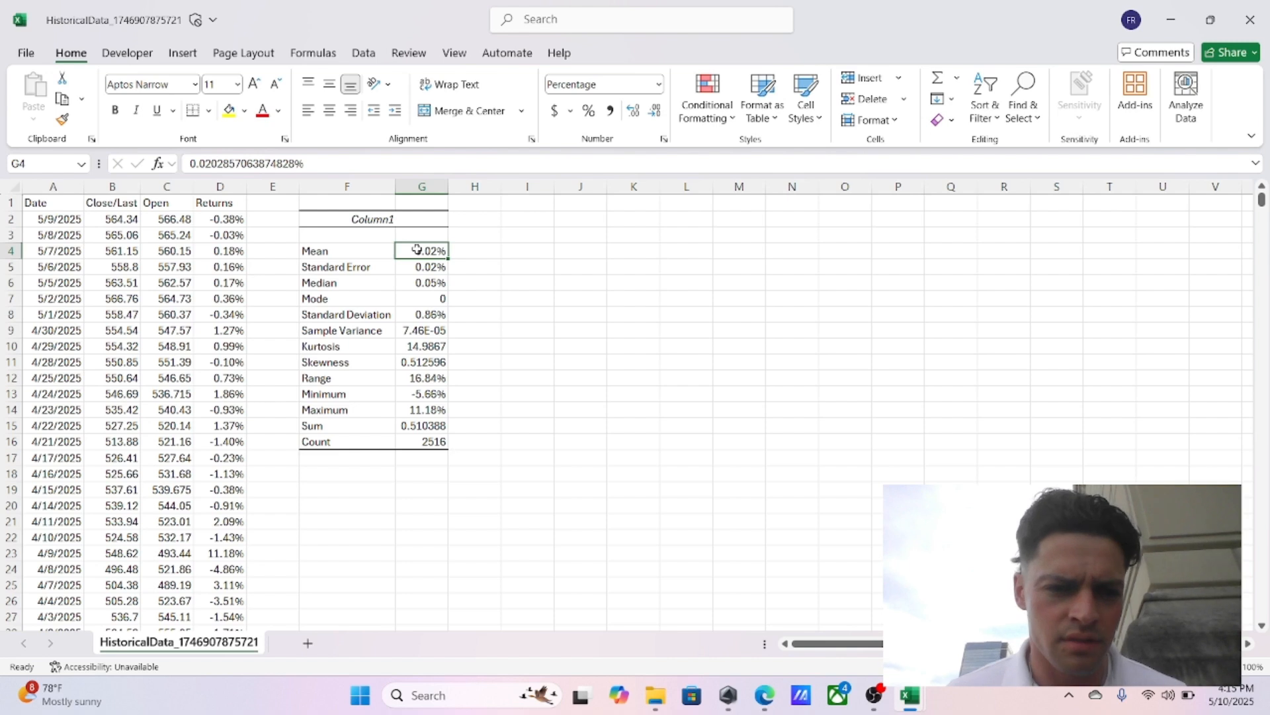
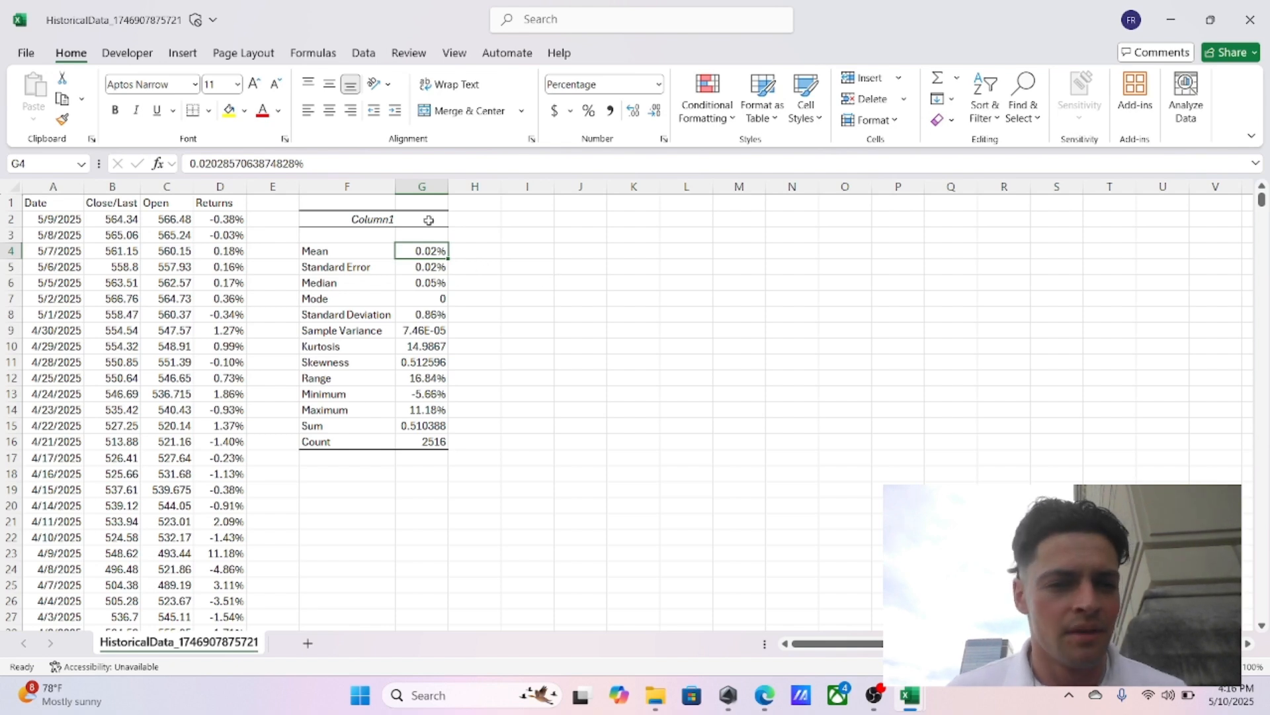
left_click(419, 281)
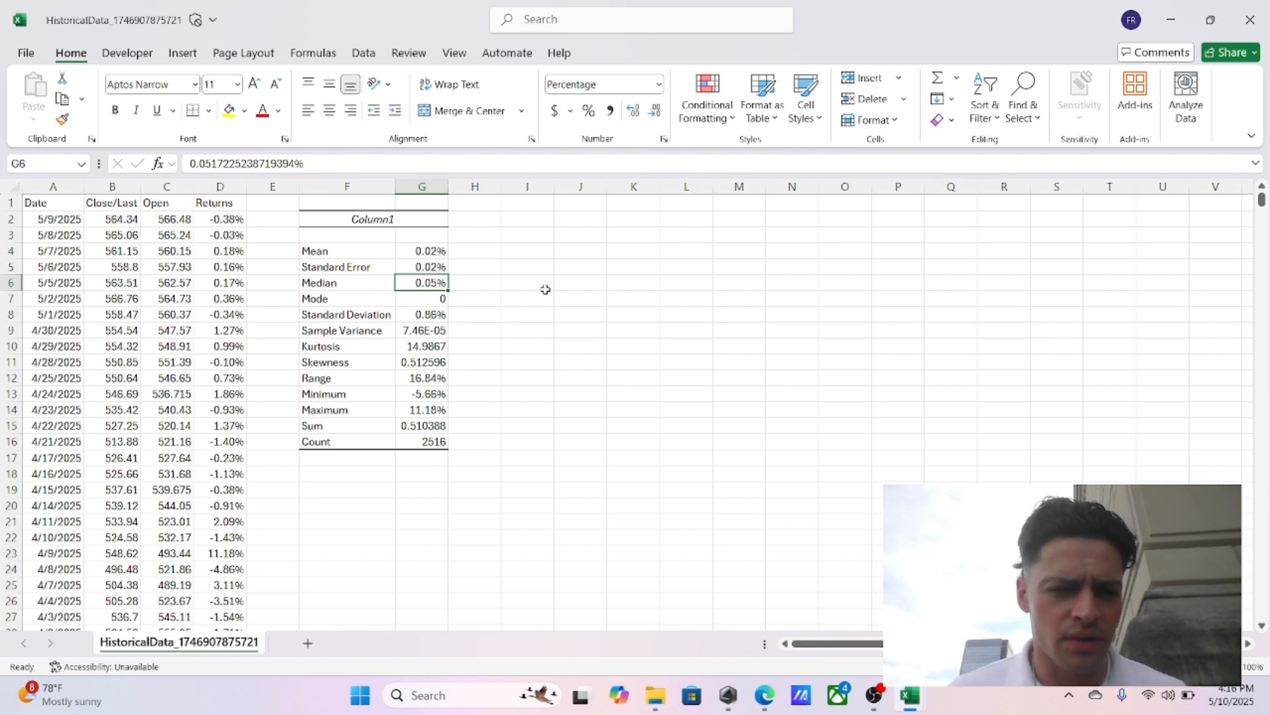
left_click(415, 319)
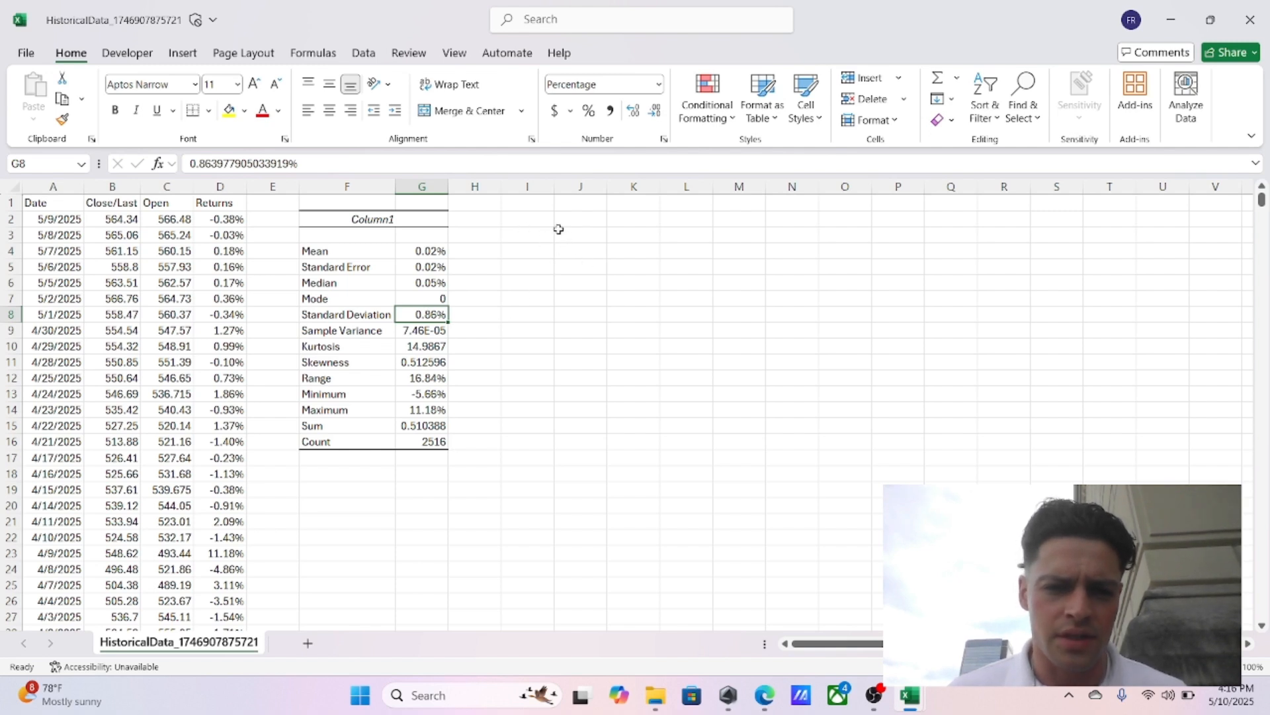
Step: Enter the heading Standard Deviation in cell J3 and fit column J's width to it
left_click(531, 235)
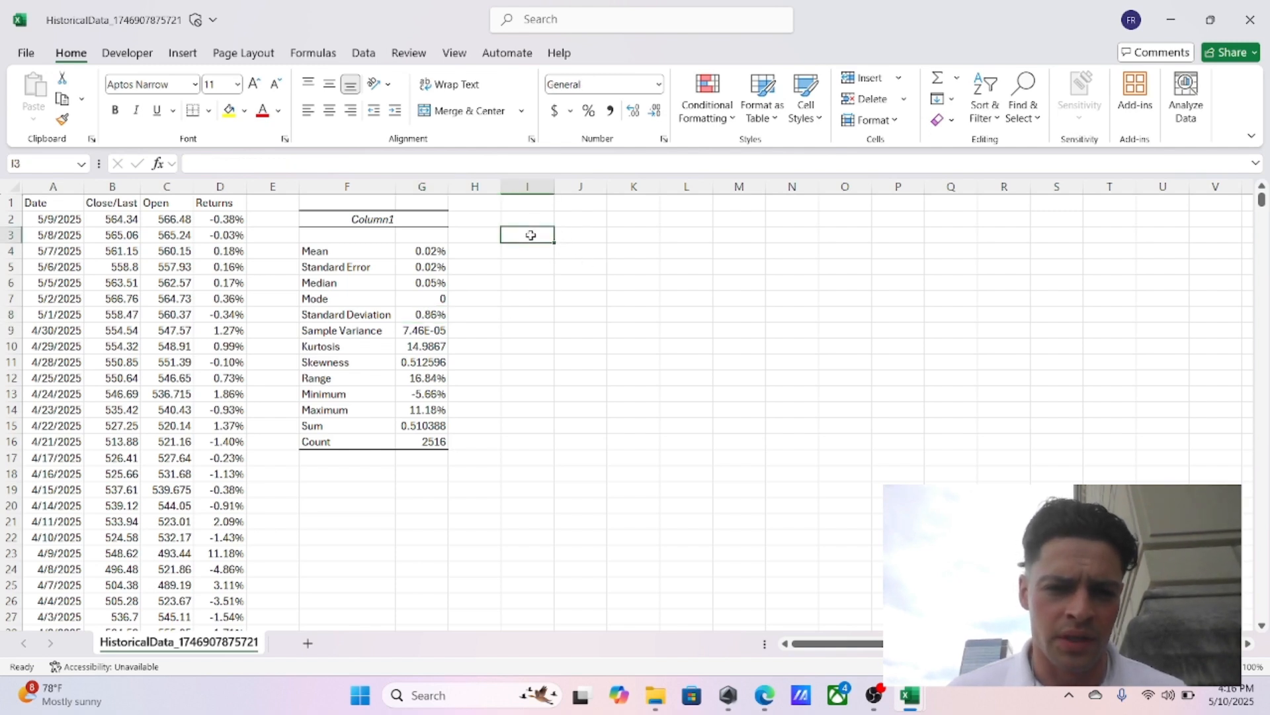
left_click(568, 233)
type("St")
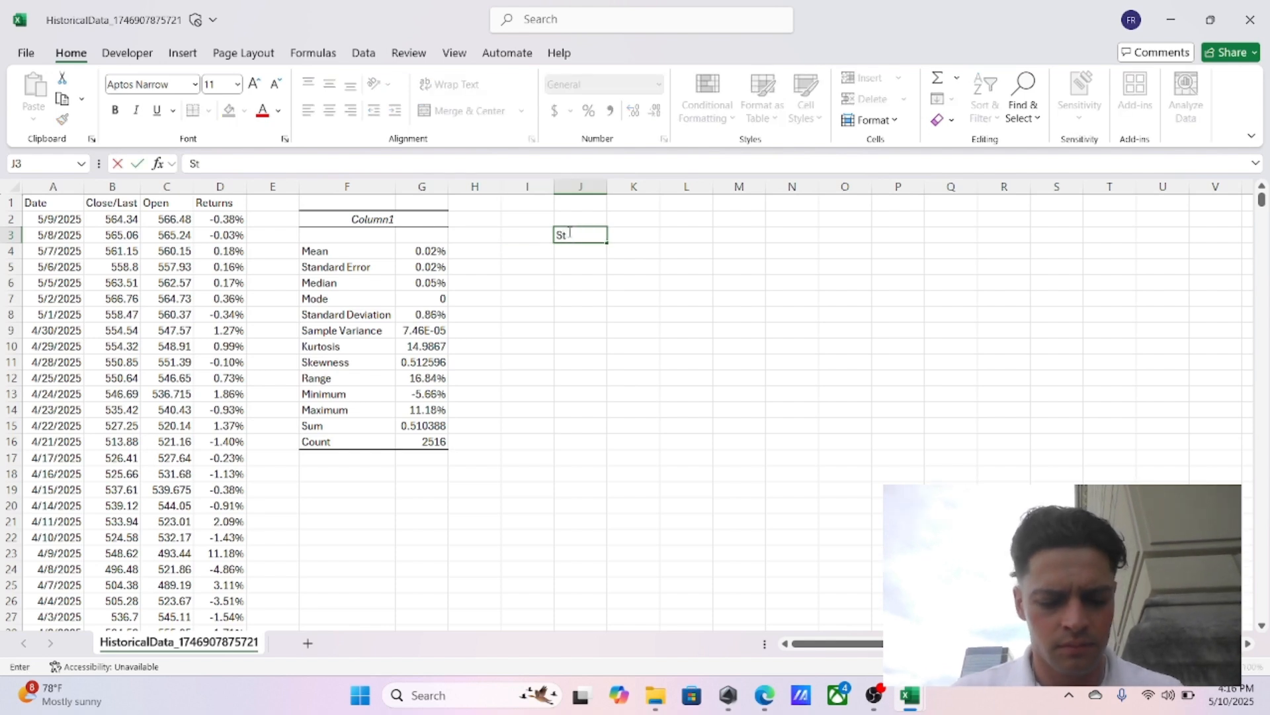
type("andard Deviation")
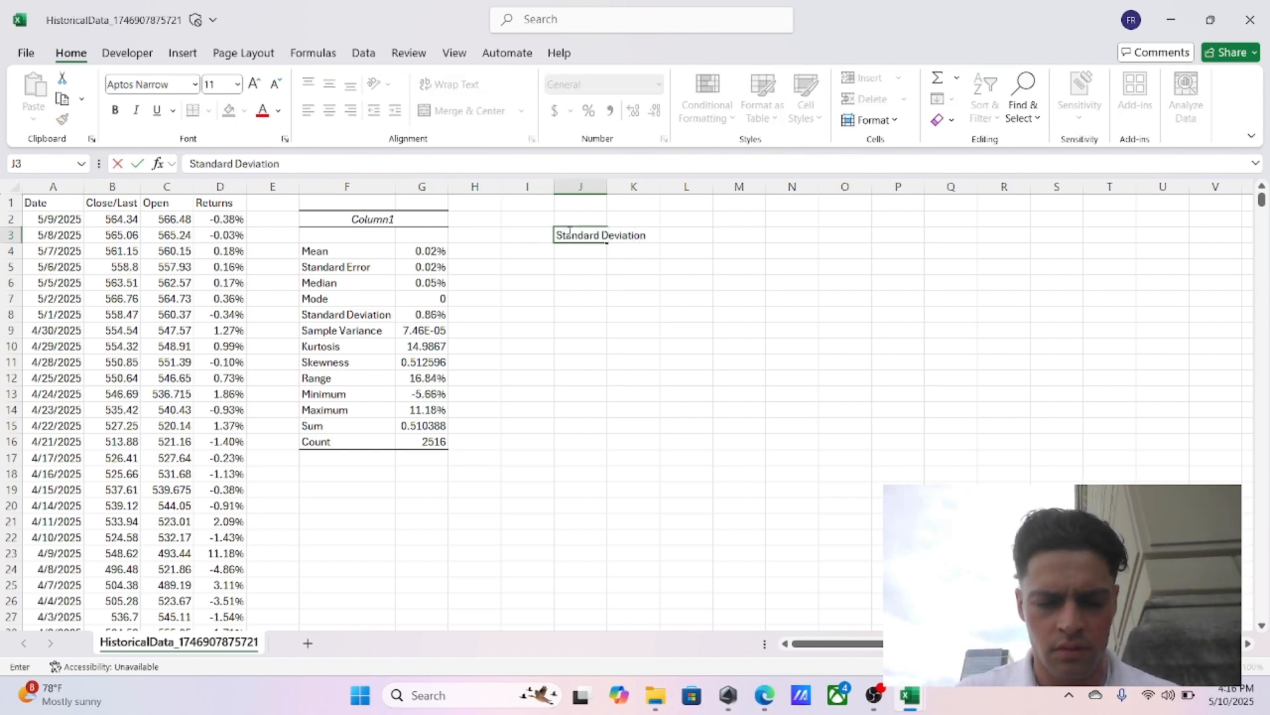
key("Return")
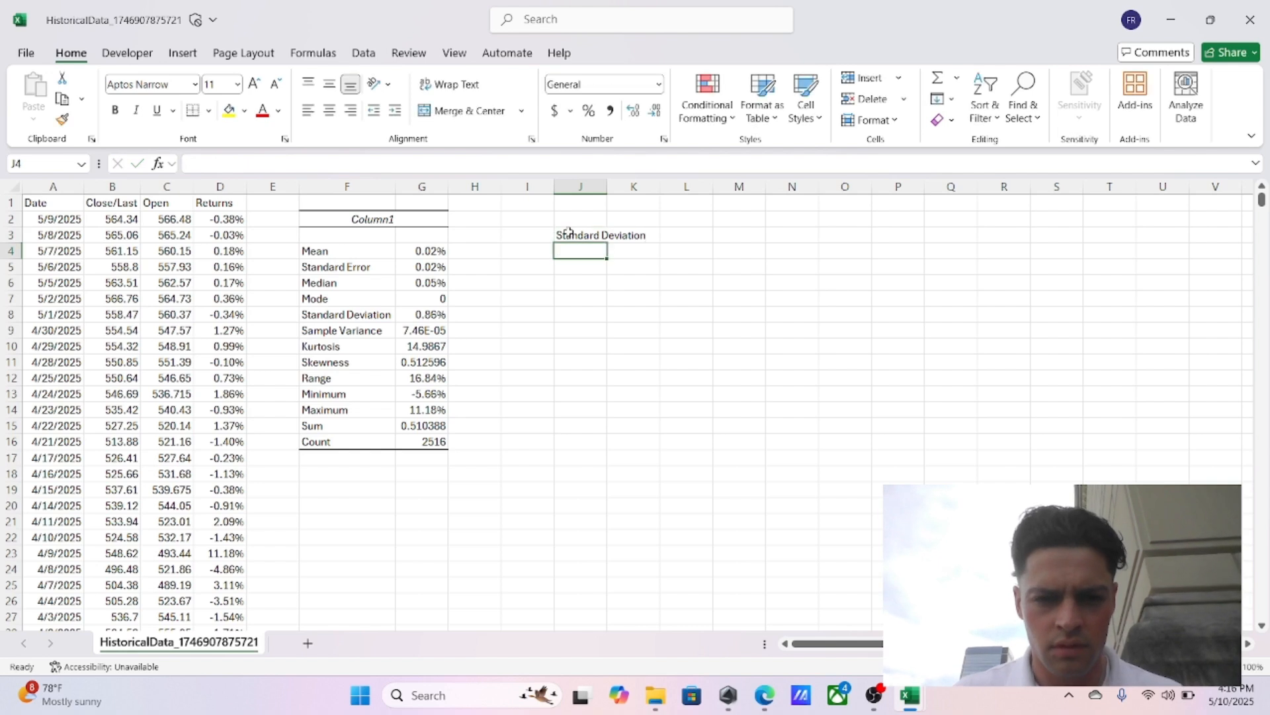
double_click(607, 187)
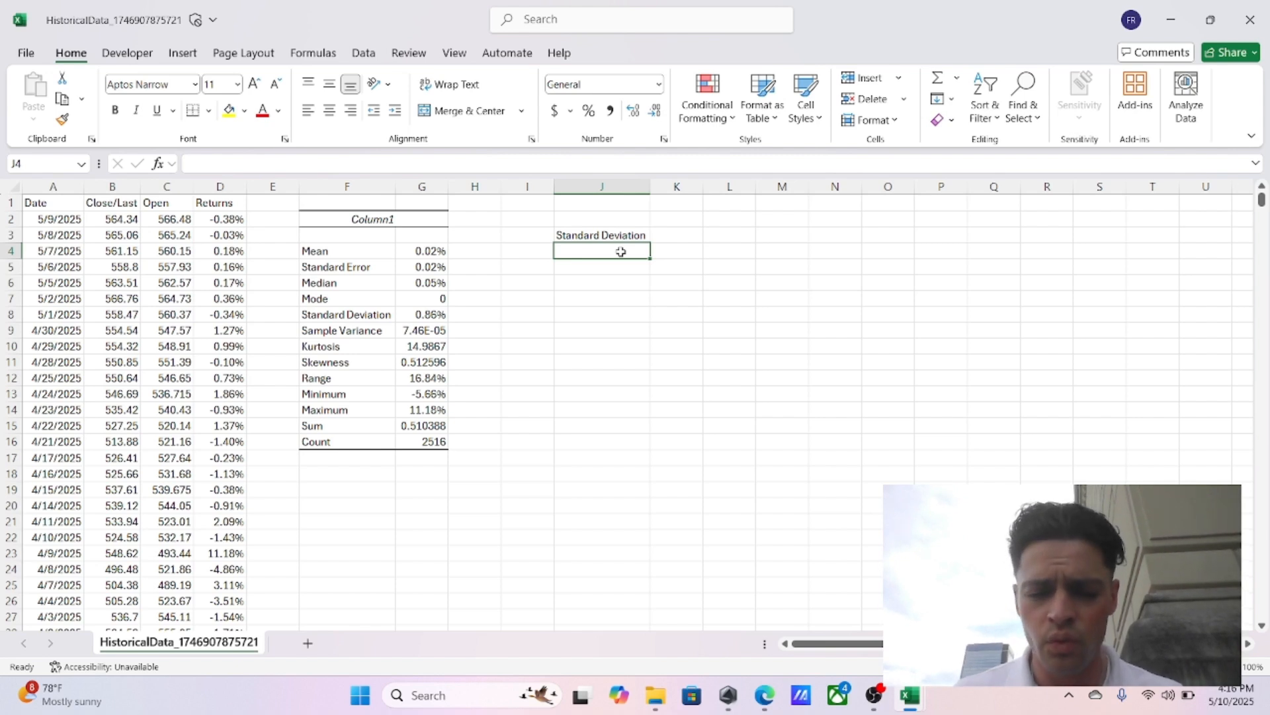
Step: List the standard deviation multiples 1, 2 and 3 in cells J4:J6
type("1")
key("Return")
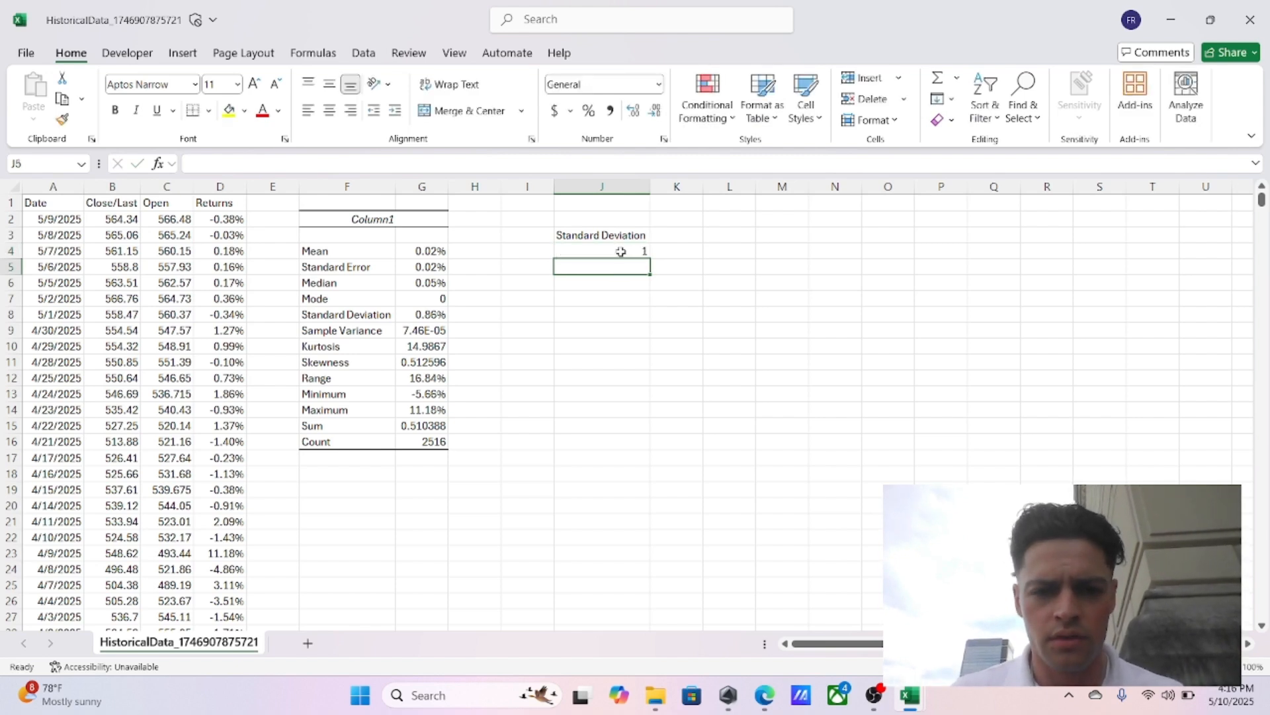
type("2")
key("Return")
type("34")
key("Return")
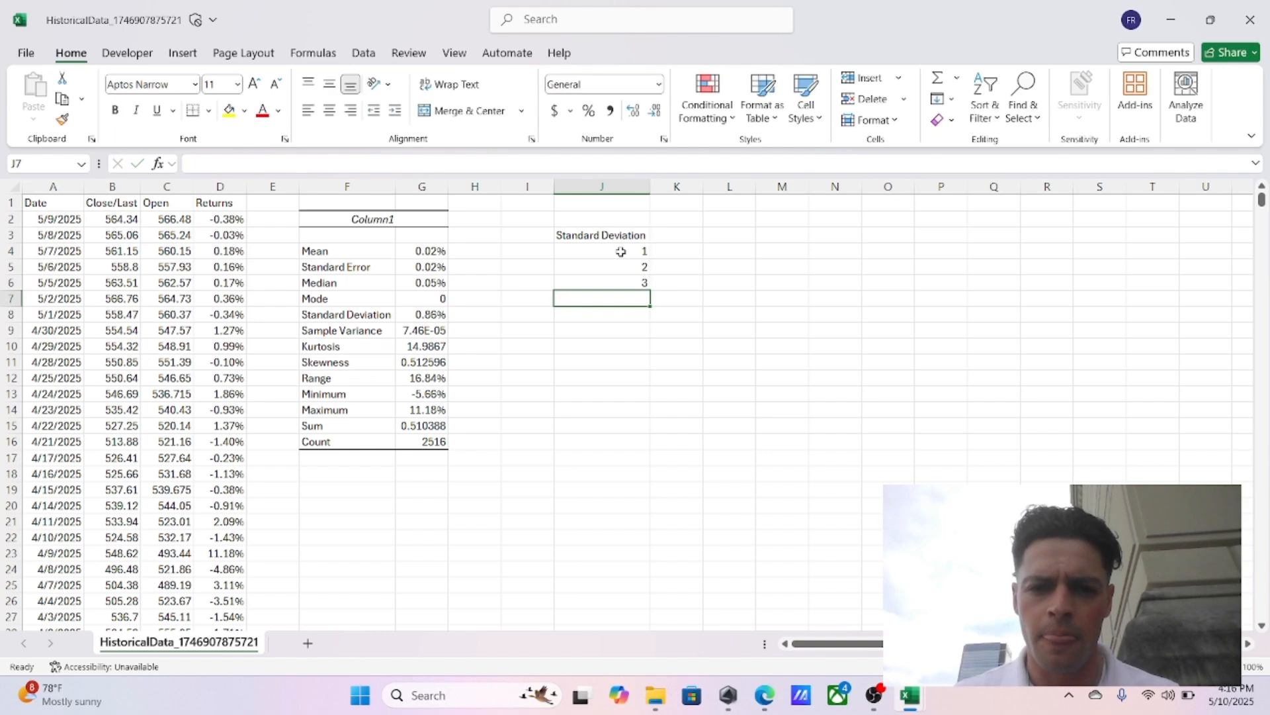
Step: Enter the column headings + in cell K3 and - in cell L3
key("Right")
key("Up")
key("Up")
key("Up")
key("Up")
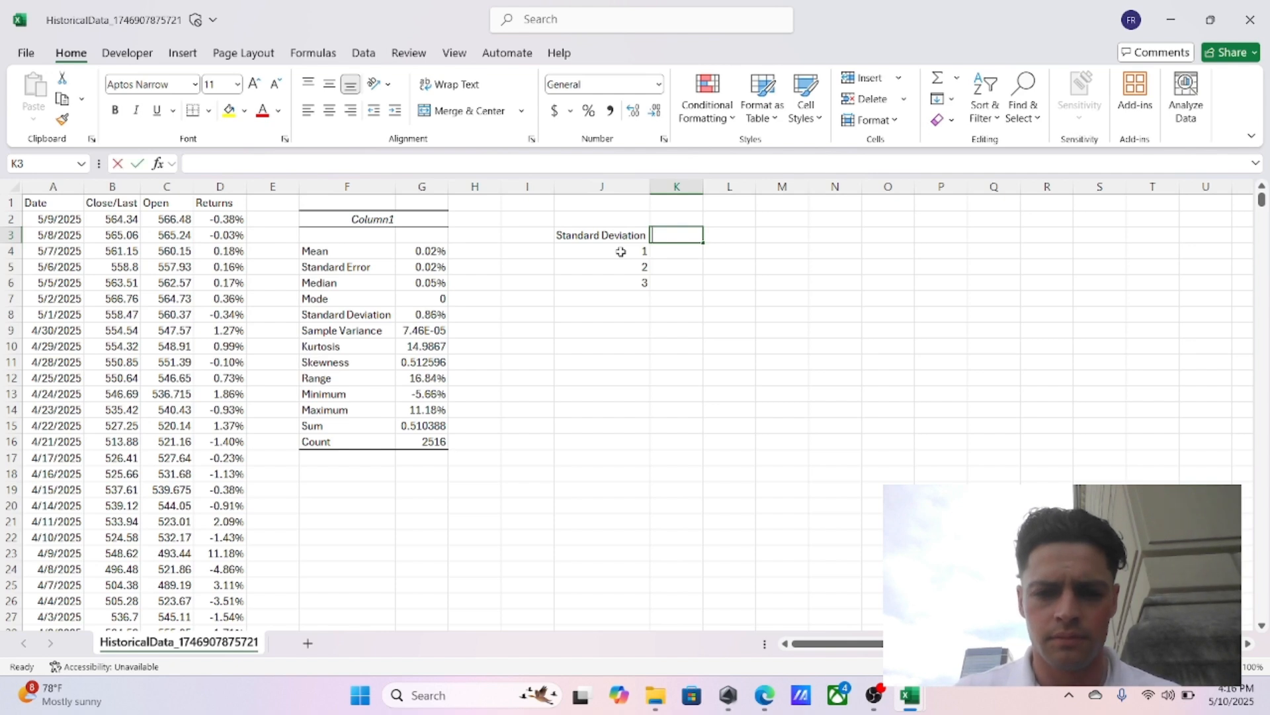
key("Down")
key("Right")
key("Up")
type("-")
key("Left")
key("Down")
key("Up")
key("Right")
key("BackSpace")
key("BackSpace")
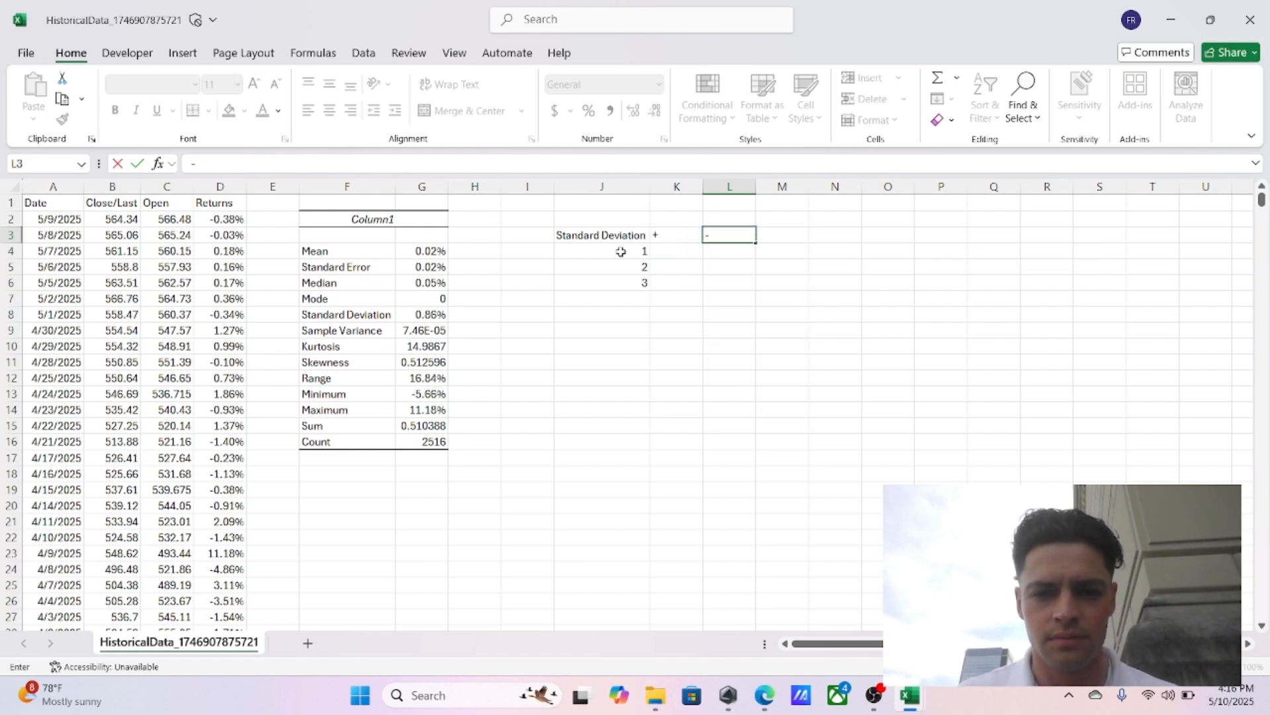
key("Return")
Step: Calculate the mean plus one standard deviation in K4 with the absolute-reference formula =$G$4+$G$8
key("Left")
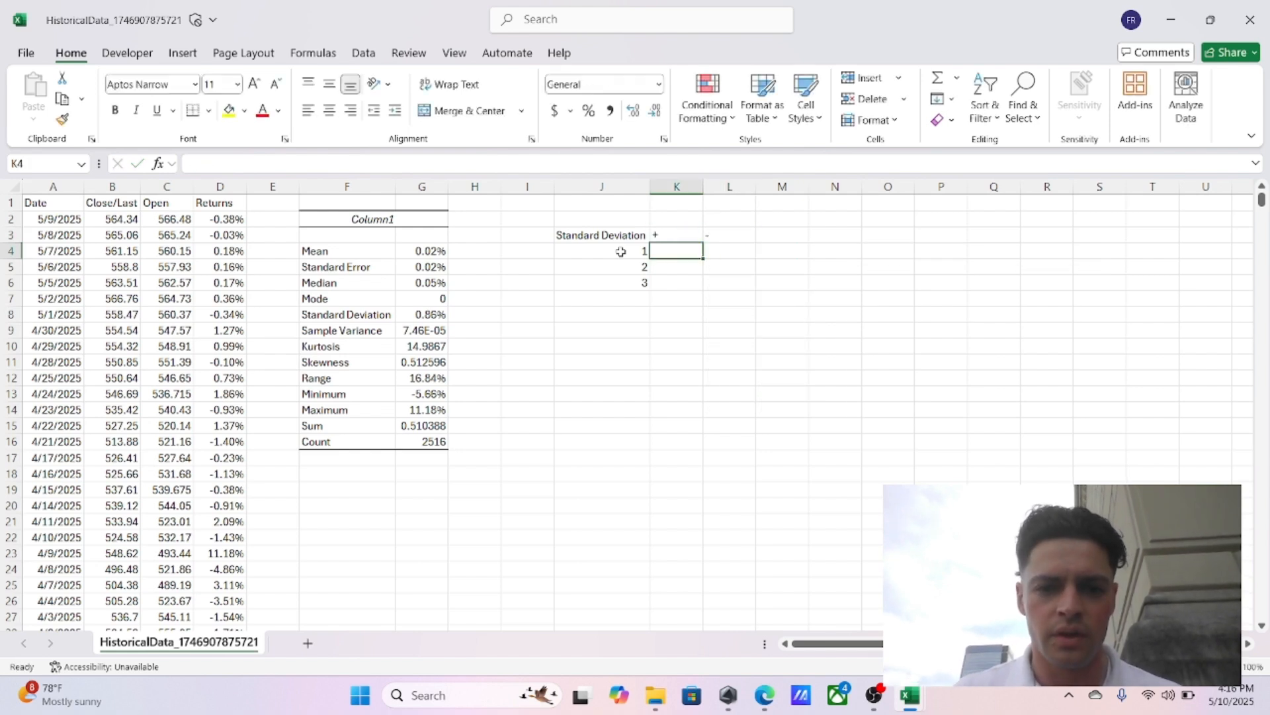
type("=")
key("Left")
key("Left")
key("Left")
key("Left")
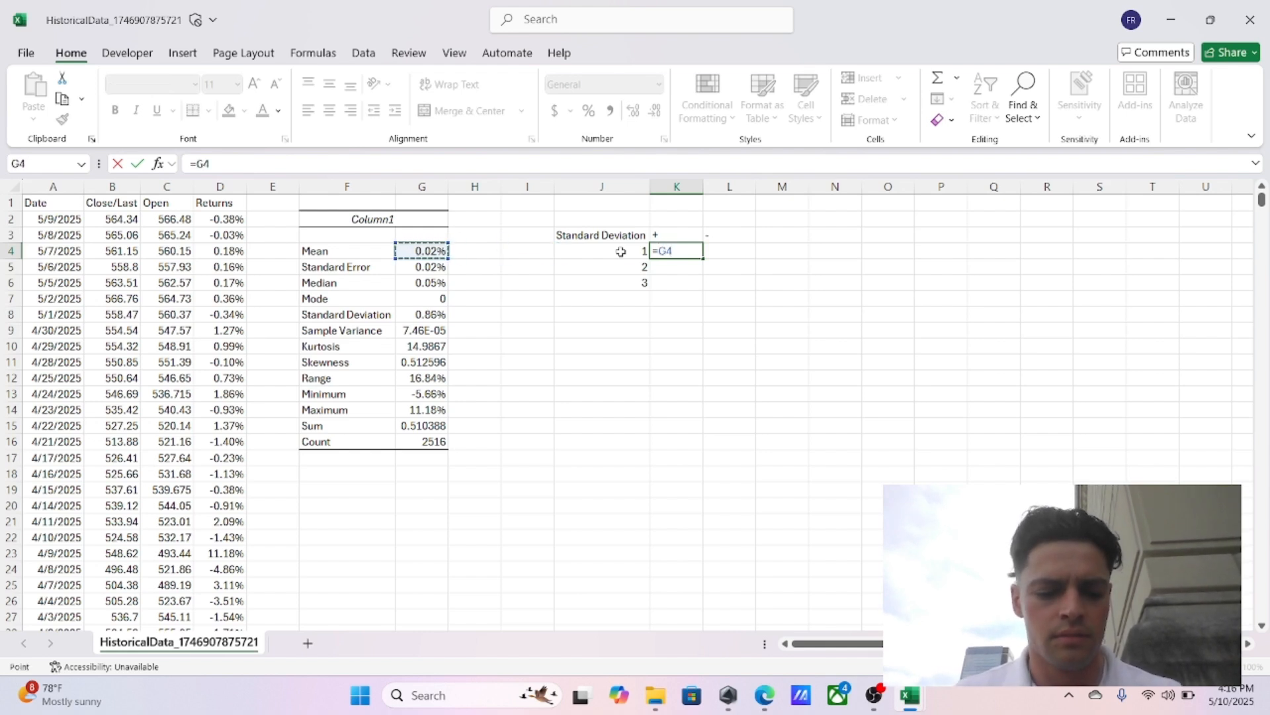
key("F4")
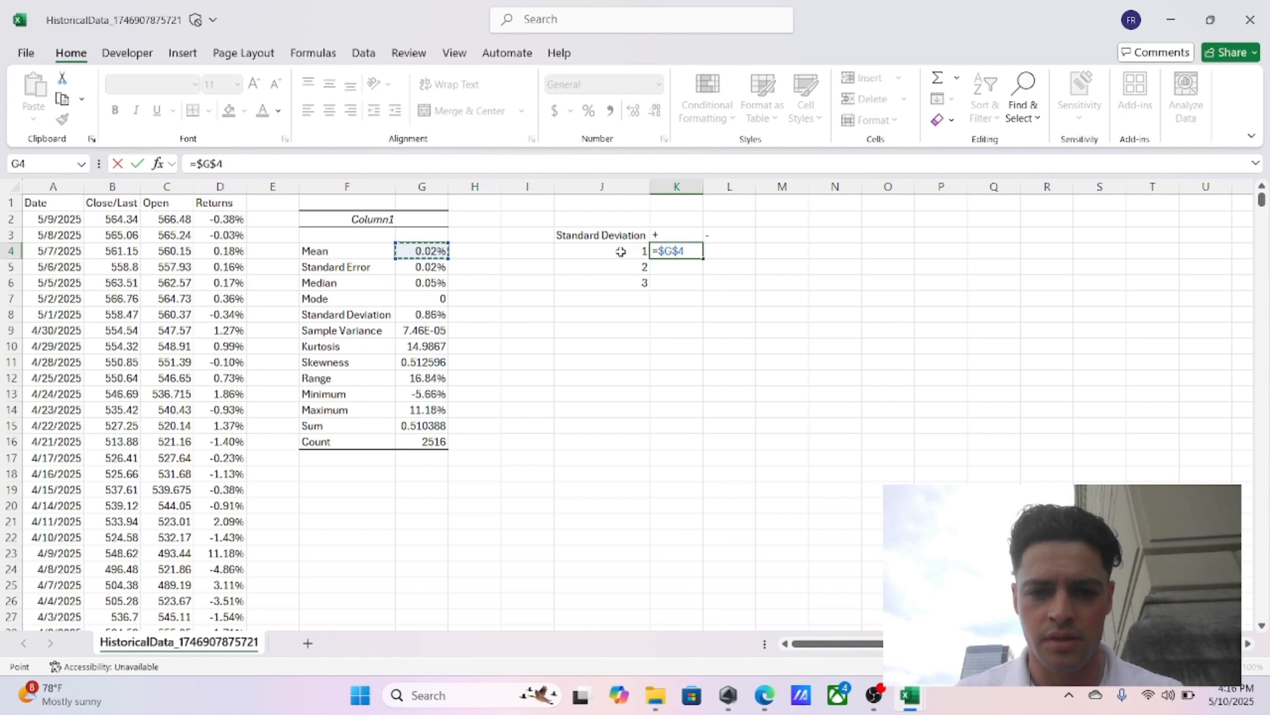
type("+")
key("Left")
key("Left")
key("Left")
key("Left")
key("Down")
key("Down")
key("Down")
key("Down")
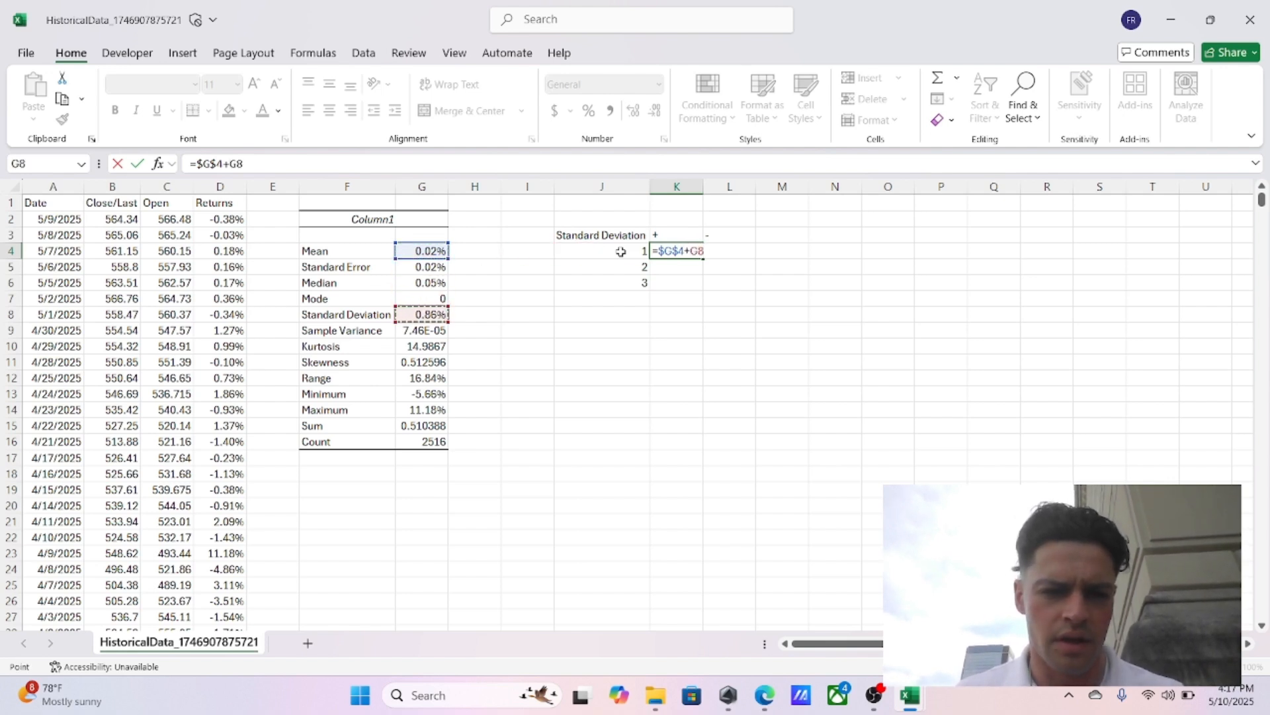
key("F4")
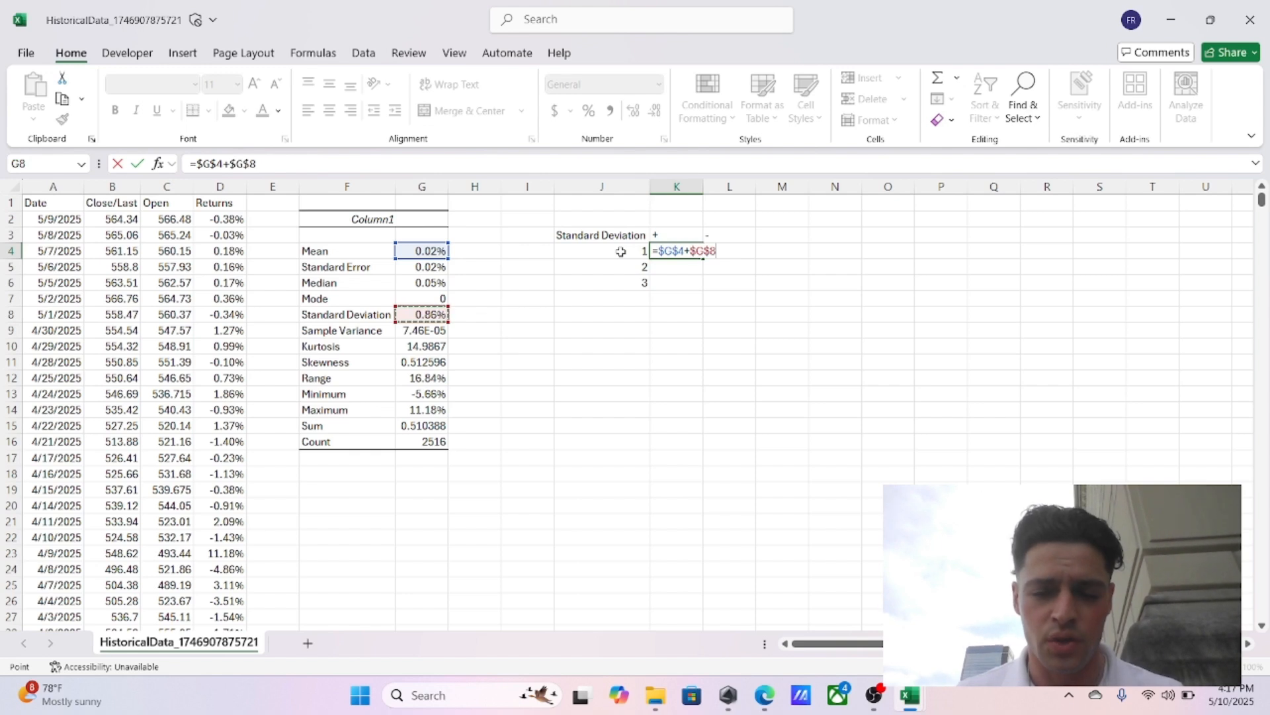
key("ctrl+Return")
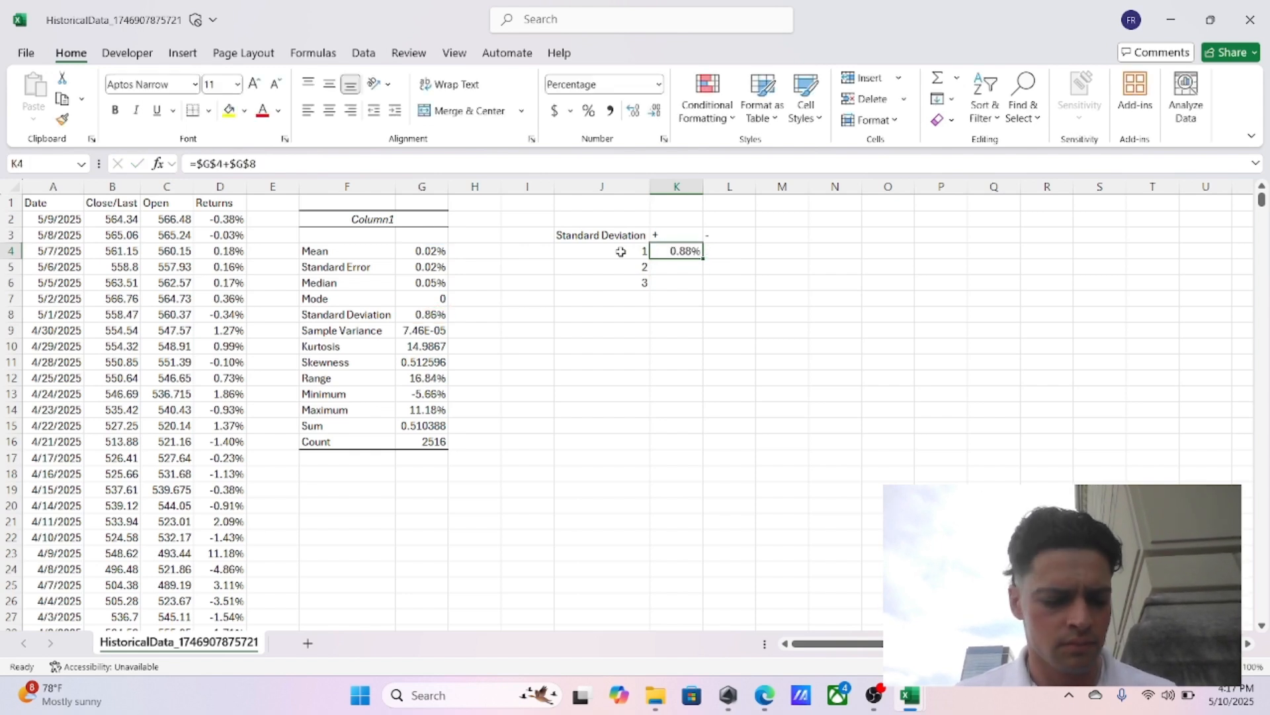
Step: Copy the K4 formula into L4 and change it to =$G$4-$G$8 for the mean minus one standard deviation
key("ctrl+c")
key("Right")
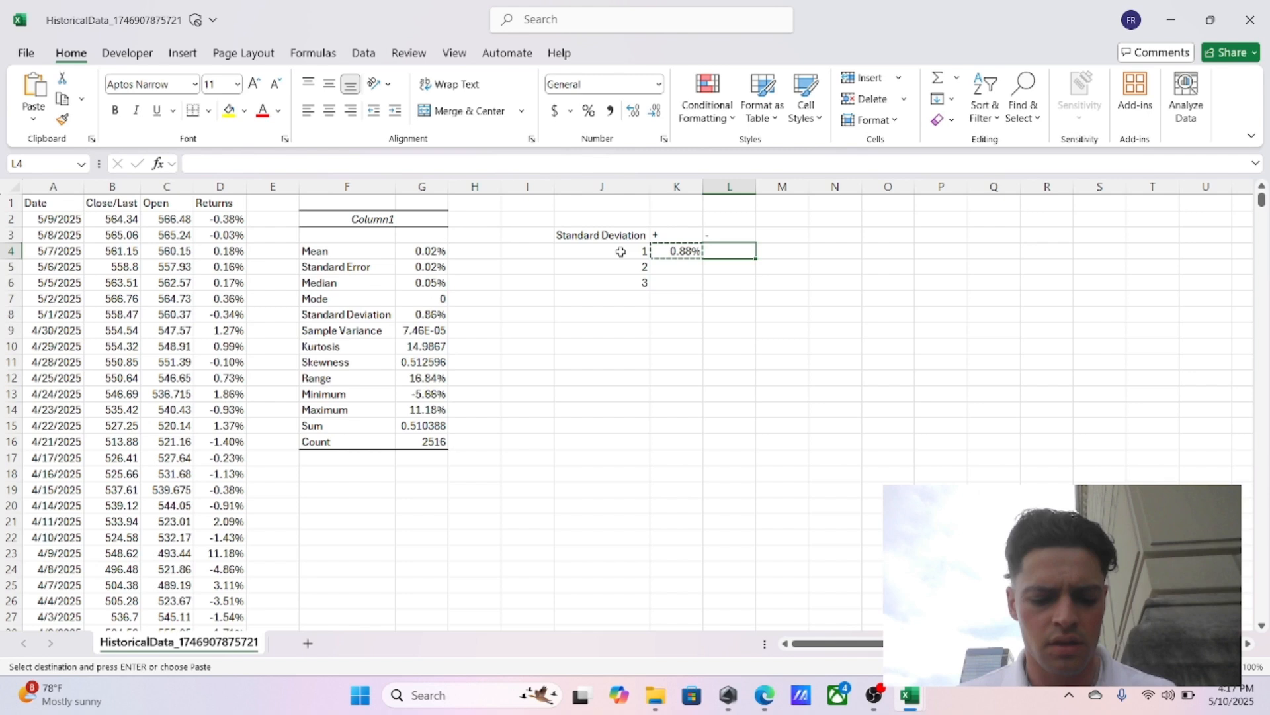
key("ctrl+v")
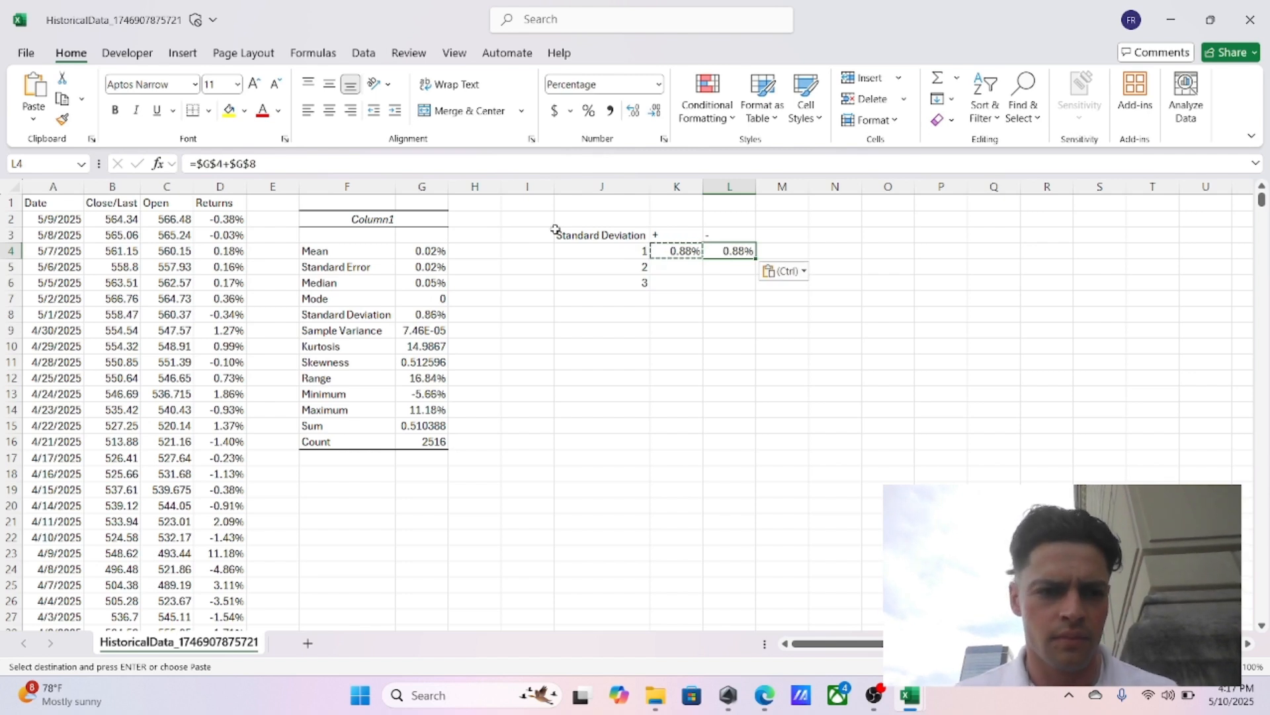
left_click(231, 163)
key("BackSpace")
type("-")
key("Return")
Step: Examine the one-standard-deviation upper and lower bounds of the daily returns in K4 and L4
key("Up")
key("Left")
key("Left")
key("Right")
key("Right")
key("Left")
key("Right")
key("Left")
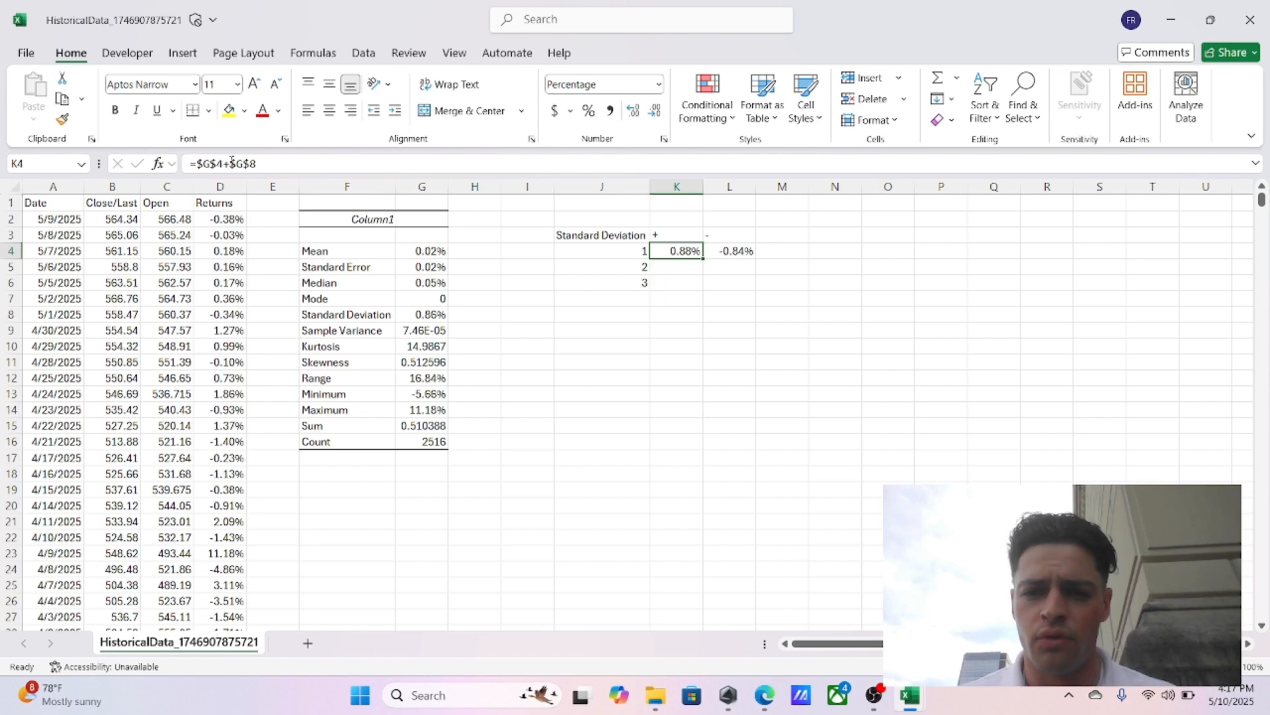
left_click(685, 267)
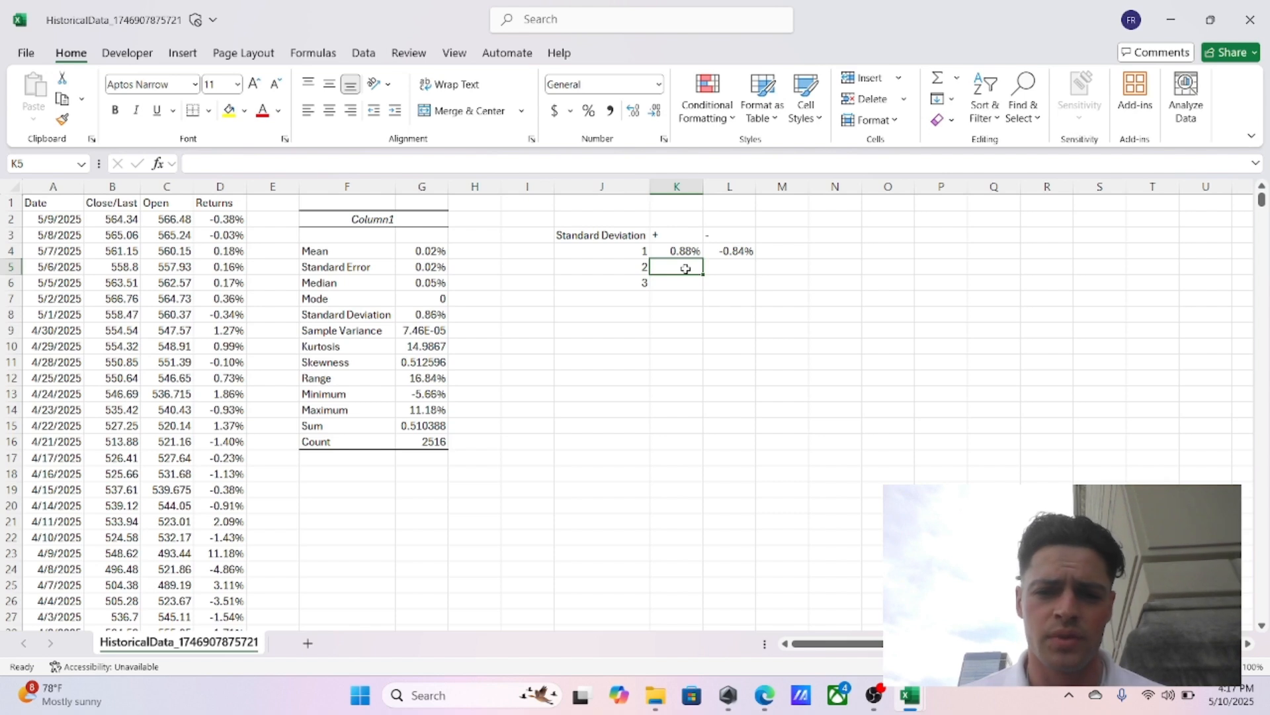
key("Up")
key("Right")
key("Left")
key("Right")
key("Left")
key("Right")
key("Left")
key("Right")
key("Left")
key("Right")
key("Left")
key("Right")
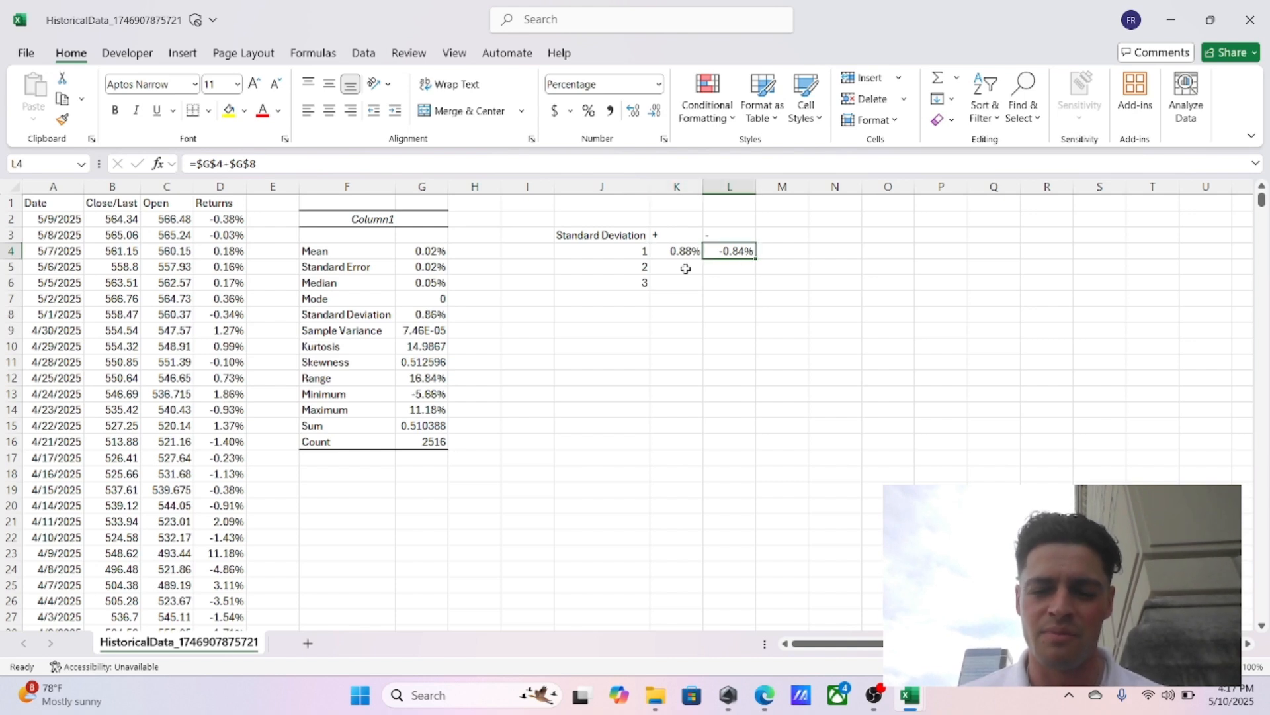
key("Left")
key("Right")
key("Left")
key("Right")
key("Left")
left_click(686, 269)
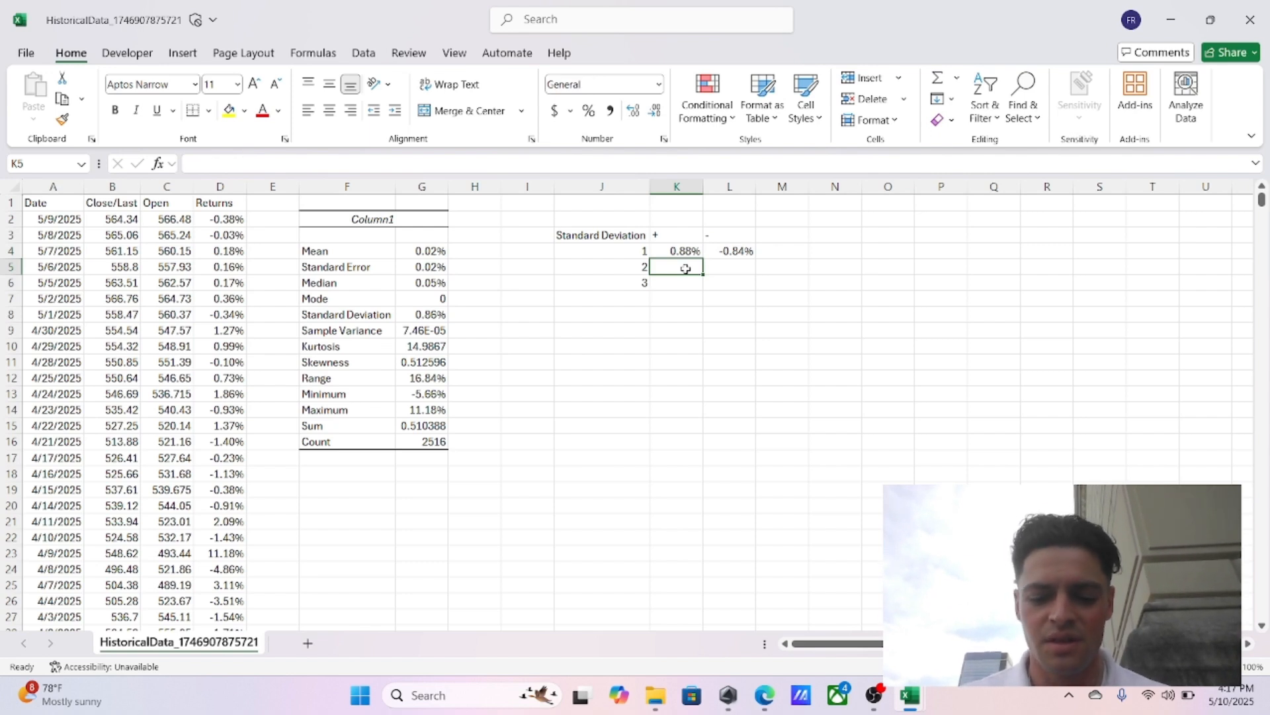
Step: Copy the K4 formula into K5 and extend it to =$G$4+$G$8+$G$8 for two standard deviations above the mean
key("Up")
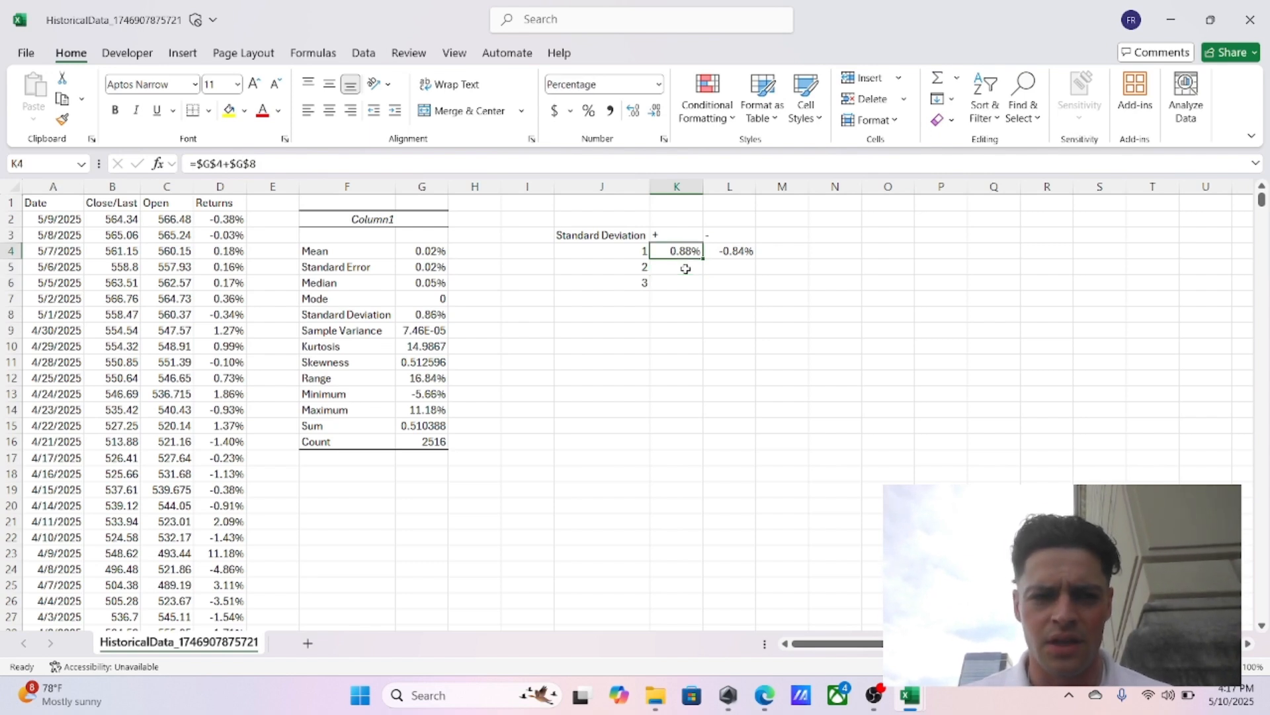
key("ctrl+c")
key("Down")
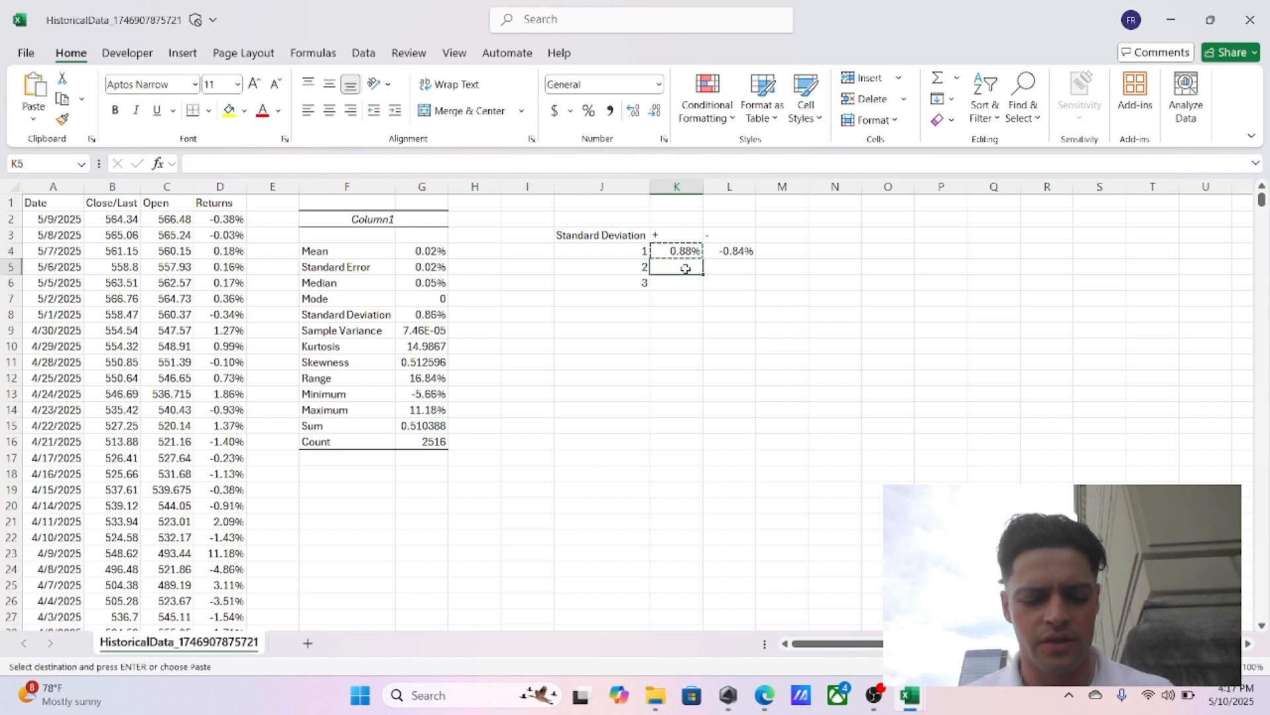
key("ctrl+v")
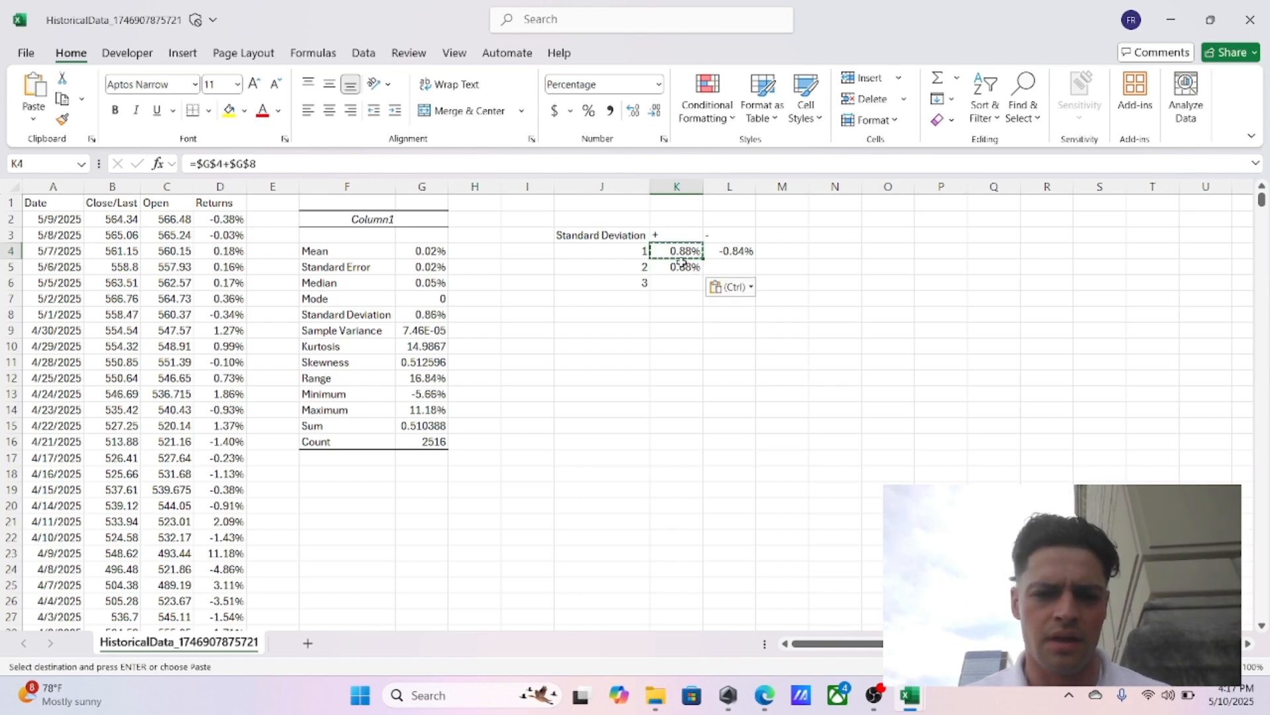
left_click(259, 163)
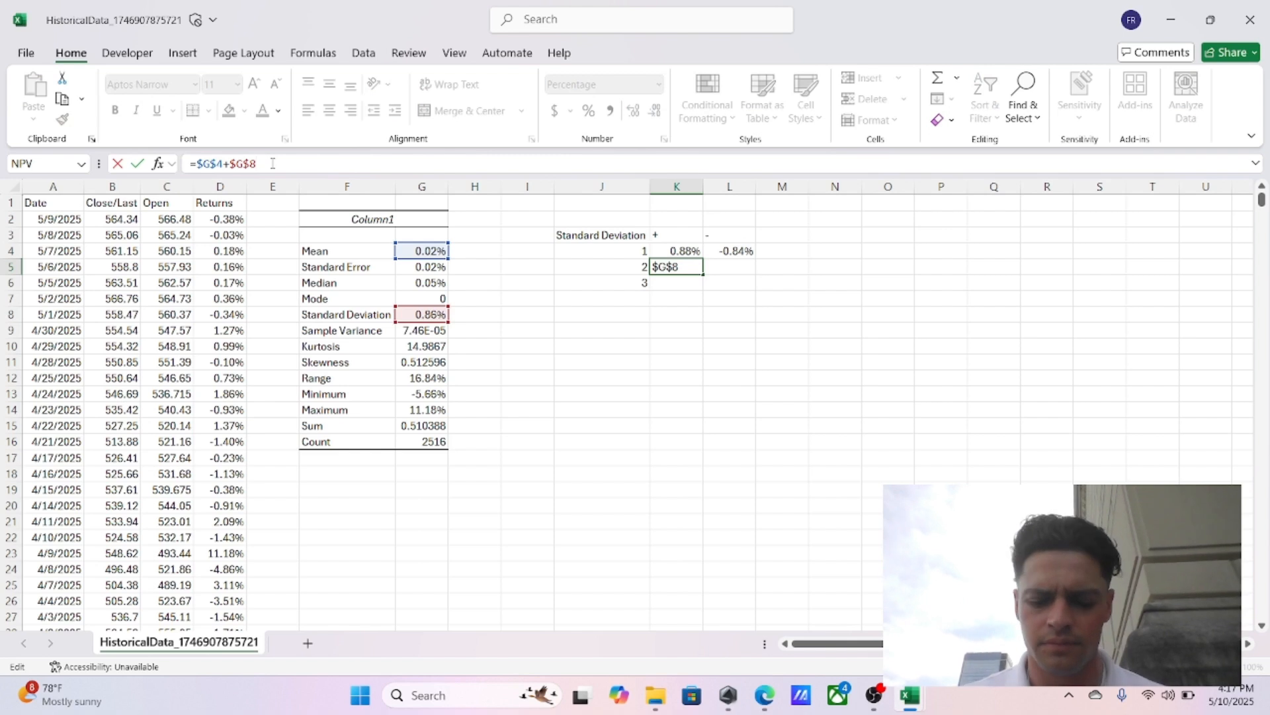
type("+")
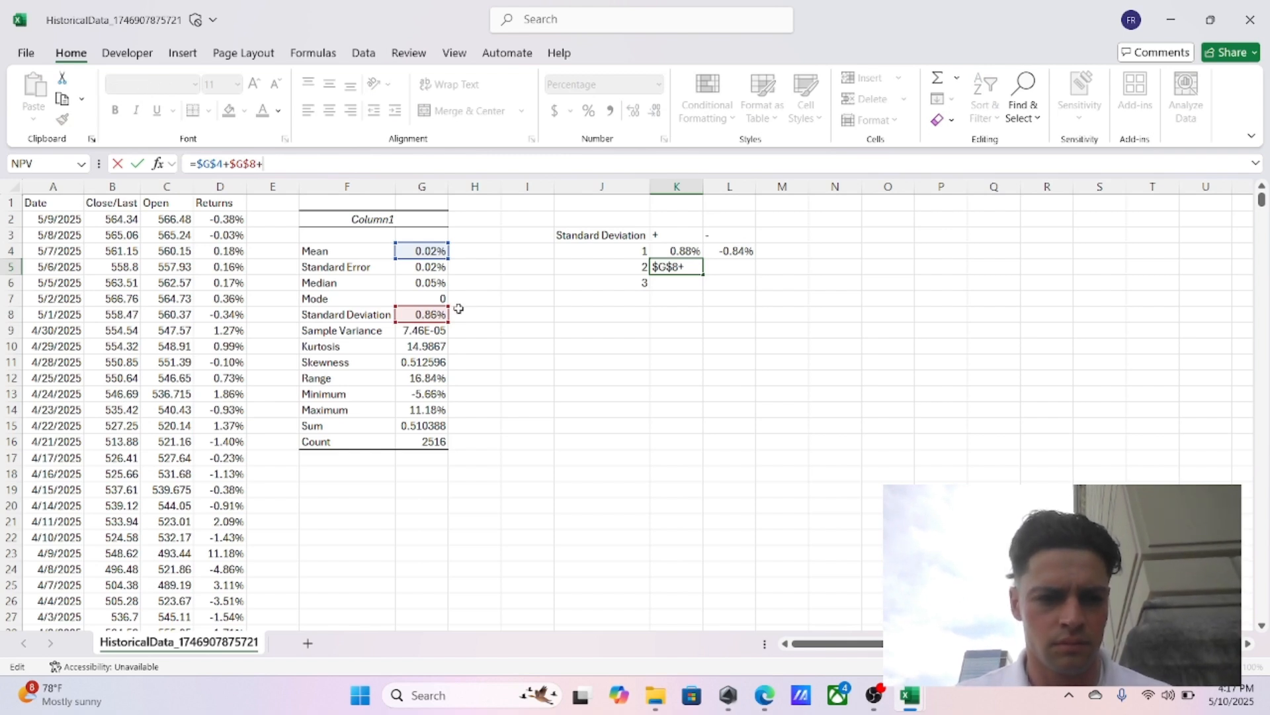
left_click(418, 315)
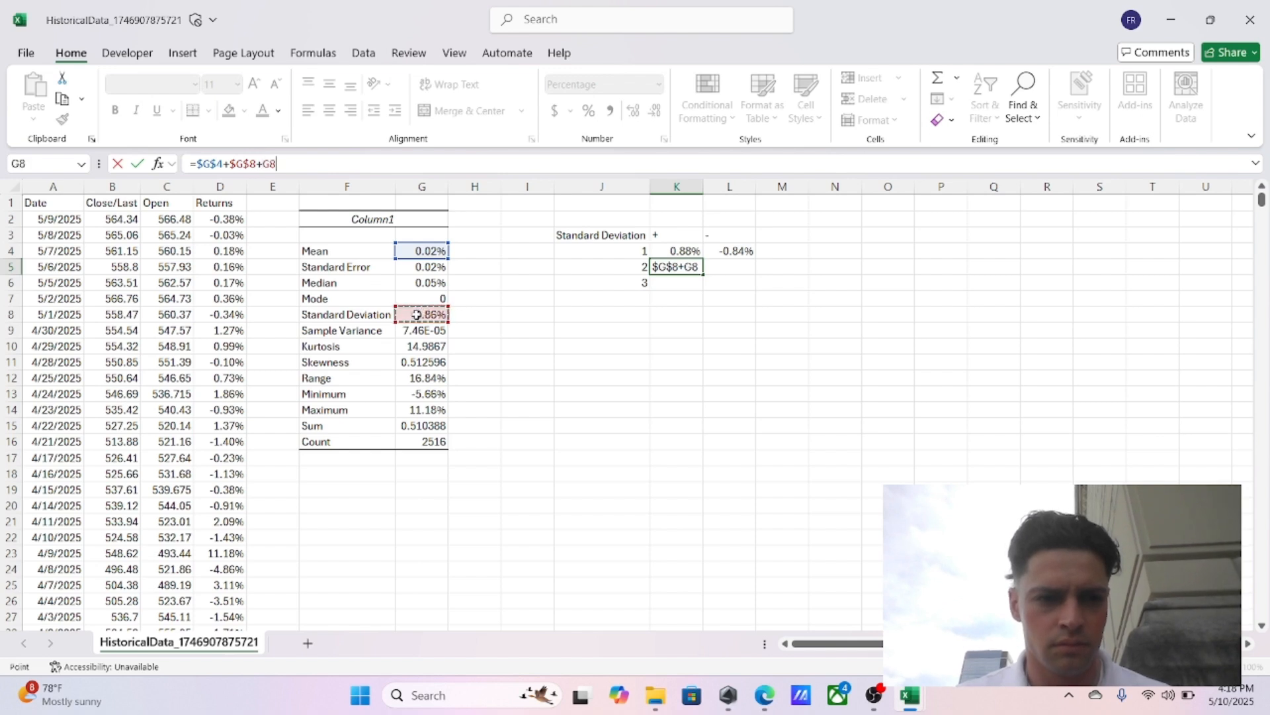
key("F4")
key("Return")
Step: Copy the K5 formula into K6 and add $G$8 once more for three standard deviations above the mean
key("Up")
key("ctrl+c")
key("Down")
key("ctrl+v")
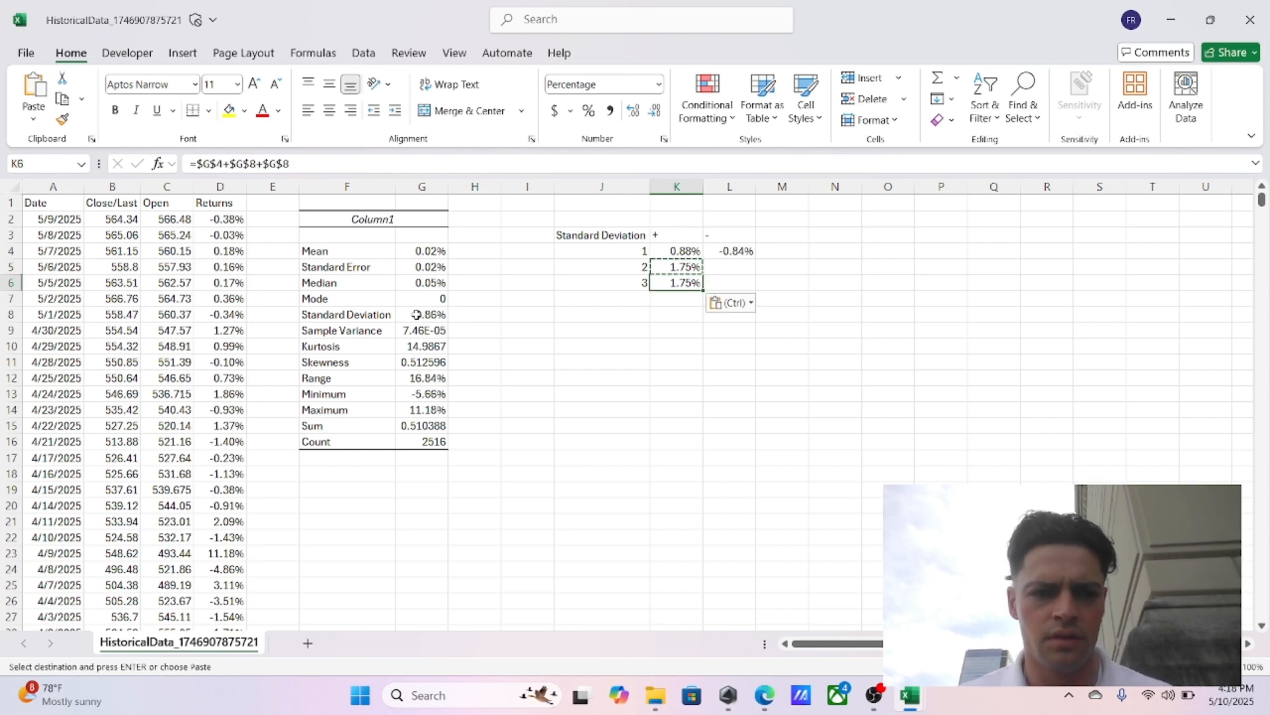
left_click(315, 165)
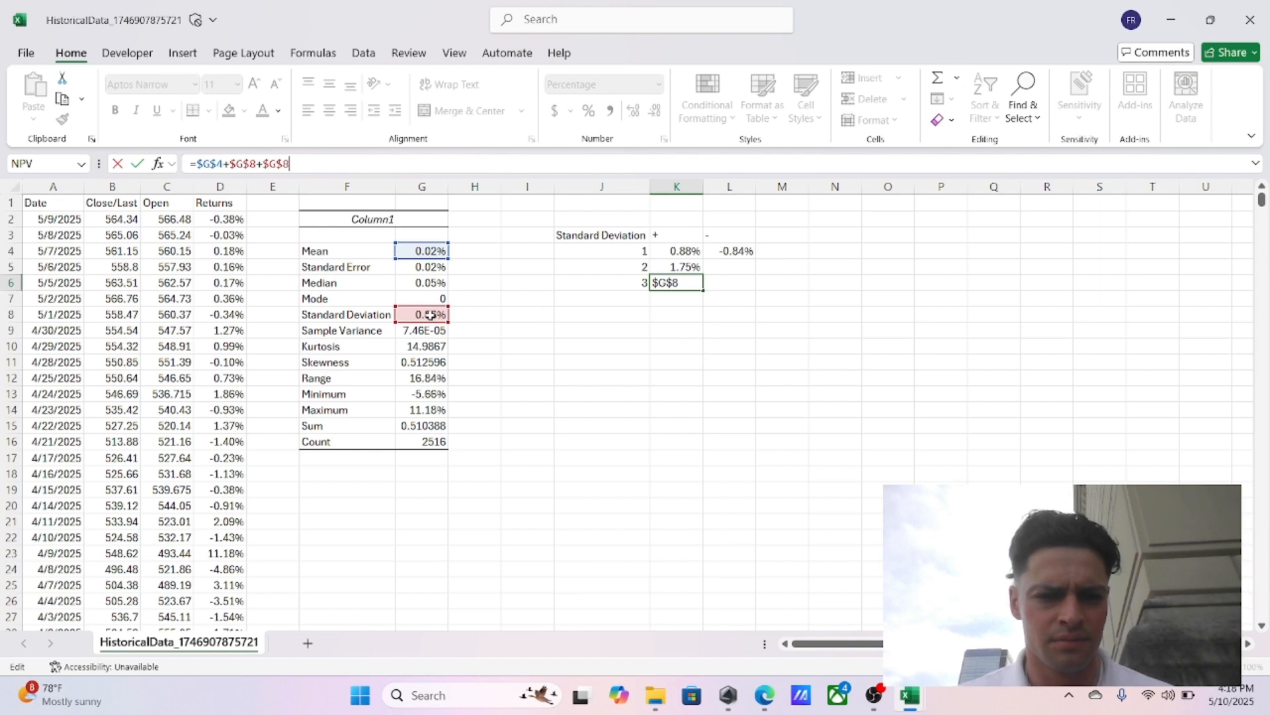
type("+")
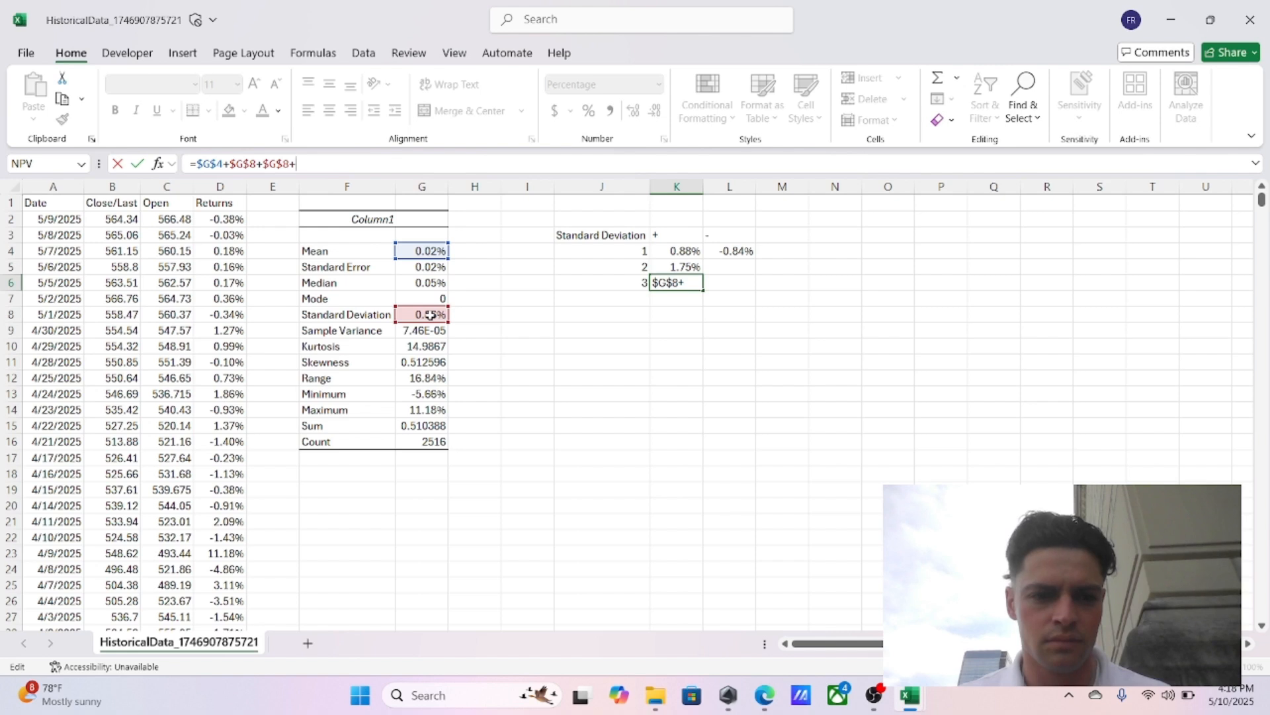
left_click(430, 315)
key("F4")
key("Return")
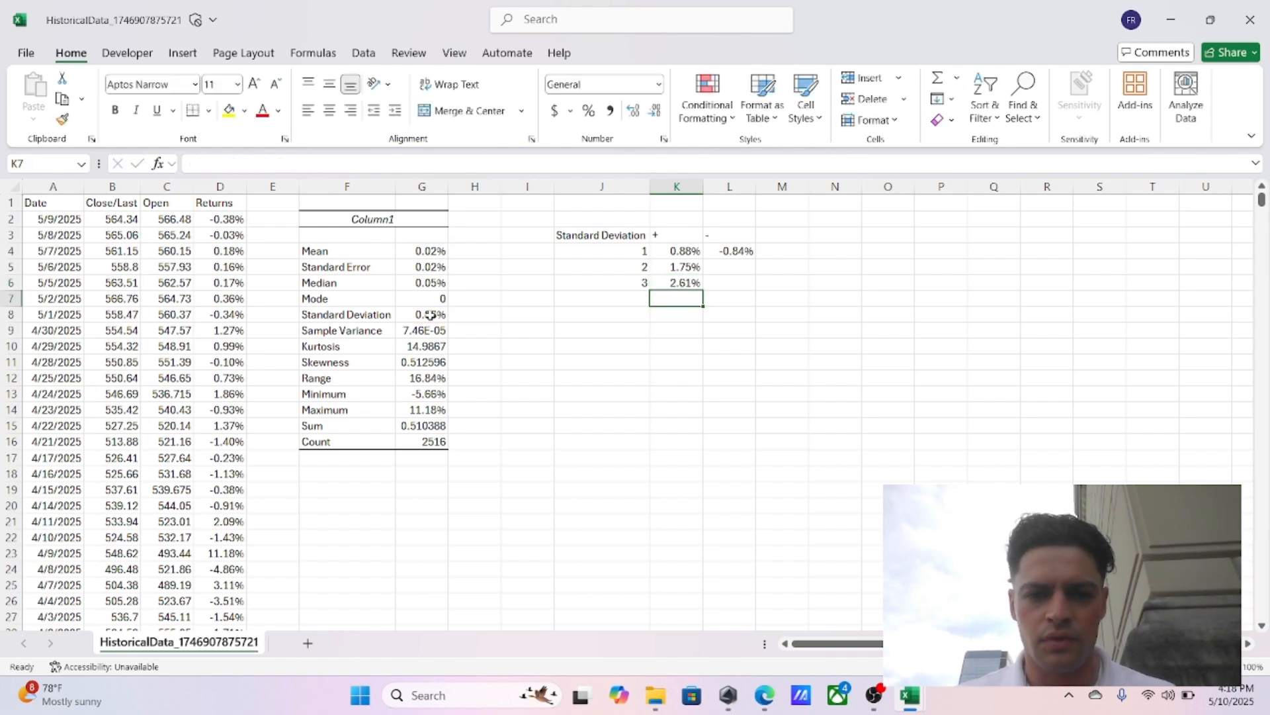
key("Up")
key("Up")
key("Up")
key("Right")
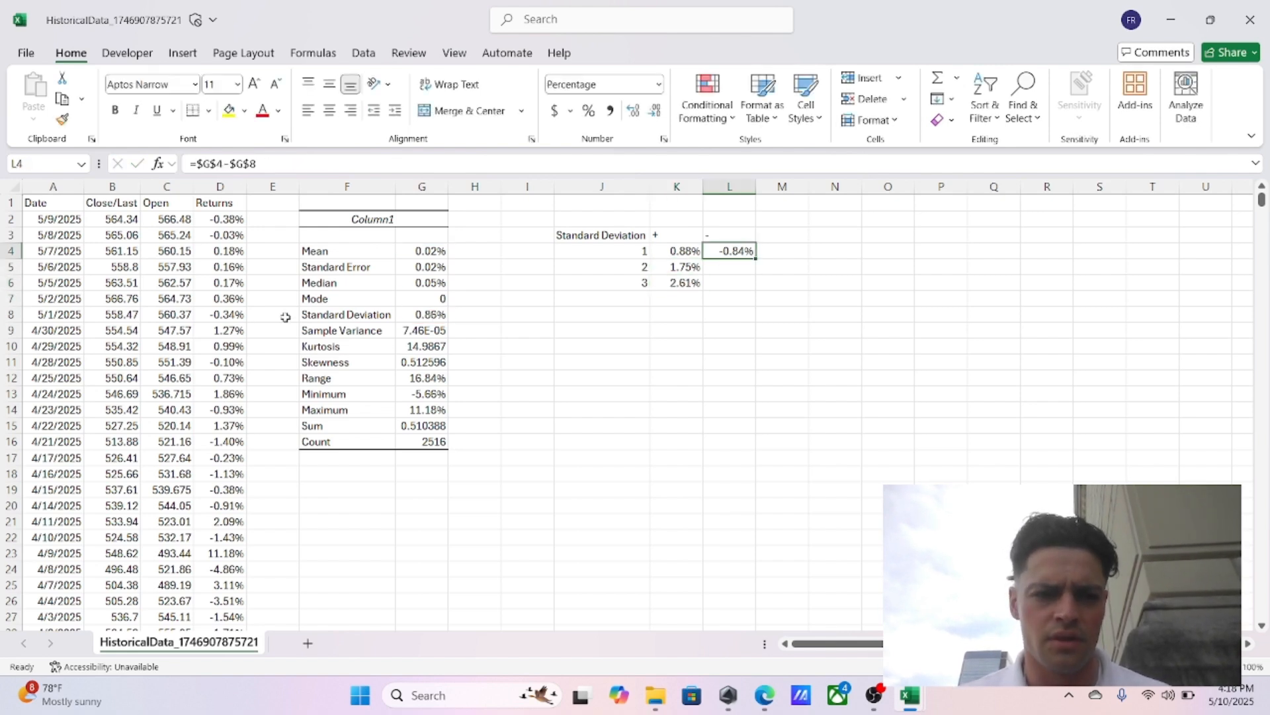
left_click(344, 163)
type("-")
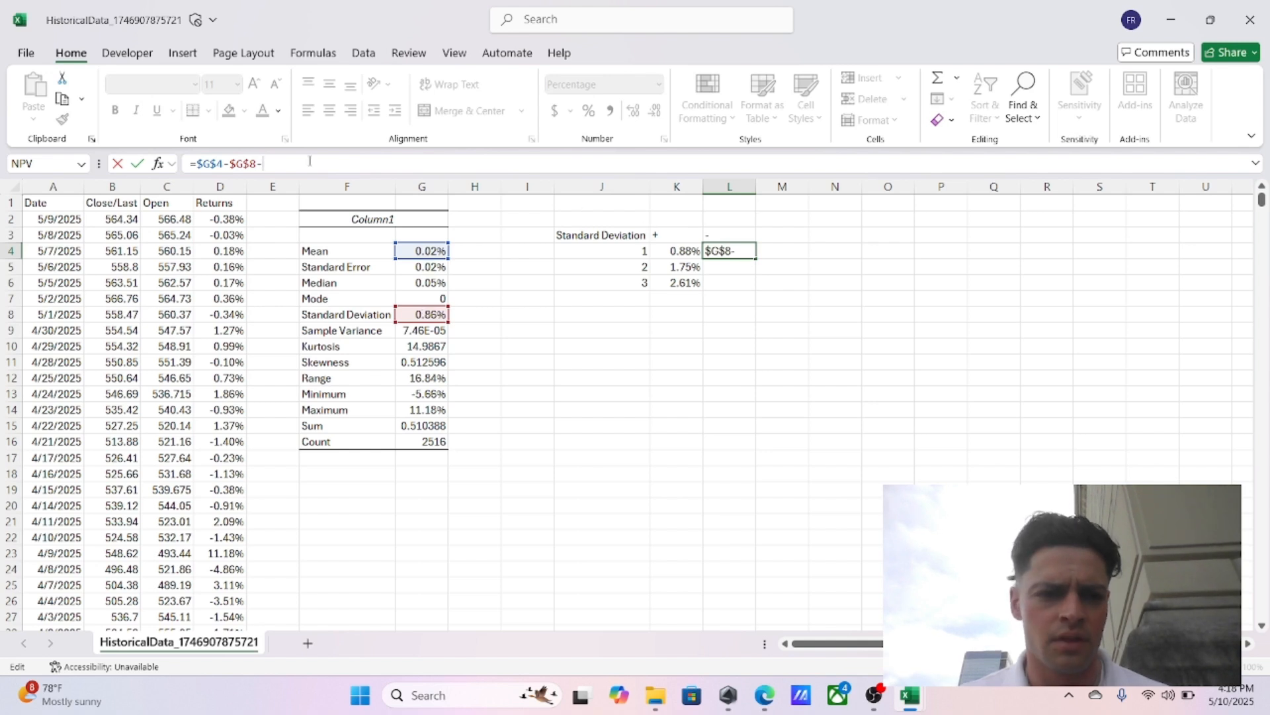
key("BackSpace")
key("ctrl+Return")
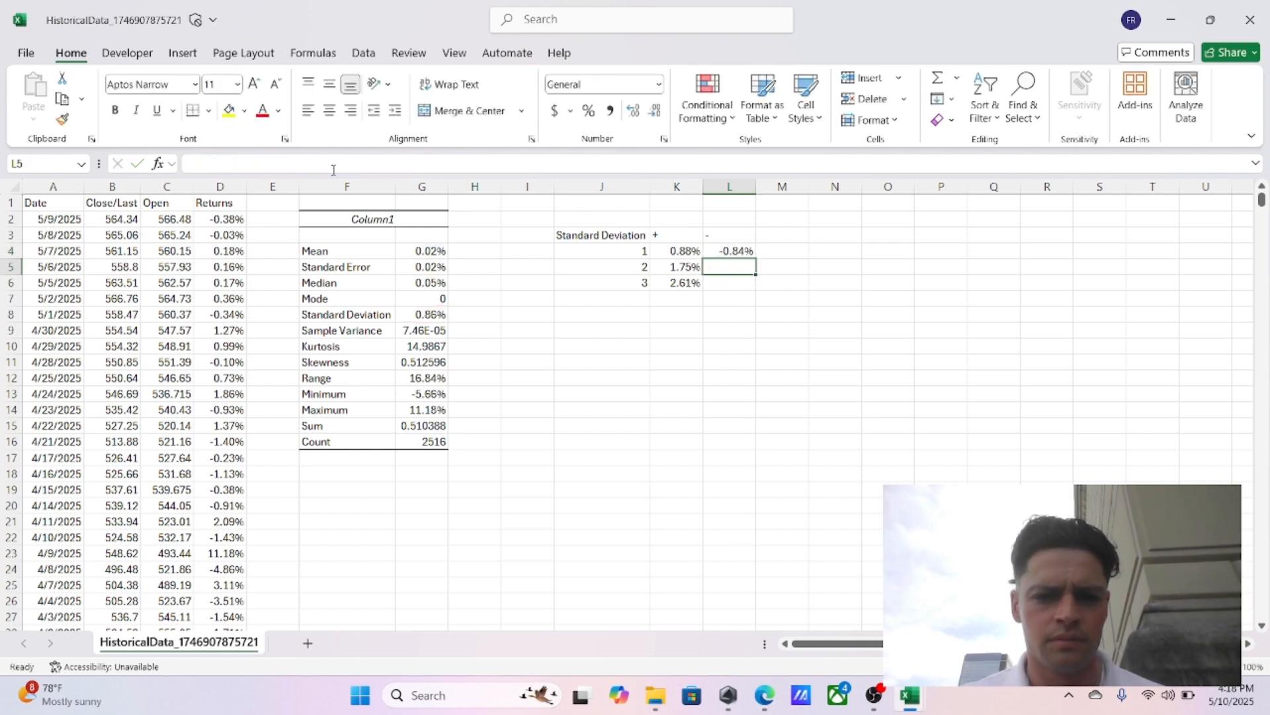
Step: Copy the L4 formula into L5 and extend it with another subtraction for two standard deviations below the mean
key("ctrl+c")
key("Down")
key("ctrl+v")
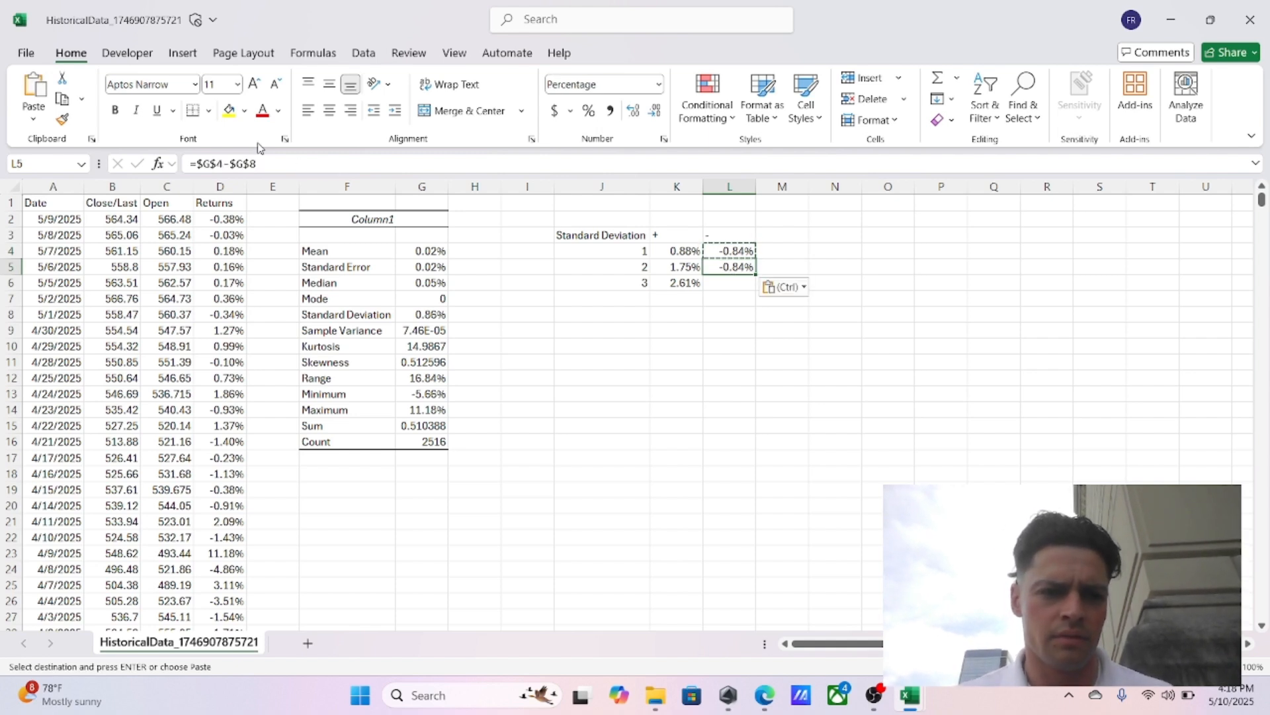
left_click(300, 158)
type("-")
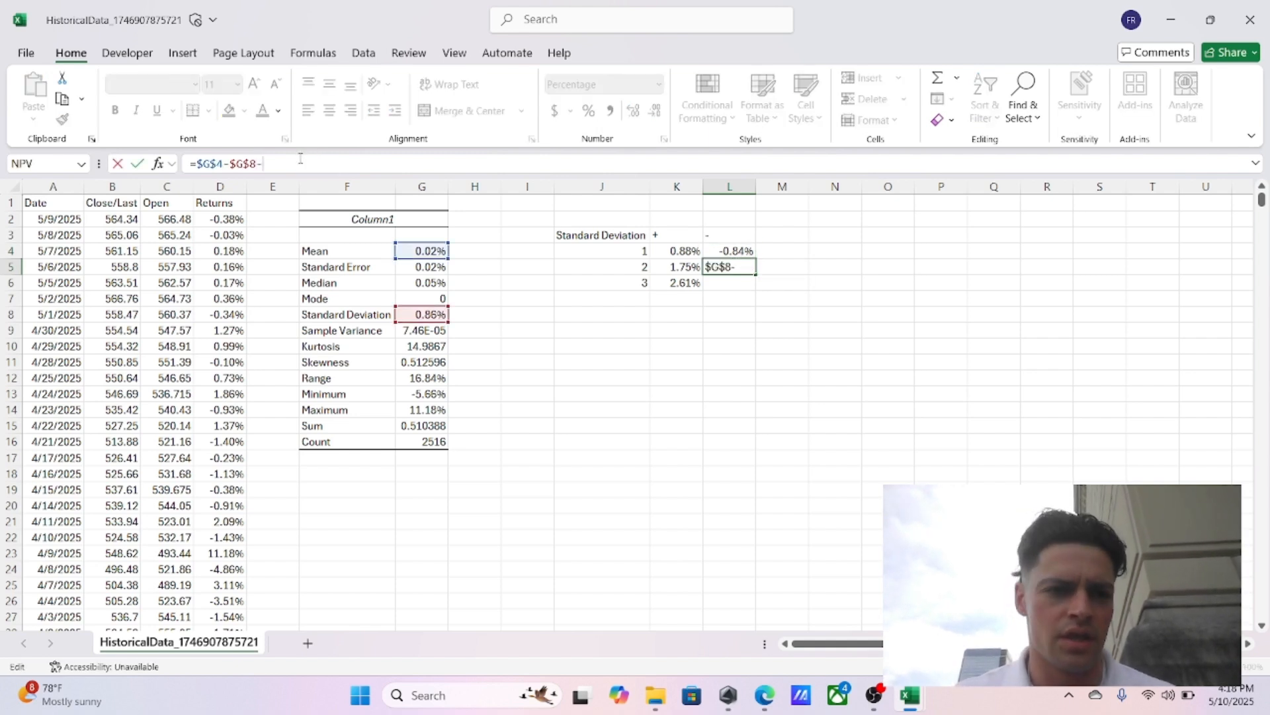
Step: Complete the lower two-standard-deviation formula in L5 as =$G$4-$G$8-$G$8
left_click(431, 317)
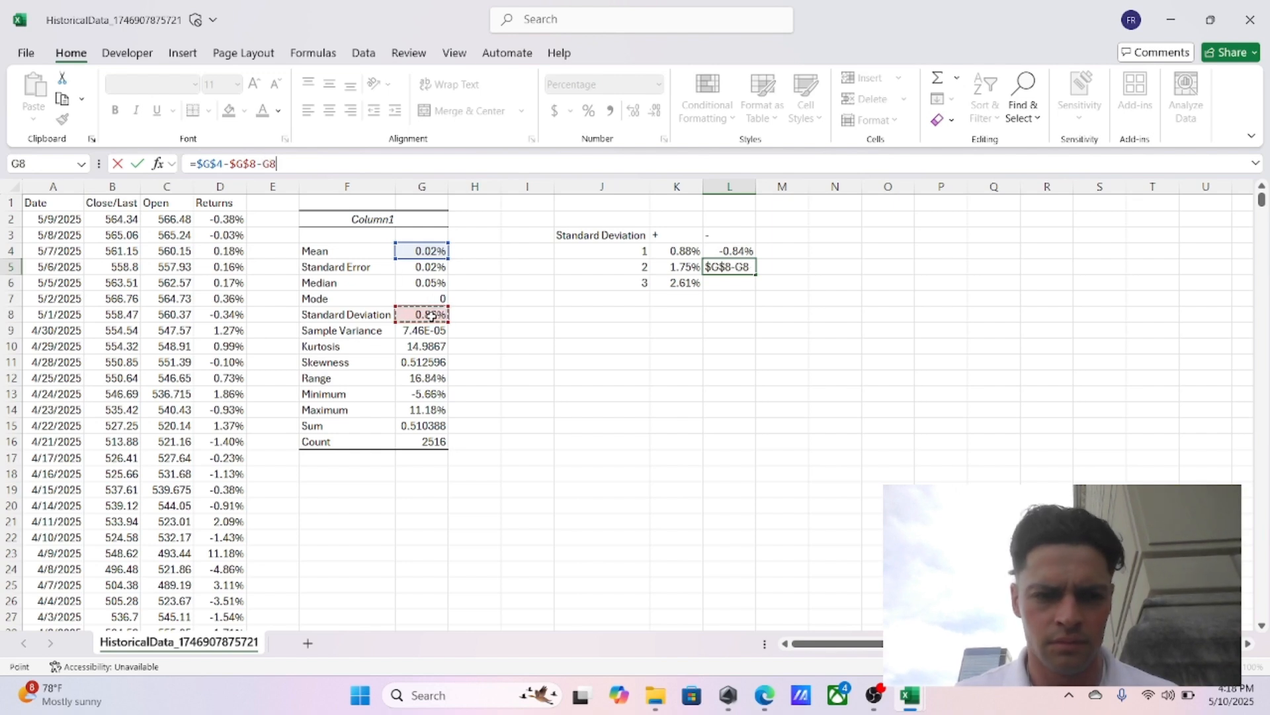
key("F4")
key("Return")
key("Up")
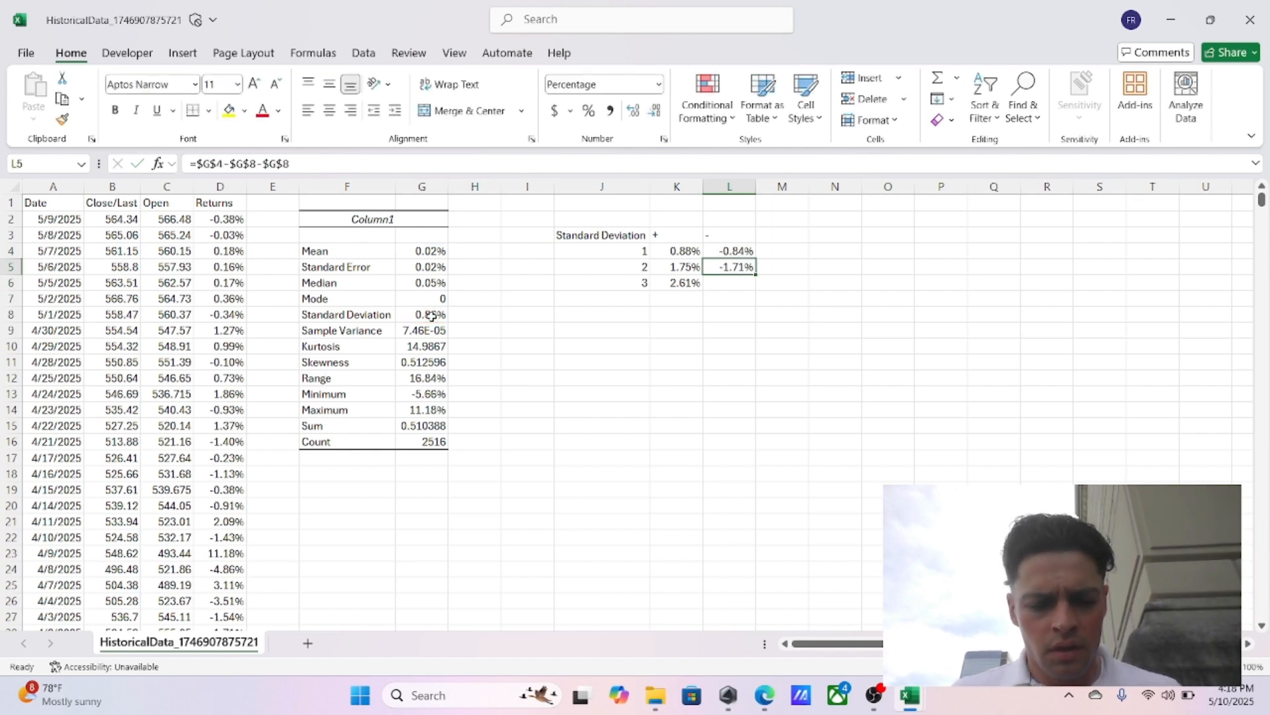
Step: Copy the lower-bound formula from L5 down to L6 for the third standard deviation
key("ctrl+c")
key("Down")
key("ctrl+v")
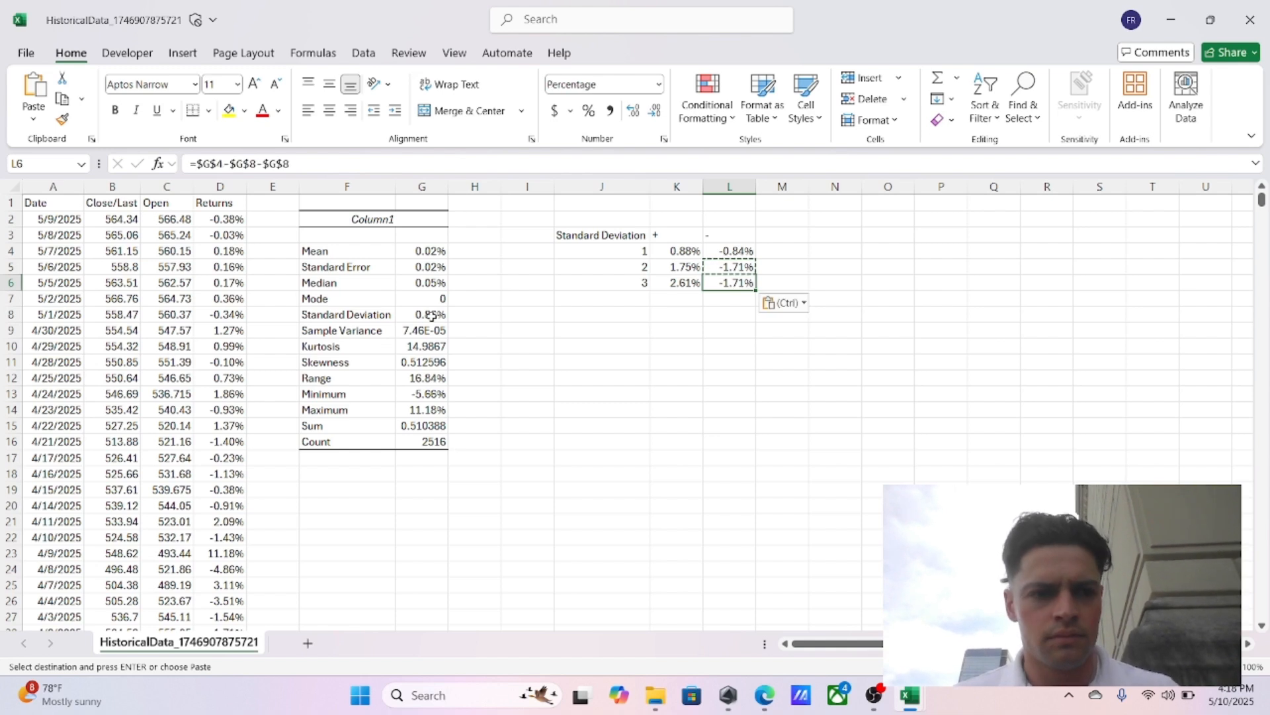
left_click(432, 315)
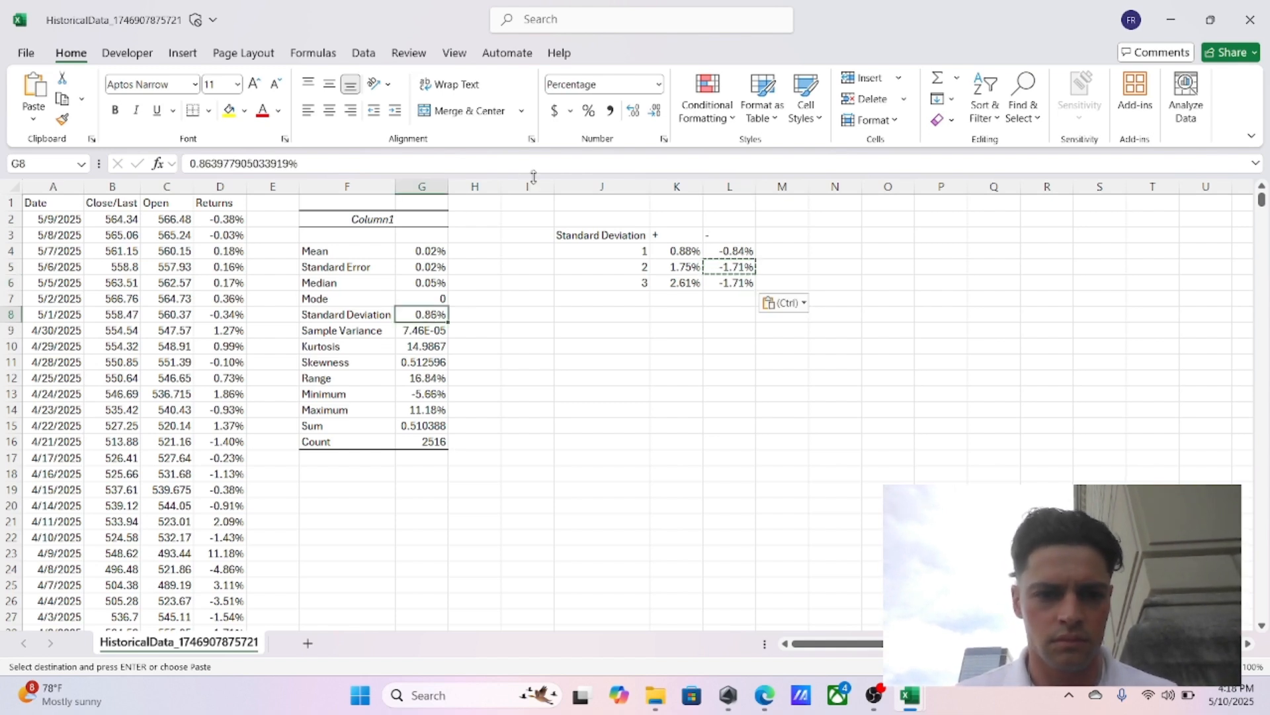
left_click(507, 162)
key("Return")
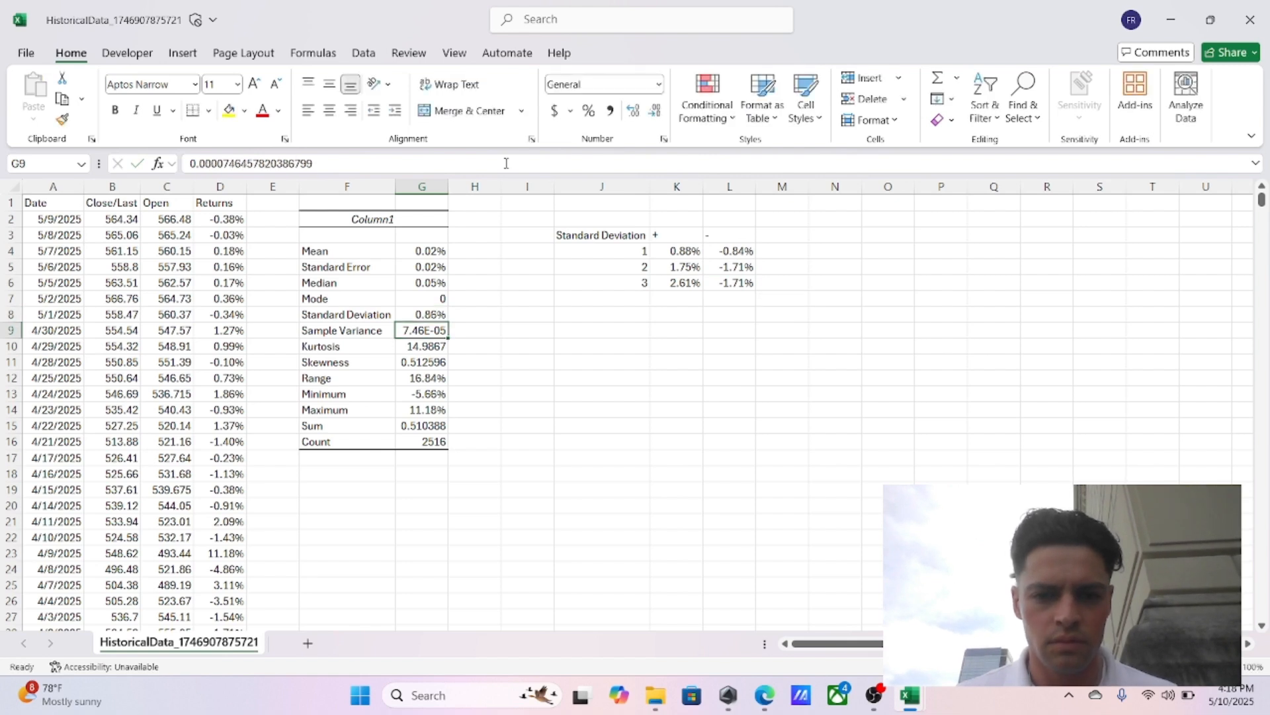
Step: Extend the formula in L6 to subtract the standard deviation a third time, giving =$G$4-$G$8-$G$8-G8
left_click(724, 282)
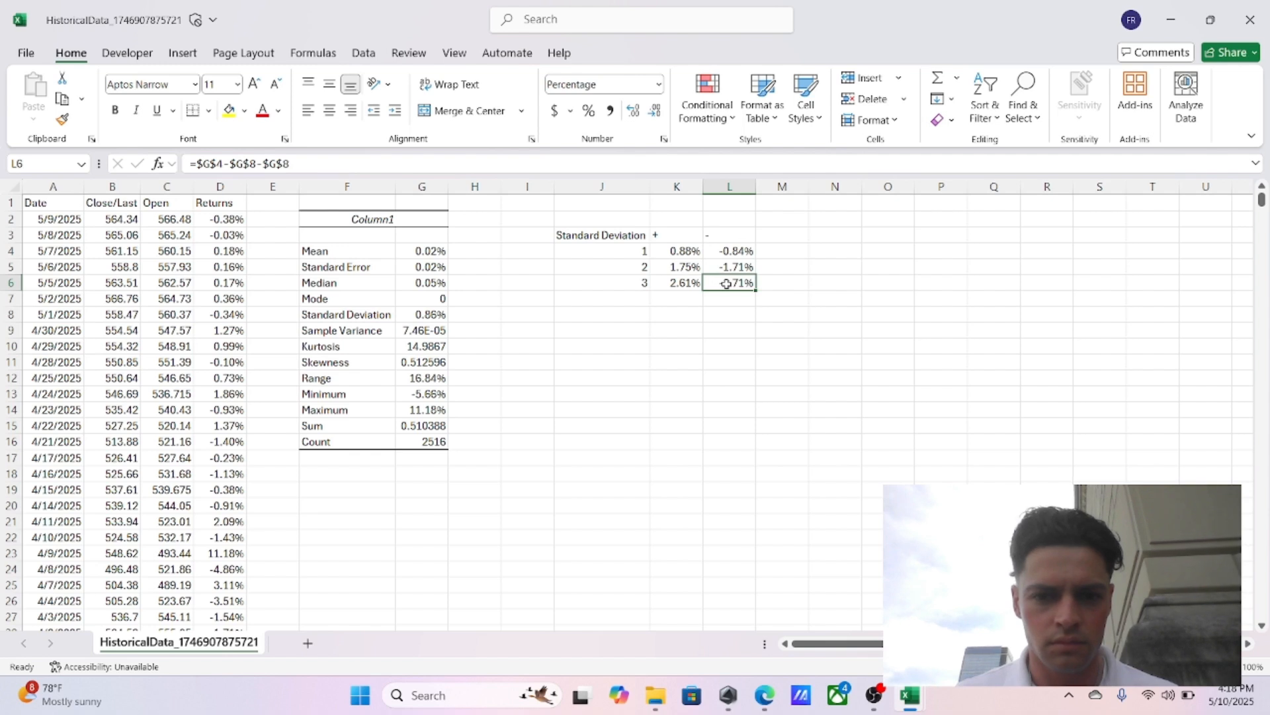
left_click(324, 164)
type("-")
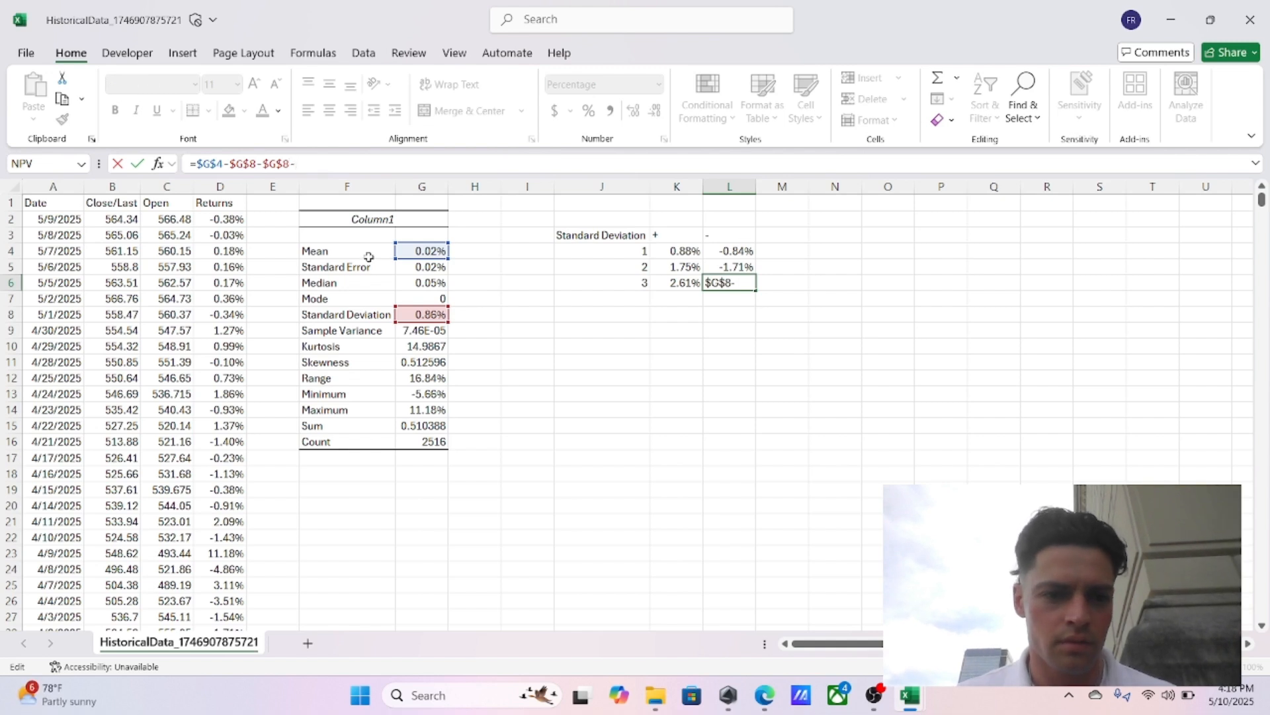
left_click(425, 314)
key("Return")
Step: Enter 68% in M4, beside the bounds for one standard deviation
key("Up")
key("Left")
key("Up")
key("Right")
key("Right")
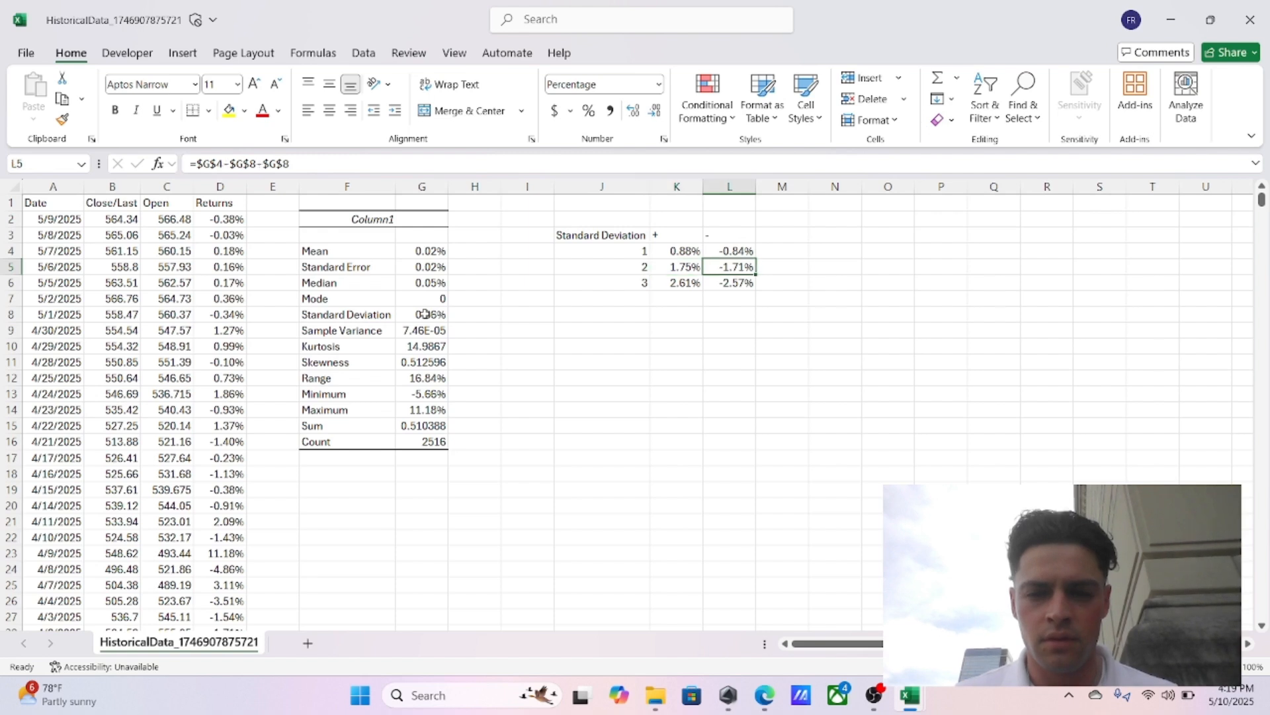
key("Up")
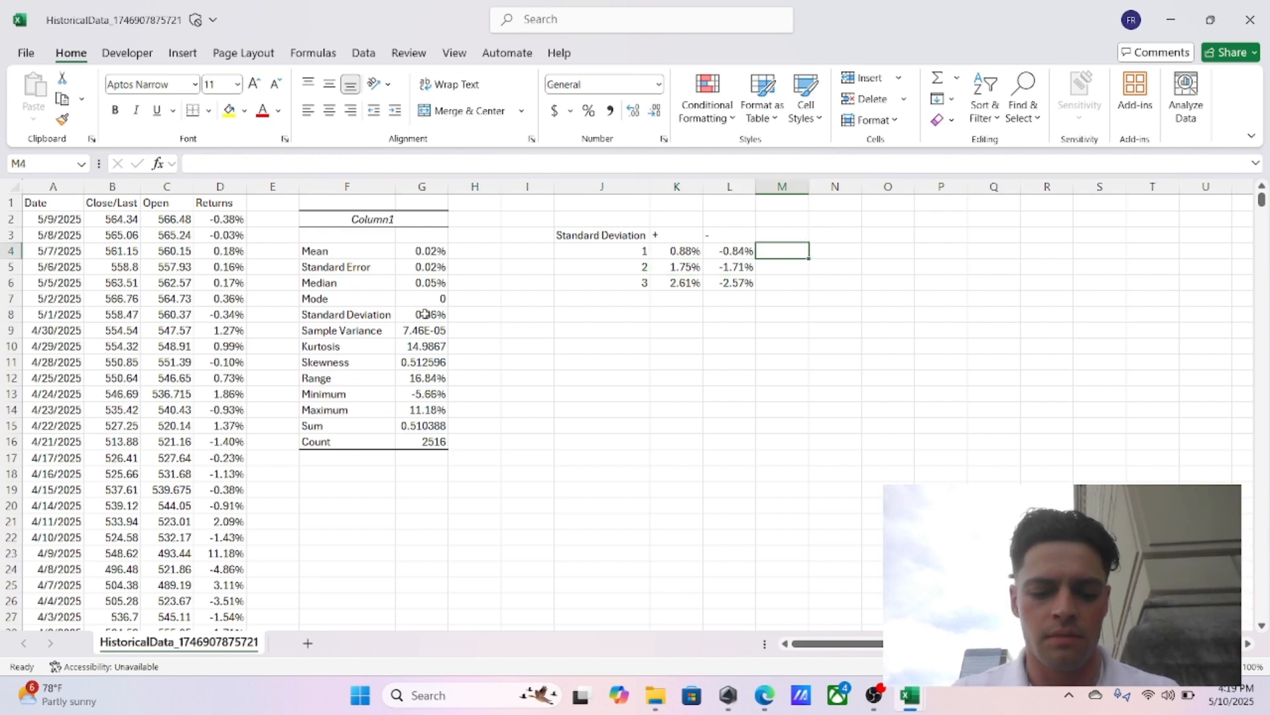
type("68%")
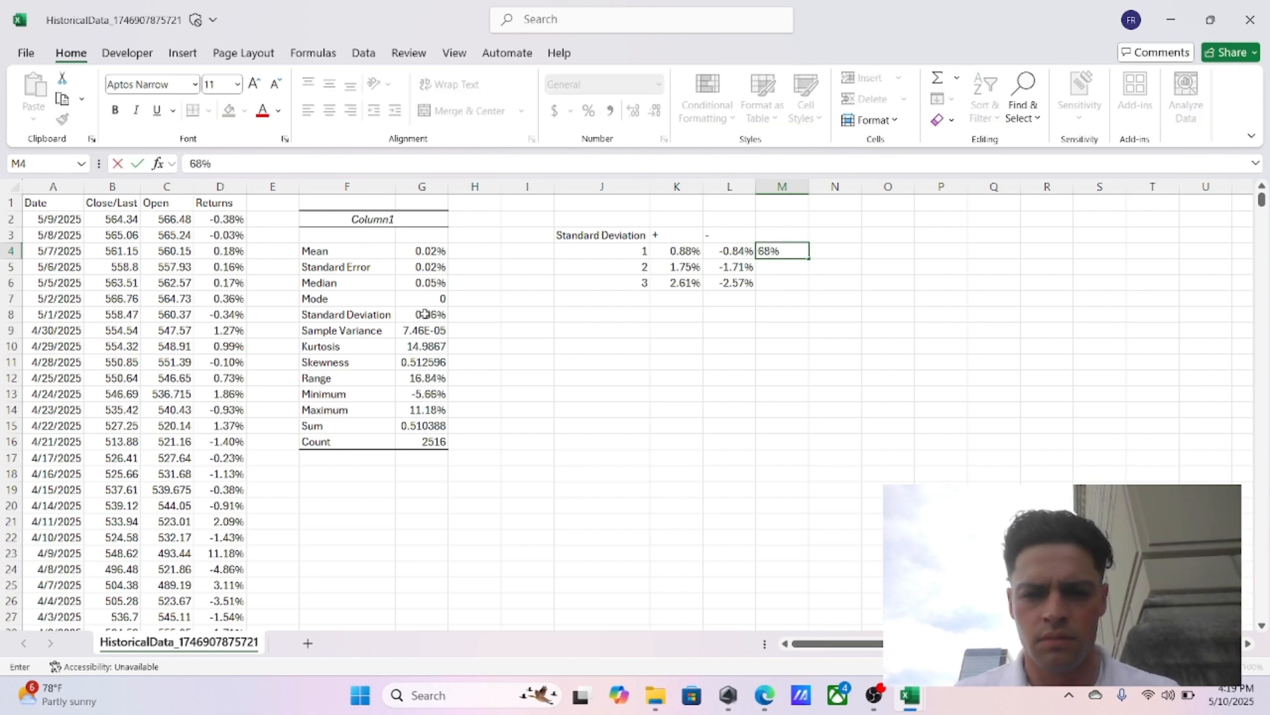
key("Left")
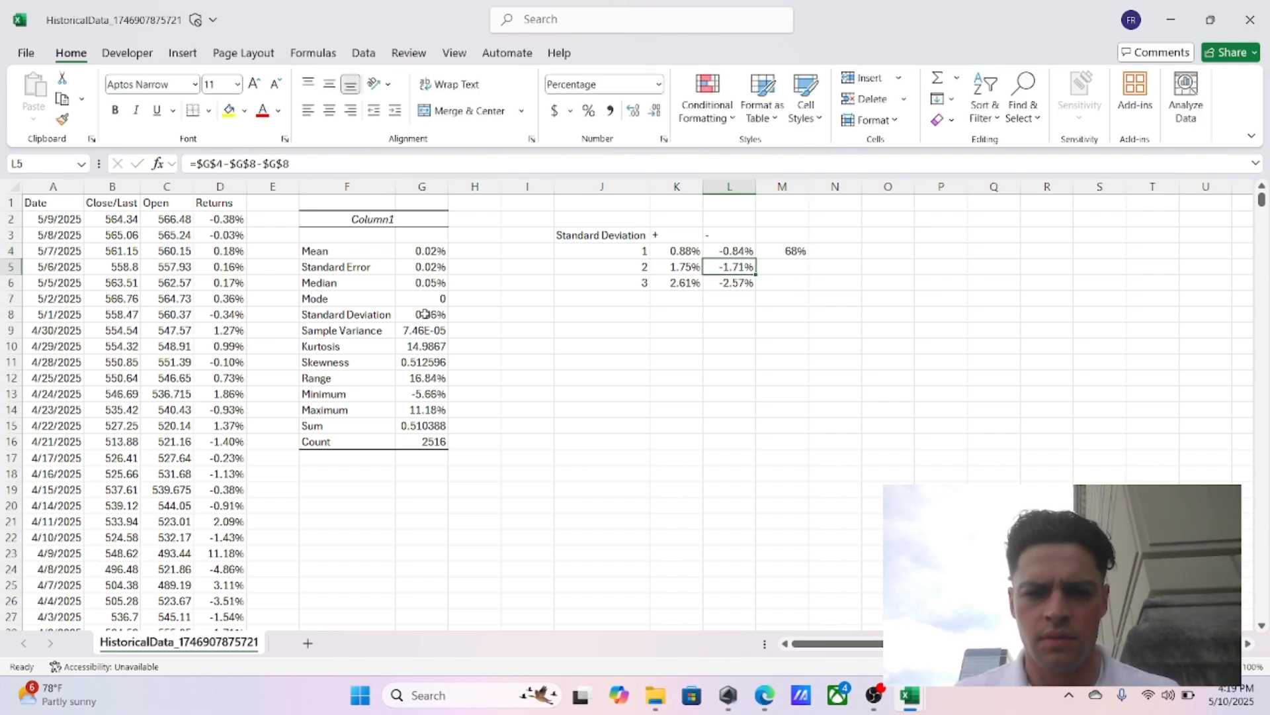
Step: Enter 95% in M5, beside the bounds for two standard deviations
key("Left")
key("Right")
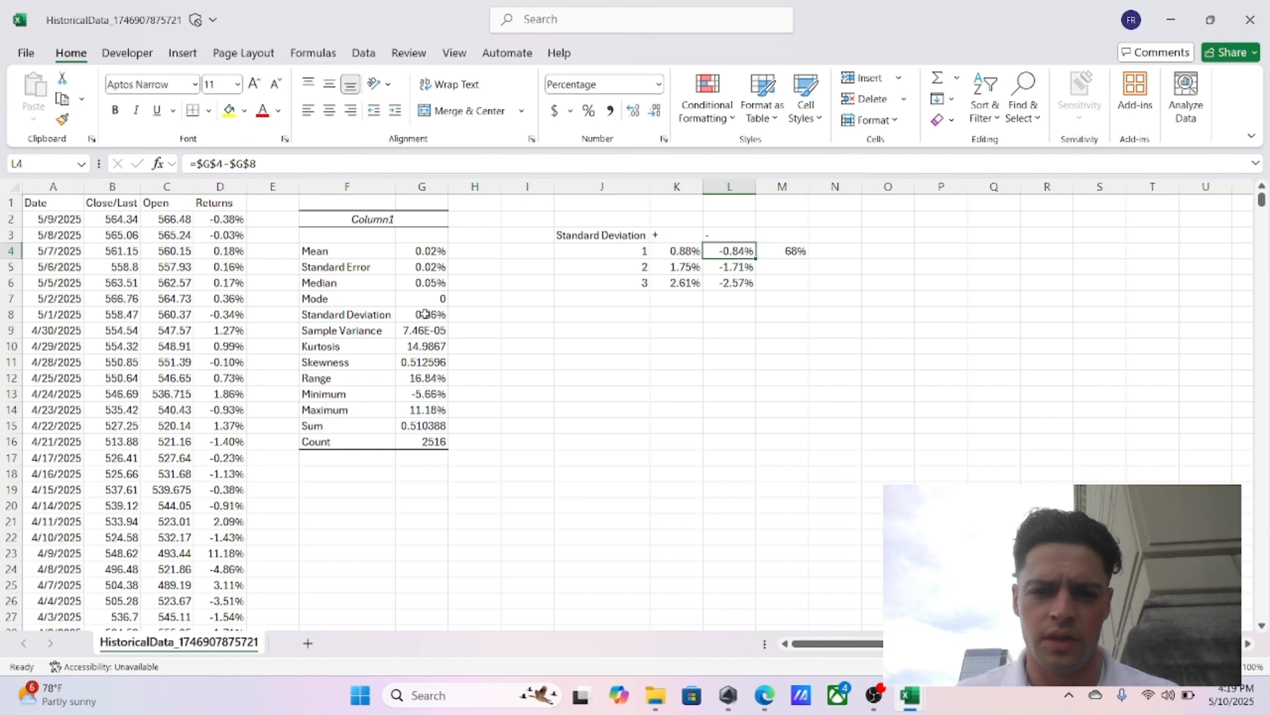
key("Left")
key("Right")
key("Right")
key("Down")
type("9")
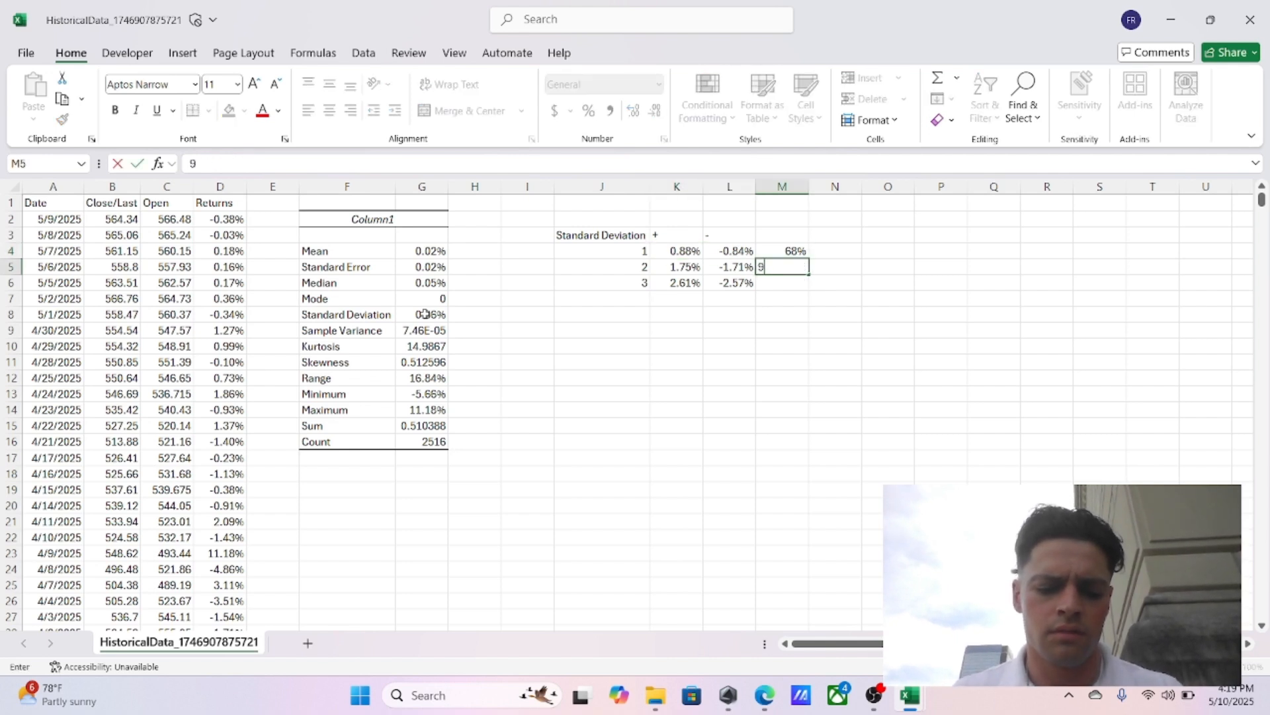
type("5%")
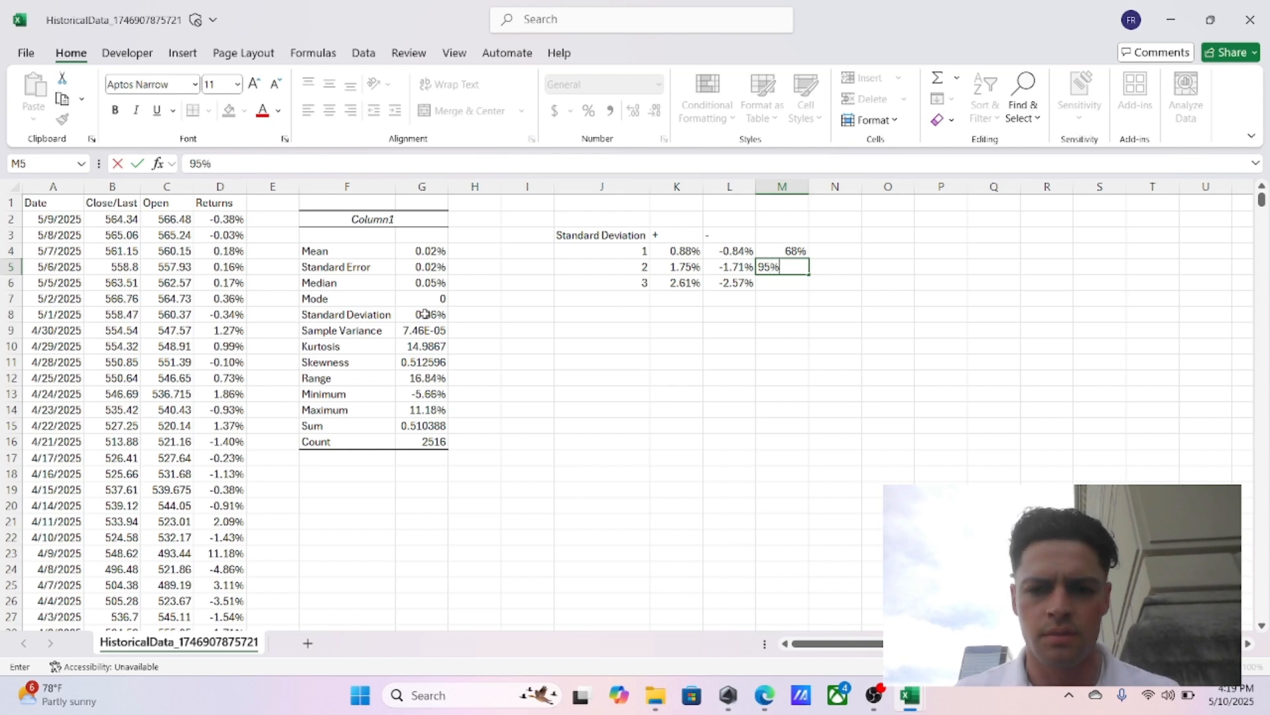
key("Left")
Step: Enter 99% in M6, beside the bounds for three standard deviations
key("Left")
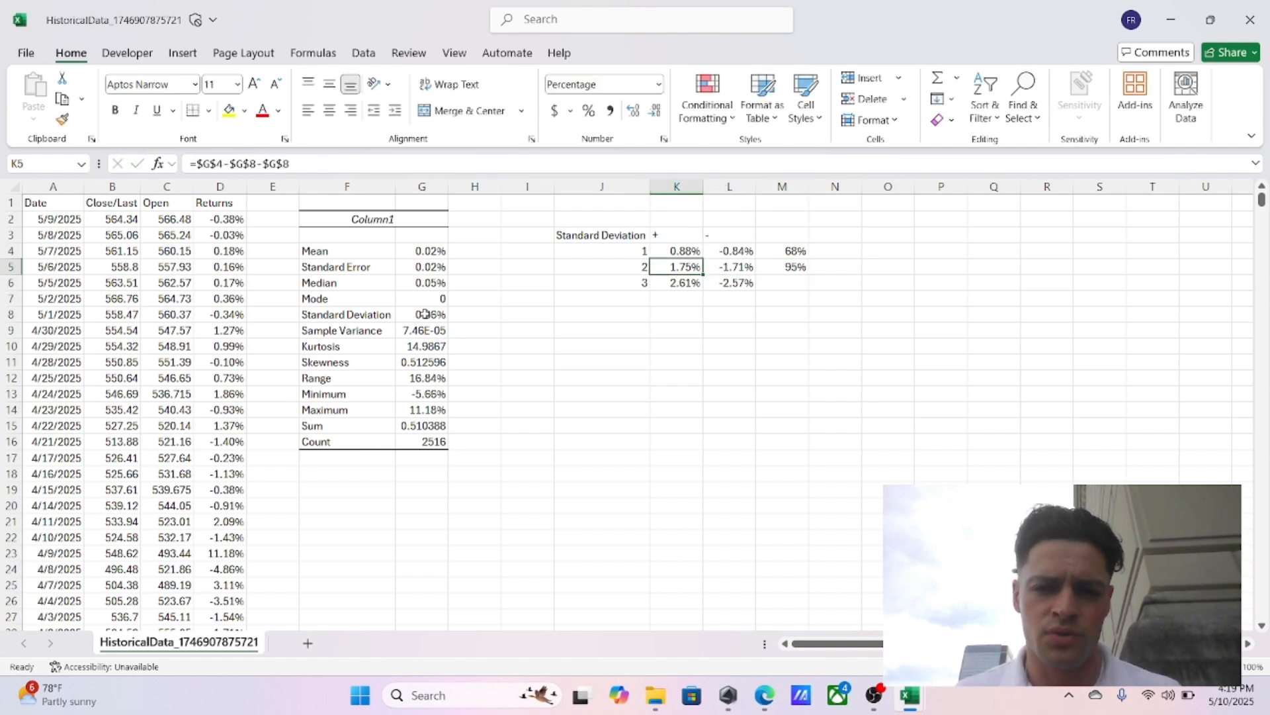
key("Right")
key("Right")
key("Down")
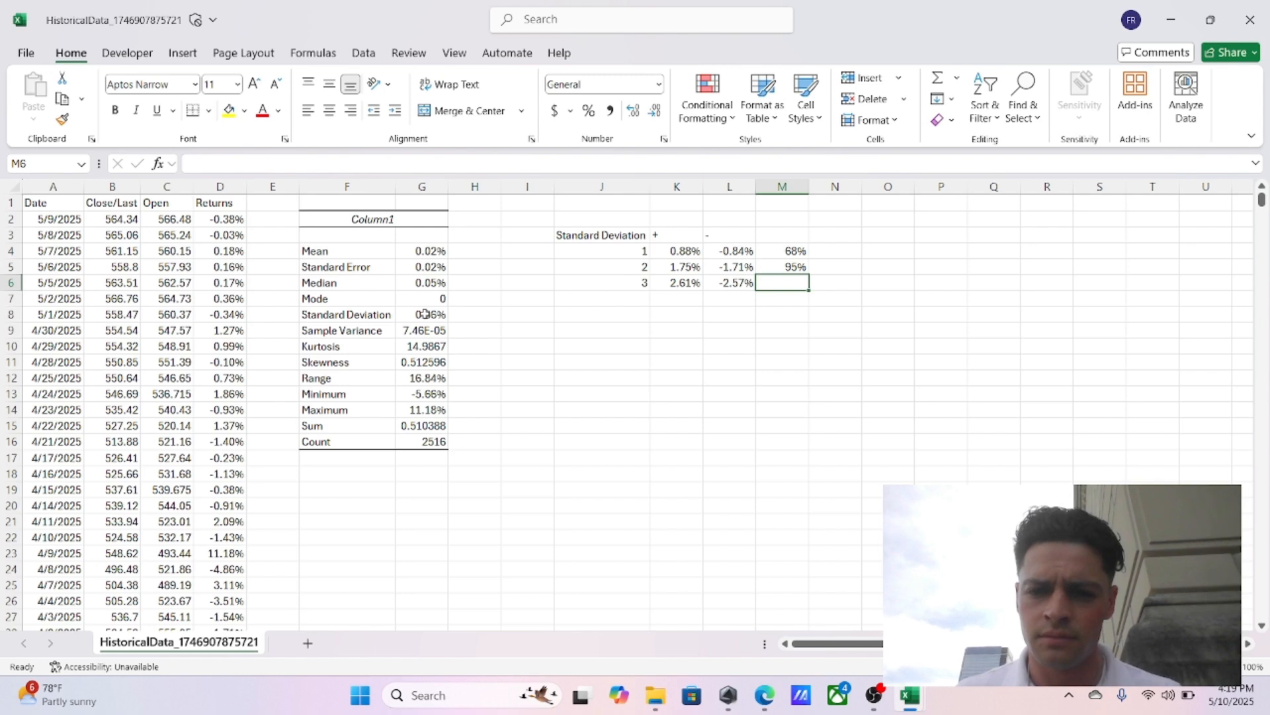
type("99%")
key("Return")
Step: Examine the upper and lower three-standard-deviation bounds in K6 and L6 together with their formulas
key("Up")
key("Left")
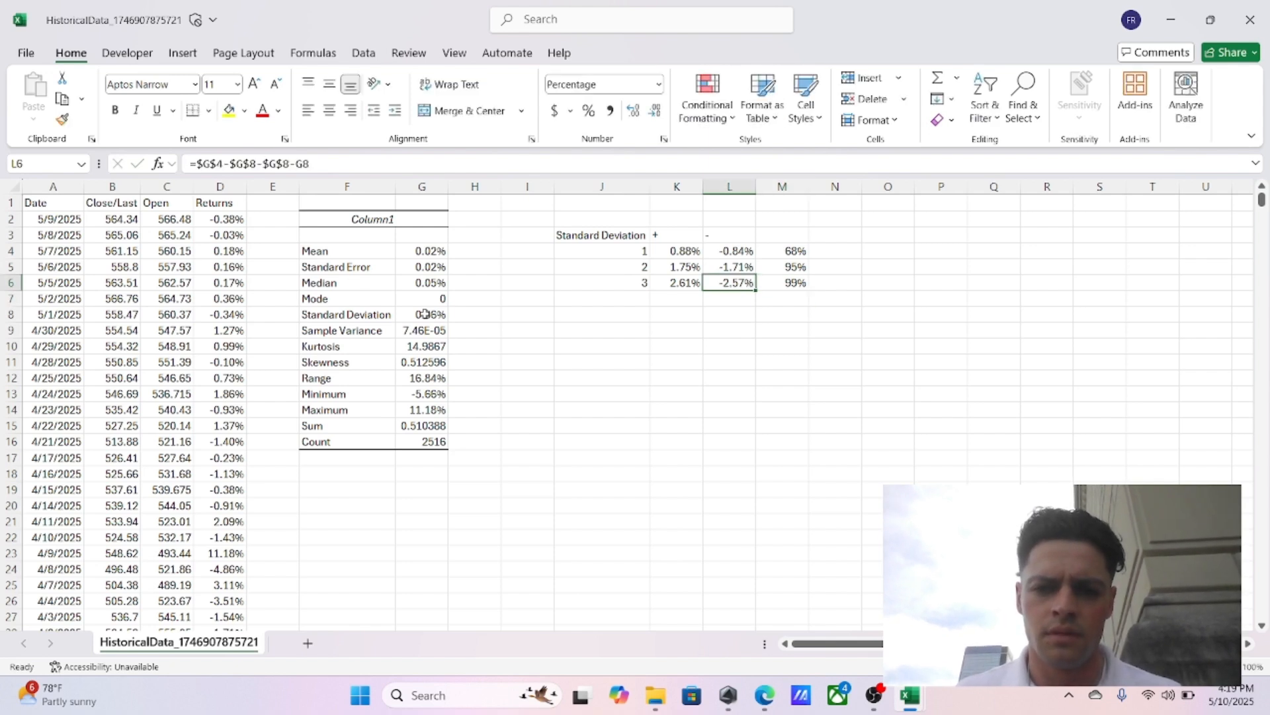
key("Left")
key("Right")
key("Left")
key("Right")
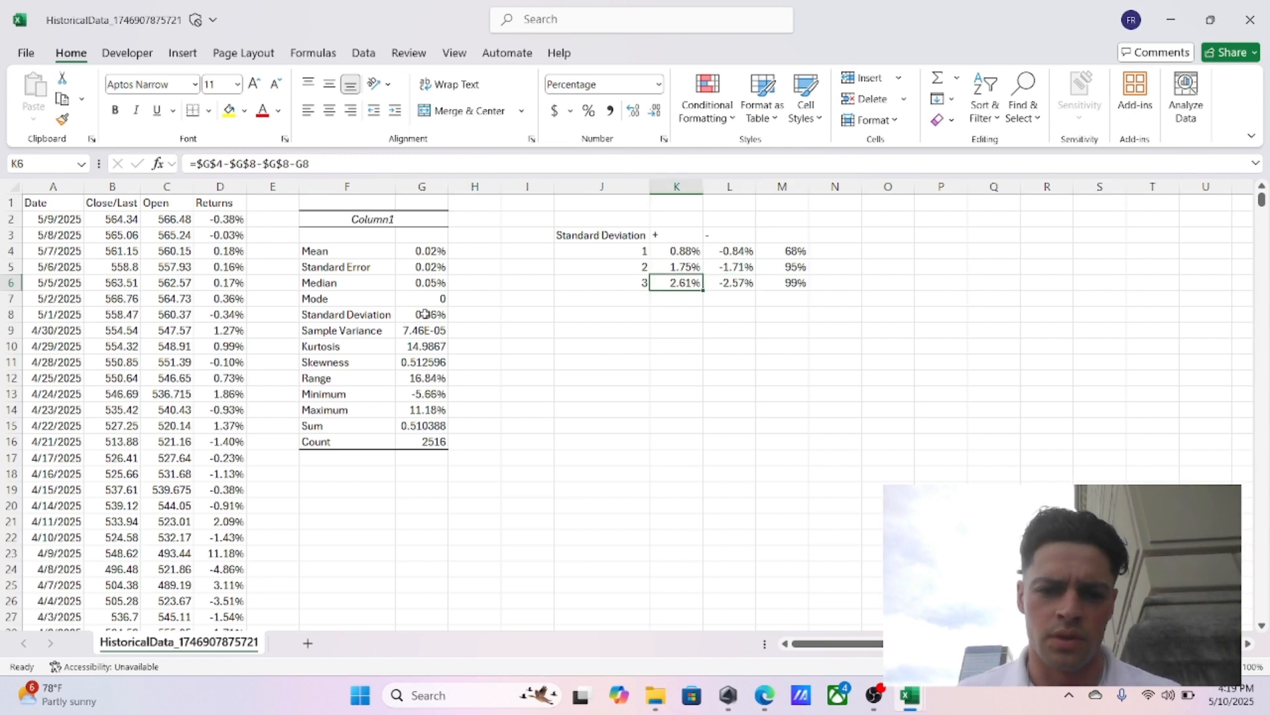
key("Left")
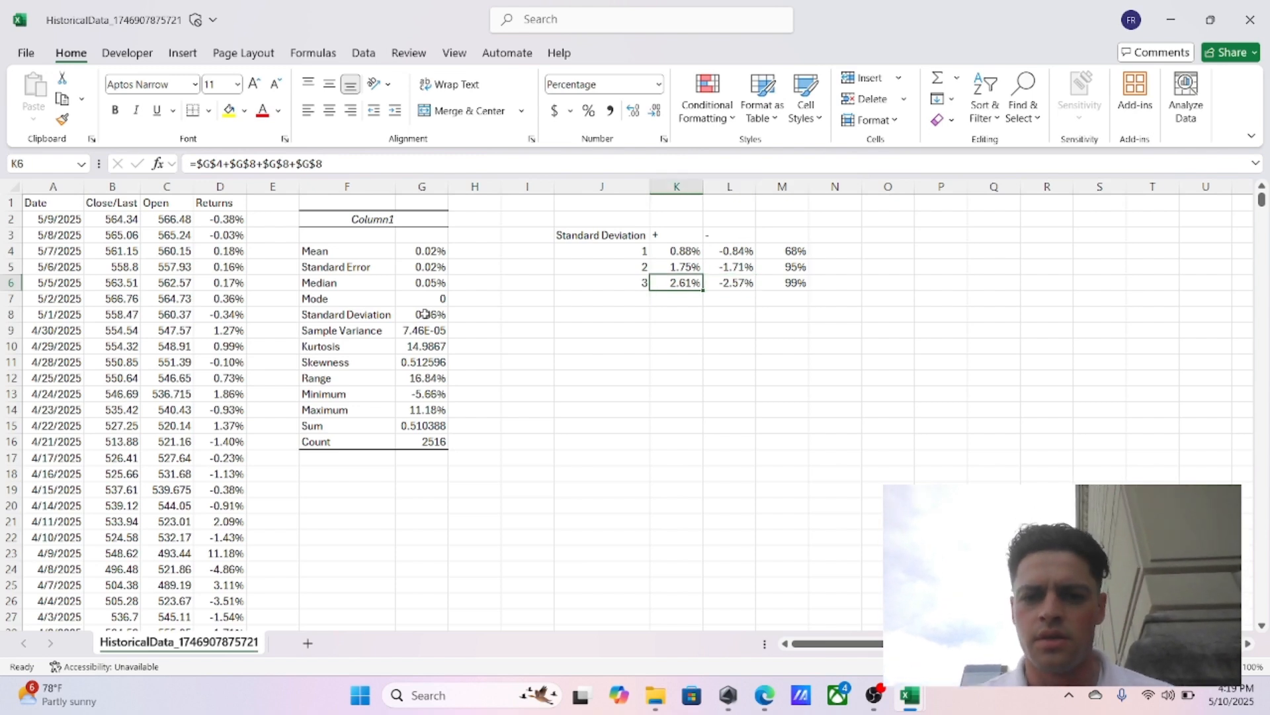
key("Right")
key("Left")
key("Right")
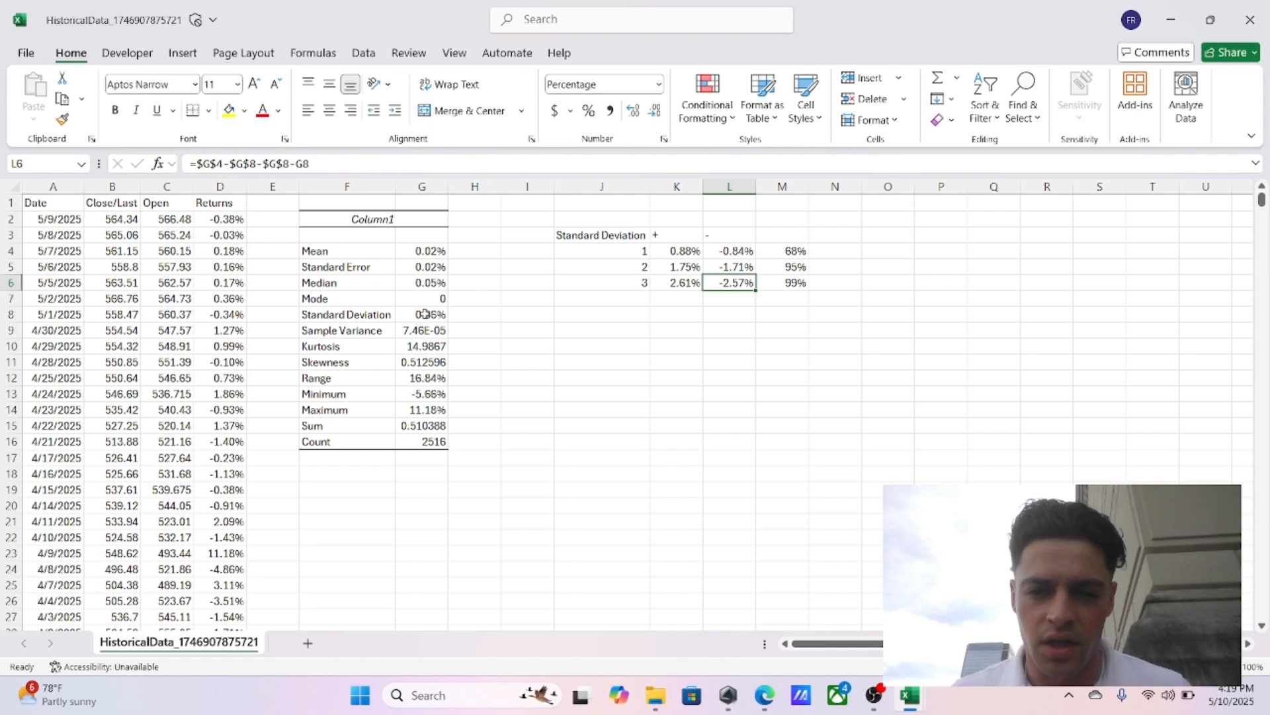
key("Left")
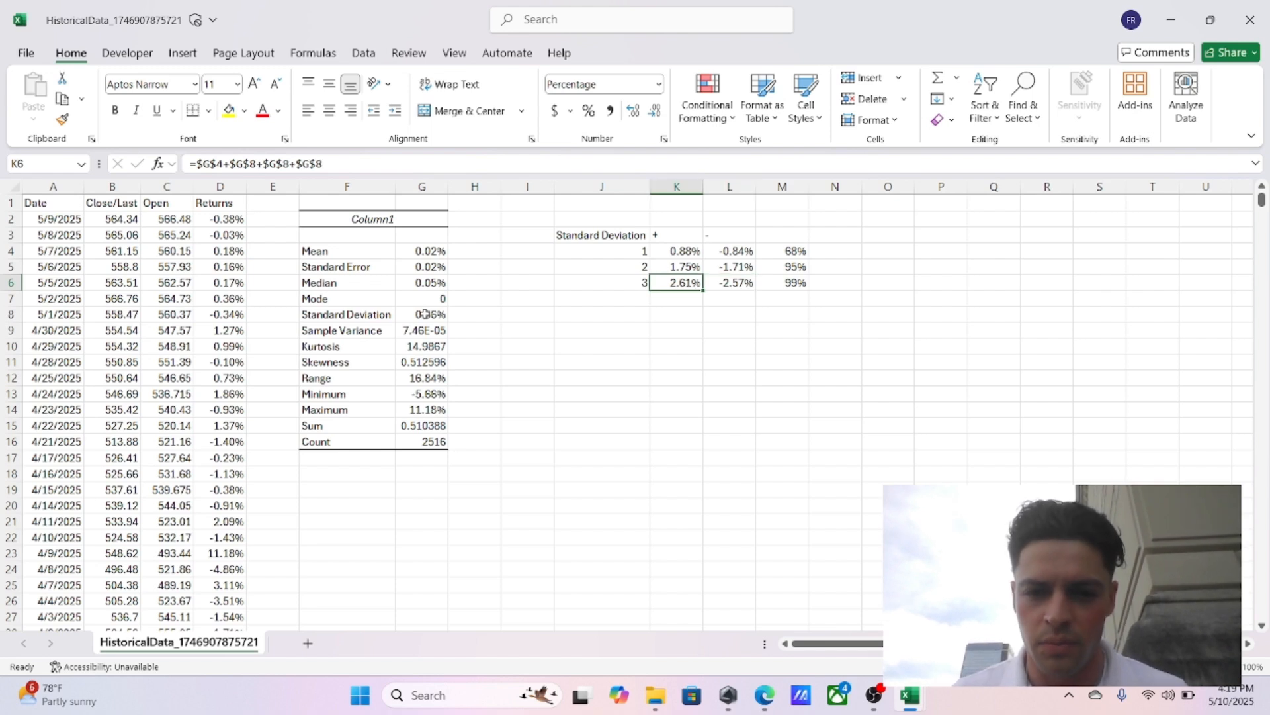
key("Right")
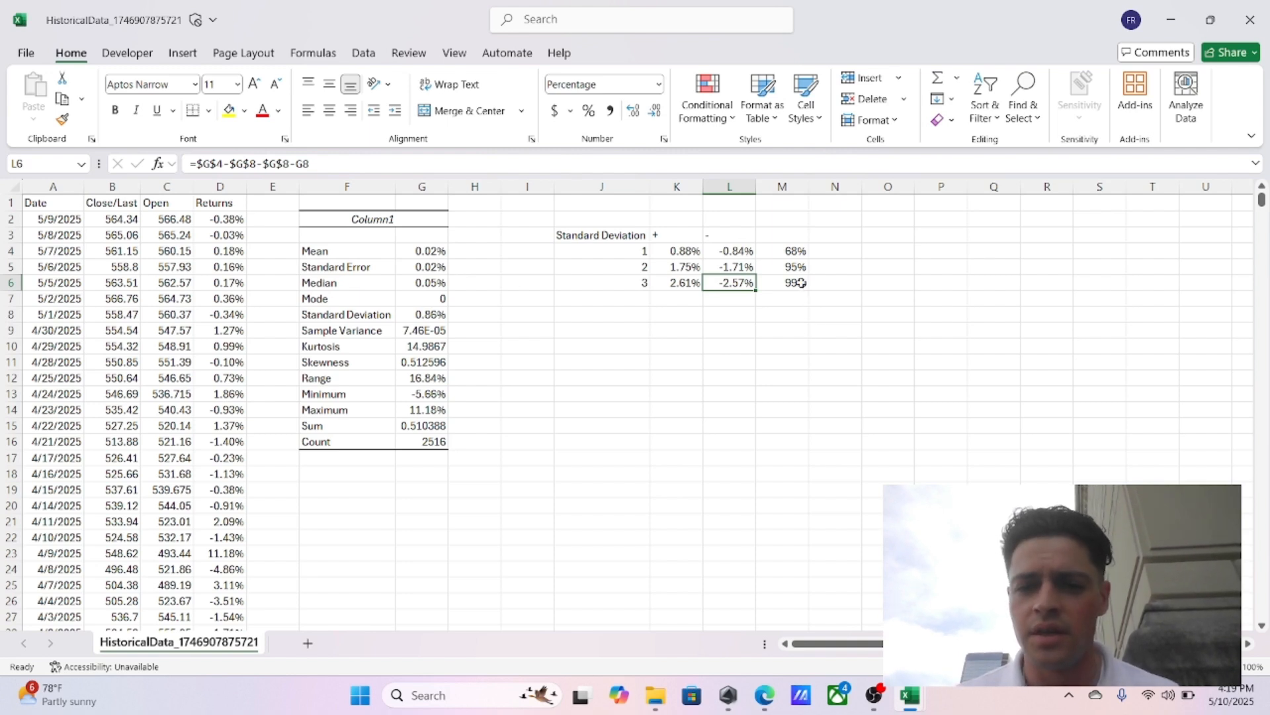
left_click(674, 284)
key("Right")
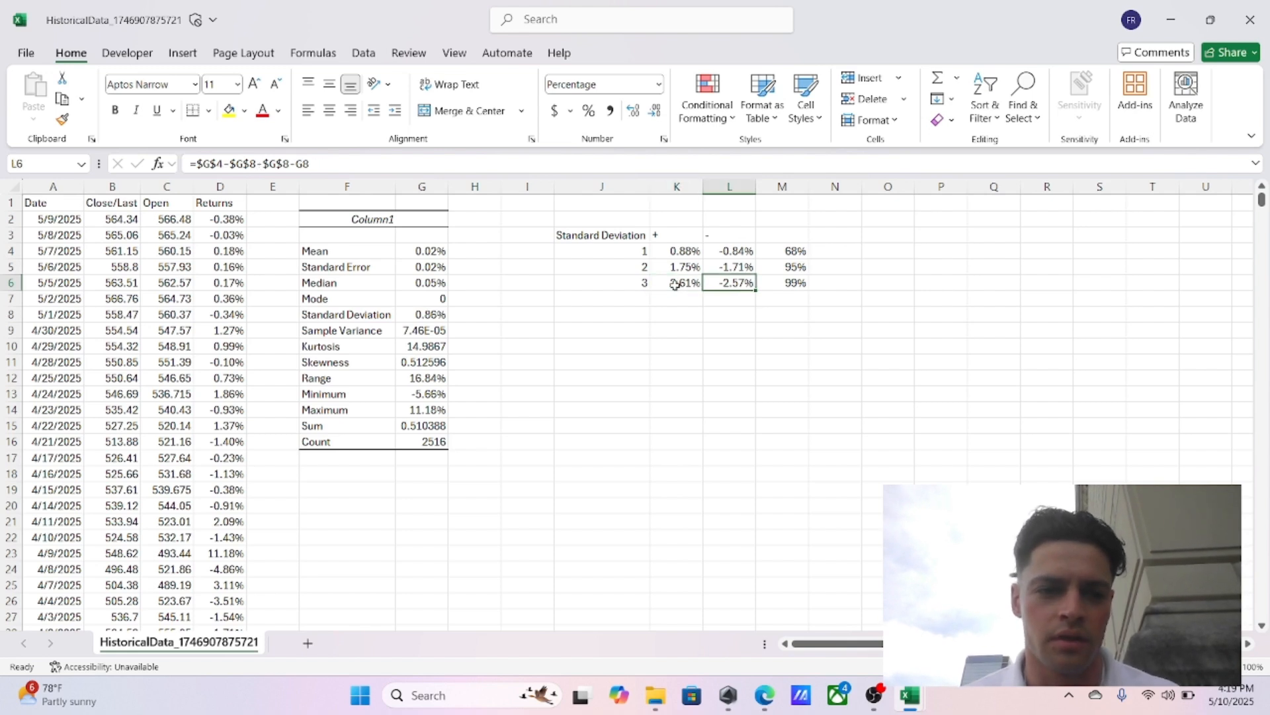
key("Left")
key("Right")
key("Left")
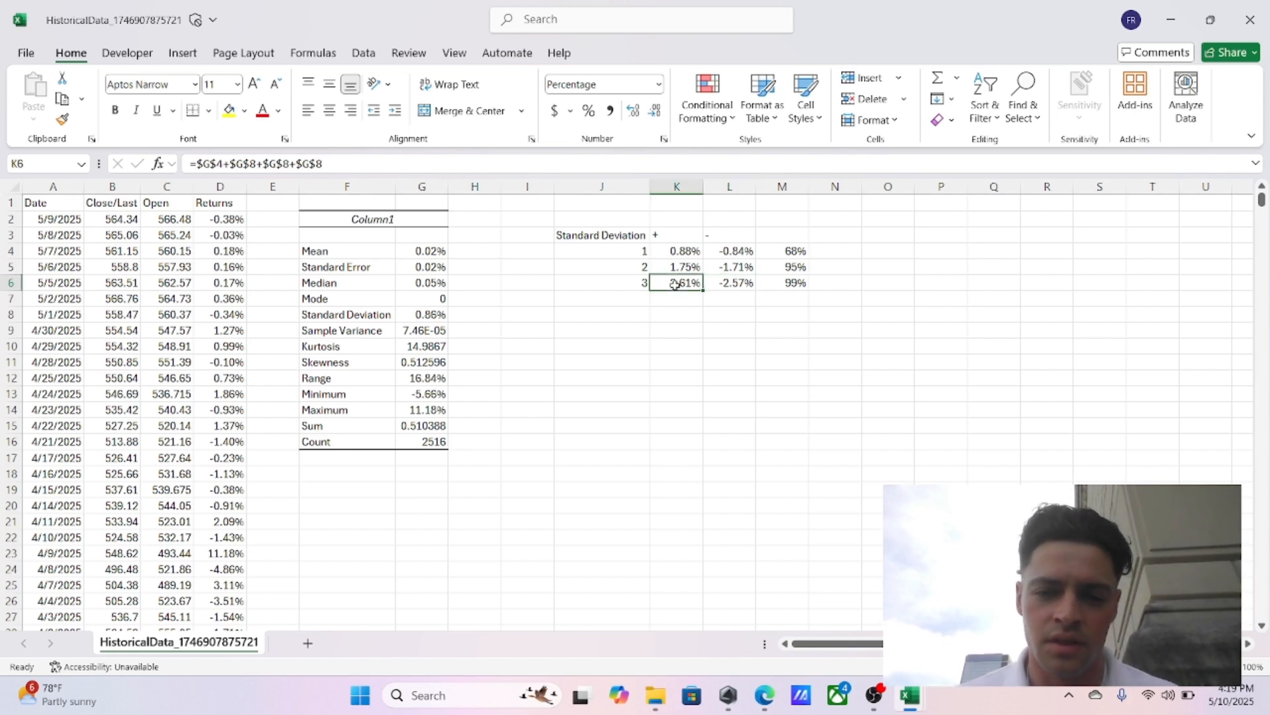
Step: Review the one- and two-standard-deviation bounds in rows 4 and 5 and compare them with the mean in G4
key("Right")
key("Up")
key("Left")
key("Up")
key("Down")
key("Up")
key("Right")
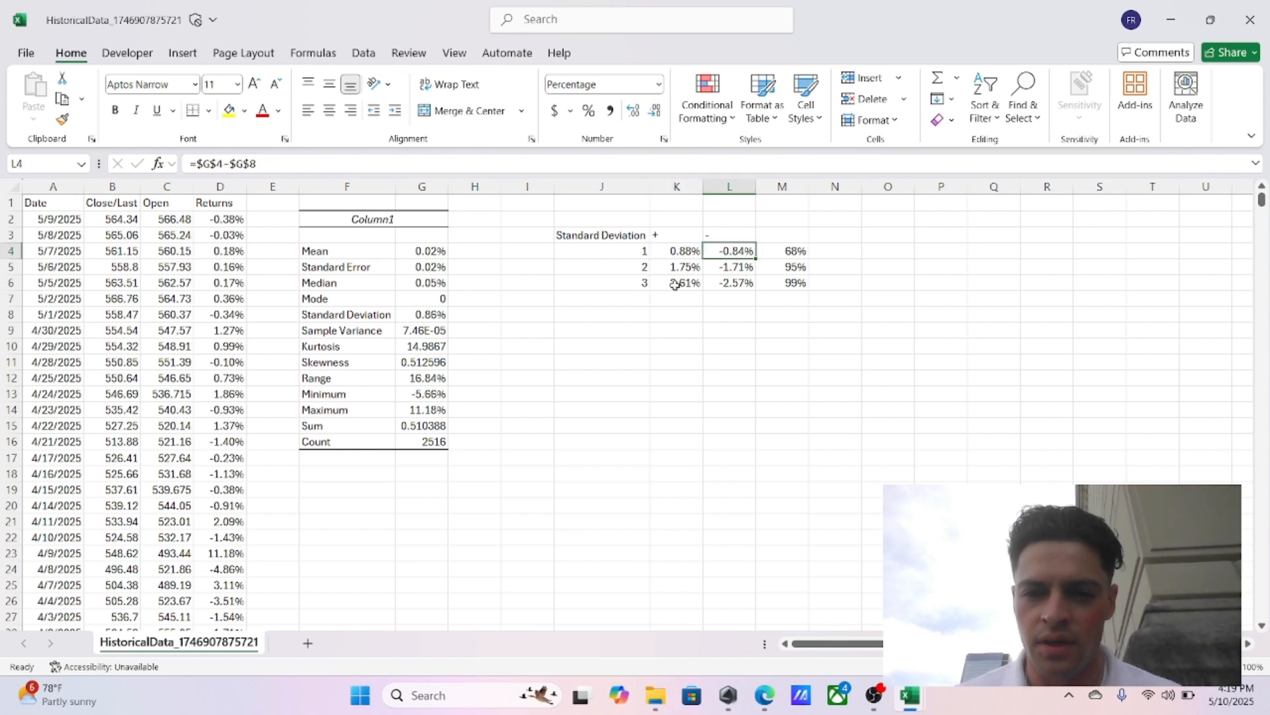
key("Left")
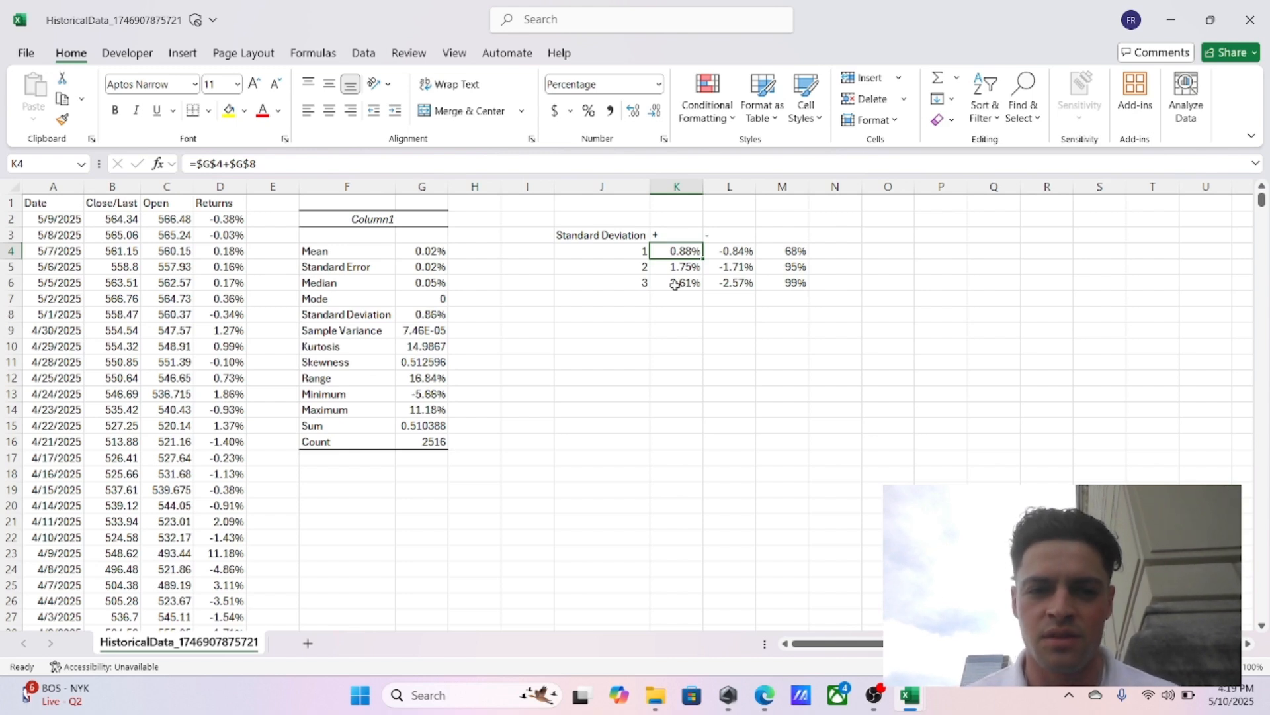
key("Down")
key("Down")
key("Up")
key("Up")
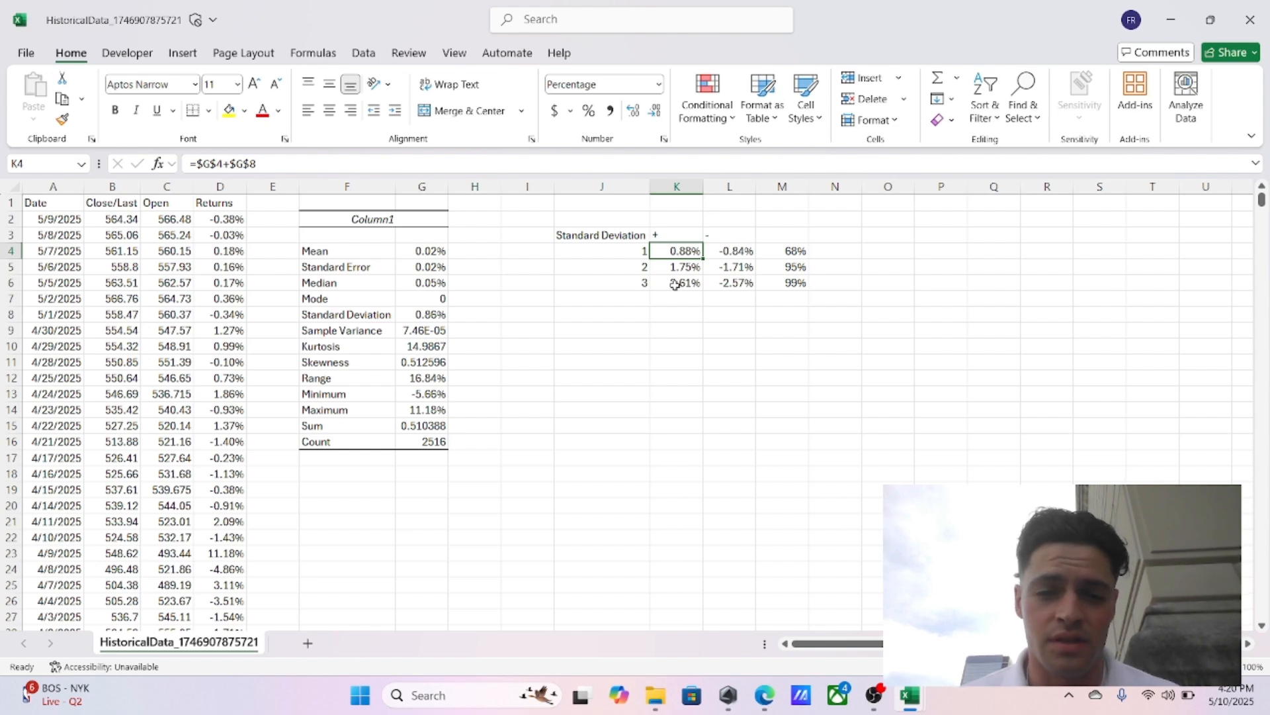
key("Left")
key("Left")
key("Left")
key("Left")
key("Left")
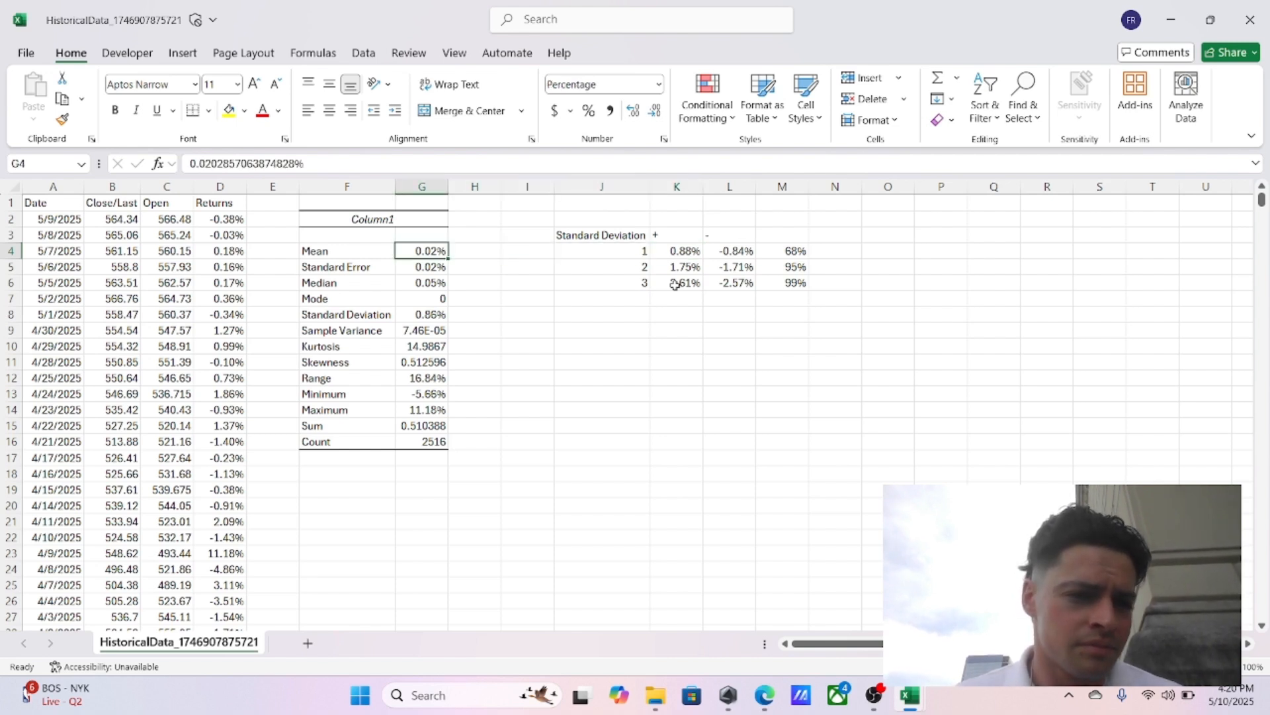
Step: Enter -.005 in J10, below the standard deviation table
key("Right")
key("Right")
key("Right")
key("Down")
key("Down")
key("Down")
key("Down")
key("Down")
key("Right")
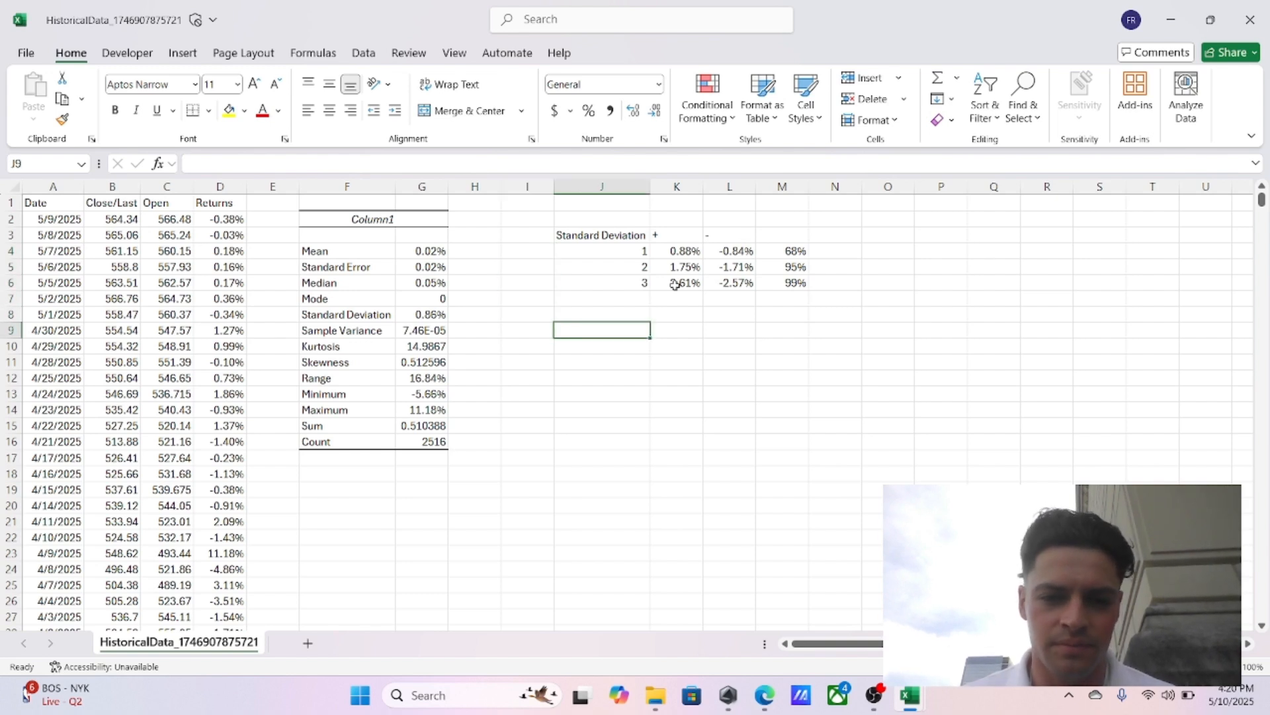
key("Down")
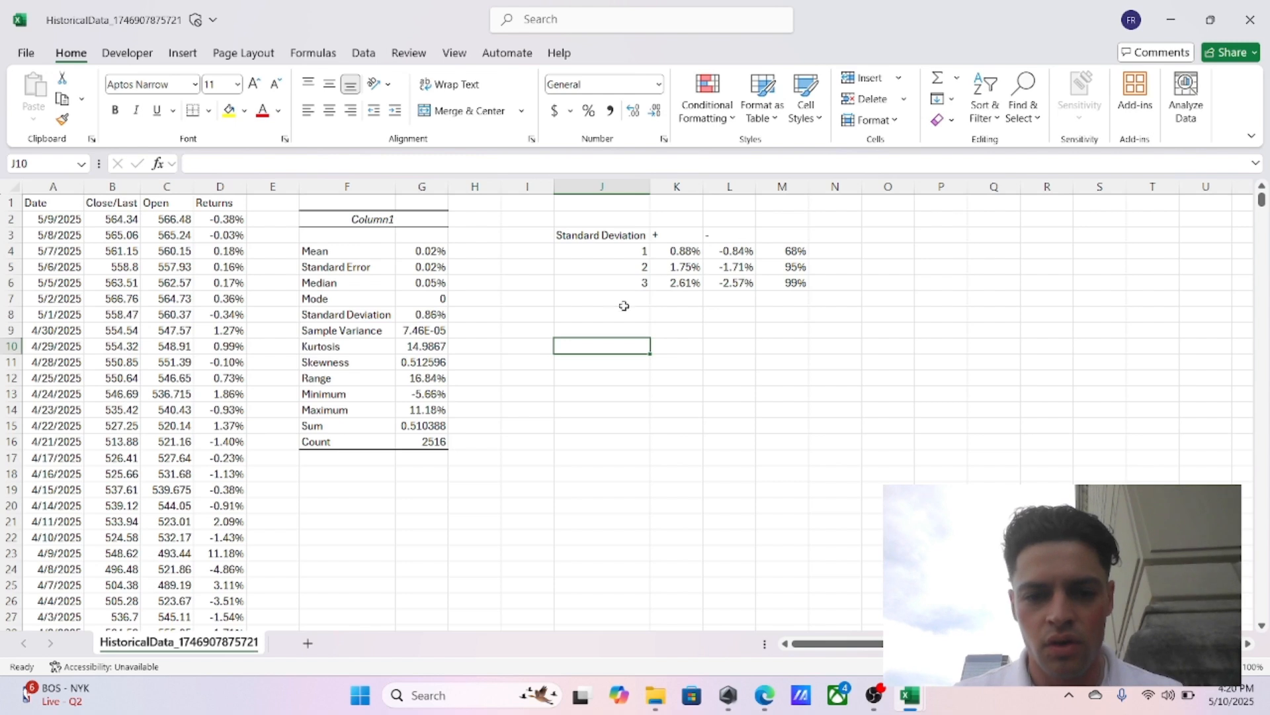
double_click(598, 345)
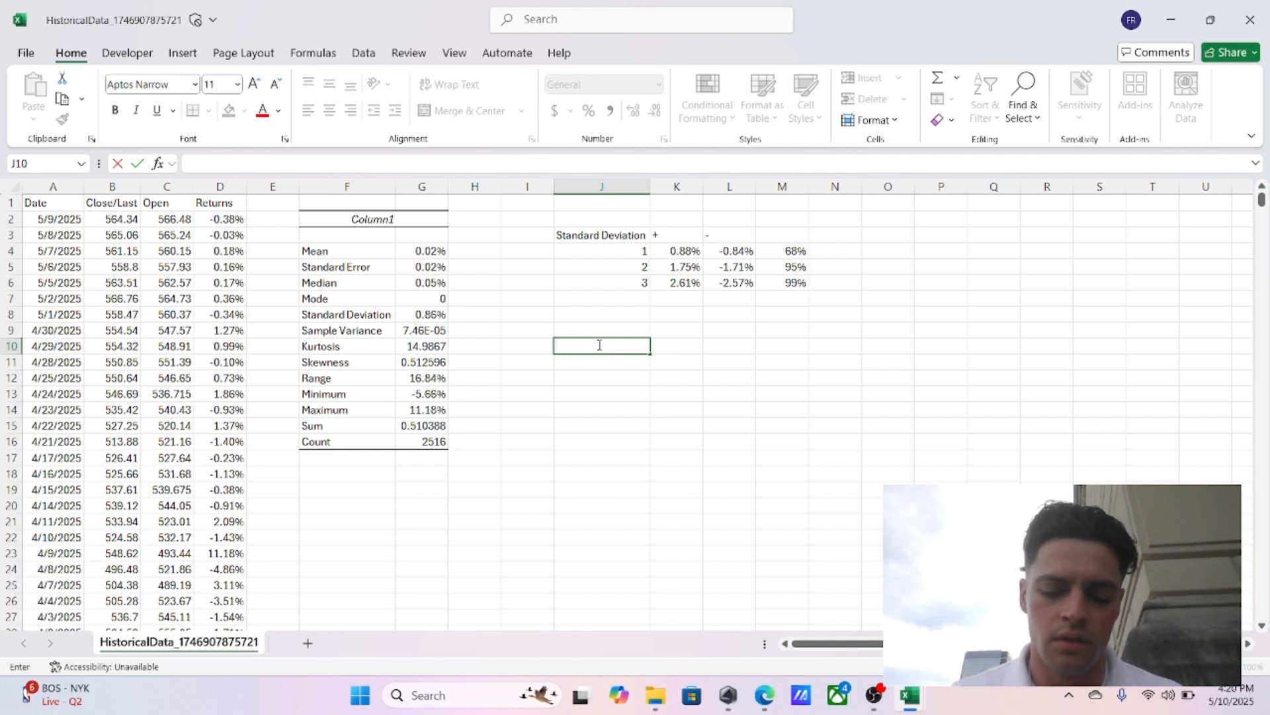
type("-.0")
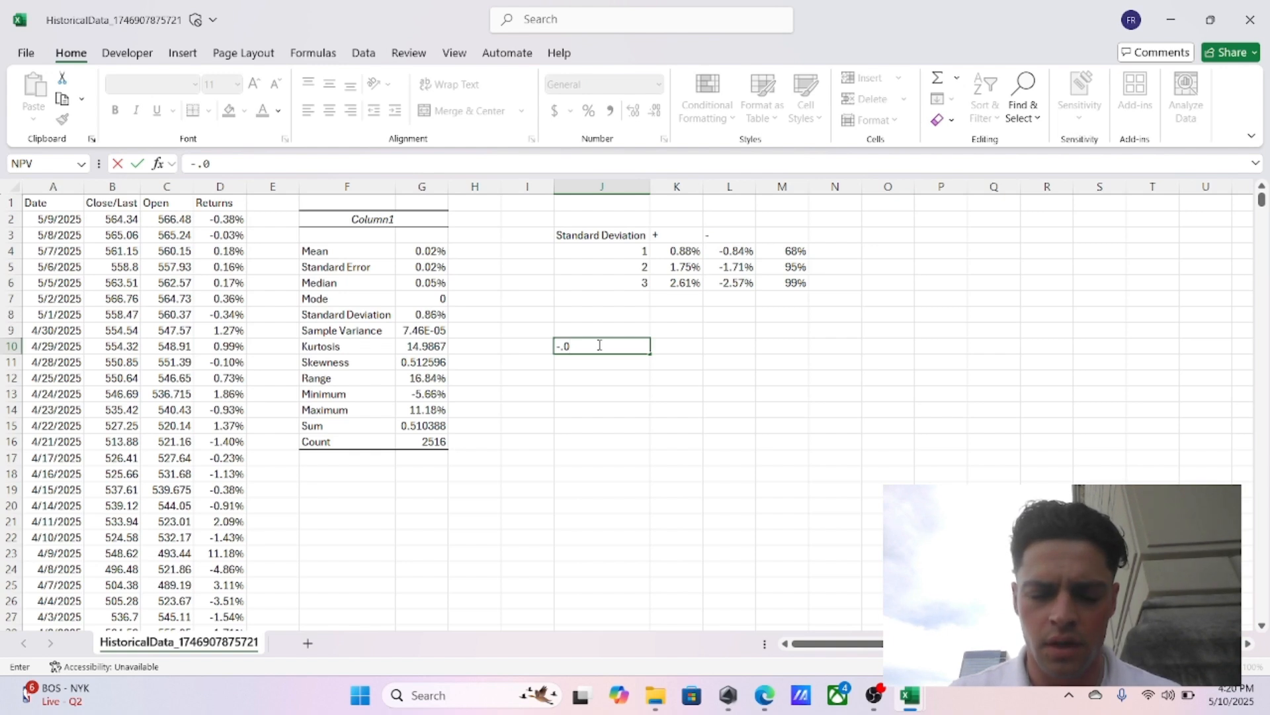
type("0")
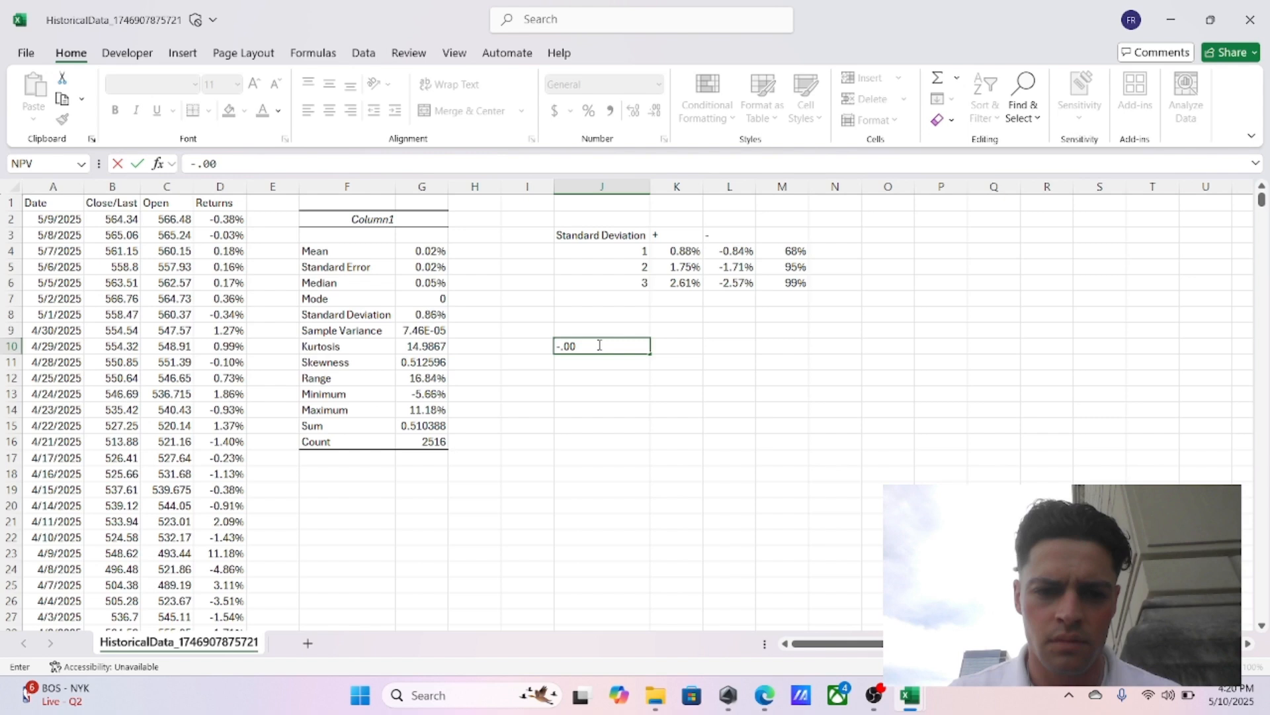
type("5")
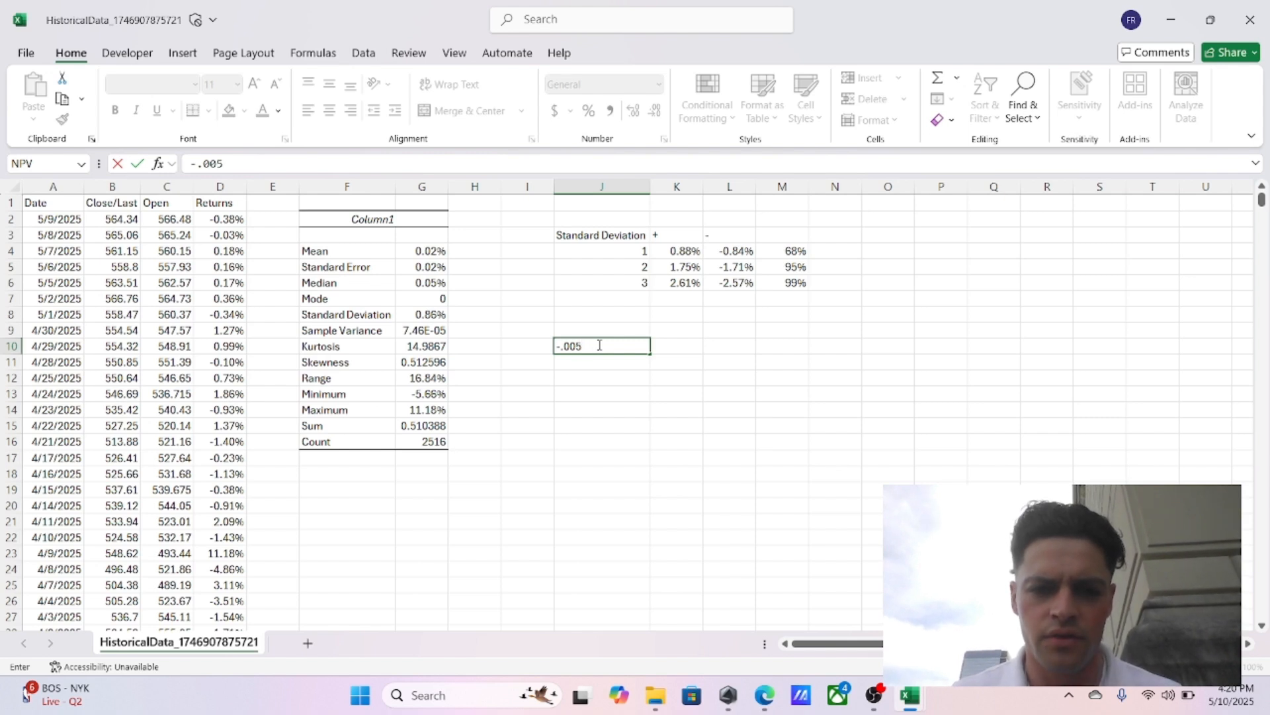
key("Return")
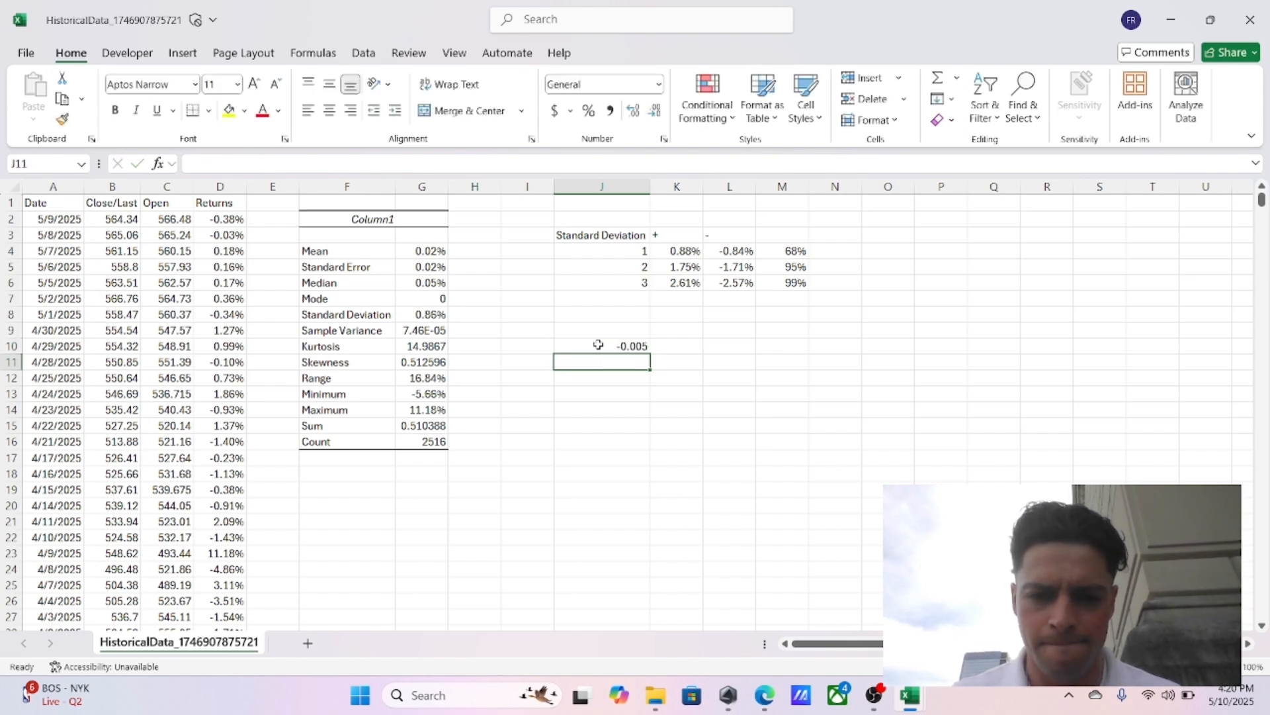
Step: Change the sample return in J10 to -0.03
left_click(598, 345)
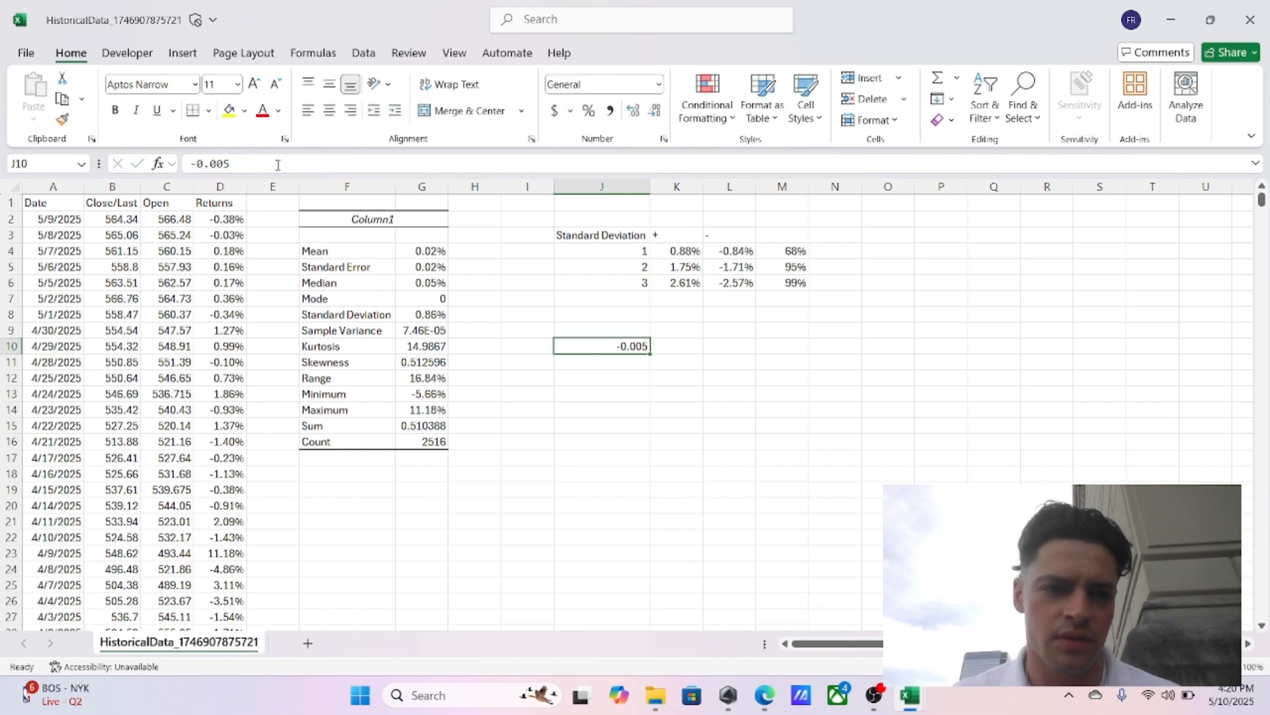
left_click(278, 165)
key("BackSpace")
key("BackSpace")
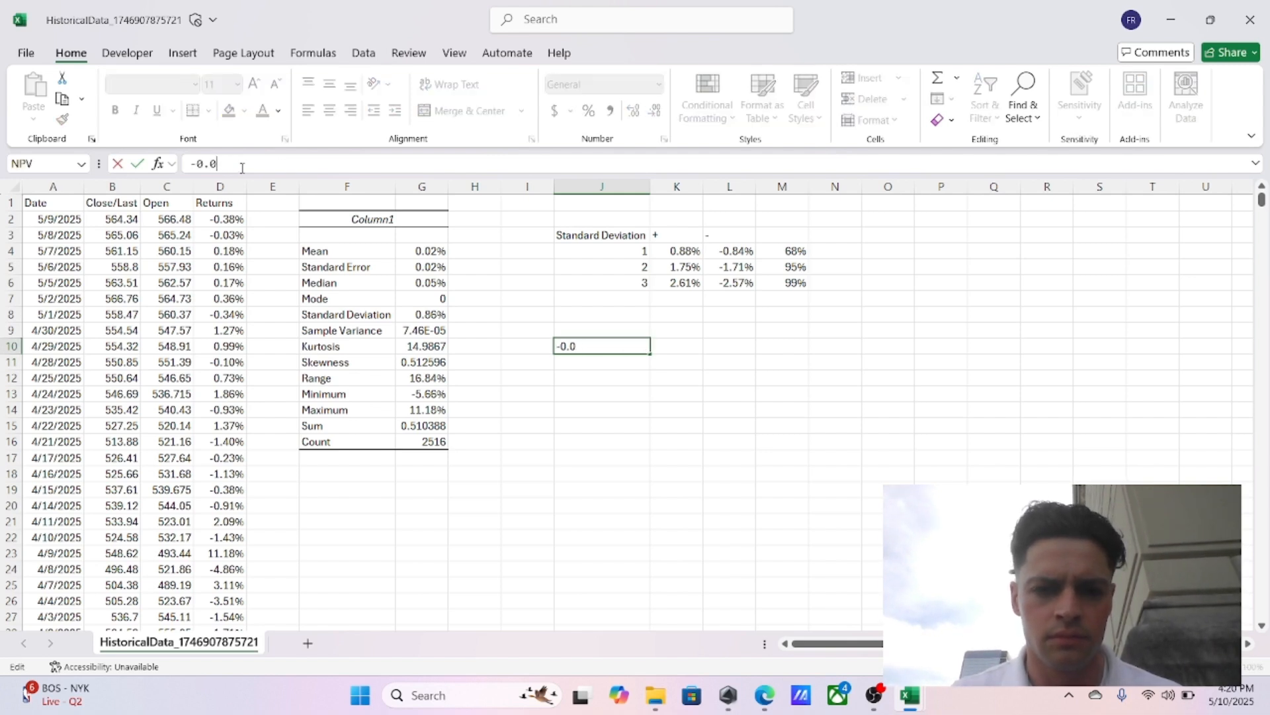
type("3")
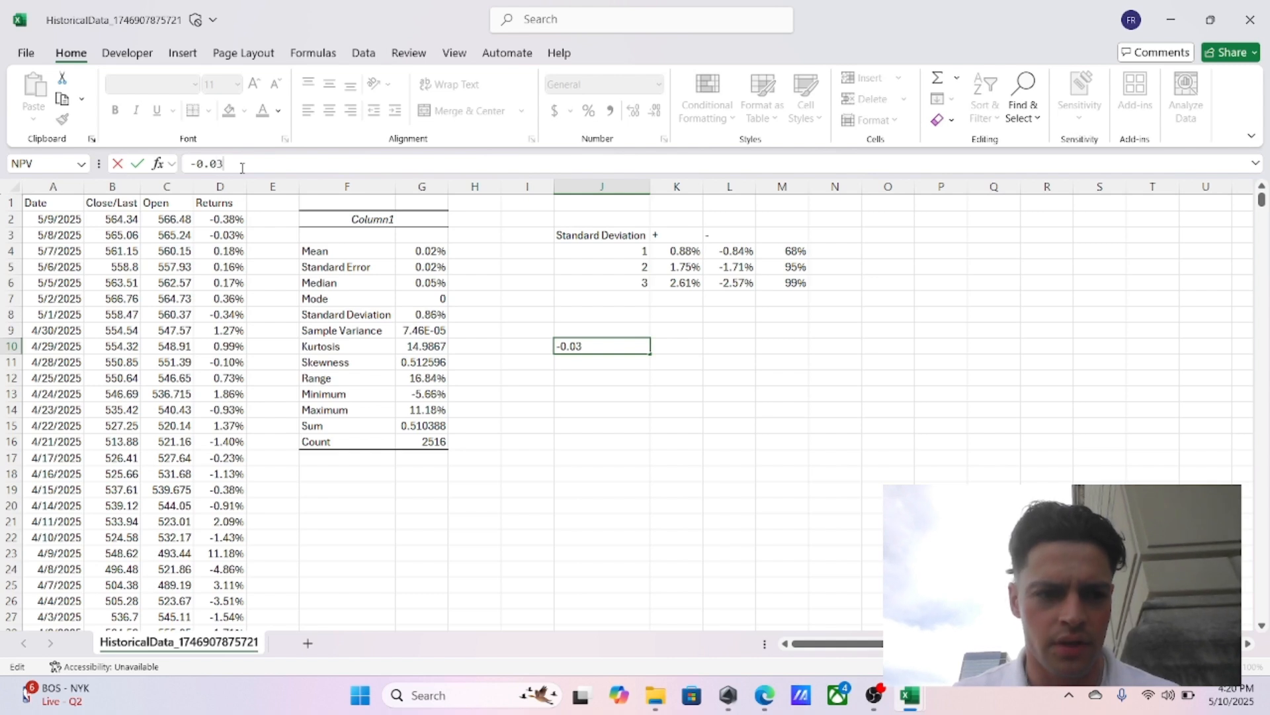
key("Return")
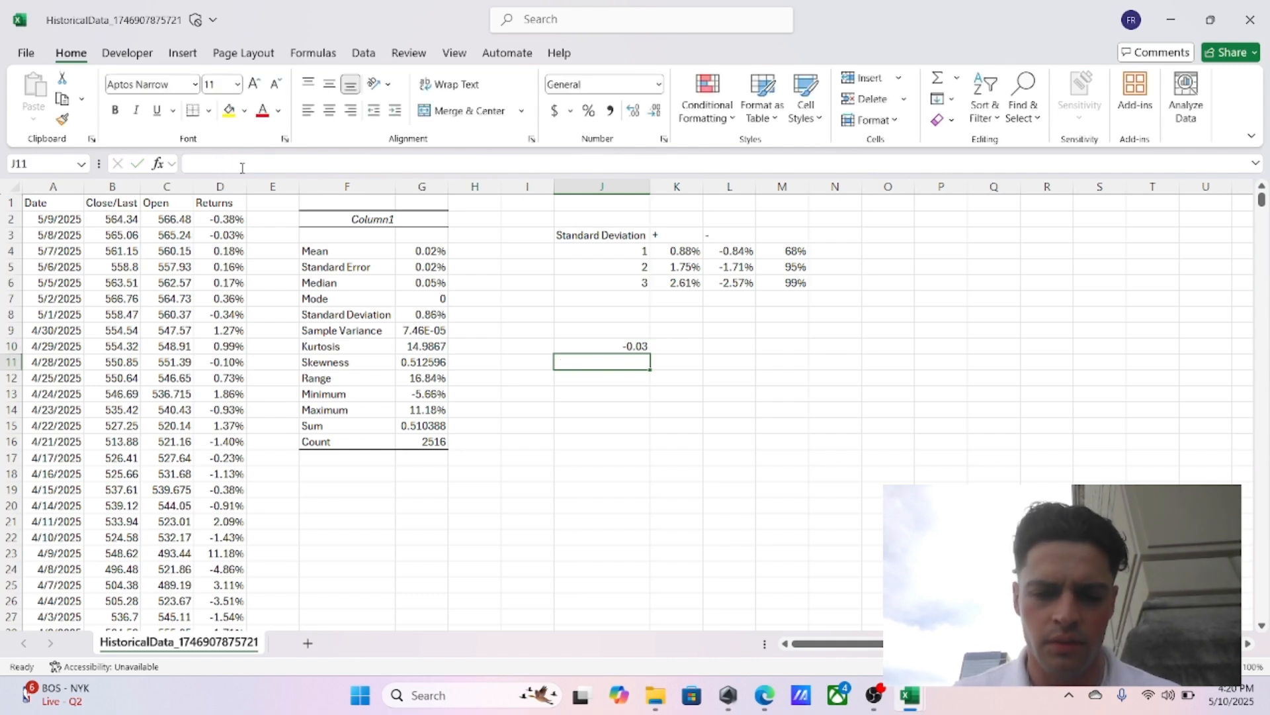
Step: Enter -.025 in J11 and extend the series from J10:J11 down to J22 as return bins in 0.005 increments
type("-0.0")
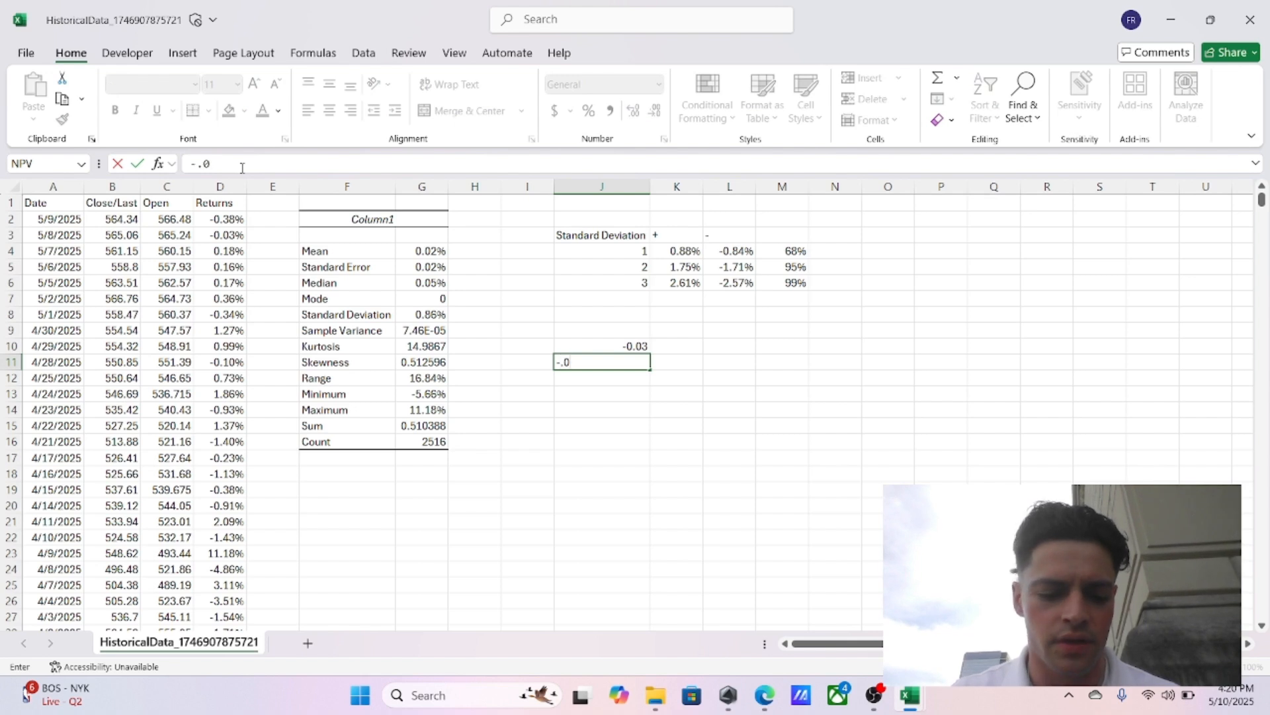
type("25")
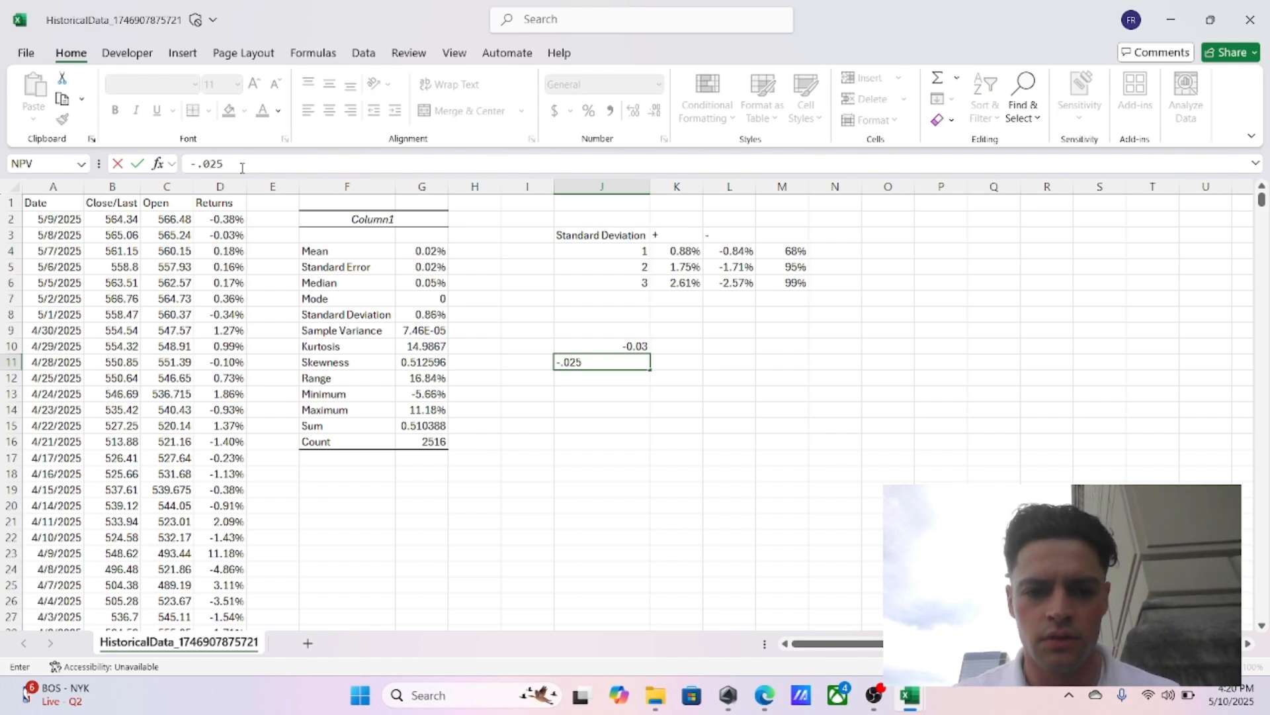
key("Return")
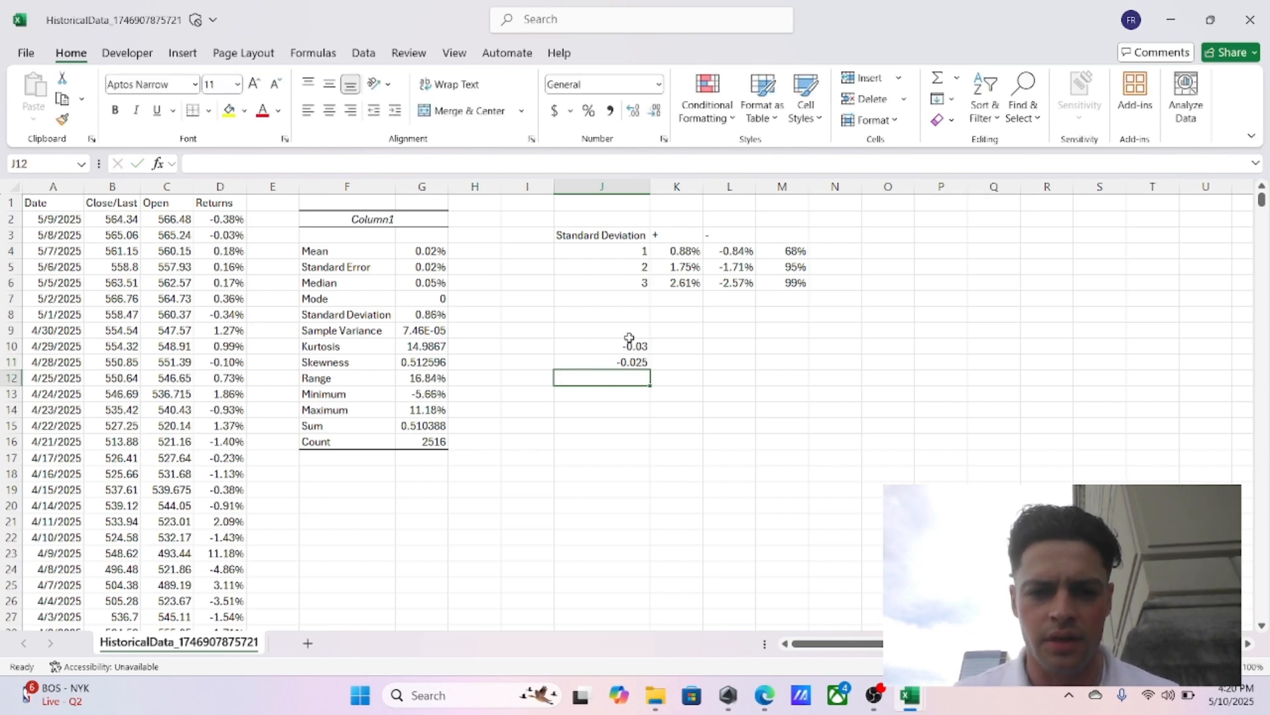
left_click_drag(639, 346, 649, 546)
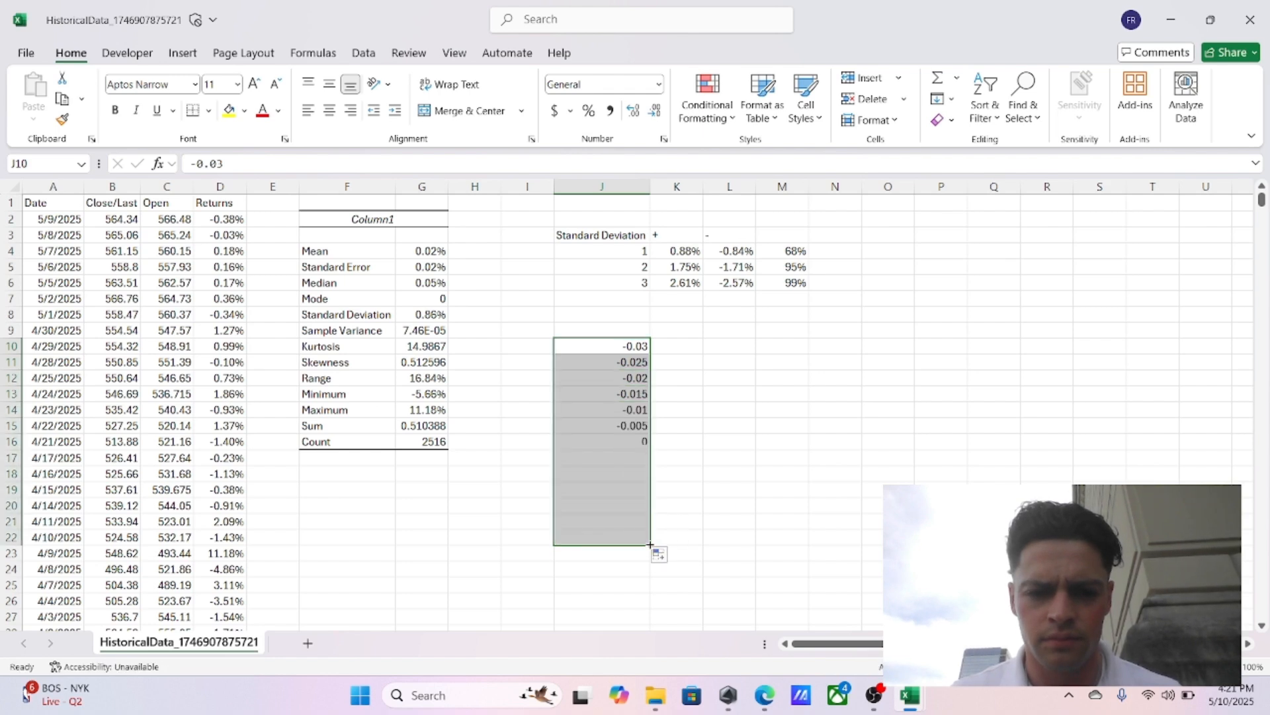
left_click(633, 374)
left_click(640, 344)
left_click(645, 539)
left_click(641, 345)
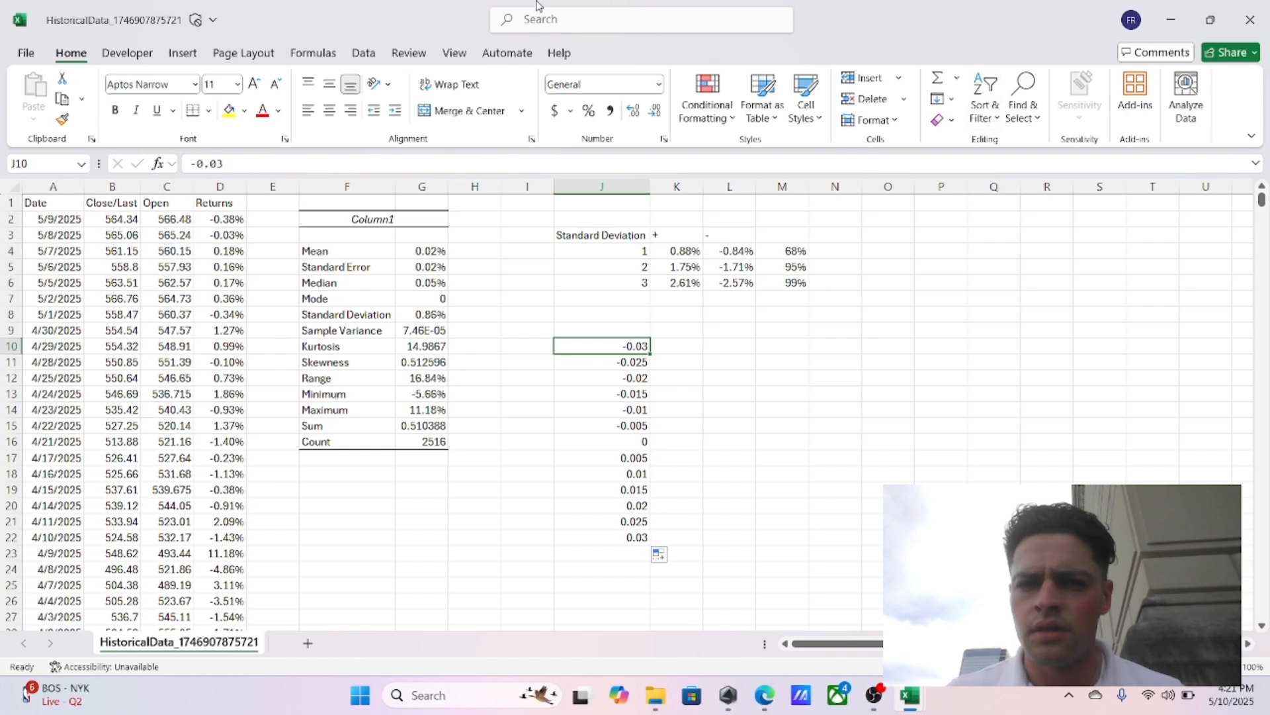
Step: Start the Histogram analysis tool and set its input range to the Returns data, D2:D2517
left_click(361, 54)
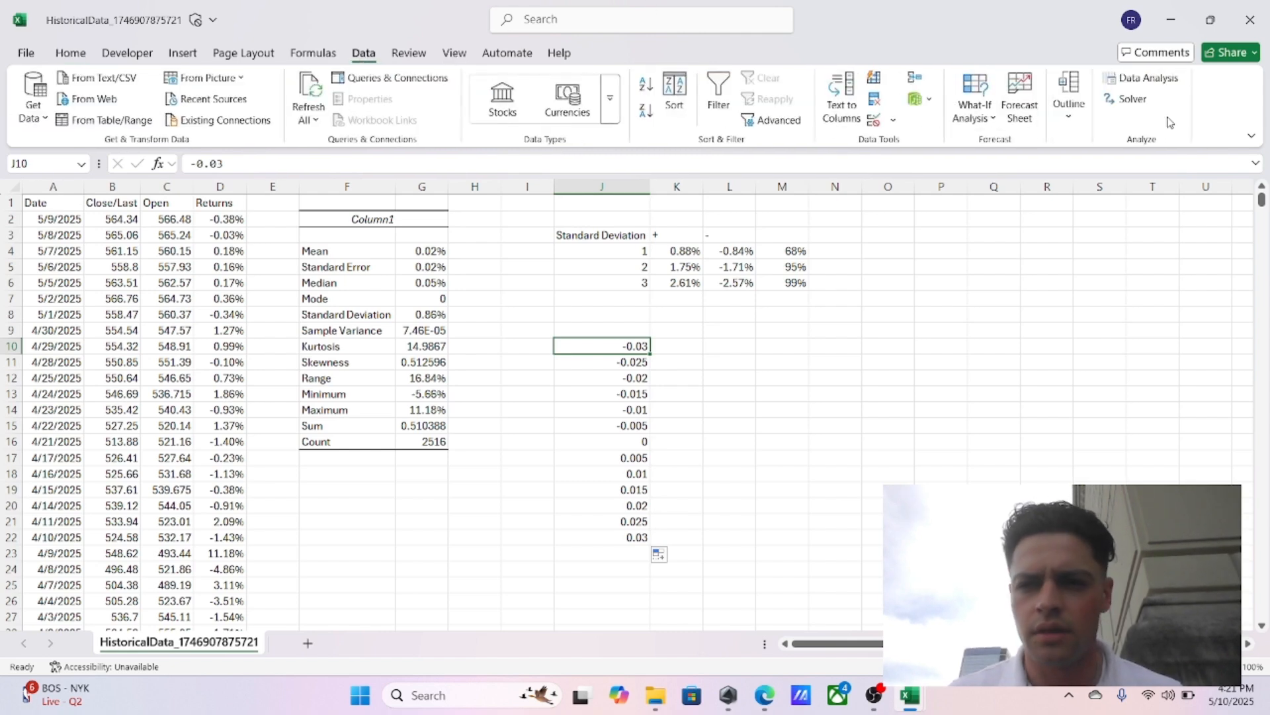
left_click(1158, 80)
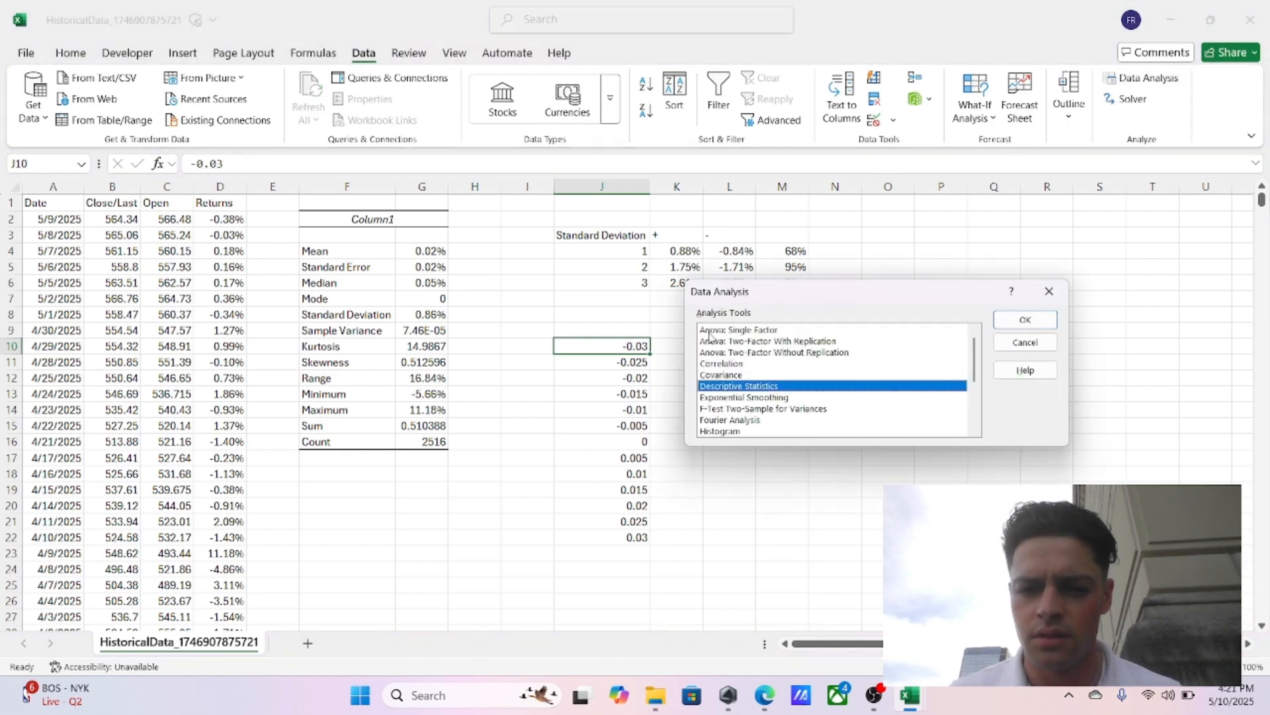
left_click(738, 433)
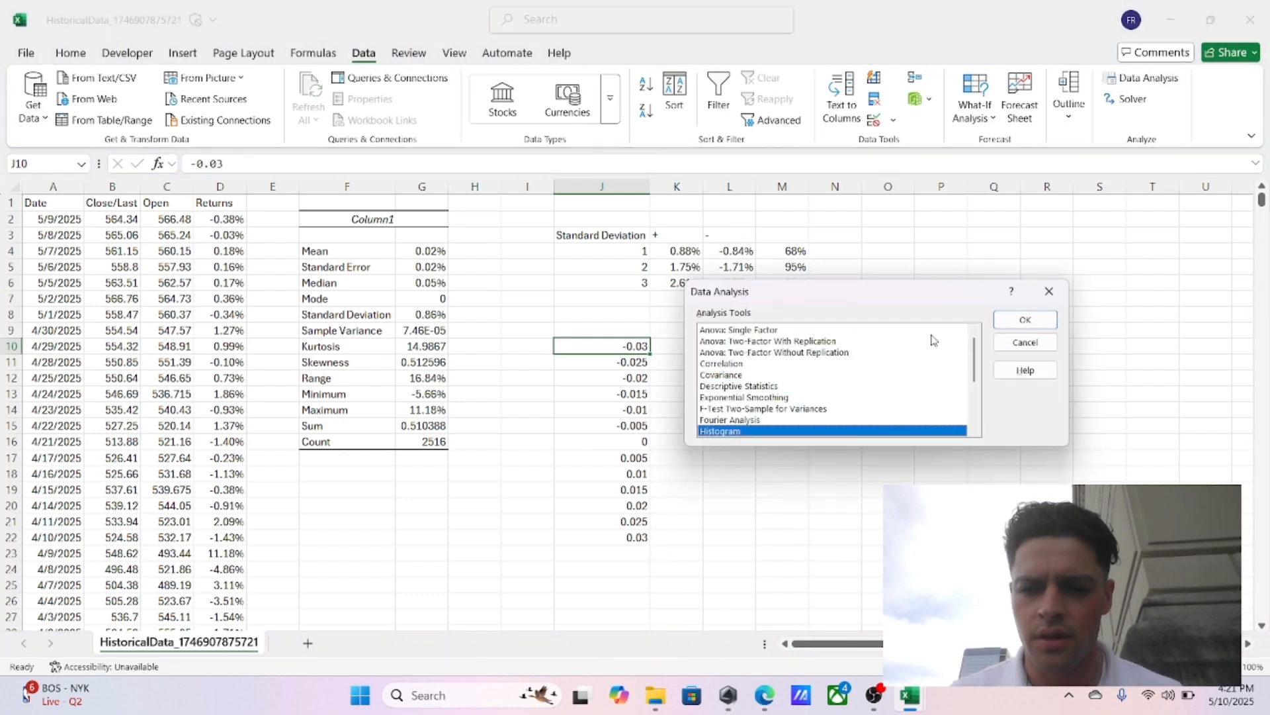
left_click(1034, 319)
left_click(911, 286)
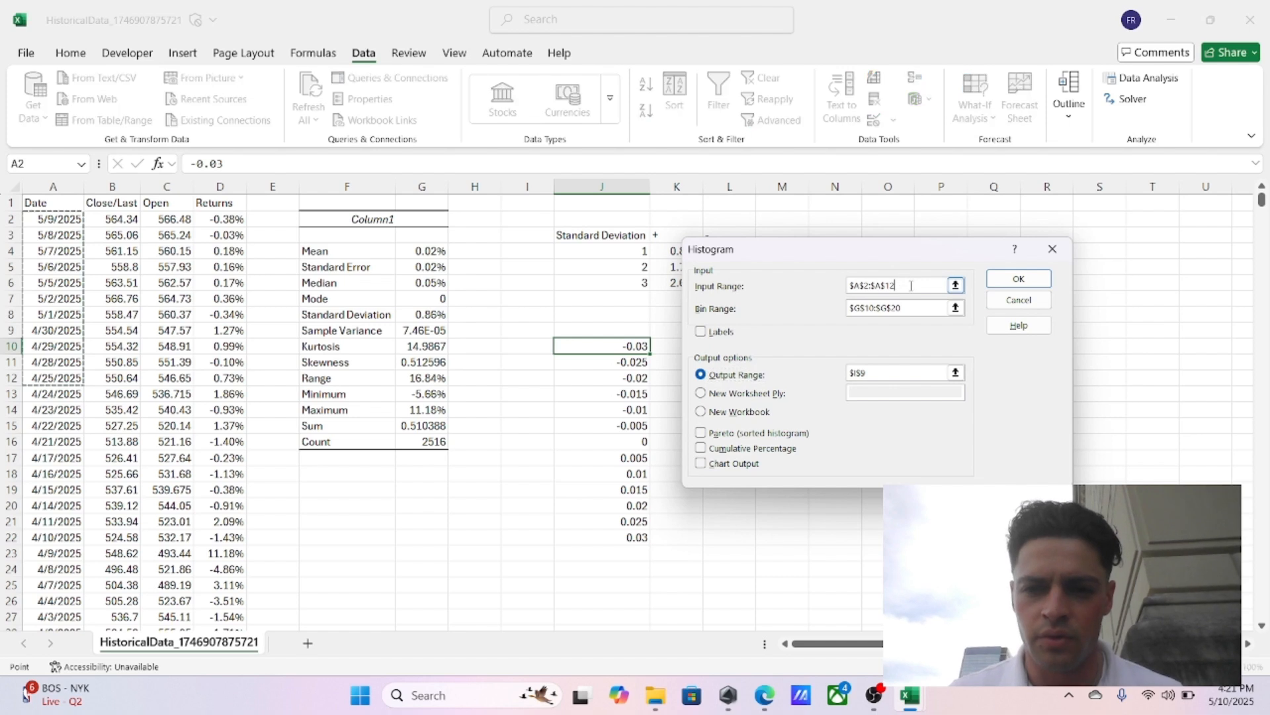
double_click(911, 286)
key("BackSpace")
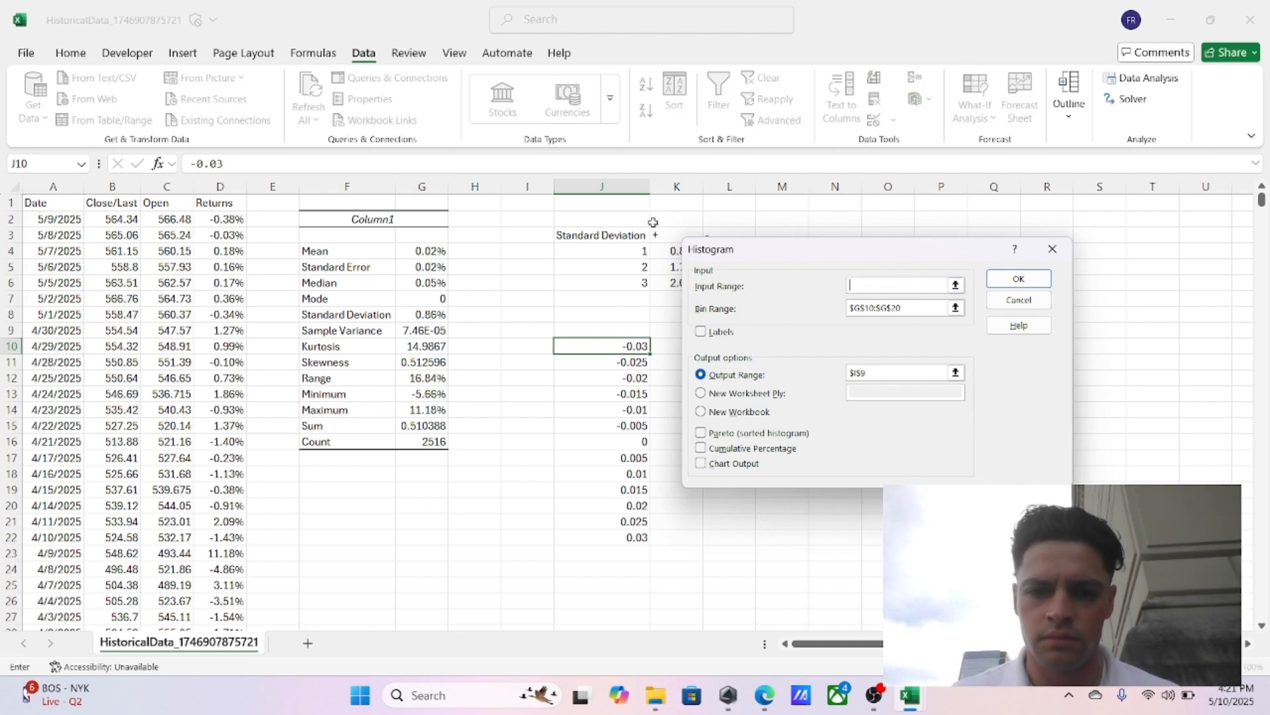
left_click(223, 219)
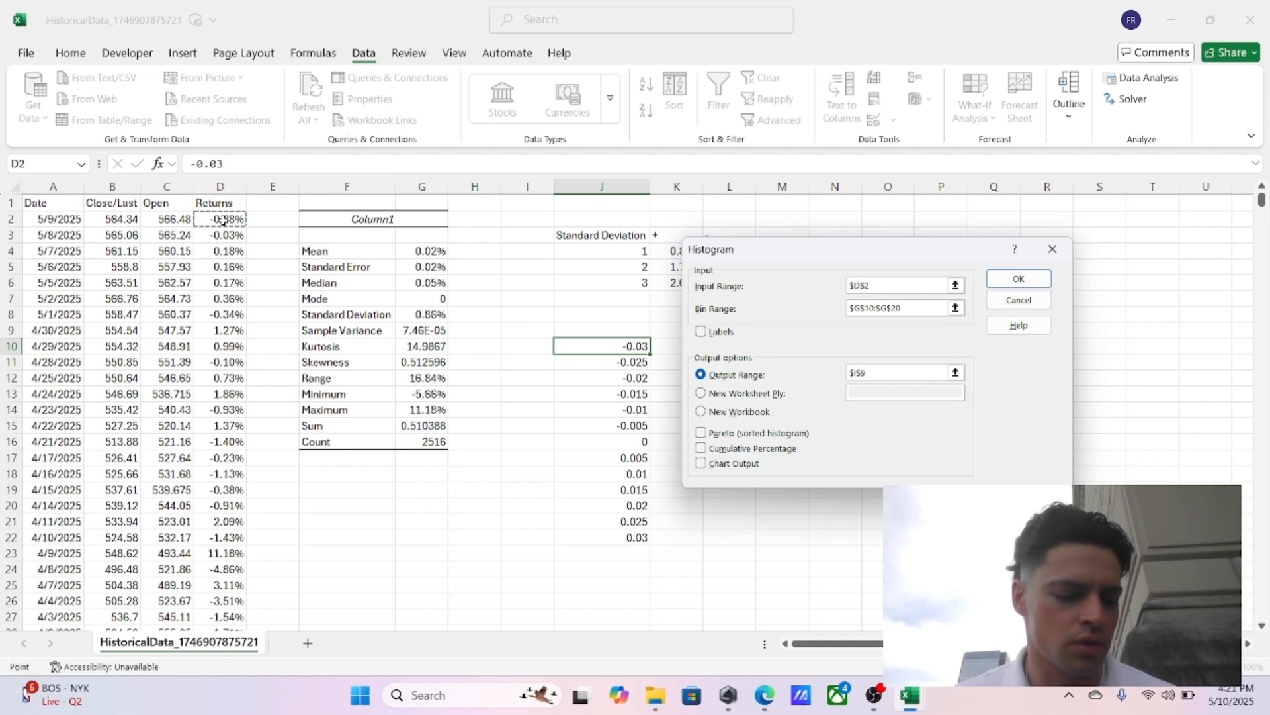
key("ctrl+shift+Down")
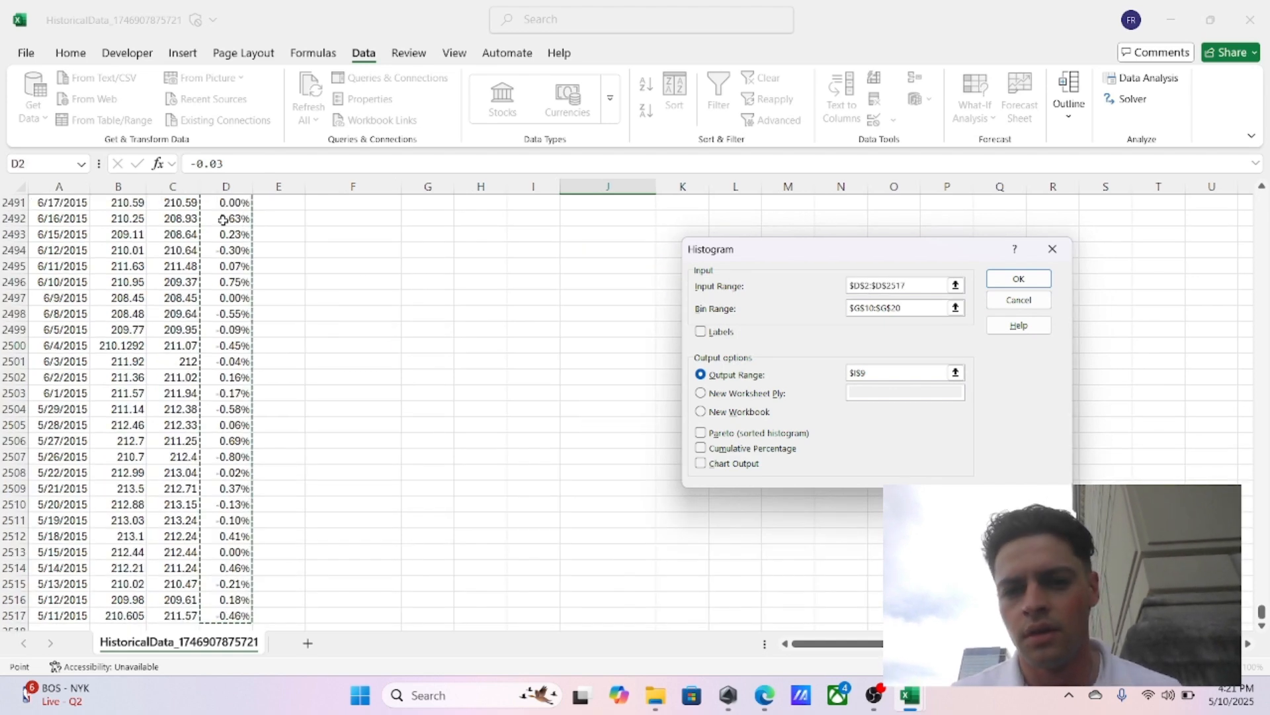
Step: Replace the histogram's bin range with the bin values in J10:J22
left_click(926, 308)
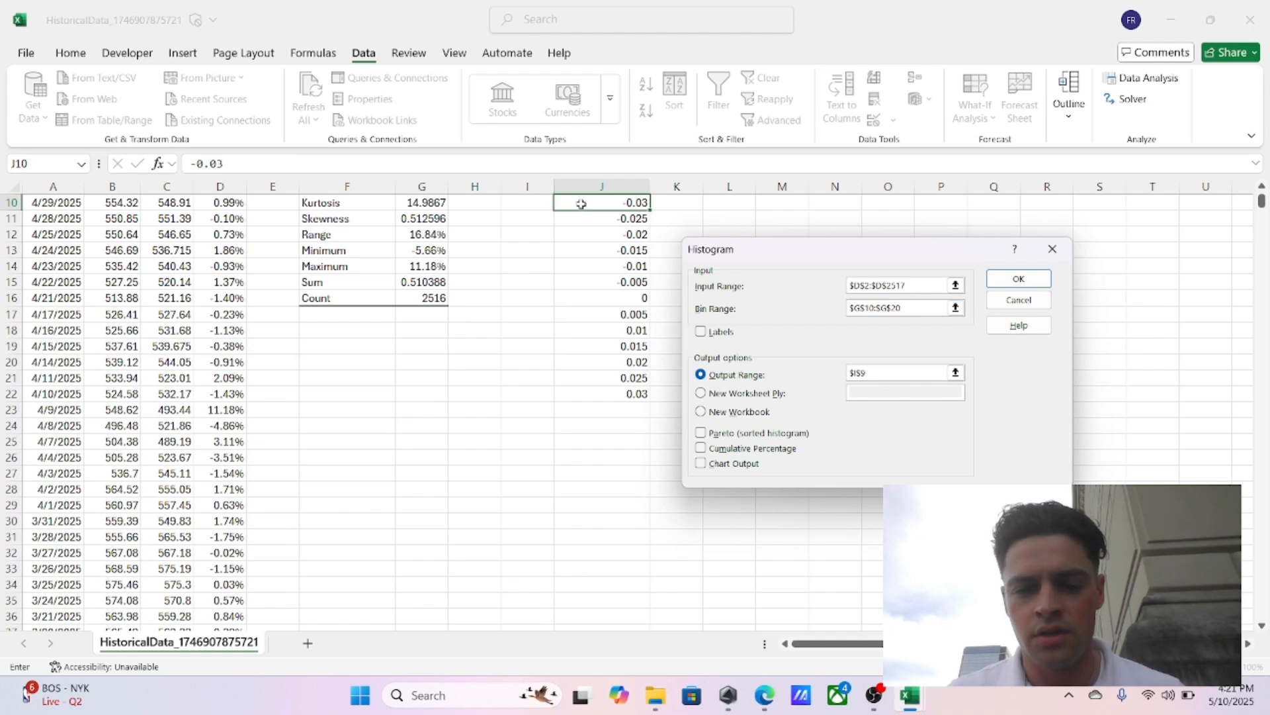
scroll(596, 198, "up", 3)
left_click(607, 321)
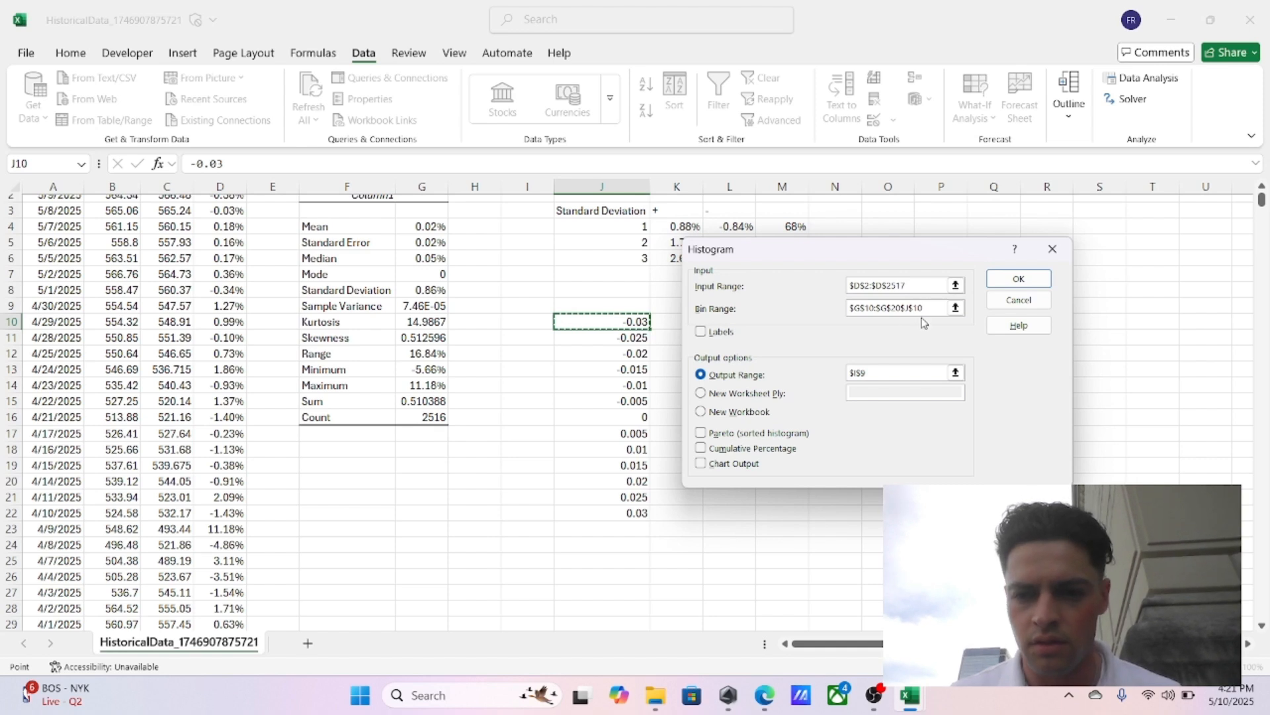
left_click_drag(926, 308, 783, 310)
key("BackSpace")
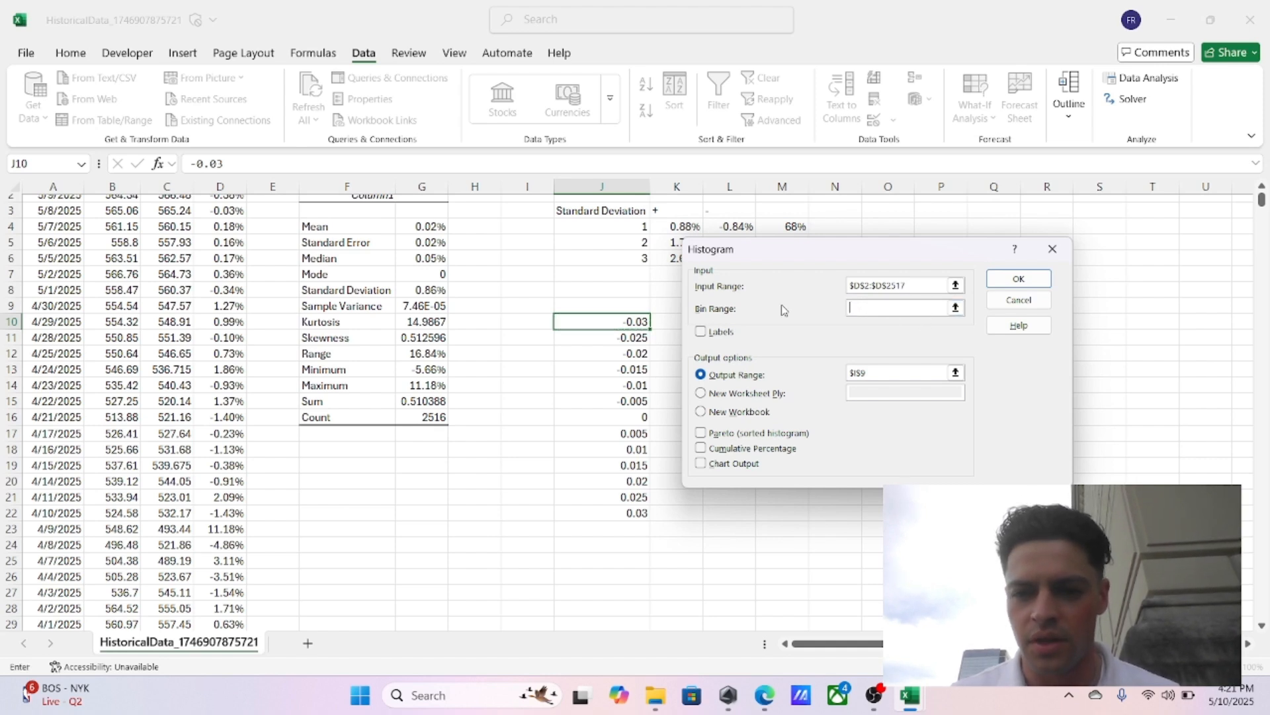
left_click(609, 320)
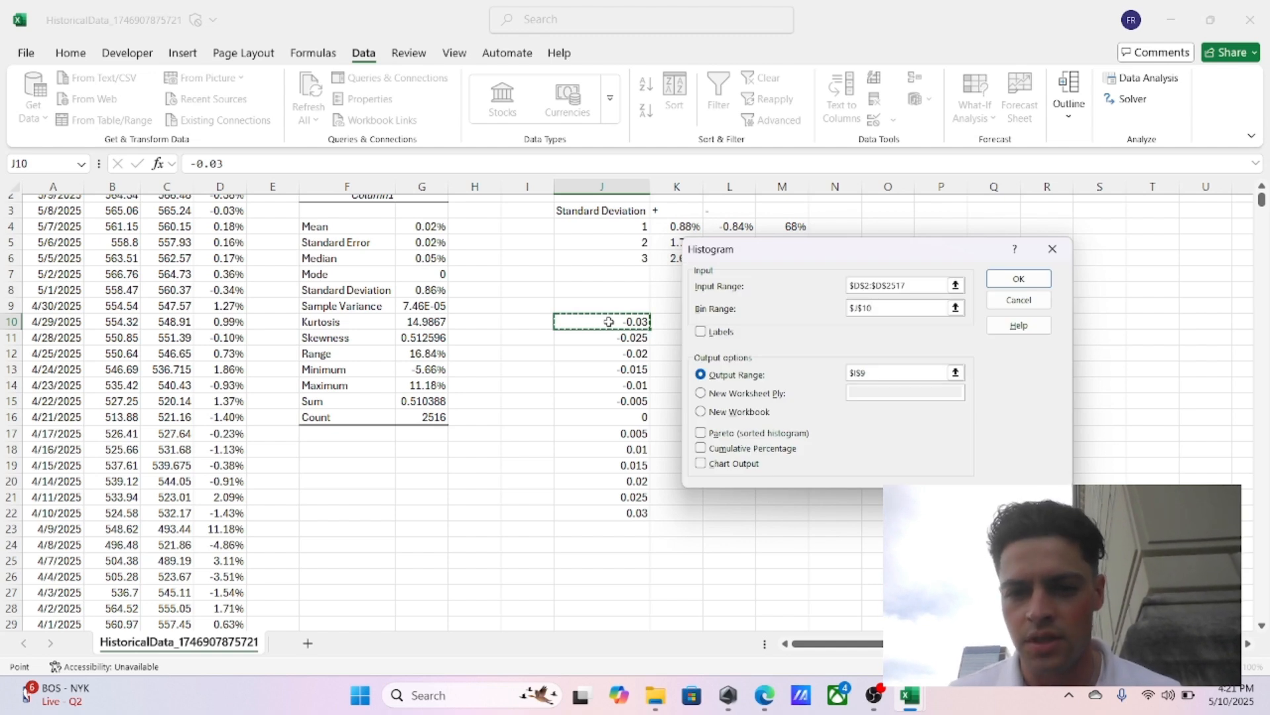
key("ctrl+shift+Down")
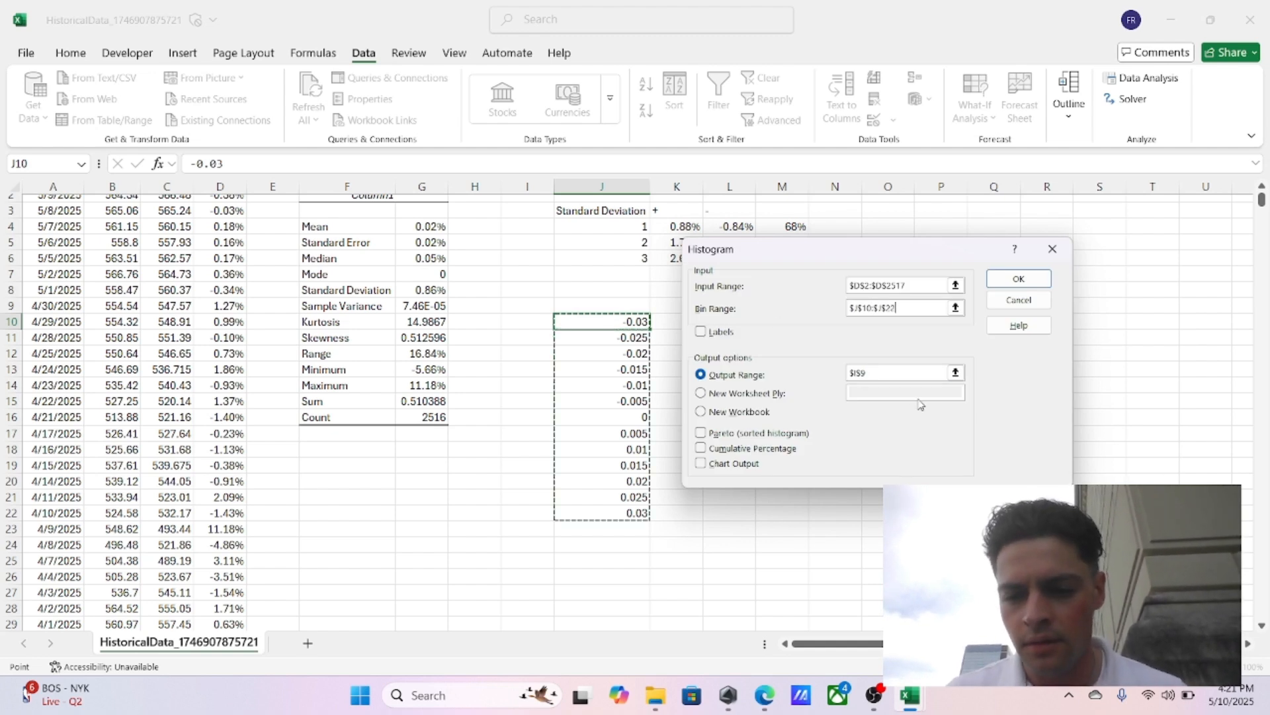
Step: Try to run the histogram with L10 added to the existing output range
left_click(890, 375)
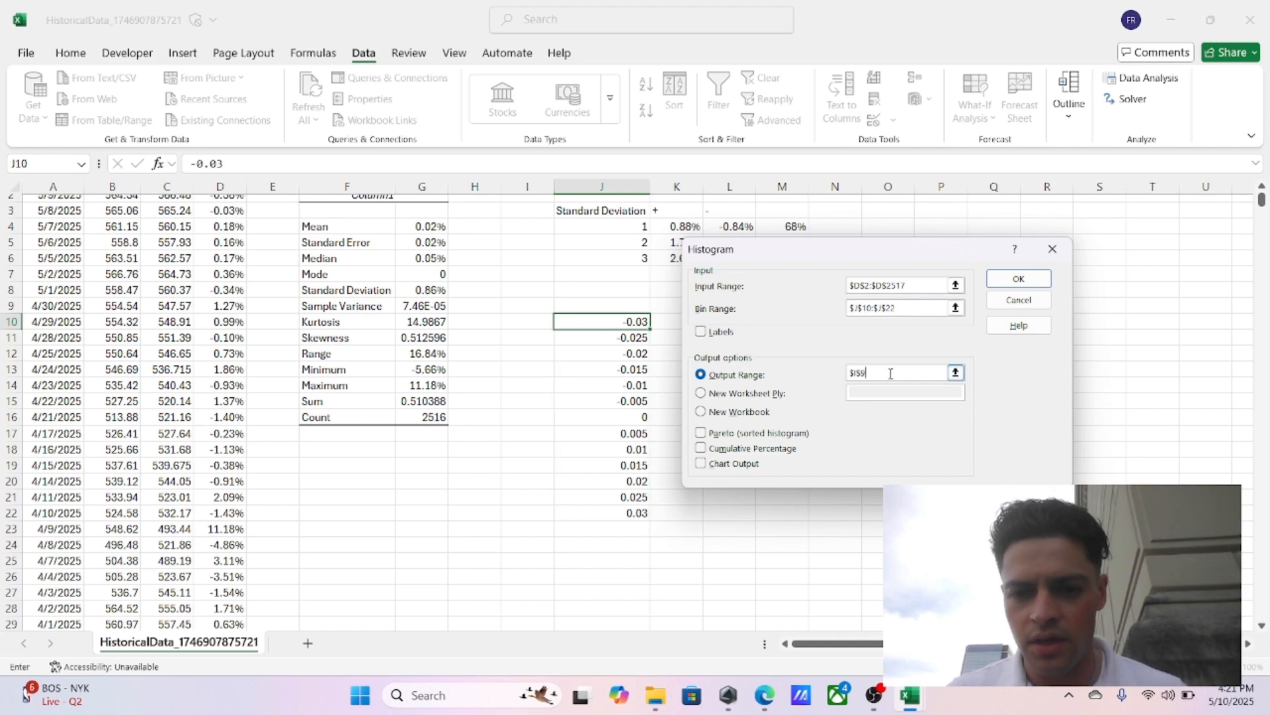
scroll(587, 377, "right", 2)
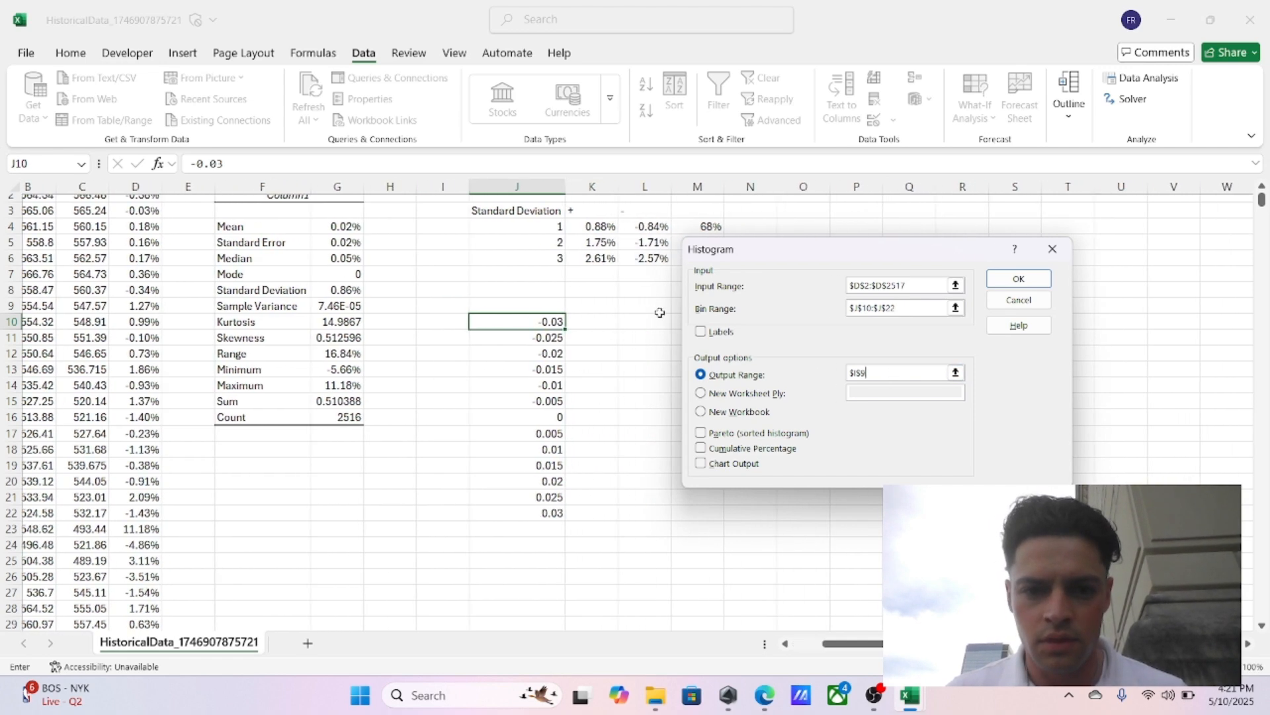
left_click(641, 319)
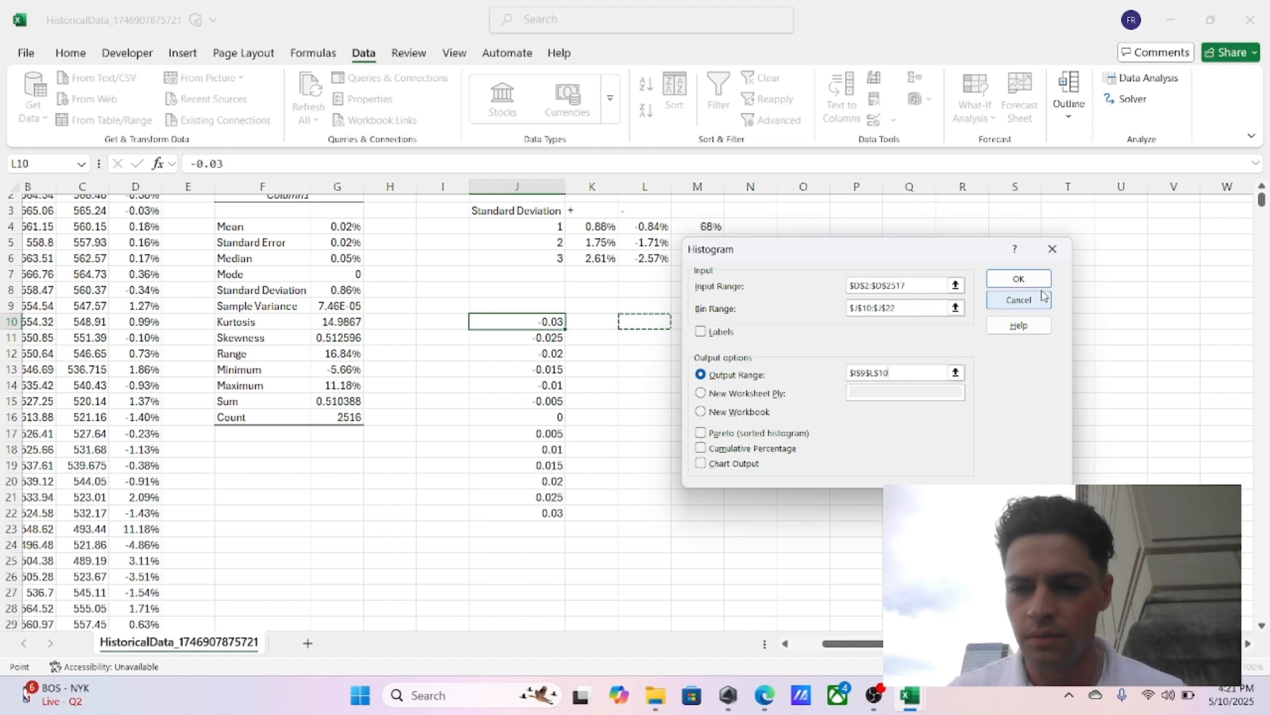
left_click(1021, 278)
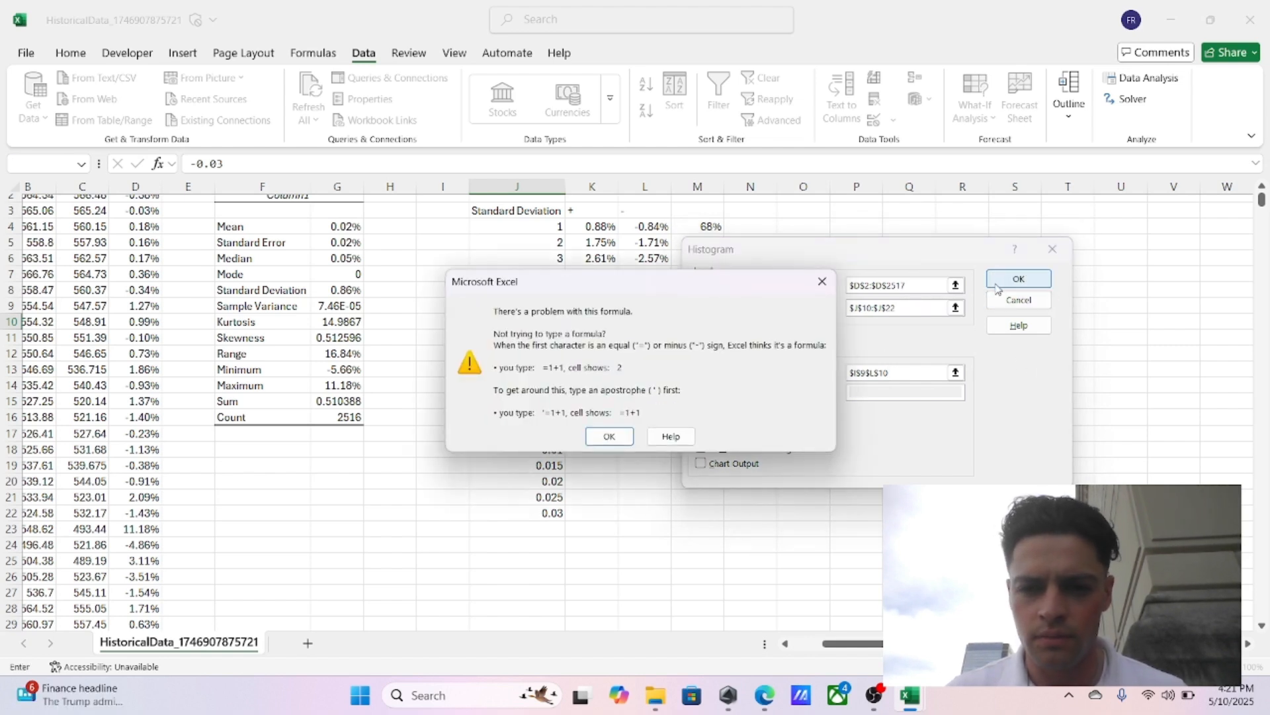
left_click(605, 432)
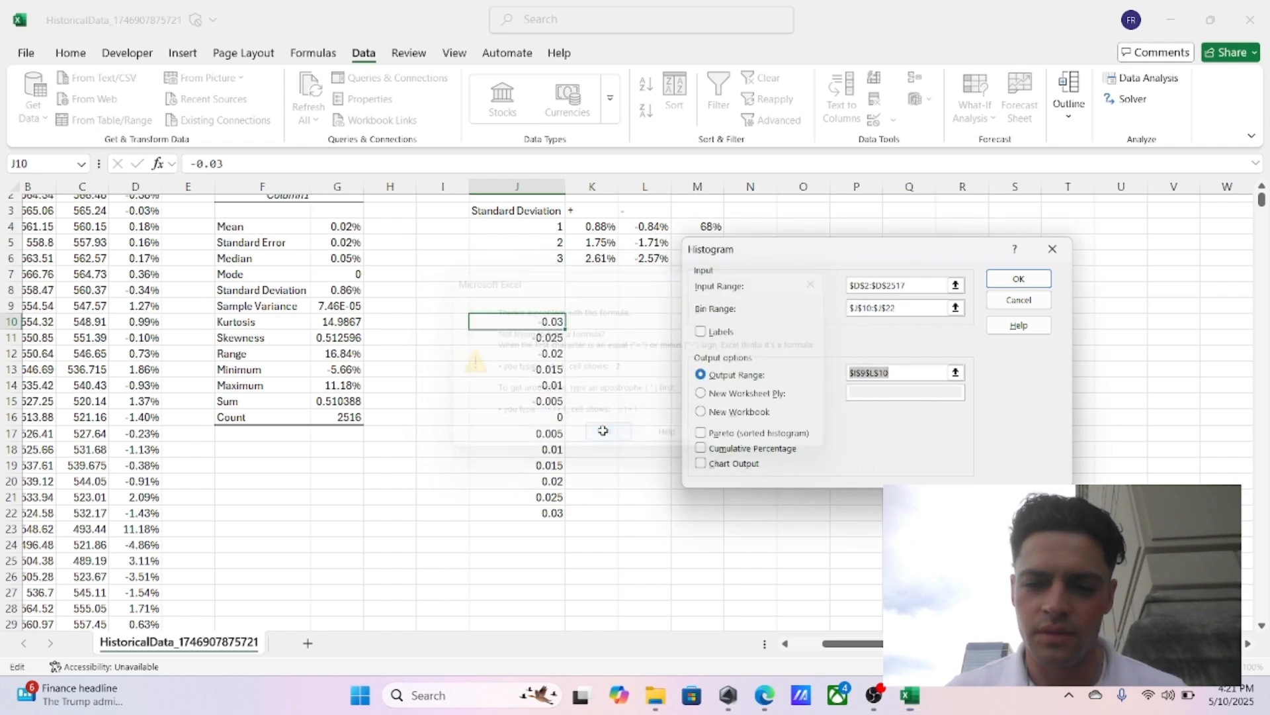
Step: Replace the histogram's entire output range with L10 and generate the frequency table
left_click(868, 372)
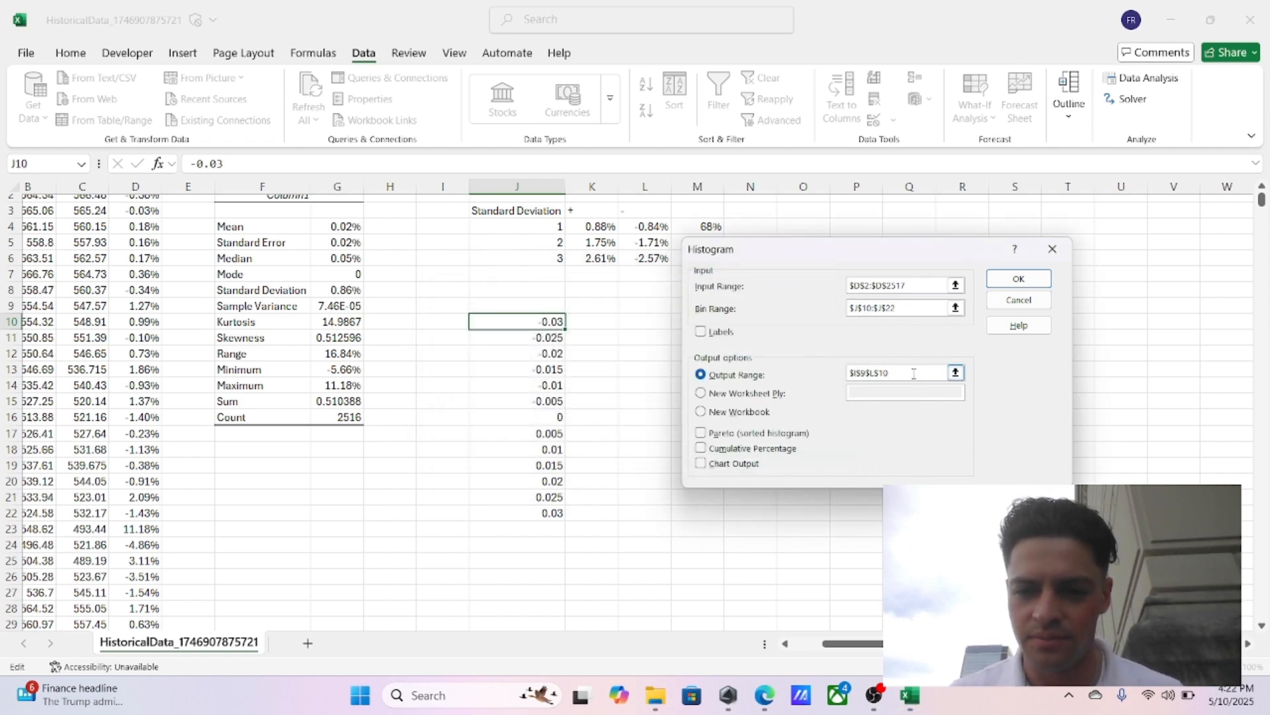
left_click_drag(914, 373, 796, 366)
key("Right")
key("BackSpace")
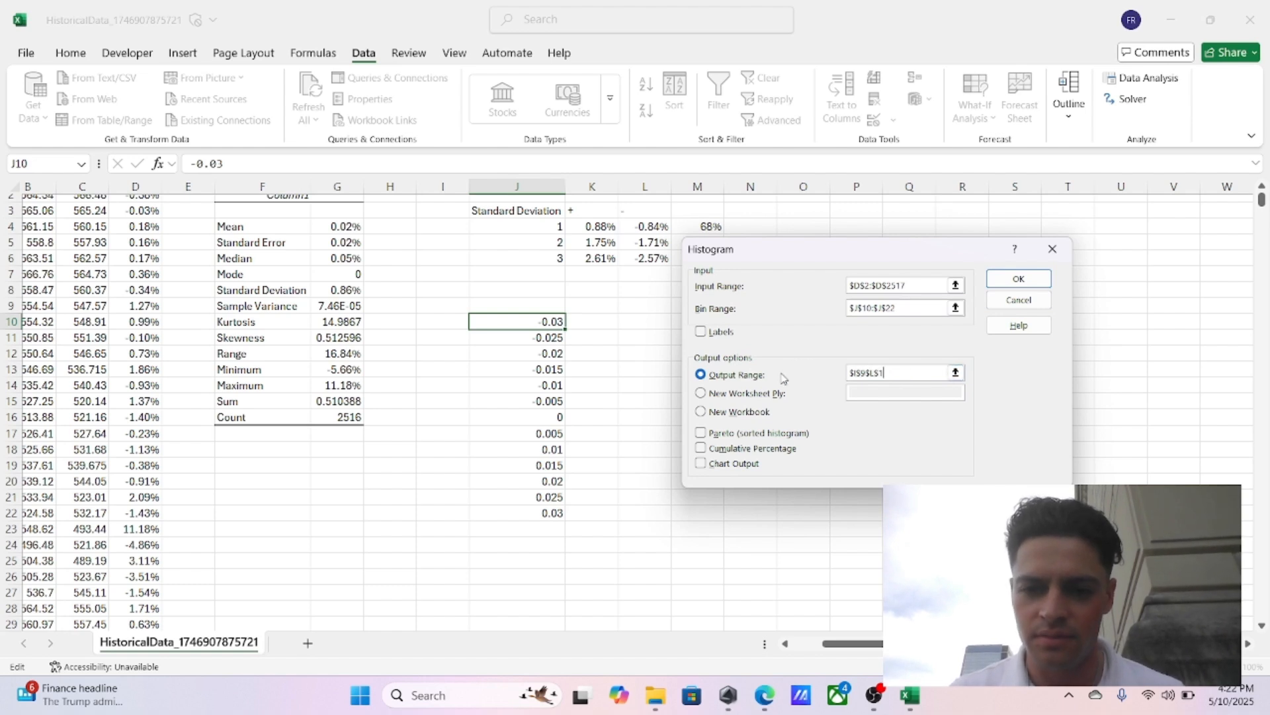
key("shift+Home")
key("BackSpace")
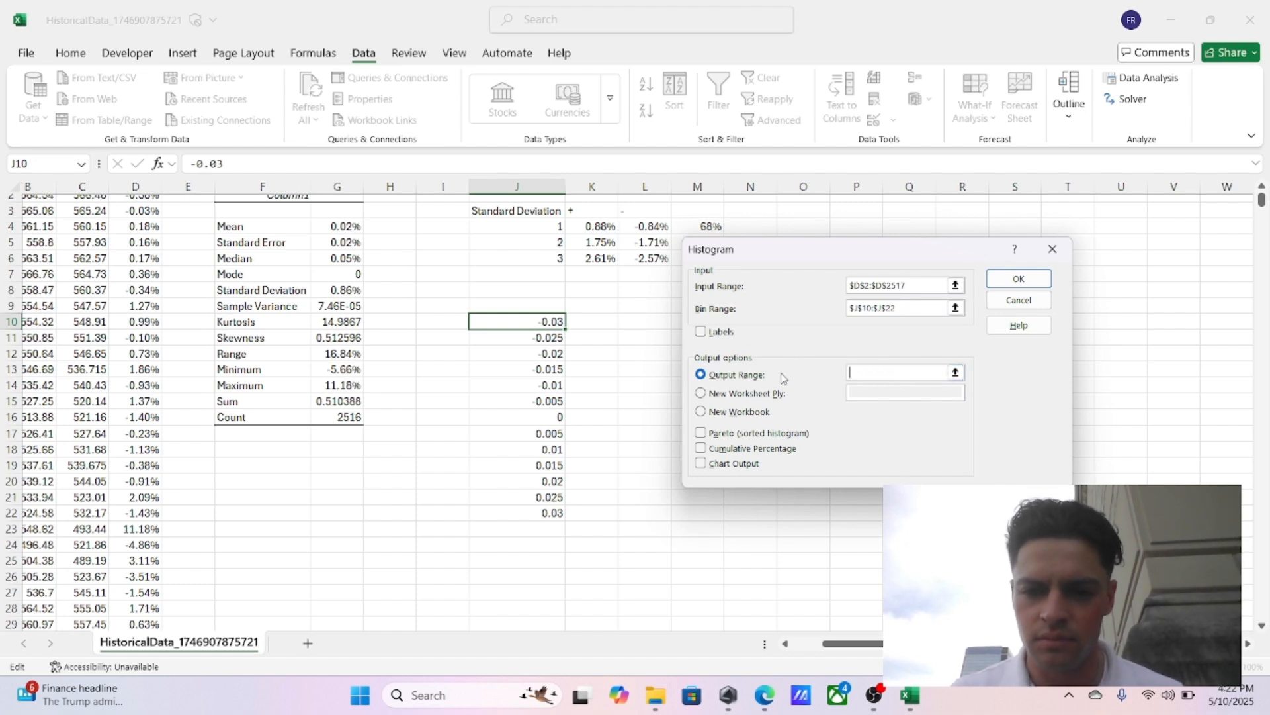
left_click(637, 321)
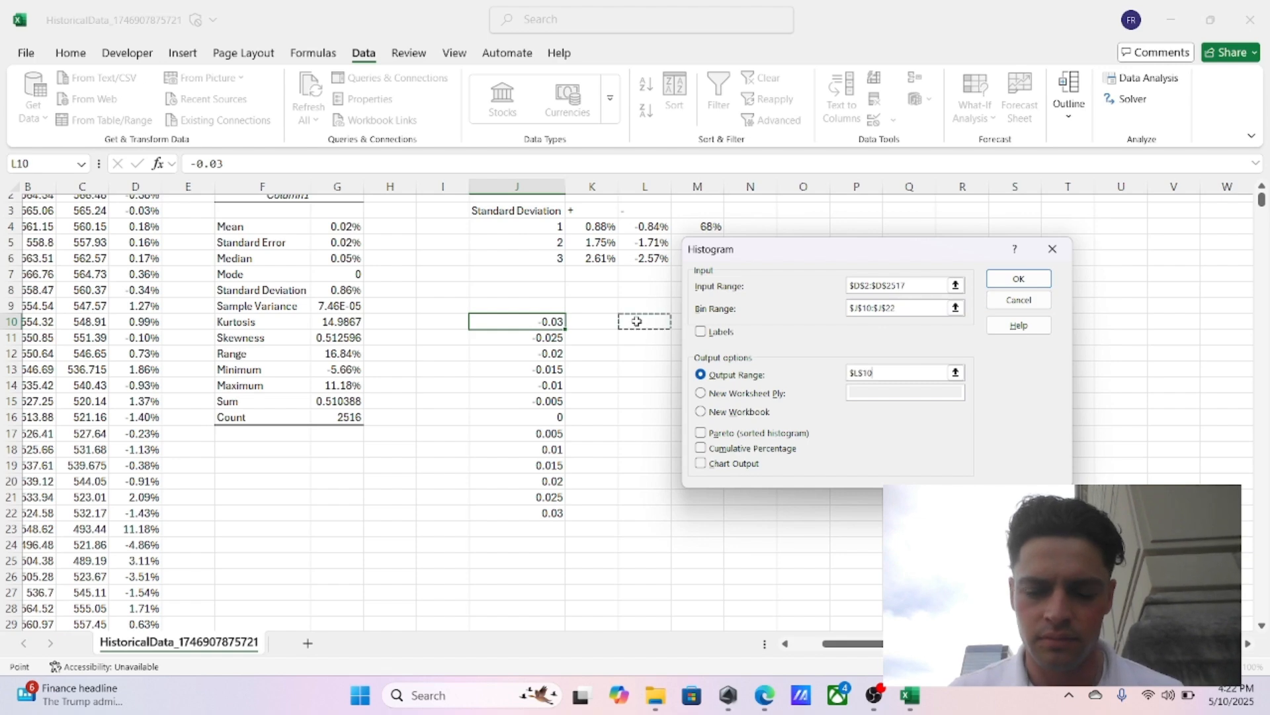
left_click(1022, 278)
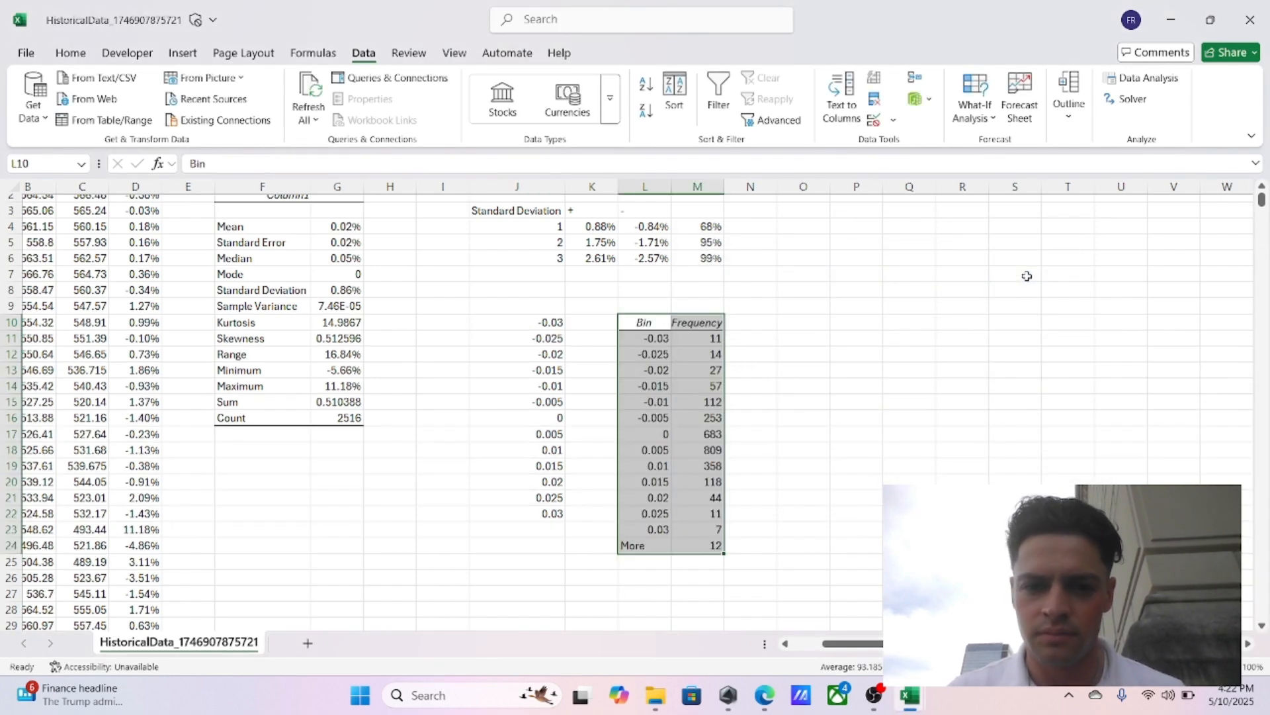
Step: Insert a clustered column chart of the Bin and Frequency table in L10:M24 and place it beside the table in columns N to U
left_click(642, 322)
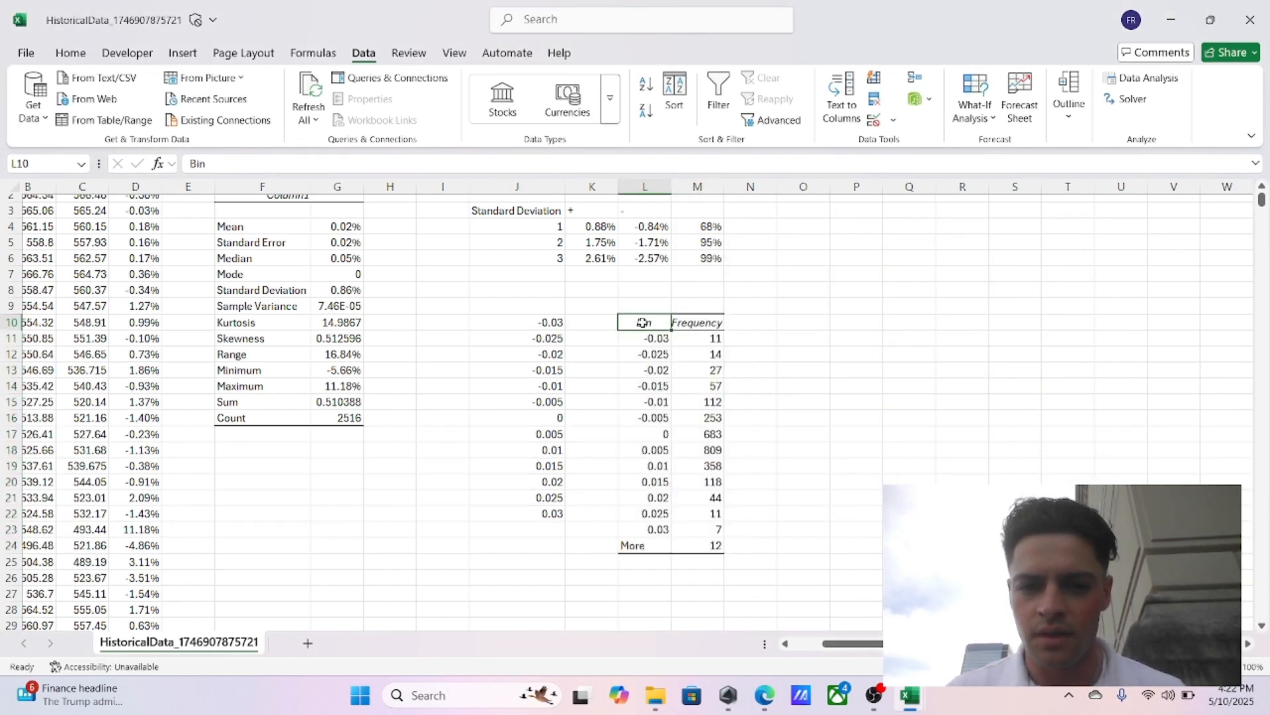
left_click_drag(648, 322, 706, 544)
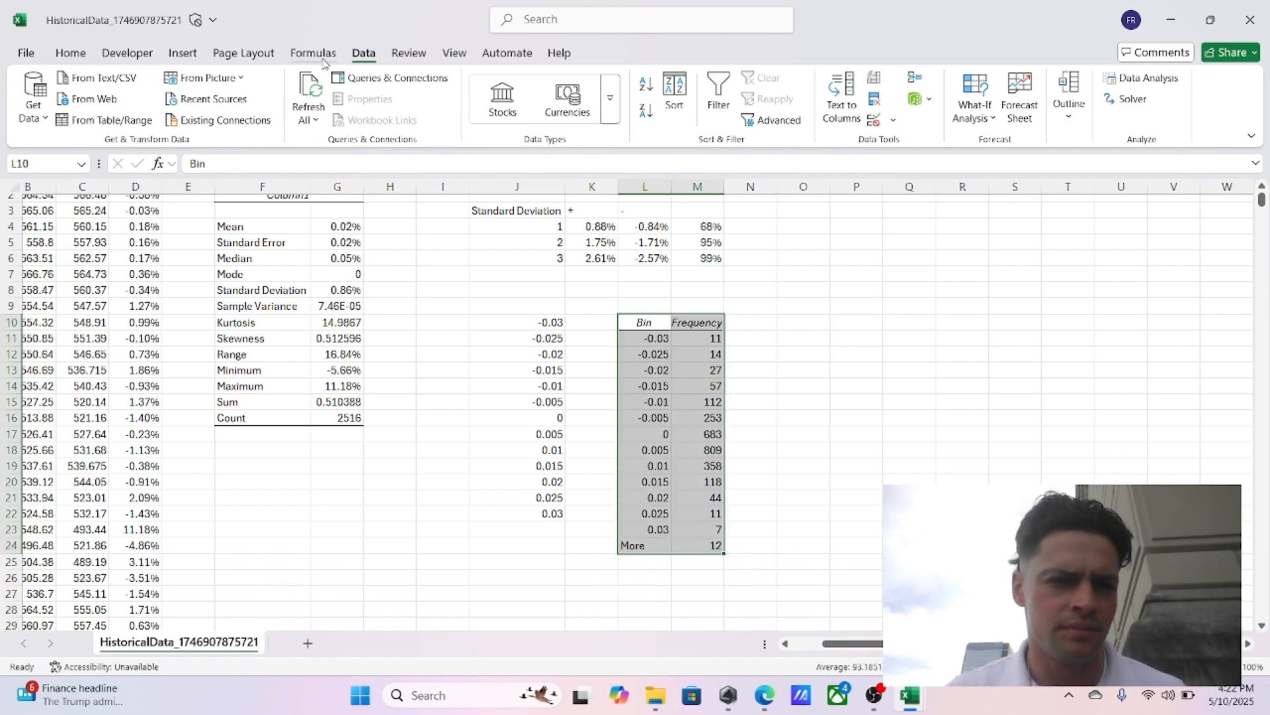
left_click(182, 53)
left_click(527, 99)
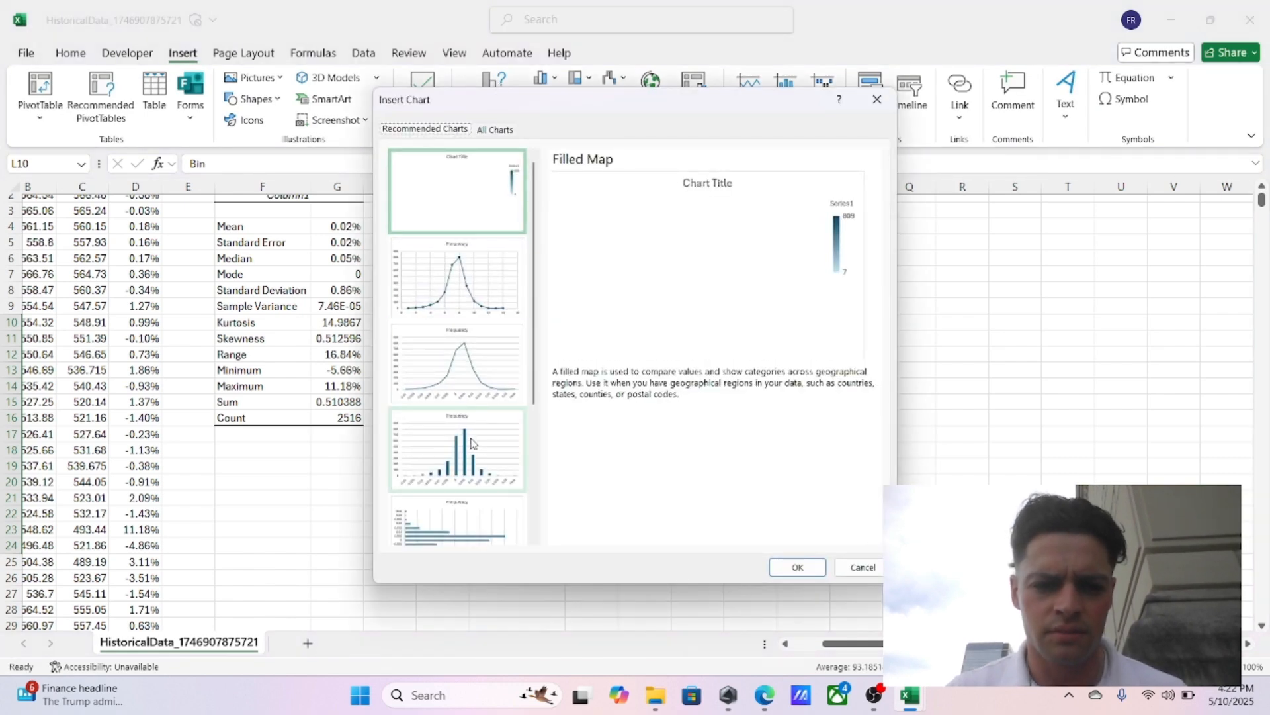
left_click(473, 441)
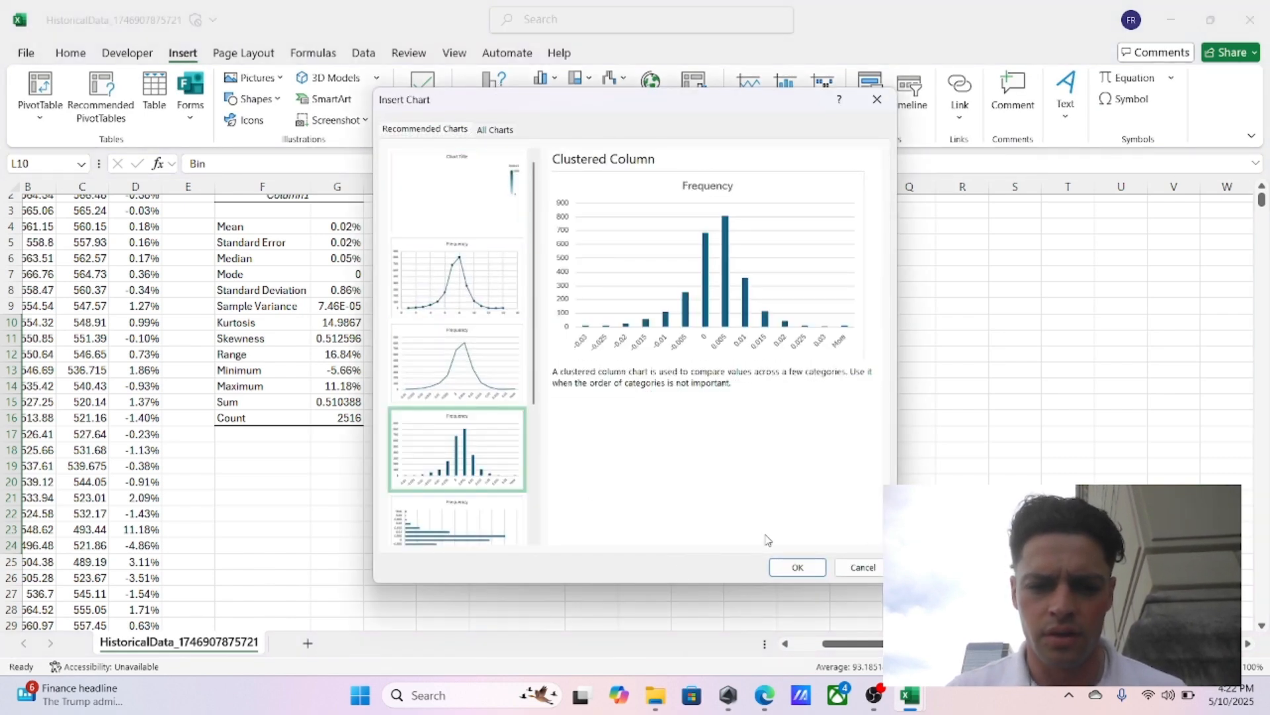
left_click(794, 568)
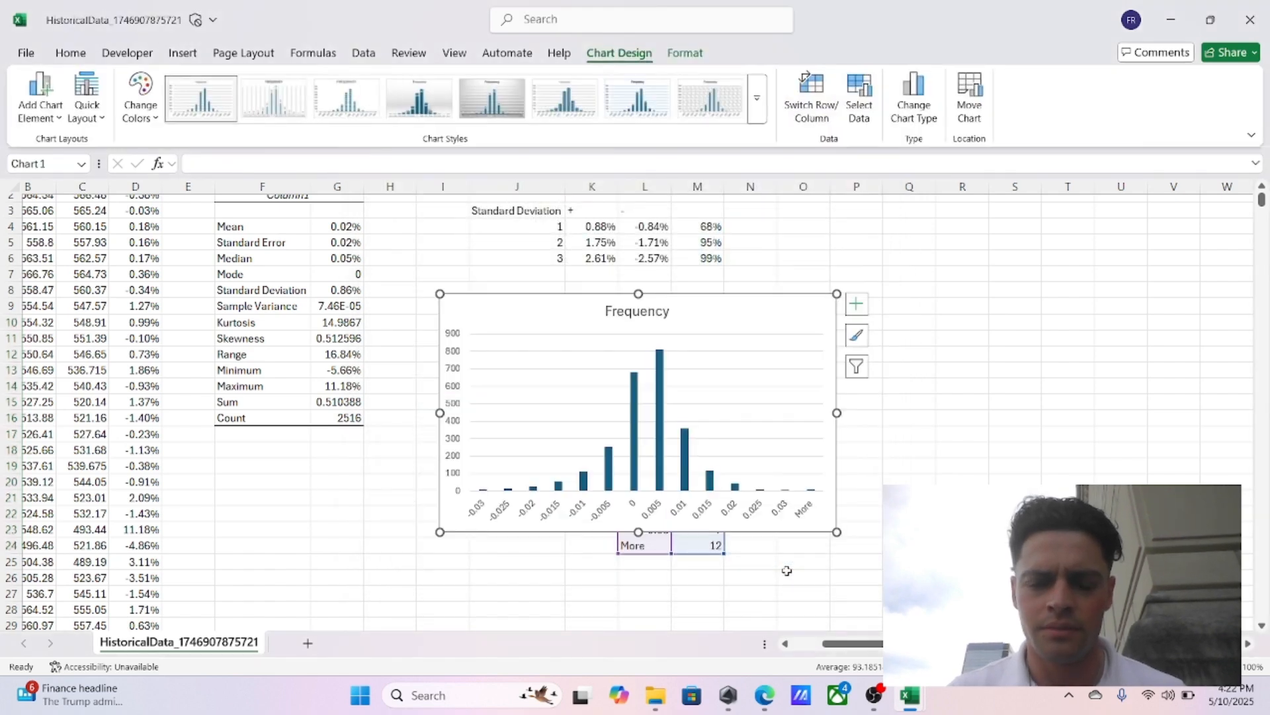
left_click_drag(961, 316, 1054, 298)
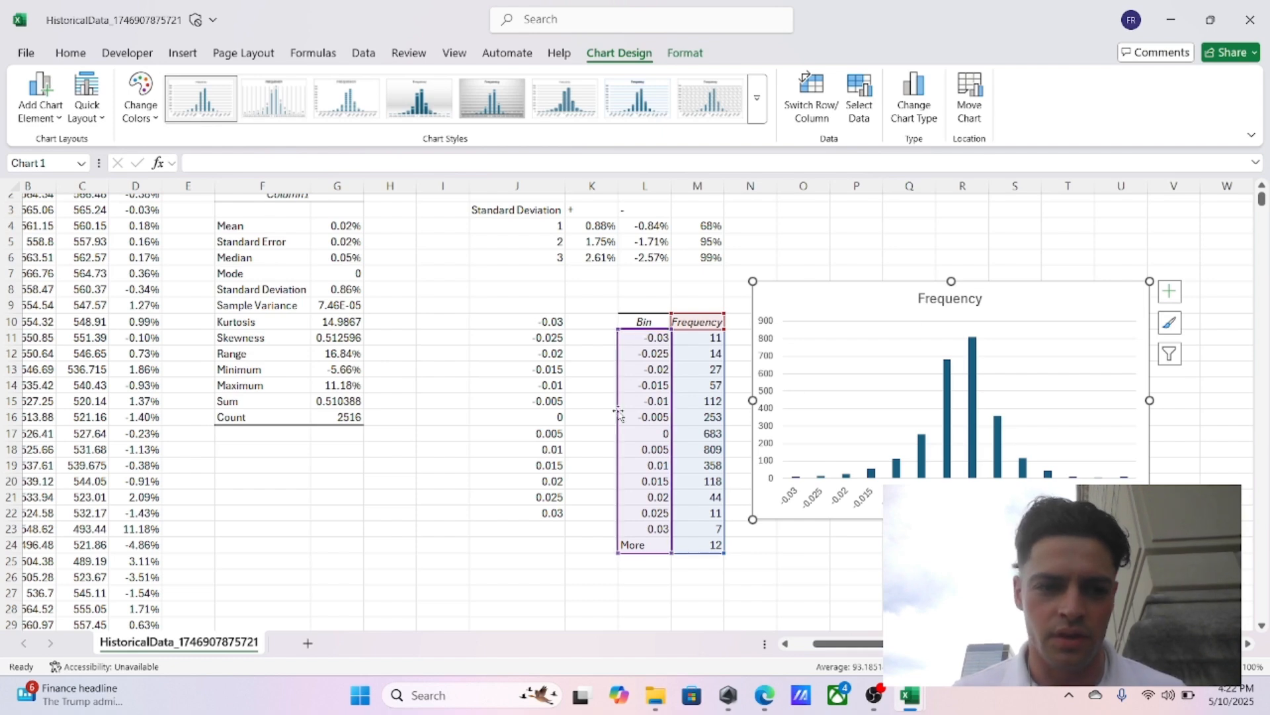
Step: Examine the kurtosis and skewness values against the chart's tails and the frequencies of the lowest and highest bins
left_click(331, 327)
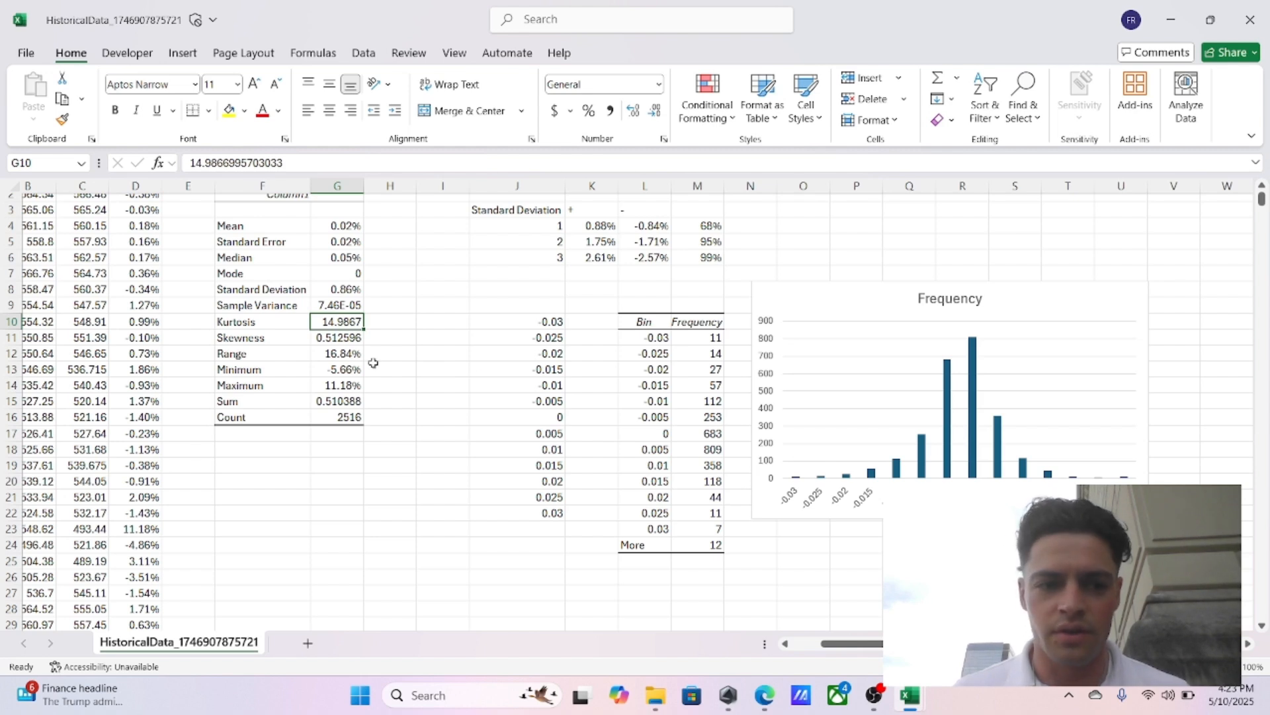
left_click(333, 338)
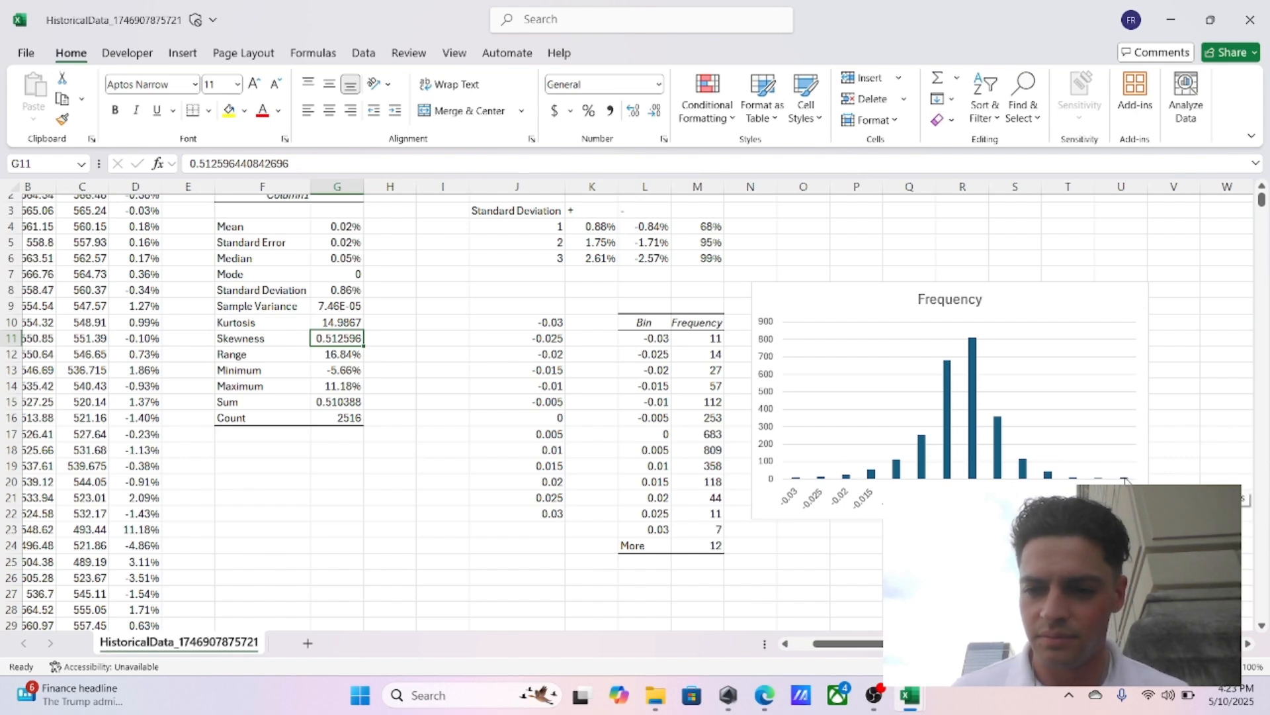
left_click(797, 477)
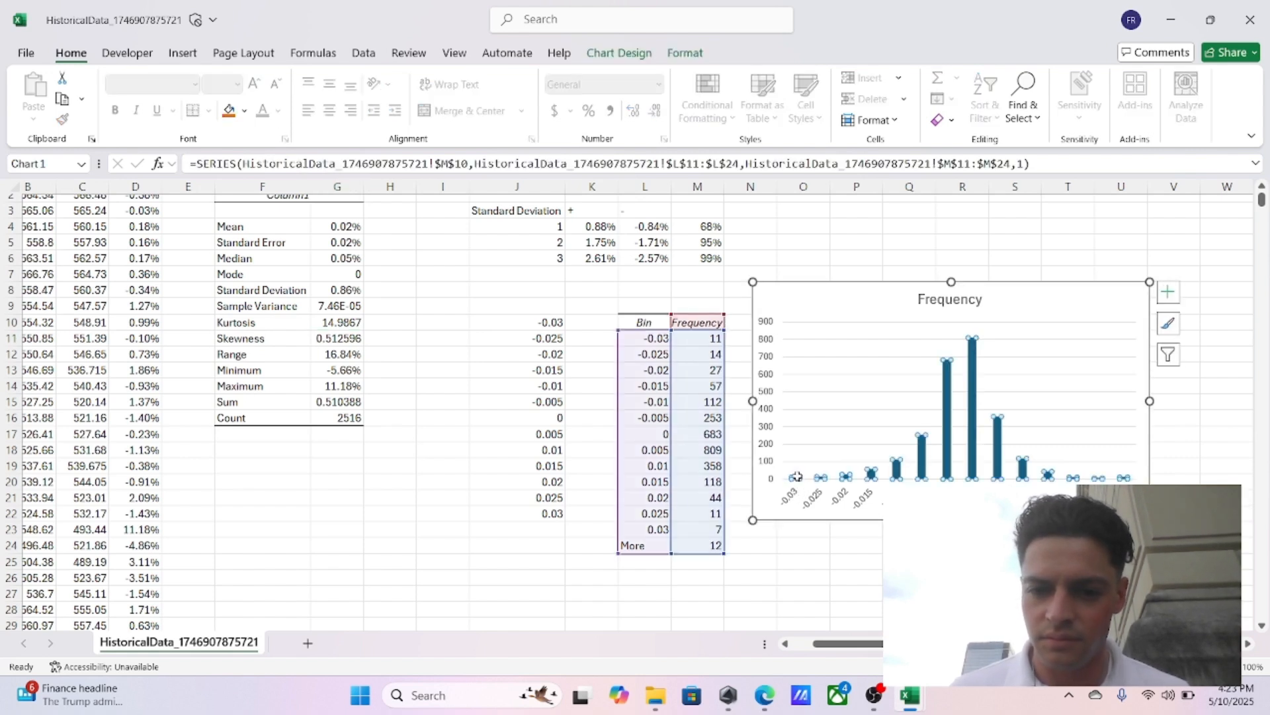
left_click_drag(658, 387, 705, 546)
left_click(706, 545)
left_click(708, 343)
left_click_drag(707, 337, 705, 425)
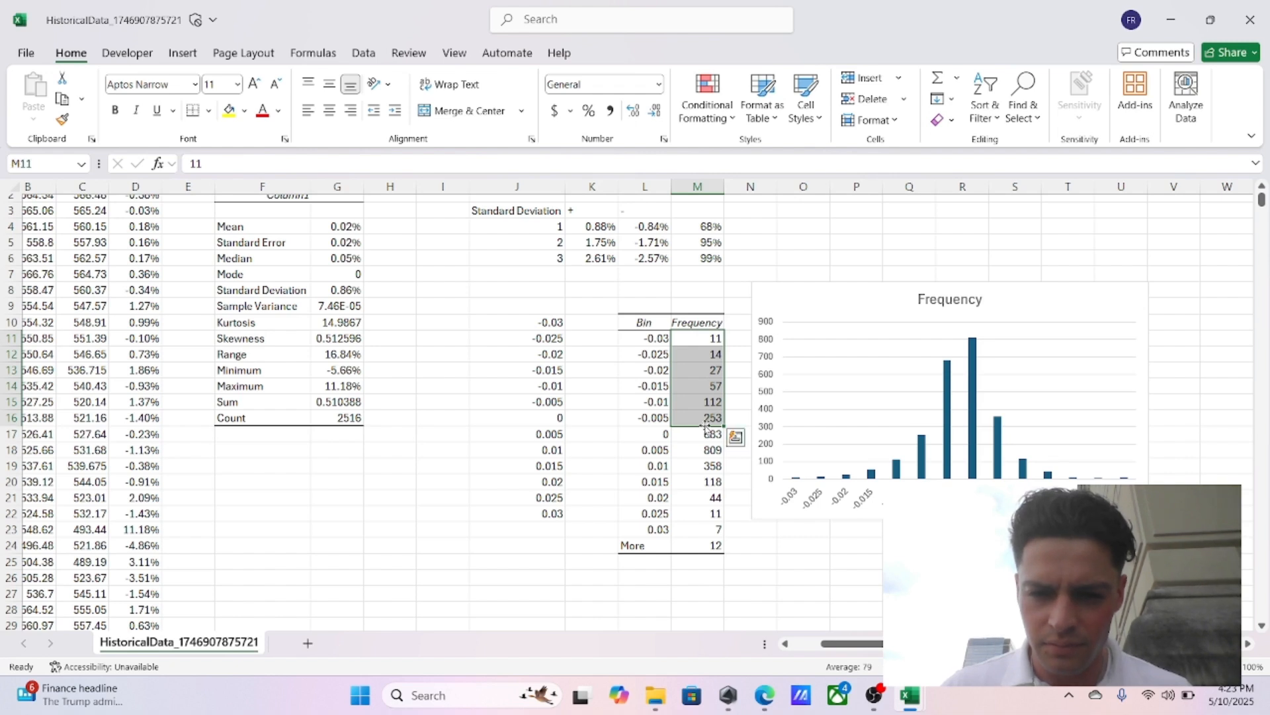
left_click(708, 545)
left_click(712, 529)
left_click(708, 549)
left_click_drag(708, 515, 714, 544)
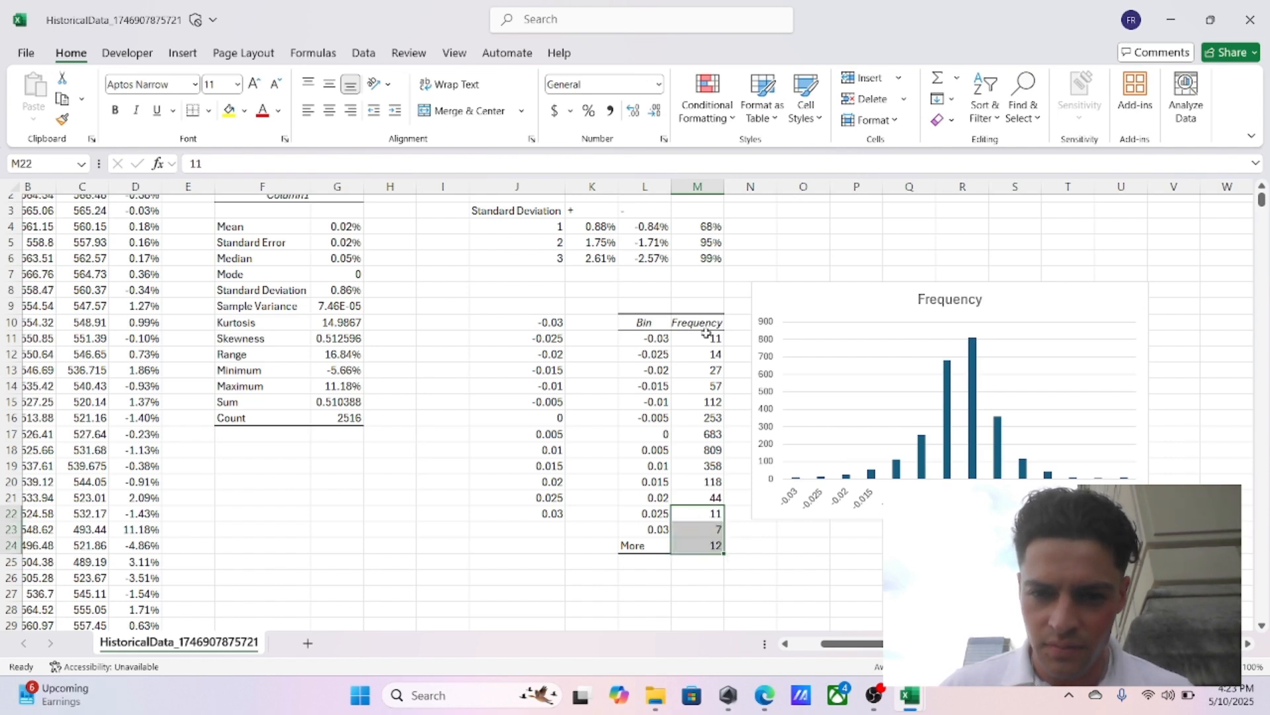
left_click_drag(706, 338, 706, 372)
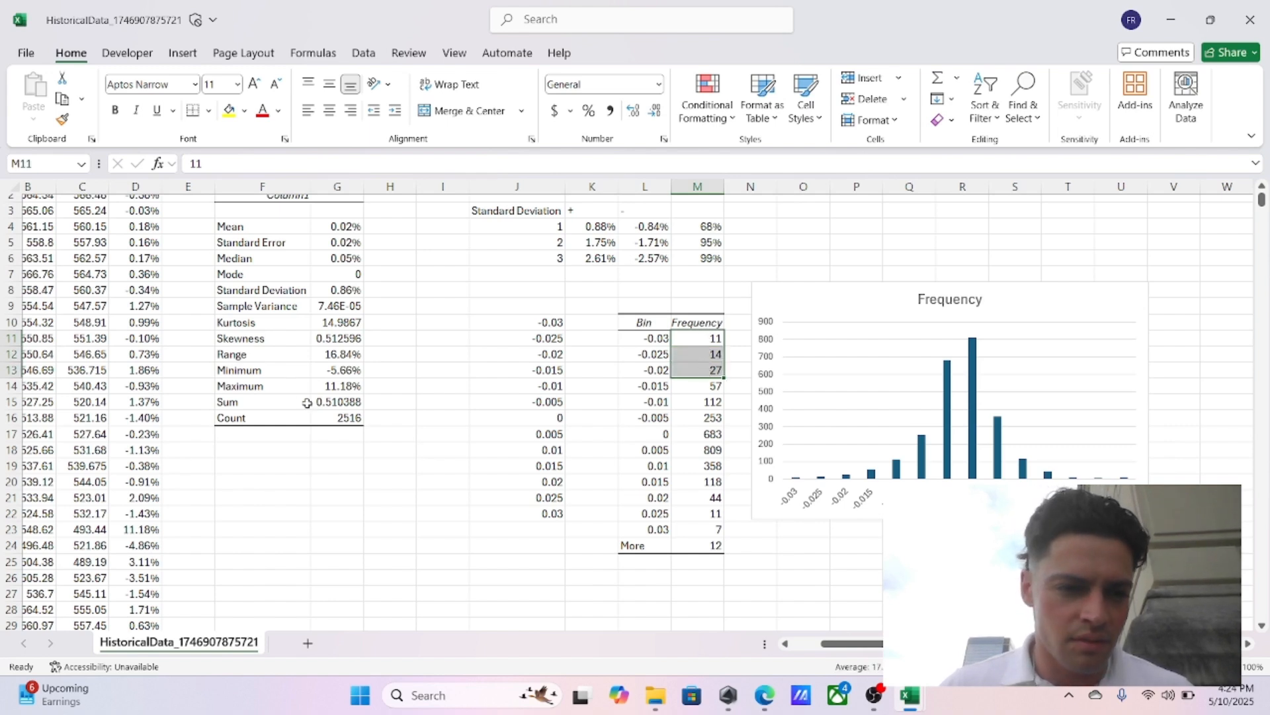
left_click(332, 338)
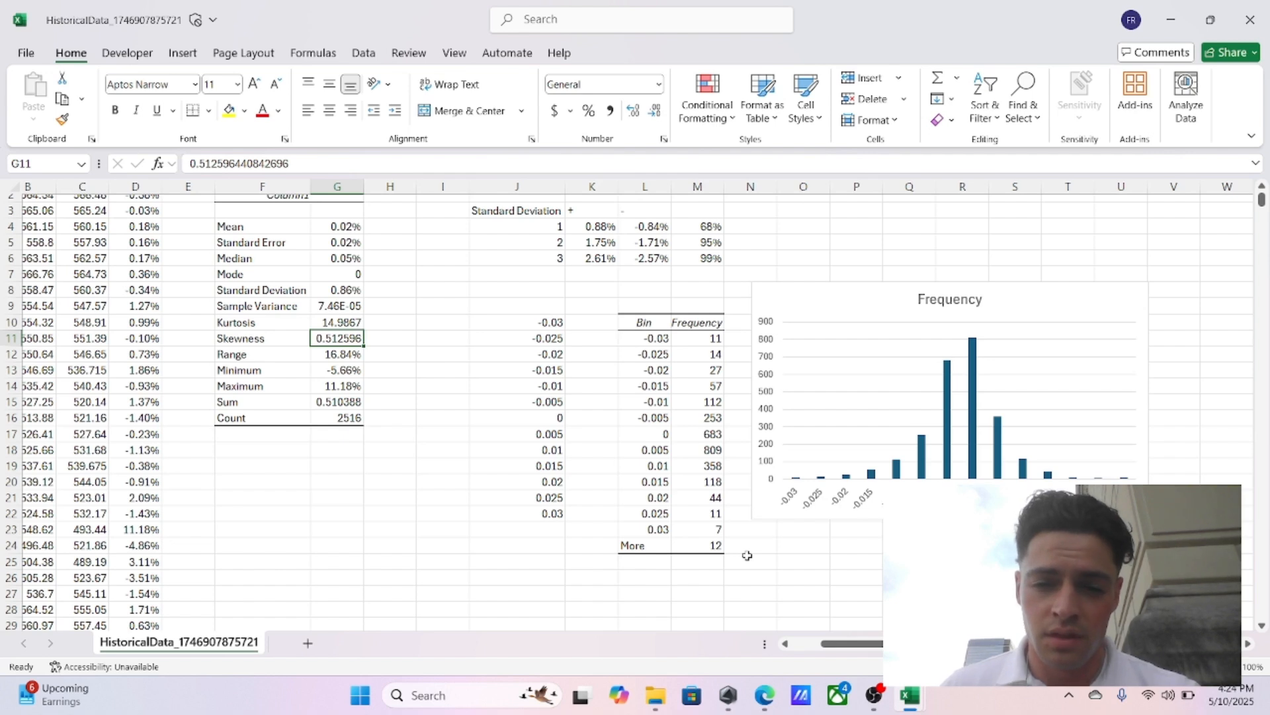
Step: Compare the Range statistic with the Minimum and Maximum daily returns in the descriptive statistics table
left_click(333, 355)
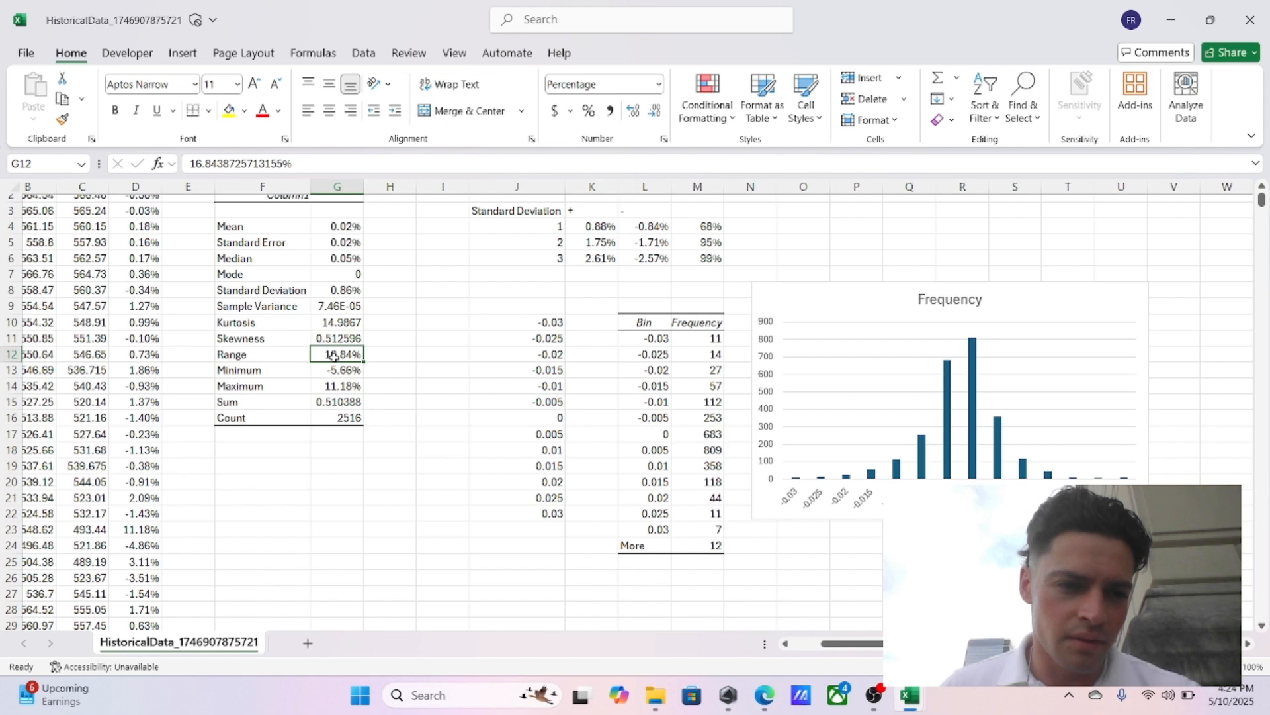
key("Down")
key("Up")
key("Down")
key("Up")
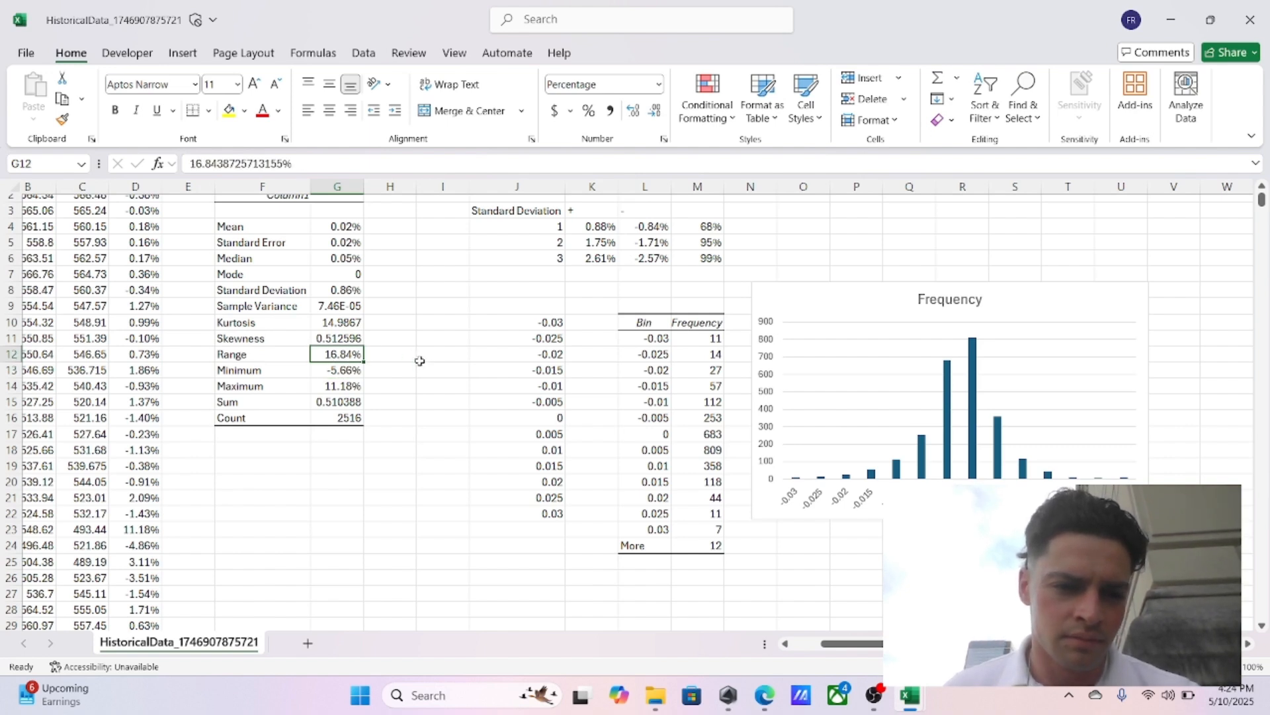
left_click(346, 386)
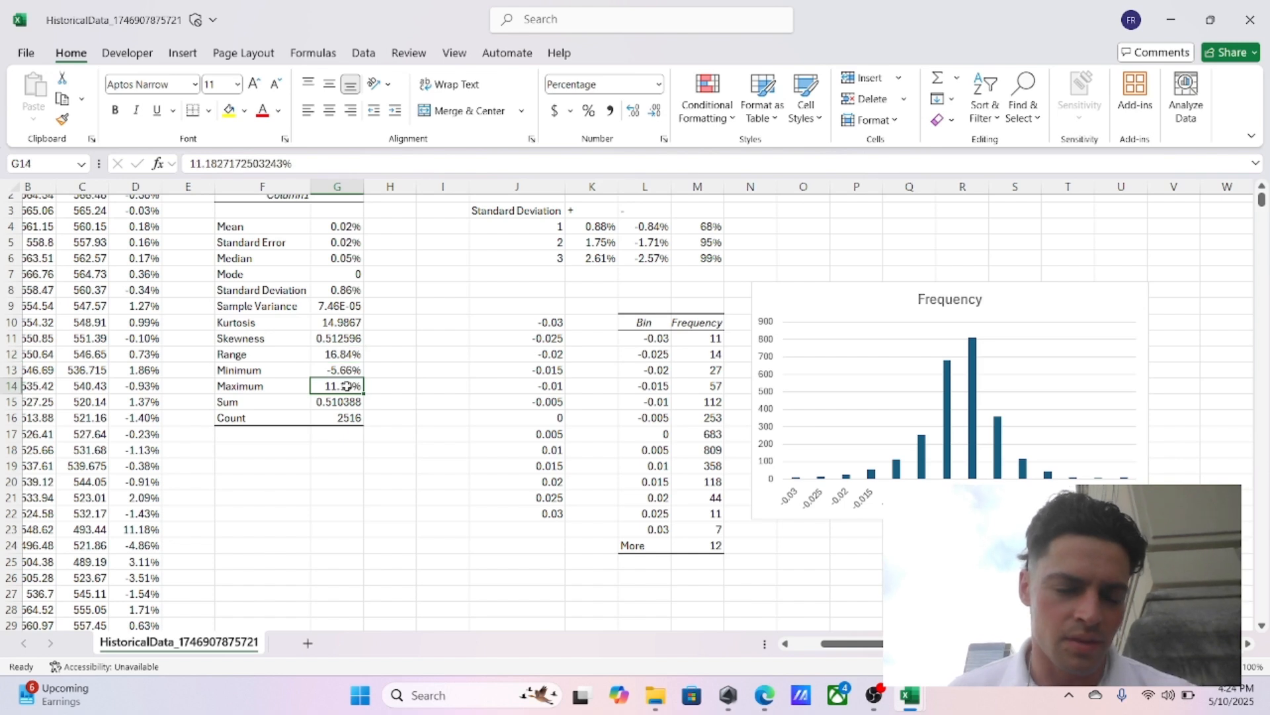
key("Up")
key("Down")
key("Up")
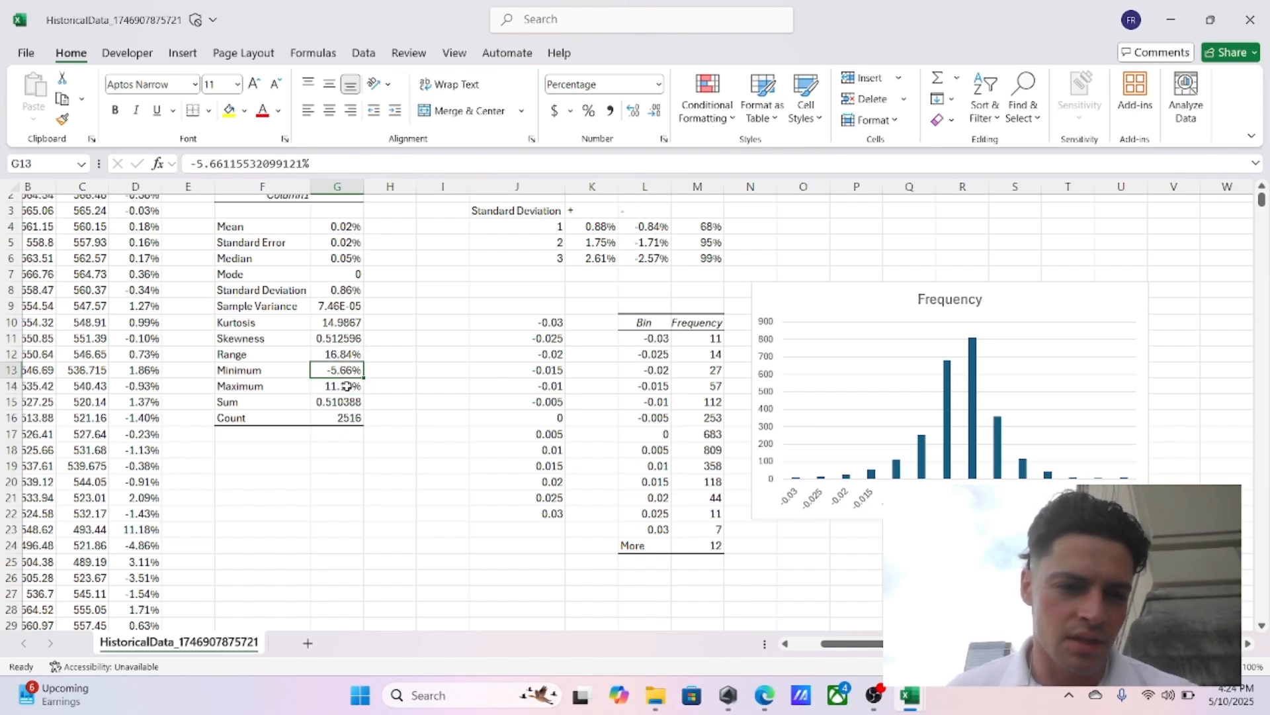
key("Down")
key("Up")
key("Down")
key("Up")
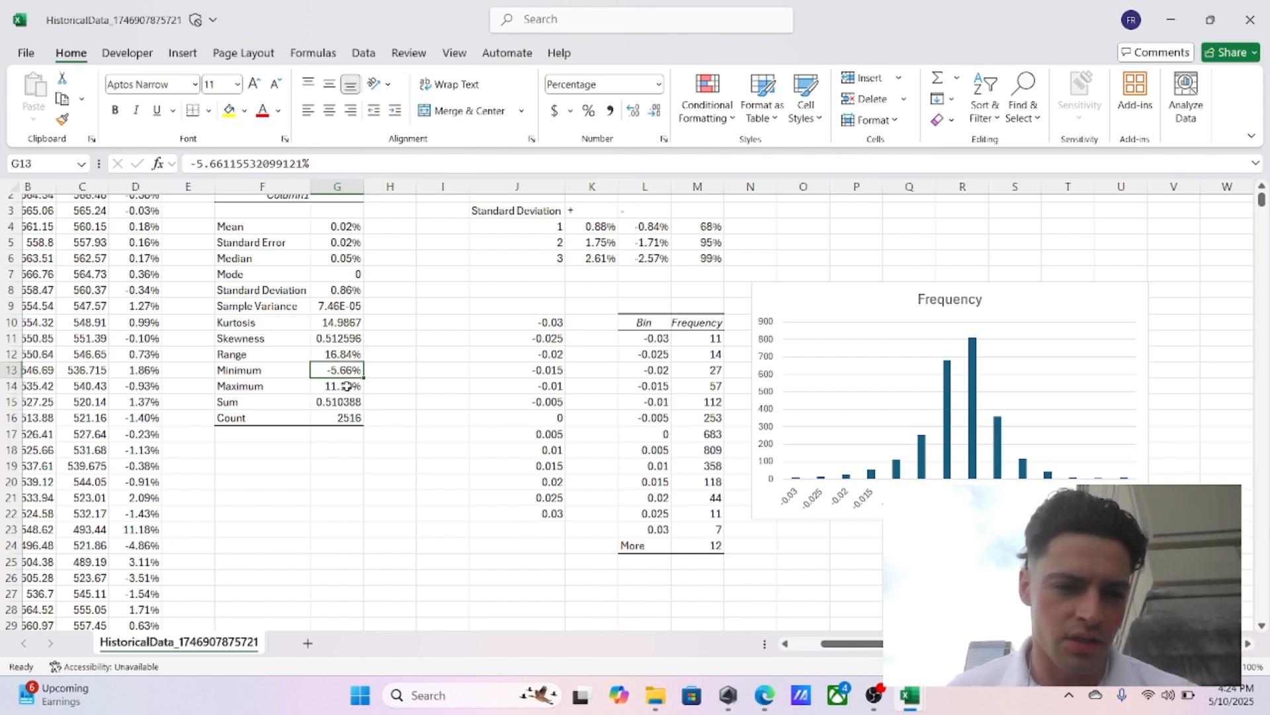
Step: Inspect the oldest entry at the end of the Date column and return to the first row of the sheet
key("Left")
key("Left")
key("Left")
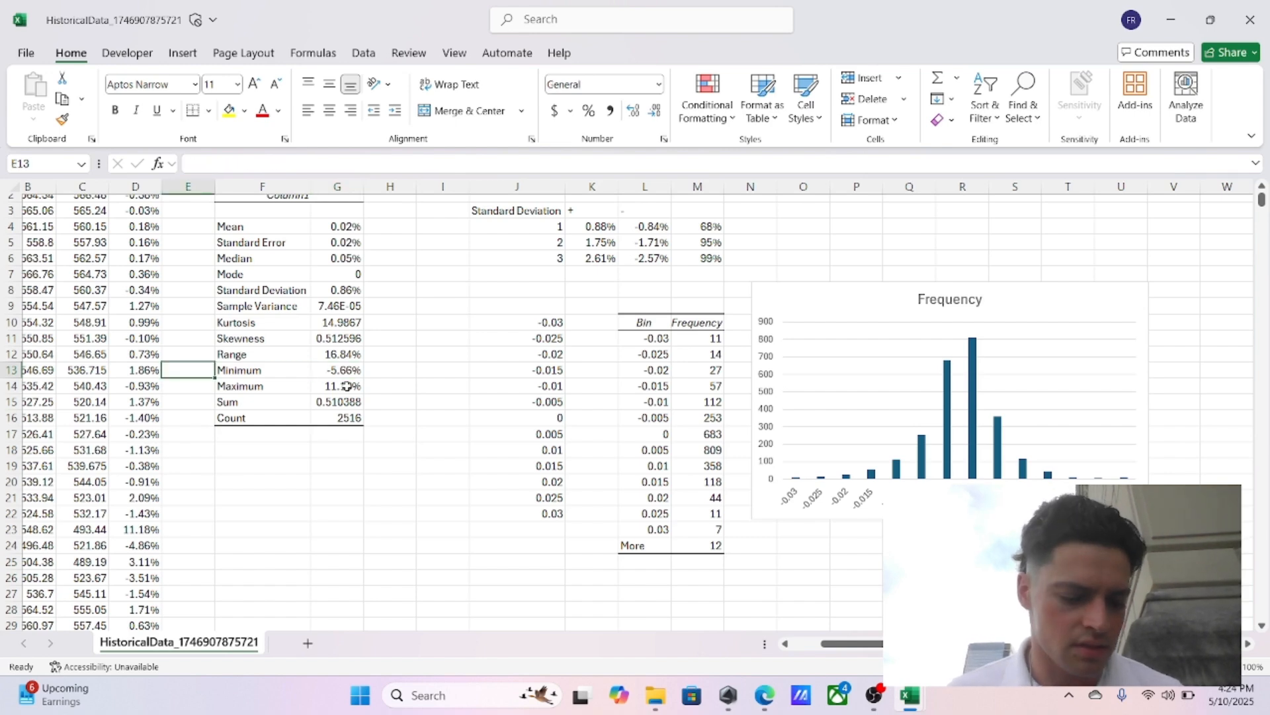
key("ctrl+Left")
key("ctrl+Down")
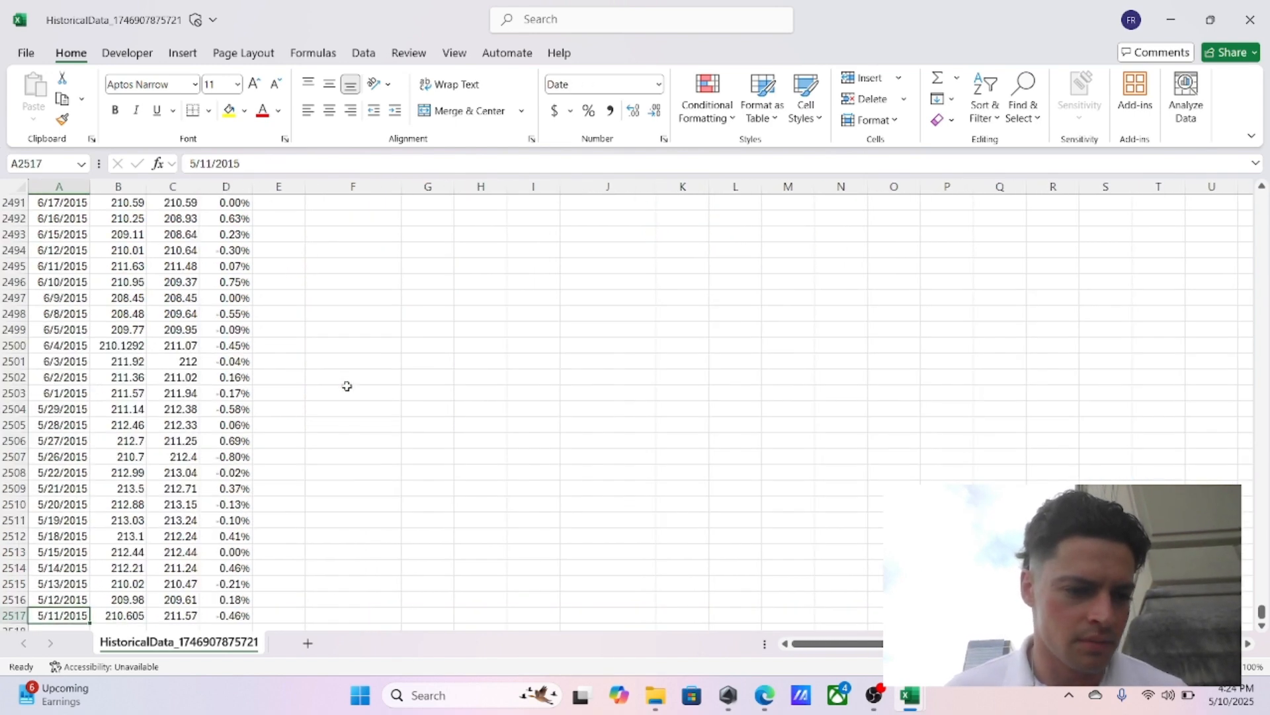
key("ctrl+Up")
key("Right")
key("Right")
key("Right")
key("Right")
key("Right")
key("Right")
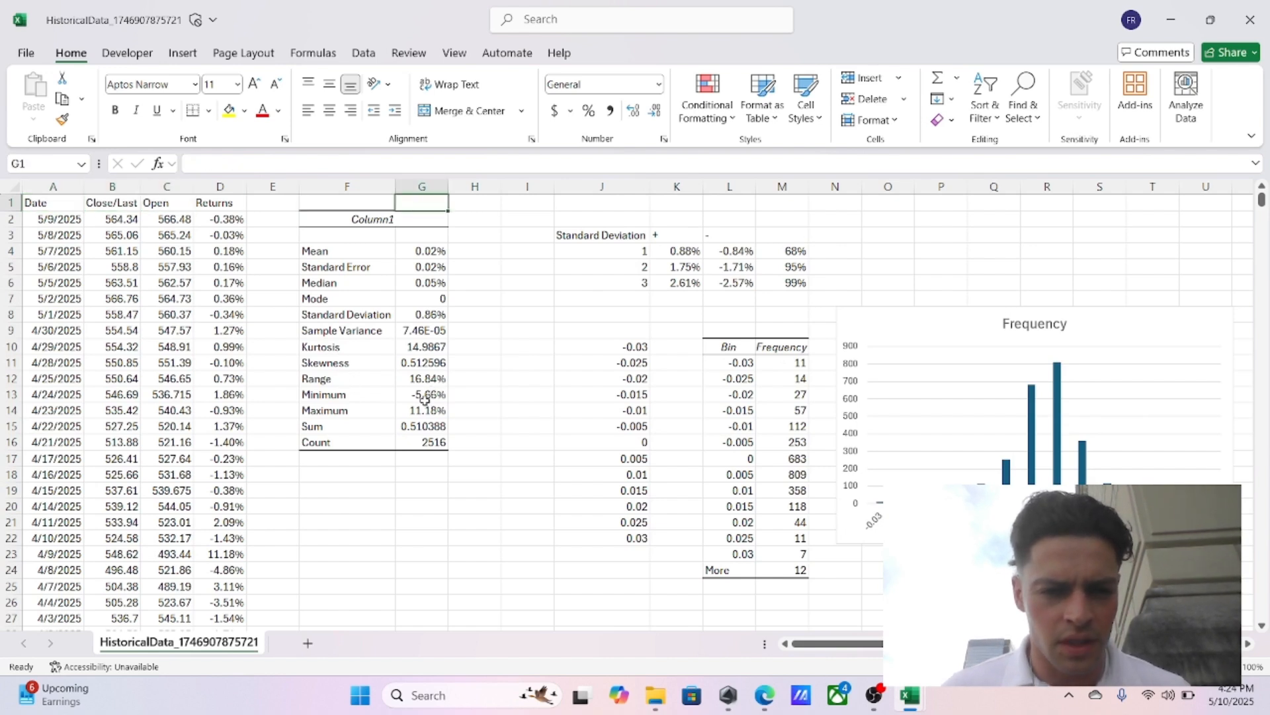
Step: Review the Minimum, Maximum, Sum and Count entries of the descriptive statistics in G13:G16
left_click(425, 400)
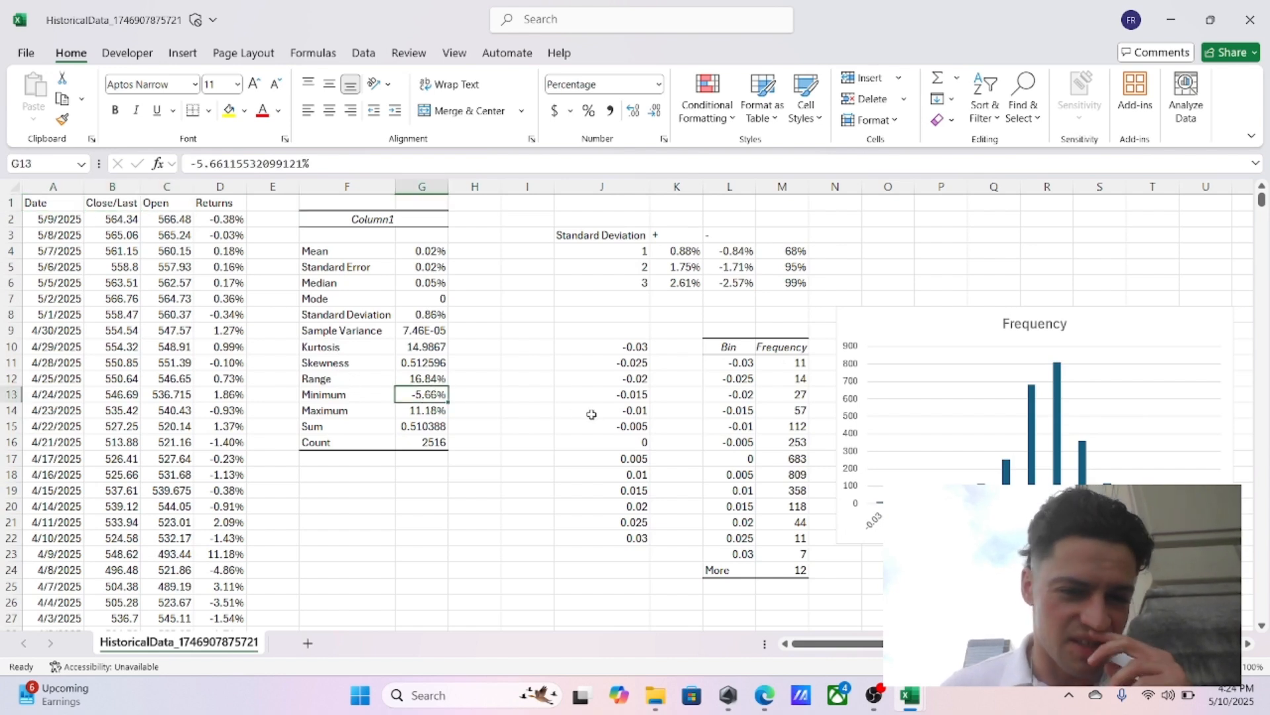
left_click(414, 411)
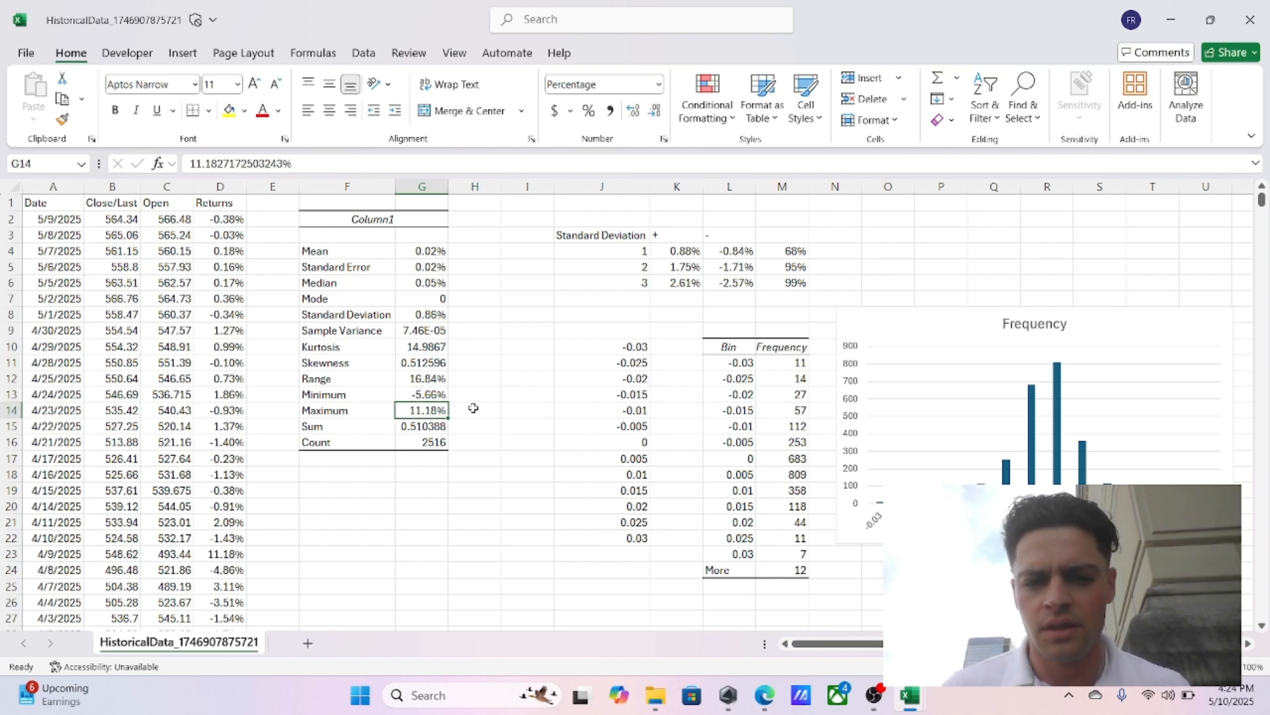
left_click(430, 427)
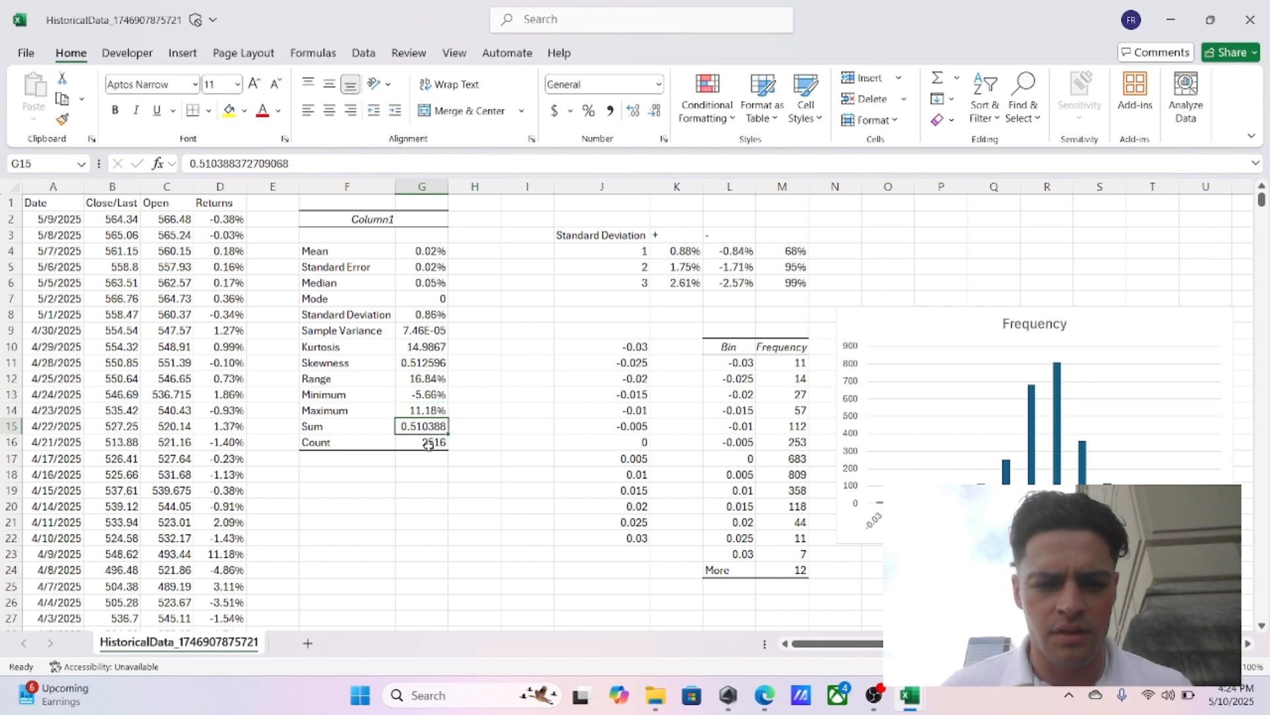
left_click(430, 443)
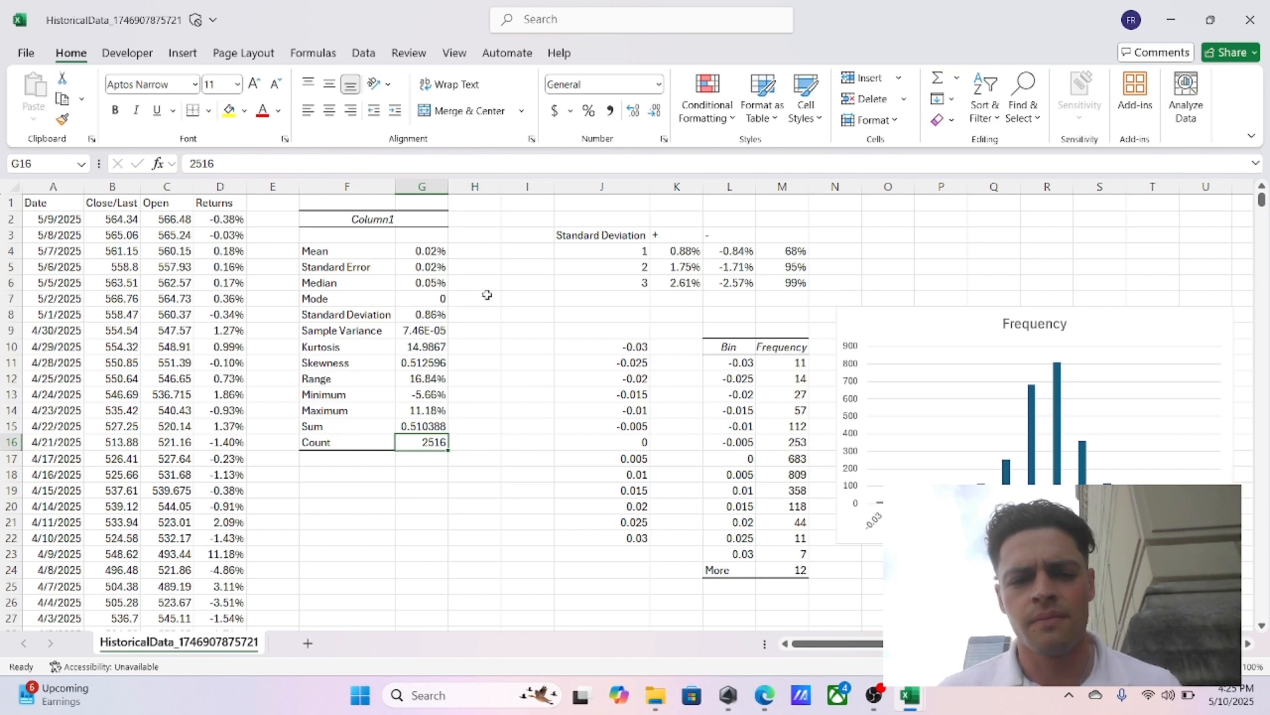
left_click(510, 298)
scroll(715, 353, "right", 1)
scroll(715, 352, "left", 1)
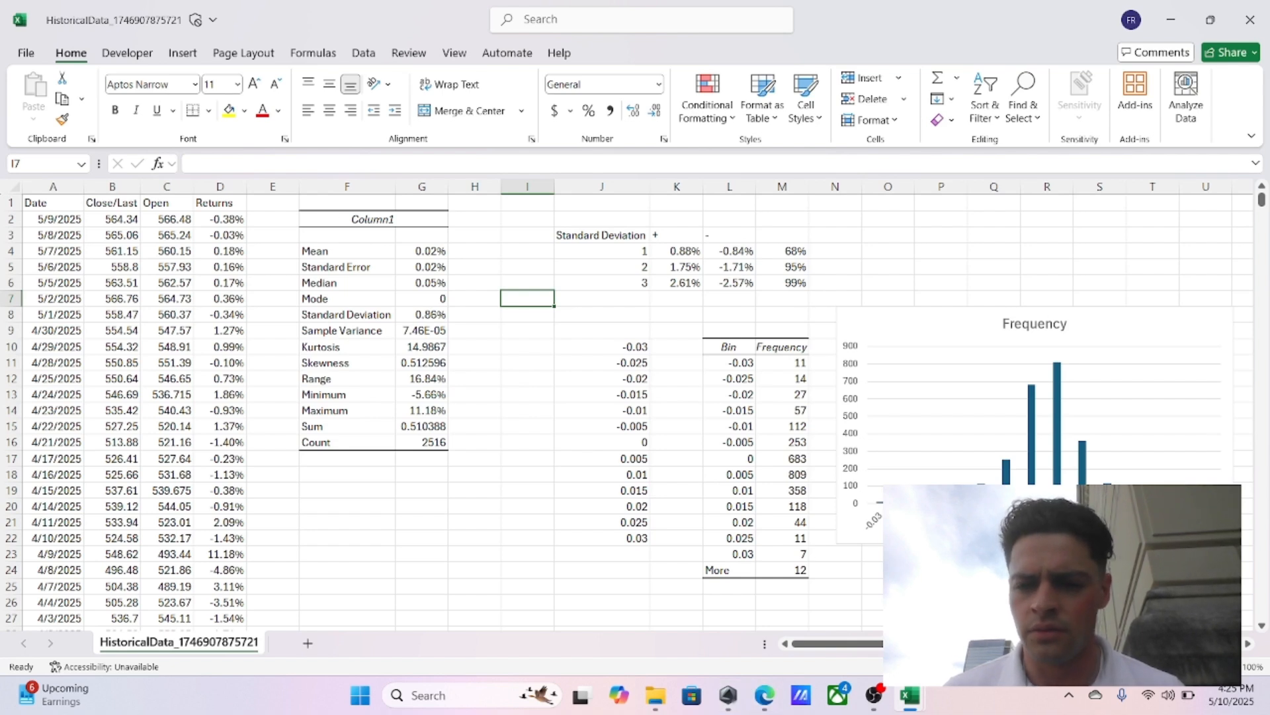
Step: Switch to the Edge browser, go back to the DuckDuckGo results and search for "historical data aapl nasdaq"
left_click(764, 699)
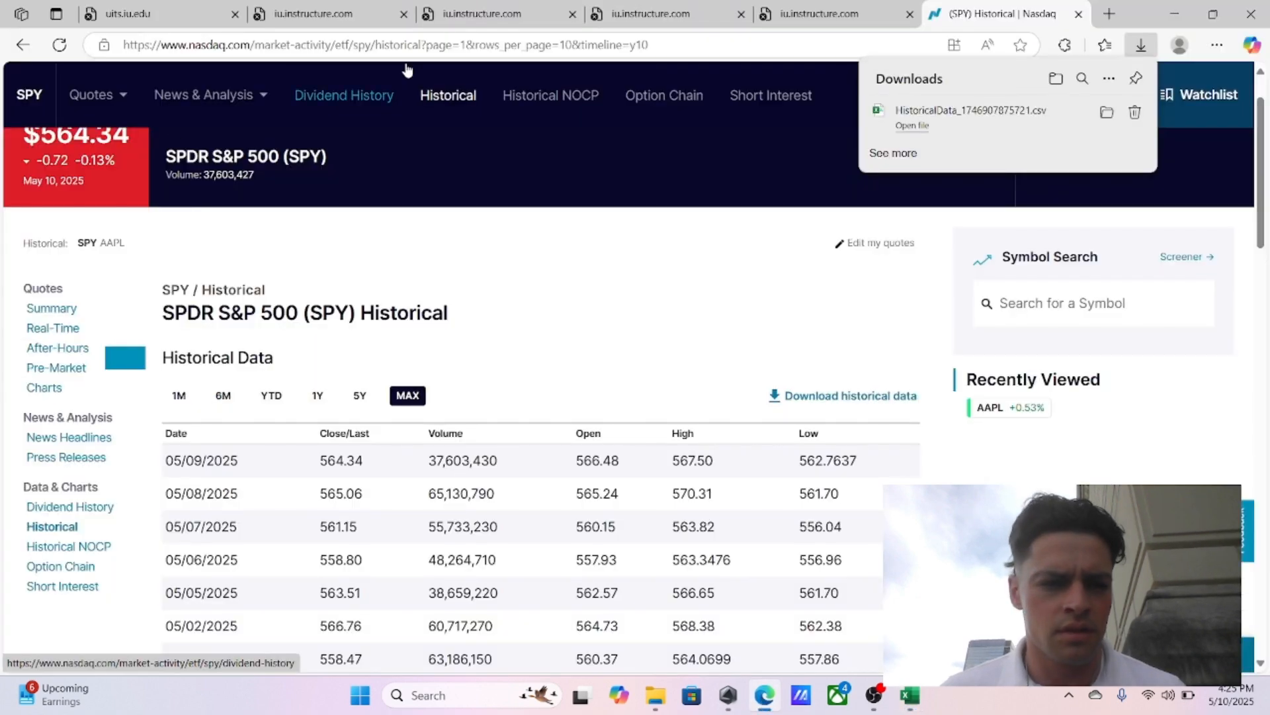
scroll(511, 264, "up", 2)
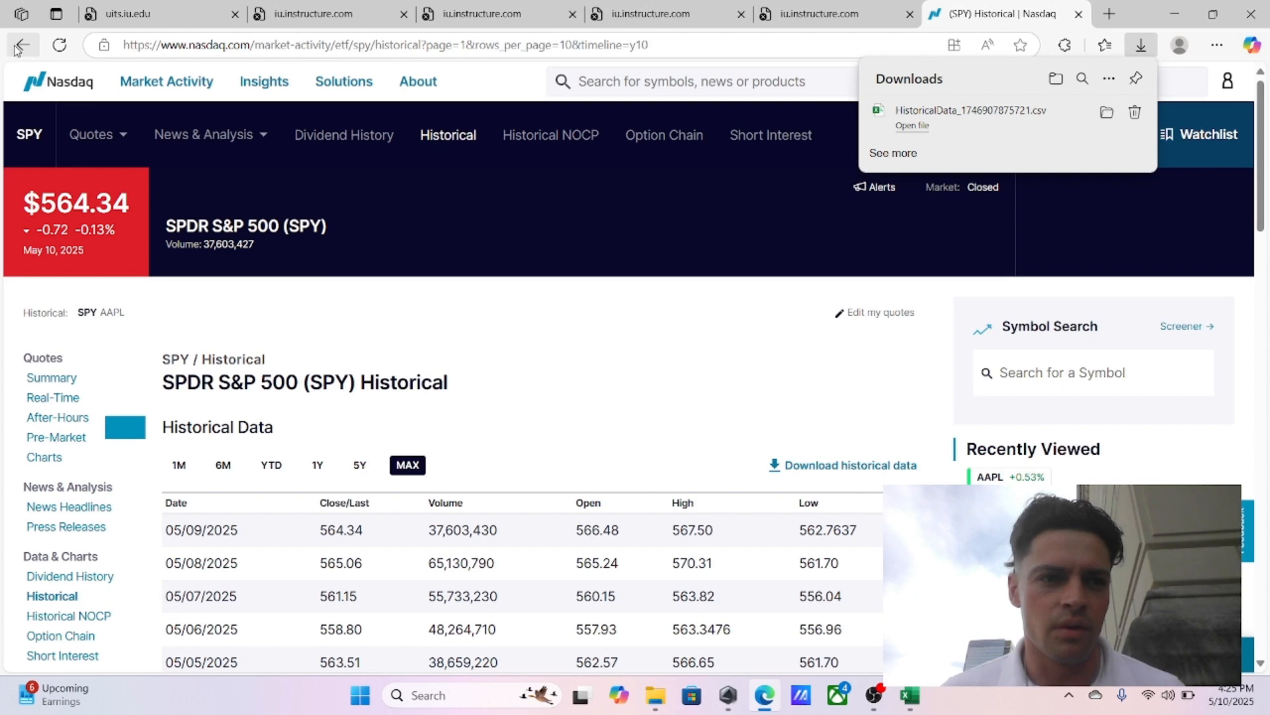
left_click(21, 45)
left_click(18, 50)
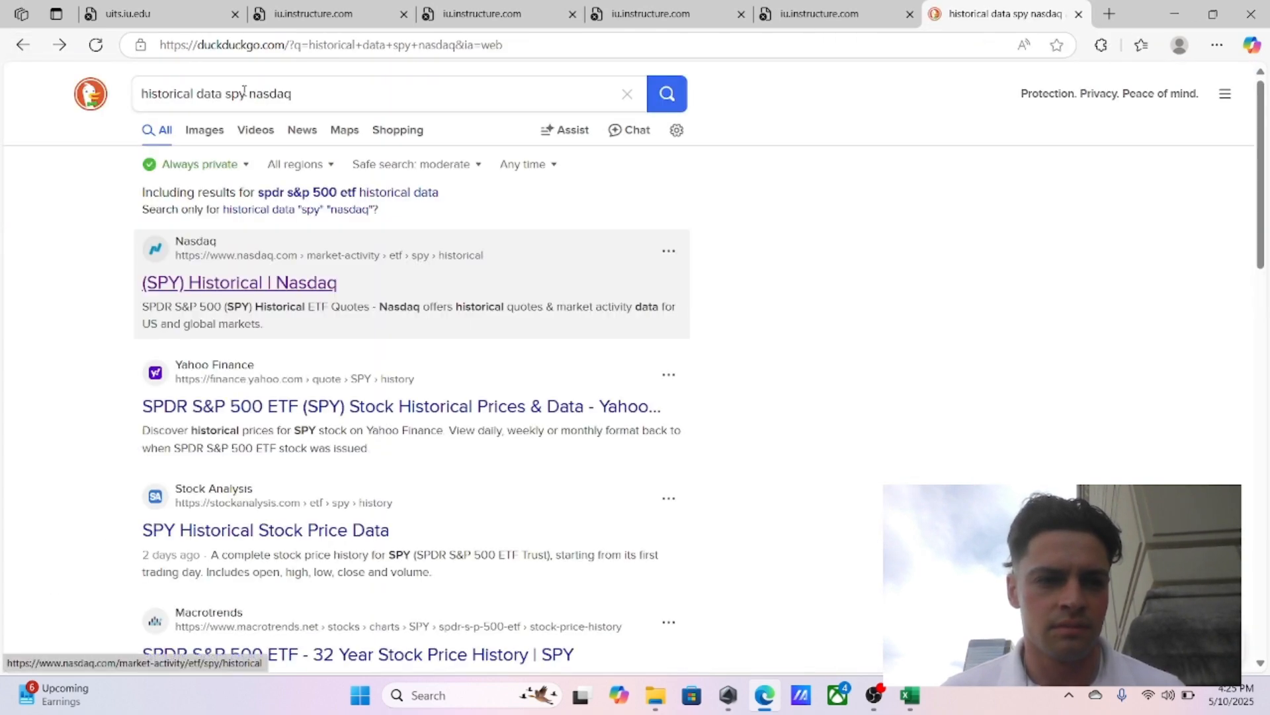
left_click(245, 93)
key("BackSpace")
key("BackSpace")
key("BackSpace")
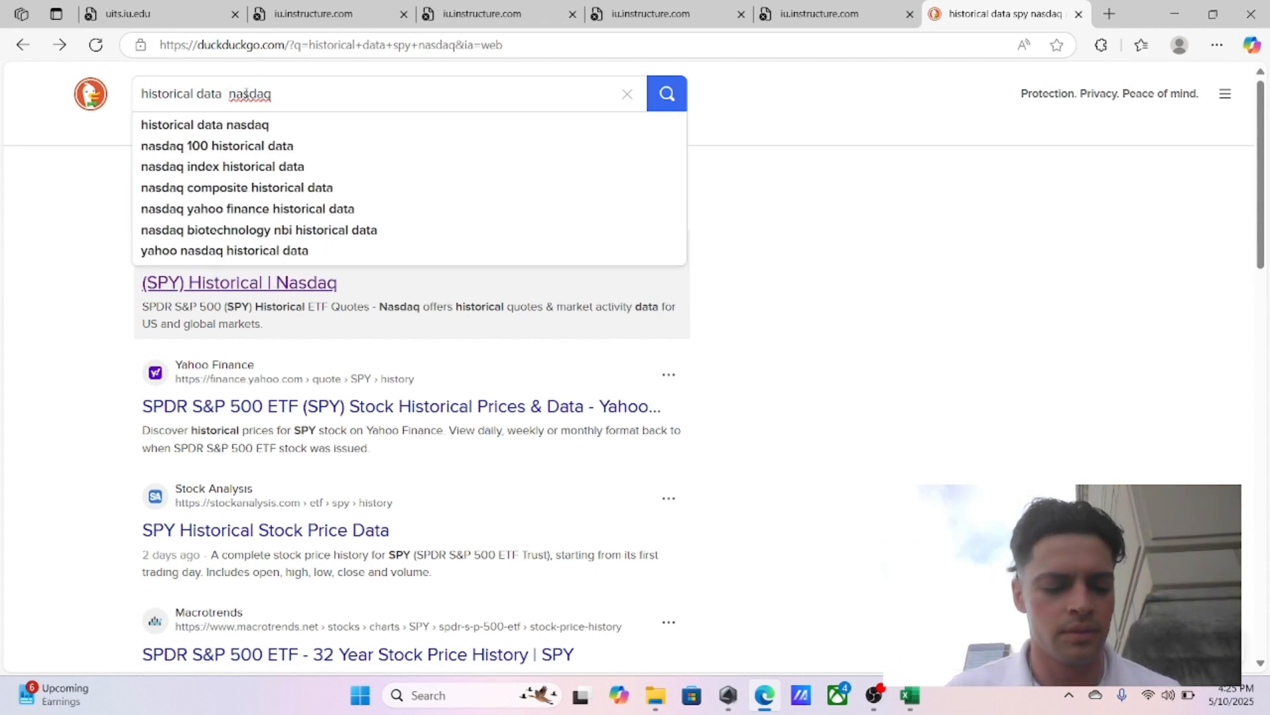
type("aapl")
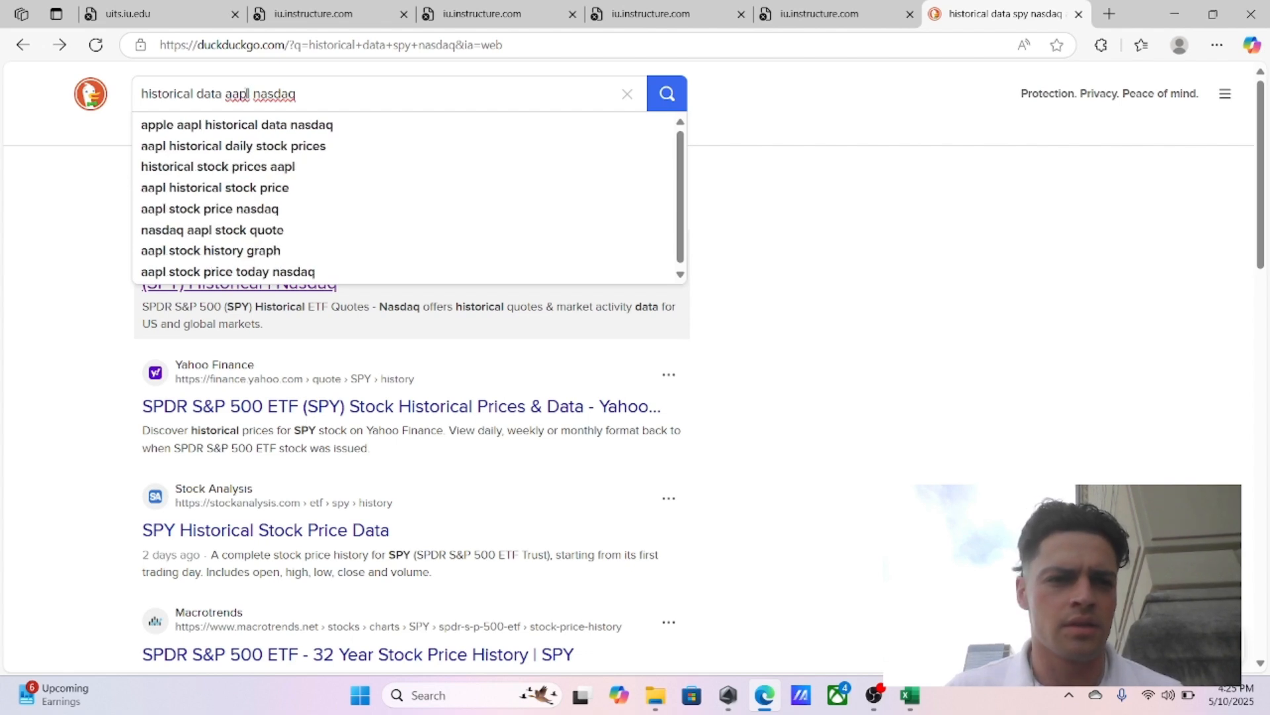
key("Return")
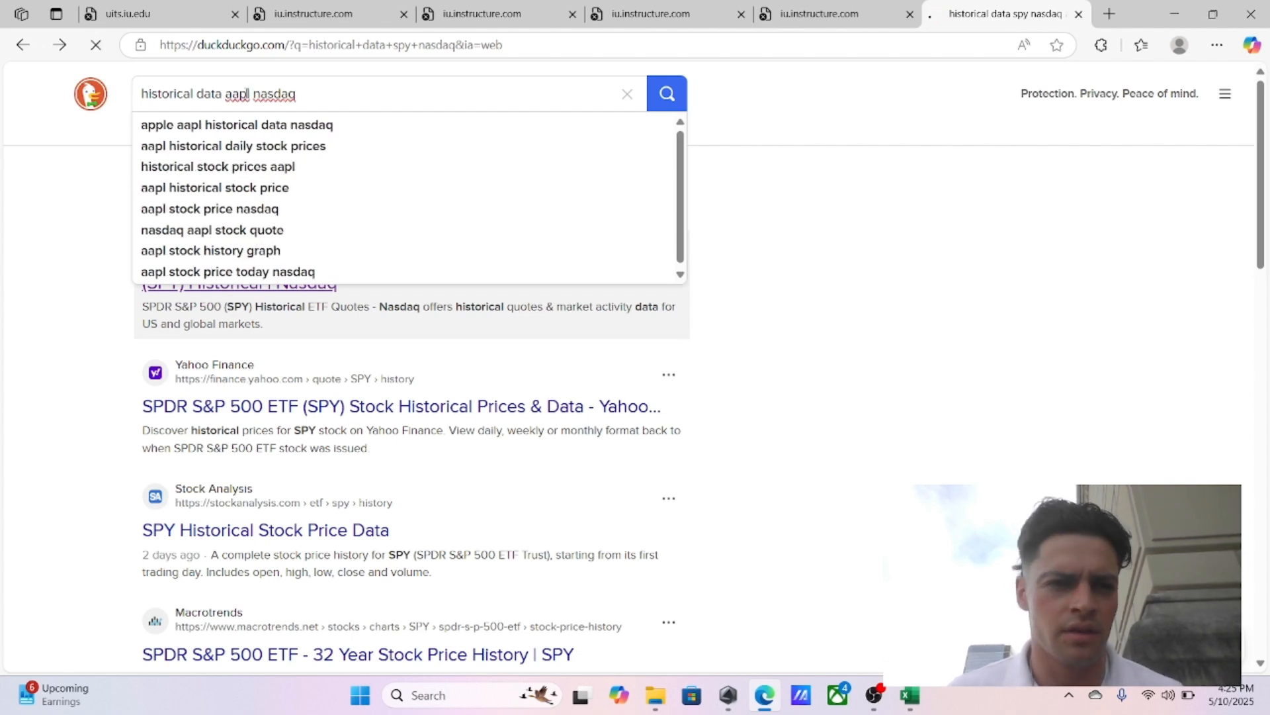
Step: Open Nasdaq's Apple (AAPL) Historical Data page and download the historical data for the MAX period
left_click(334, 284)
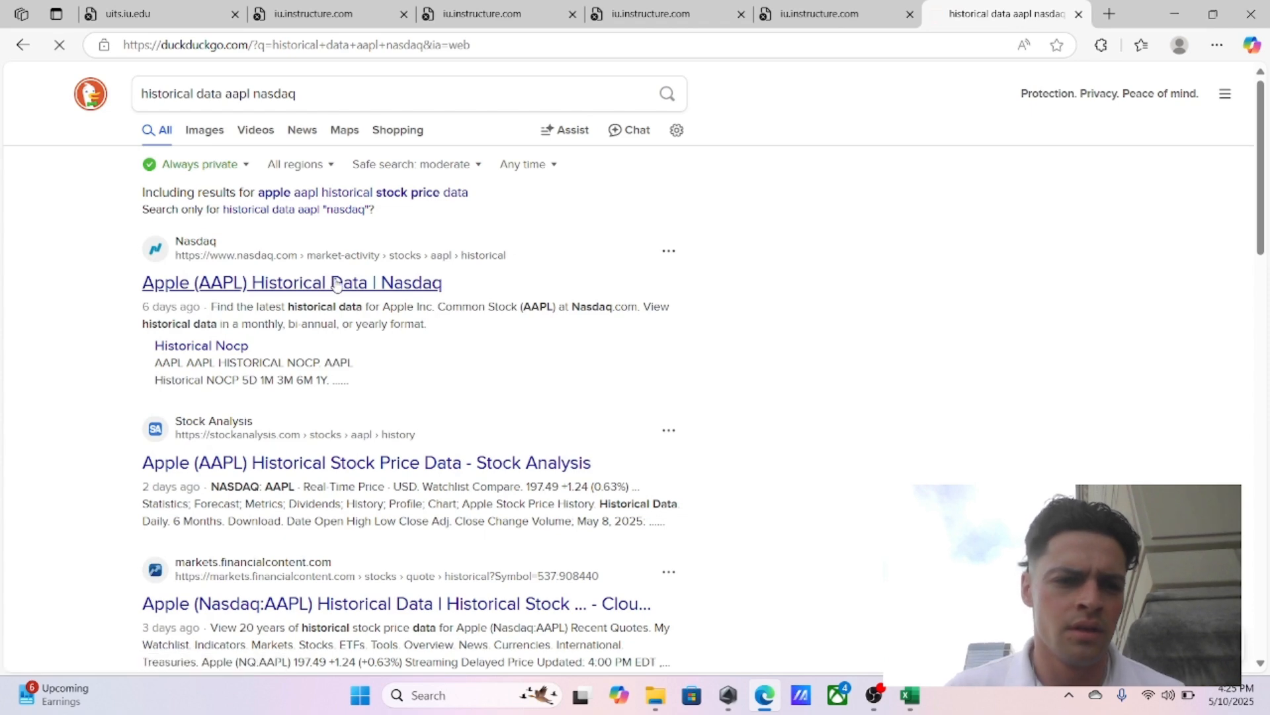
scroll(530, 395, "down", 1)
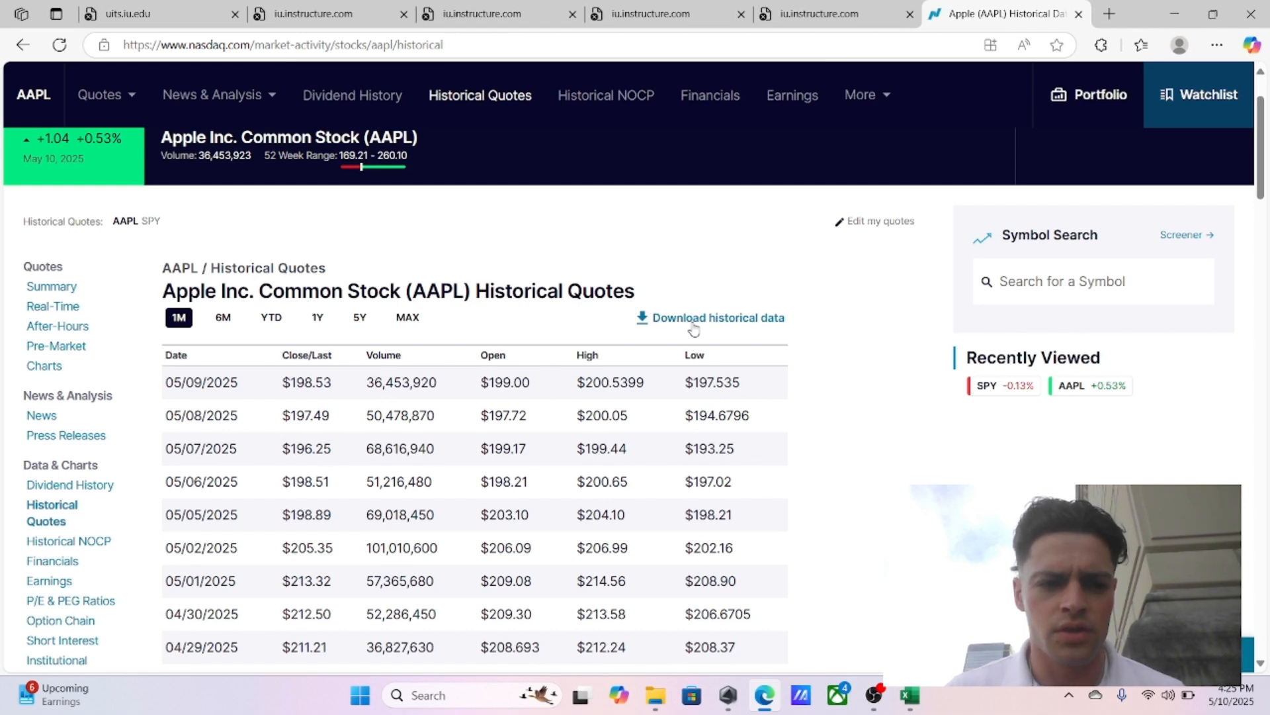
left_click(405, 320)
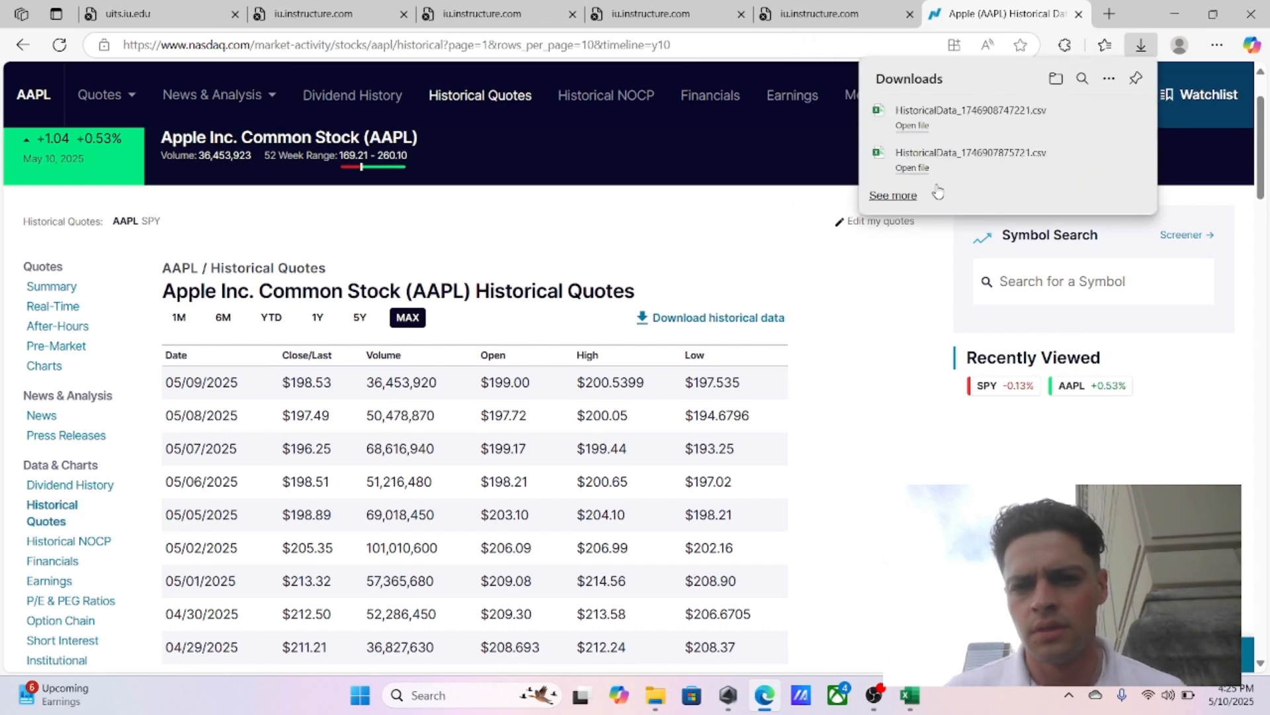
Step: Open the newer downloaded file HistoricalData_1746908747221.csv in Excel and delete its Volume column
left_click(988, 117)
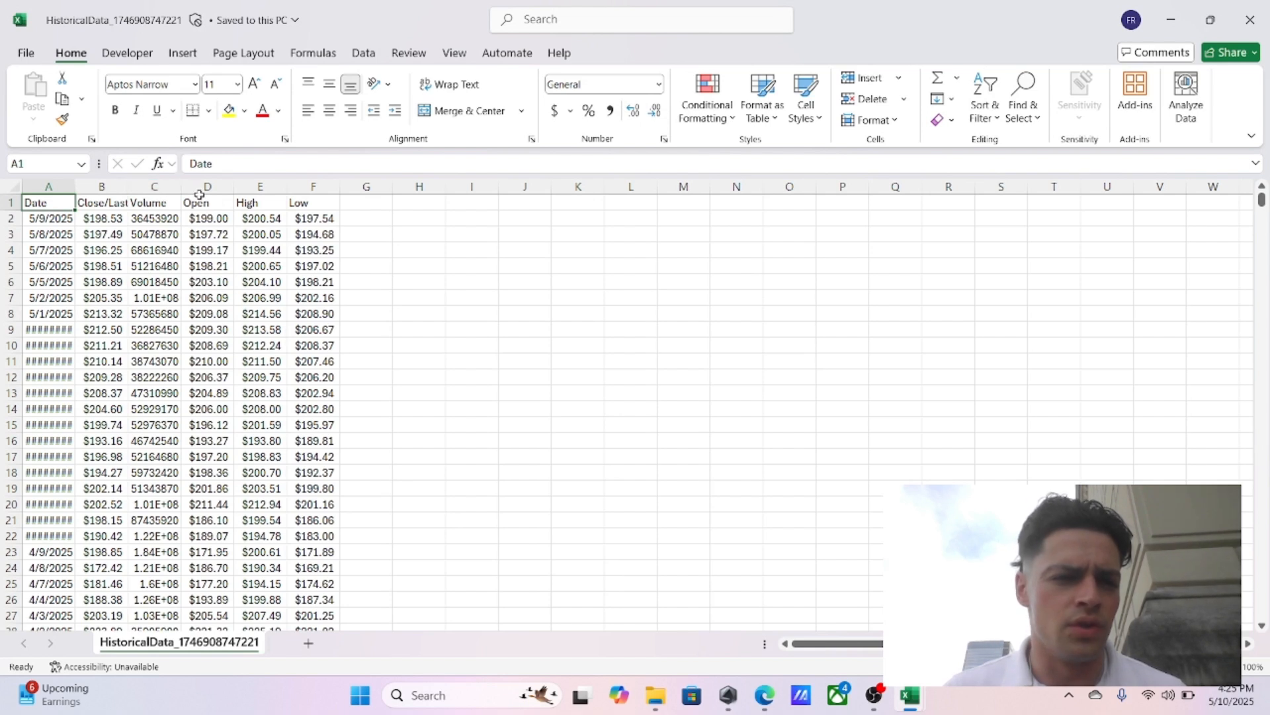
left_click(139, 189)
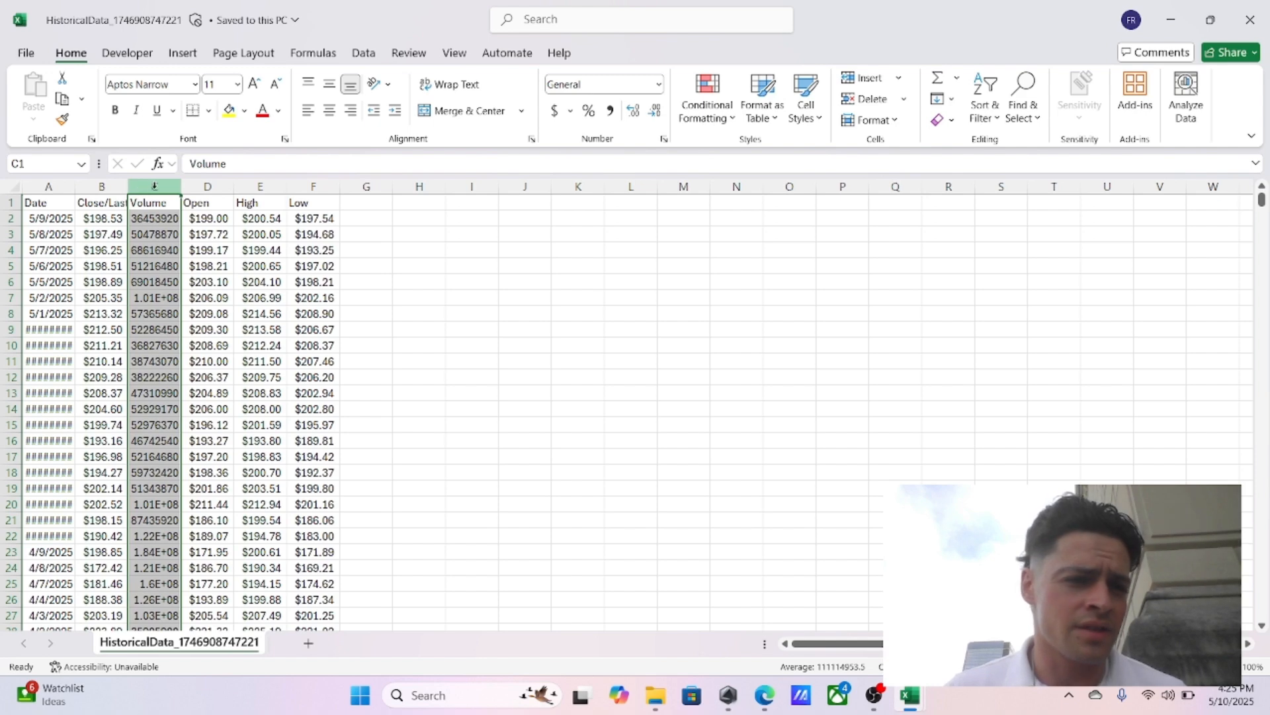
right_click(155, 186)
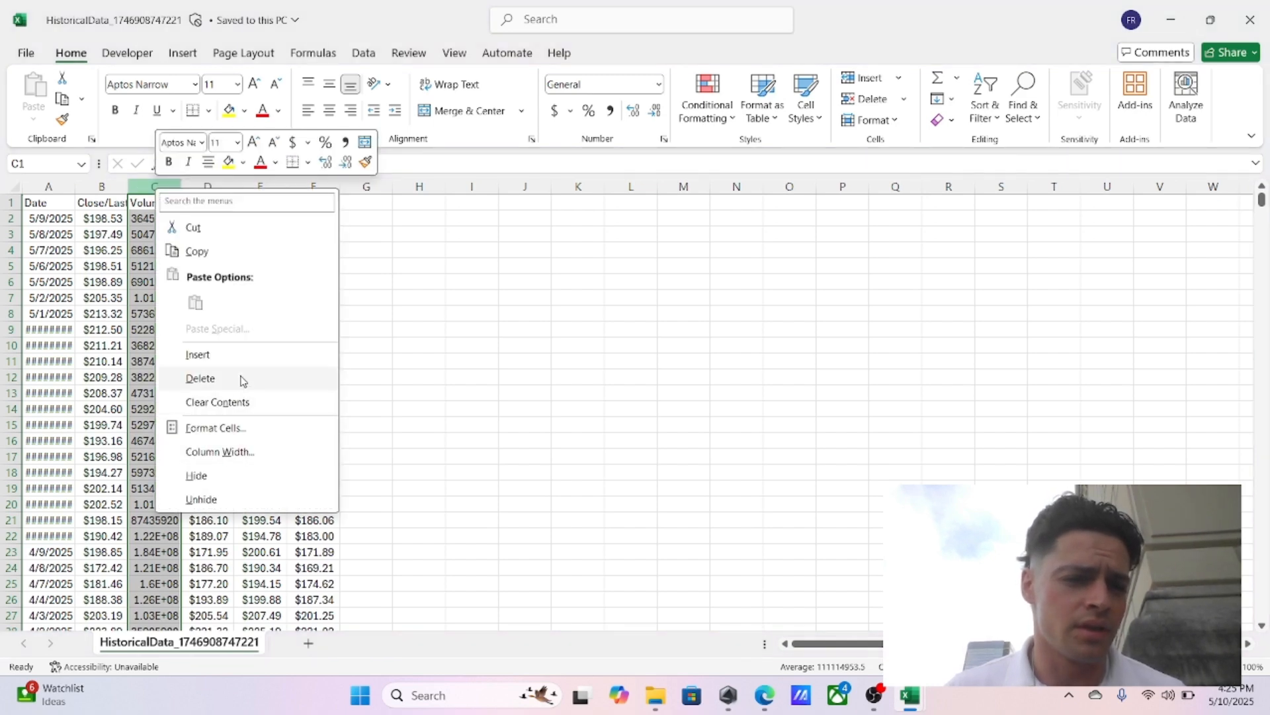
left_click(200, 378)
Step: Delete the High and Low columns, leaving only Date, Close/Last and Open
left_click(209, 186)
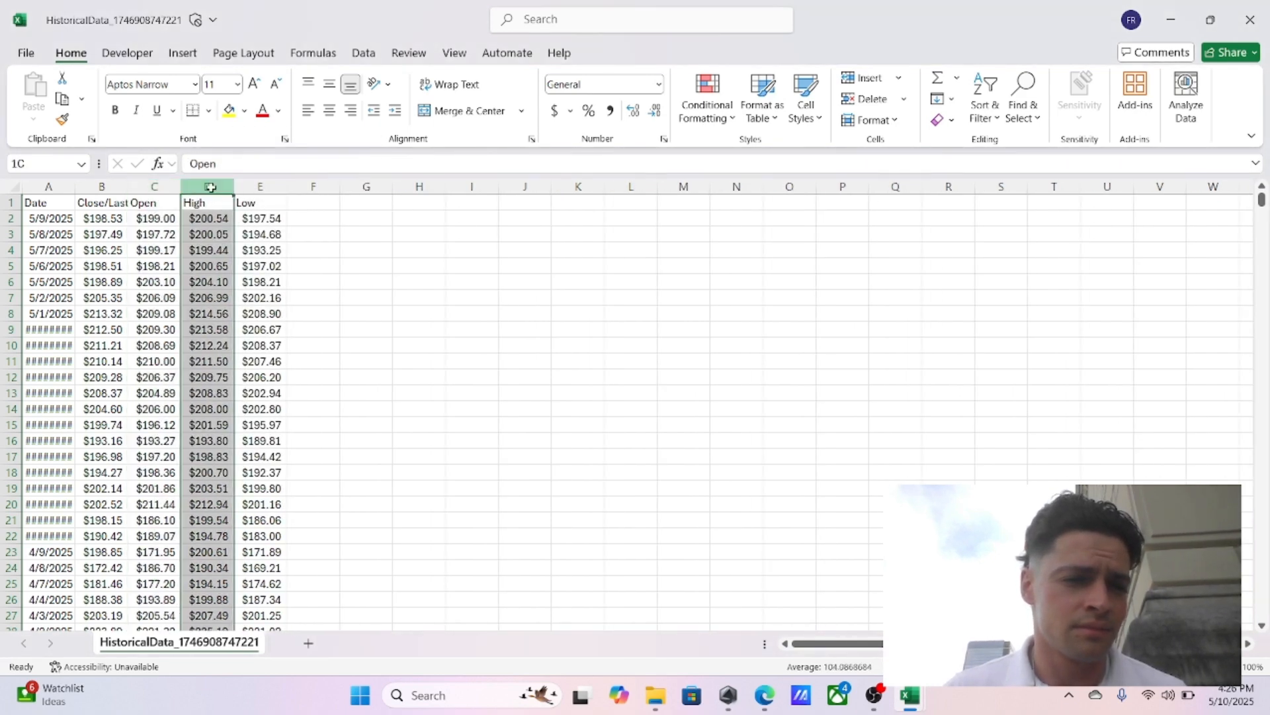
right_click(210, 188)
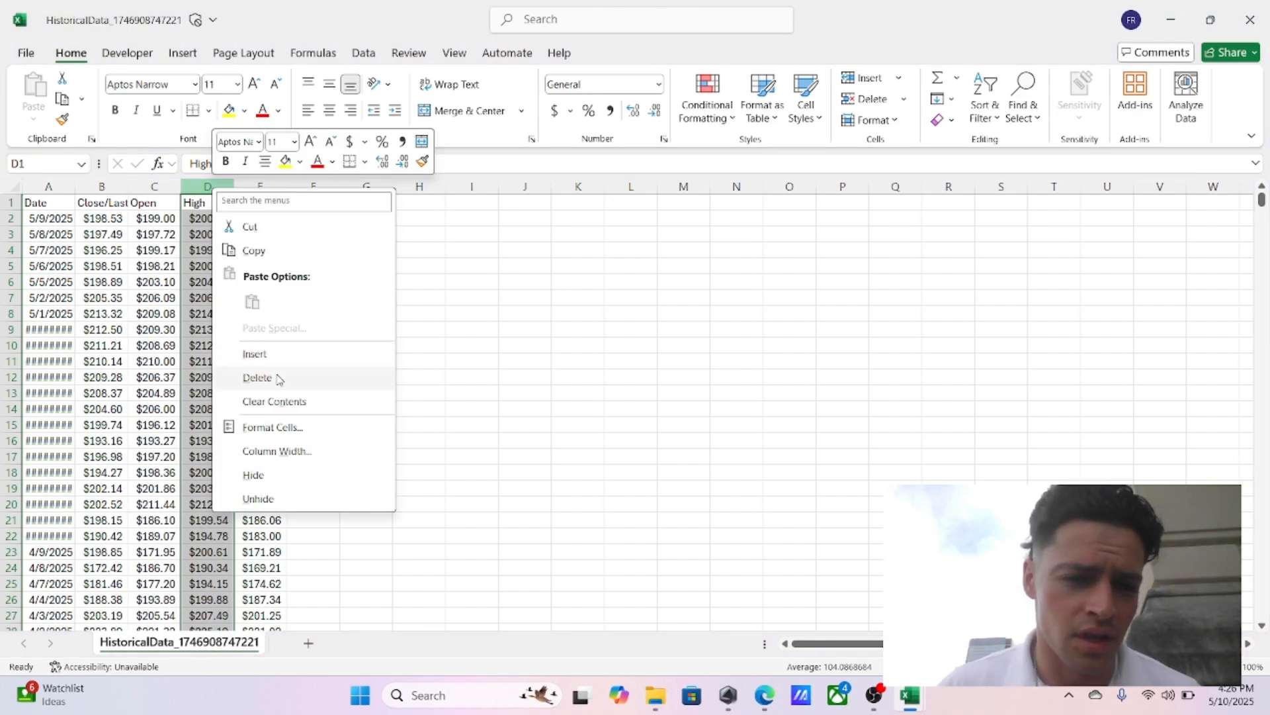
left_click(277, 379)
right_click(205, 185)
left_click(272, 378)
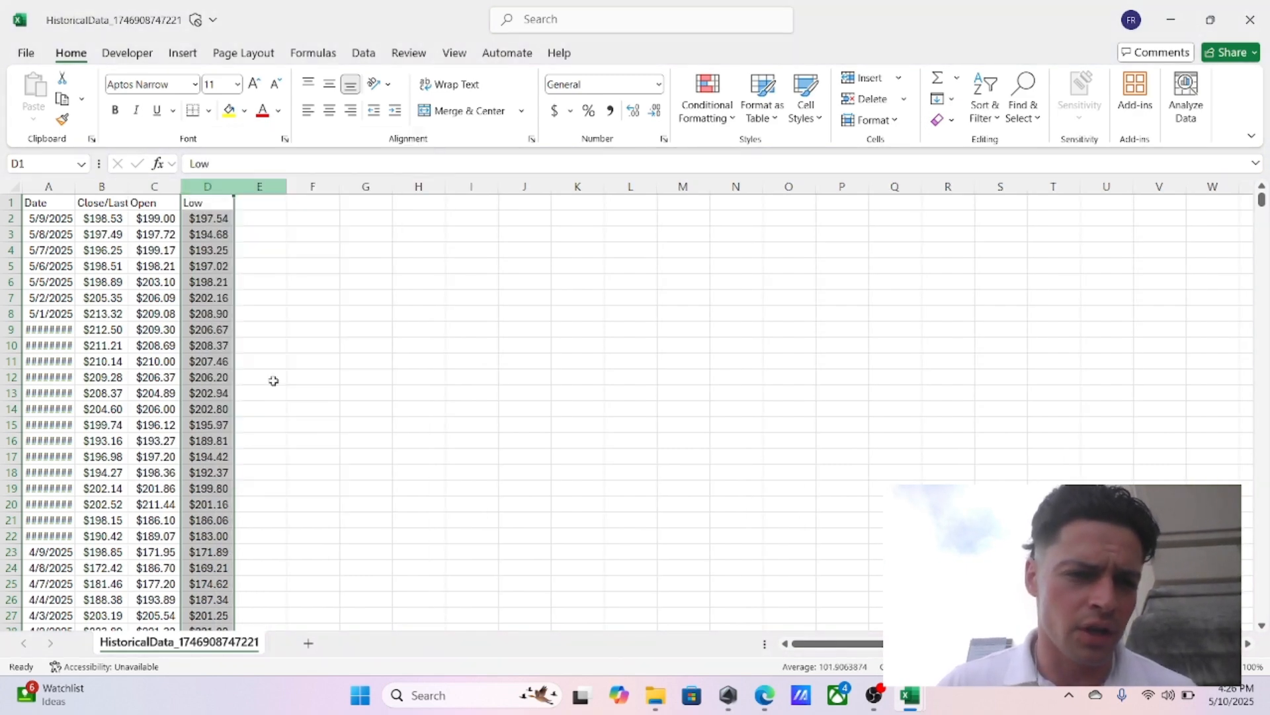
left_click(247, 264)
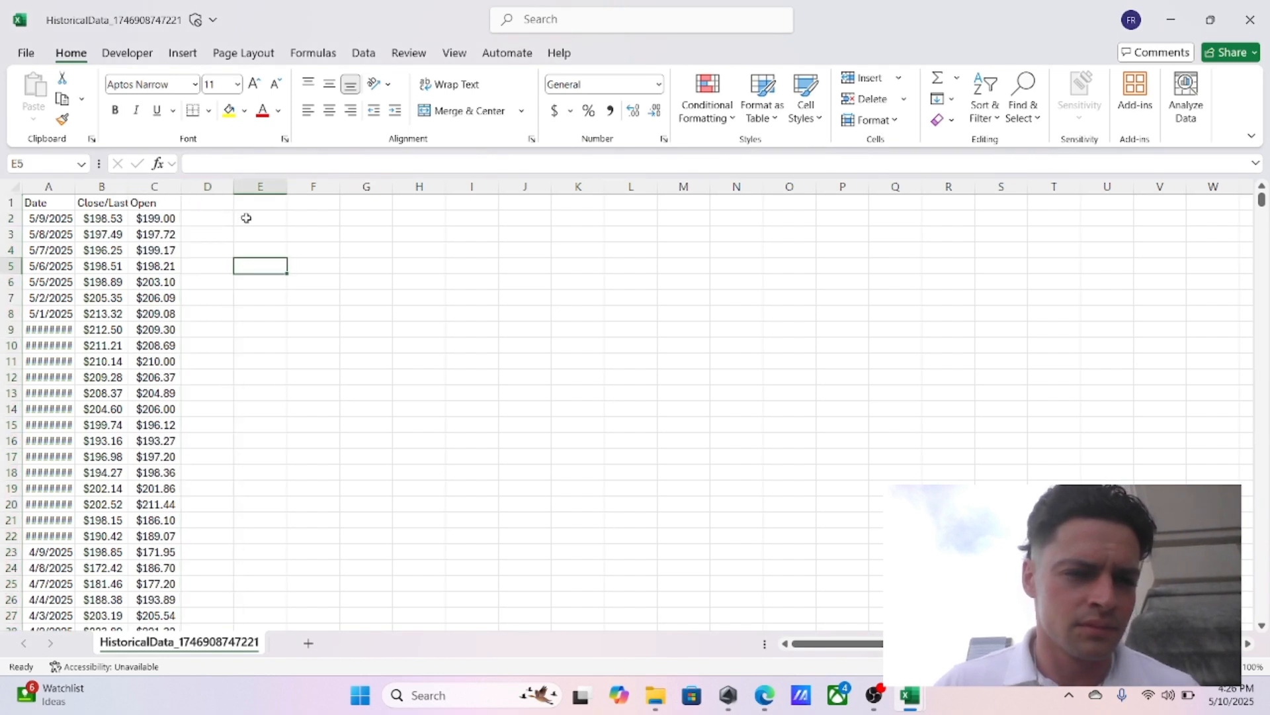
Step: Enter the header "Returns" in cell D1, beside the Open column
left_click(204, 199)
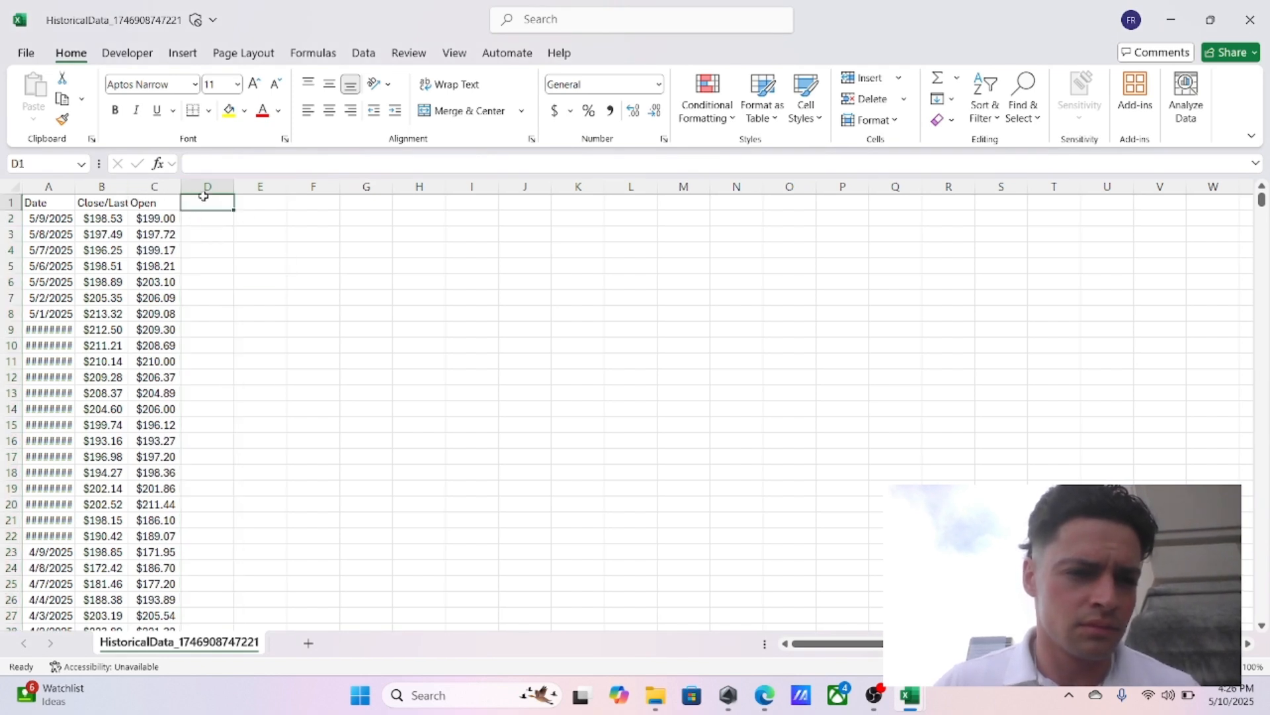
type("Return")
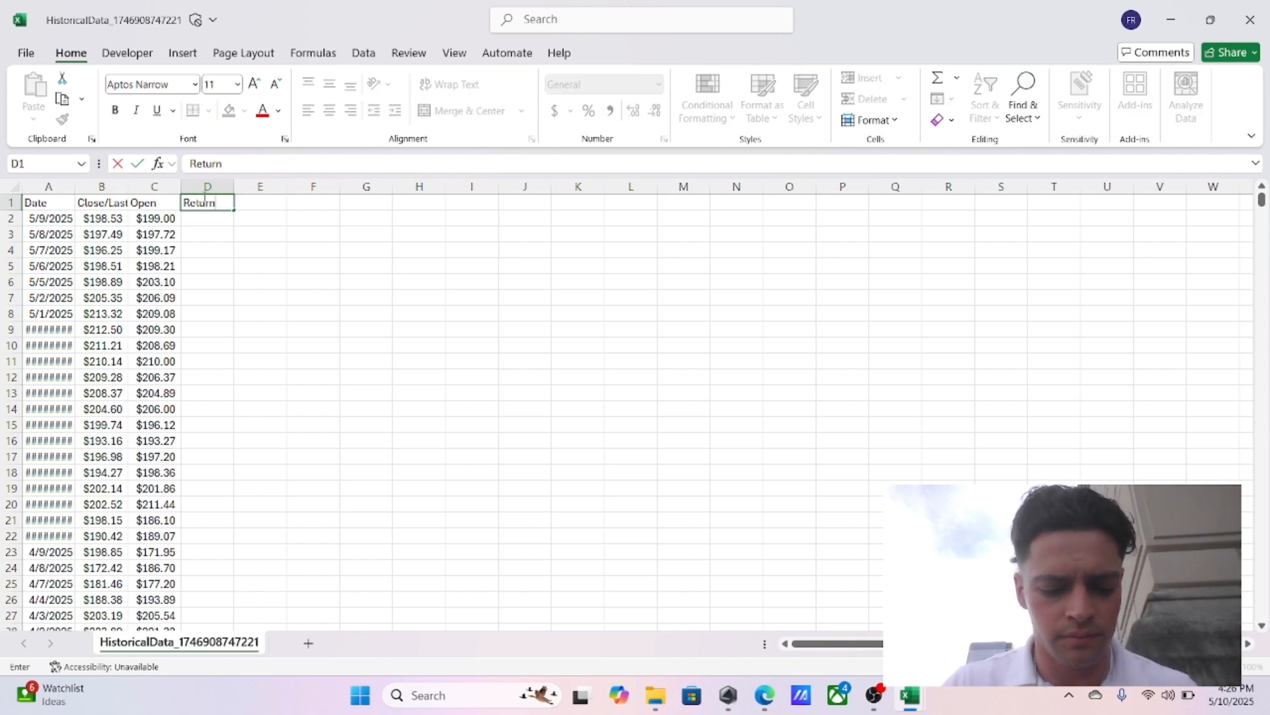
type("s")
key("Return")
Step: Enter the formula =(B2-C2)/C2 in D2 to calculate the daily return
type("=(")
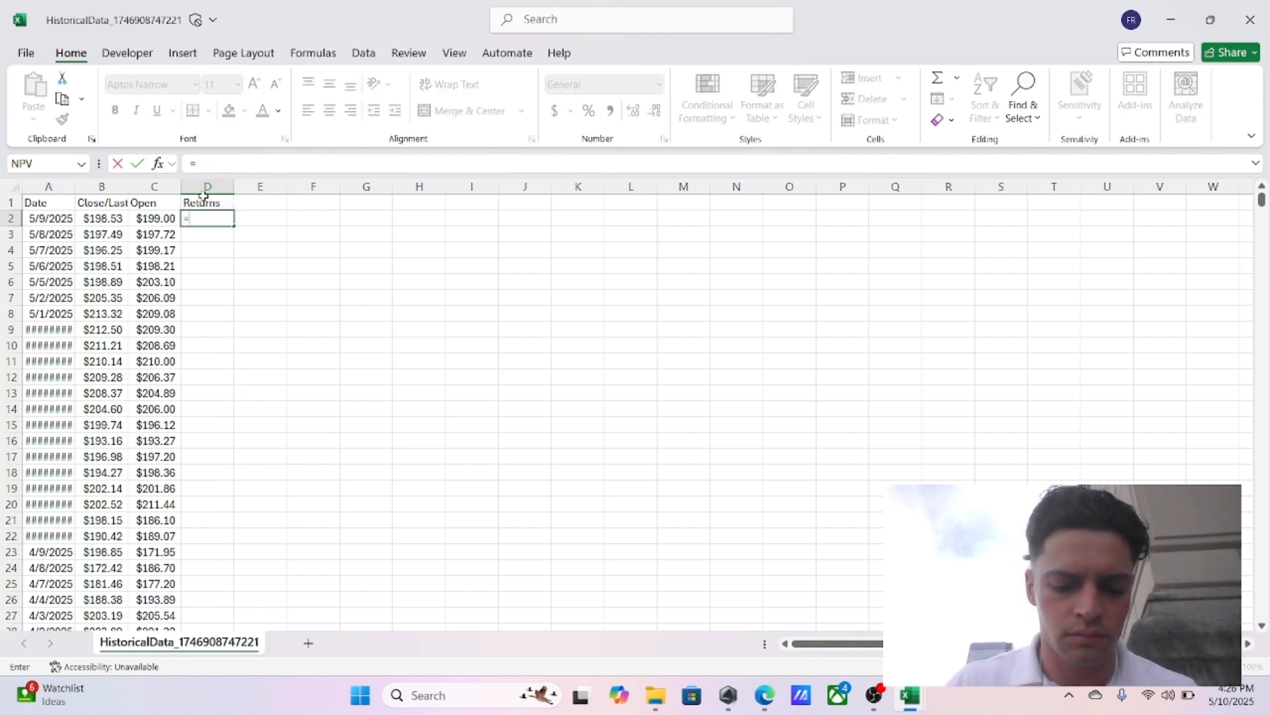
key("Left")
key("Left")
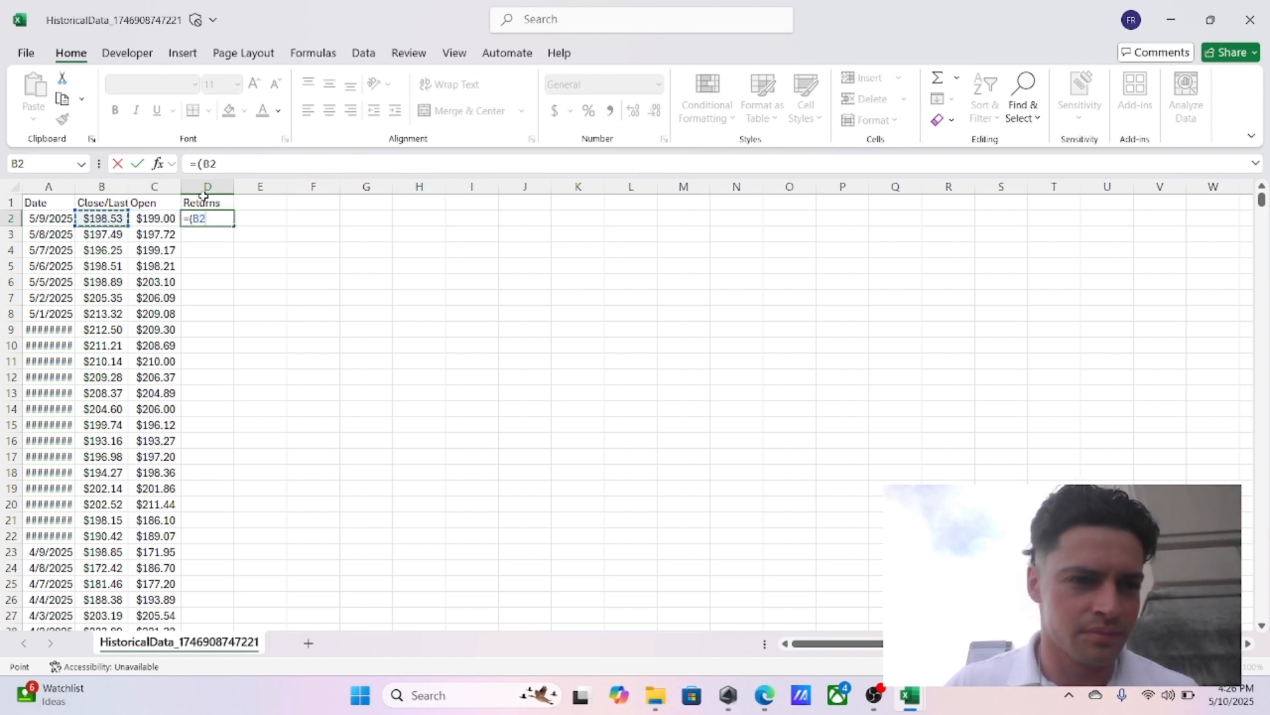
type("-")
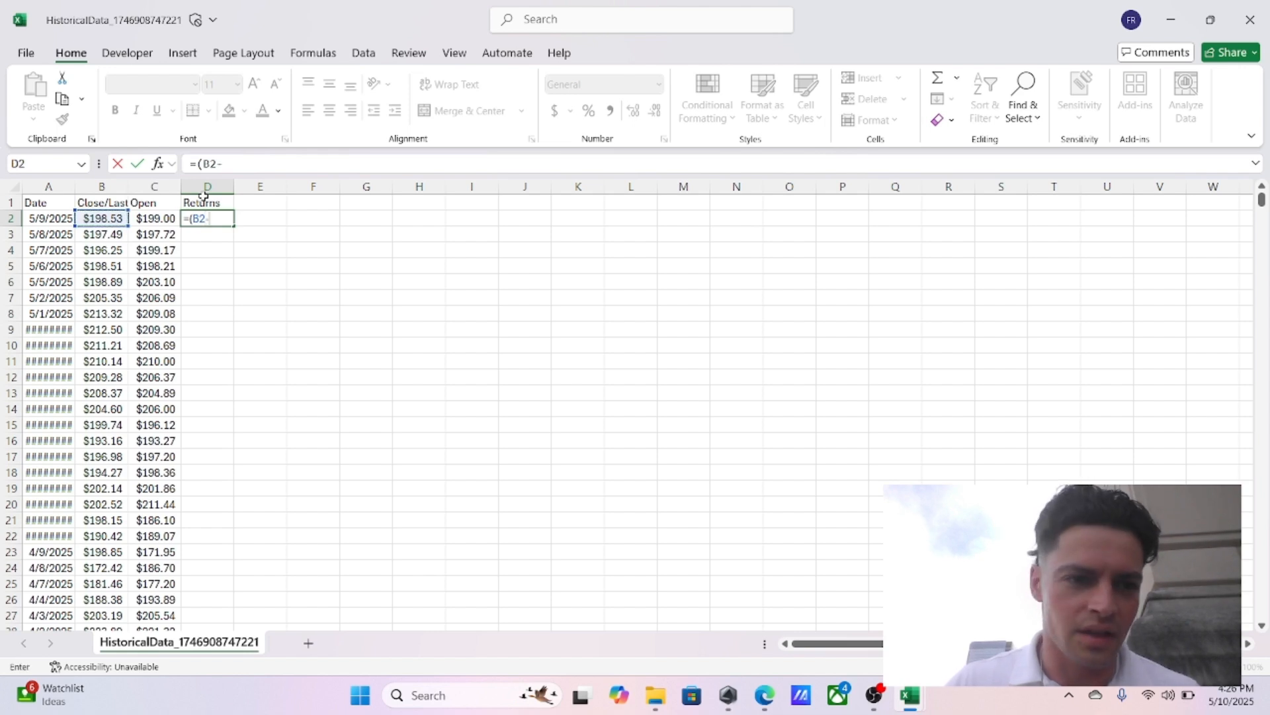
key("Left")
type(")/C2")
key("Return")
key("Up")
key("ctrl+c")
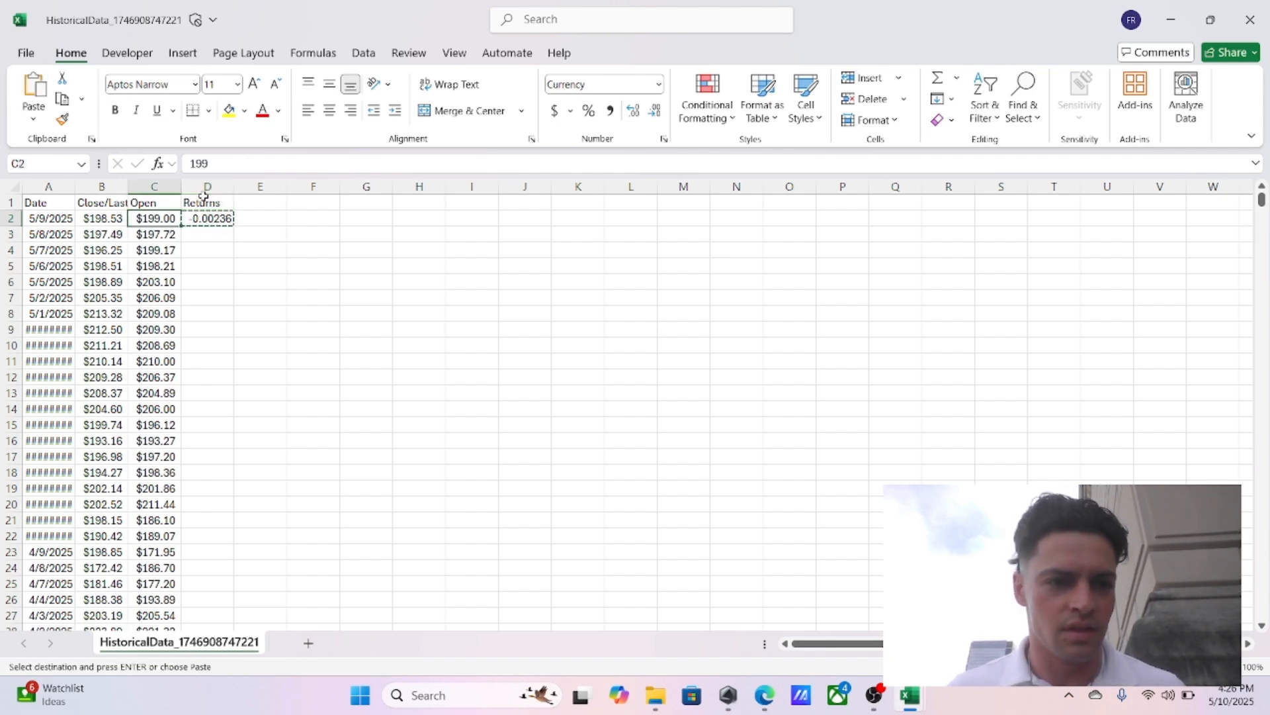
key("Left")
key("ctrl+Down")
key("Right")
key("ctrl+shift+Up")
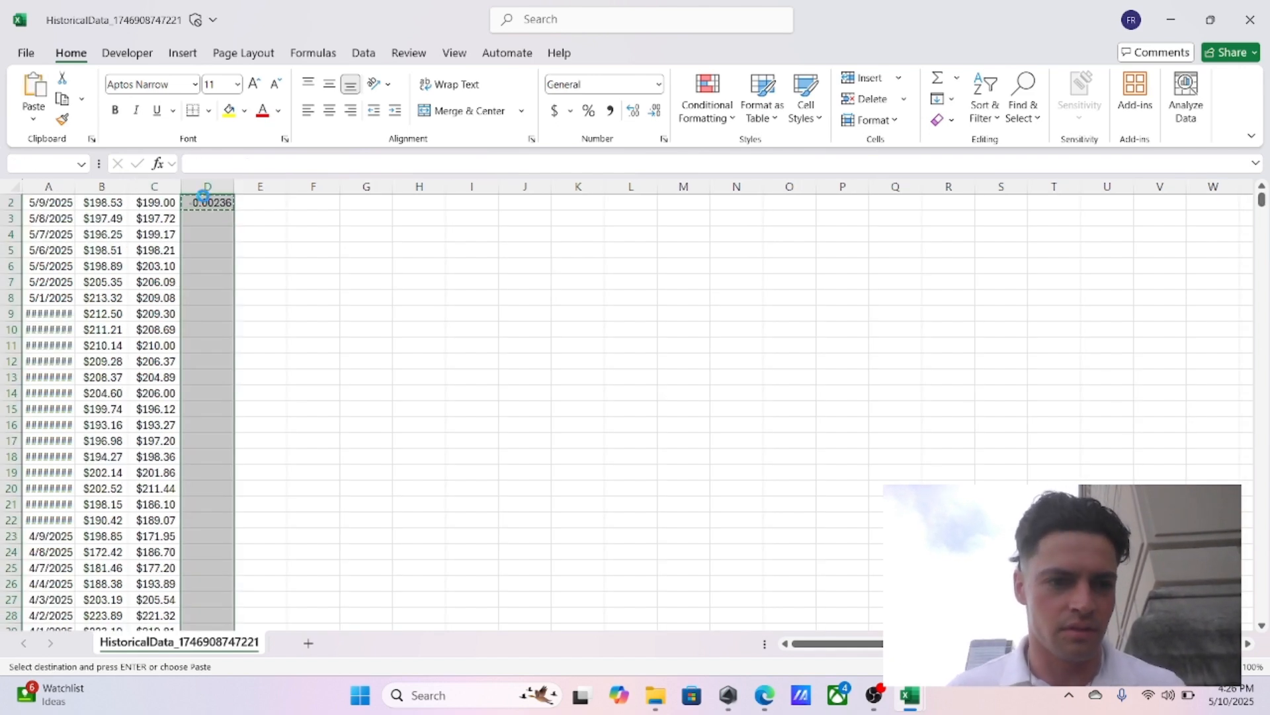
Step: Copy the return formula from D2 down the Returns column to the last data row, D2517
key("Up")
key("ctrl+Up")
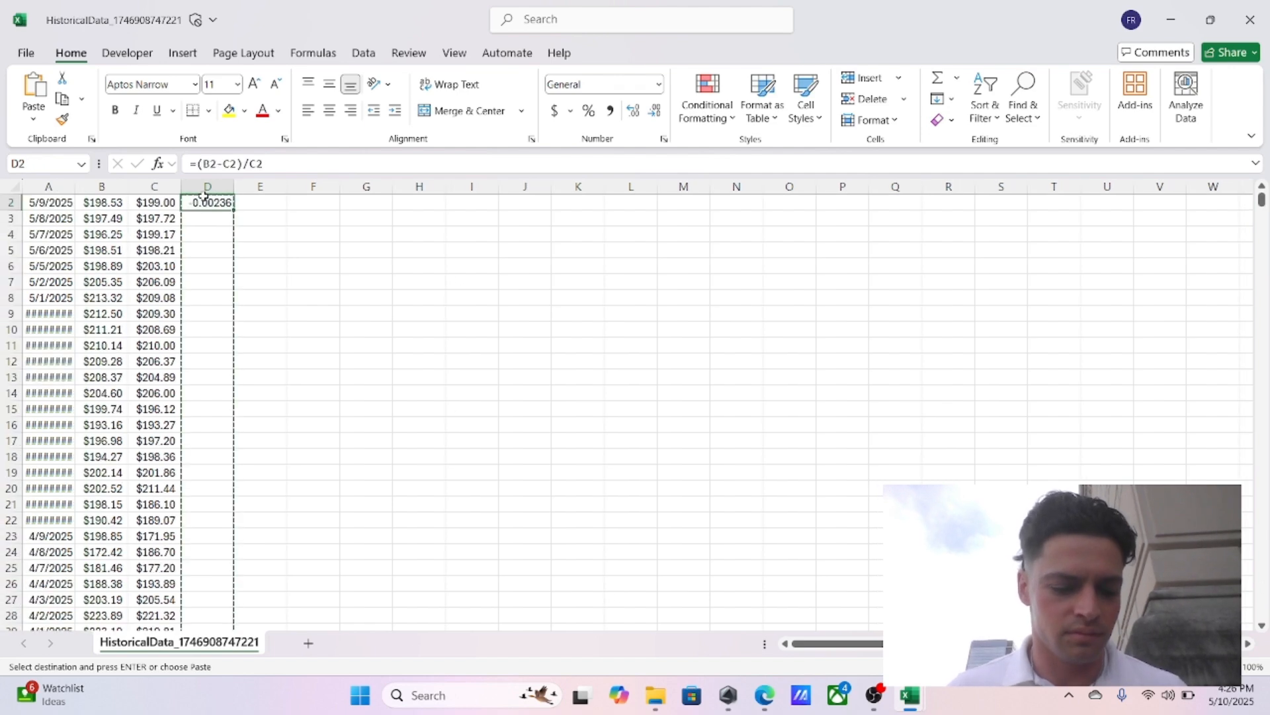
key("ctrl+v")
key("Up")
key("Down")
key("Left")
key("ctrl+Down")
key("Right")
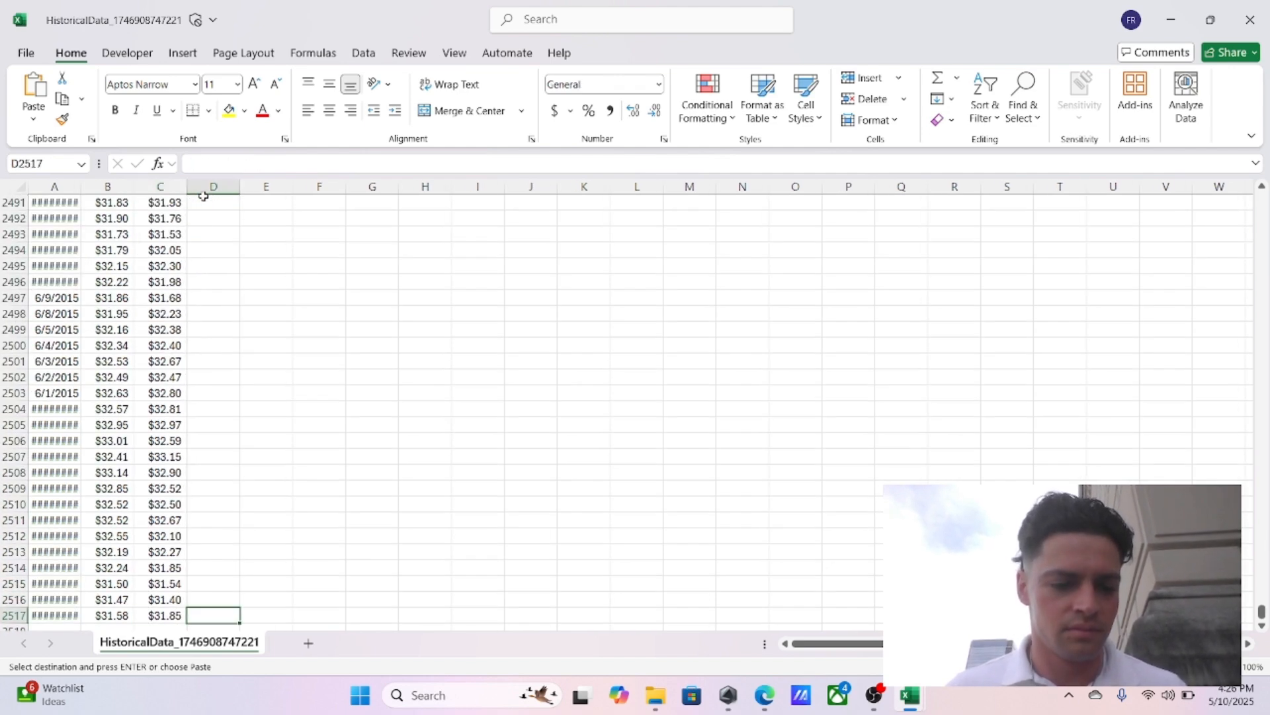
key("ctrl+shift+Up")
key("ctrl+v")
key("ctrl")
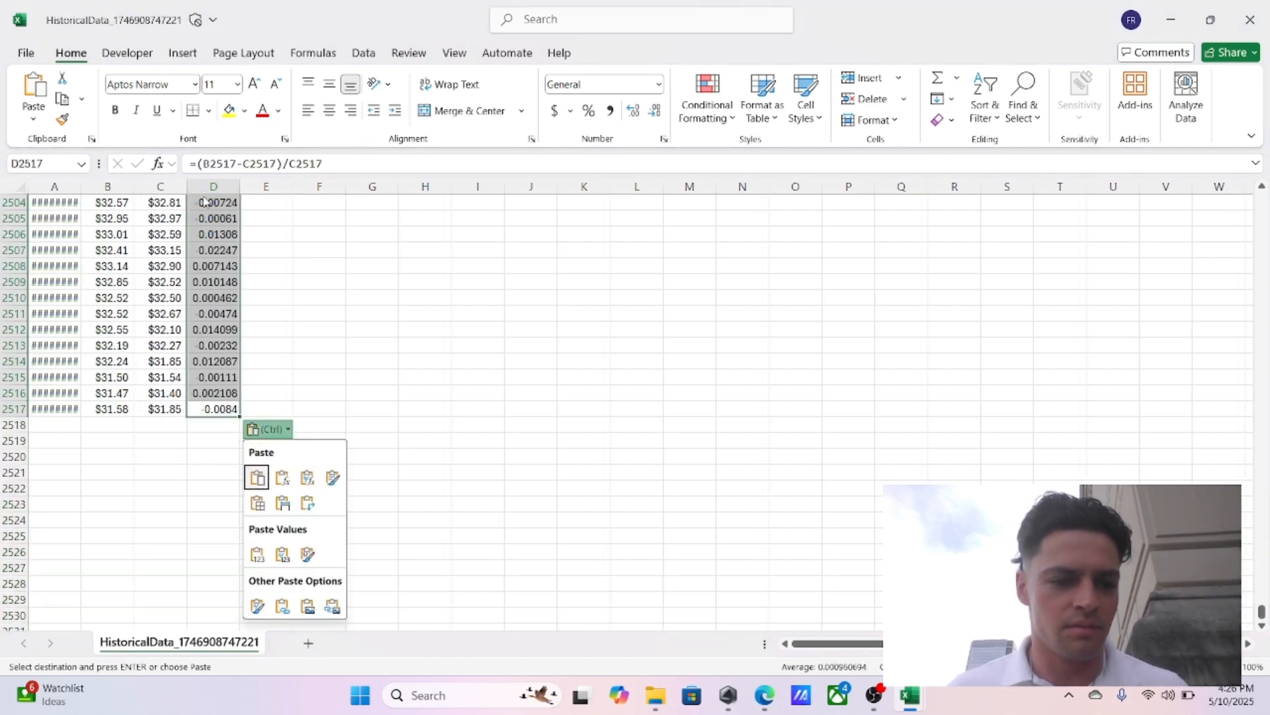
key("Up")
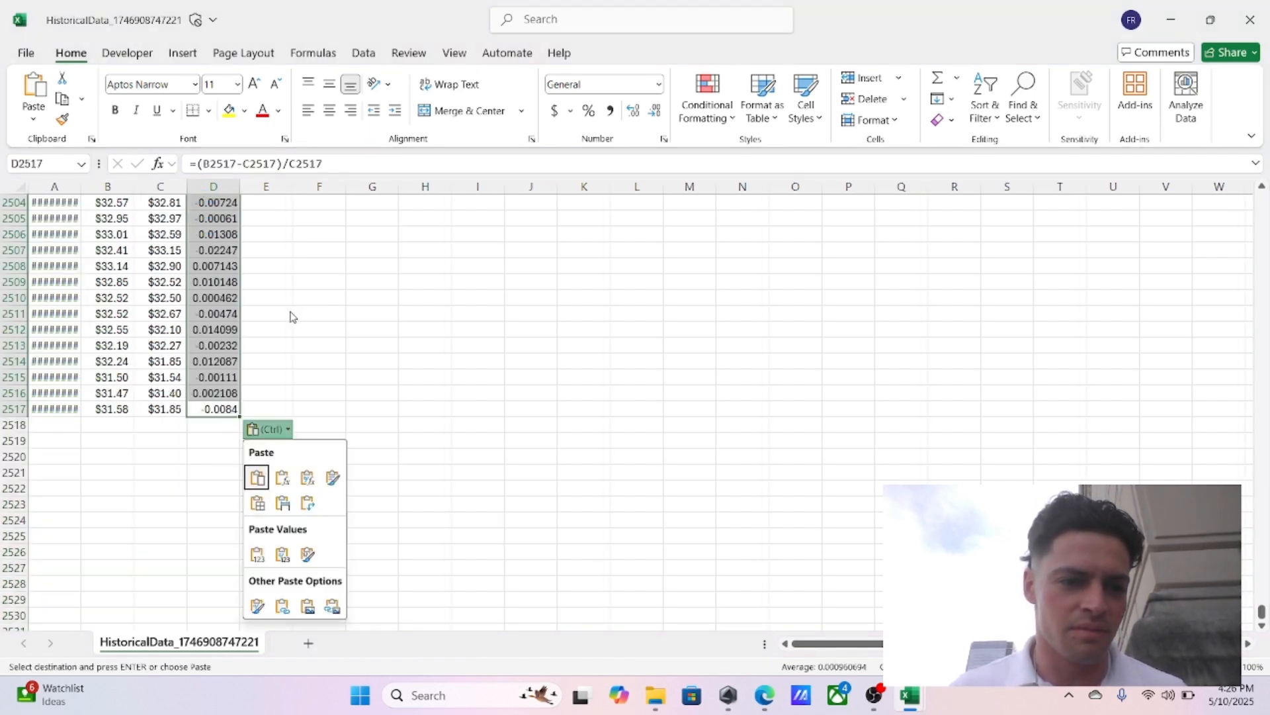
key("Escape")
Step: Format all the returns in D2:D2517 as Percentage
left_click(222, 375)
key("ctrl+Up")
key("Down")
key("Right")
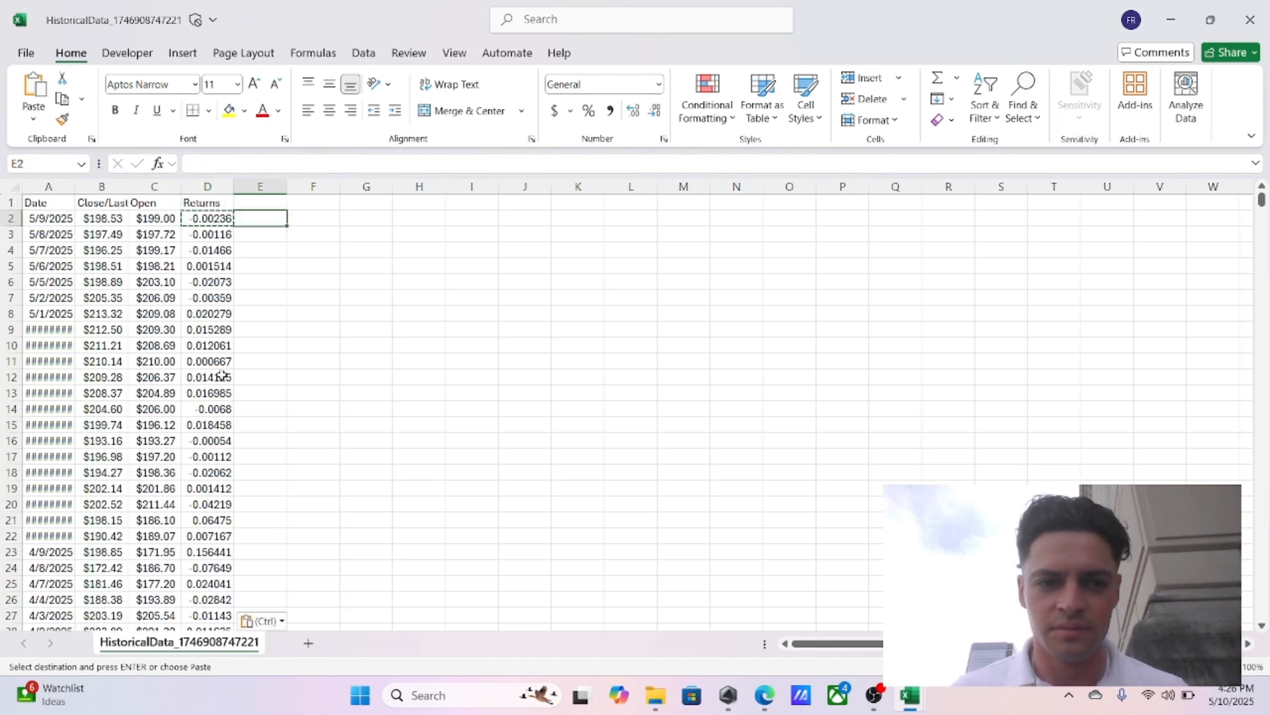
left_click(217, 220)
key("ctrl+shift+Down")
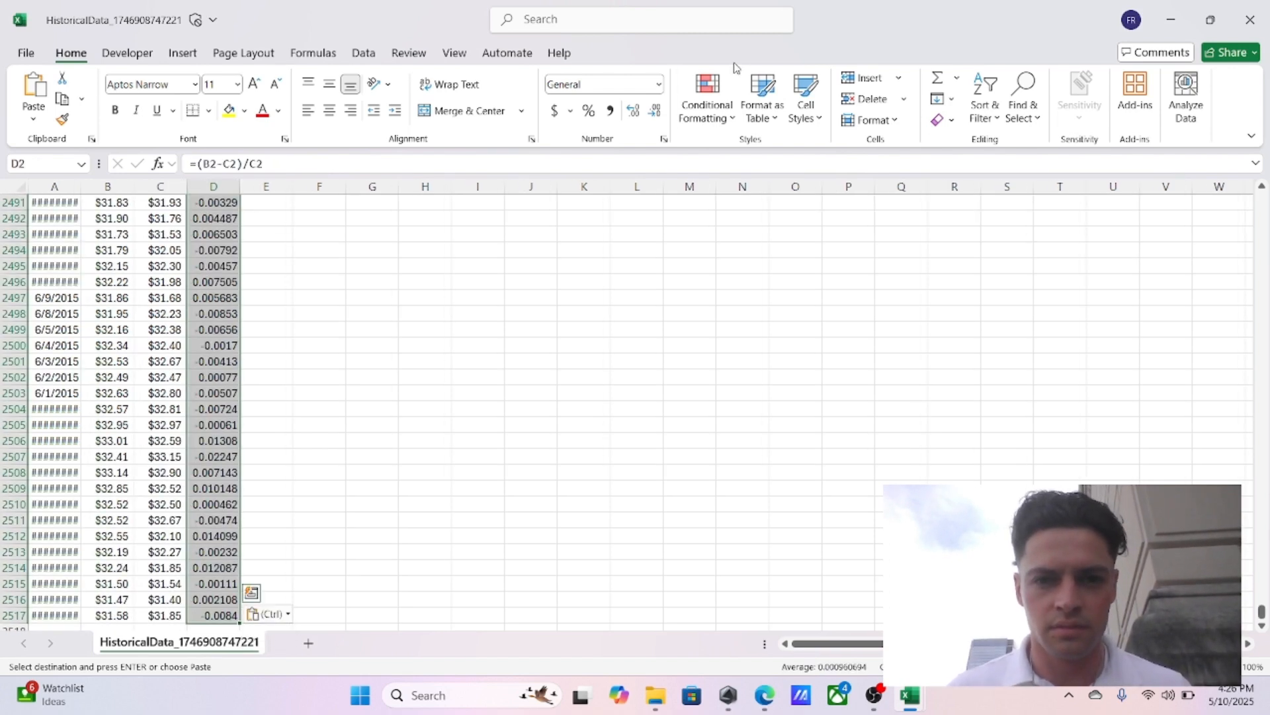
left_click(658, 84)
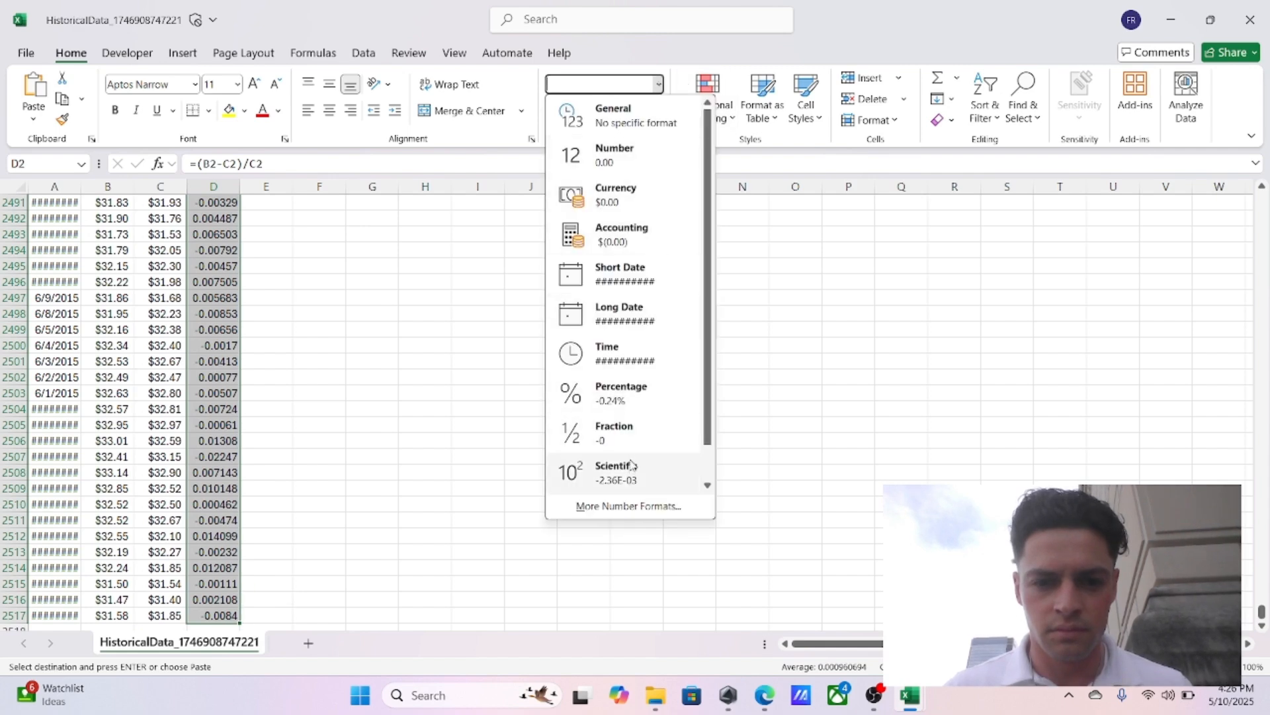
left_click(645, 390)
left_click(302, 264)
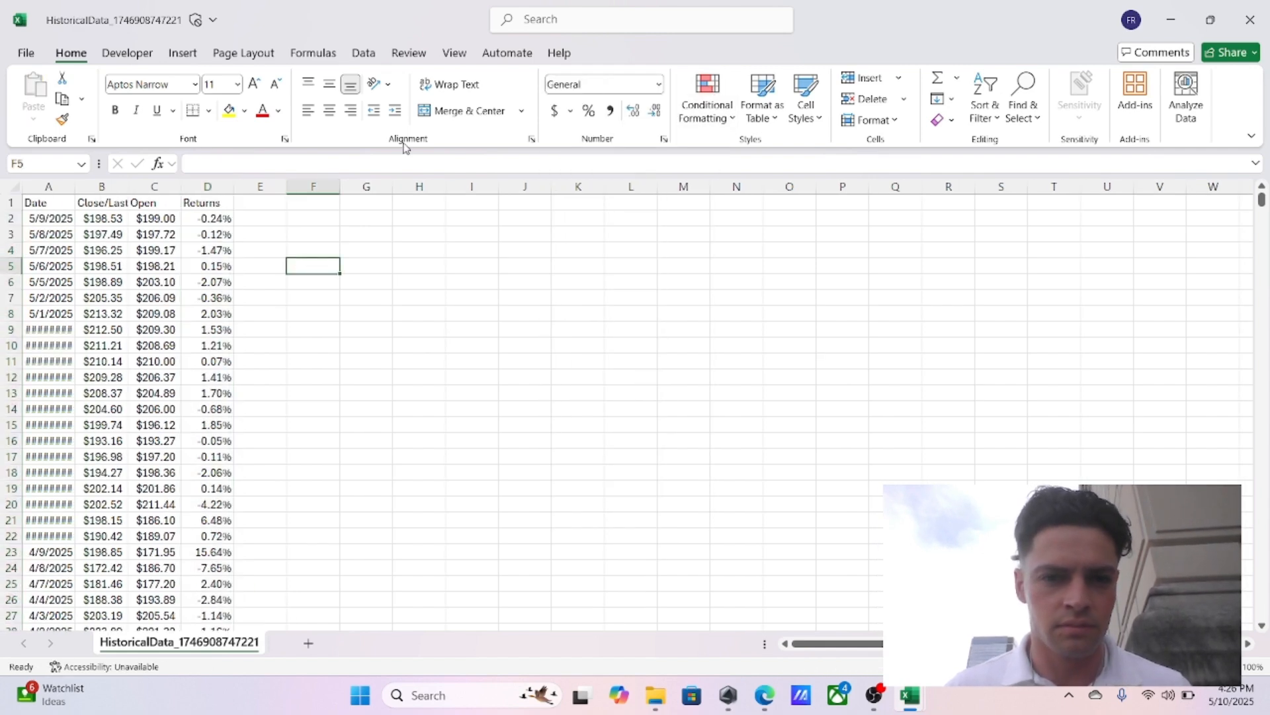
Step: Open the Descriptive Statistics analysis tool and clear its input range
left_click(364, 53)
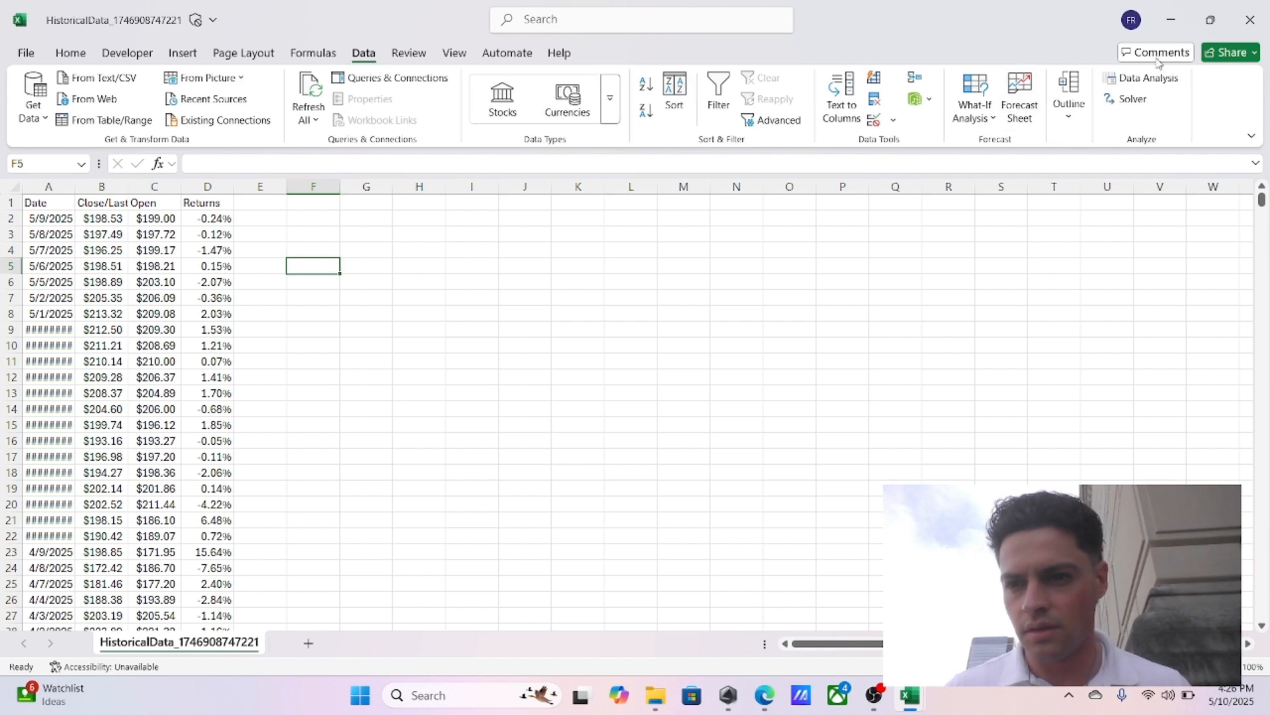
left_click(1158, 85)
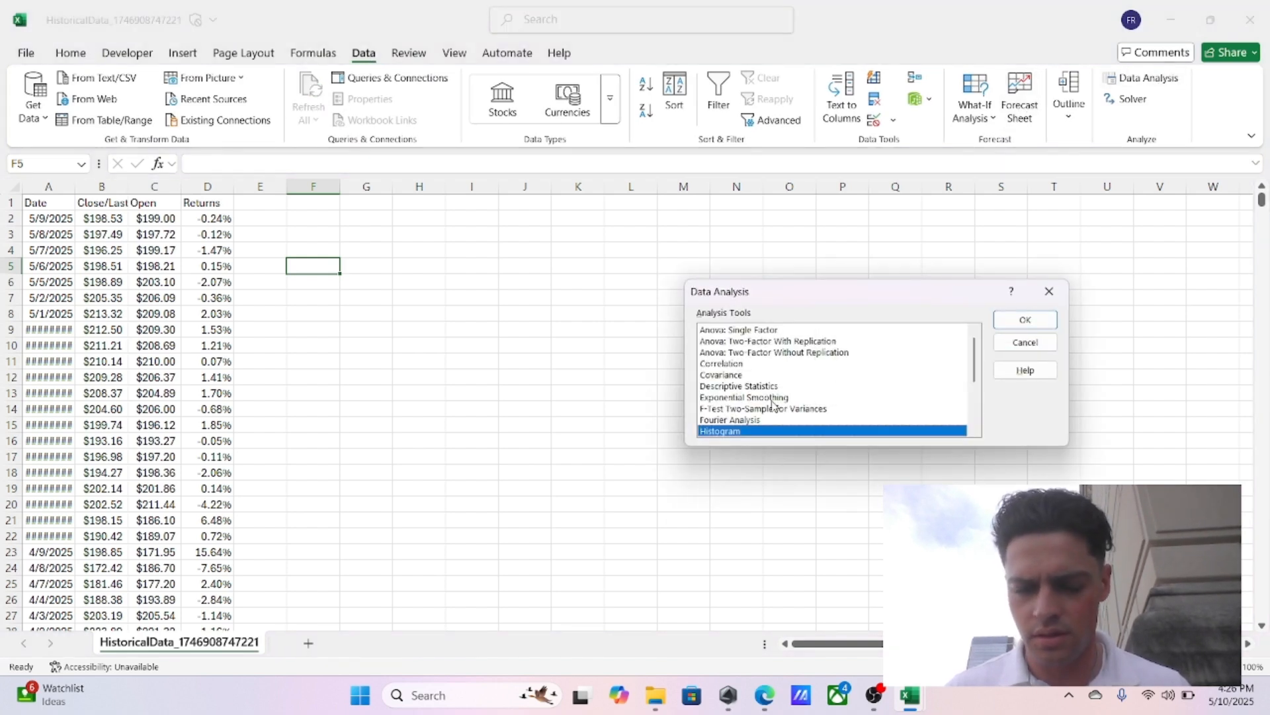
left_click(741, 386)
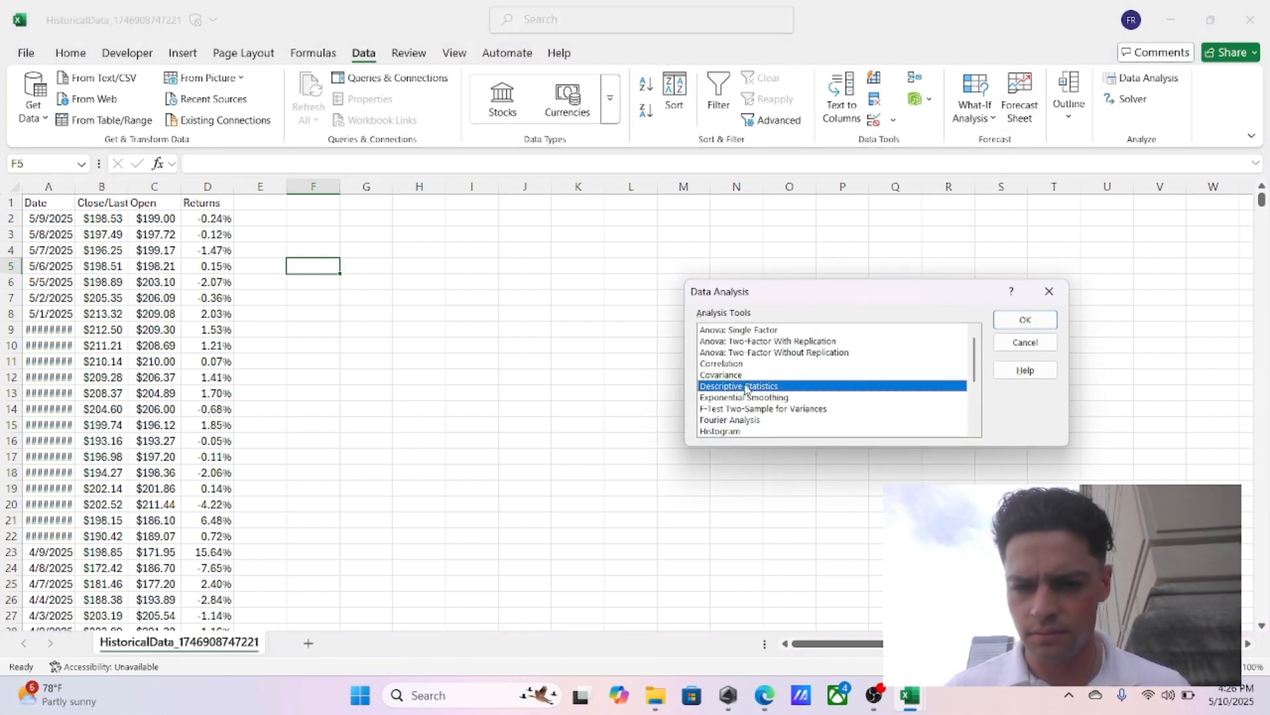
left_click(1053, 323)
left_click(922, 260)
key("ctrl+shift+Left")
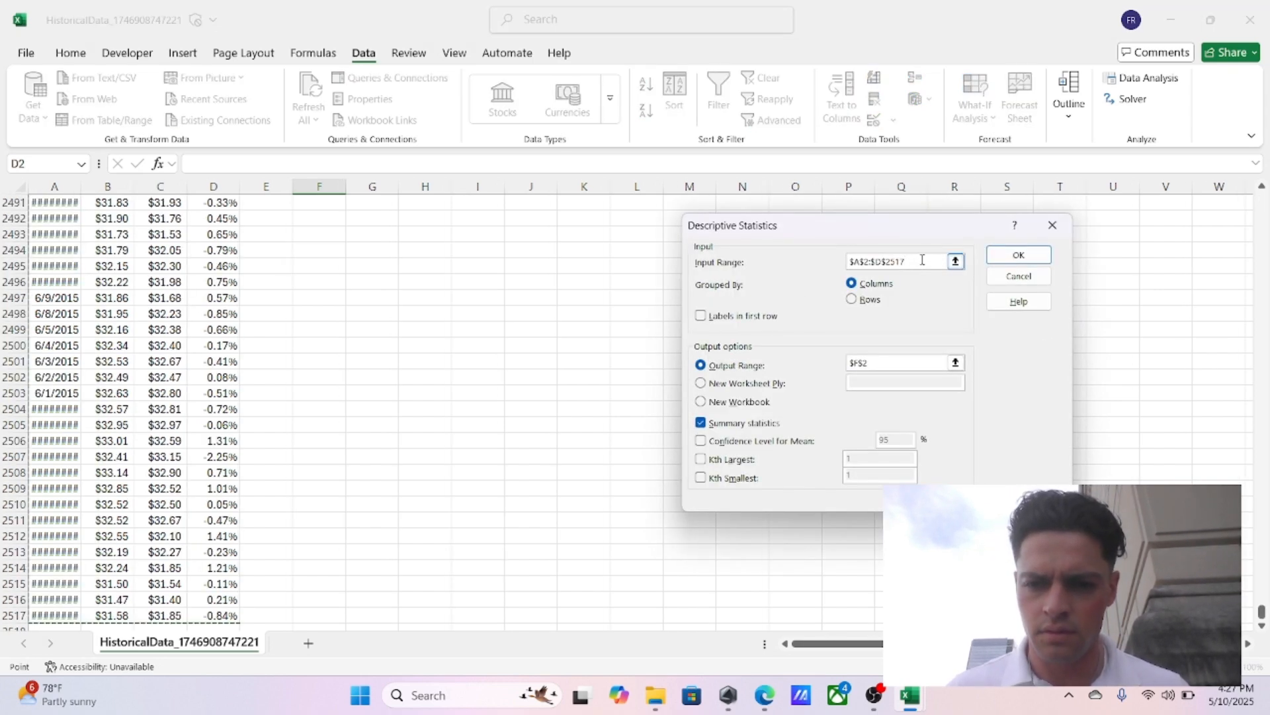
key("ctrl+a")
key("BackSpace")
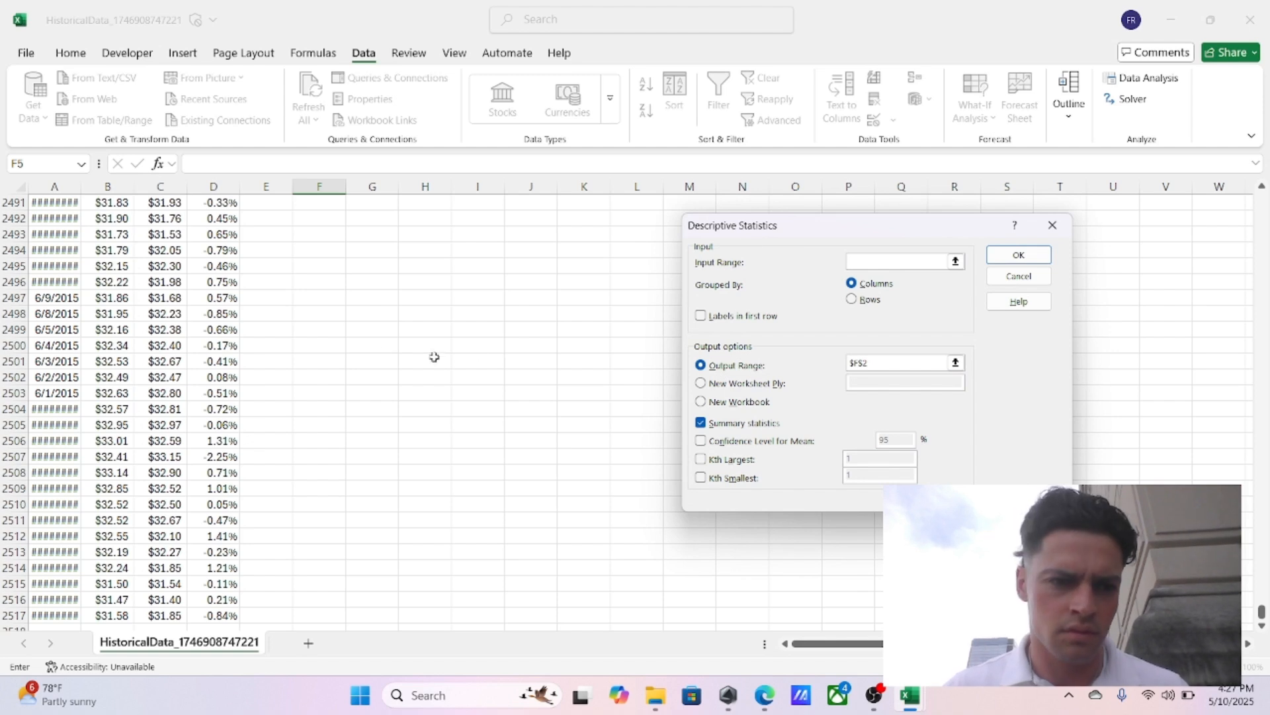
Step: Generate summary statistics for the returns in D2:D2517, with the output range starting at F2
left_click(213, 587)
key("ctrl+Down")
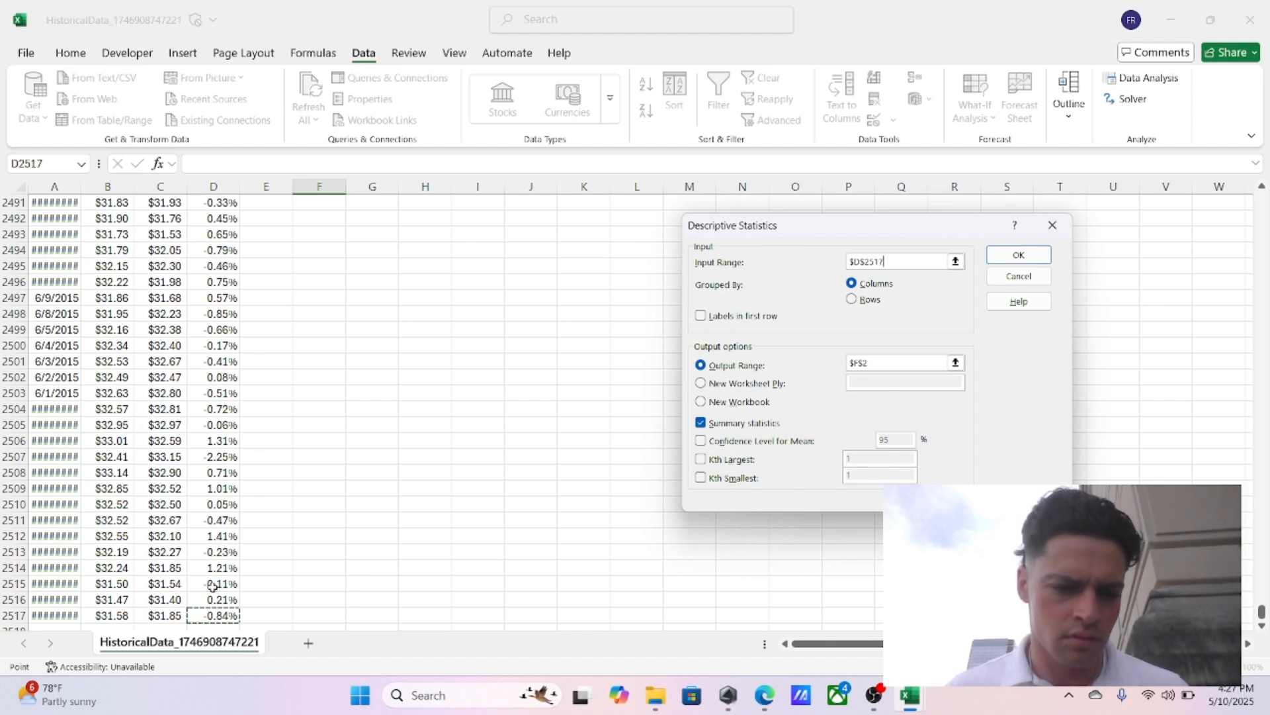
key("ctrl+shift+Up")
key("shift+Down")
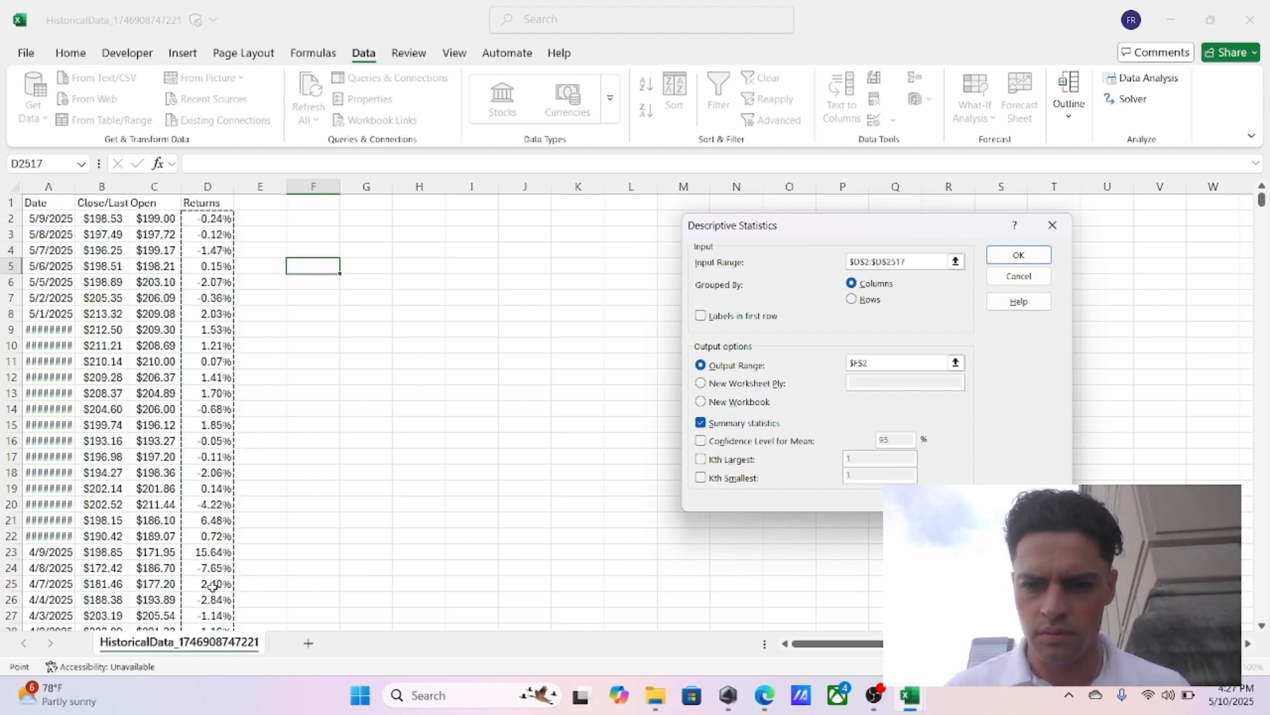
left_click(887, 363)
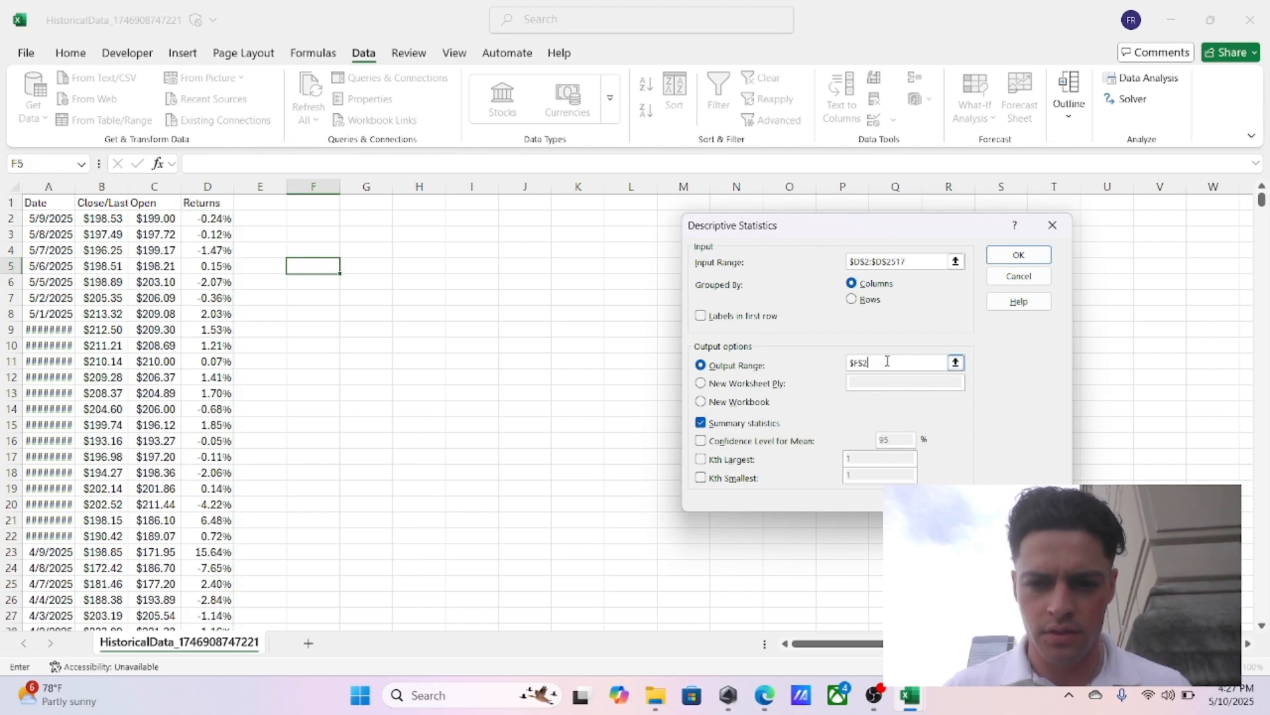
left_click(1024, 254)
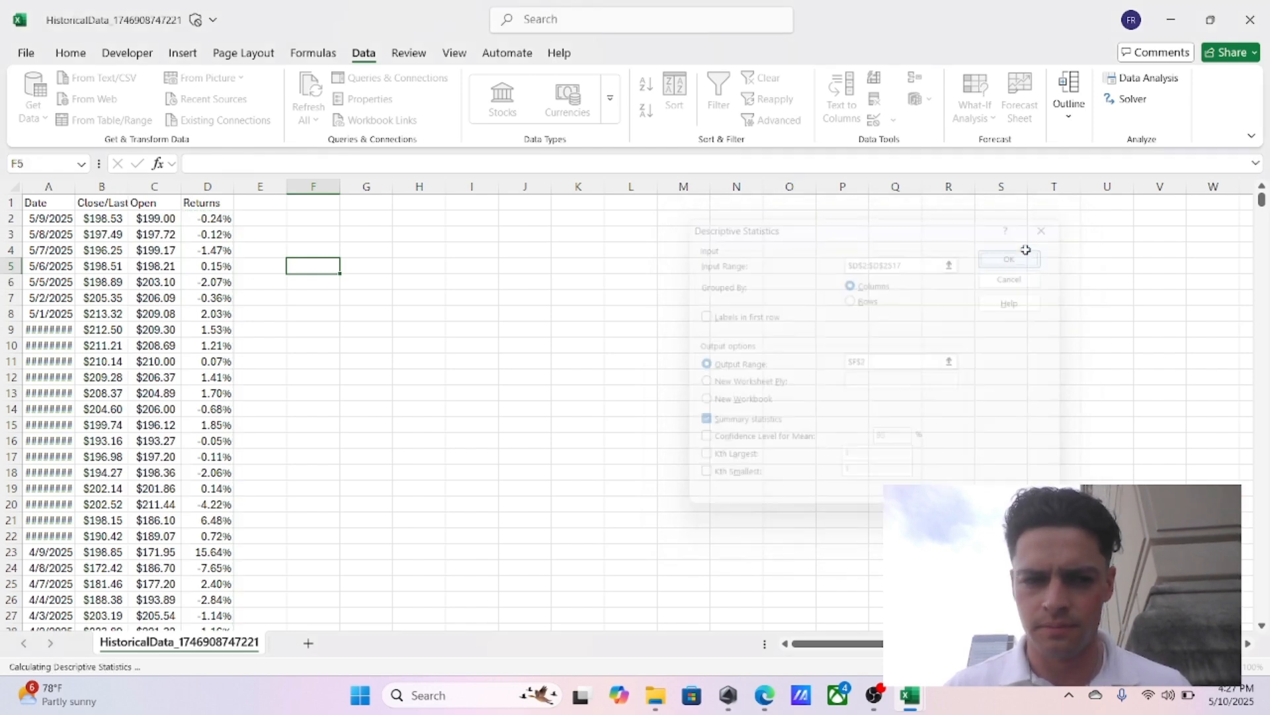
Step: Format the mean, standard error, median, standard deviation, range, minimum and maximum values in the summary statistics as Percentage
left_click(369, 251)
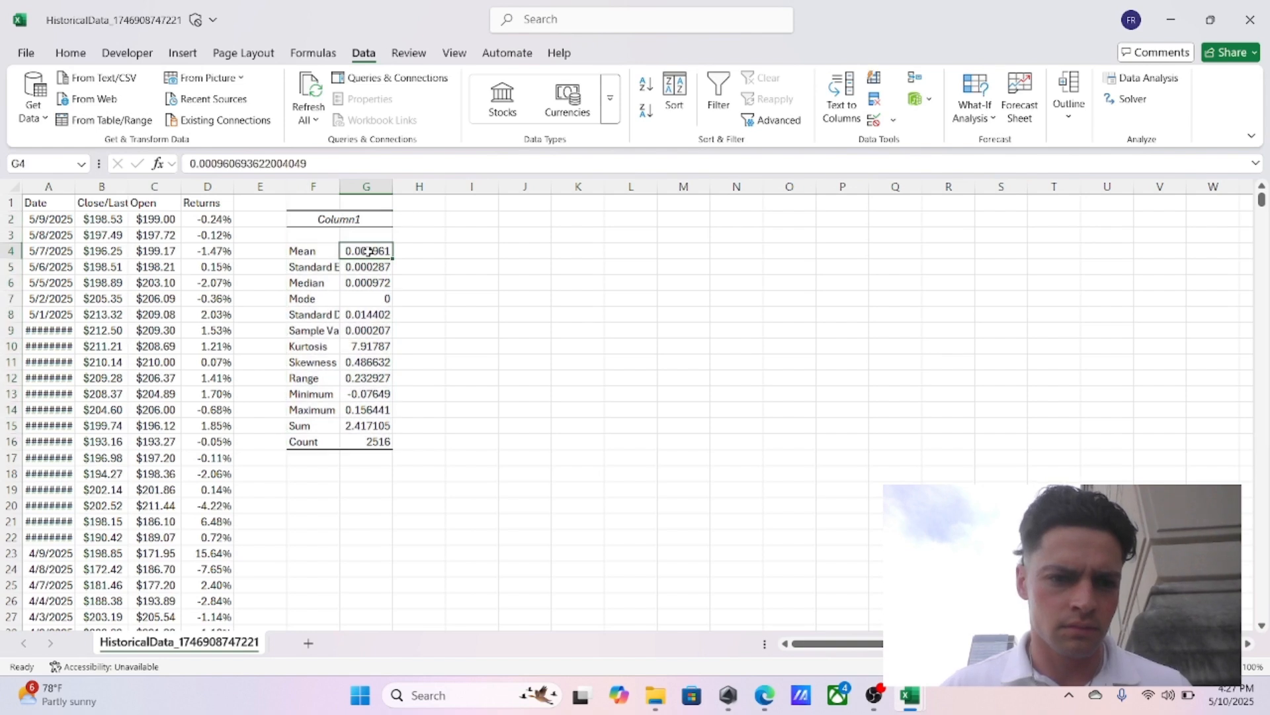
left_click_drag(370, 251, 368, 283)
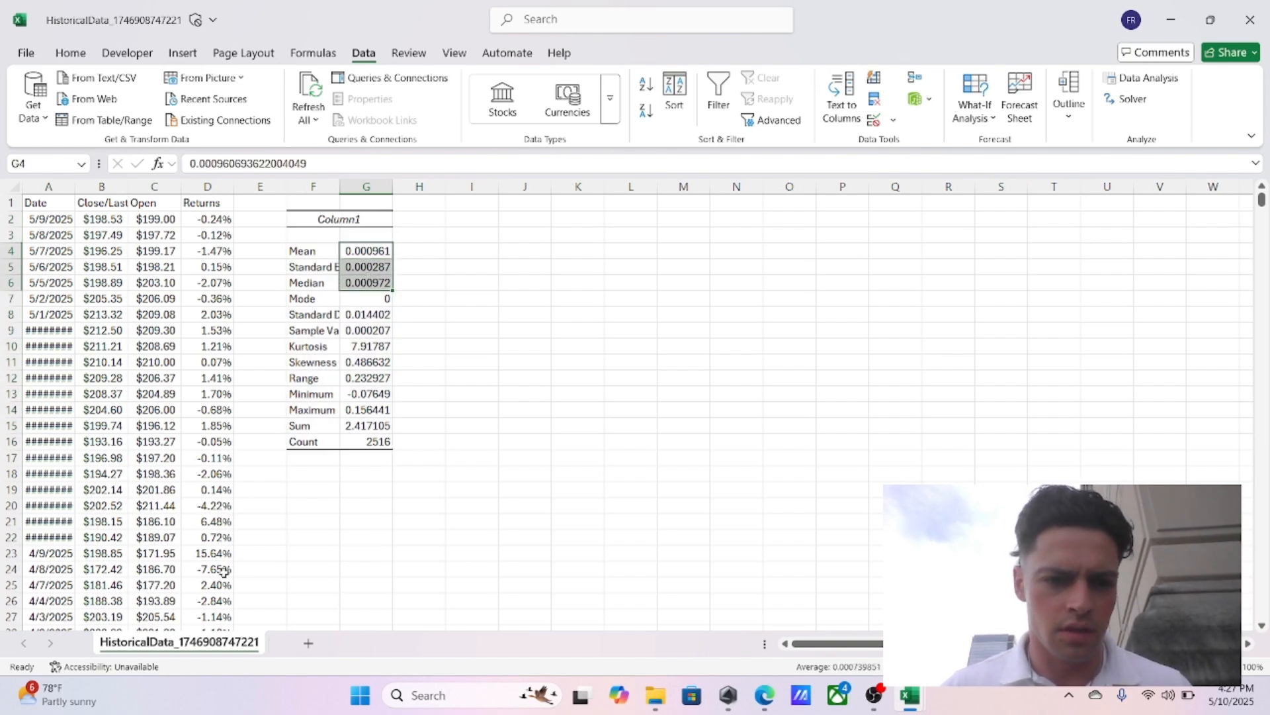
left_click(356, 316, "ctrl")
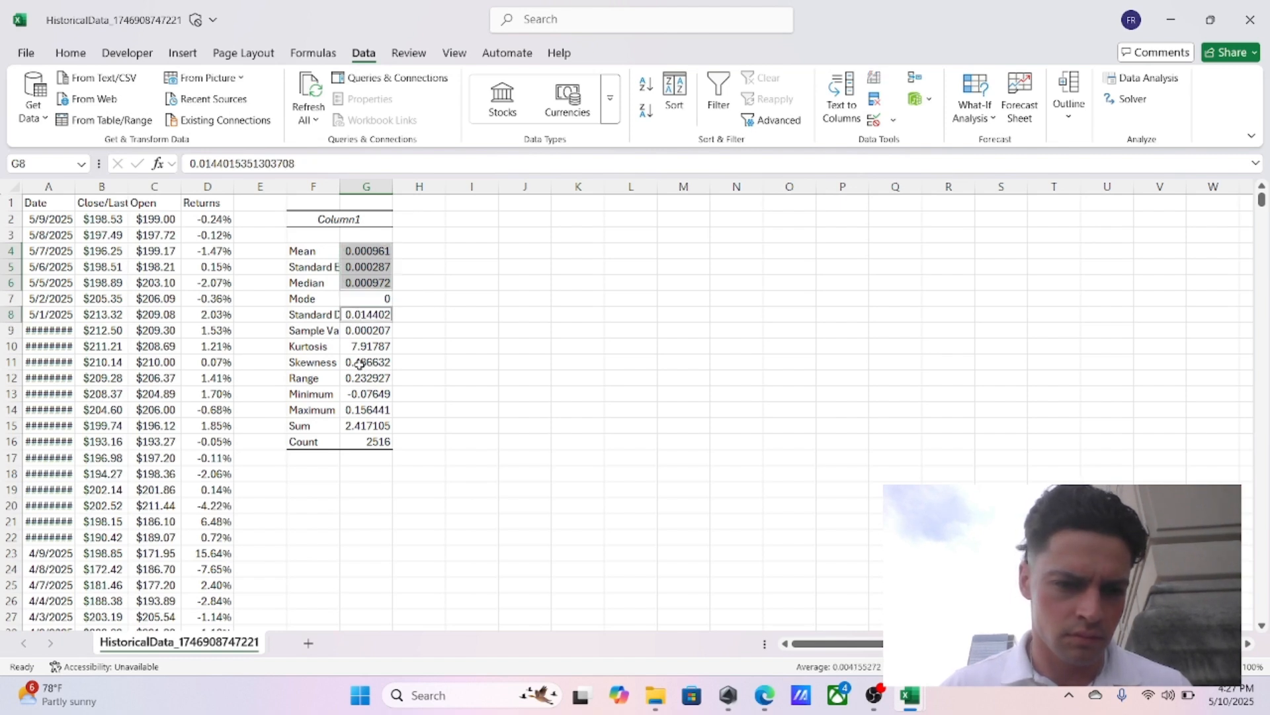
left_click_drag(362, 379, 364, 411)
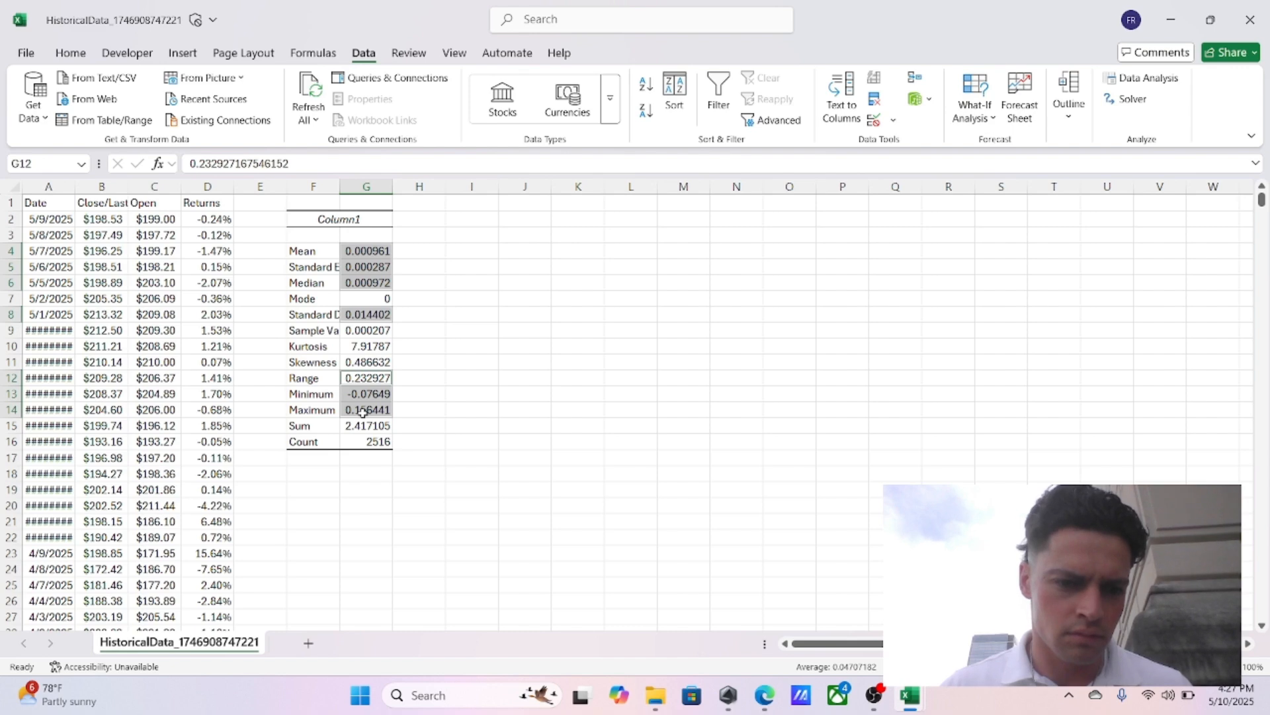
left_click(71, 54)
left_click(658, 84)
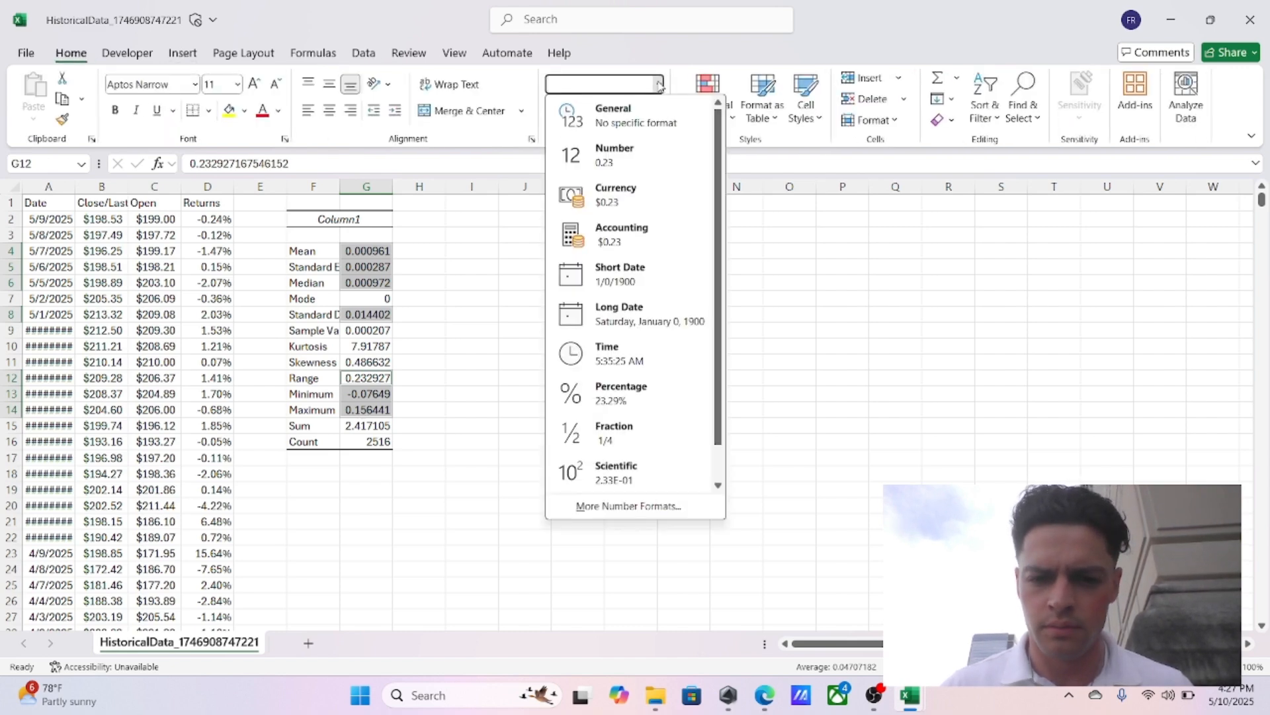
left_click(679, 400)
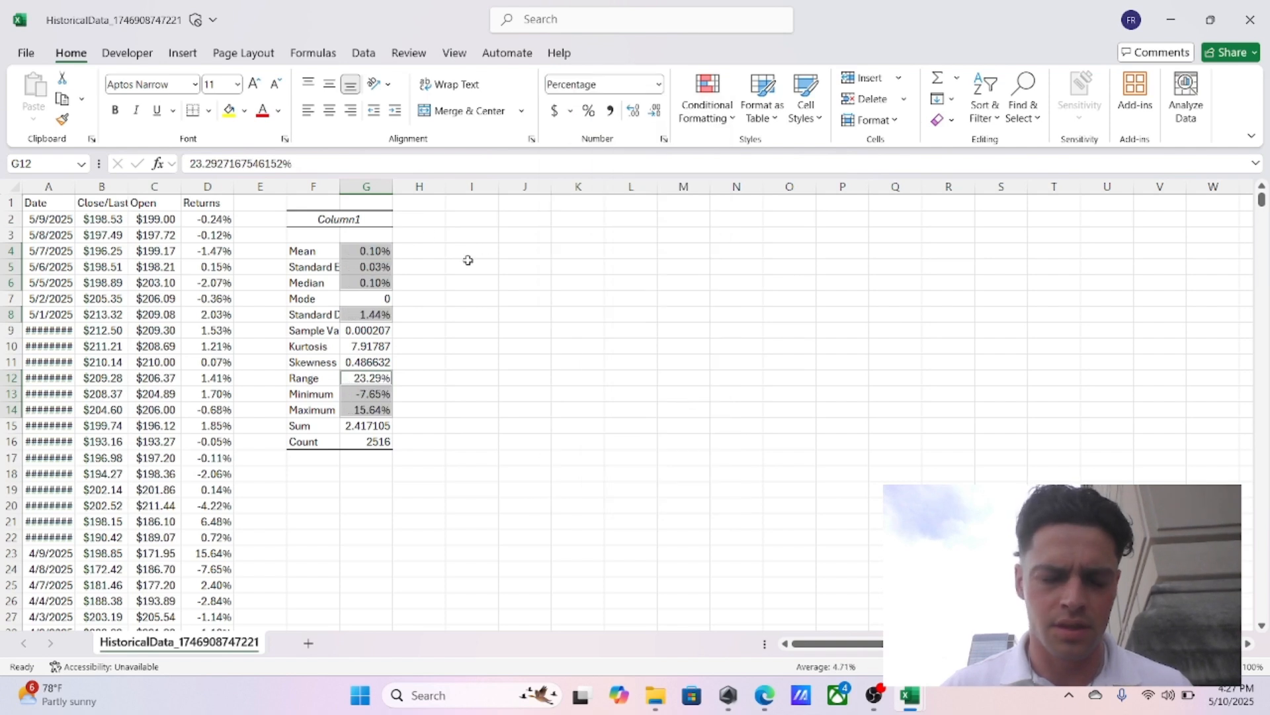
Step: Enter the heading "Standard Deviation" in I3 and list 1, 2 and 3 below it in I4:I6
left_click(494, 265)
left_click(492, 374)
left_click(482, 229)
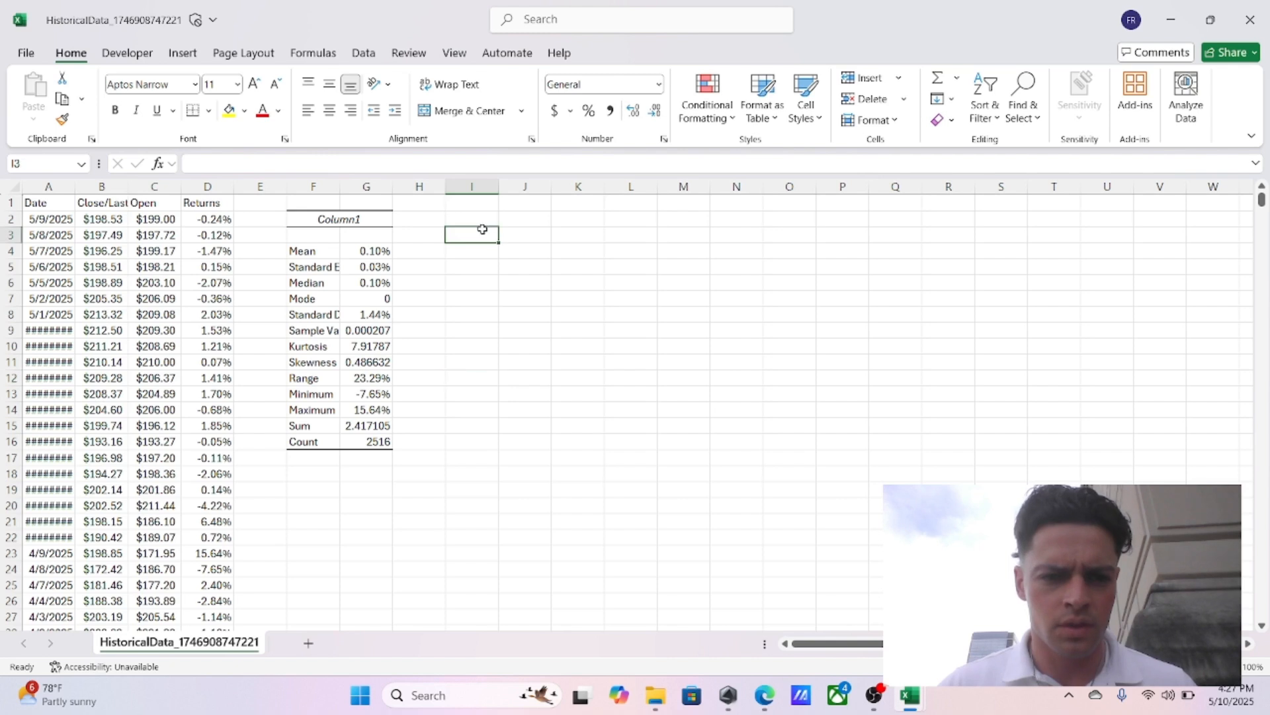
type("Standard Deviation")
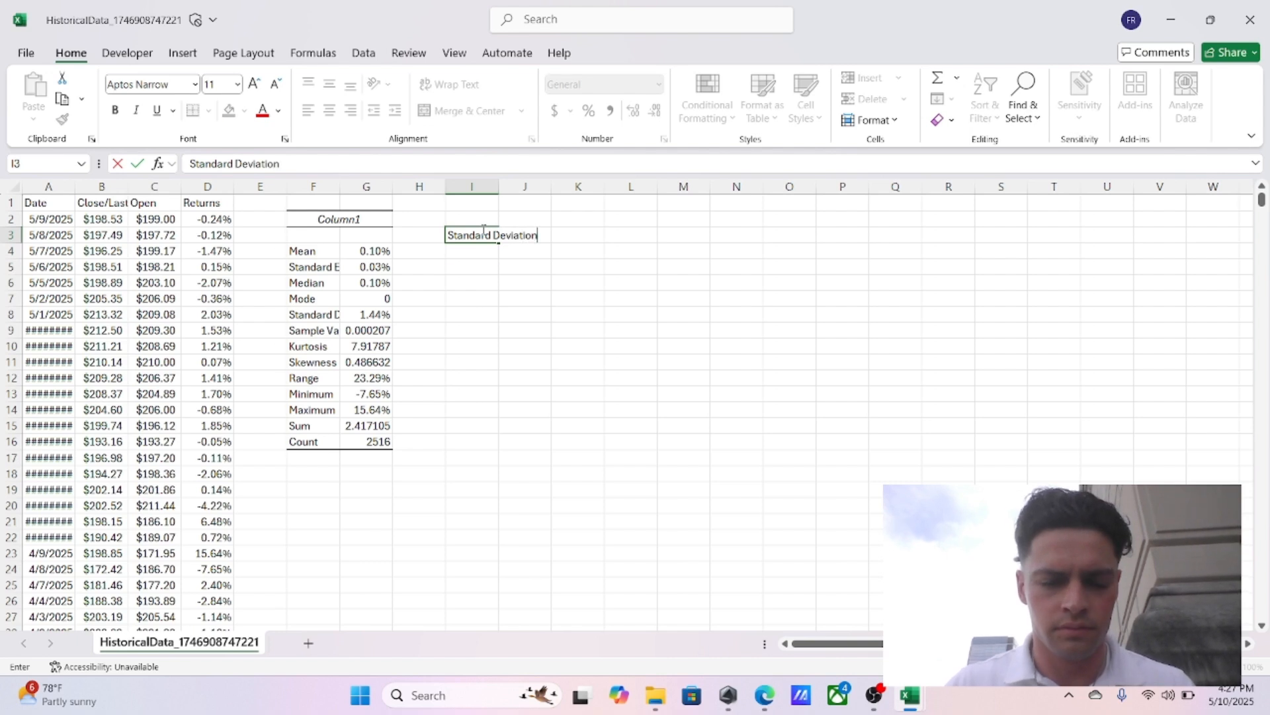
key("Return")
type("1")
key("Return")
type("2")
key("Return")
type("3")
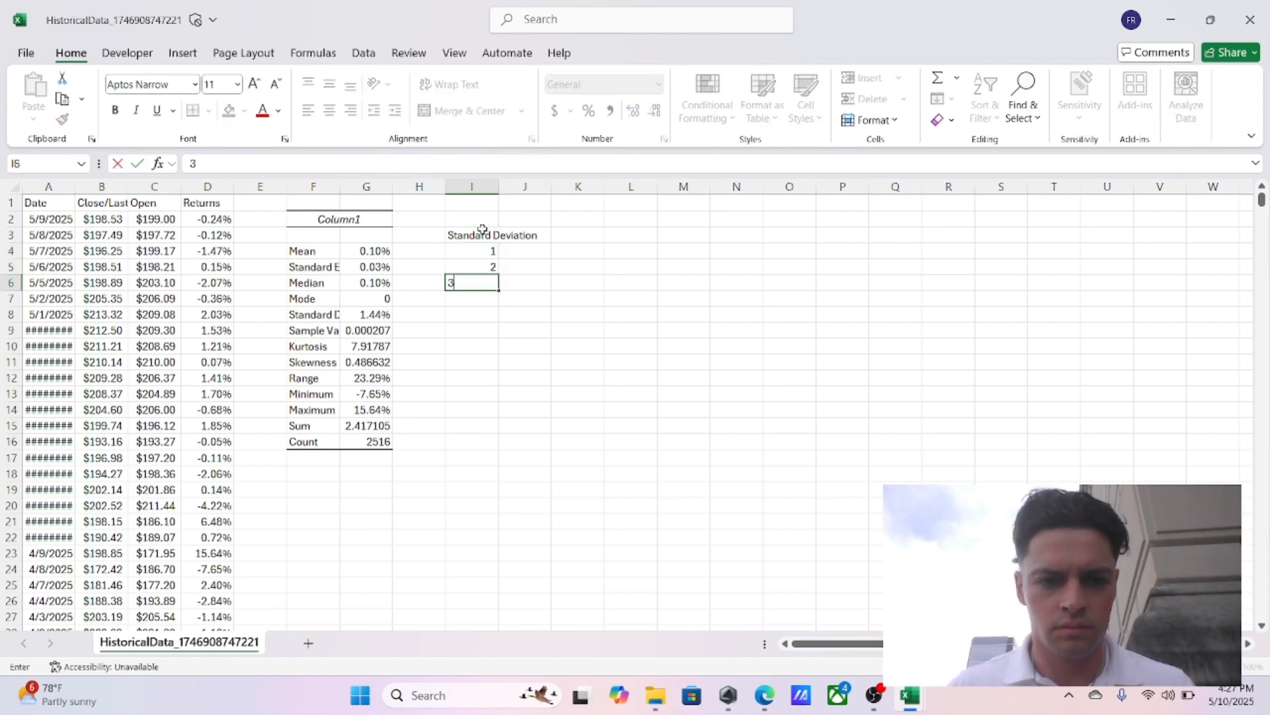
Step: Add the column headings "+" in J3 and "-" in K3 beside the Standard Deviation heading
key("Right")
key("Up")
key("Up")
key("Up")
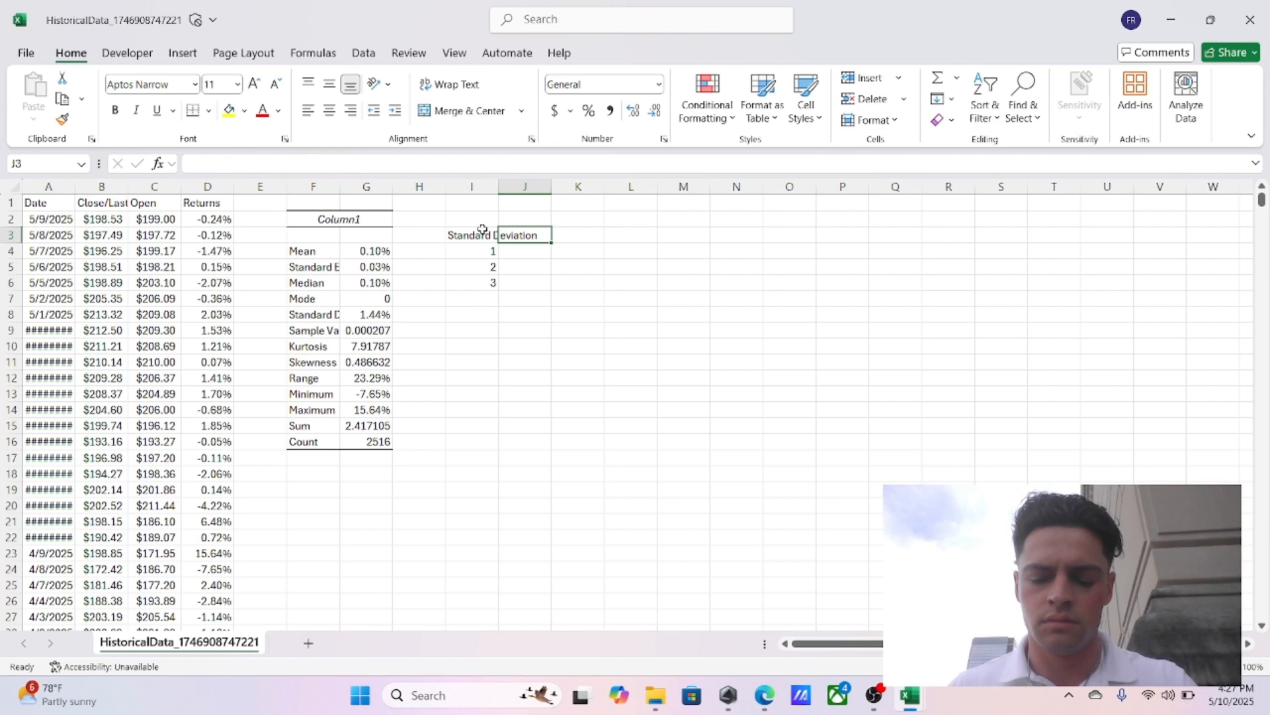
type("+")
key("Tab")
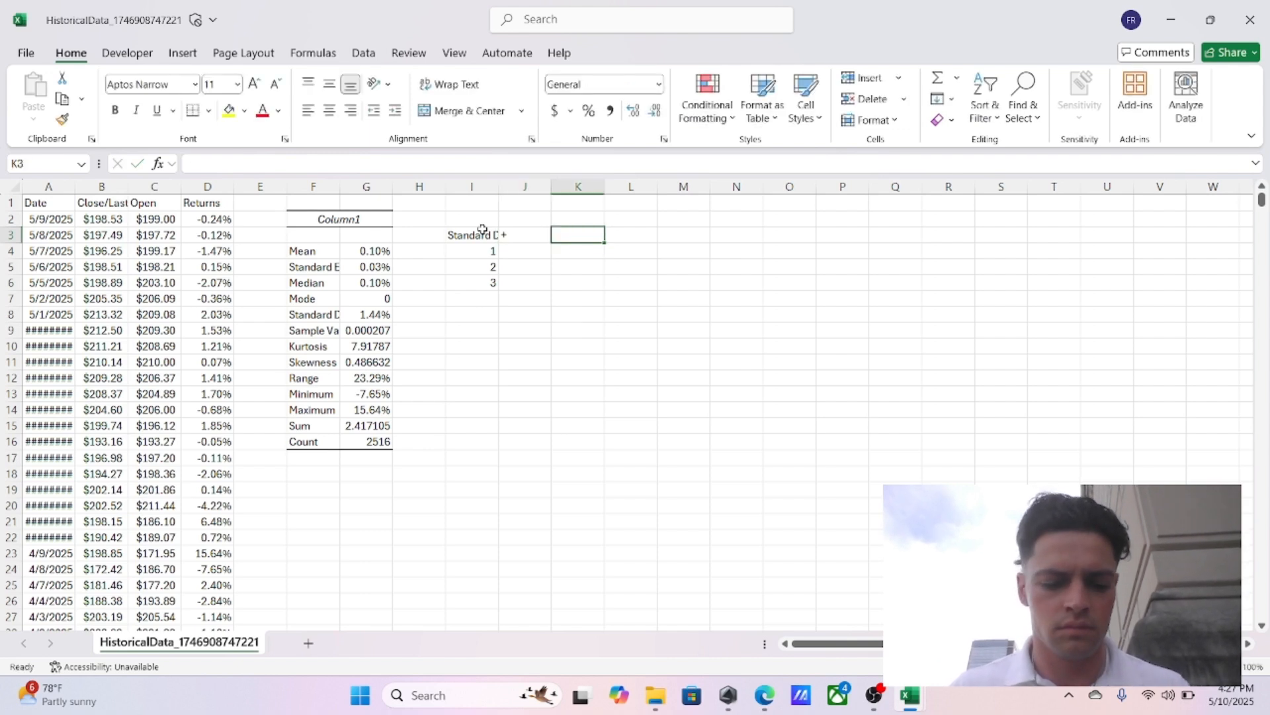
type("-")
key("Return")
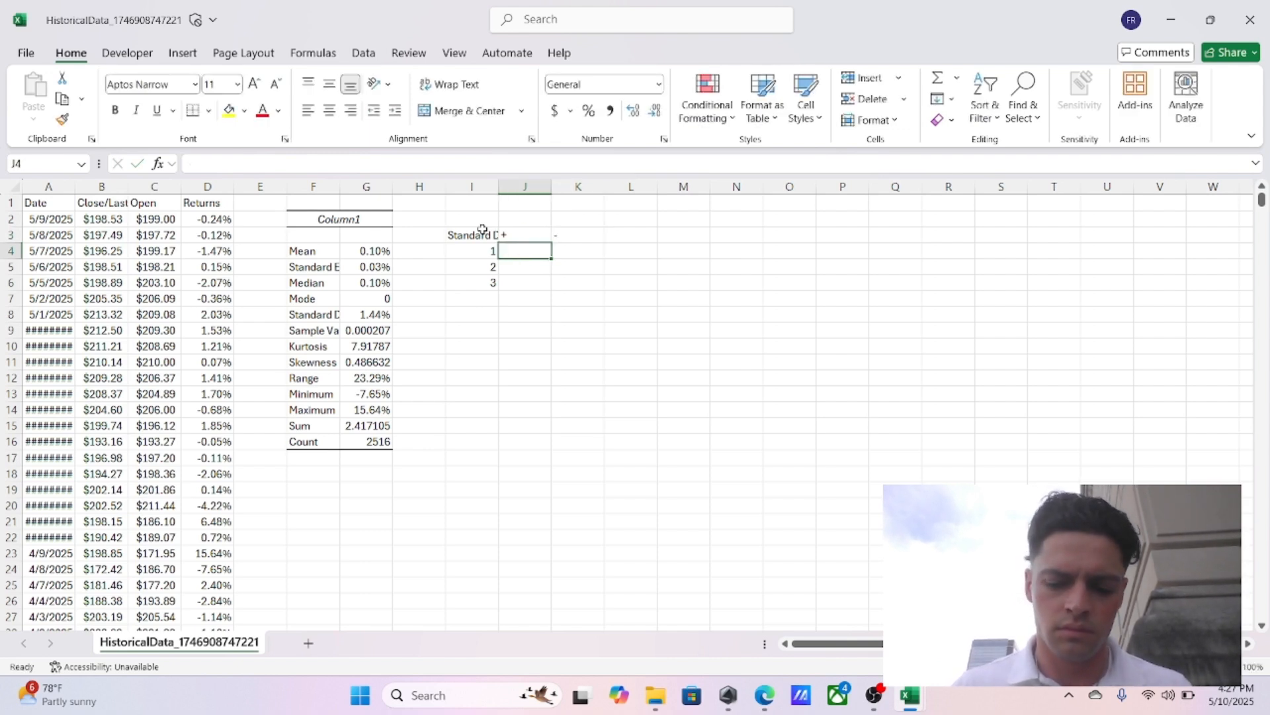
Step: Enter the formula =$G$4+$G$4 in J4 for the first upper deviation value, using absolute references
type("=")
key("Left")
key("Left")
key("Left")
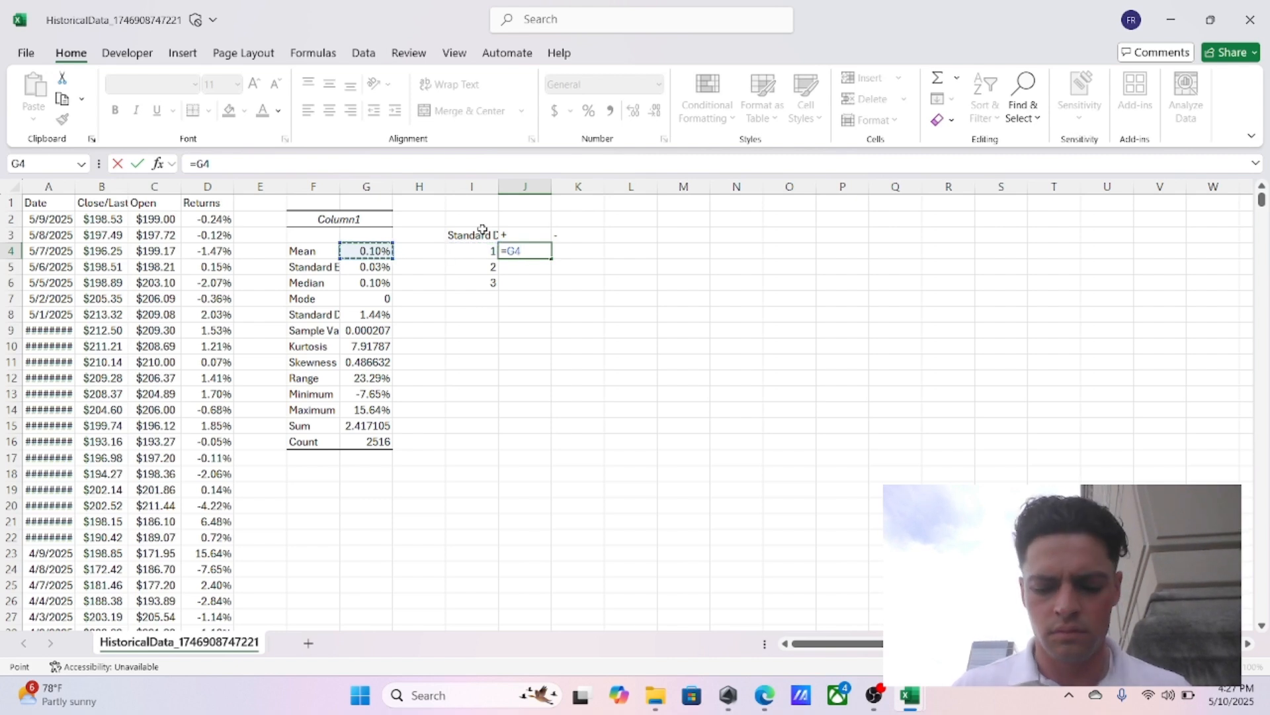
key("F4")
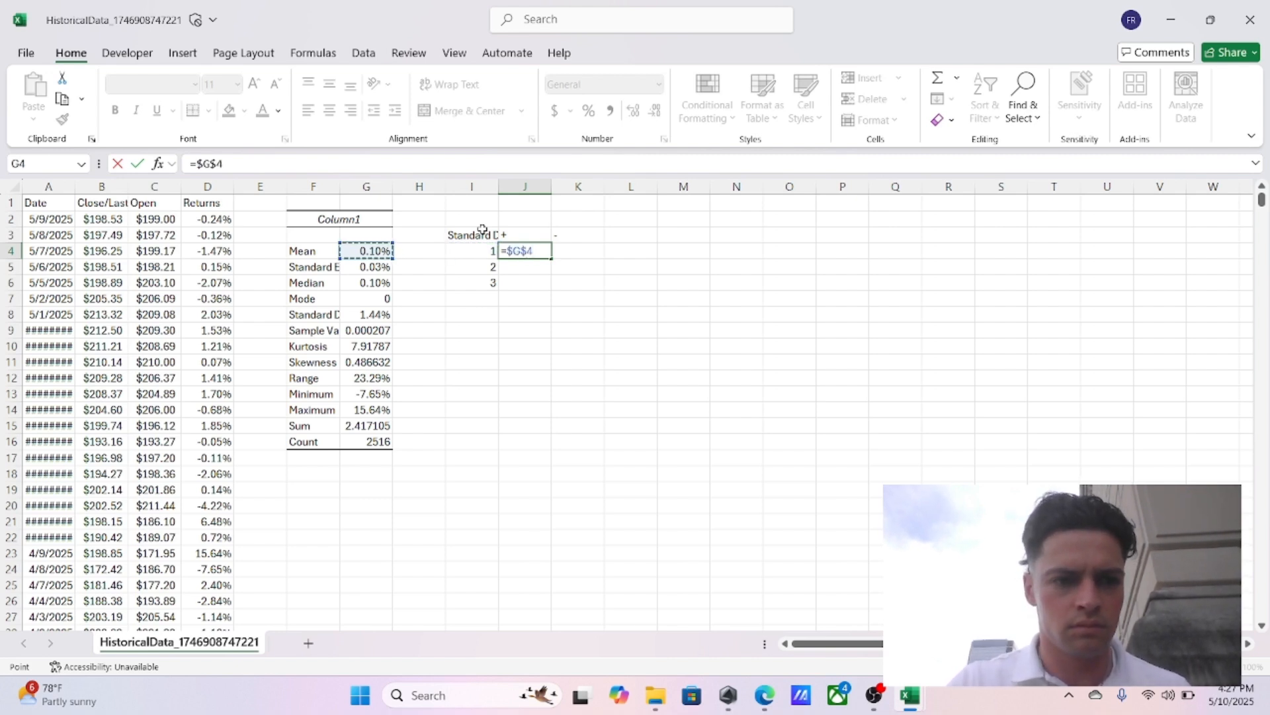
type("+")
key("Left")
key("Left")
key("Left")
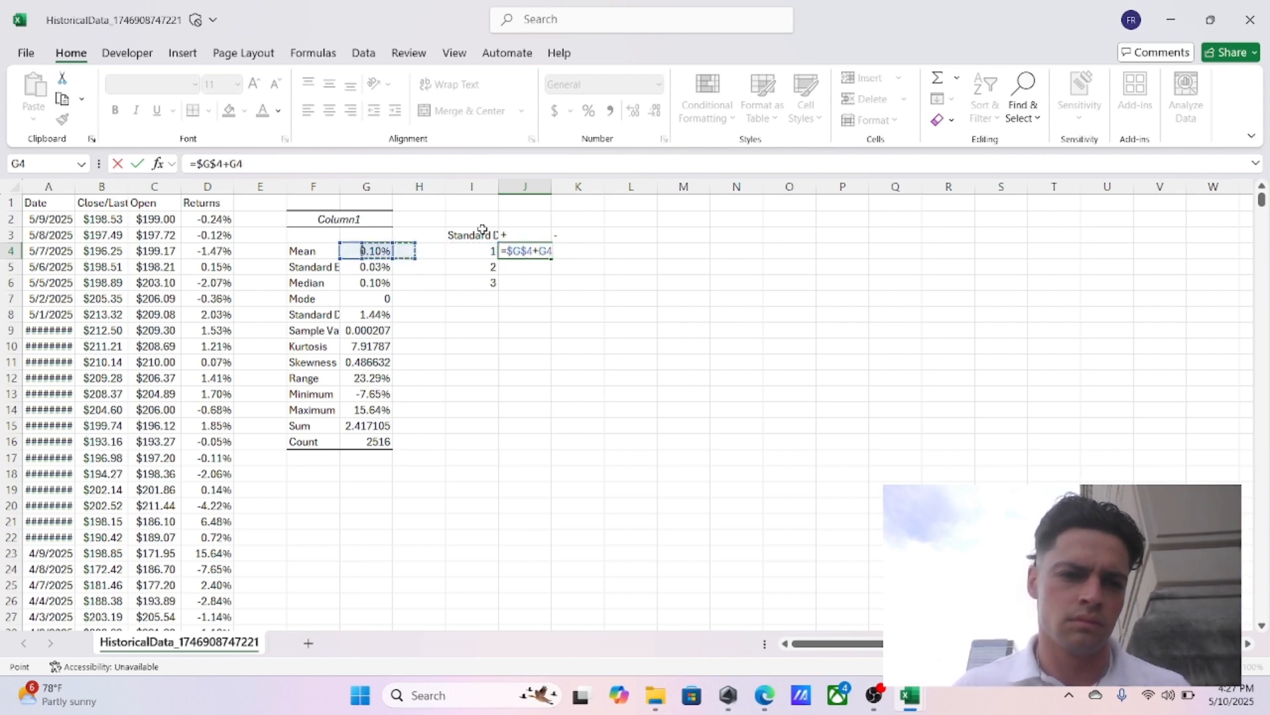
key("F4")
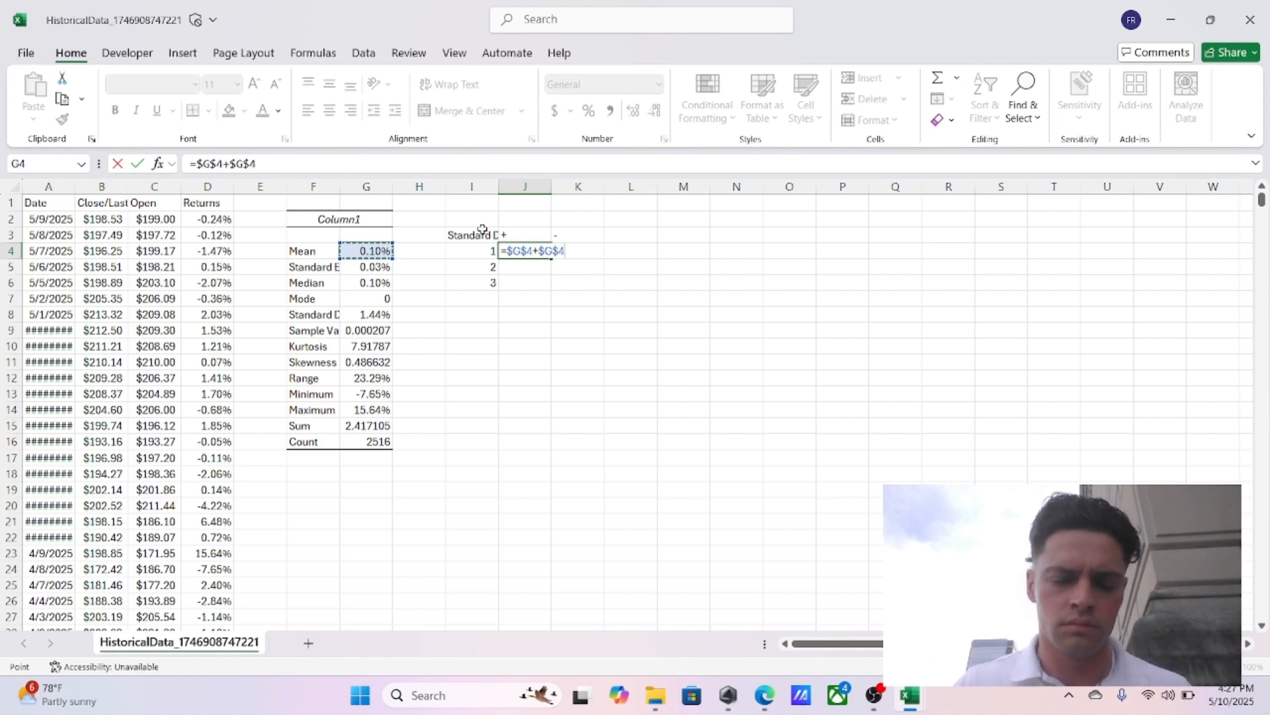
key("Return")
Step: Copy the J4 formula into the whole plus/minus block J4:K6
key("Up")
key("ctrl+c")
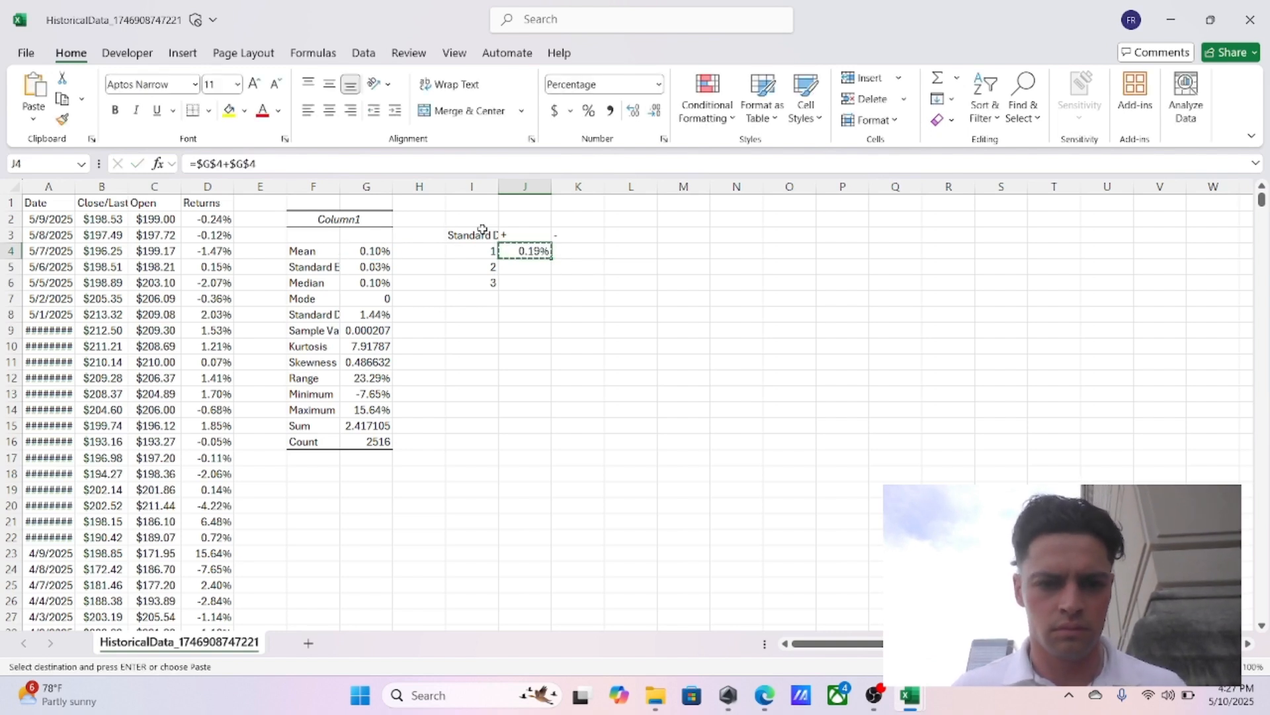
key("Down")
key("Down")
key("Right")
key("shift+Up")
key("shift+Up")
key("shift+Up")
key("shift+Down")
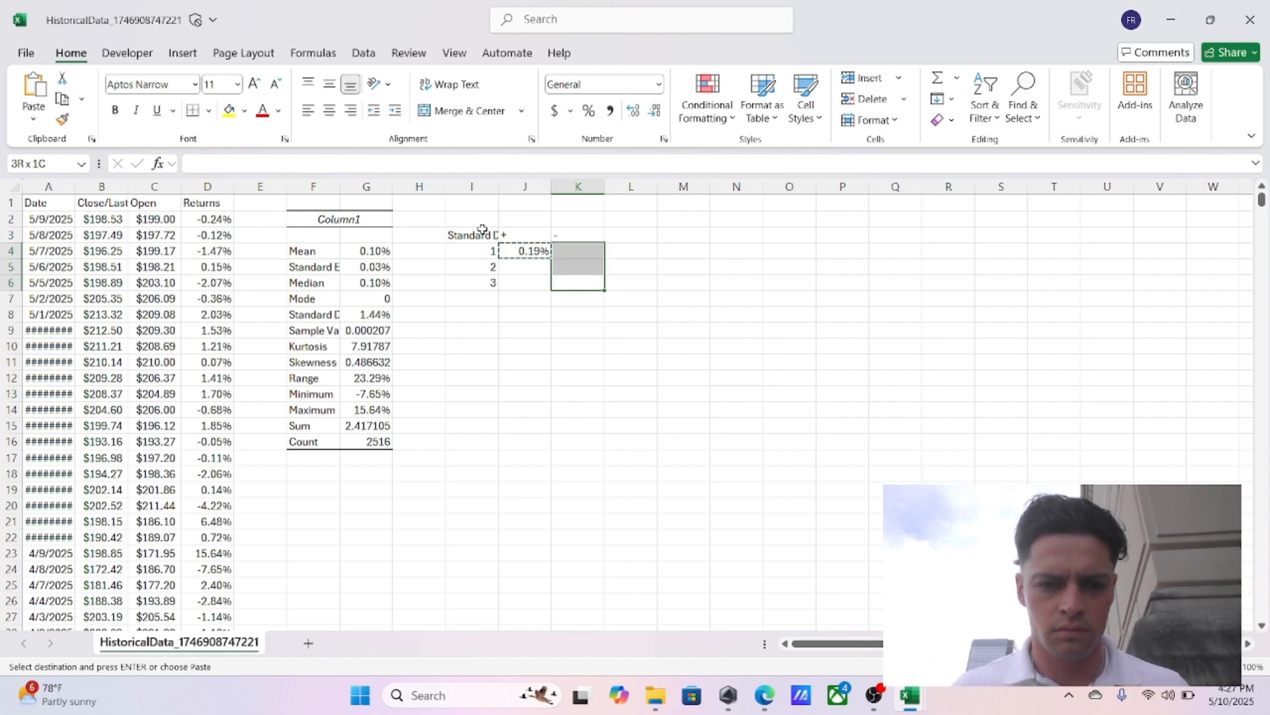
key("shift+Left")
key("ctrl+v")
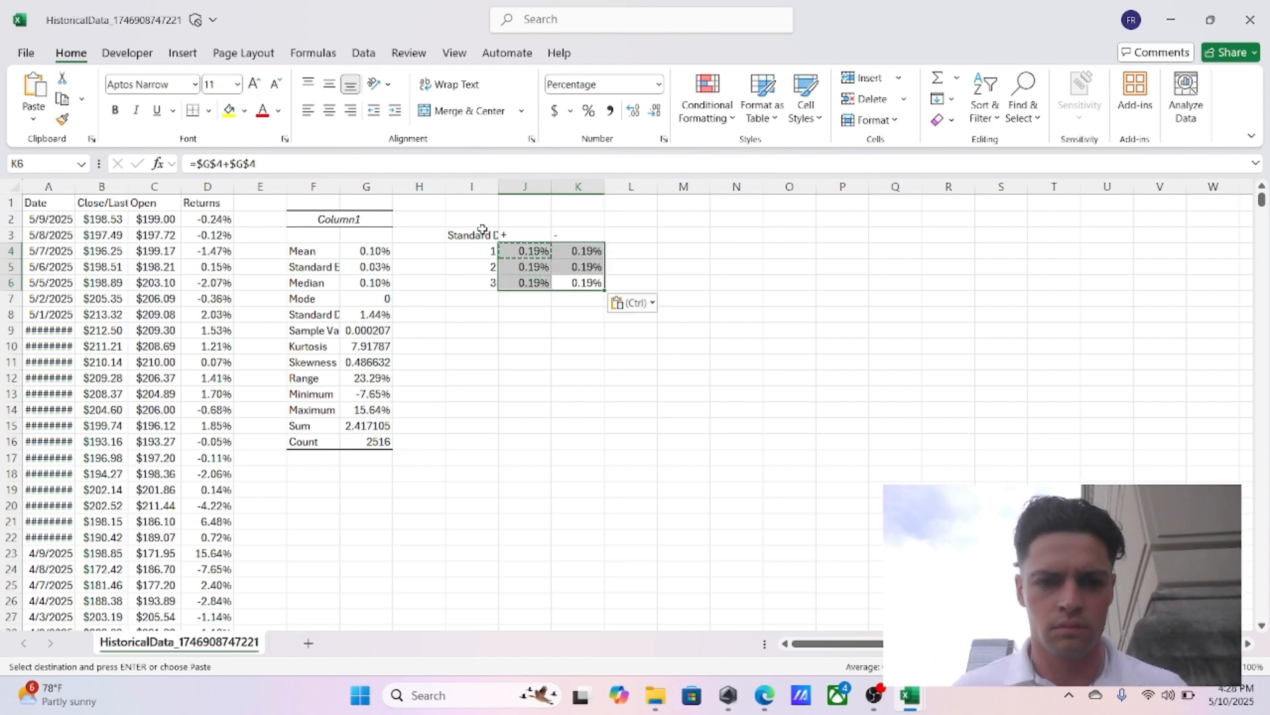
Step: Change the plus sign in the K4 formula to a minus so it reads =$G$4-$G$4
key("Down")
key("Up")
key("Up")
key("Up")
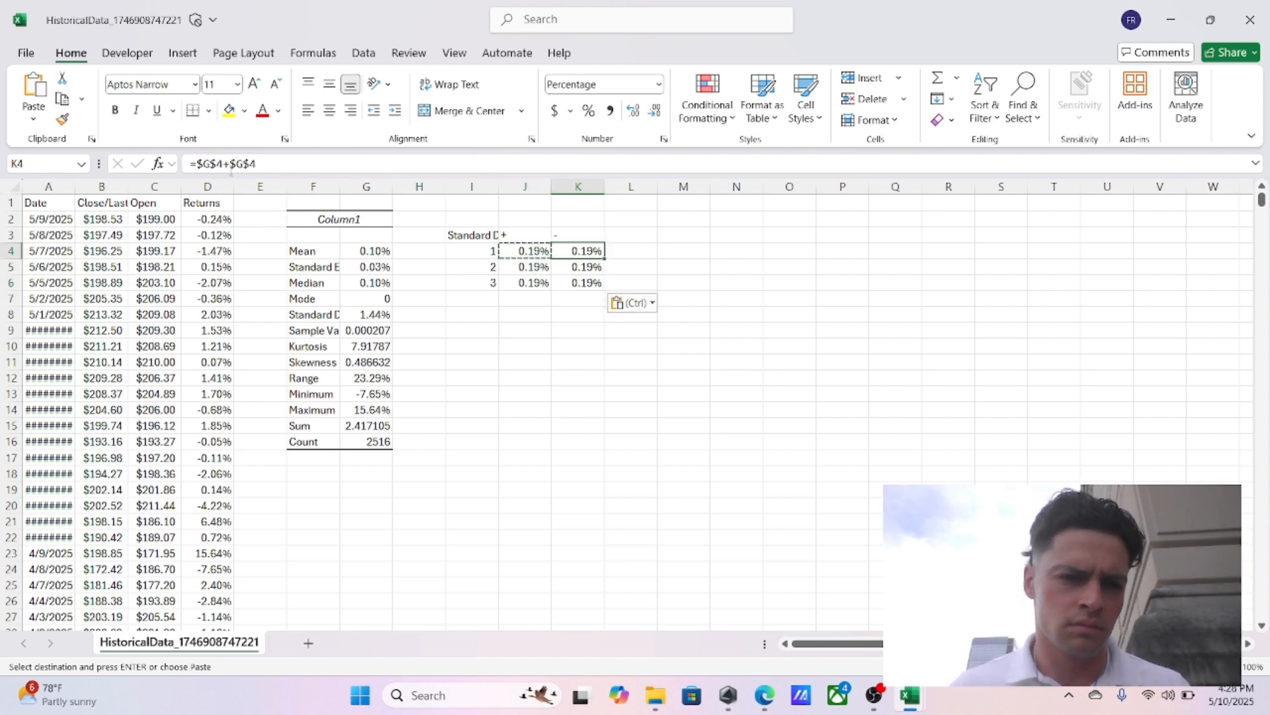
left_click(231, 163)
key("BackSpace")
type("-")
key("Return")
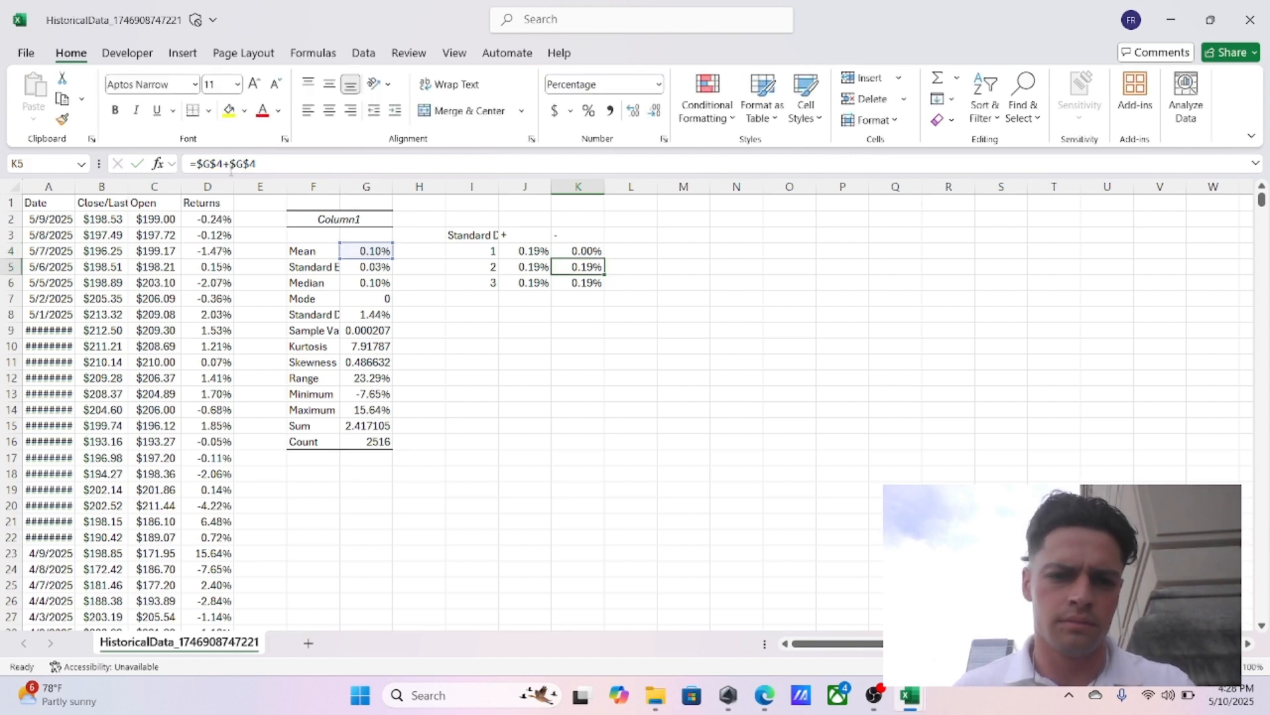
Step: Change the formula in K5 to =$G$4-$G$4-G4 and the one in K6 to =$G$4-$G$4-G4-G4
left_click(230, 163)
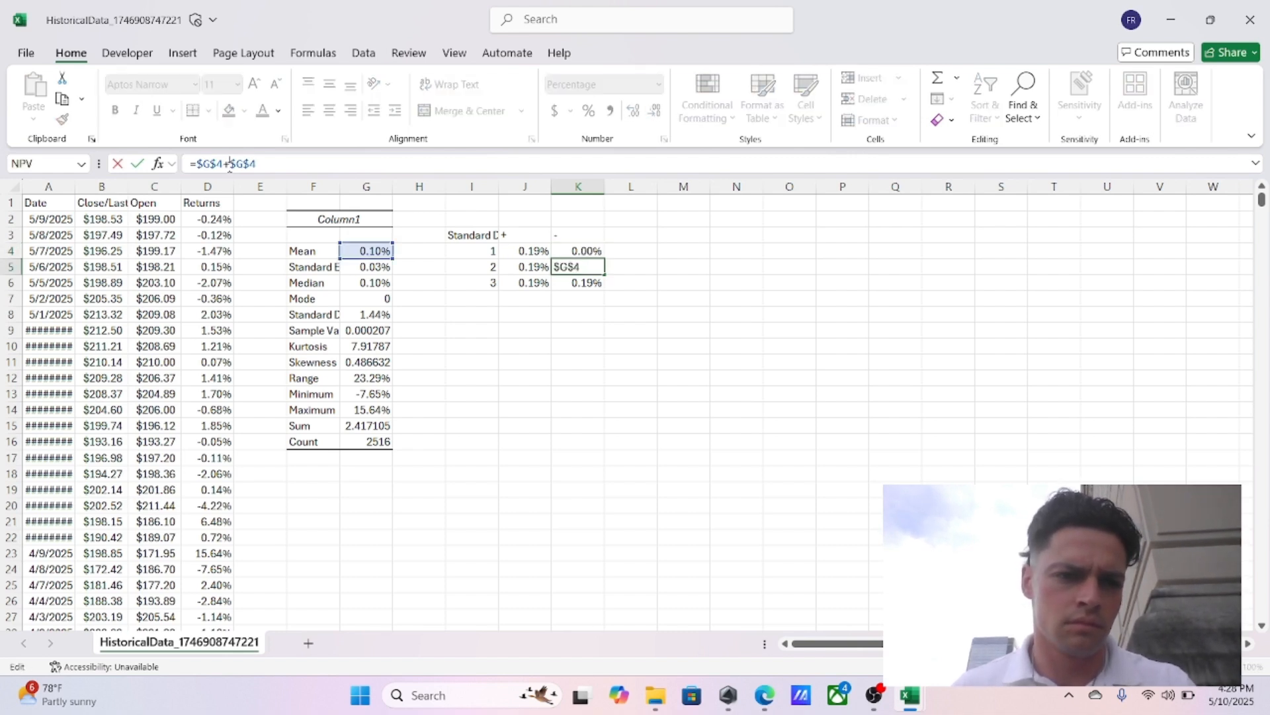
key("BackSpace")
type("-$G$4")
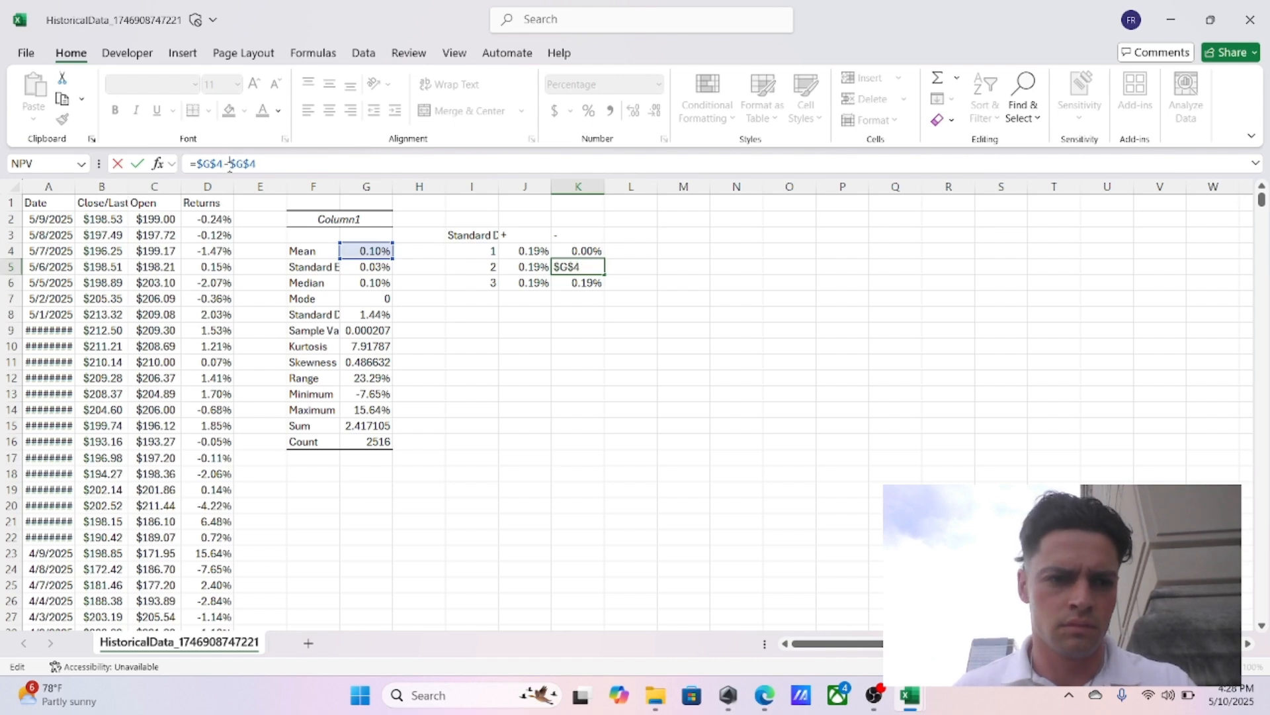
type("-g4")
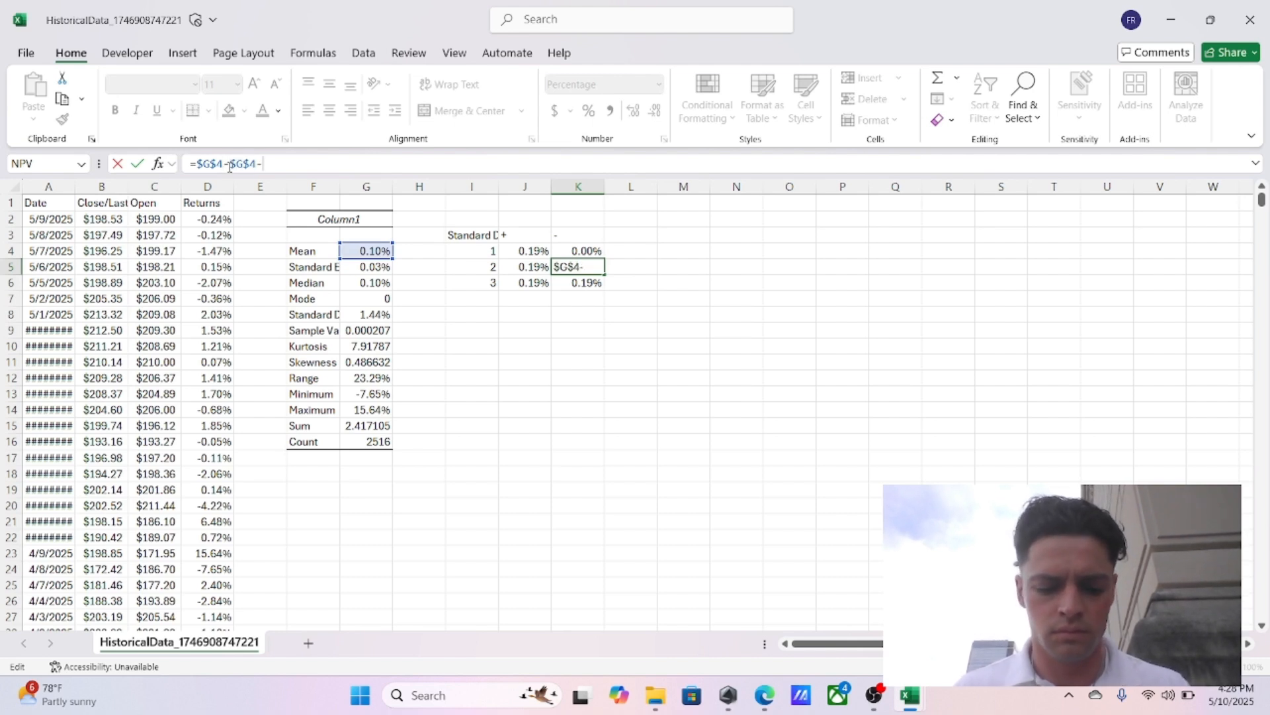
key("Return")
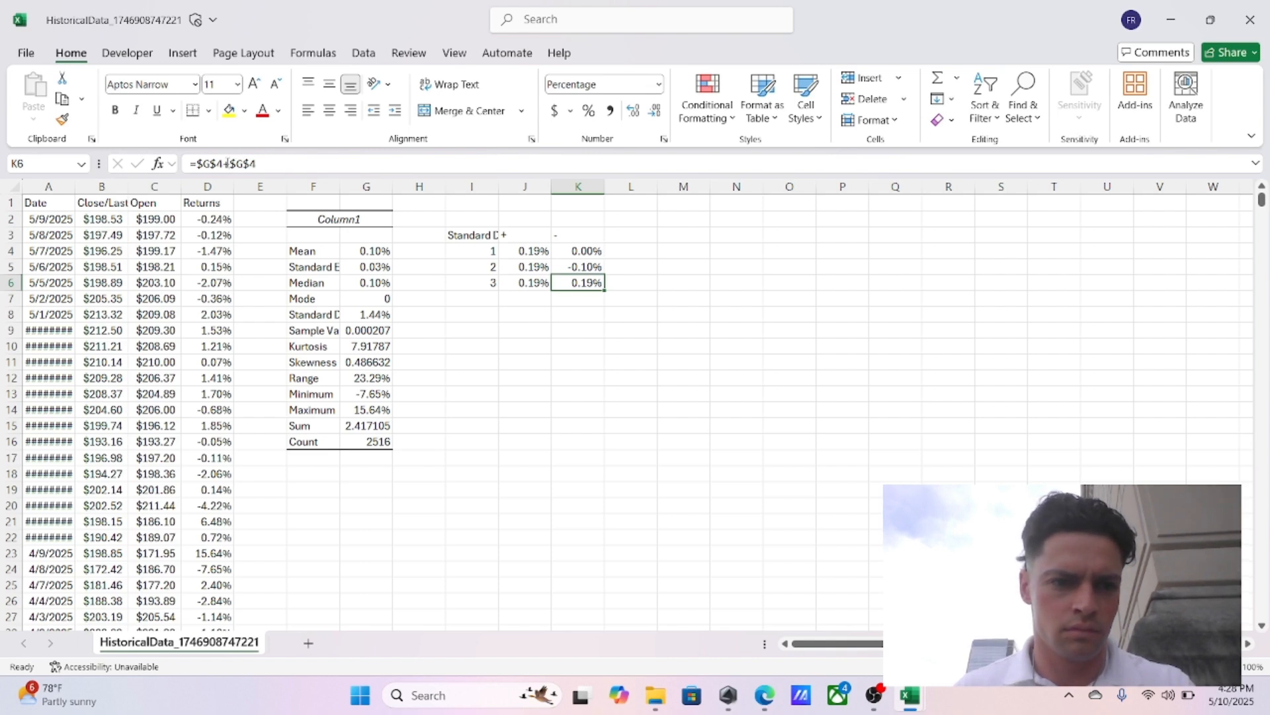
left_click(229, 163)
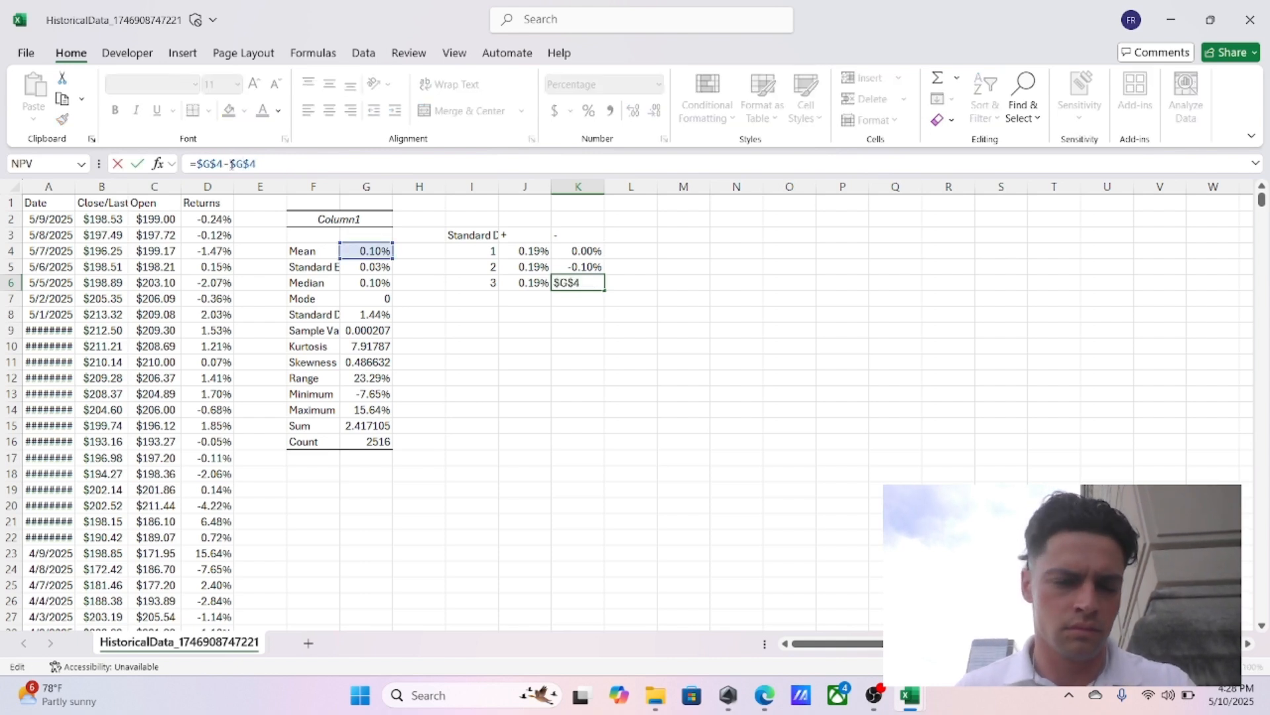
type("g4-g4")
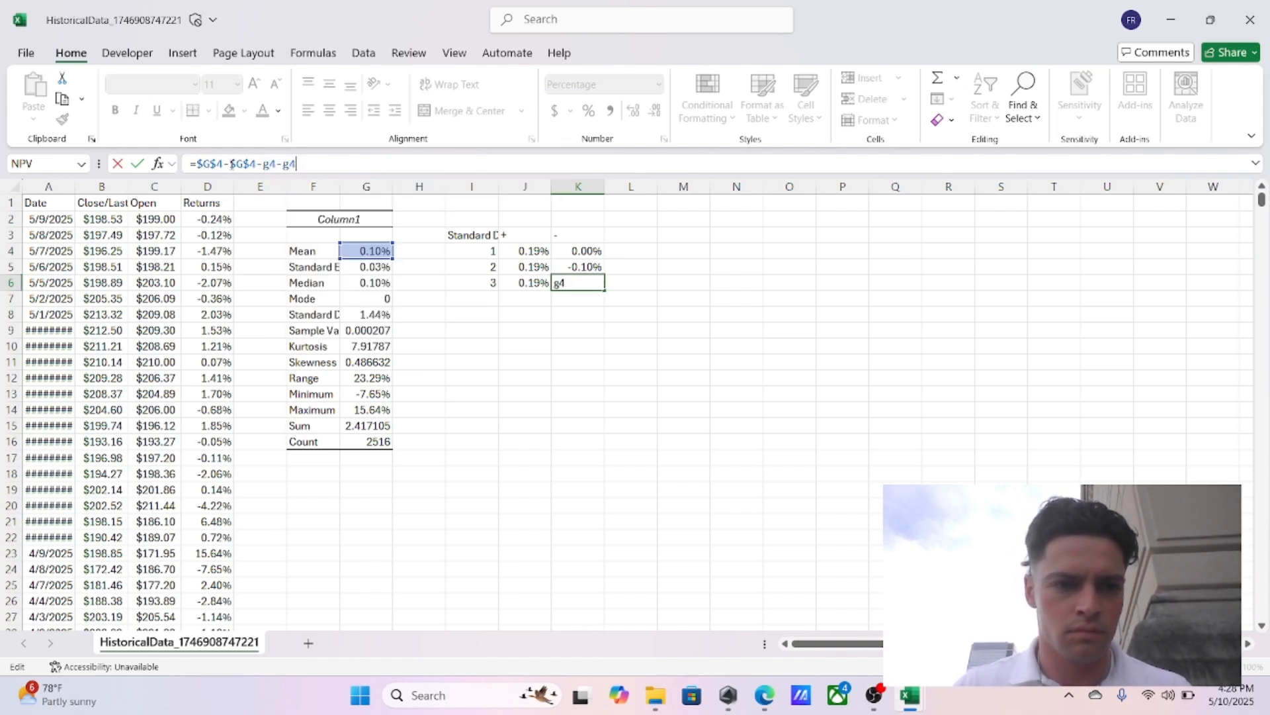
key("Return")
Step: Clear the formula from J5
key("Left")
key("Up")
key("Up")
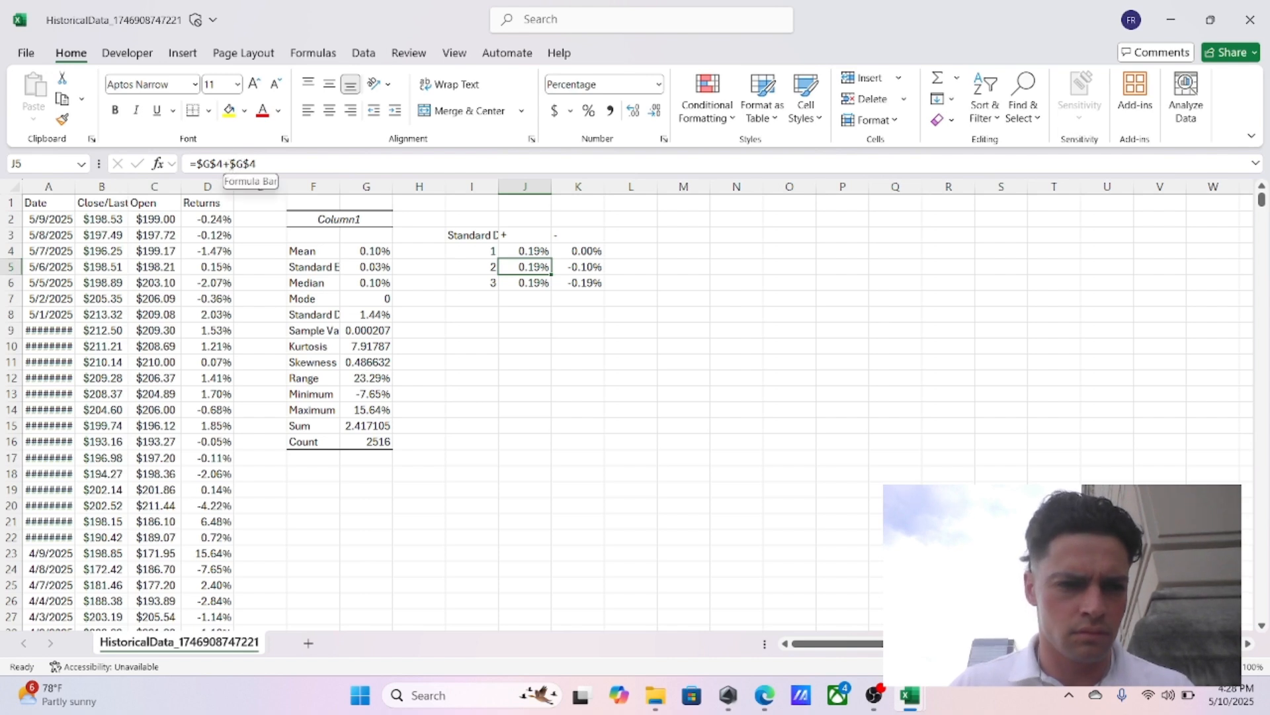
left_click(228, 164)
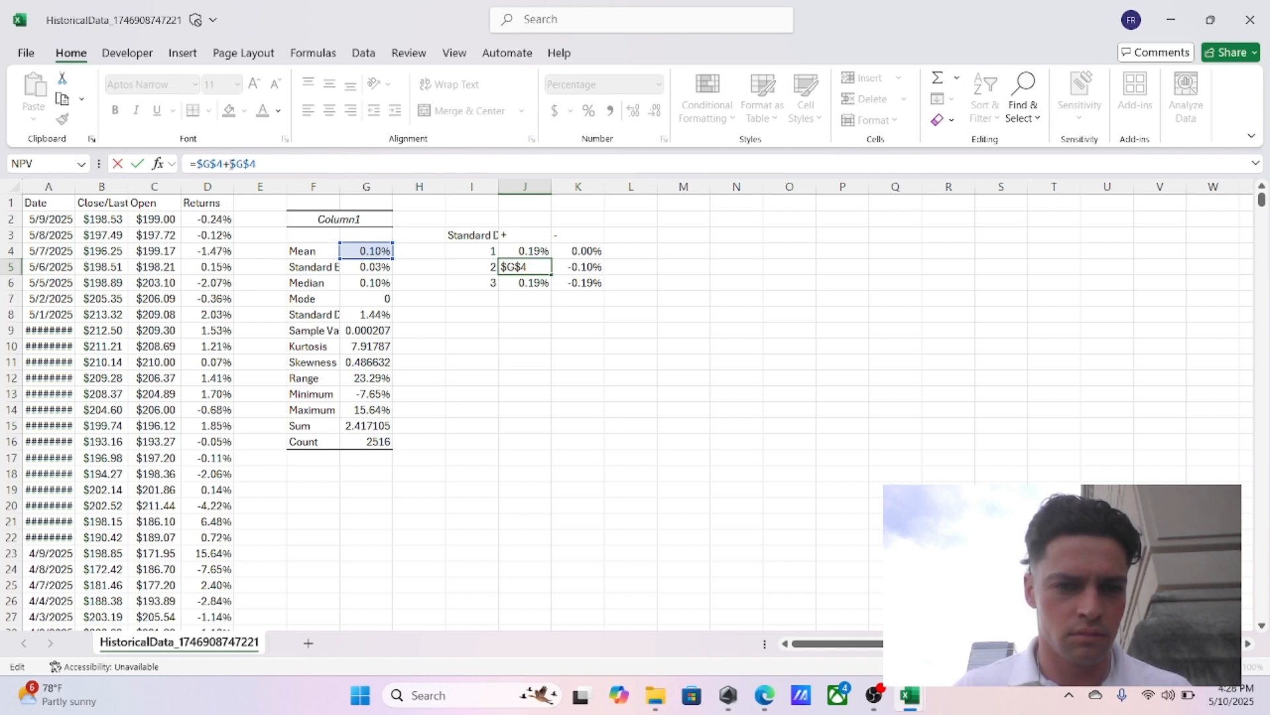
left_click(577, 255)
left_click_drag(324, 167, 38, 134)
key("BackSpace")
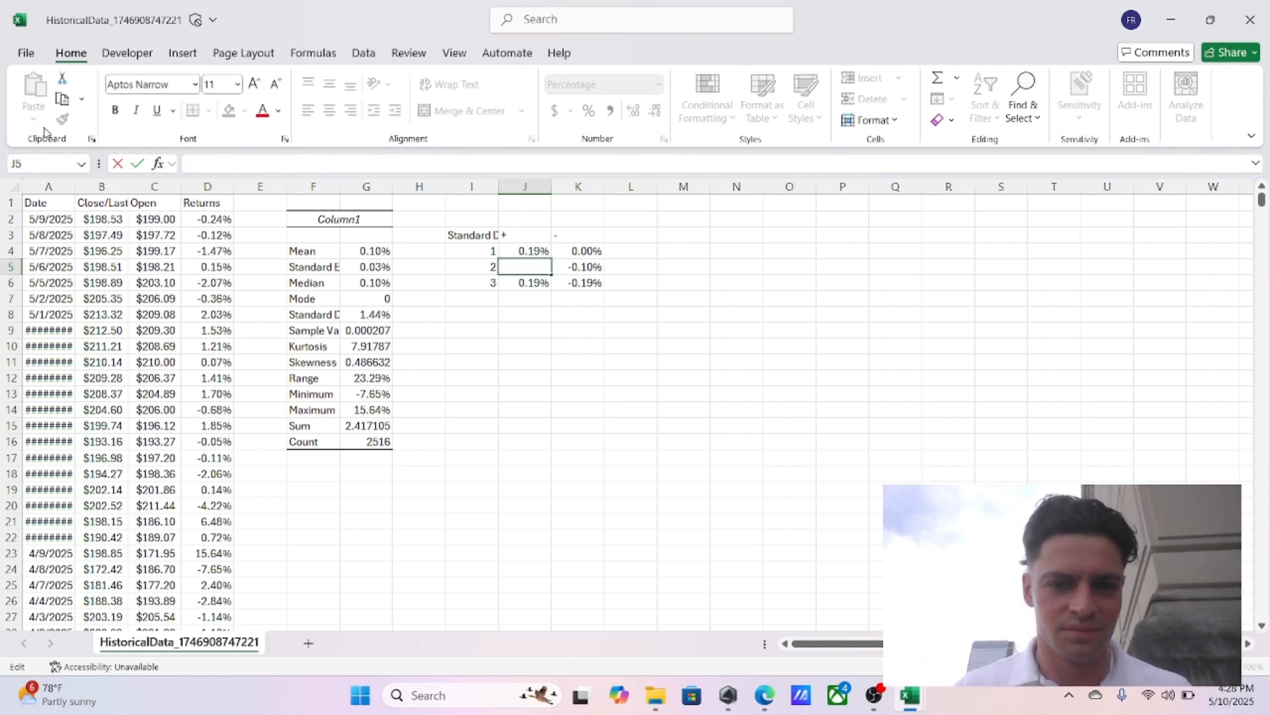
Step: Correct the K4 formula to =$G$4-$G$8 so it subtracts the standard deviation from the mean
left_click(570, 251)
left_click(251, 164)
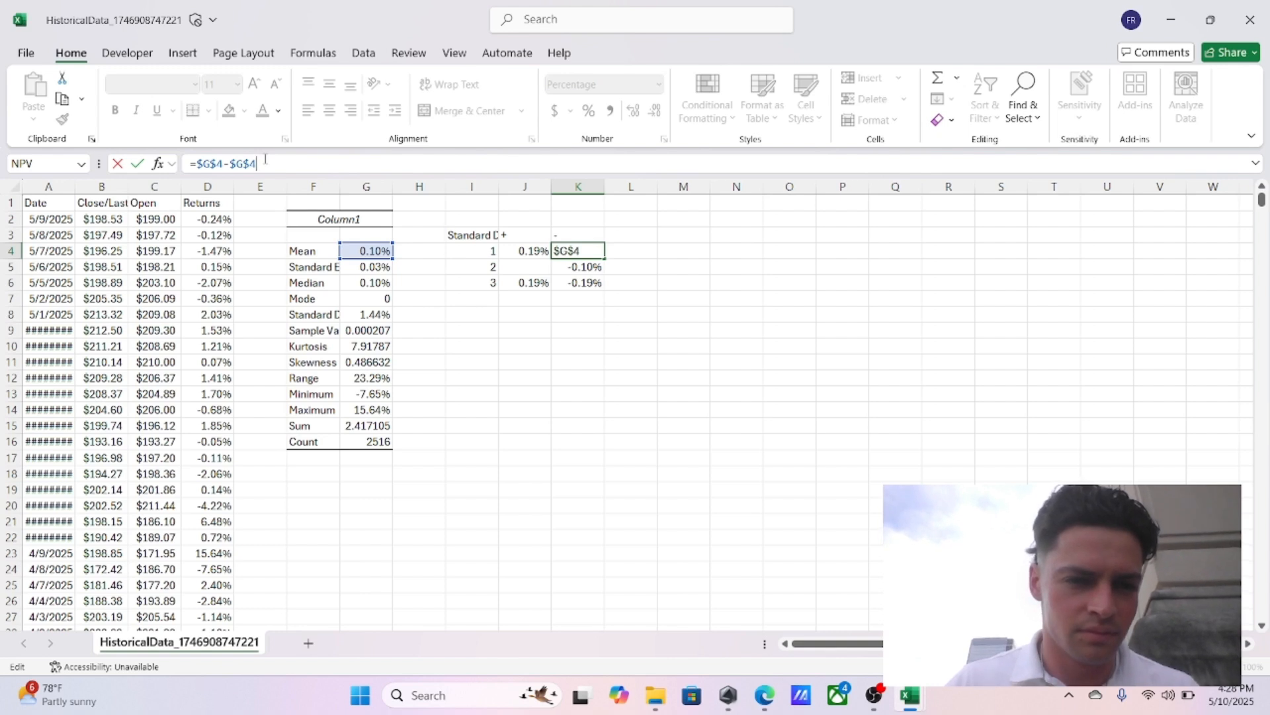
key("BackSpace")
key("BackSpace")
type("$8")
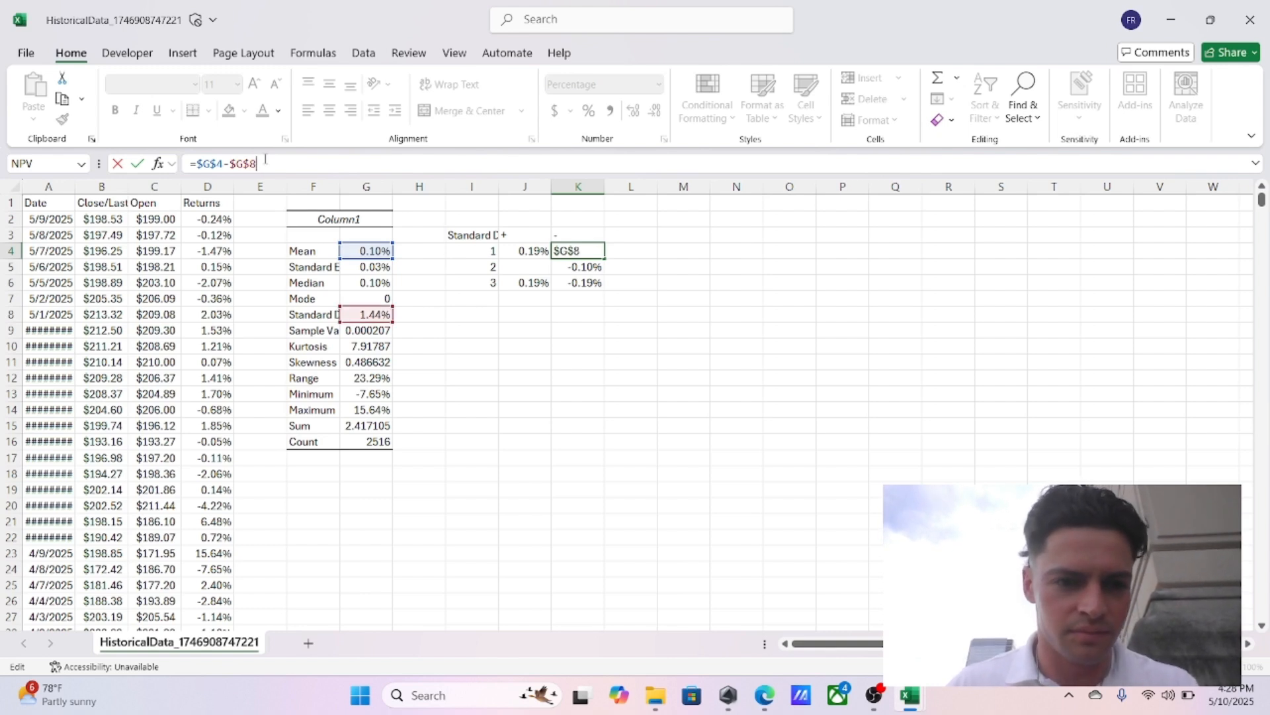
key("ctrl+Return")
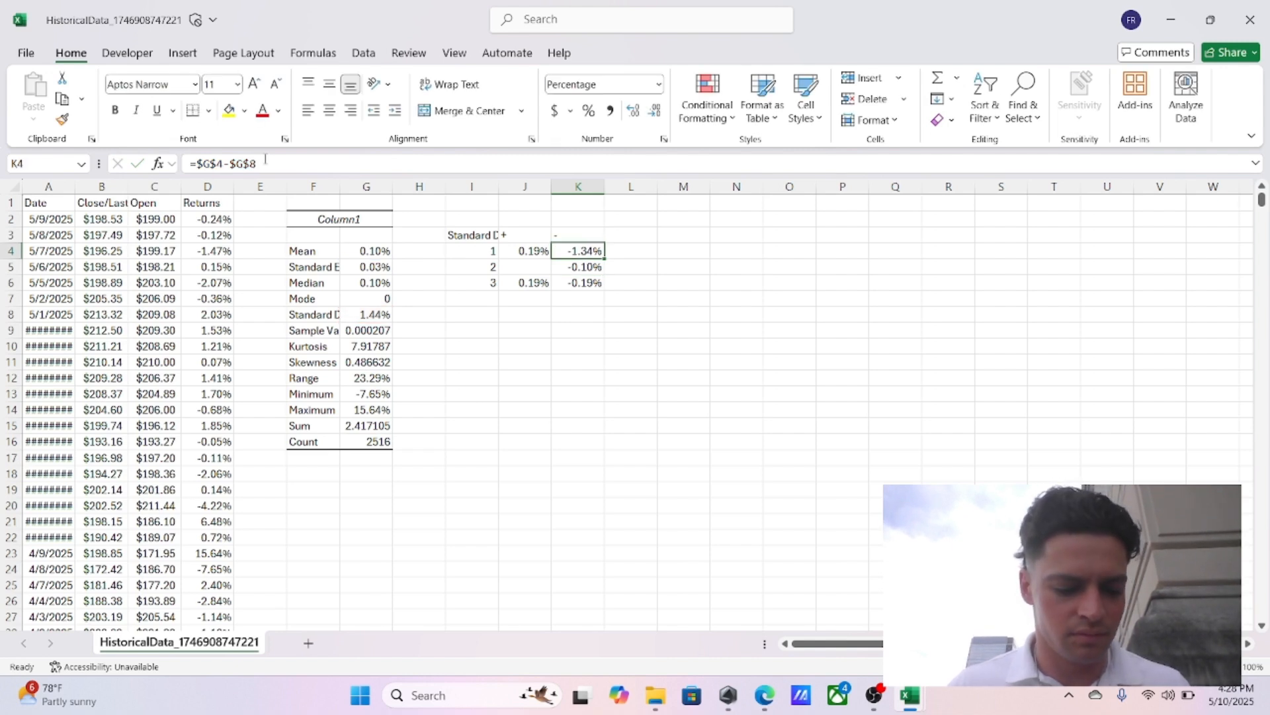
Step: Copy the K4 formula into K5:K6 and J5:J6
key("ctrl+c")
key("shift+Down")
key("shift+Down")
key("ctrl+v")
key("Left")
key("Down")
key("shift+Down")
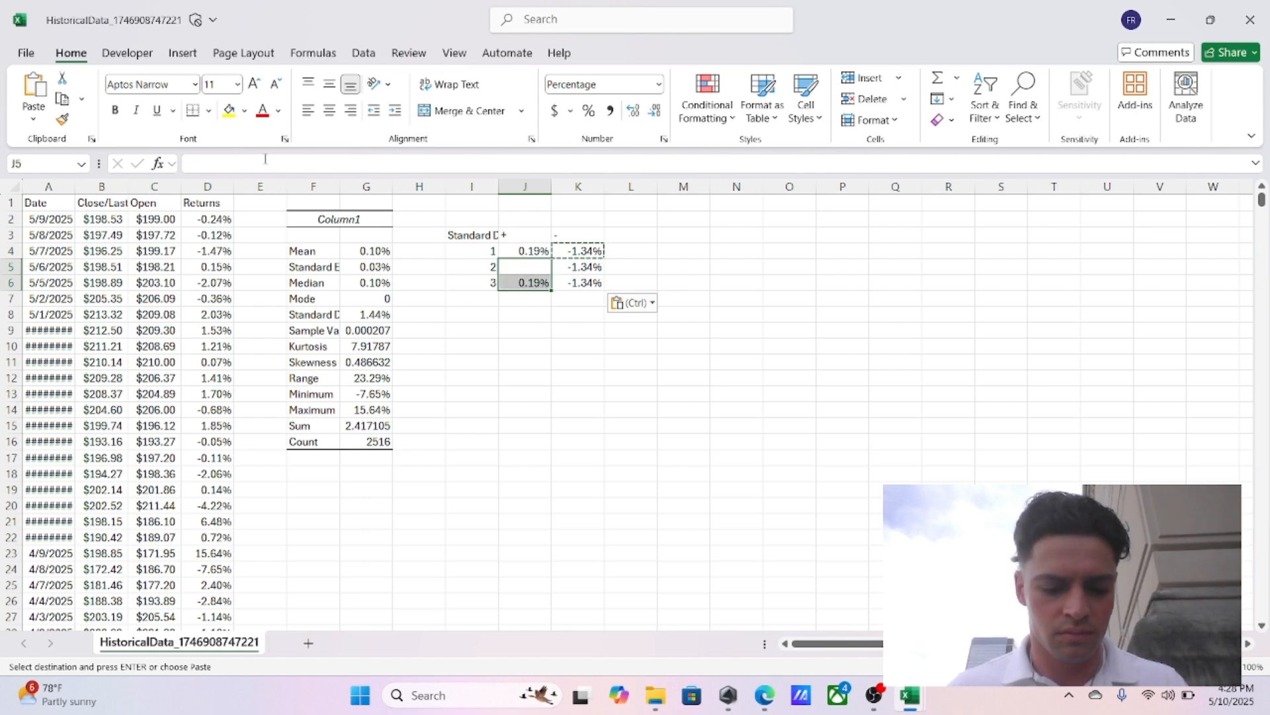
key("ctrl+v")
key("Up")
key("Down")
key("Down")
key("Up")
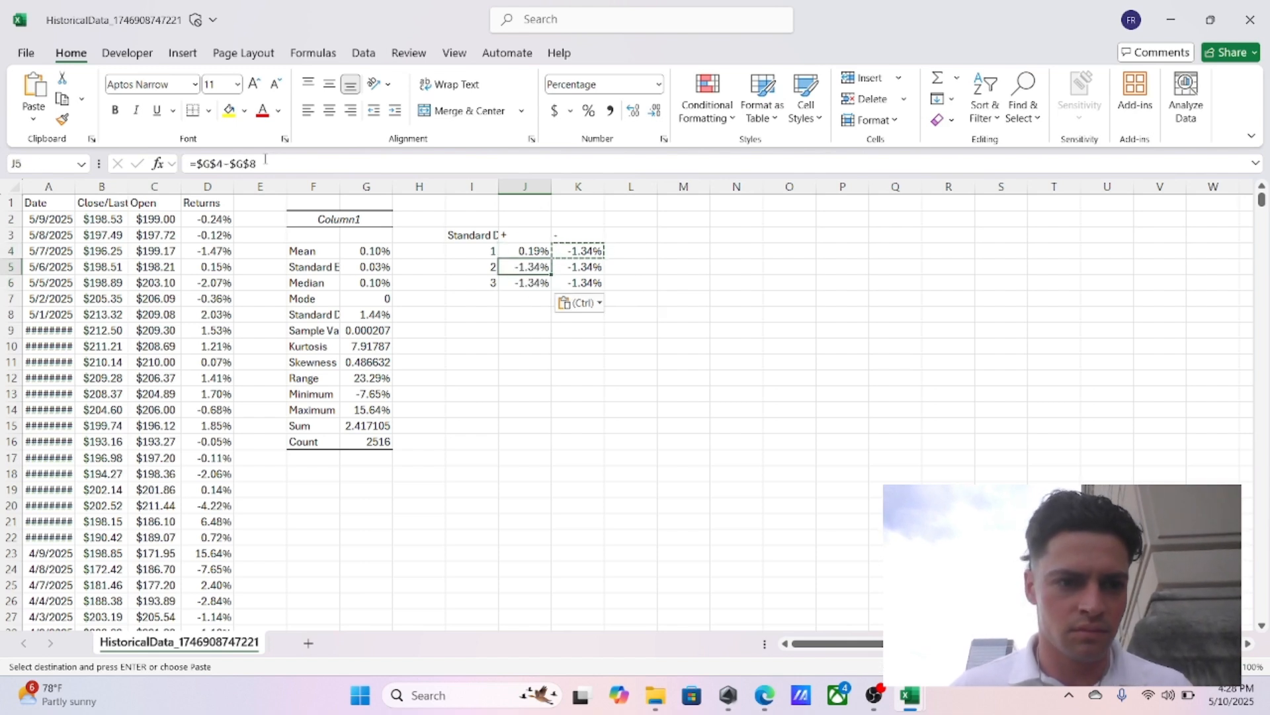
Step: Change the formulas in J5 and J6 to =$G$4+$G$8 so they add the standard deviation to the mean
left_click(231, 166)
key("BackSpace")
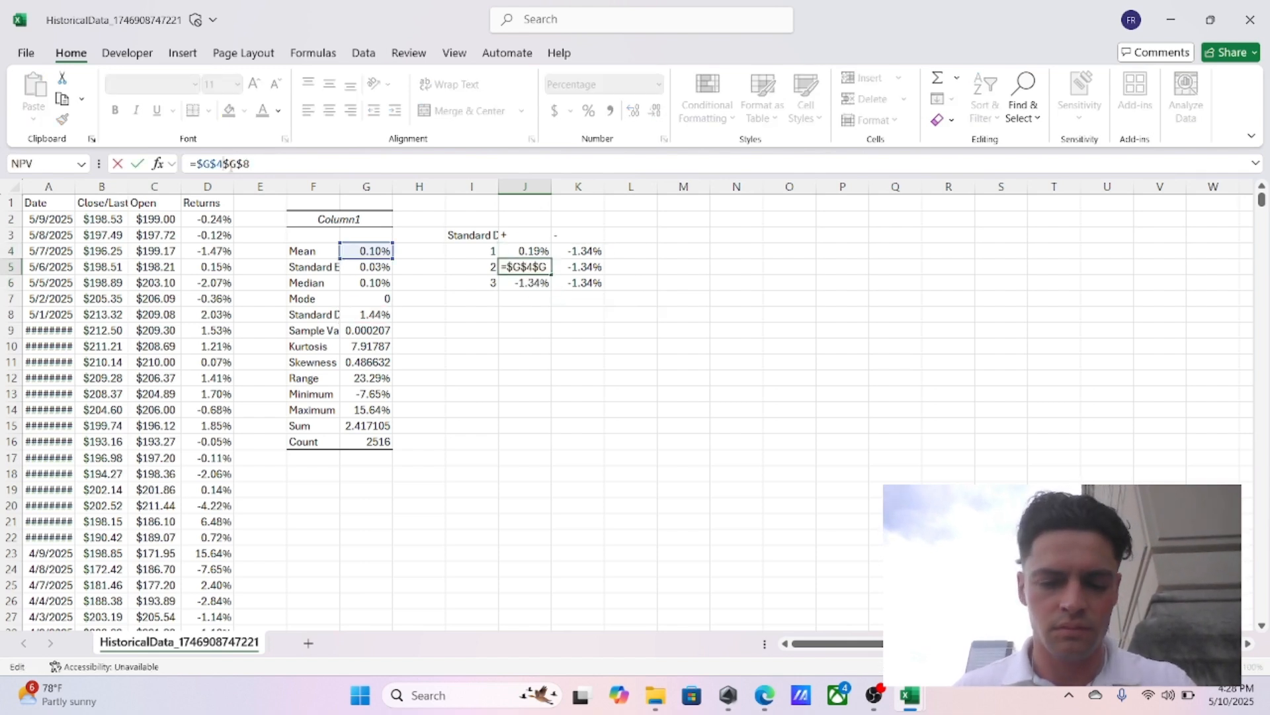
type("+")
key("Return")
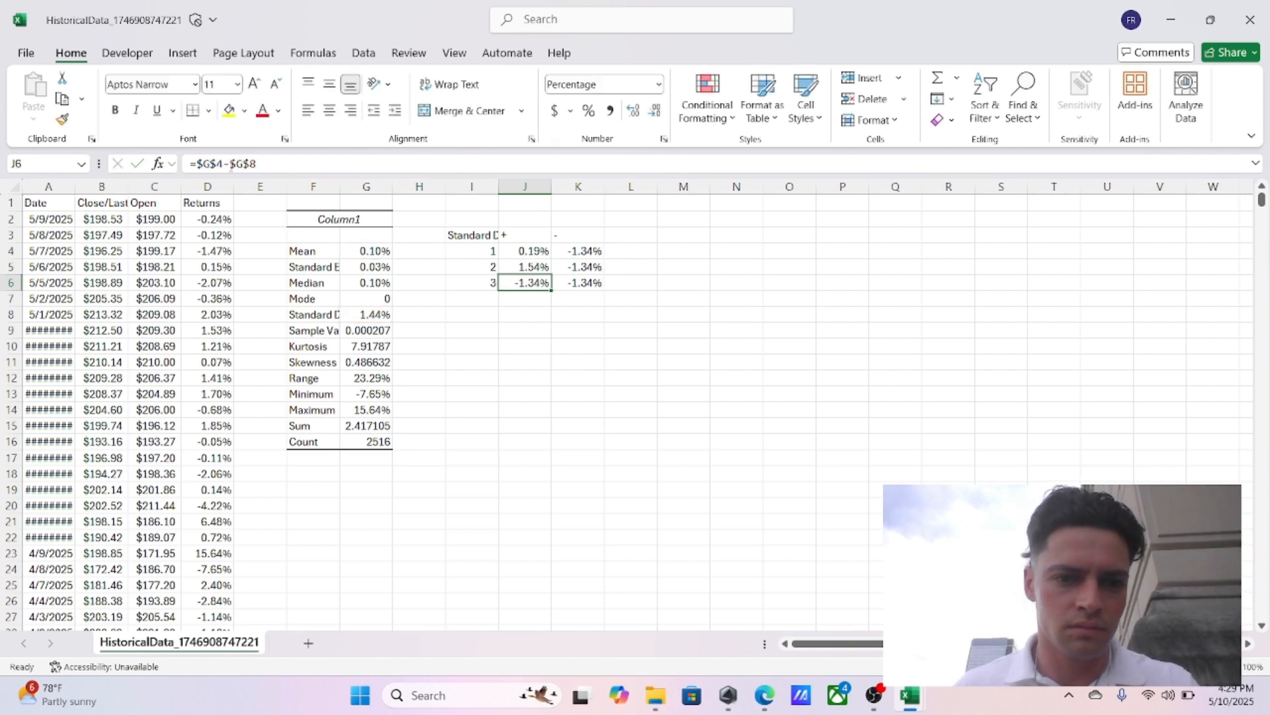
left_click(231, 164)
key("BackSpace")
type("+")
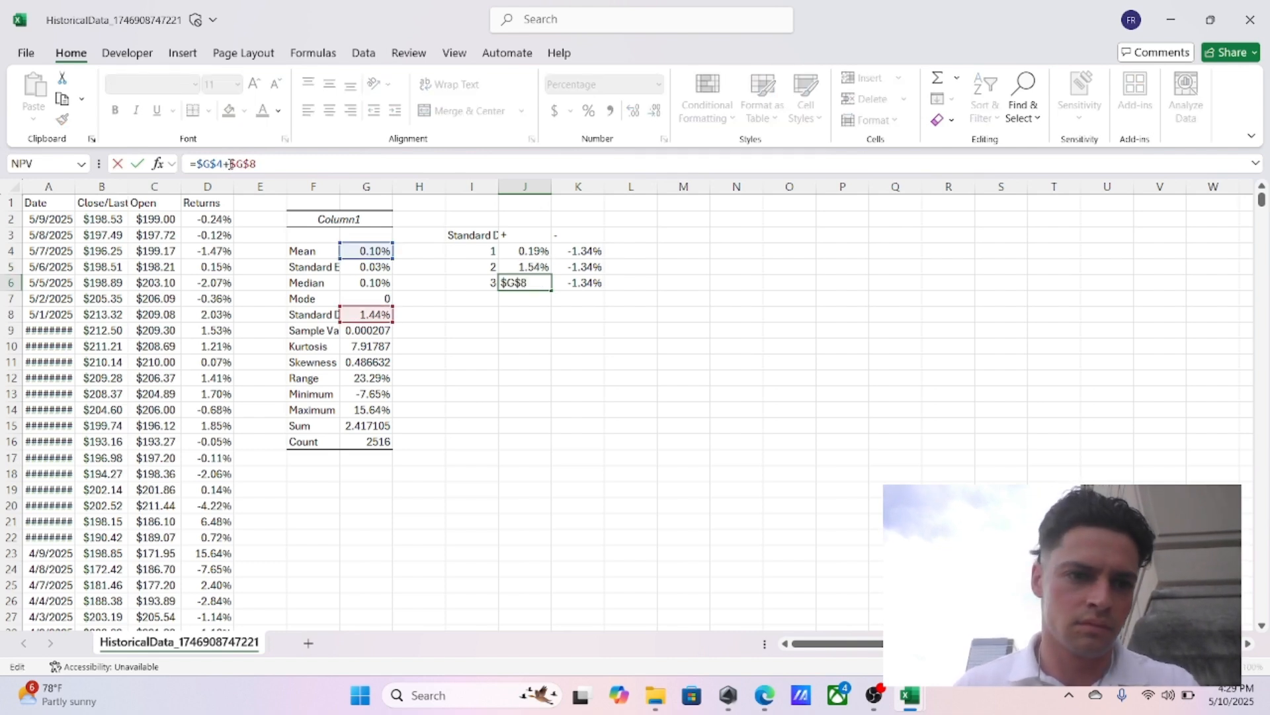
key("Return")
Step: Extend the J6 formula to =$G$4+$G$8+G8
key("Up")
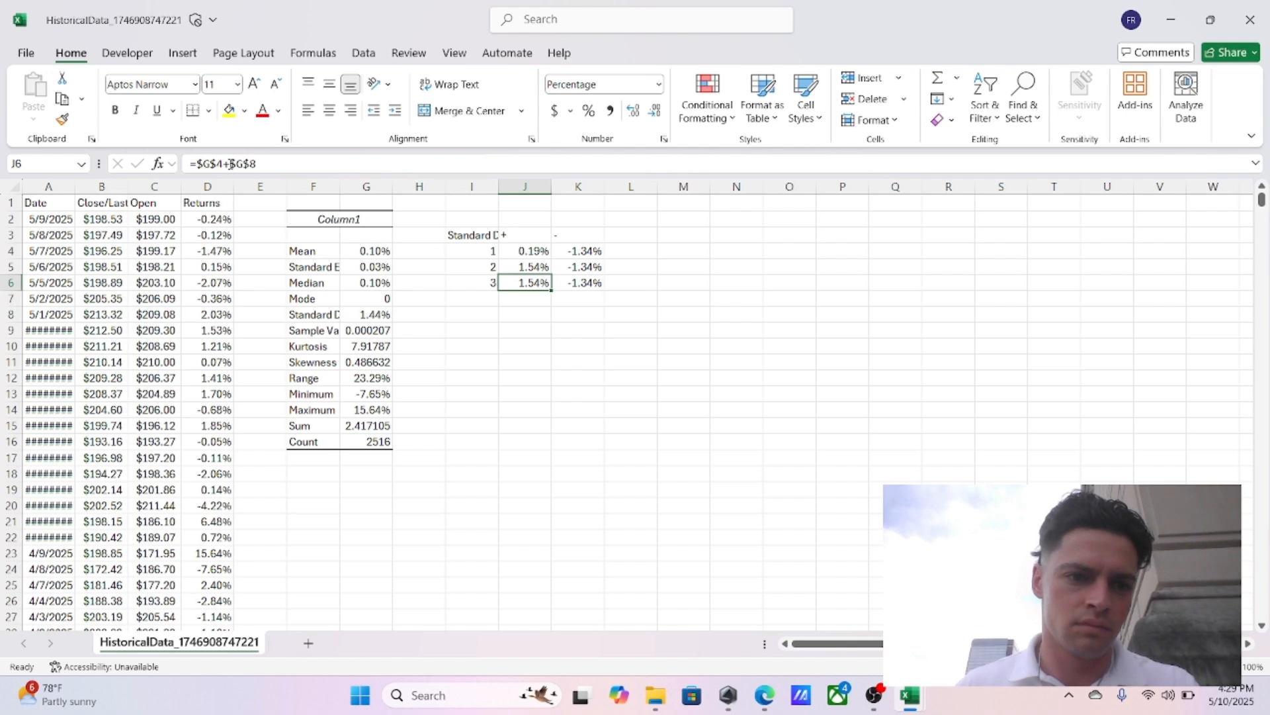
left_click(284, 166)
type("g8")
key("Return")
Step: Extend the K5 formula to =$G$4-$G$8-G8 and the K6 formula to =$G$4-$G$8-G8-G8
key("Right")
key("Up")
key("Up")
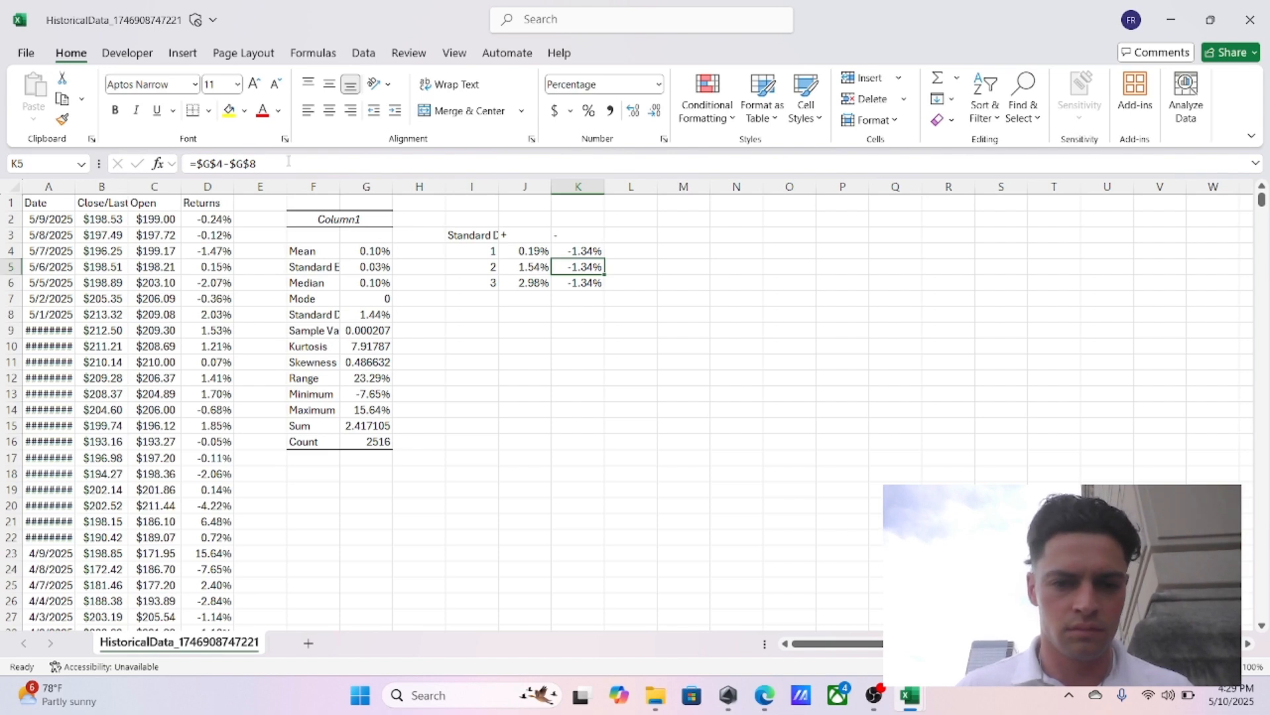
key("F2")
type("-g8")
key("Return")
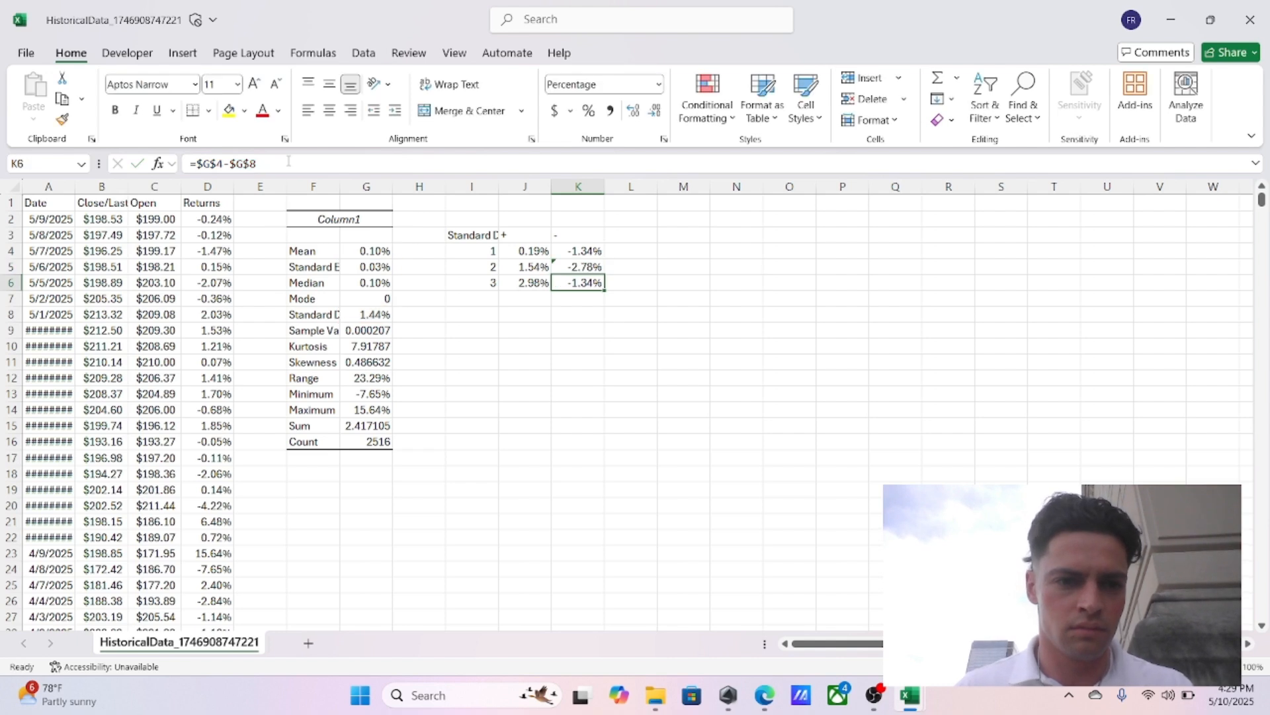
key("F2")
type("-g8-g8")
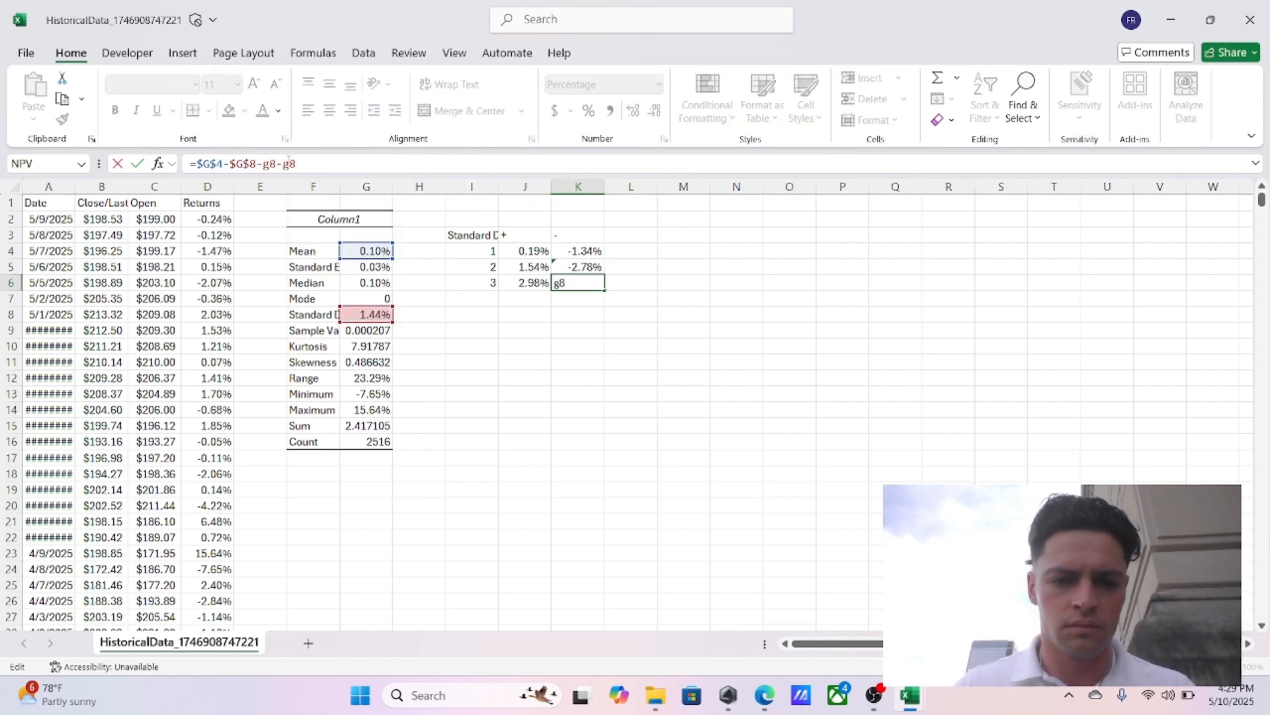
key("Return")
Step: Check the lower-band formulas in K5 and K6 for the number of standard deviations subtracted
key("Up")
key("Up")
key("Down")
key("Down")
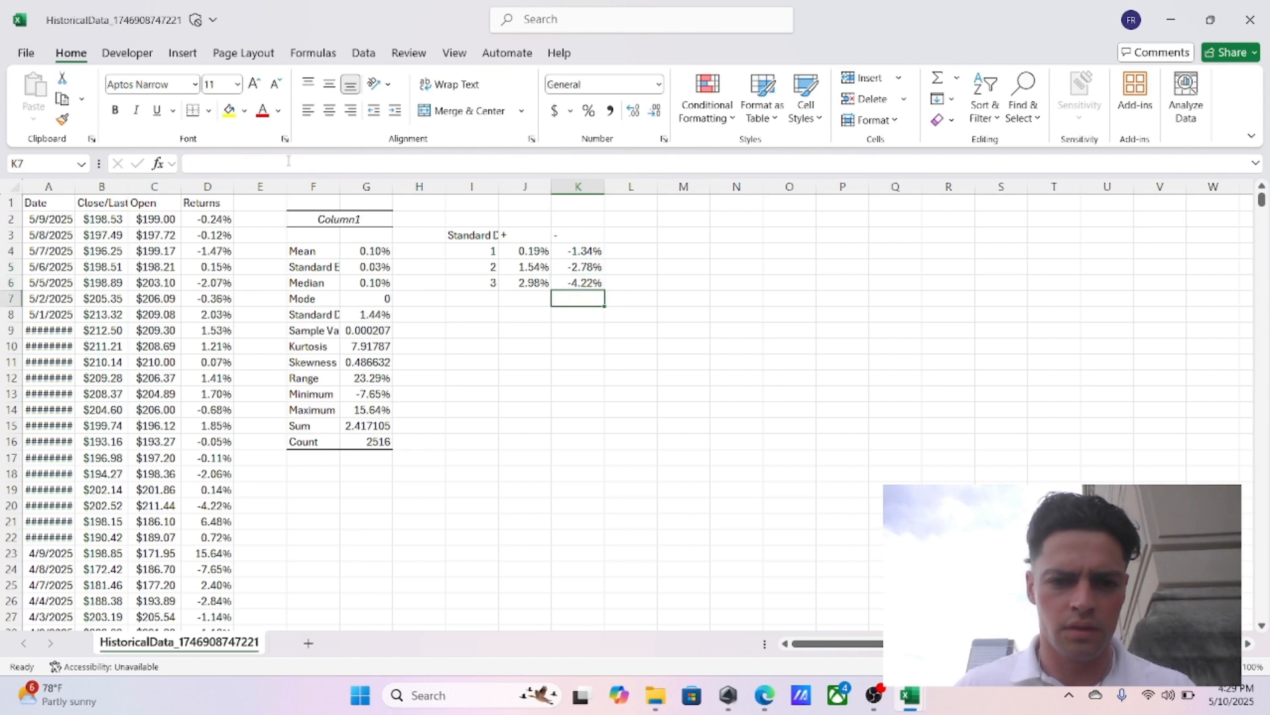
key("Up")
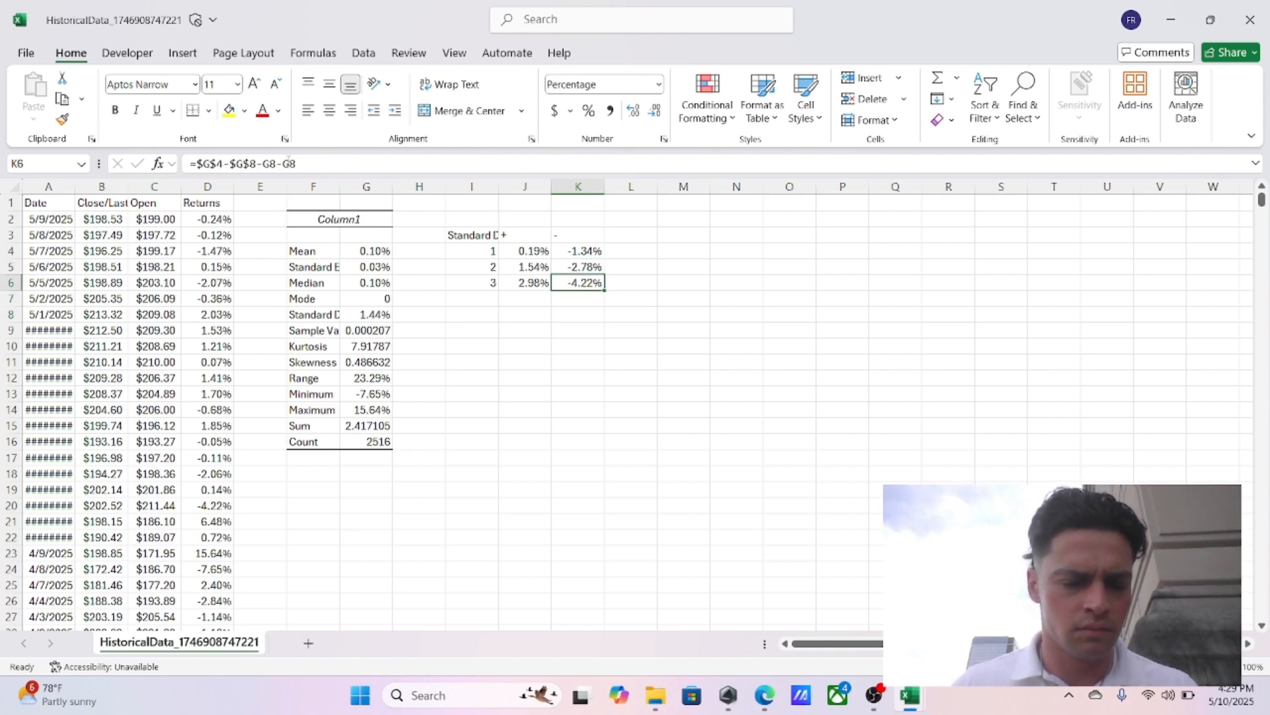
key("Up")
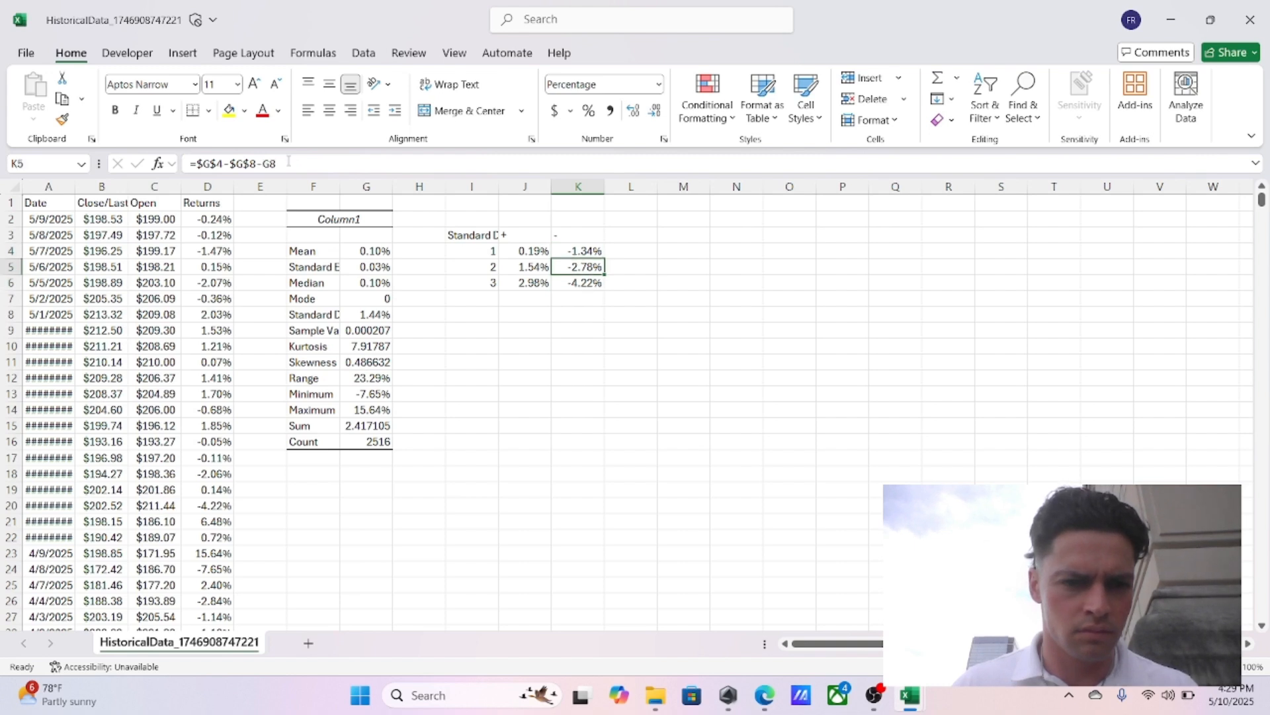
key("Down")
key("Up")
Step: Correct the J4 formula to =$G$4+$G$8 so it adds one standard deviation to the mean
key("Left")
key("Up")
key("Down")
key("Up")
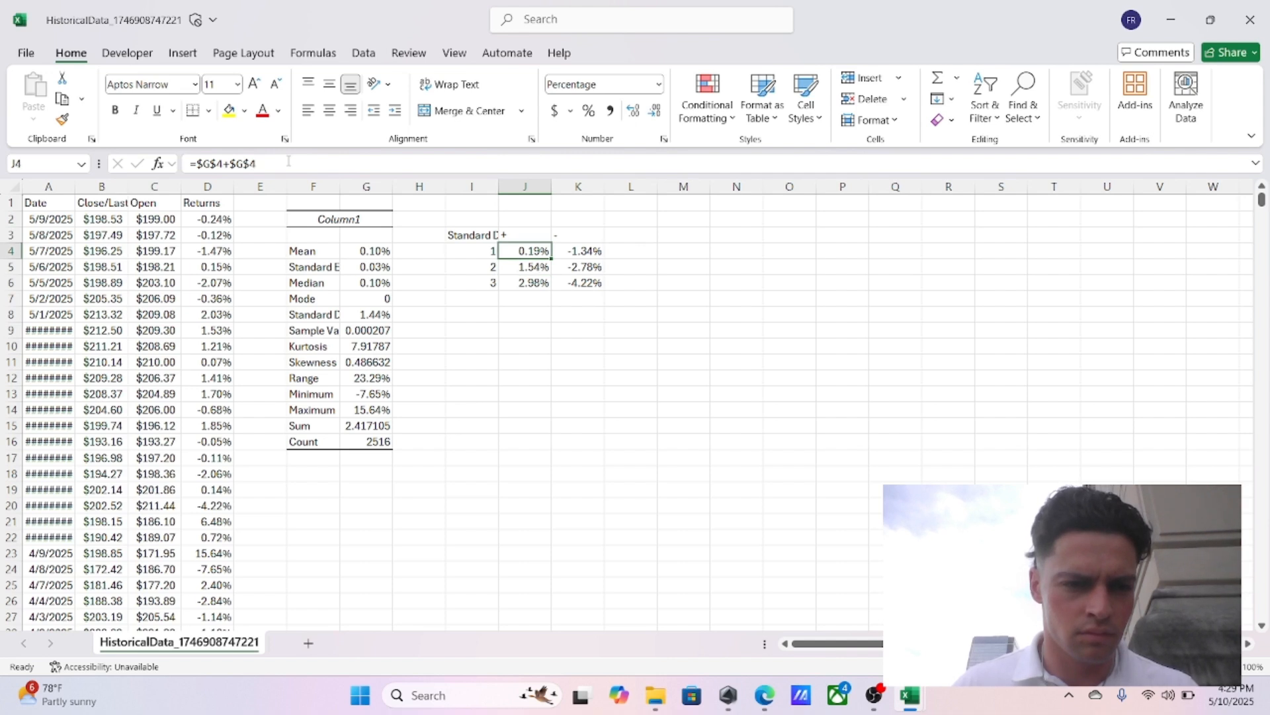
left_click(288, 162)
key("BackSpace")
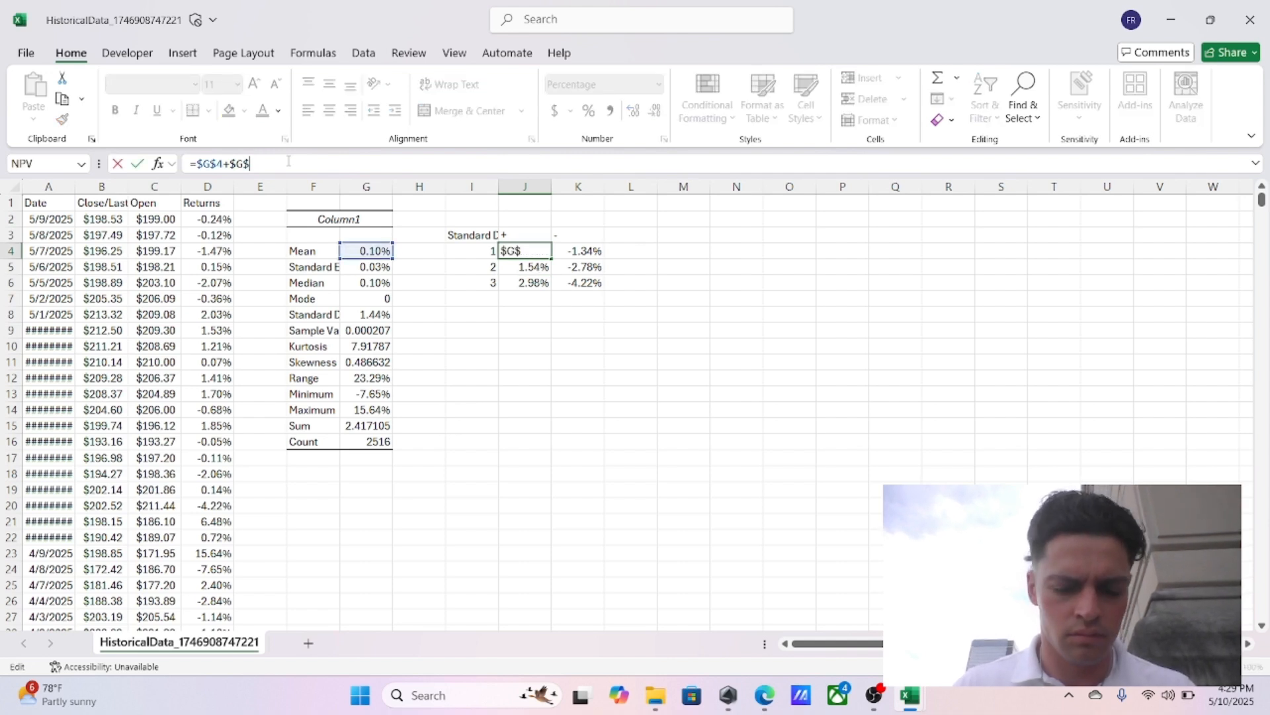
type("8")
key("Return")
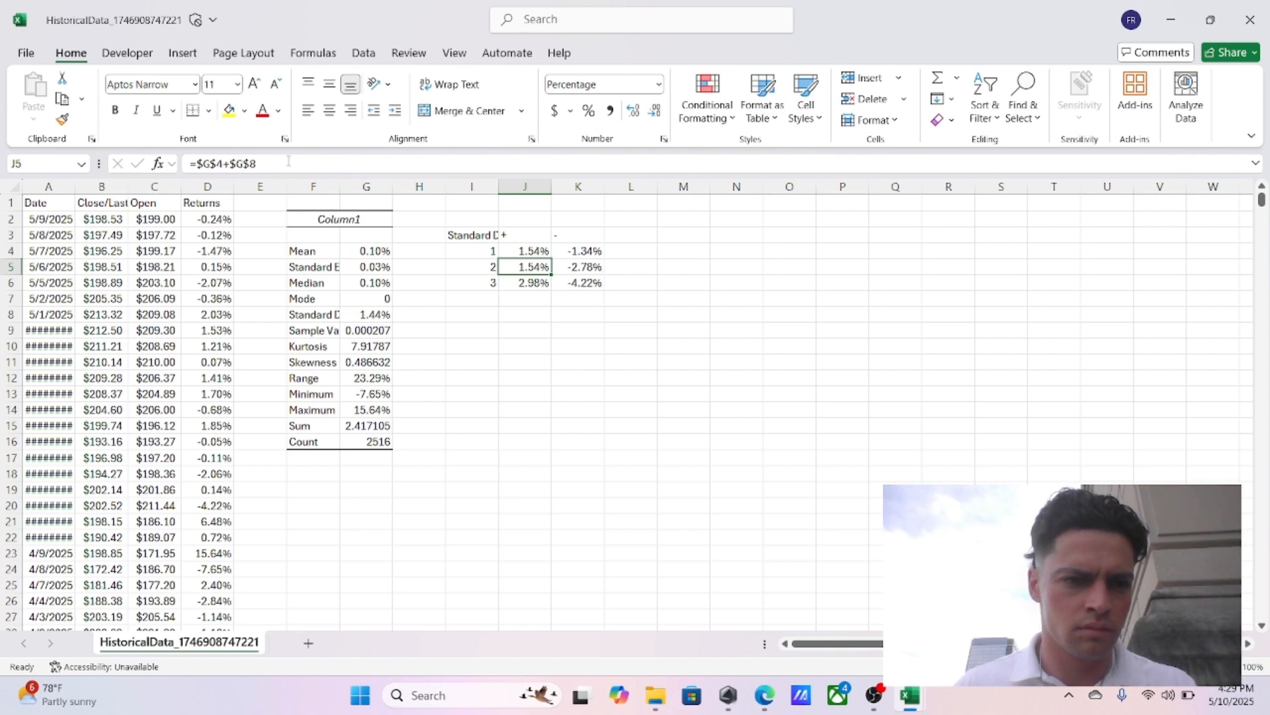
Step: Extend the J5 formula to =$G$4+$G$8+G8 and the J6 formula to =$G$4+$G$8+G8+G8
left_click(288, 162)
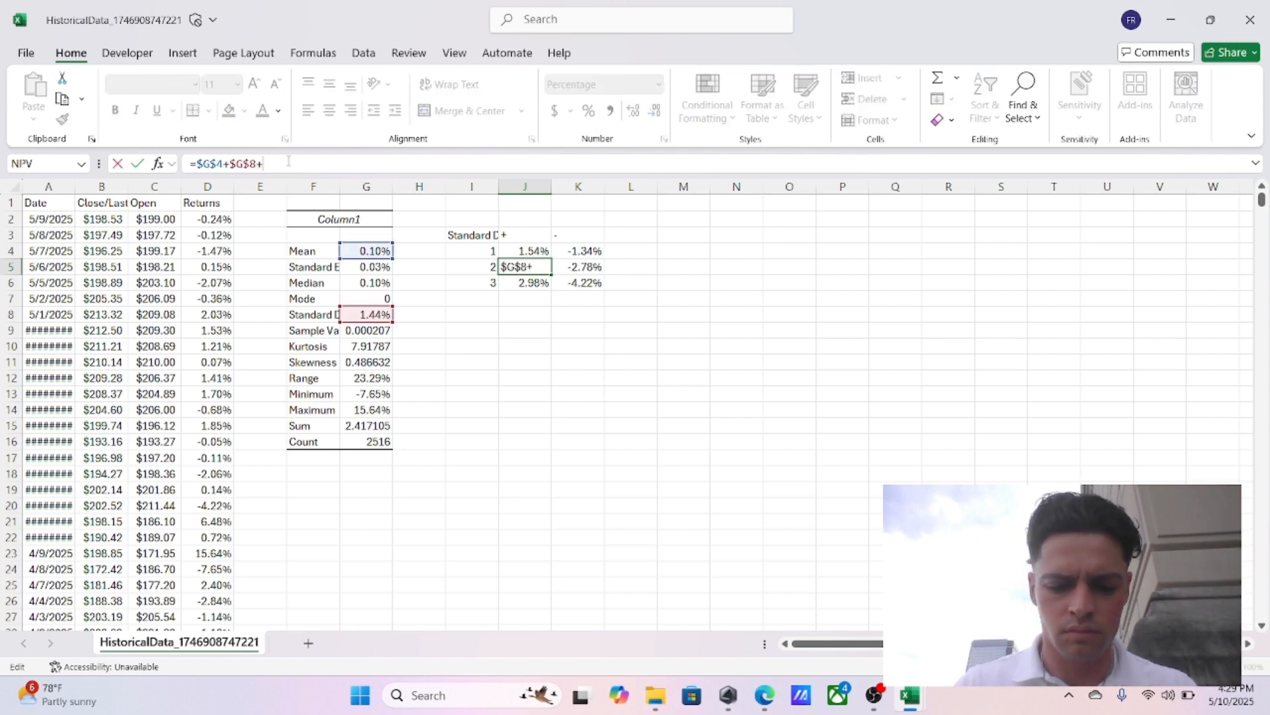
type("+g8")
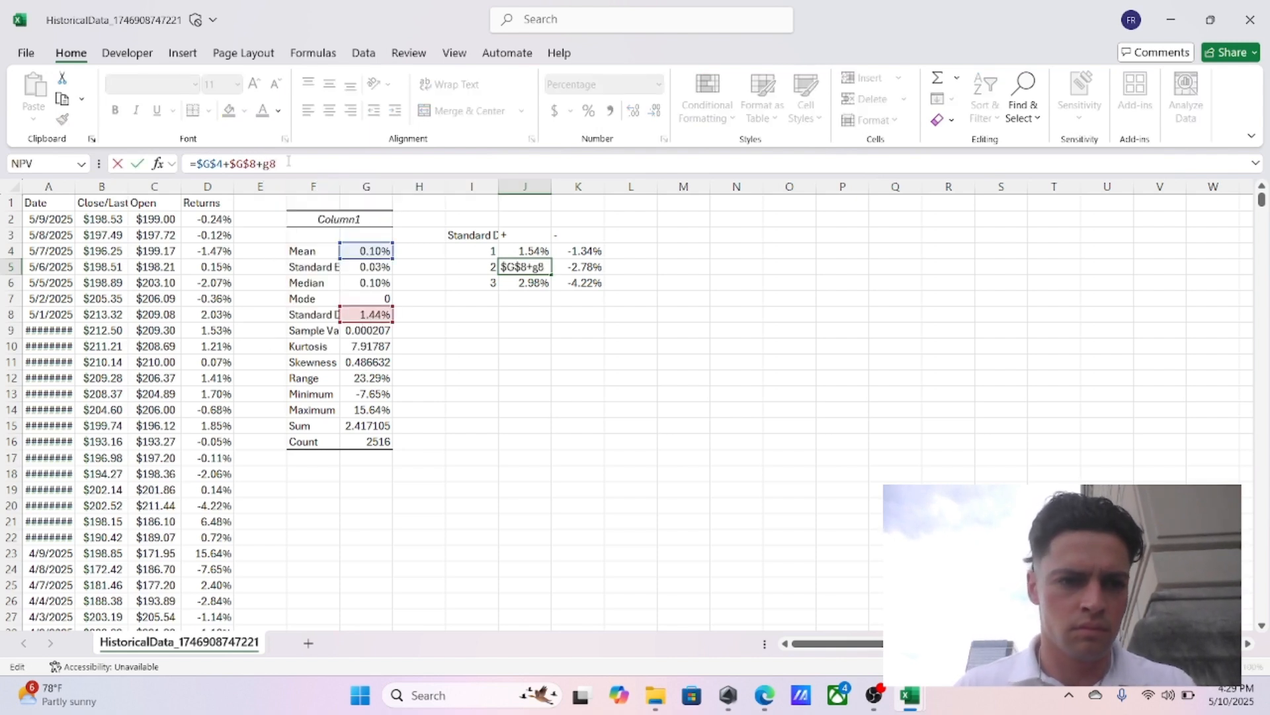
key("Return")
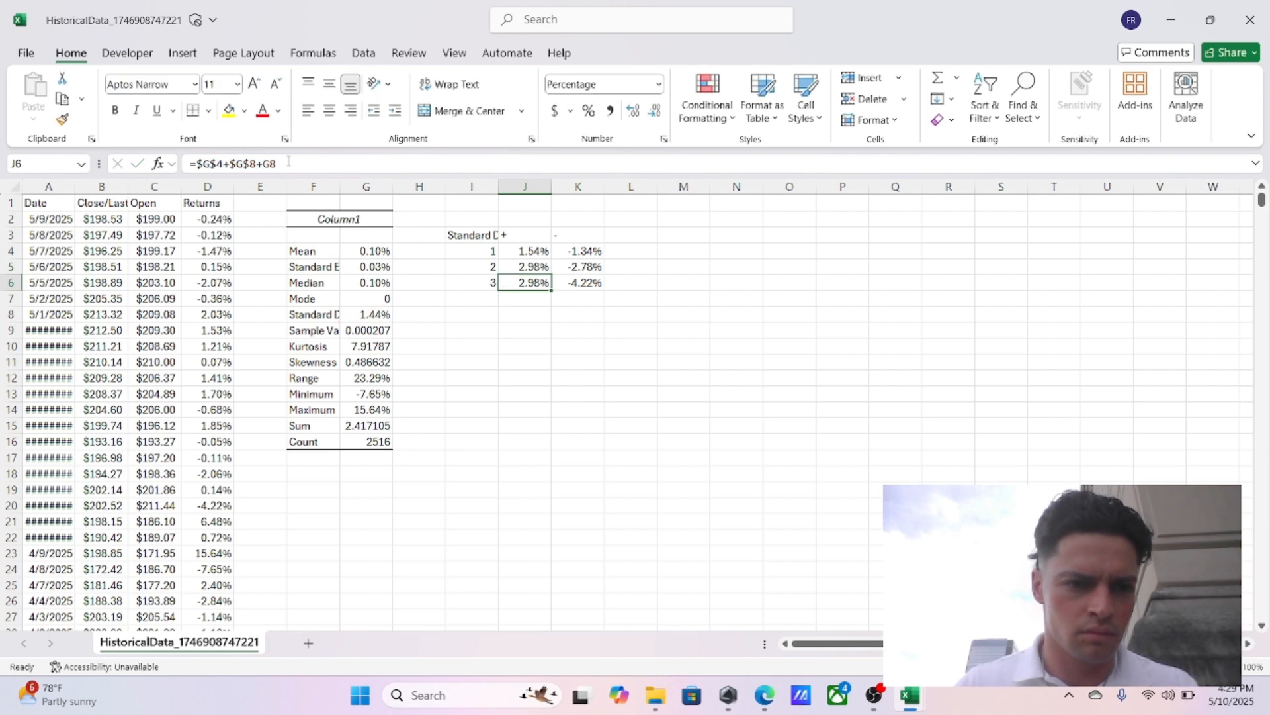
left_click(289, 162)
type("+g8")
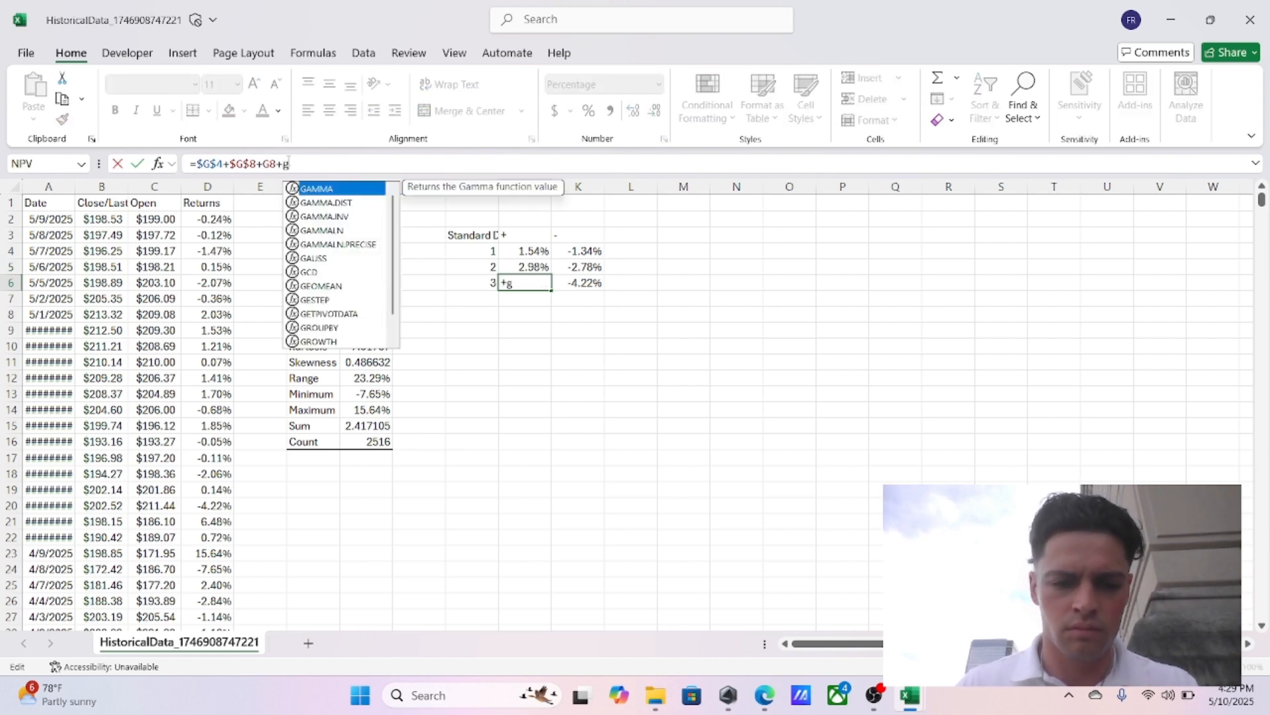
key("Return")
Step: Check the upper-band cells J4:J6 against the number of standard deviations in each row
key("Up")
key("Up")
key("Up")
key("Down")
key("Down")
key("Down")
key("Right")
key("Left")
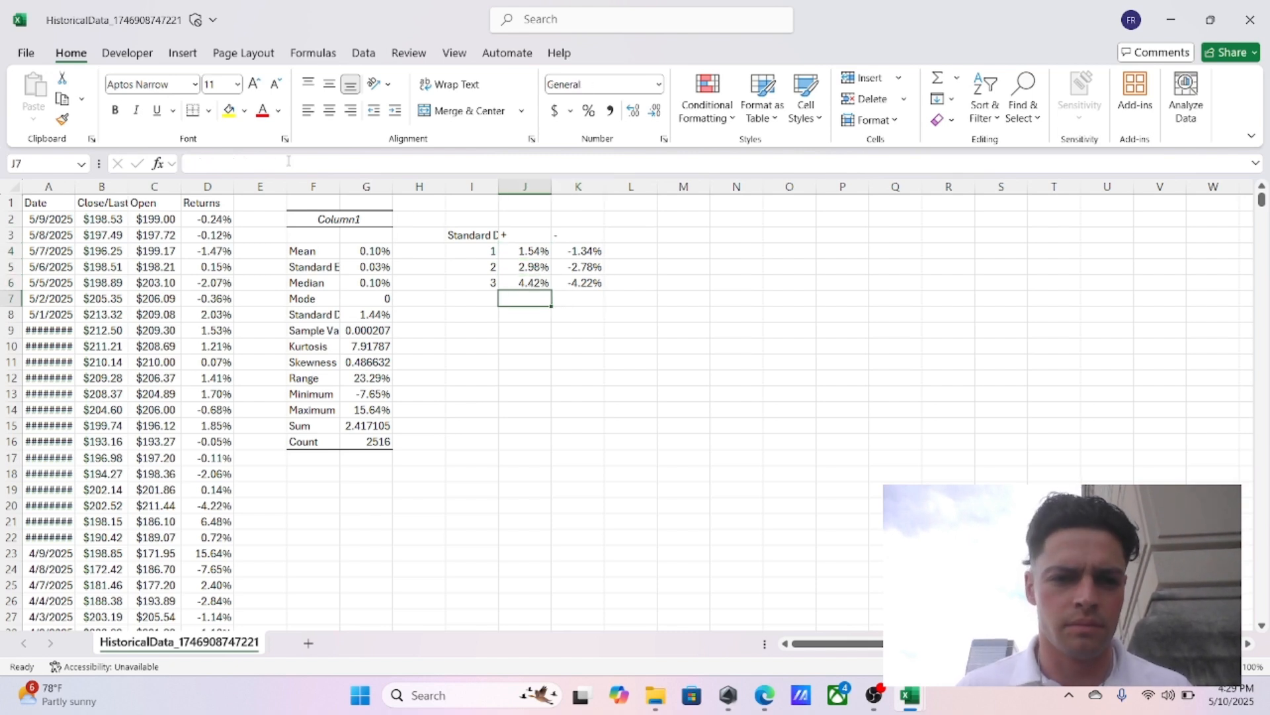
Step: Autofit column I to the Standard Deviation heading and select cell I10
double_click(499, 186)
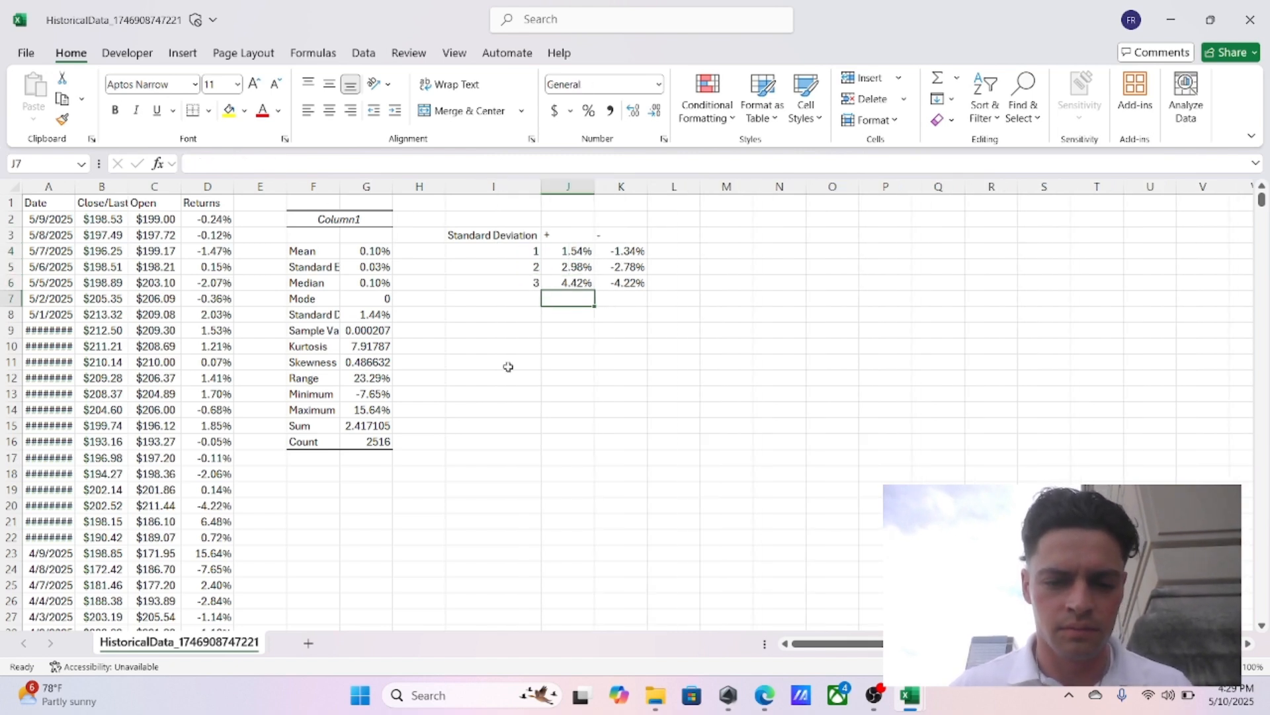
left_click(507, 432)
left_click(513, 366)
left_click(508, 346)
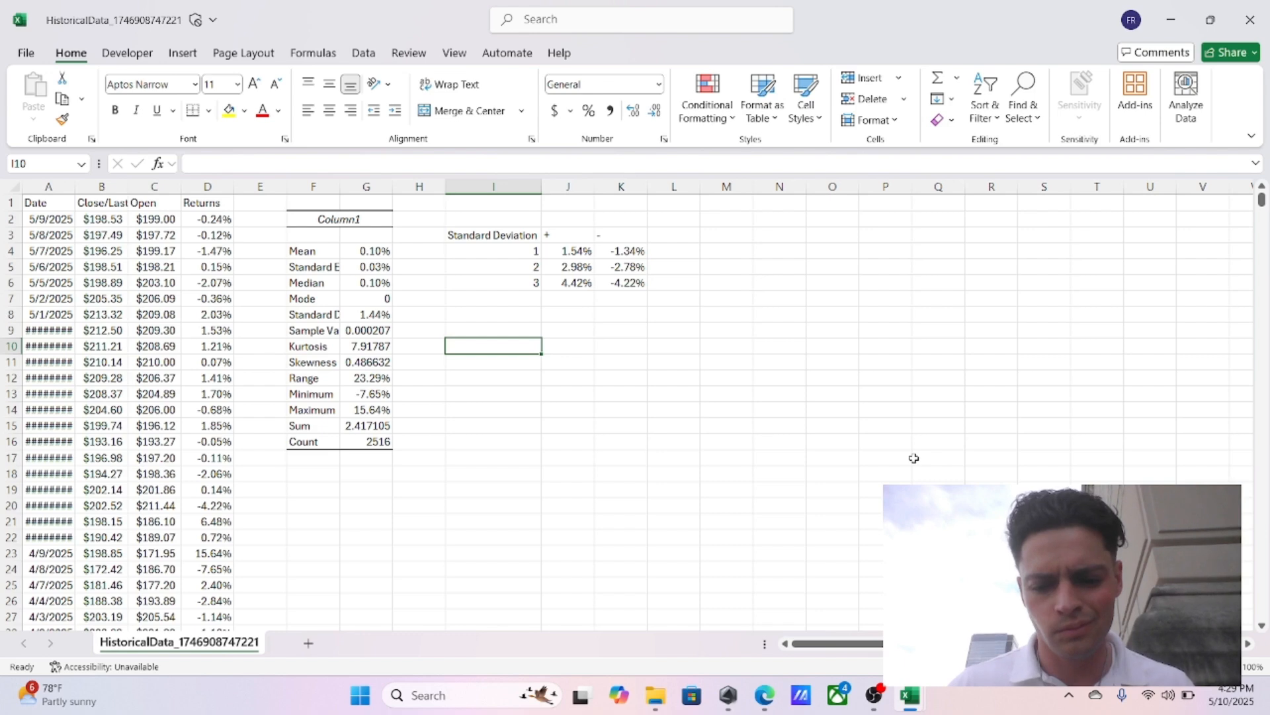
key("super+Right")
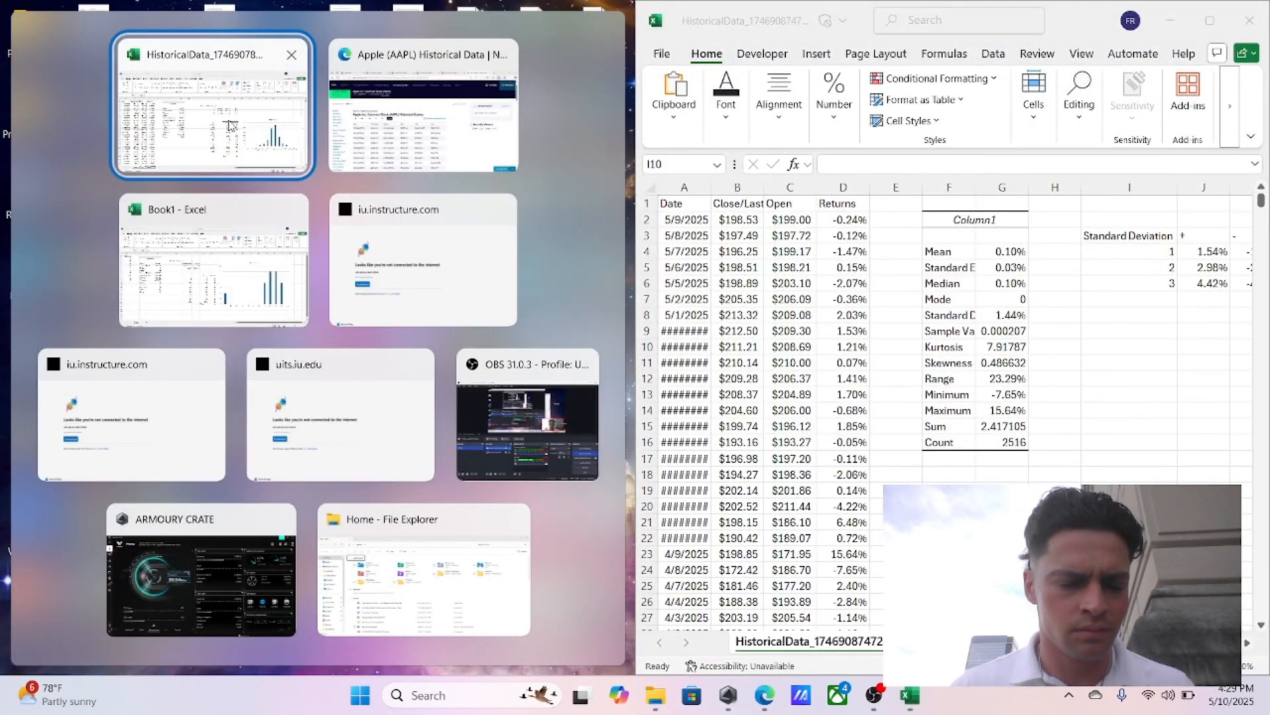
left_click(230, 124)
scroll(443, 471, "right", 5)
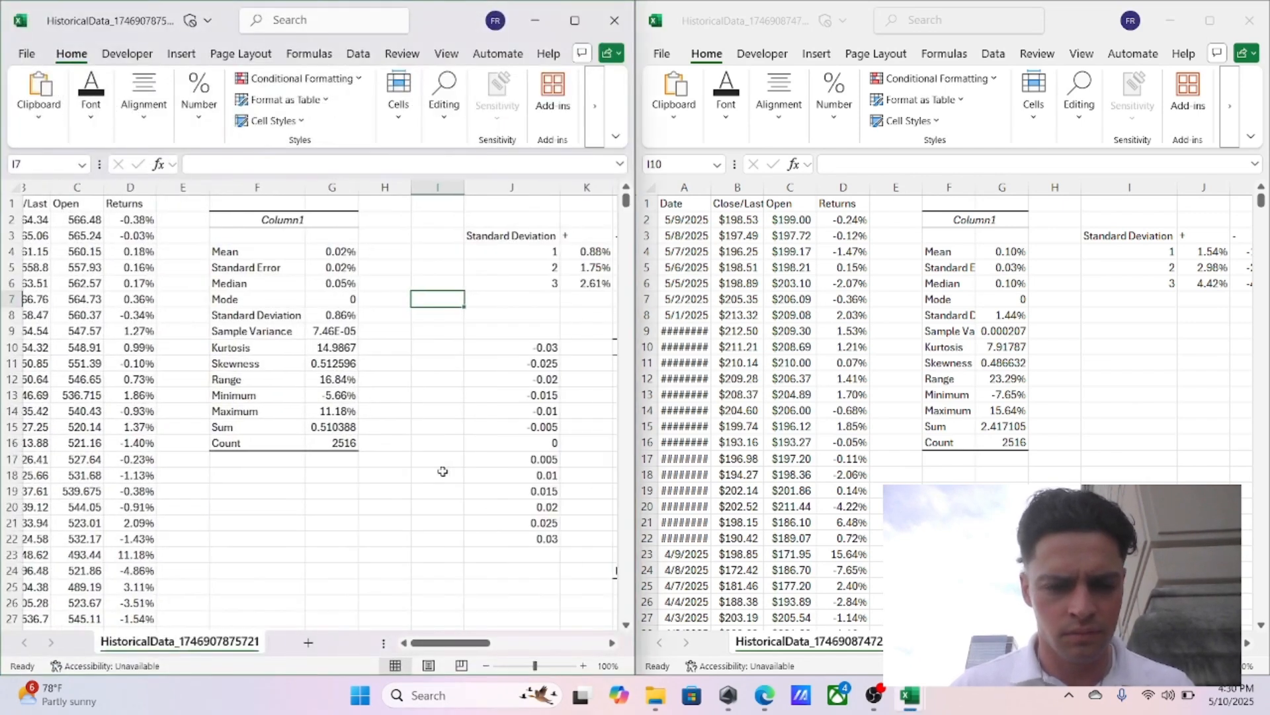
scroll(442, 471, "right", 4)
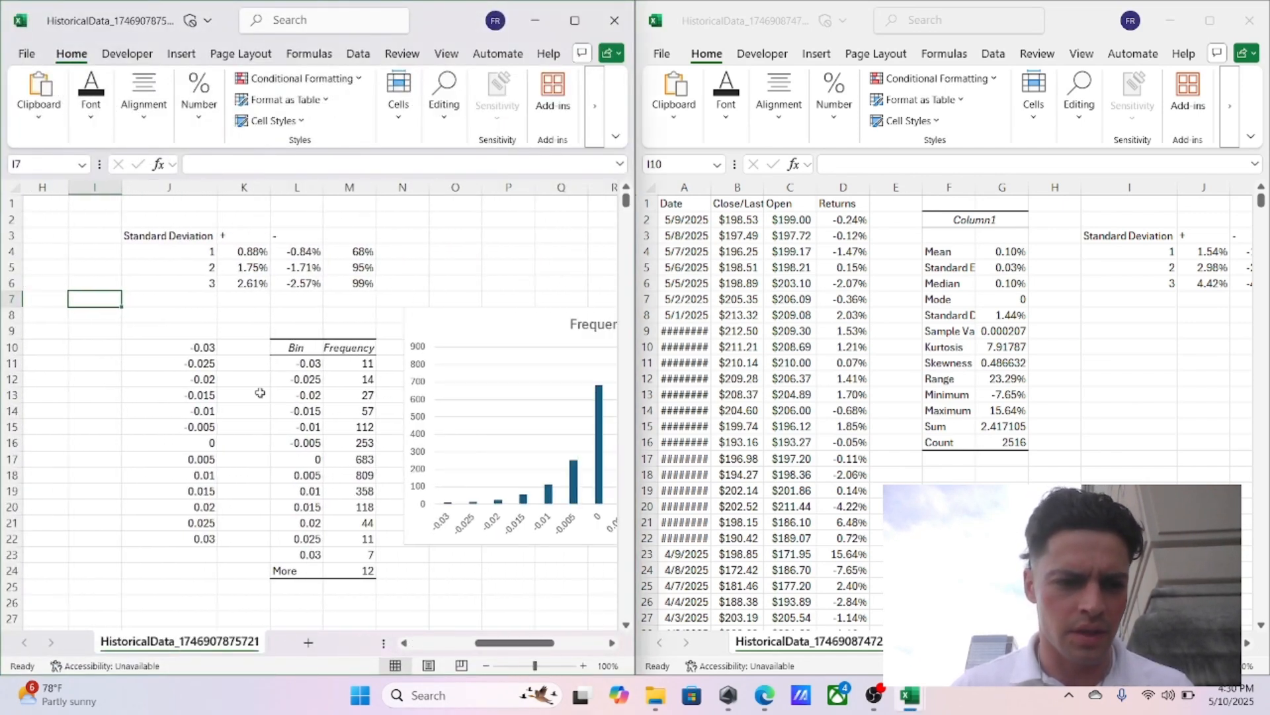
Step: Copy the bin values -0.03 to 0.03 from J10:J22 of the SPY workbook into the Apple workbook starting at J11
left_click_drag(191, 350, 180, 542)
key("ctrl+c")
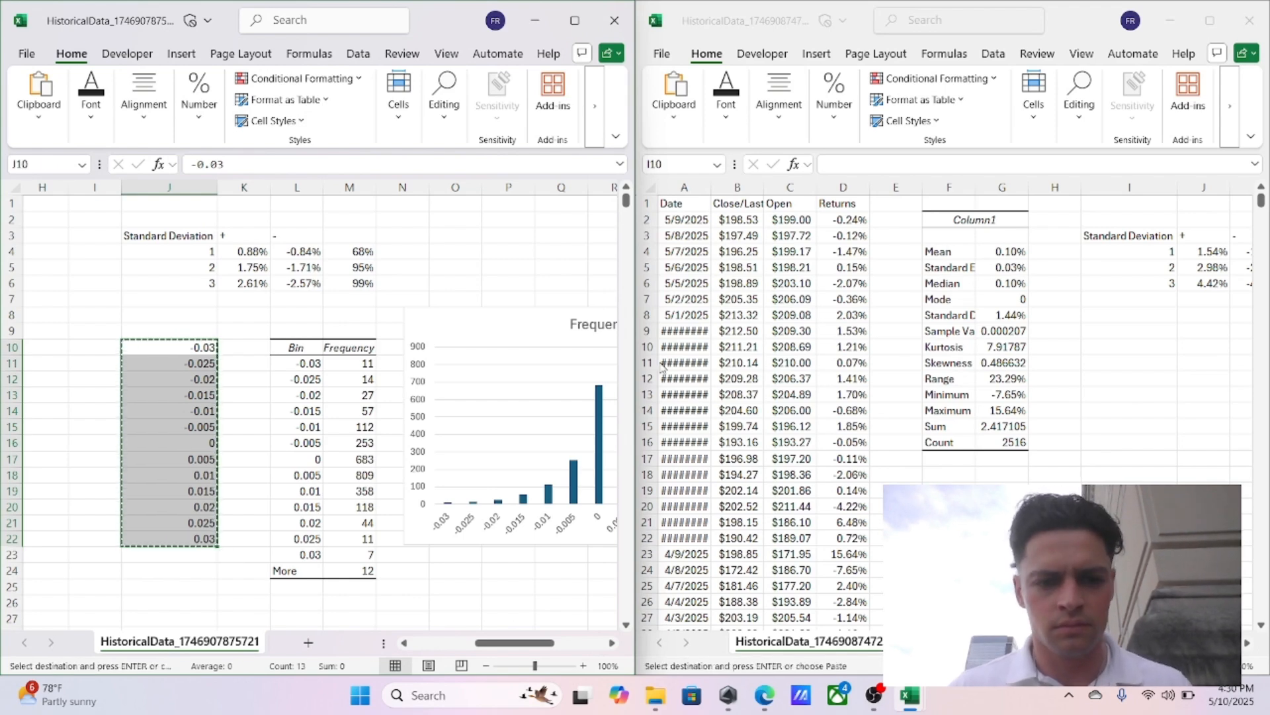
scroll(582, 370, "right", 10)
scroll(1063, 469, "left", 10)
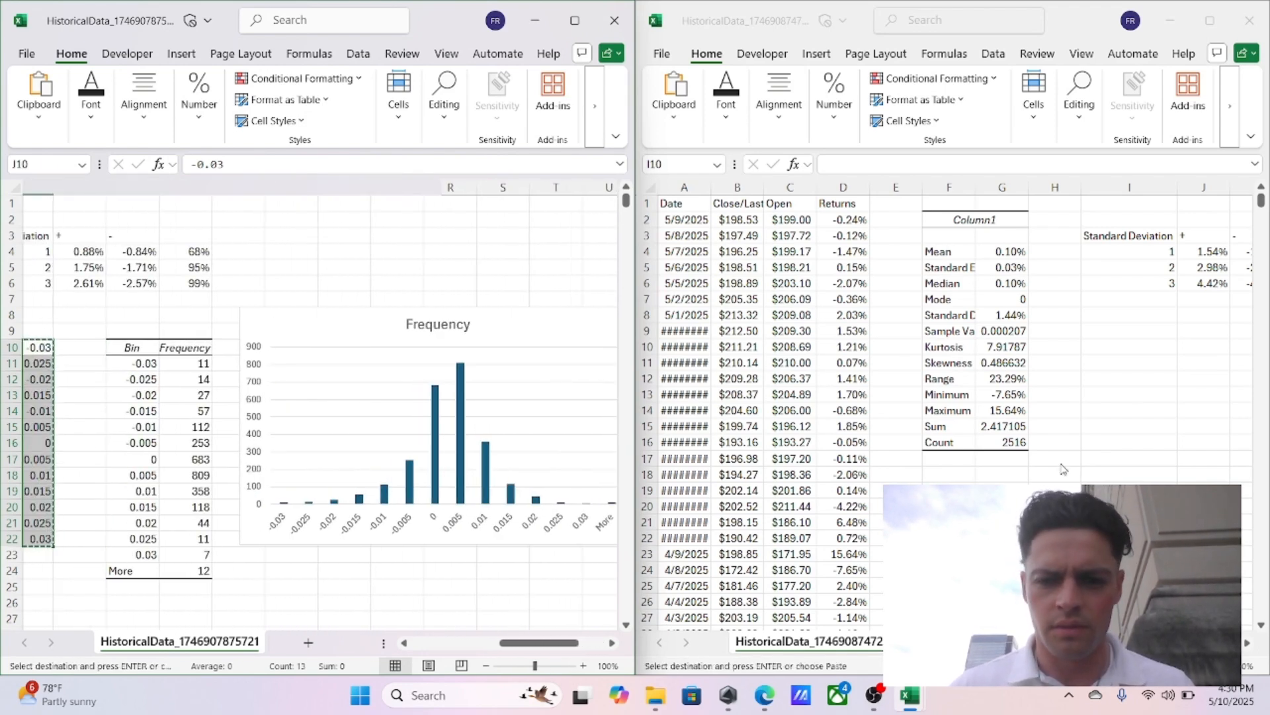
left_click(1128, 347)
scroll(992, 357, "right", 3)
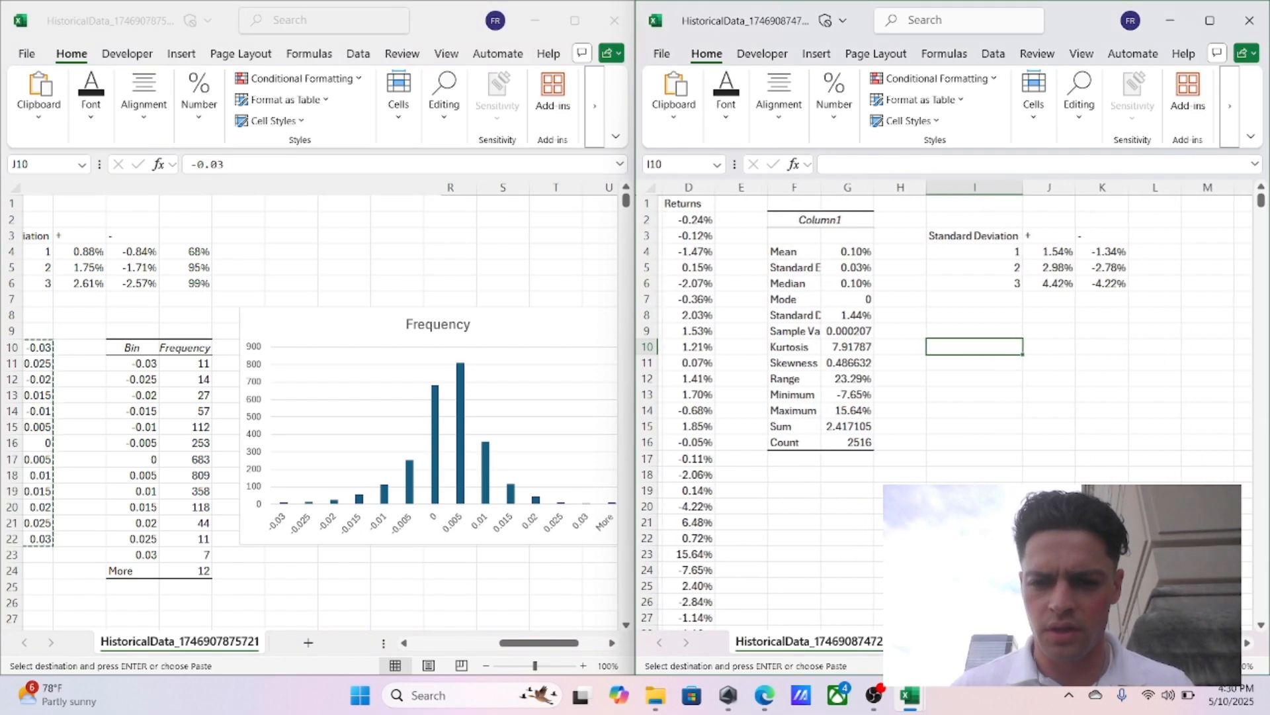
left_click(963, 375)
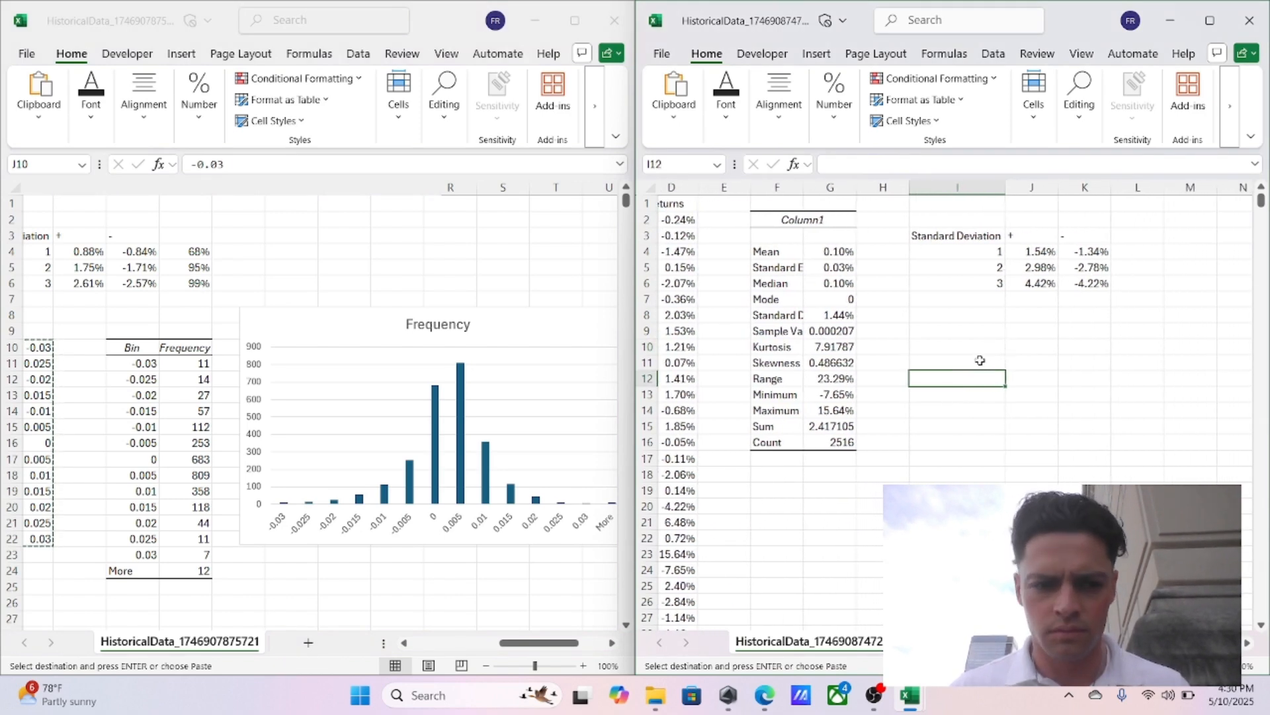
left_click(1021, 363)
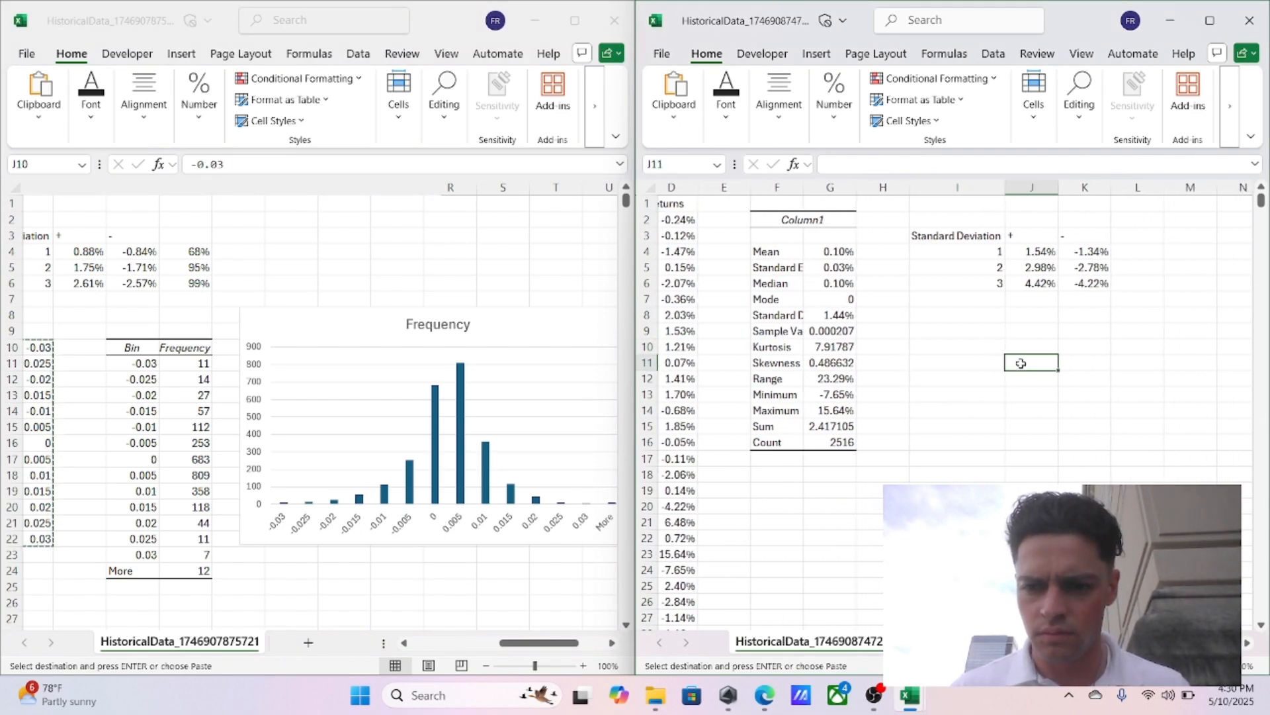
key("ctrl+v")
Step: Select K12 beside the pasted bins and maximize the Apple workbook window
left_click(1085, 378)
scroll(1081, 377, "right", 2)
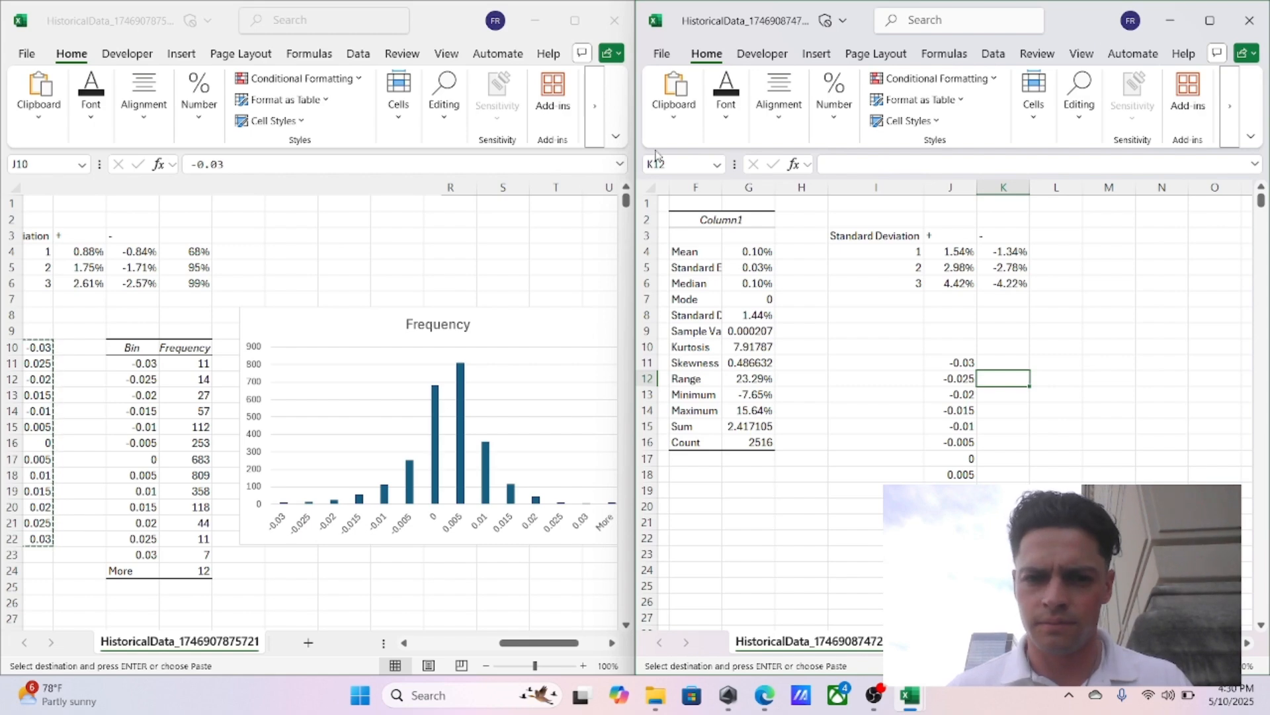
double_click(1076, 28)
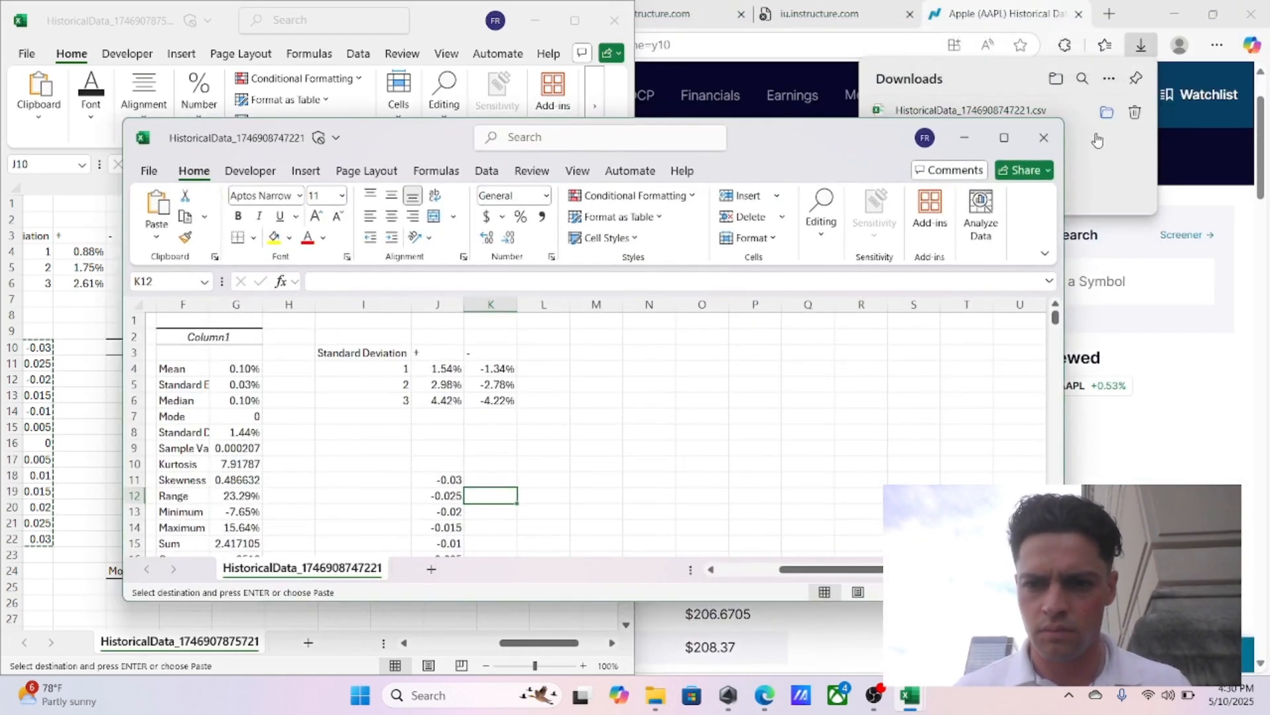
left_click(1003, 137)
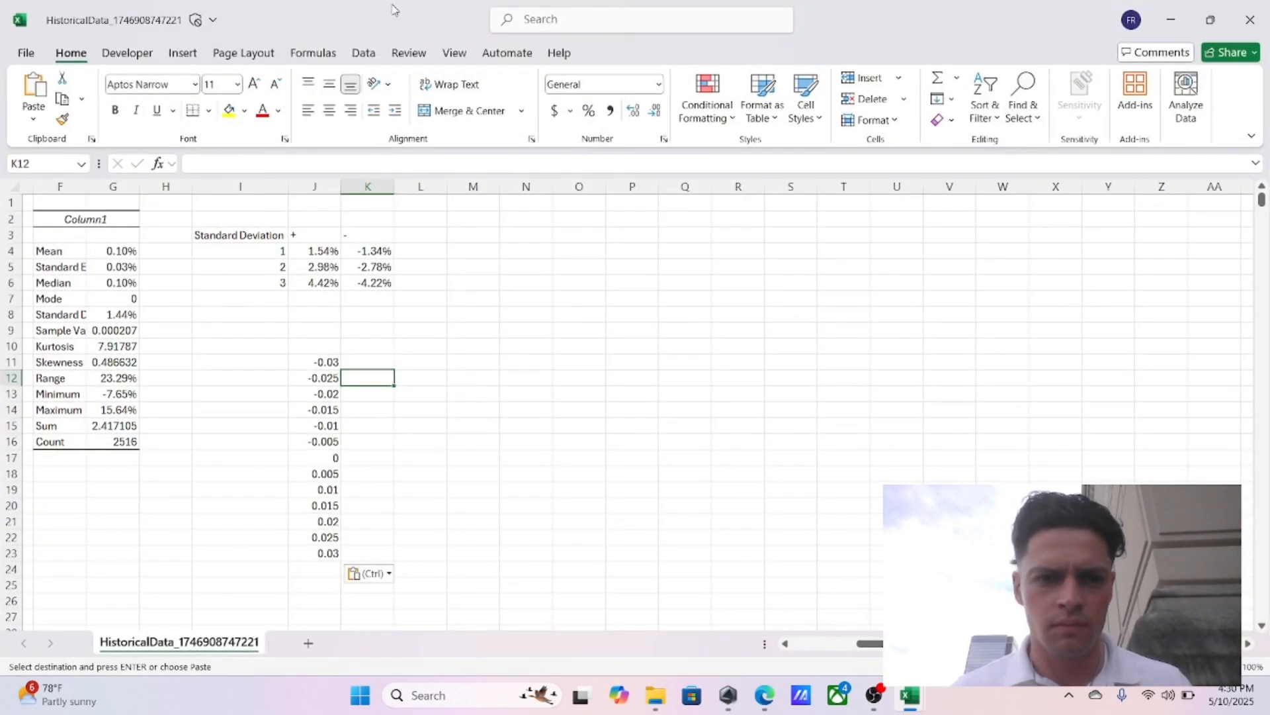
Step: Start a Histogram analysis in the Apple workbook with the daily returns D2:D2517 as the input range
left_click(352, 54)
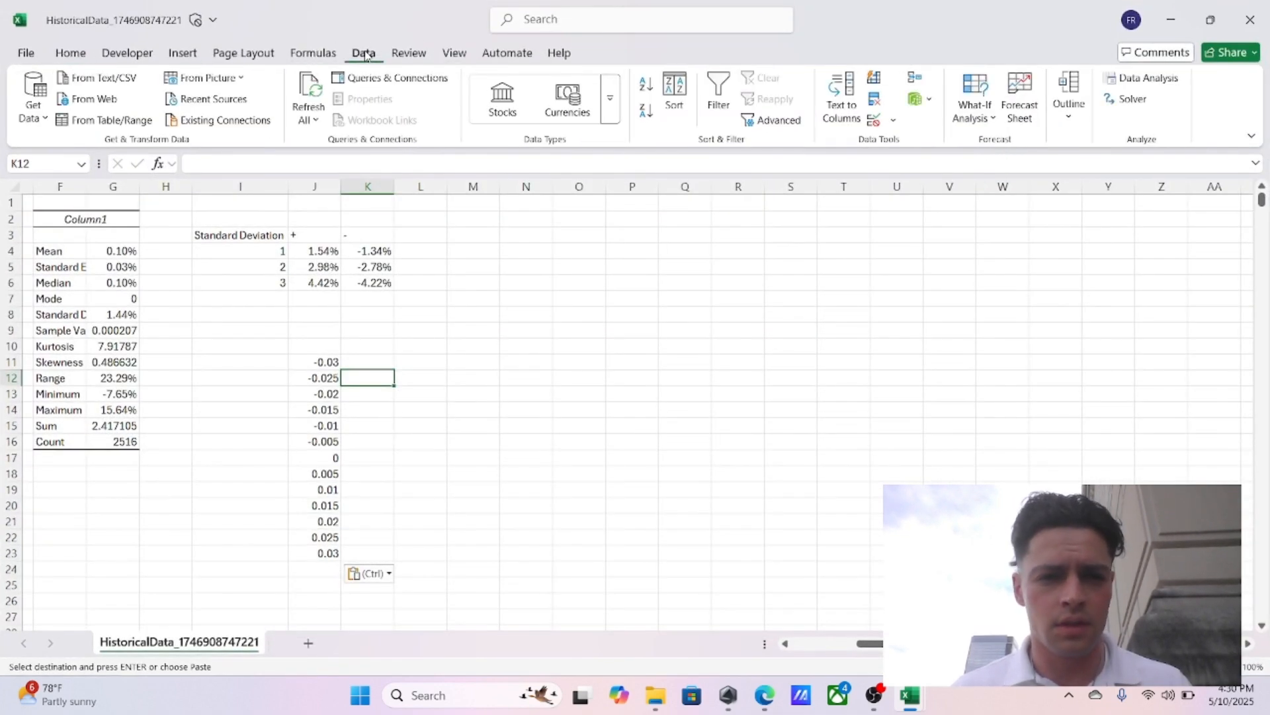
left_click(1148, 78)
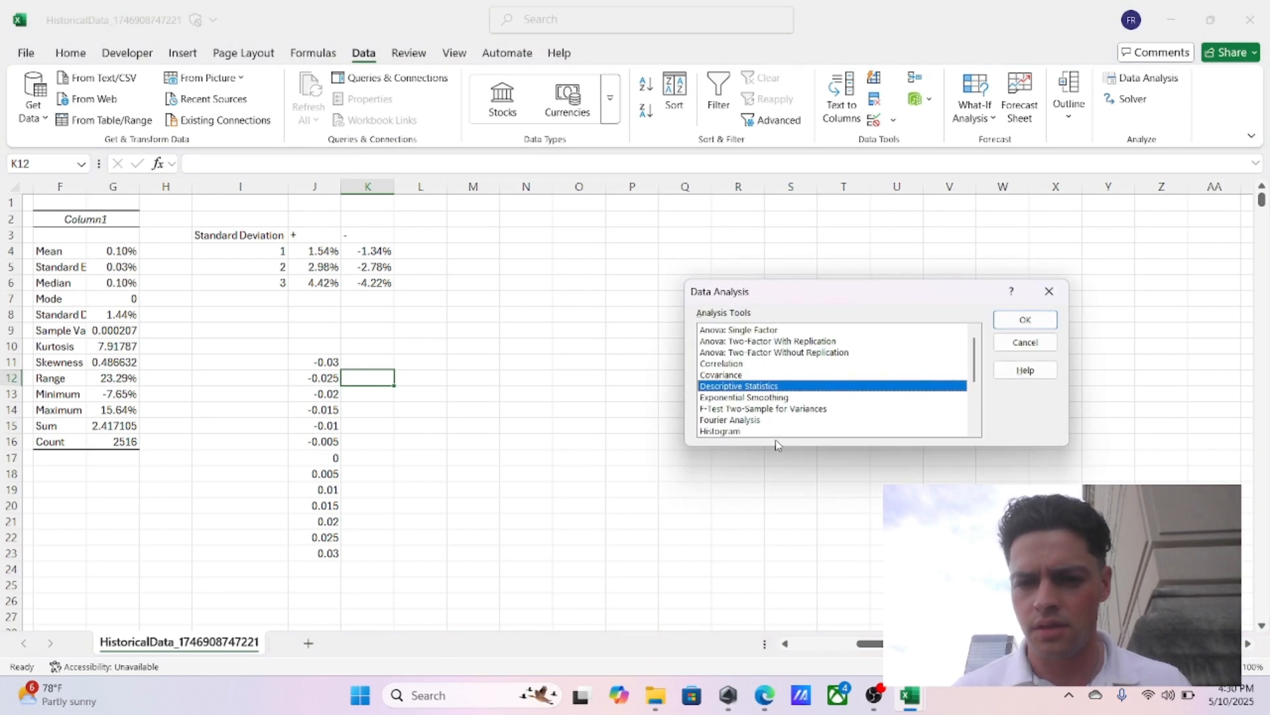
left_click(718, 432)
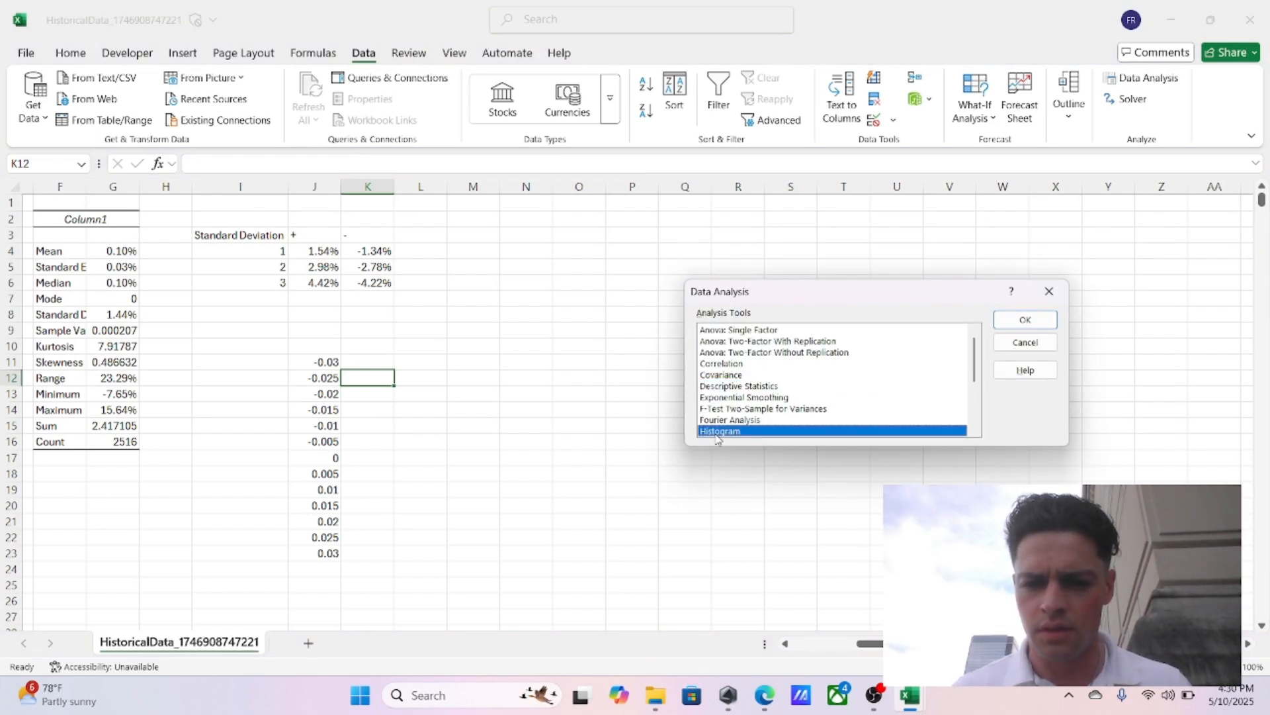
left_click(1025, 320)
left_click(925, 286)
double_click(925, 286)
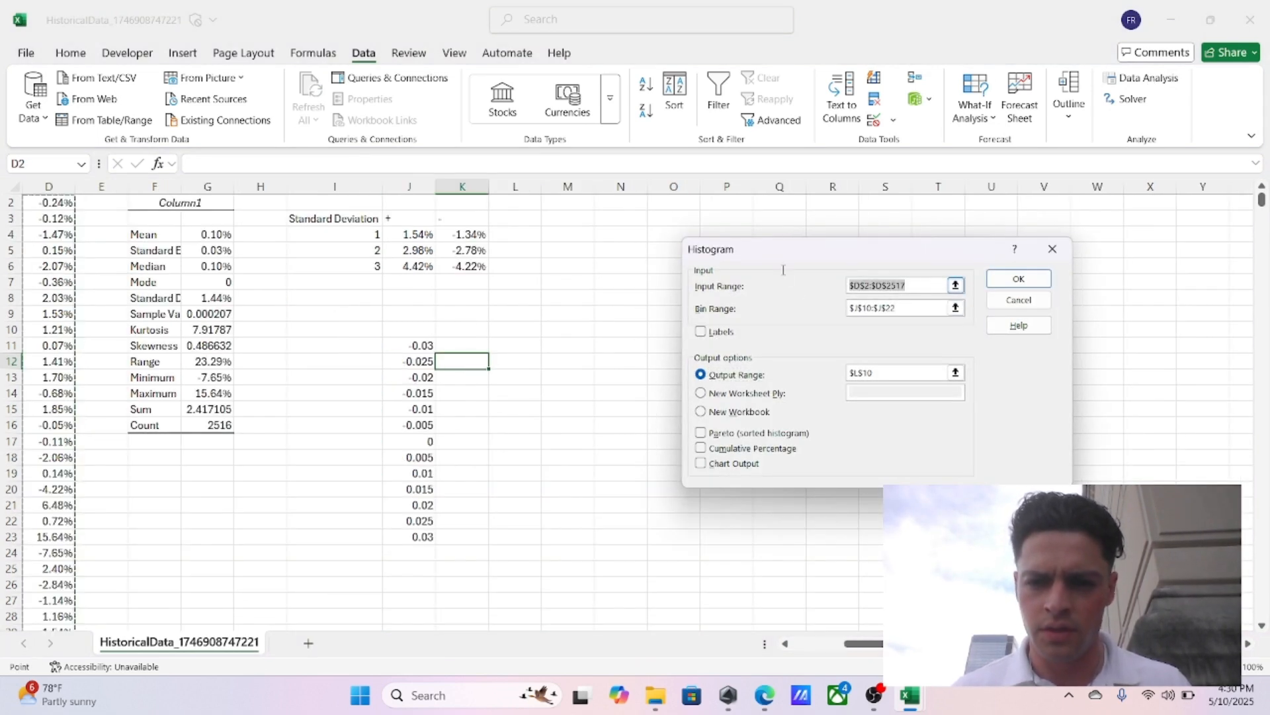
key("BackSpace")
scroll(300, 387, "left", 3)
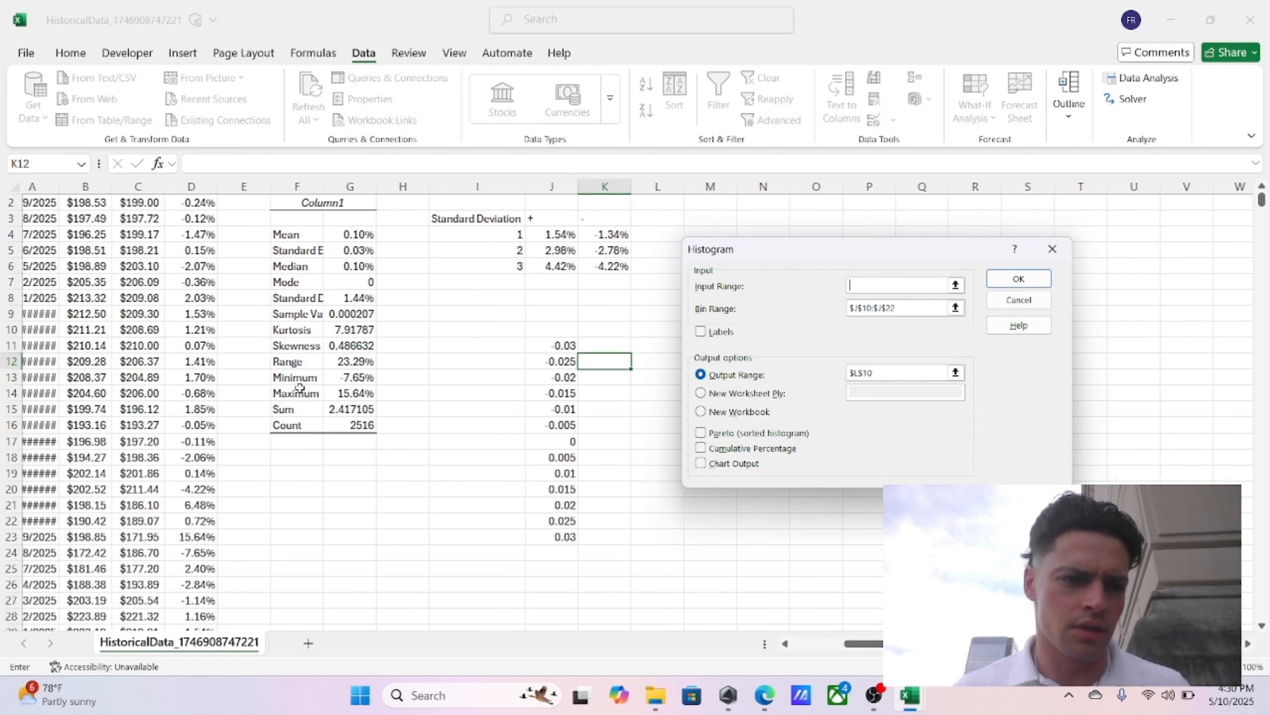
scroll(203, 227, "up", 1)
left_click(203, 220)
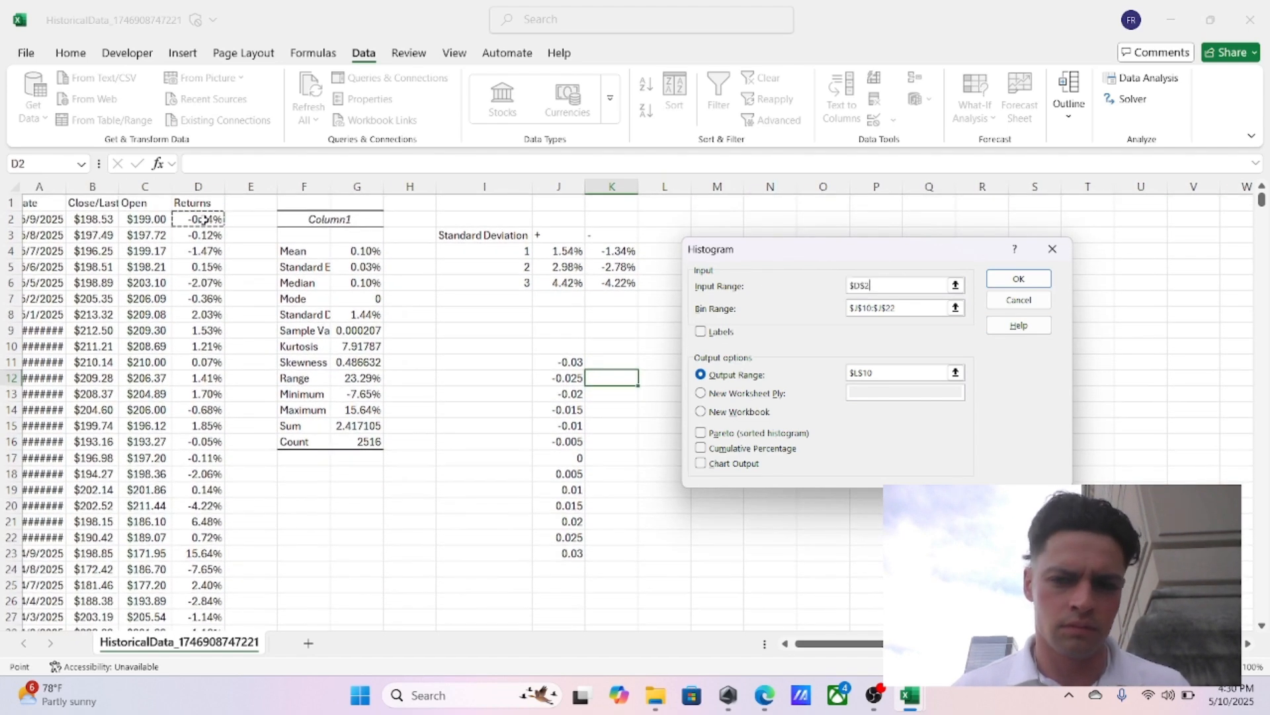
key("ctrl+shift+Down")
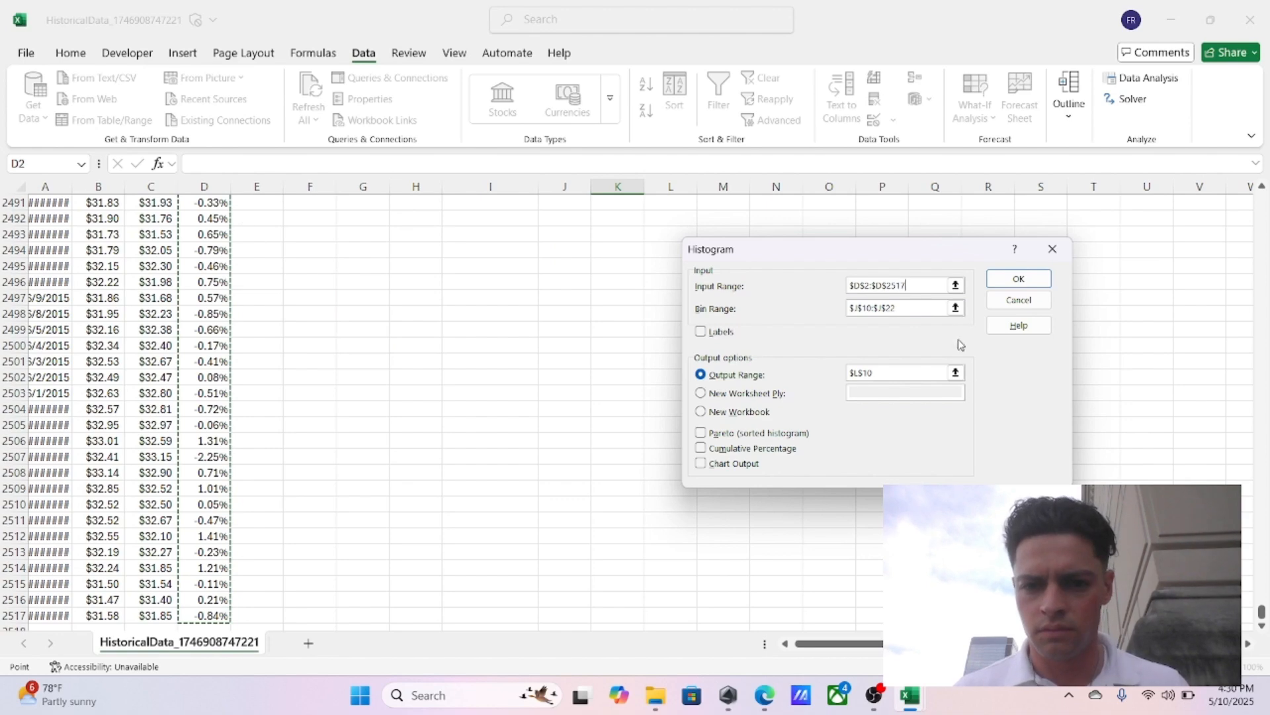
Step: Set the histogram's bin range to J11:J23 and generate the frequency table with its output at L10
left_click(918, 304)
left_click_drag(918, 305, 793, 298)
key("BackSpace")
left_click_drag(558, 219, 562, 405)
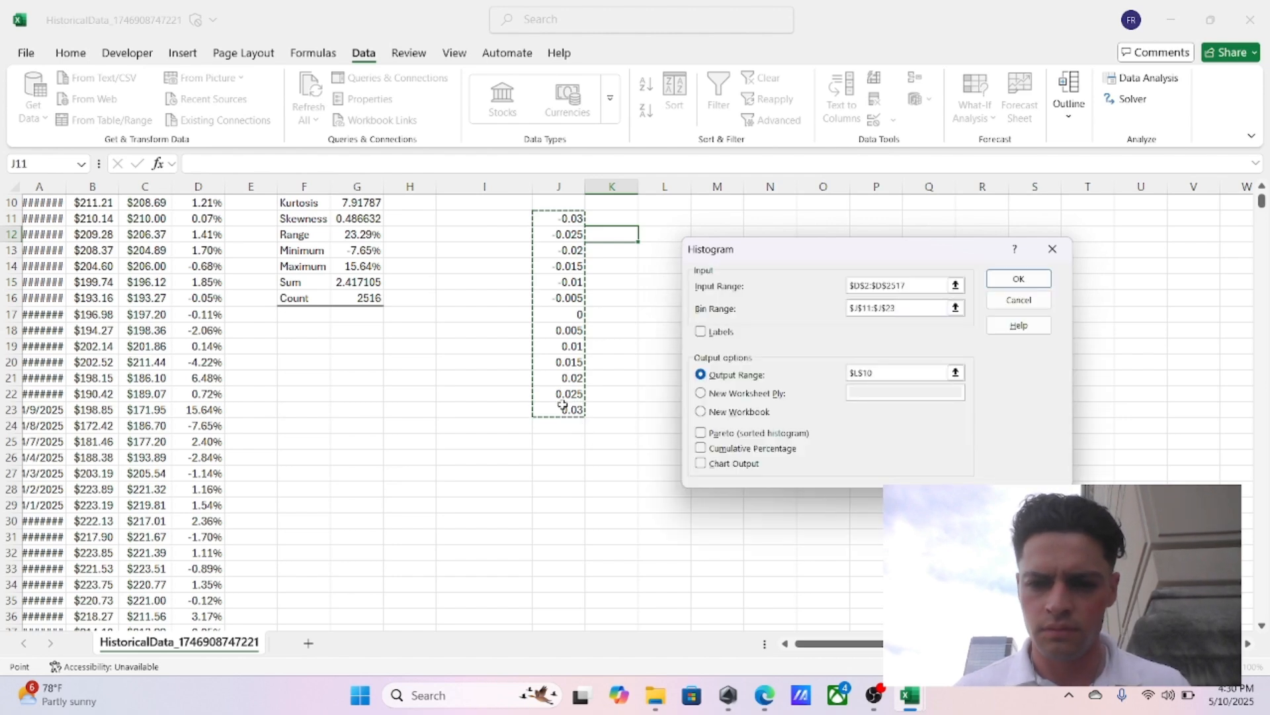
left_click(888, 370)
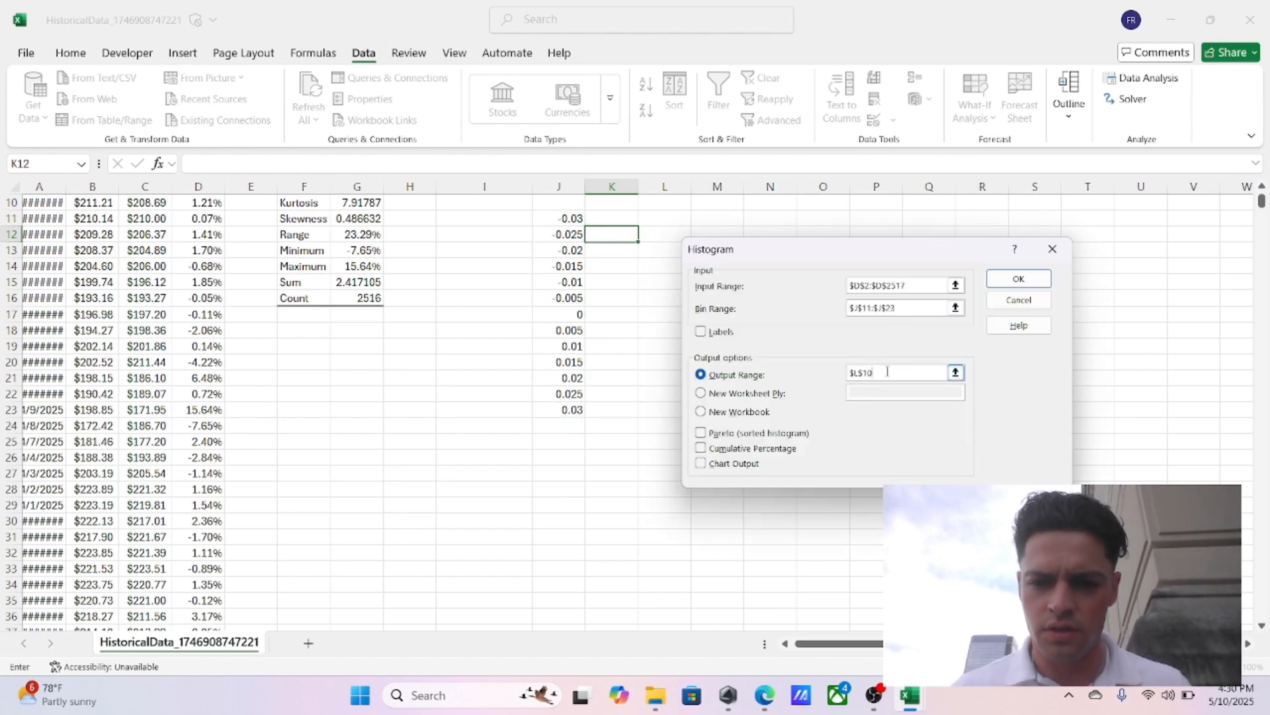
scroll(619, 275, "up", 2)
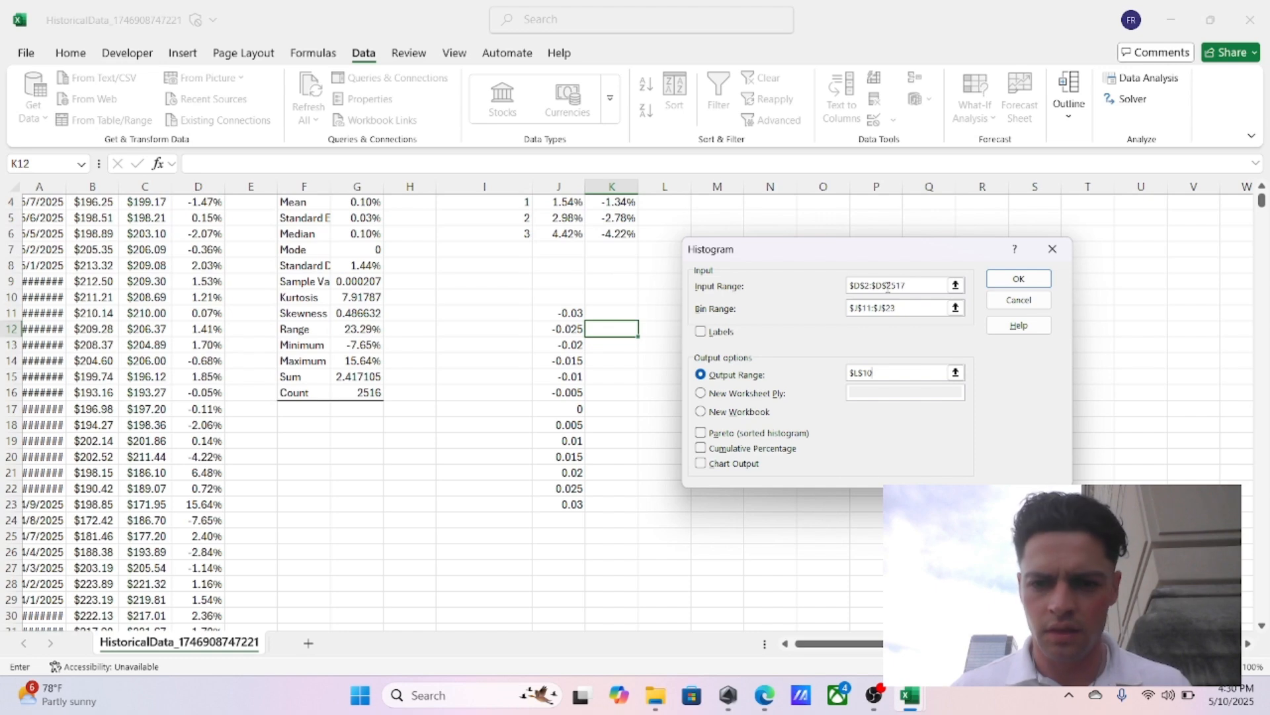
left_click(1033, 279)
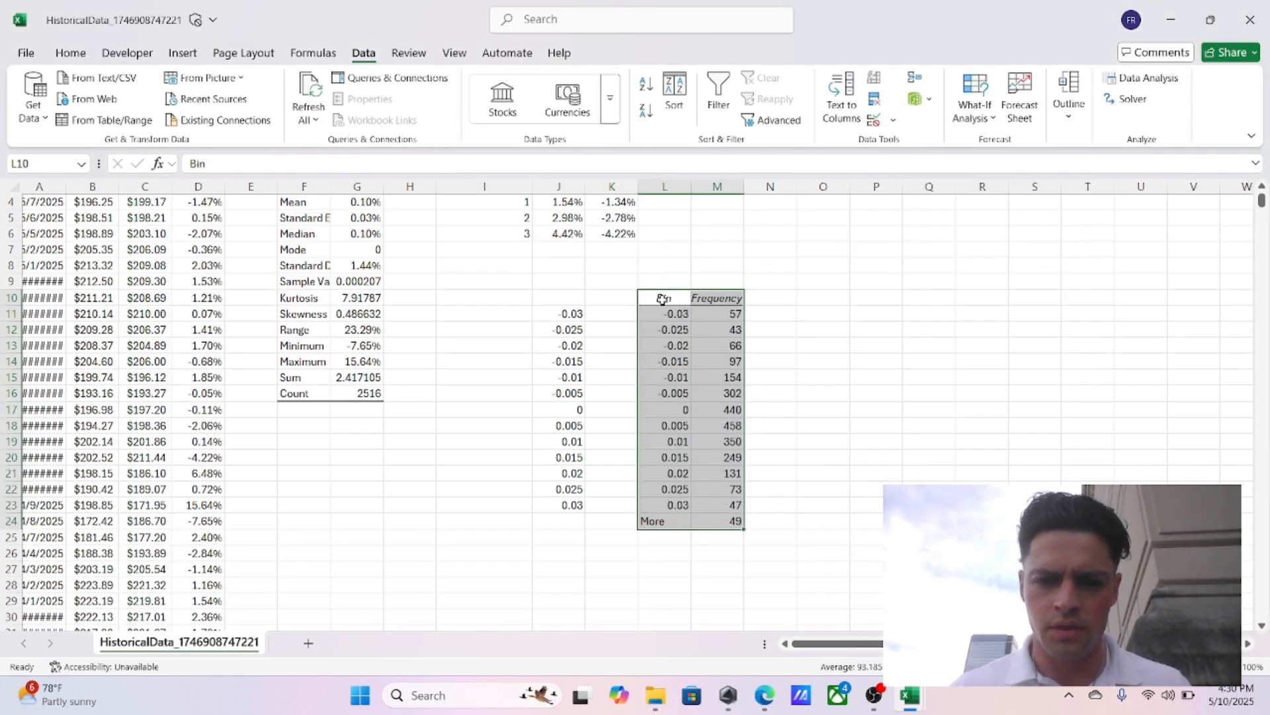
Step: Insert a clustered column chart of the Apple bin and frequency table and place it beside the table, starting around column N
left_click(182, 53)
left_click(495, 99)
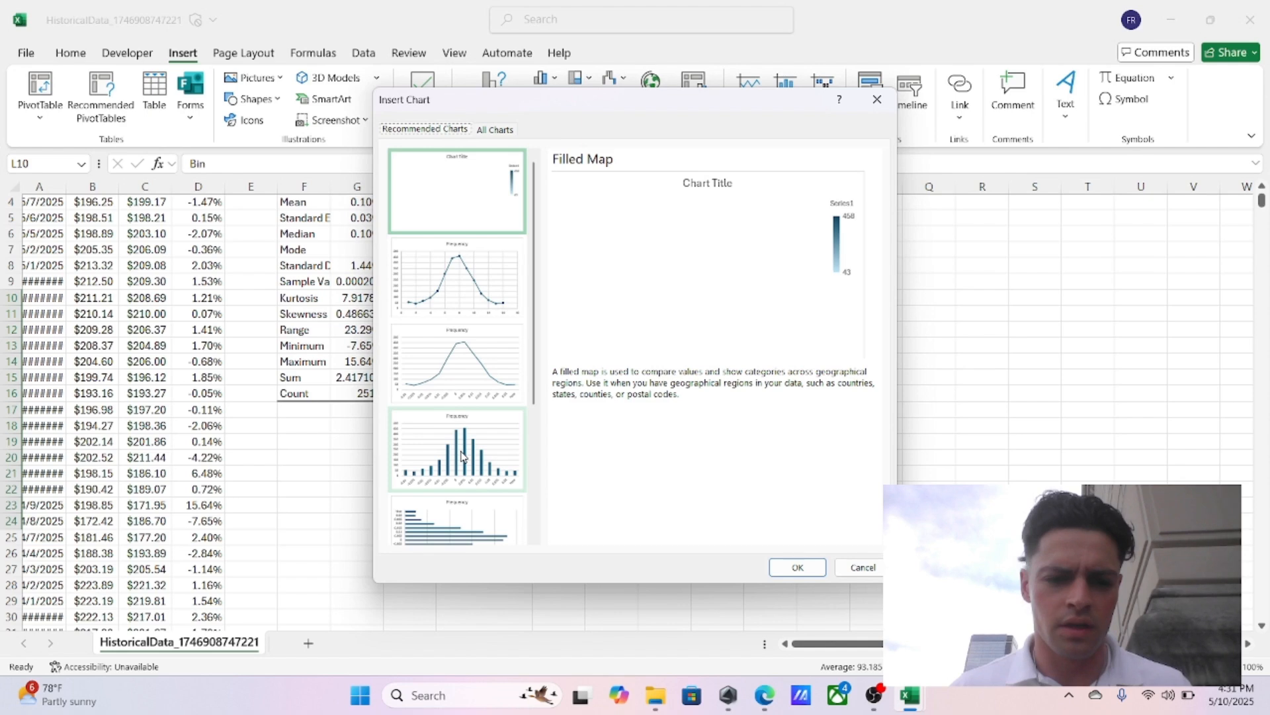
left_click(462, 457)
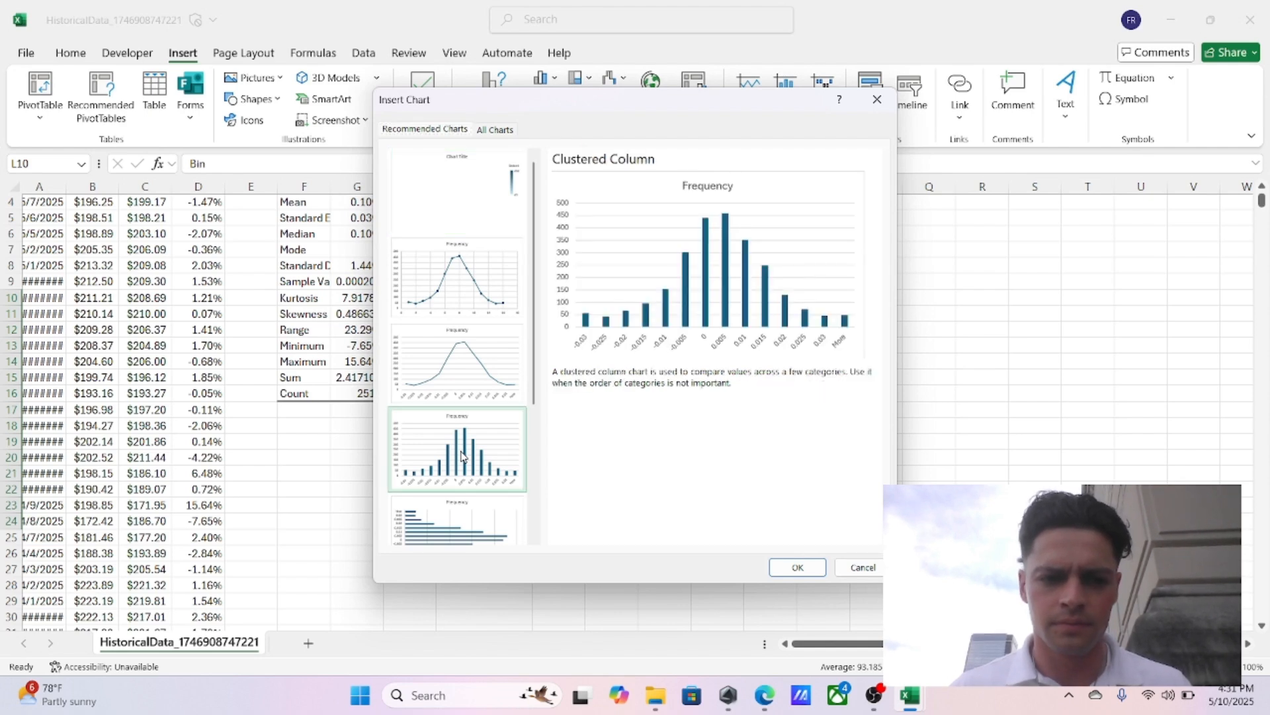
left_click(810, 567)
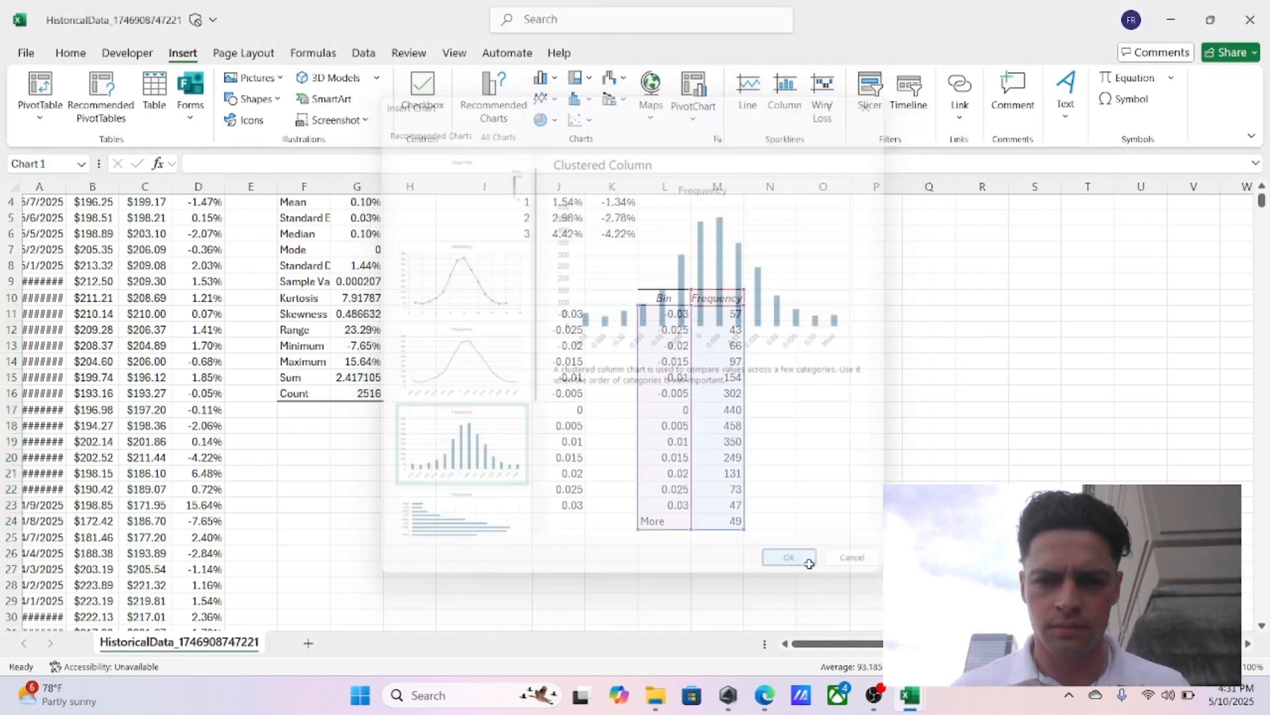
left_click_drag(752, 295, 1080, 278)
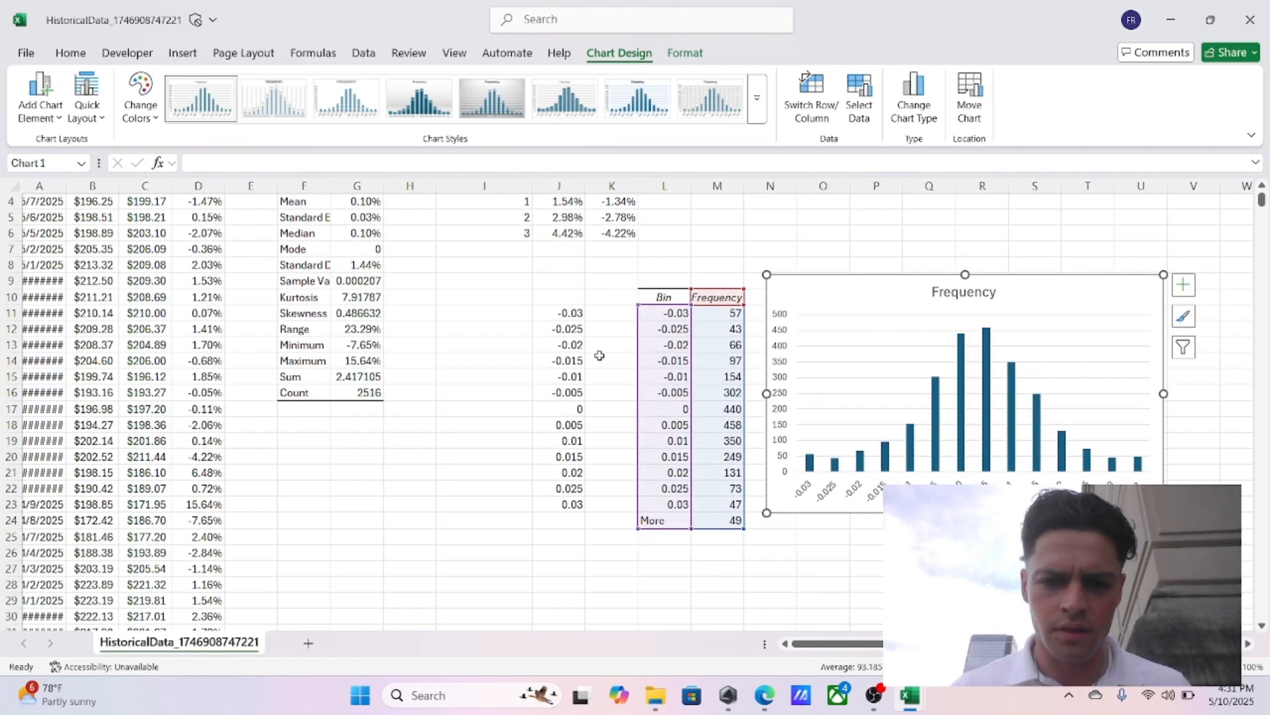
Step: Rename the Apple descriptive statistics heading in F2 to AAPL
scroll(600, 354, "up", 1)
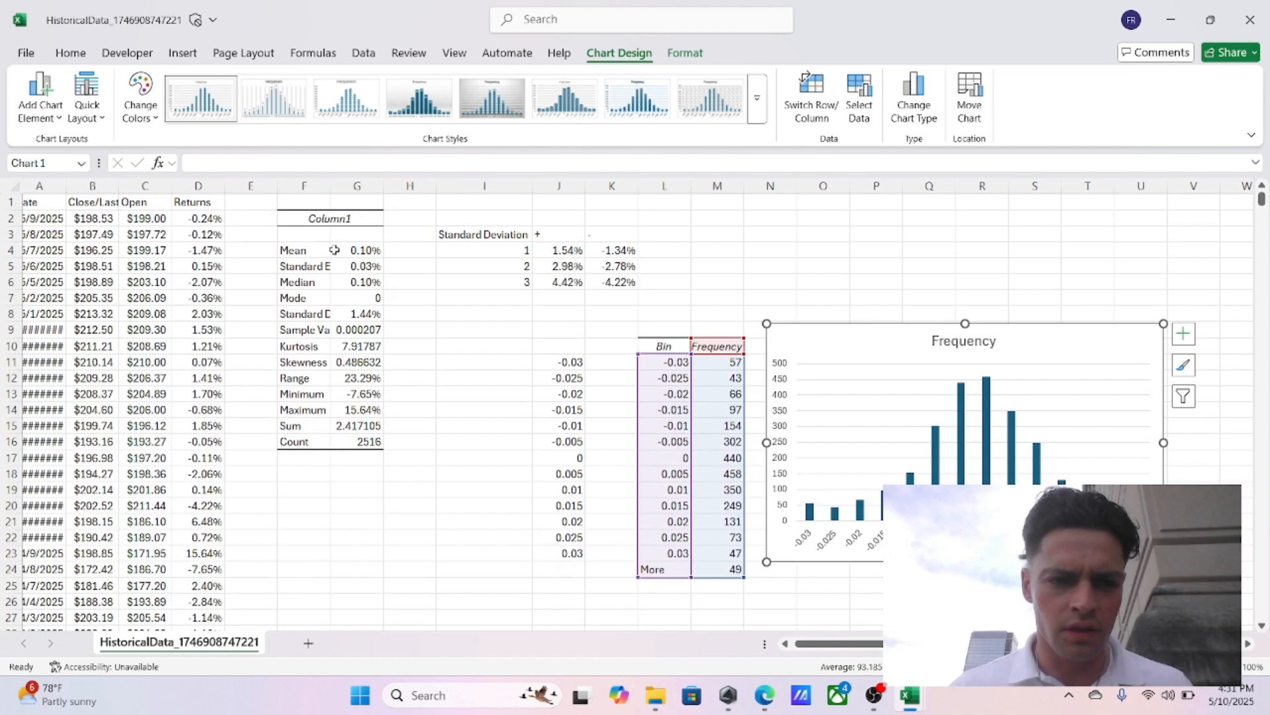
left_click(327, 219)
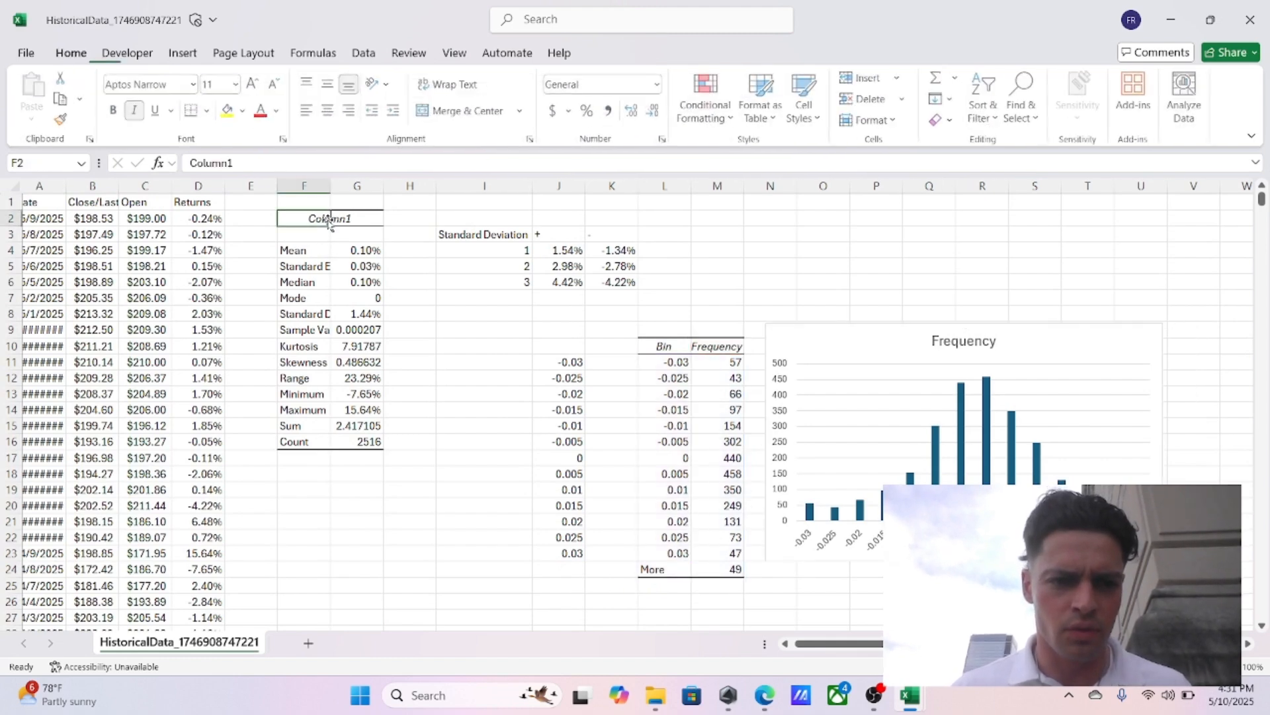
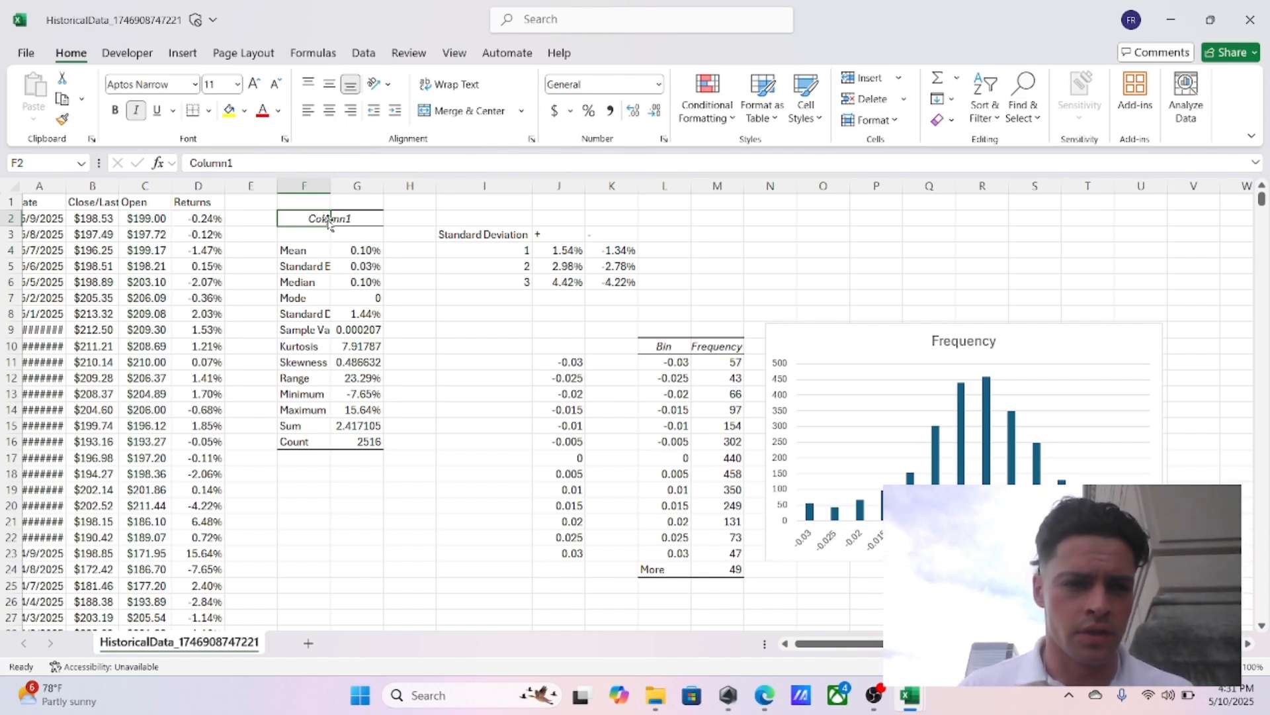
type("AAP")
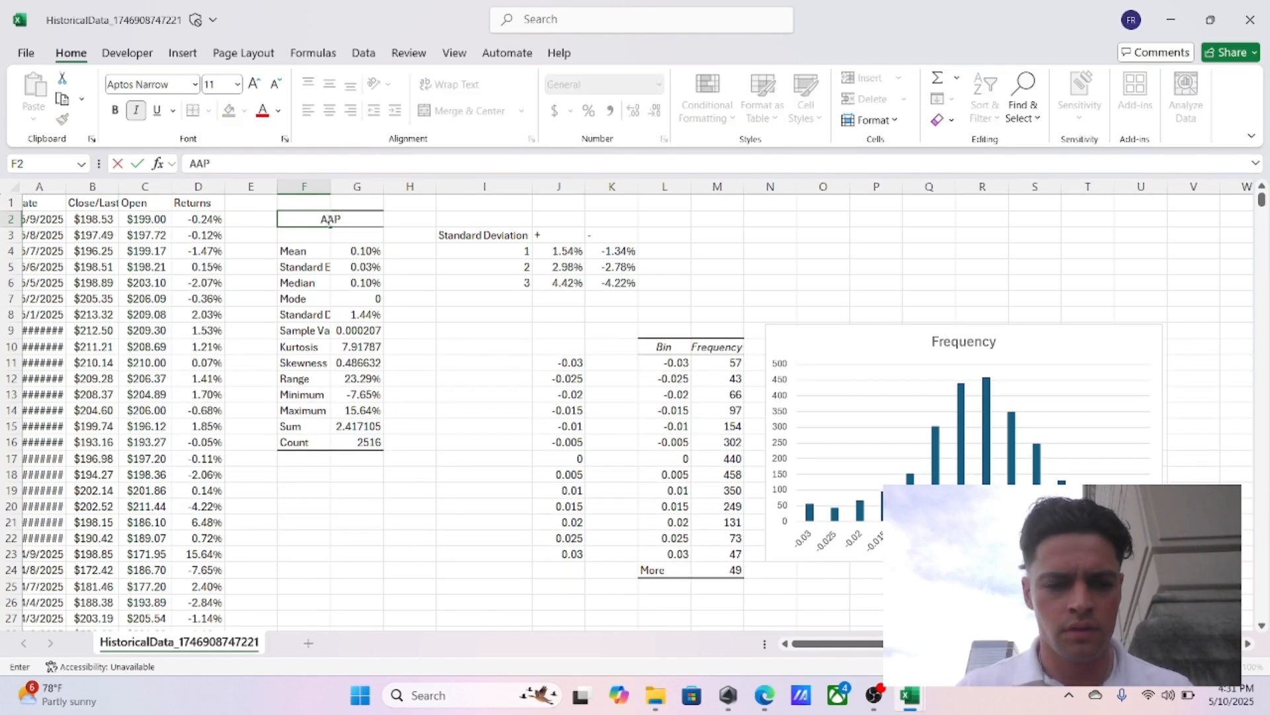
key("Return")
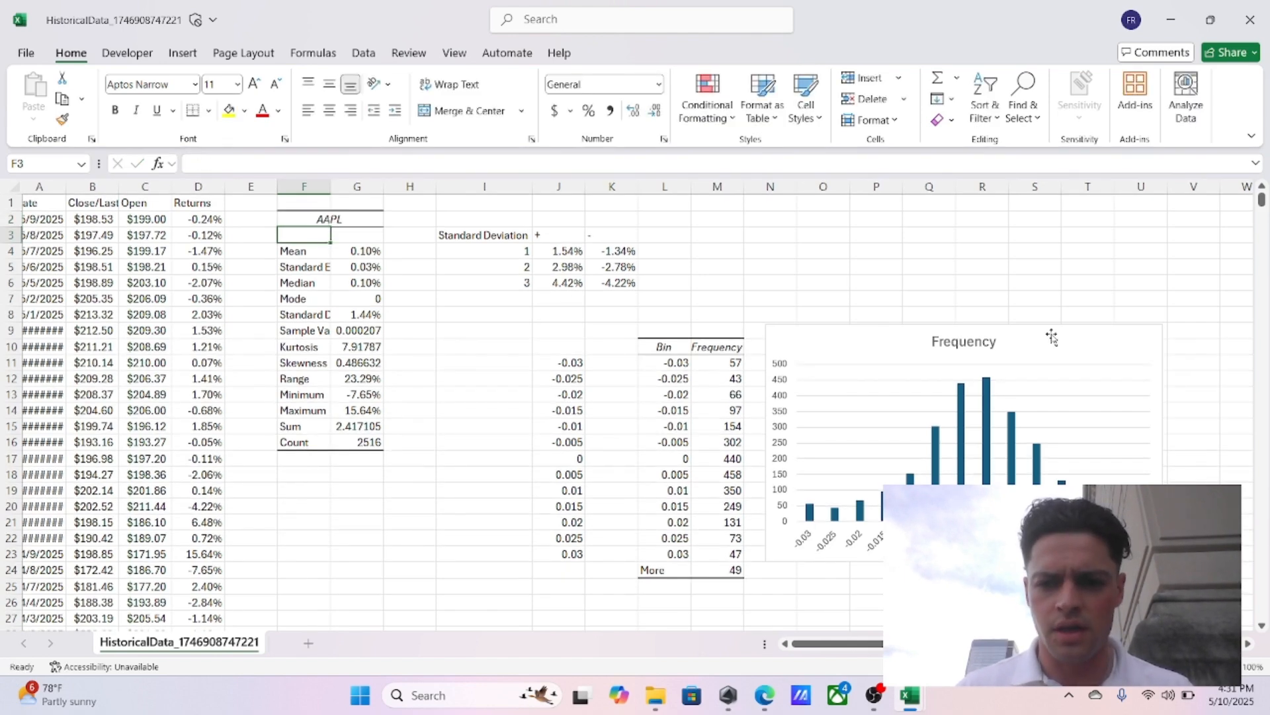
Step: Change the title of the Apple frequency chart to AAPL
left_click(961, 344)
left_click(961, 343)
left_click(962, 343)
double_click(961, 344)
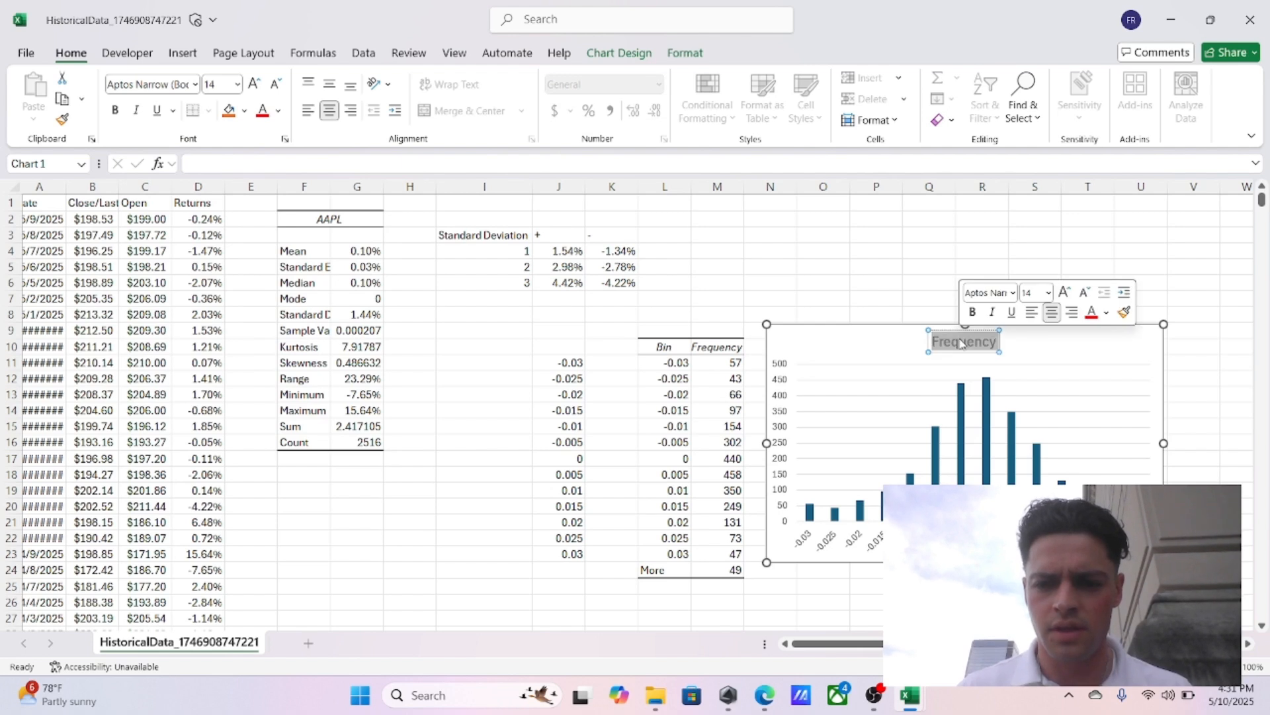
type("AAPL")
key("Return")
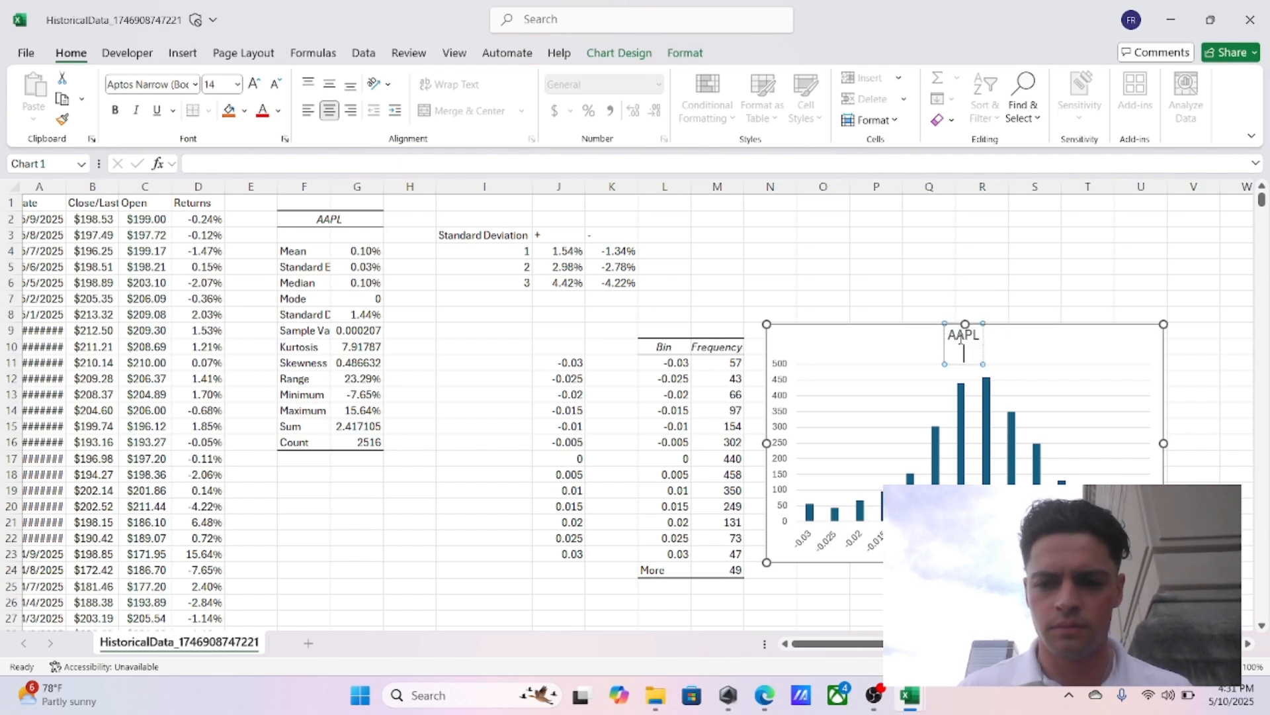
key("BackSpace")
left_click(838, 353)
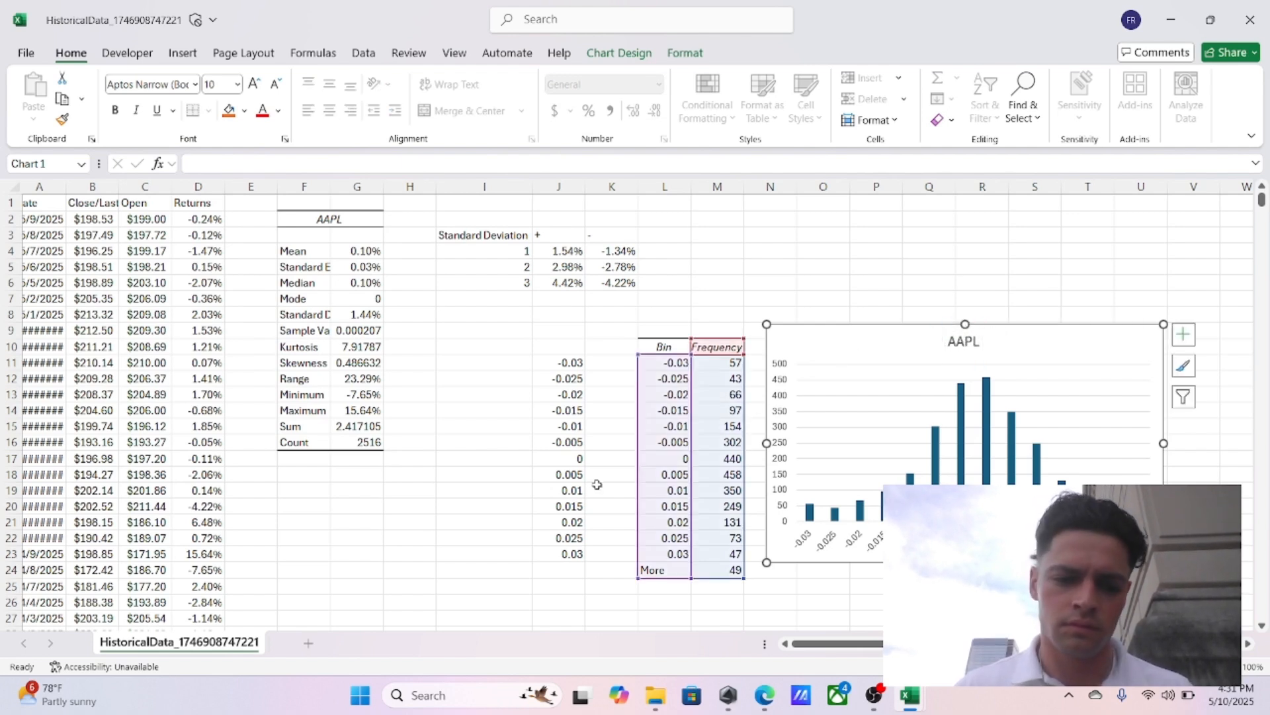
Step: Arrange the Apple workbook beside the SPY workbook and change the SPY frequency chart's title to S&P500
key("super+Right")
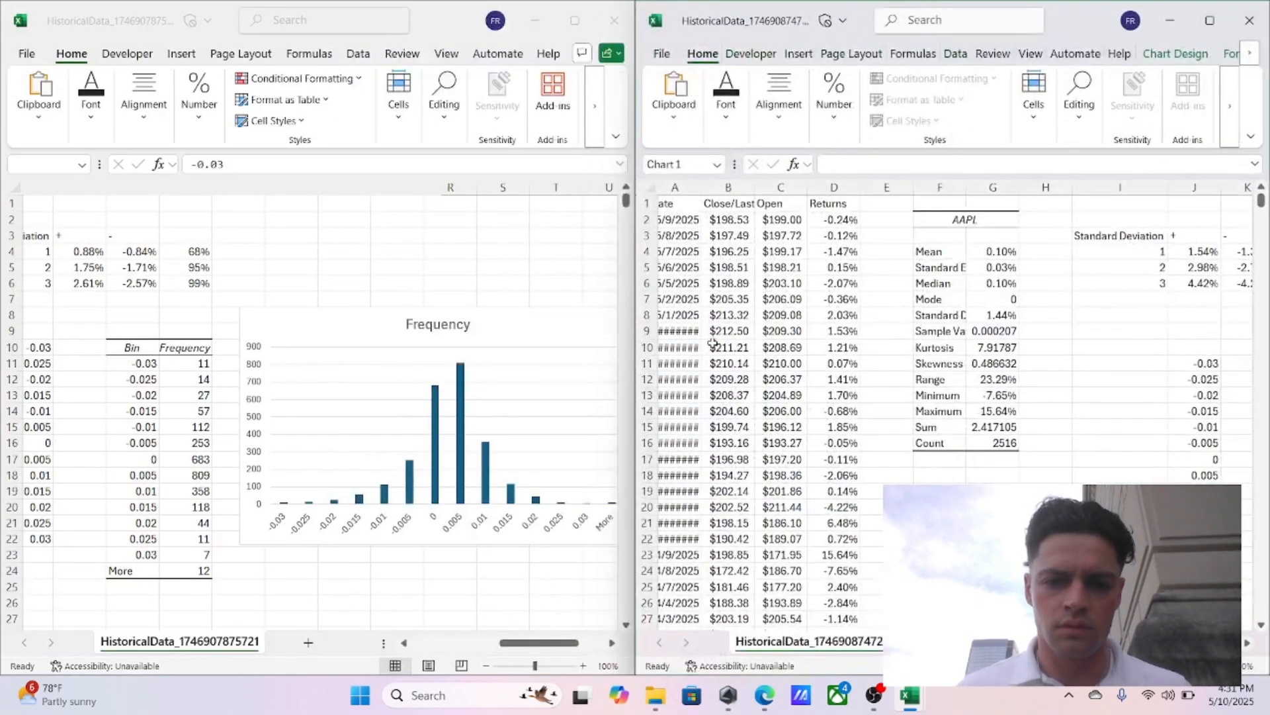
left_click(426, 324)
double_click(425, 324)
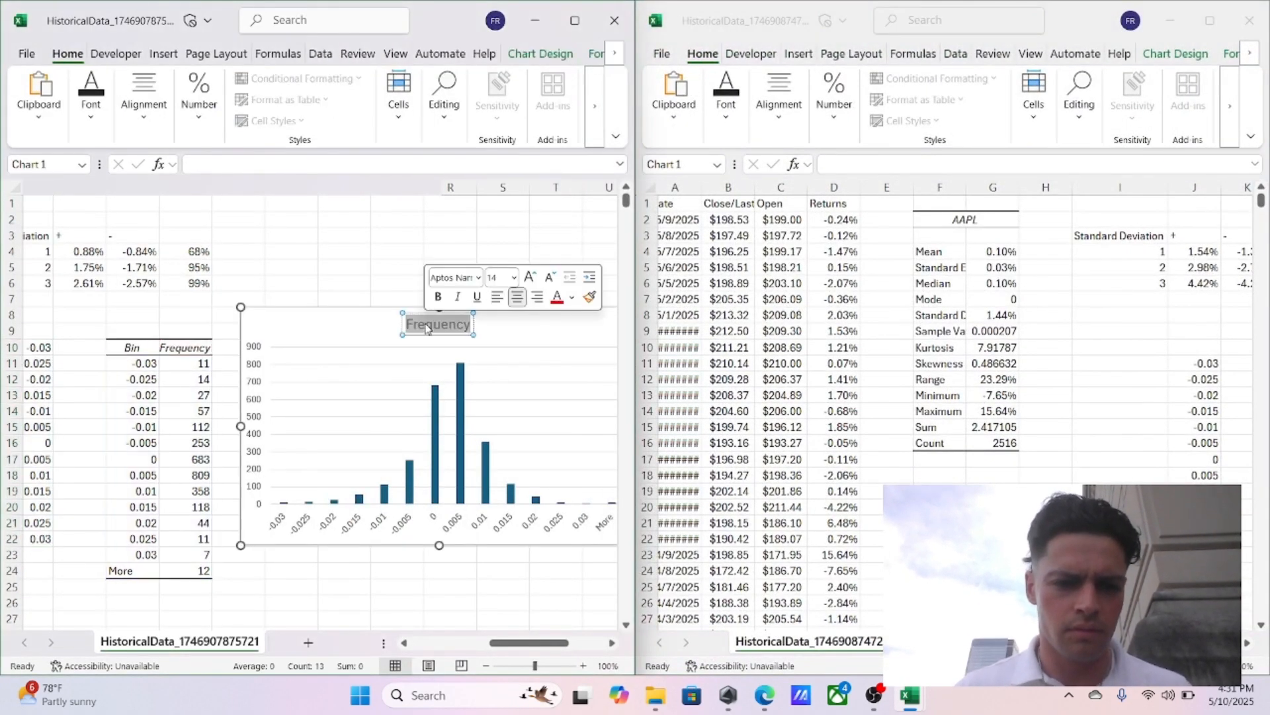
type("S")
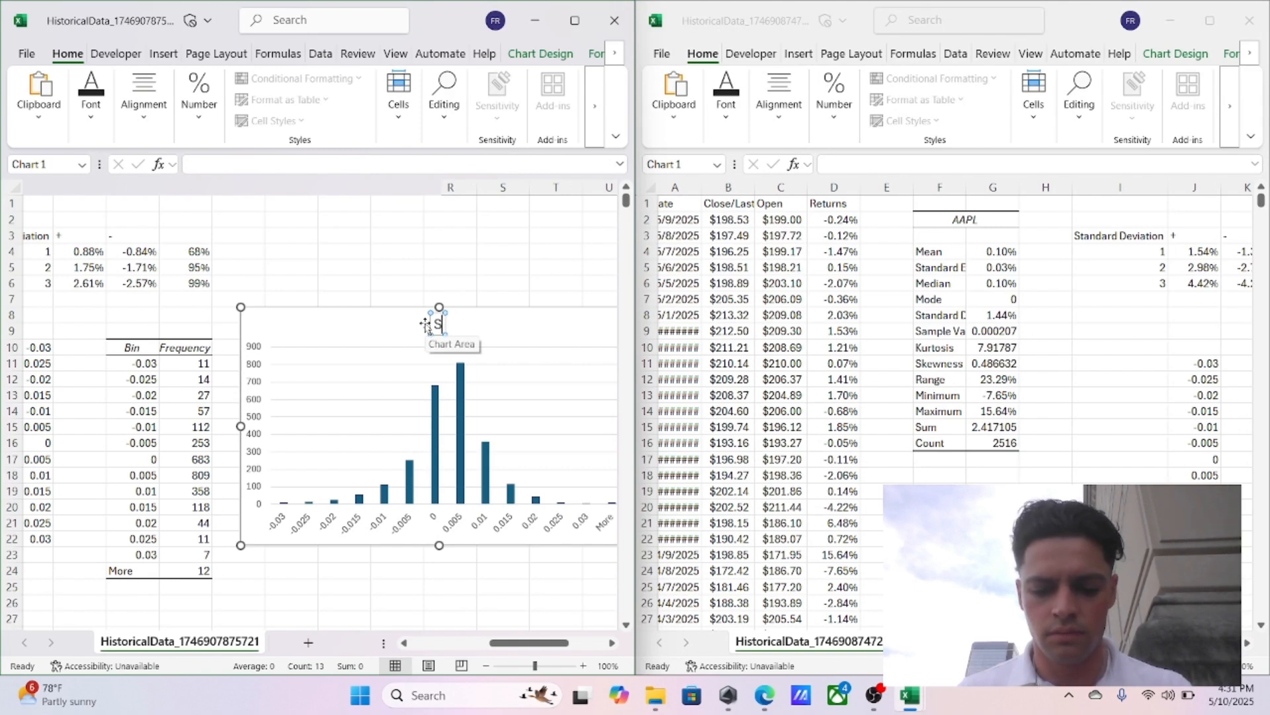
type("&P500")
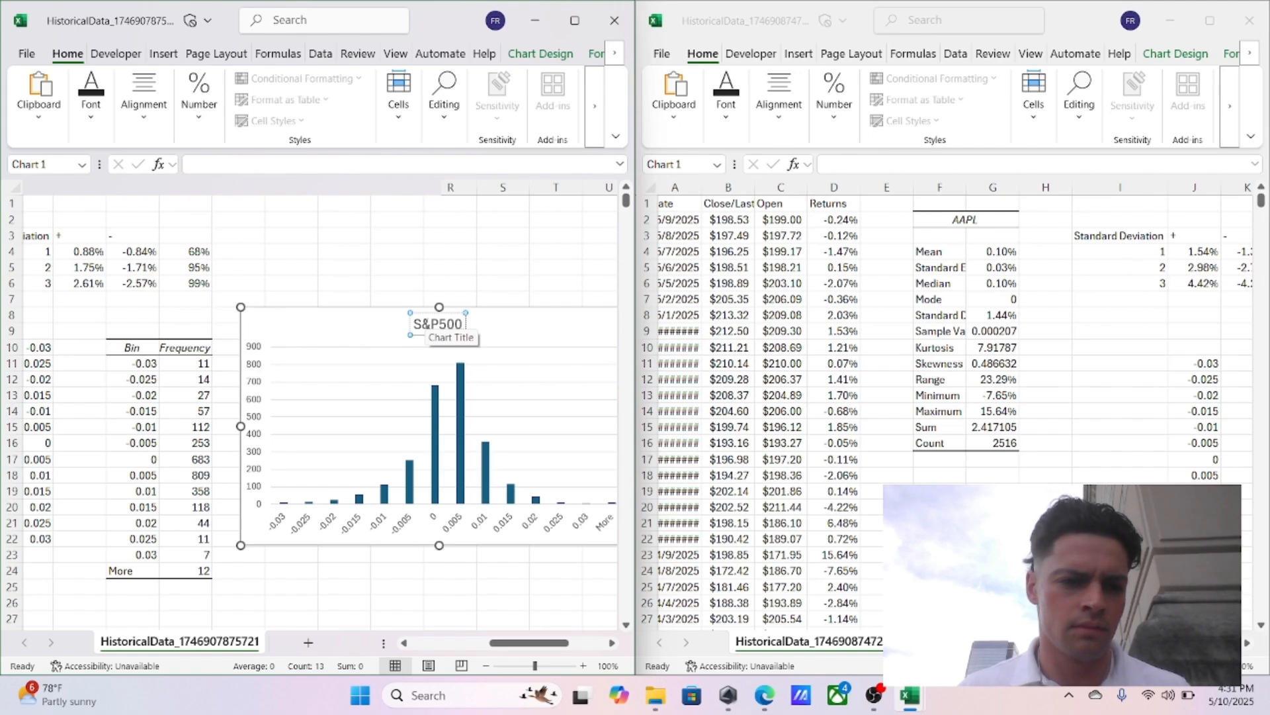
left_click(340, 318)
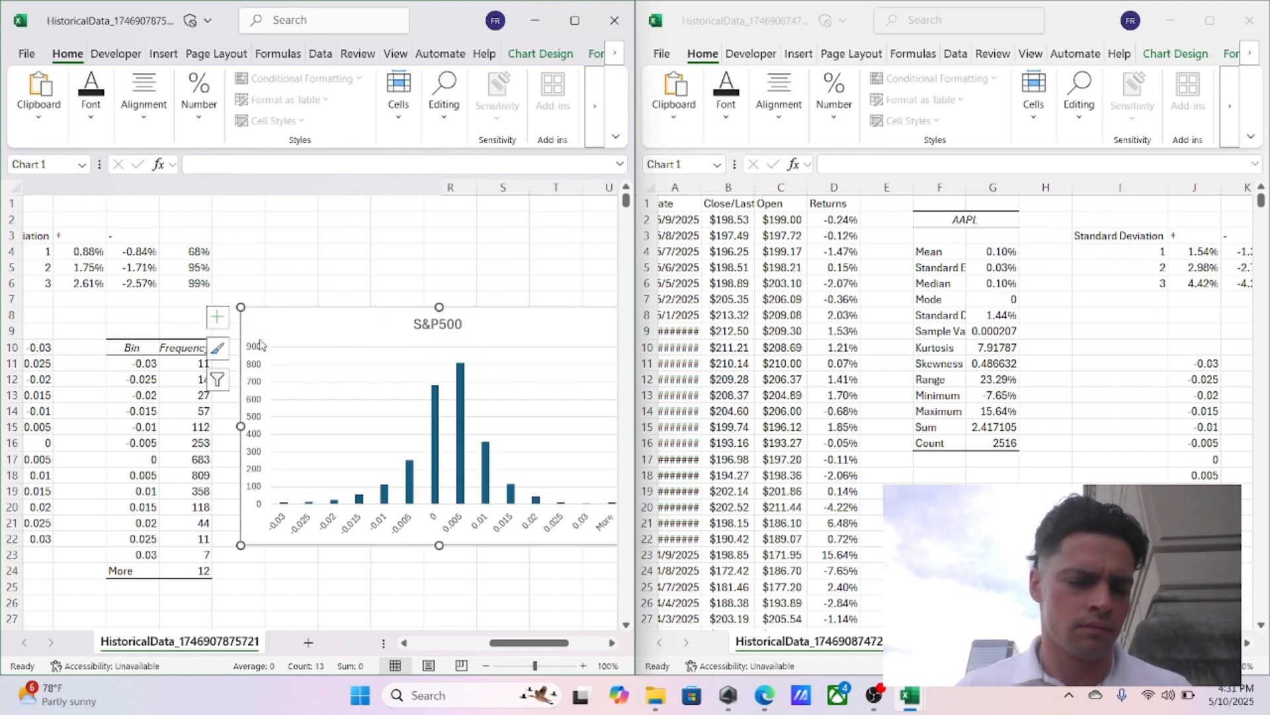
Step: Rename the descriptive statistics heading in F2 of the SPY workbook to S&P500
scroll(173, 357, "left", 4)
scroll(173, 358, "left", 2)
left_click(79, 220)
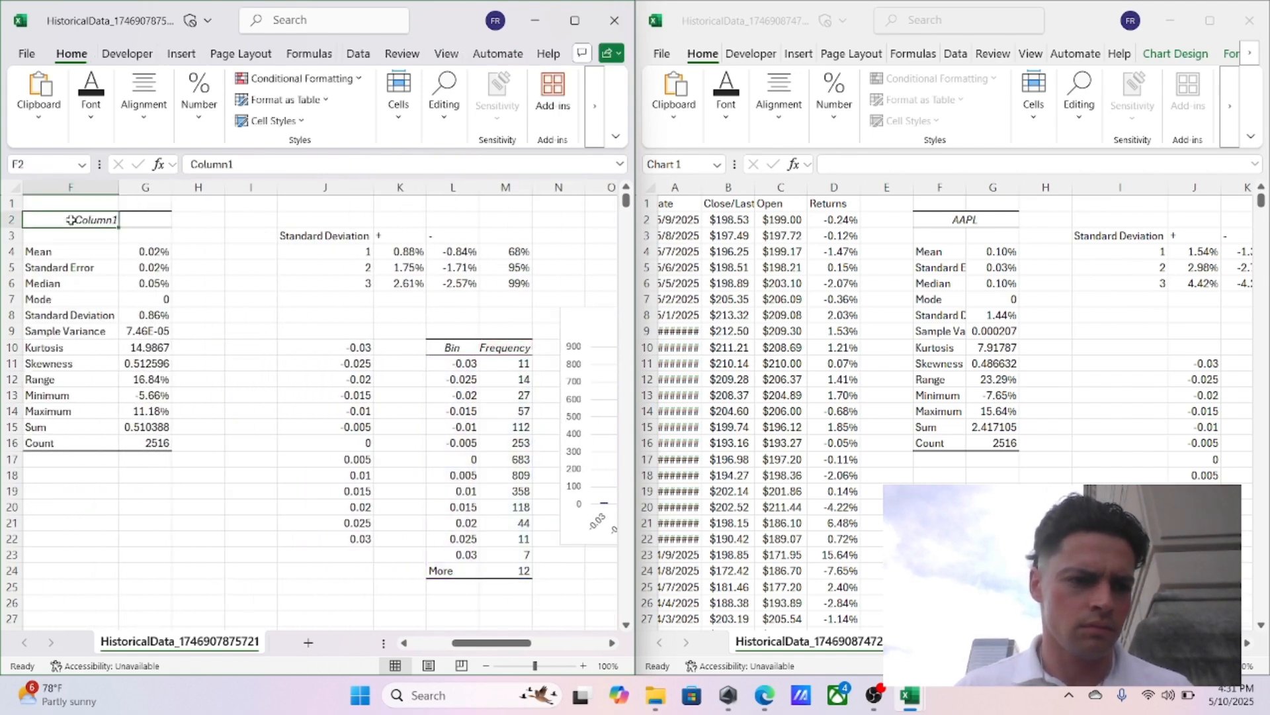
type("S")
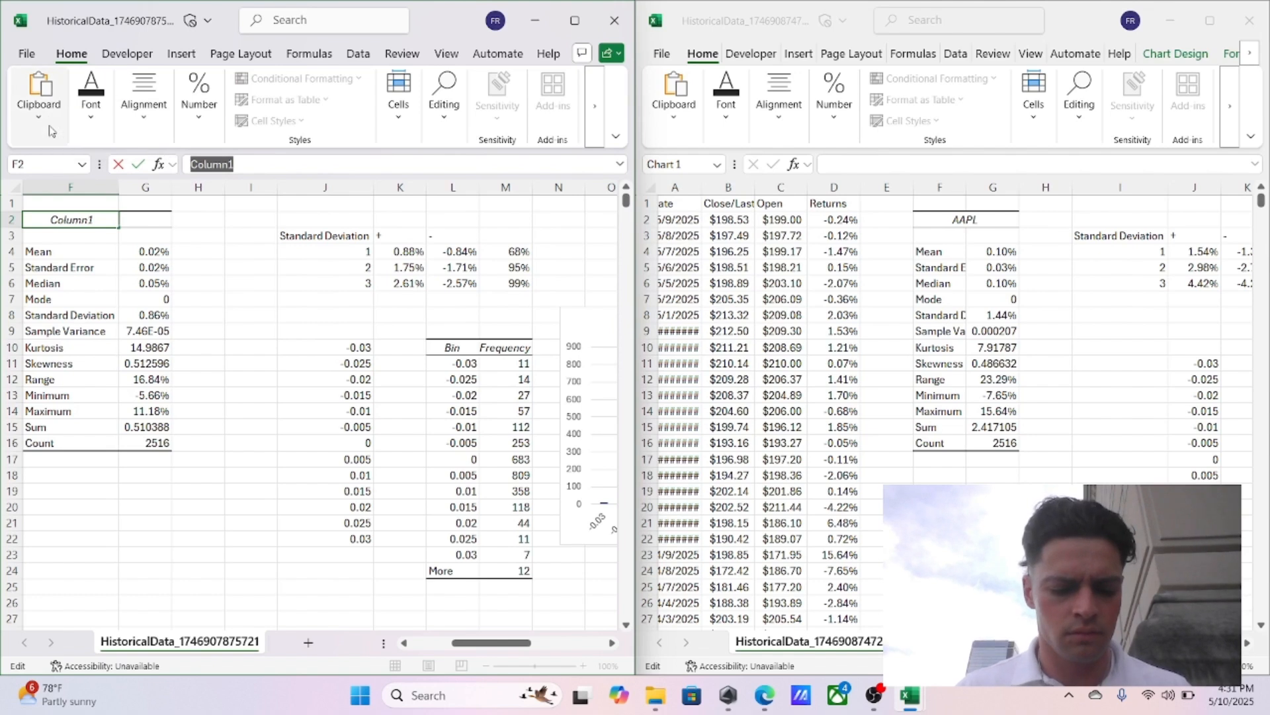
type("&P5")
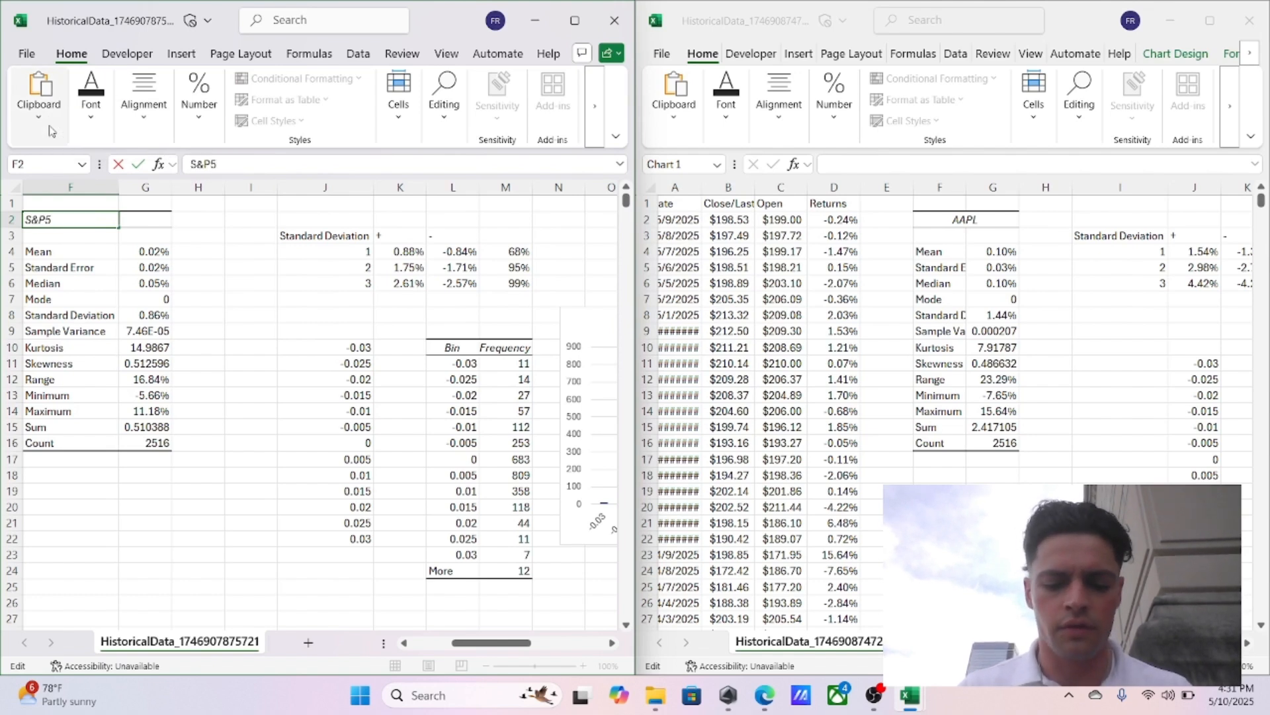
type("00")
key("Return")
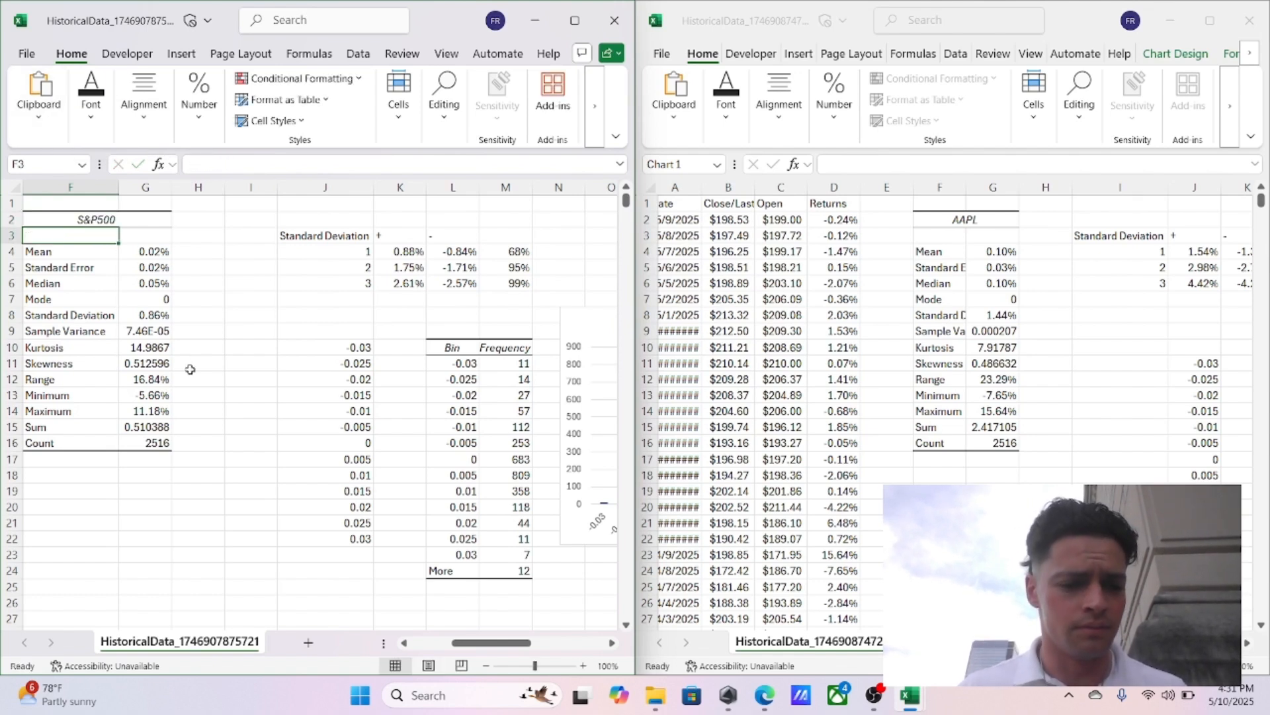
Step: Copy the S&P500 descriptive statistics table in F2:G16 of the SPY workbook
left_click(59, 219)
key("ctrl+shift+Down")
key("ctrl+shift+Down")
key("ctrl+shift+Down")
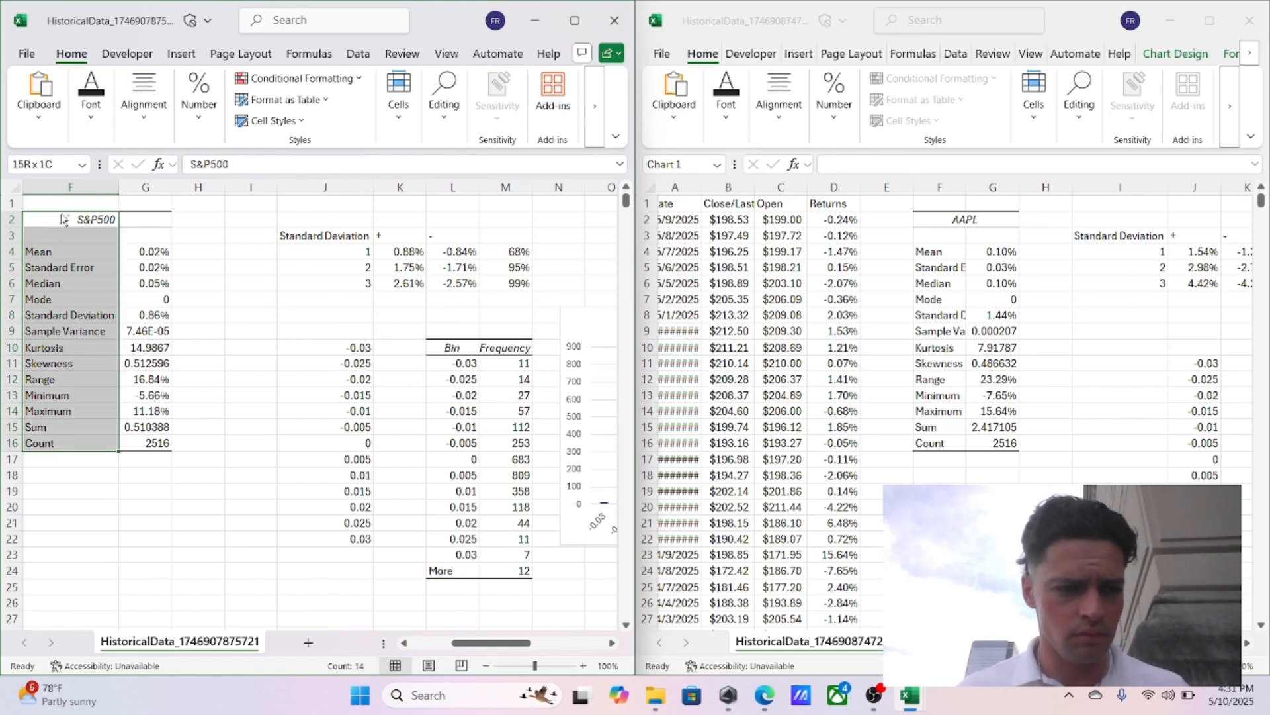
key("ctrl+shift+Up")
key("ctrl+shift+Right")
key("ctrl+shift+Left")
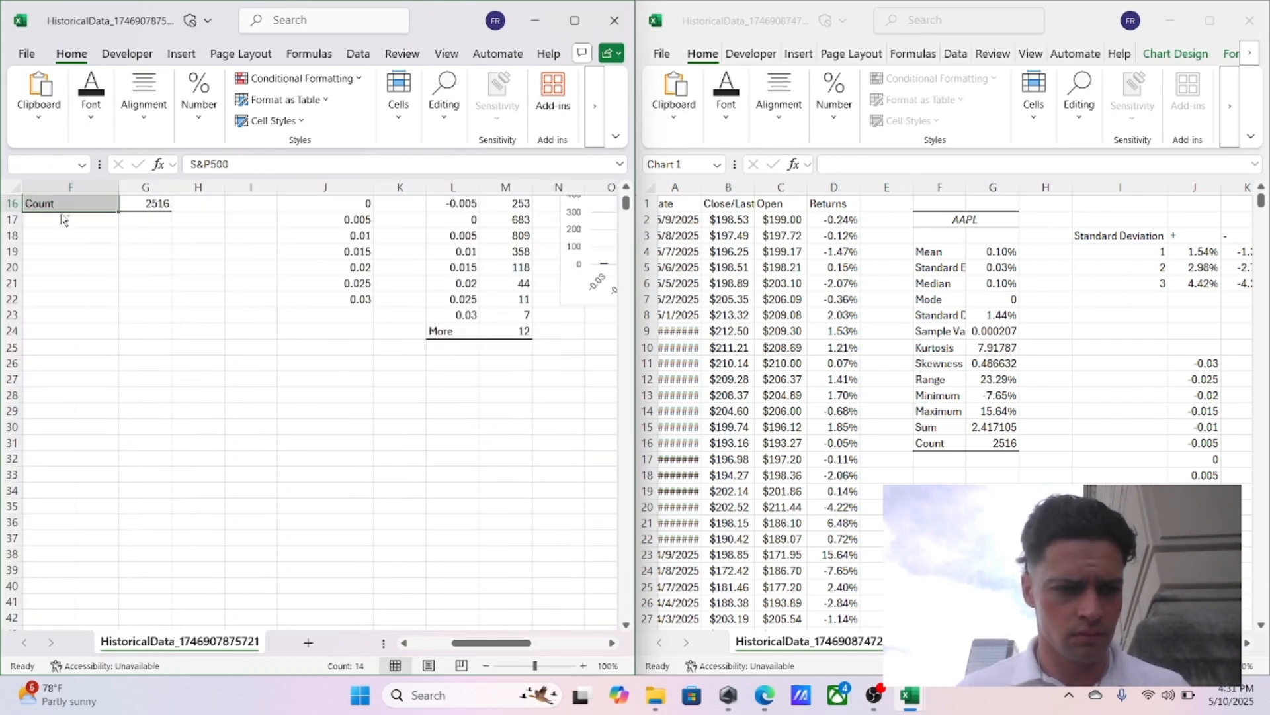
key("shift+Right")
key("ctrl+c")
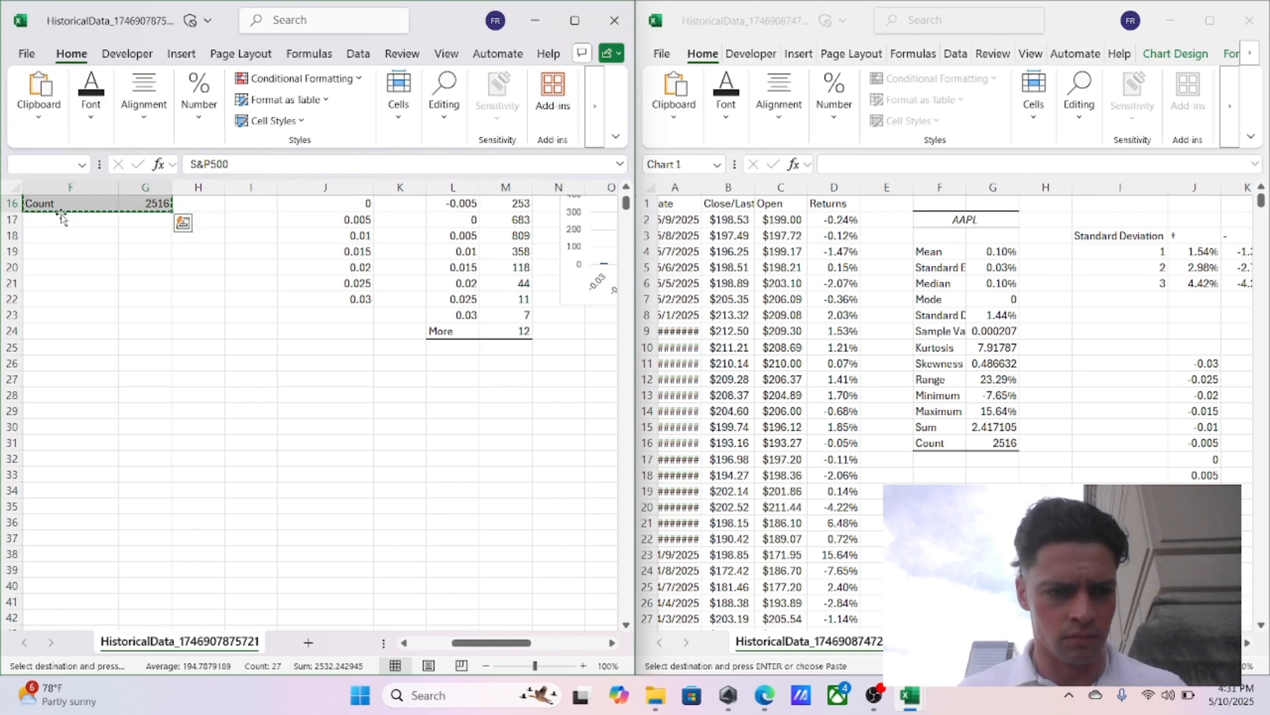
scroll(261, 493, "up", 5)
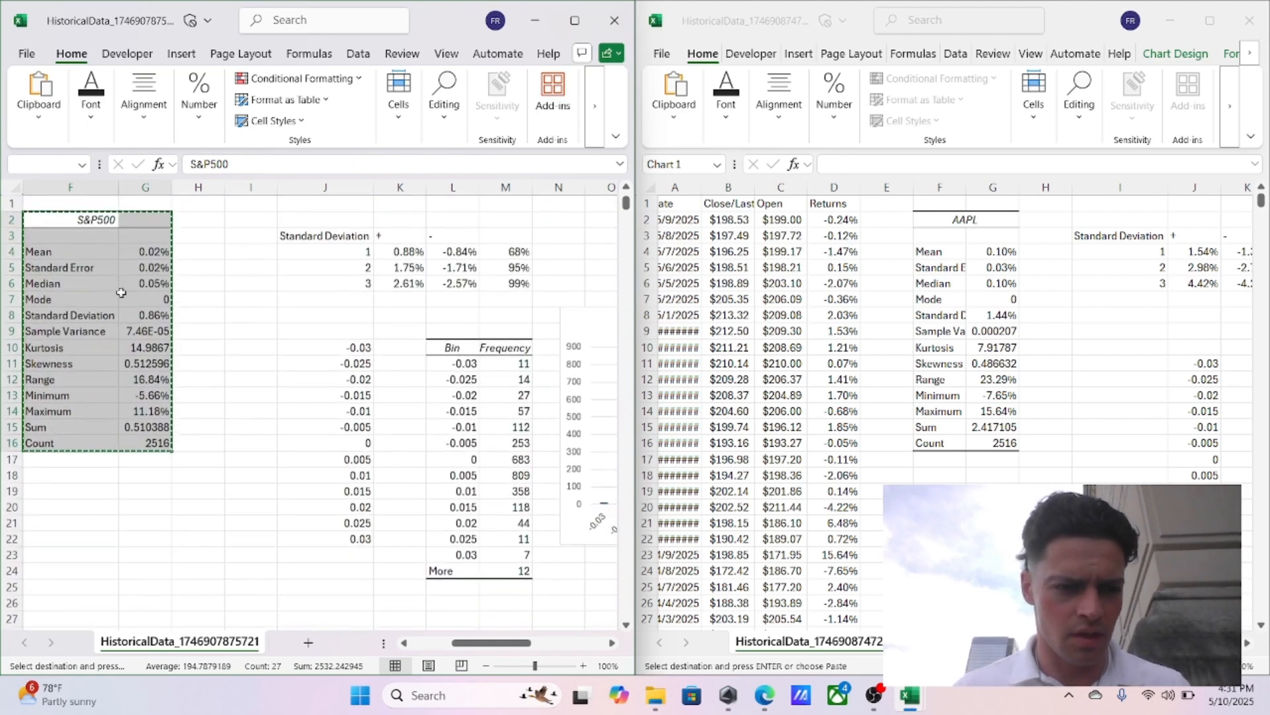
Step: Add a new worksheet to the SPY workbook and paste the copied S&P500 statistics table at B2
left_click(307, 642)
left_click(105, 222)
key("ctrl+v")
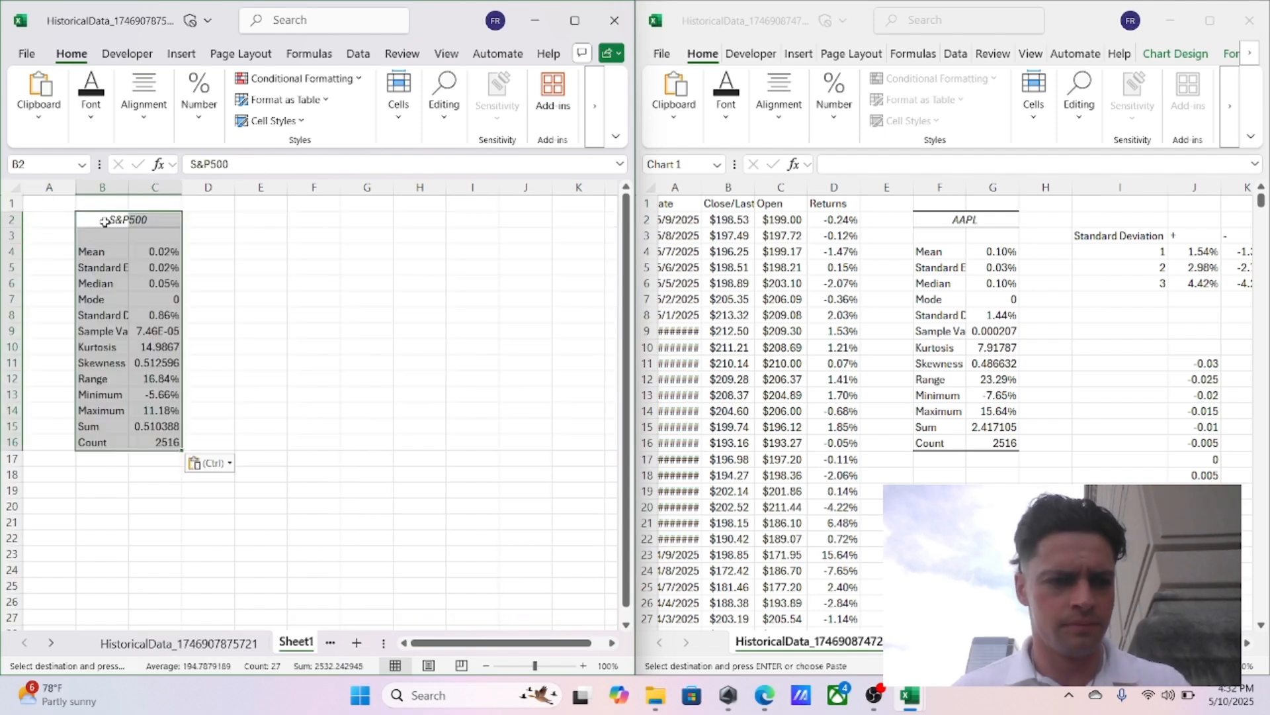
Step: Copy the AAPL descriptive statistics table (F2:G16) from the Apple workbook to E2 of Sheet1 in the SPY workbook
left_click(942, 223)
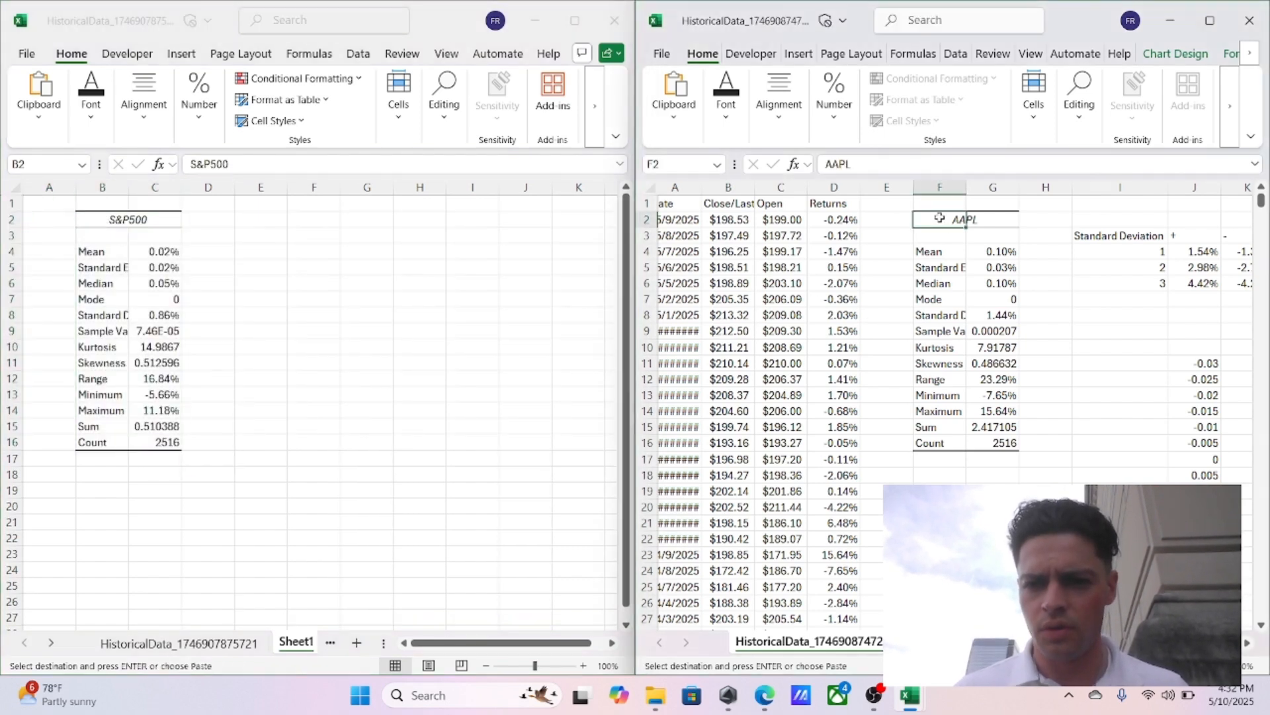
key("ctrl+shift+Down")
key("ctrl+shift+Down")
key("shift+Right")
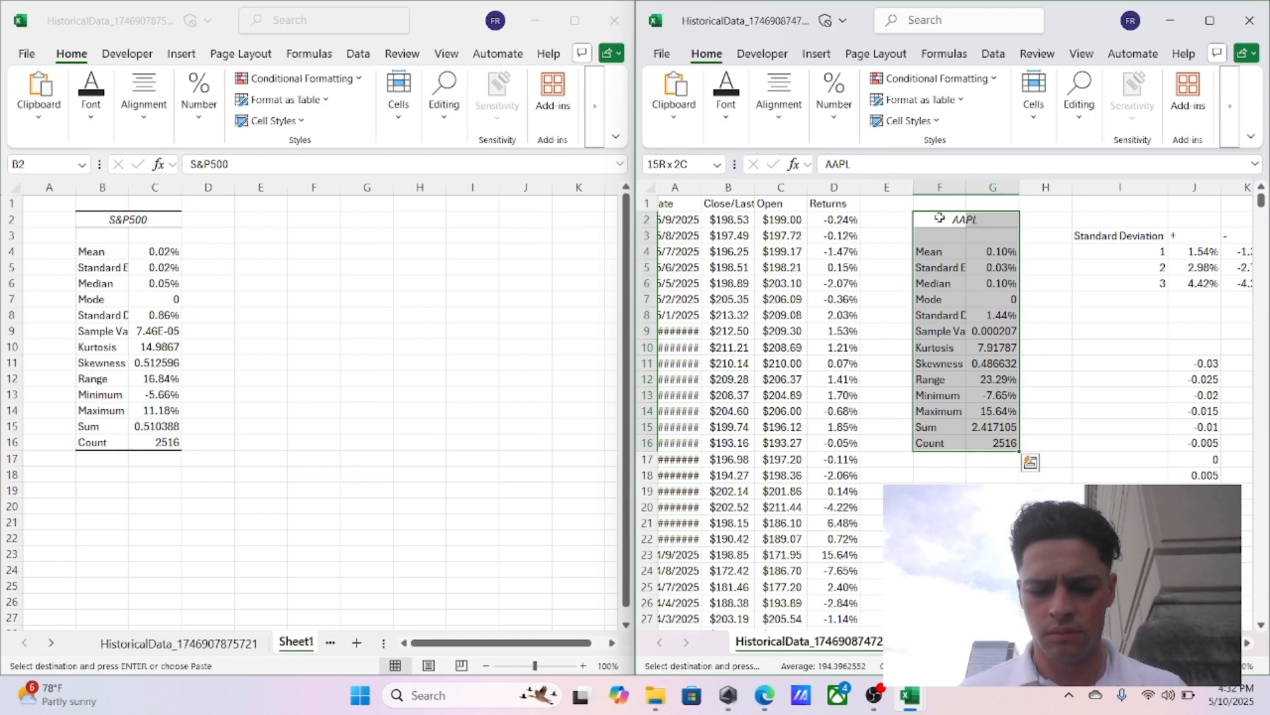
key("ctrl+c")
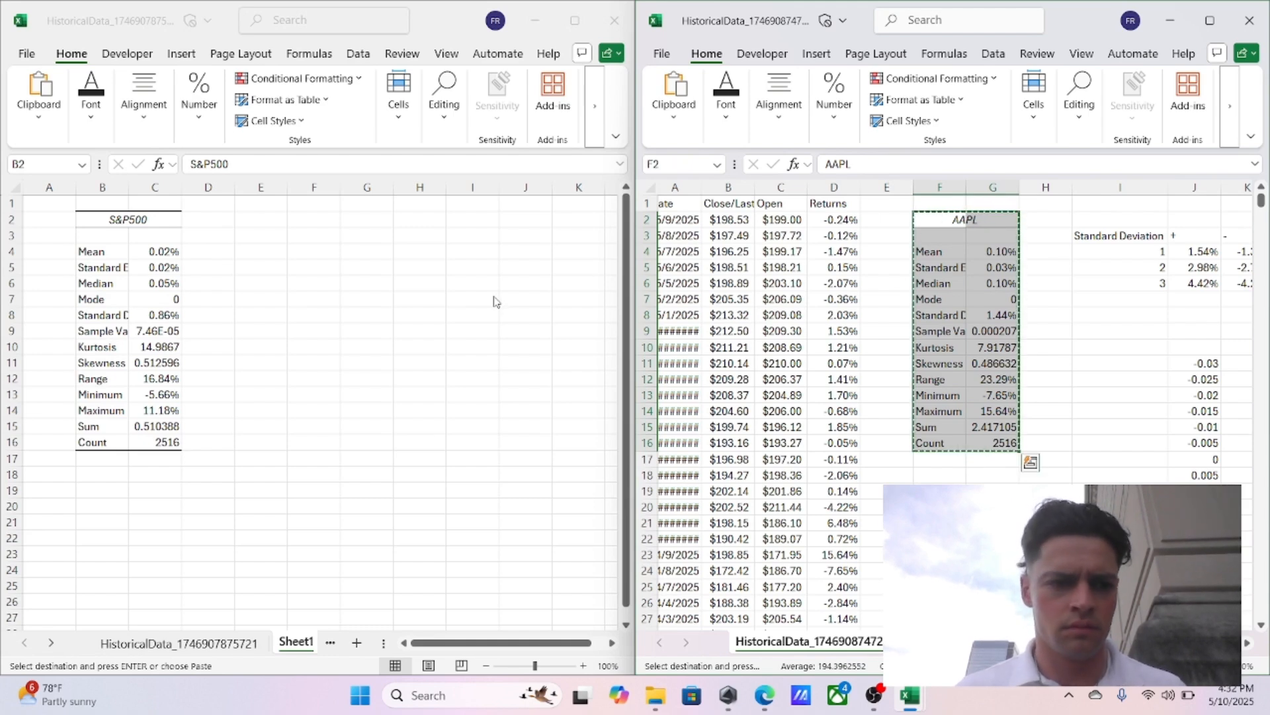
key("alt+Tab")
left_click(259, 215)
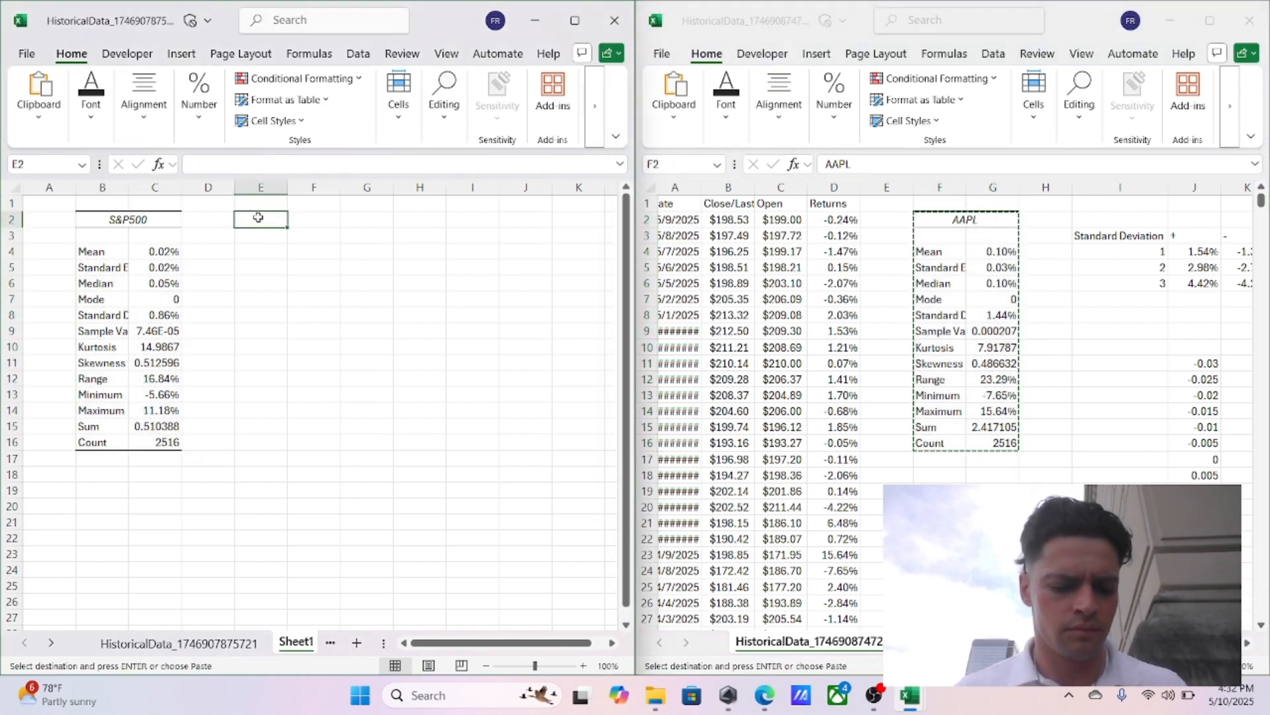
key("ctrl+v")
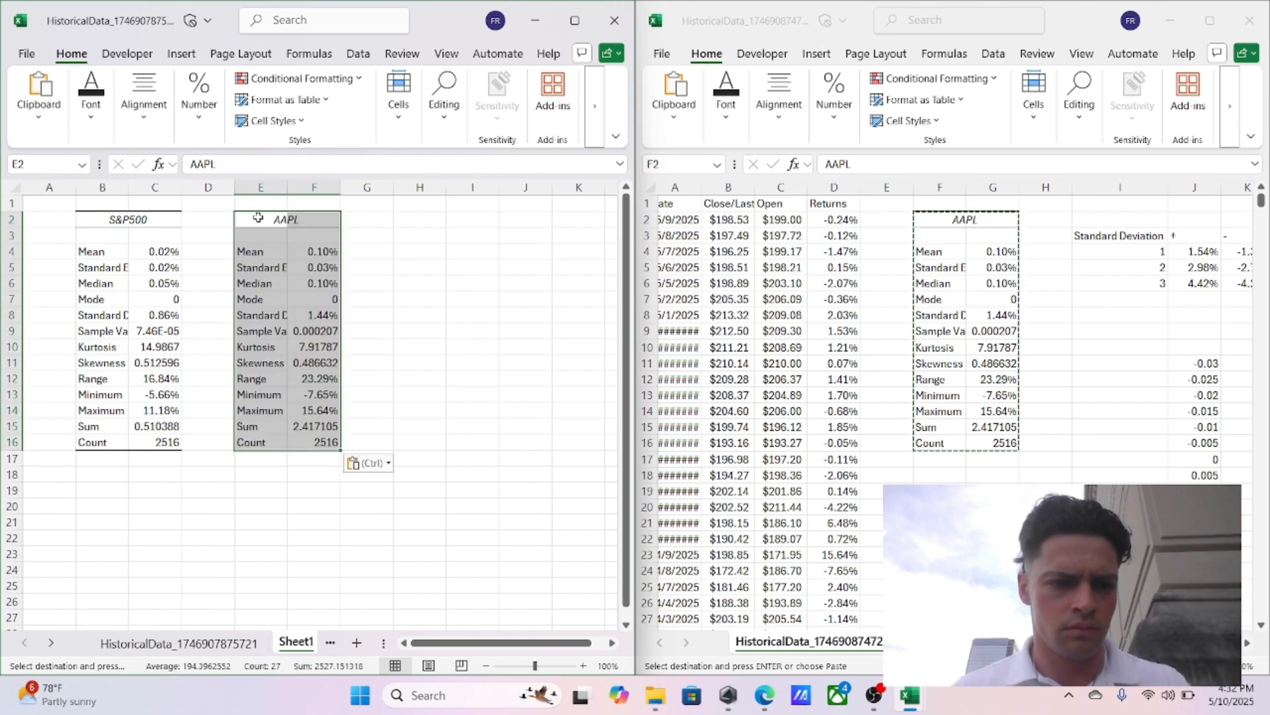
scroll(985, 325, "right", 5)
scroll(984, 325, "left", 5)
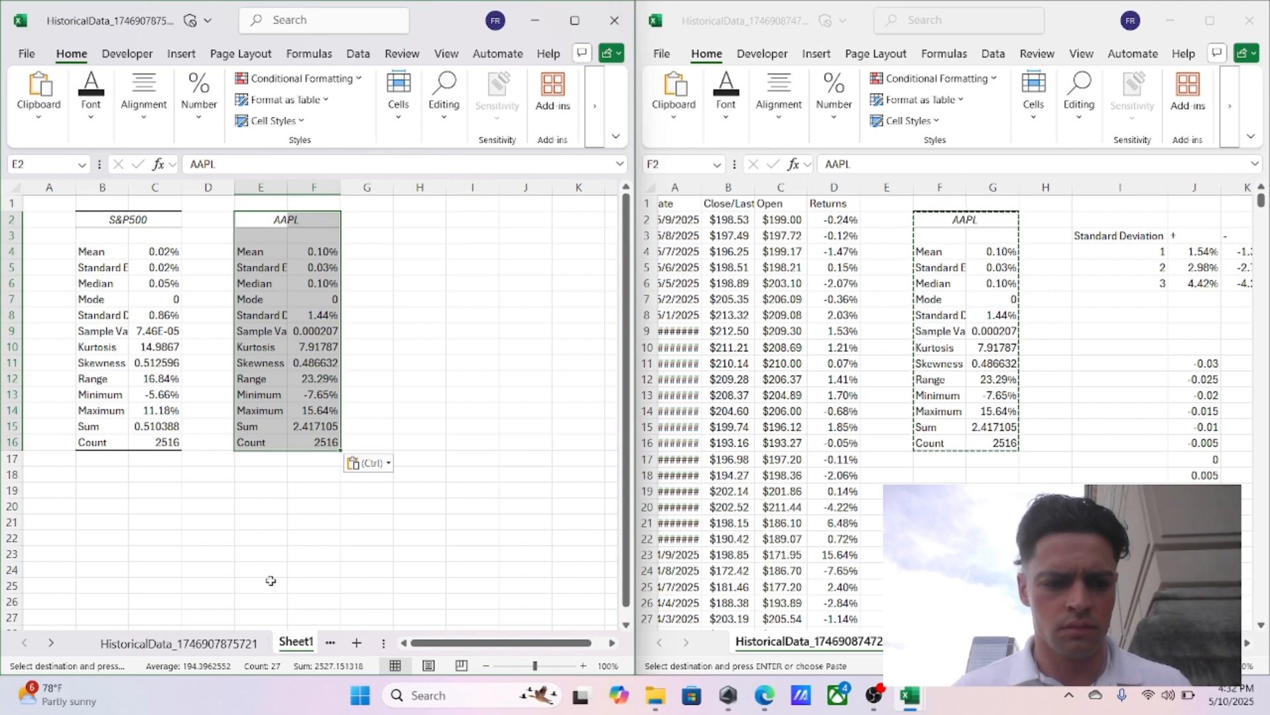
Step: Label the standard deviation table on the SPY data sheet by entering S&P500 in J2
left_click(176, 645)
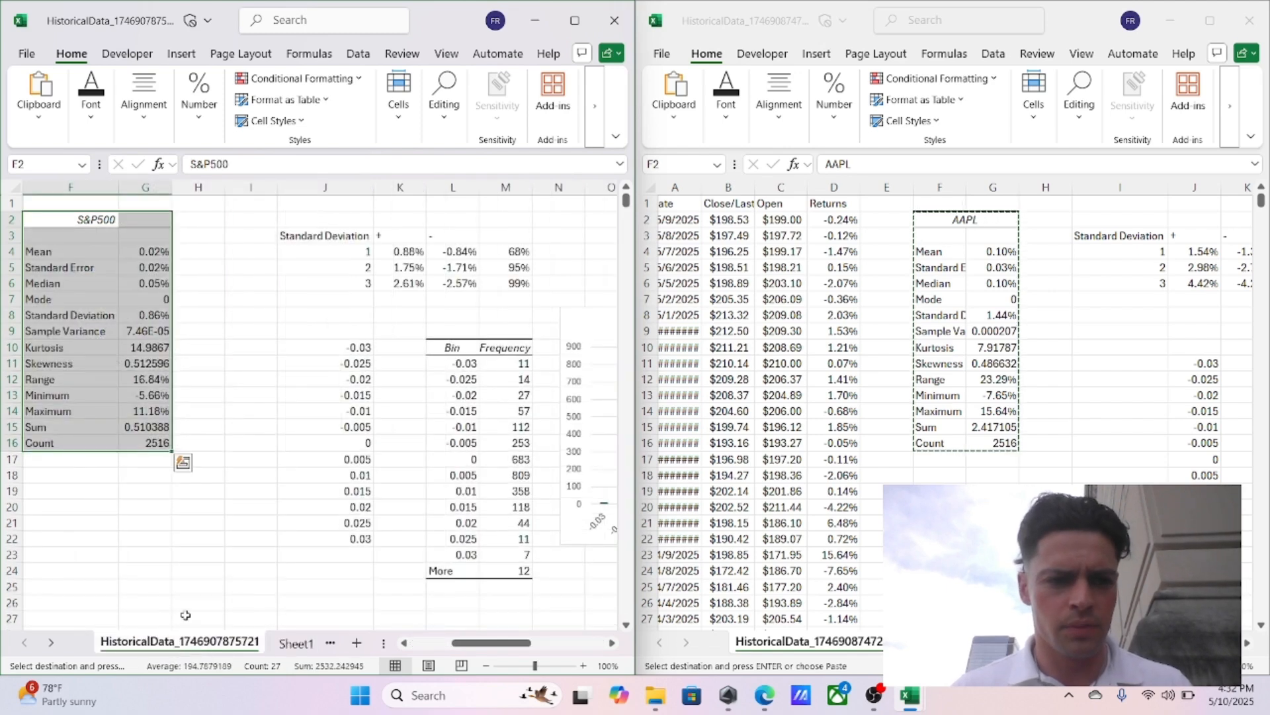
left_click(358, 222)
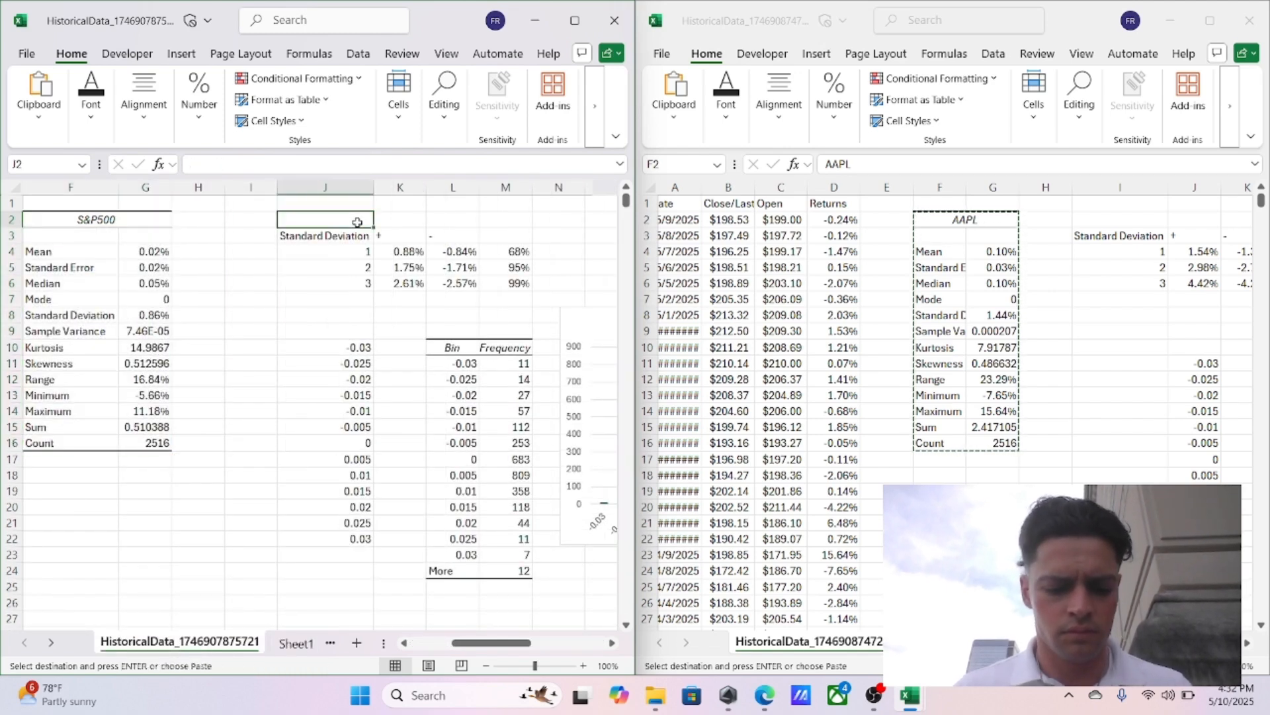
type("S&Pp5")
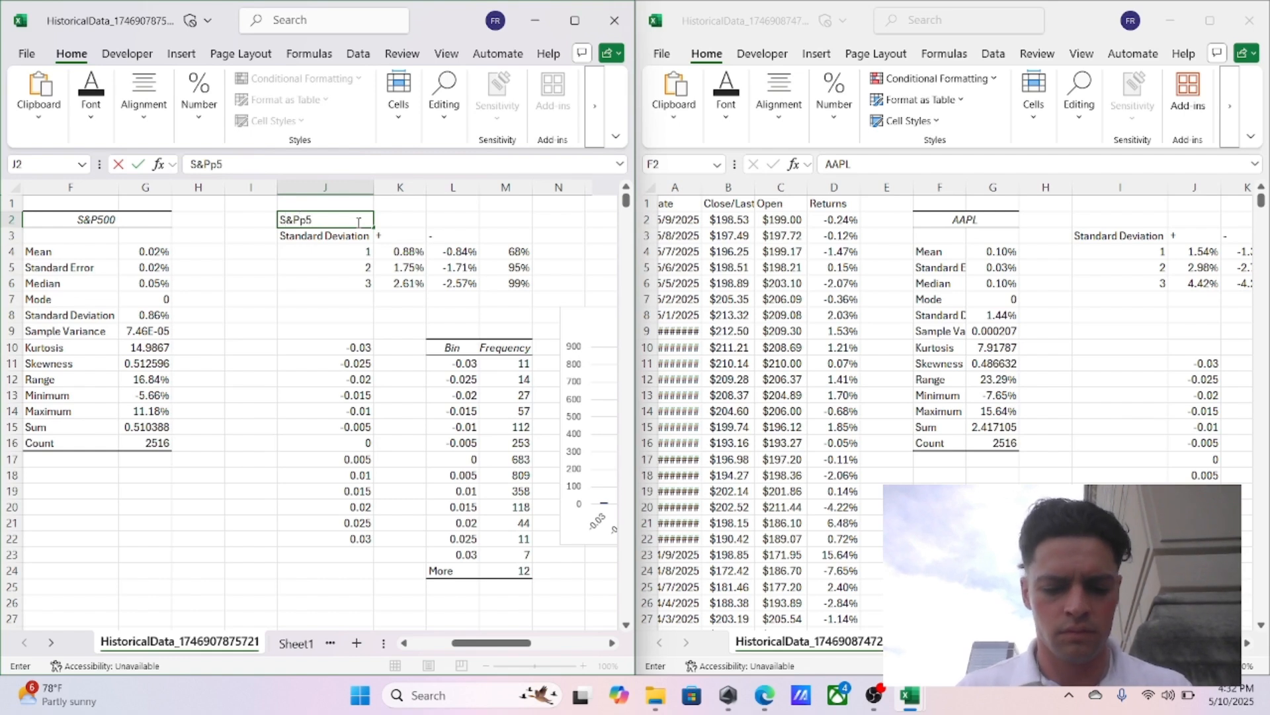
key("BackSpace")
key("BackSpace")
type("500")
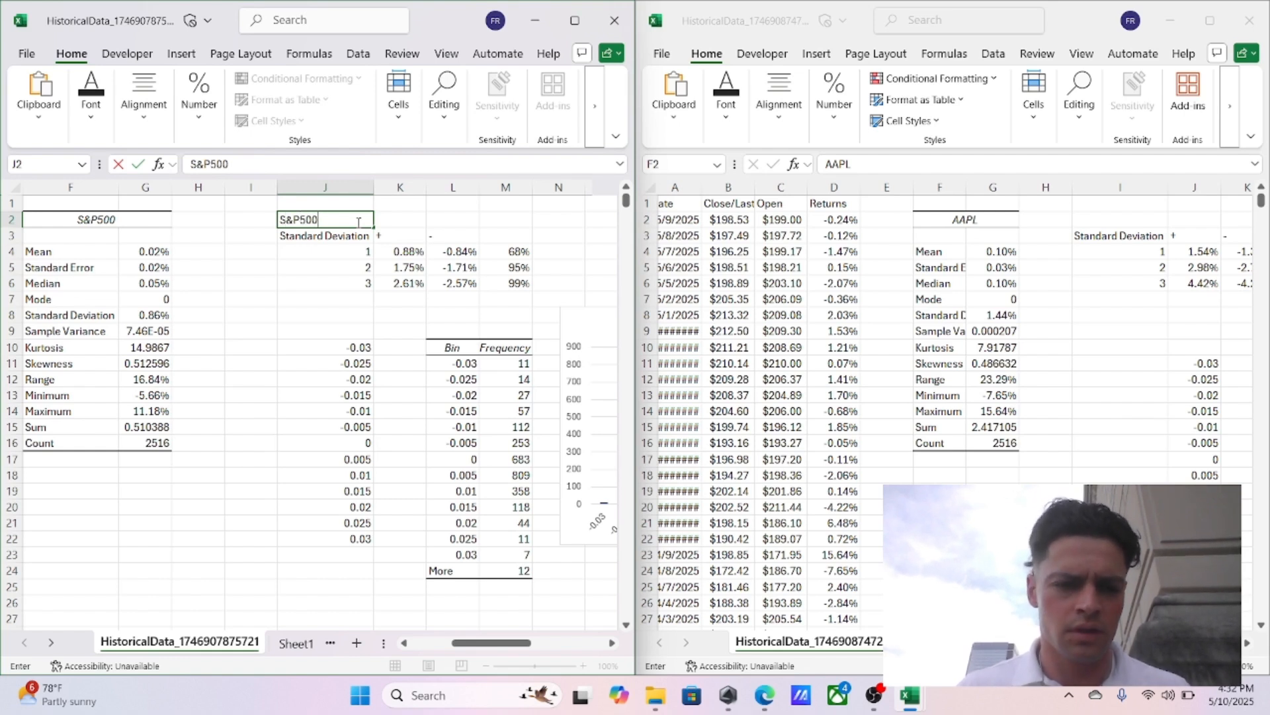
key("Return")
Step: Try to copy the S&P500 standard deviation table J2:M6 to H2 of Sheet1 with a regular paste, and clear the pasted cells
left_click(357, 223)
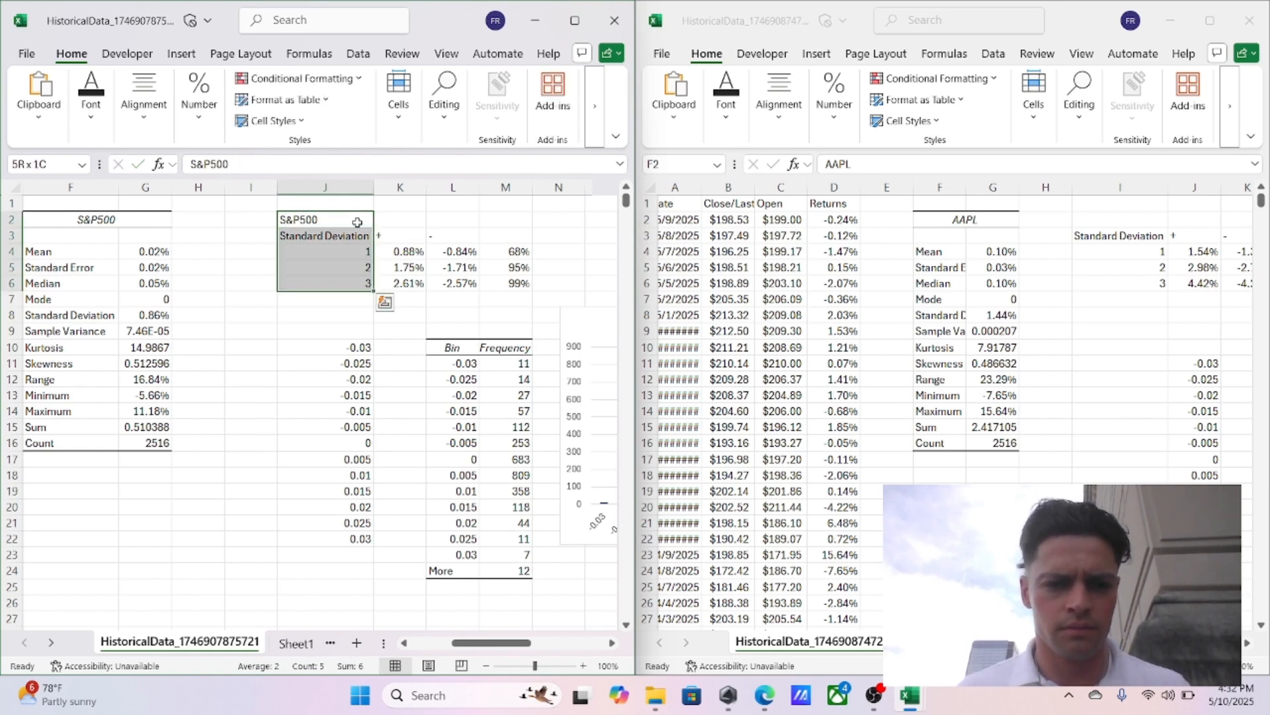
key("ctrl+shift+Right")
key("ctrl+shift+Left")
key("shift+Right")
key("shift+Right")
key("shift+Right")
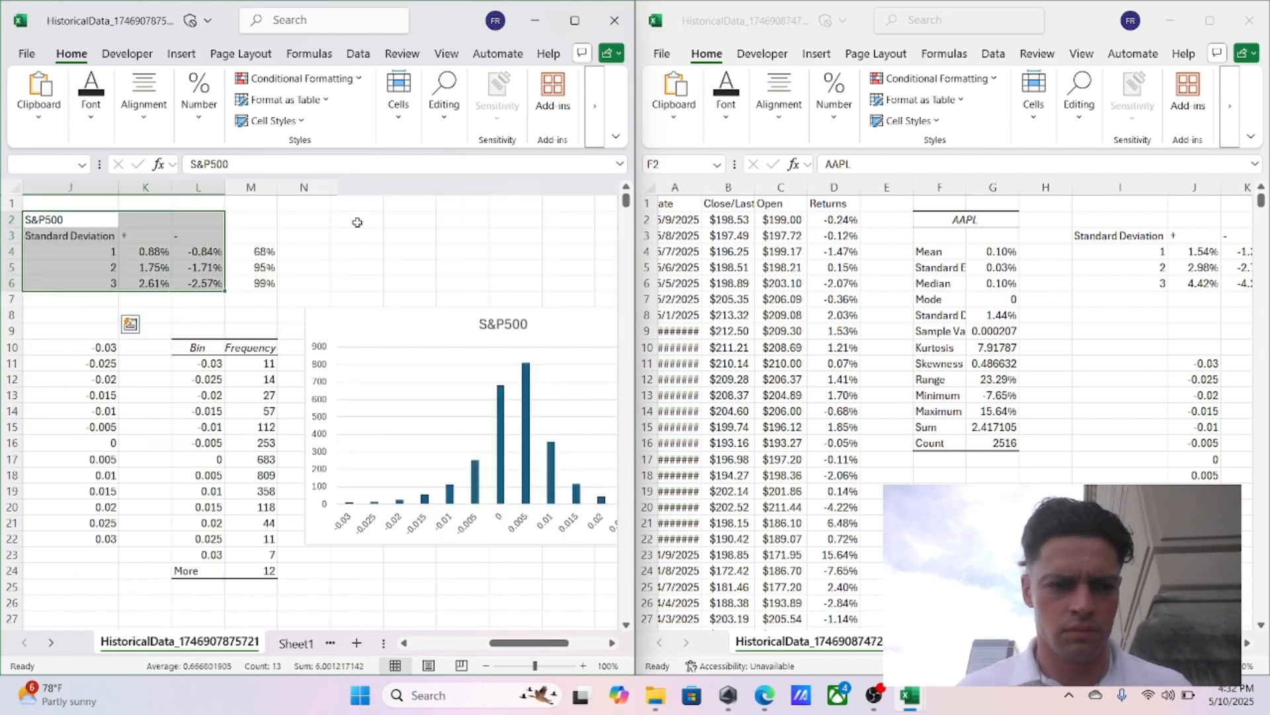
key("ctrl+c")
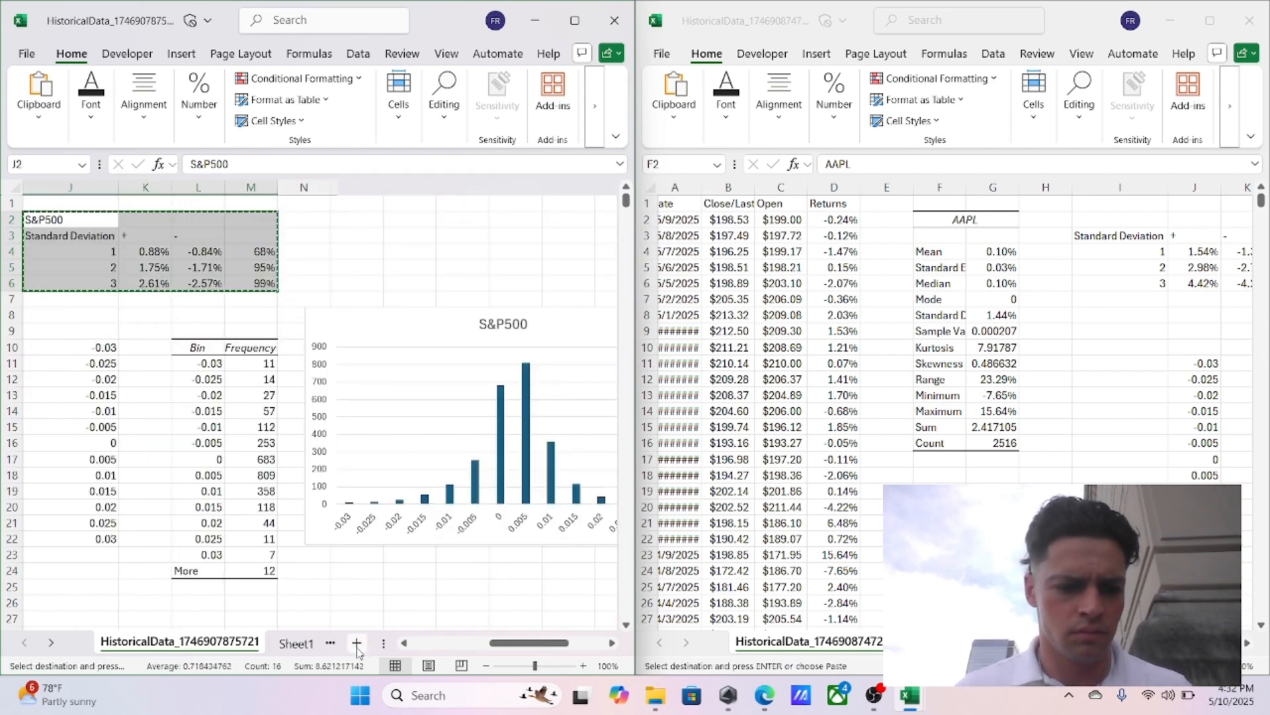
left_click(295, 643)
left_click(408, 226)
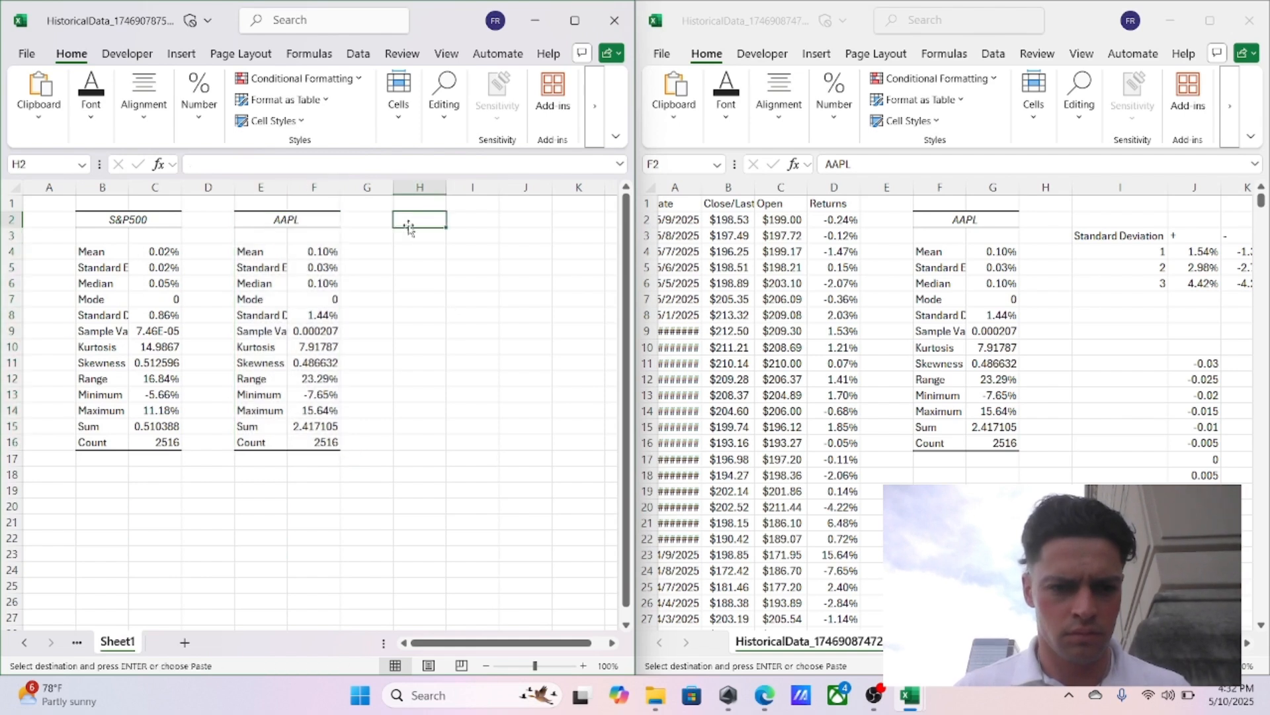
key("ctrl+v")
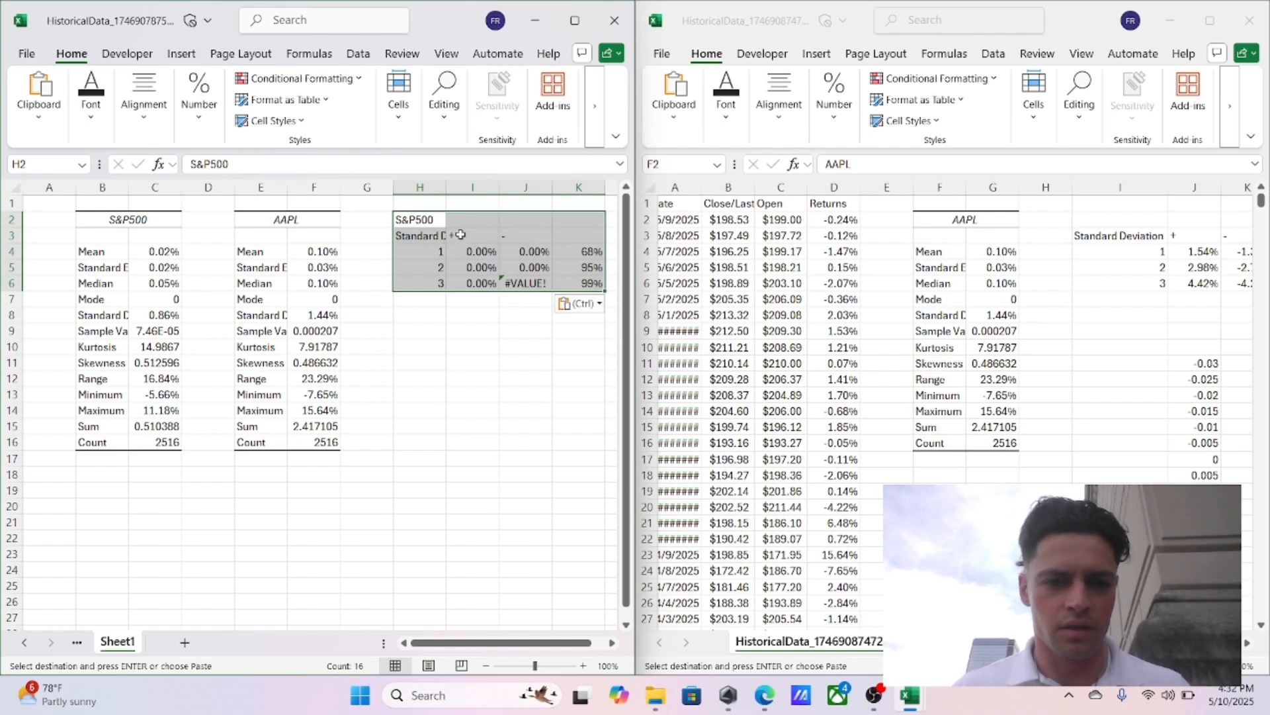
key("Delete")
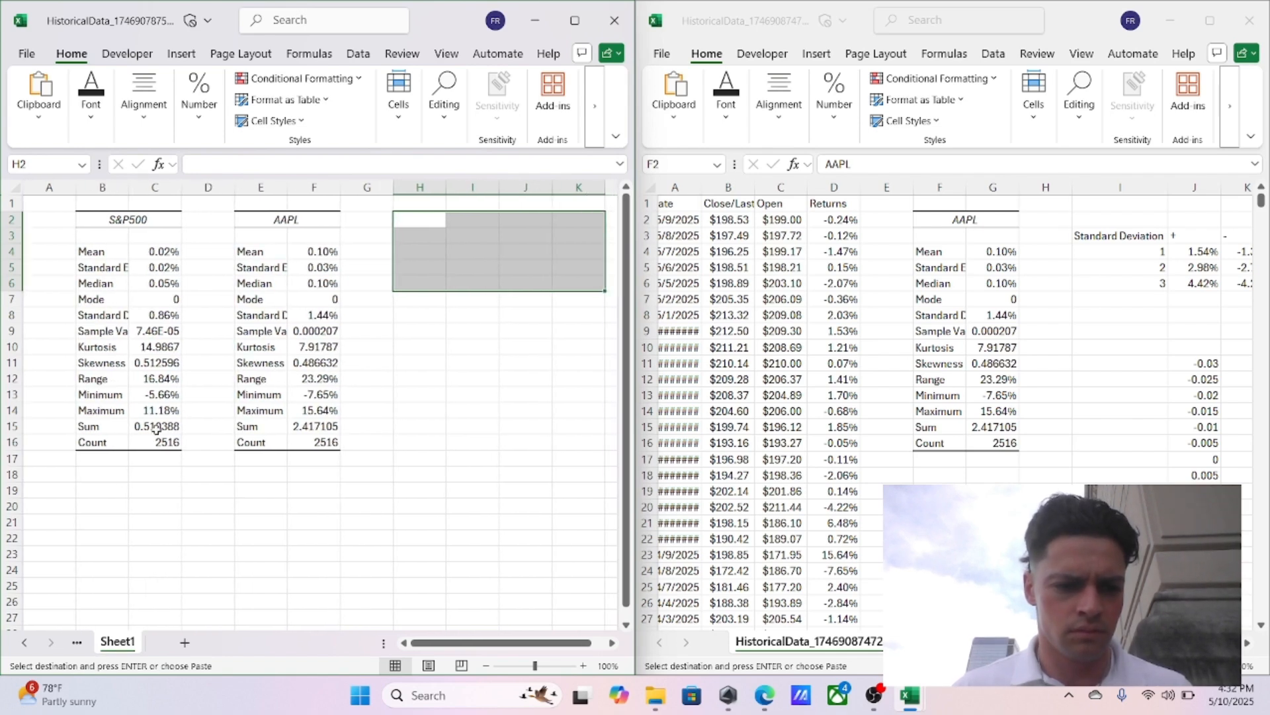
Step: Maximize the SPY workbook window and return to its historical data sheet
left_click_drag(92, 13, 102, 87)
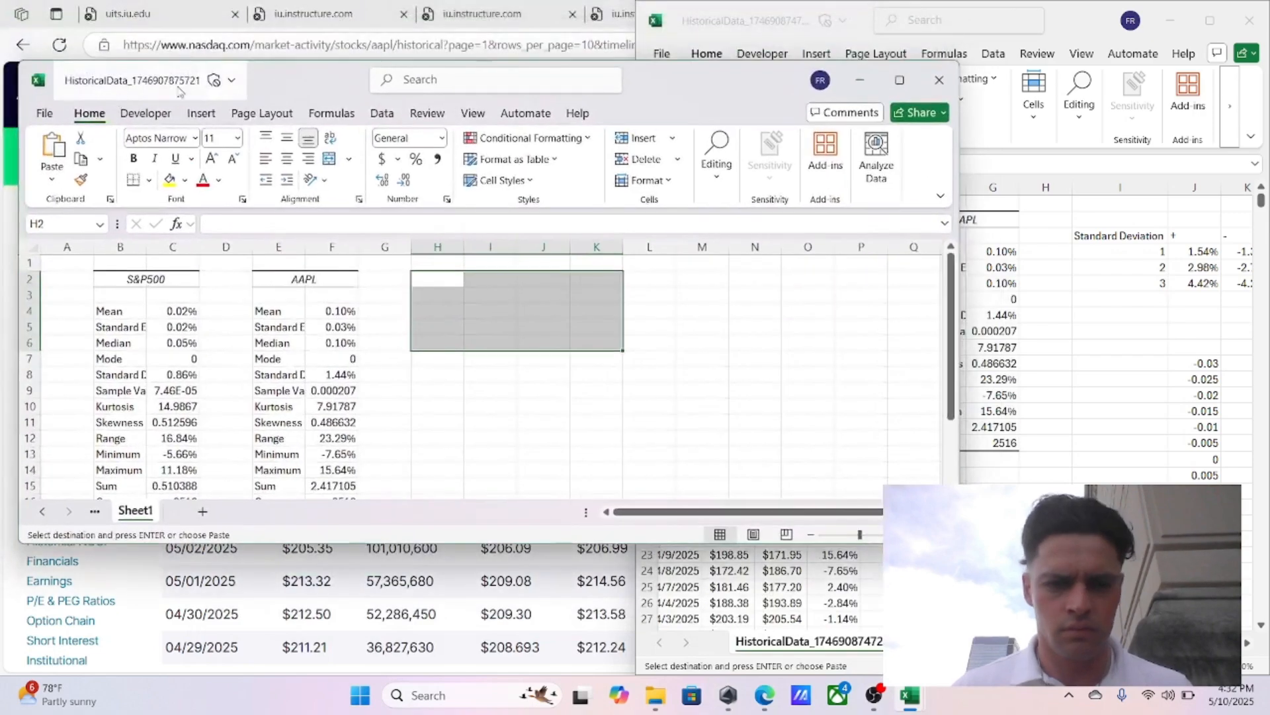
left_click(903, 80)
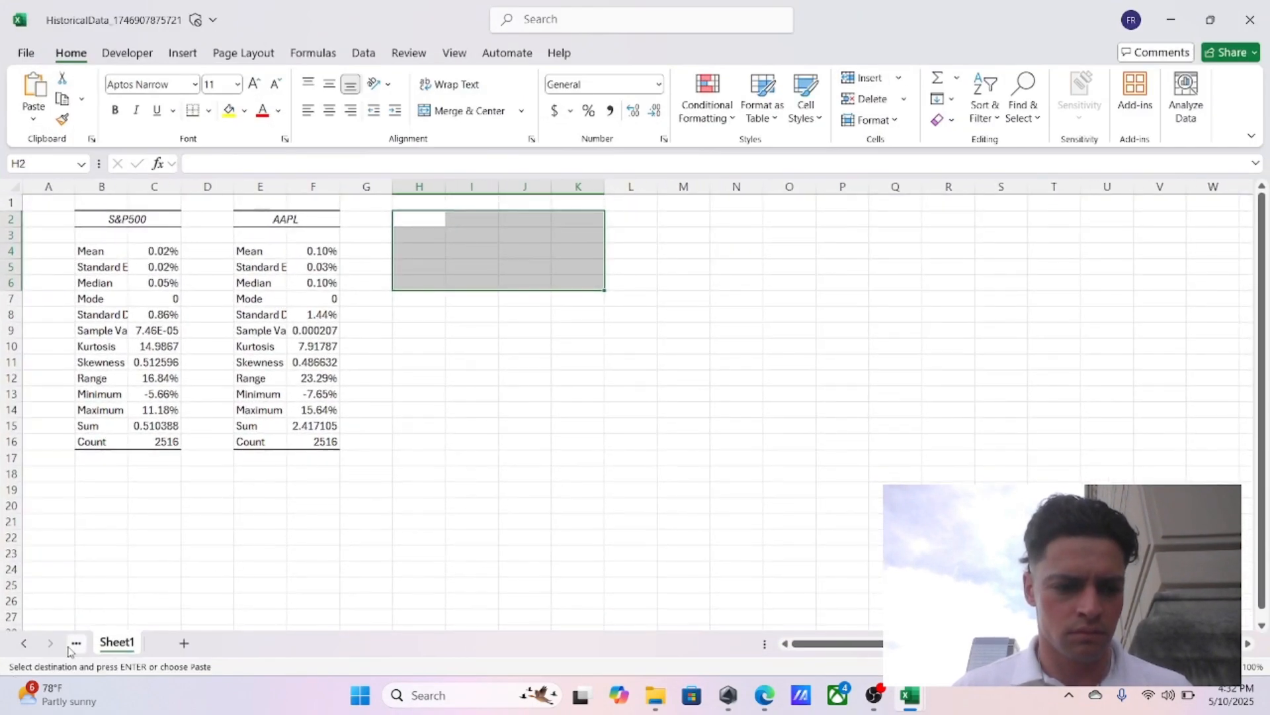
left_click(76, 644)
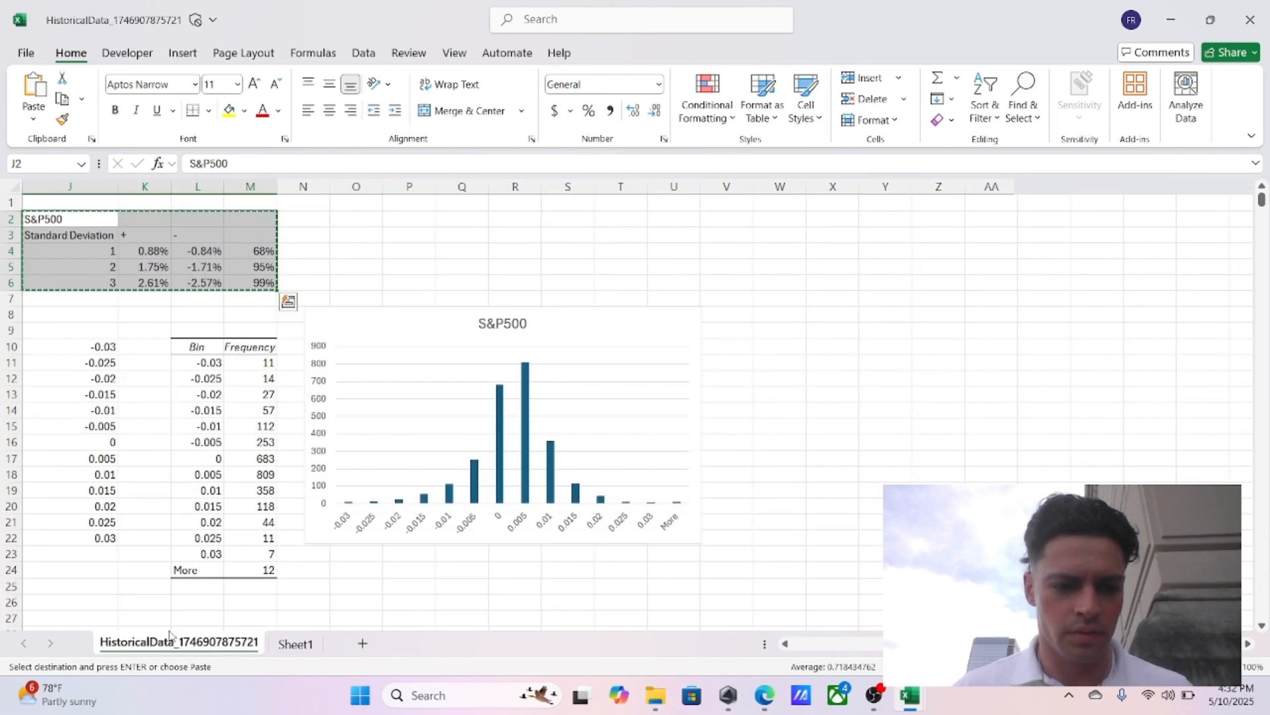
left_click(295, 643)
left_click(179, 643)
Step: Examine the formulas behind the plus and minus bands in the S&P500 standard deviation table
left_click(157, 250)
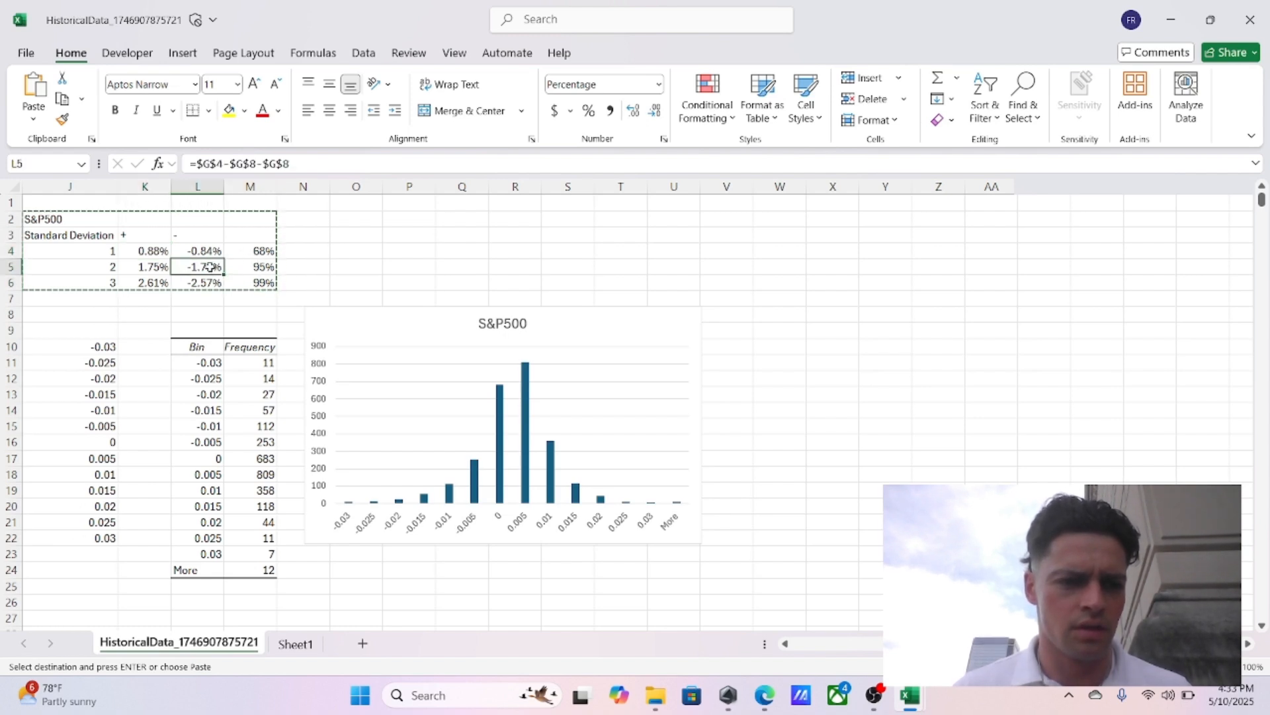
left_click(203, 247)
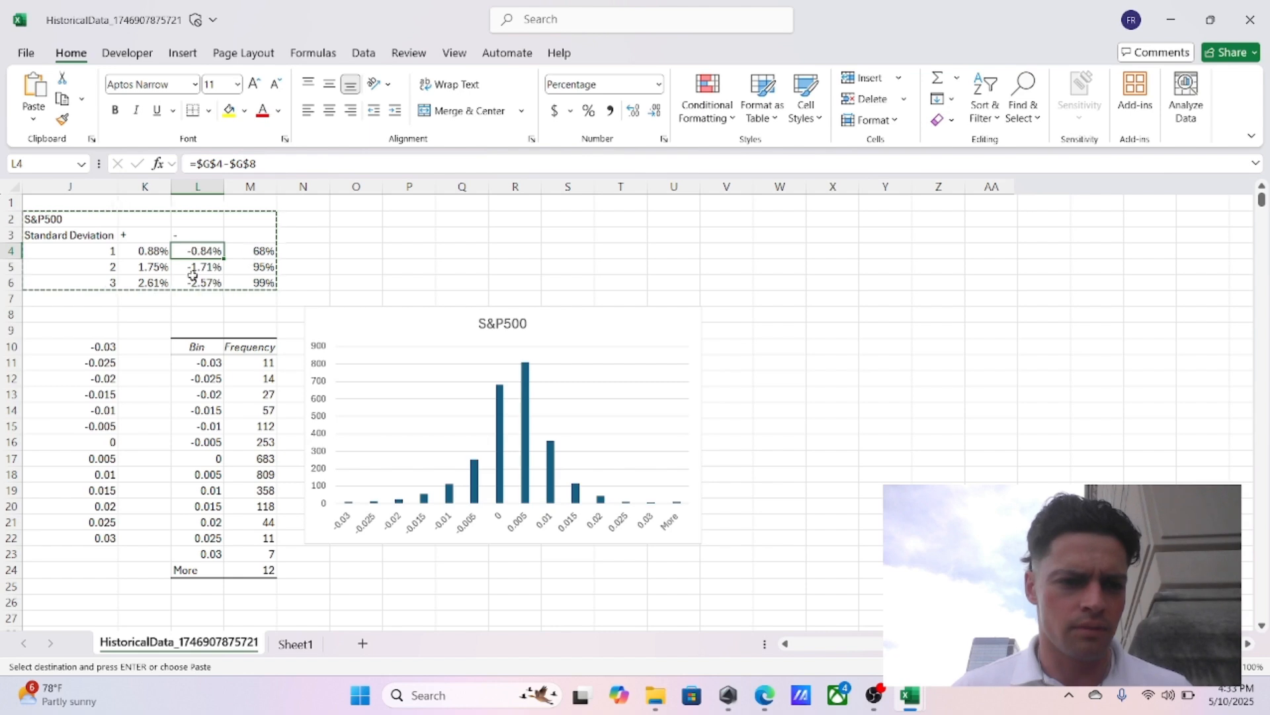
left_click(137, 279)
left_click(146, 250)
left_click(143, 263)
scroll(143, 264, "left", 5)
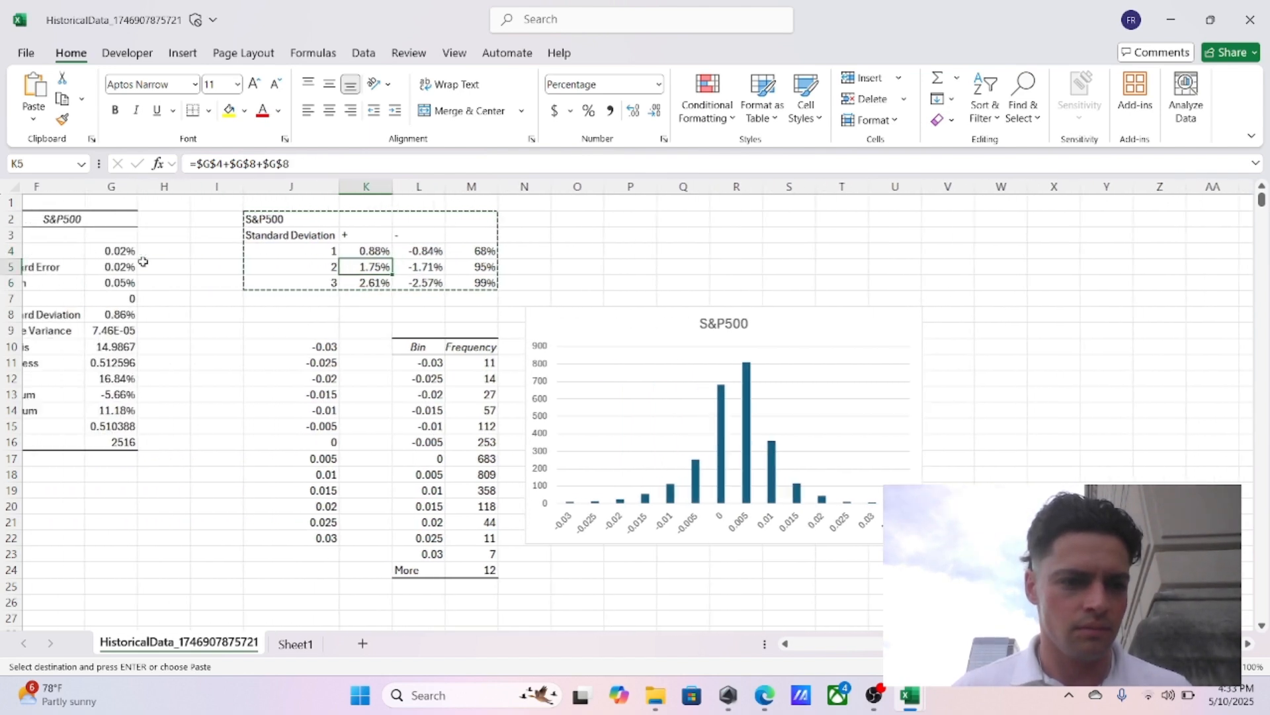
Step: Copy the S&P500 standard deviation table in J2:L6 of the data sheet, leaving out the percentage column
left_click(378, 219)
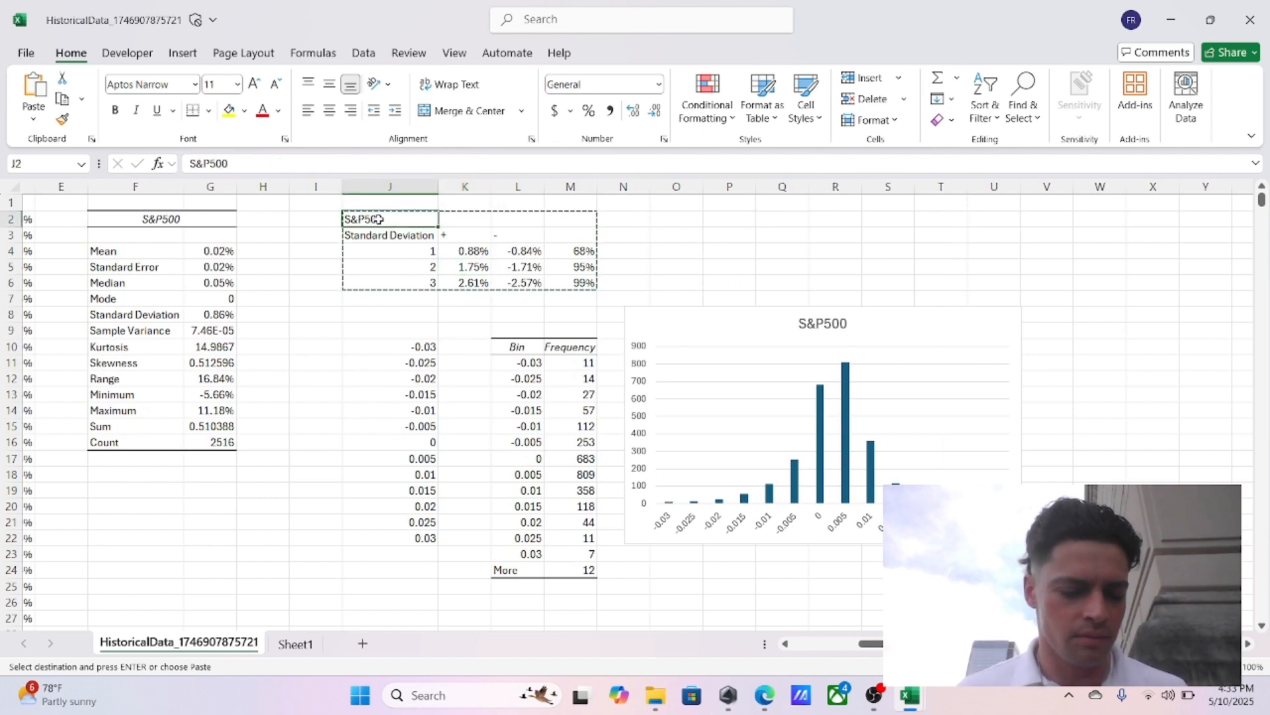
key("shift+Down")
key("shift+Down")
key("shift+Down")
key("shift+Down")
key("shift+Right")
key("shift+Right")
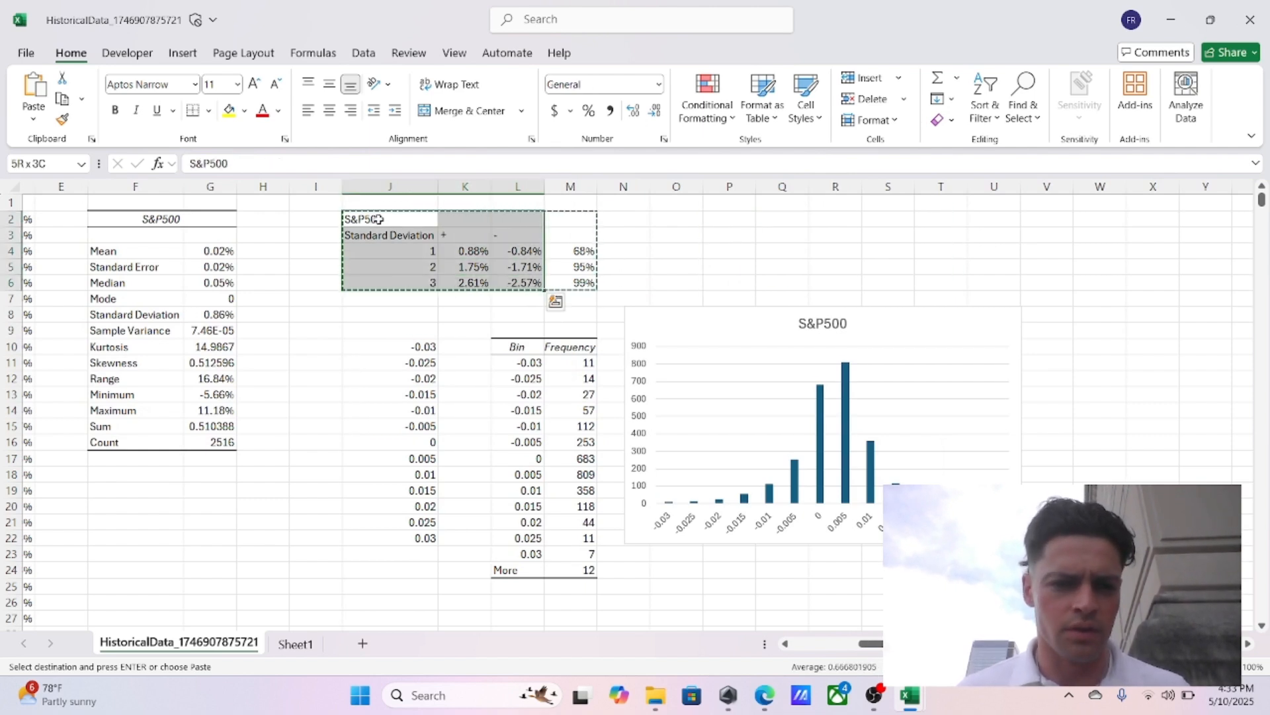
key("ctrl+c")
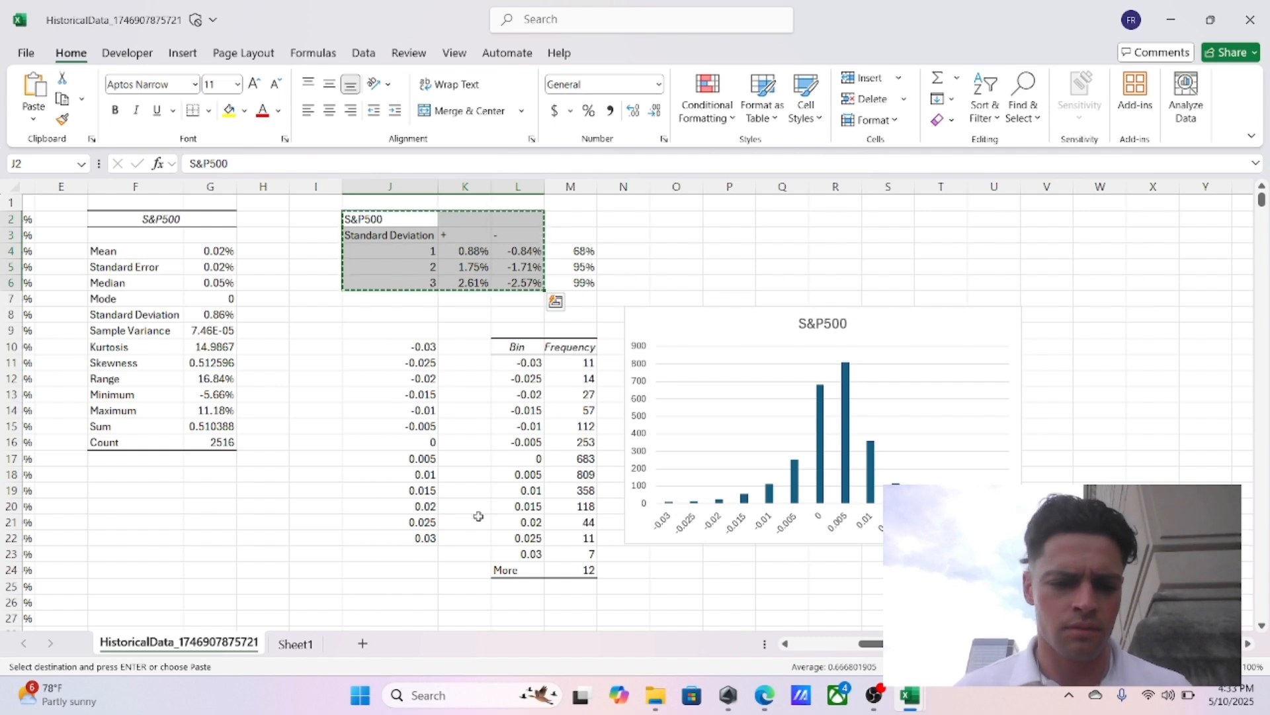
Step: Paste the copied standard deviation table as values only at H2 of Sheet1 and autofit column H
left_click(295, 643)
left_click(415, 216)
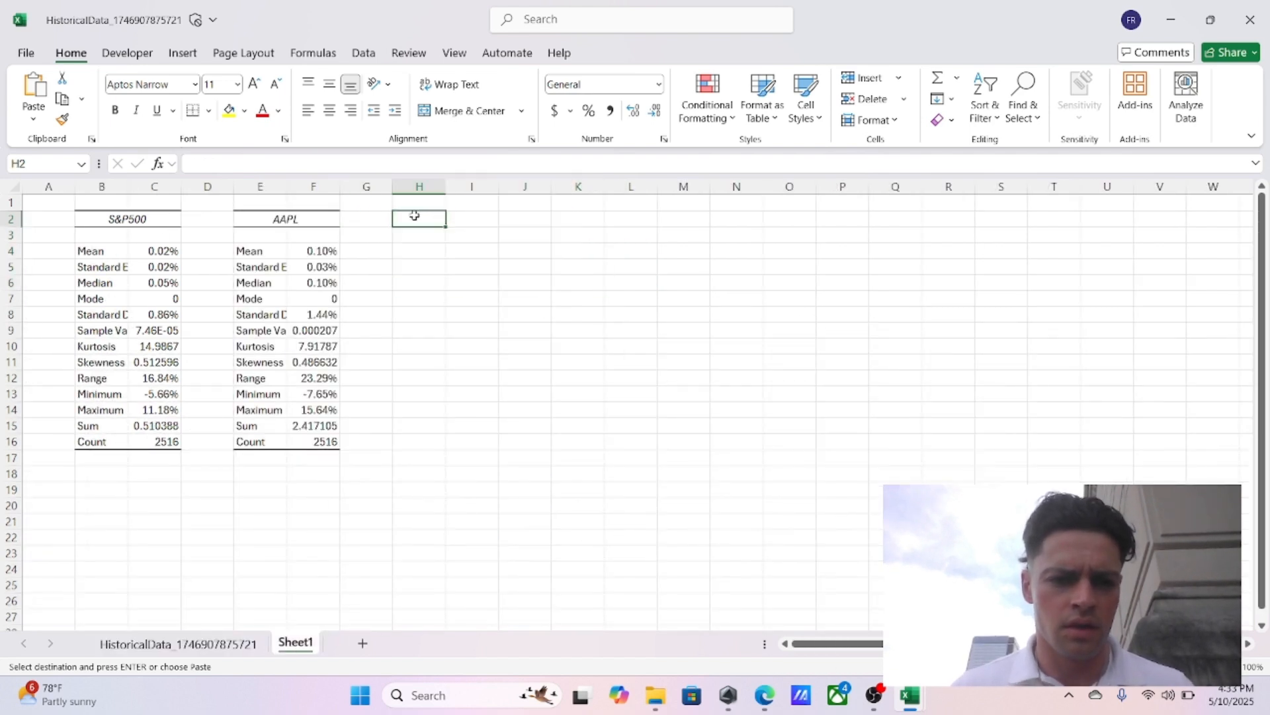
right_click(415, 218)
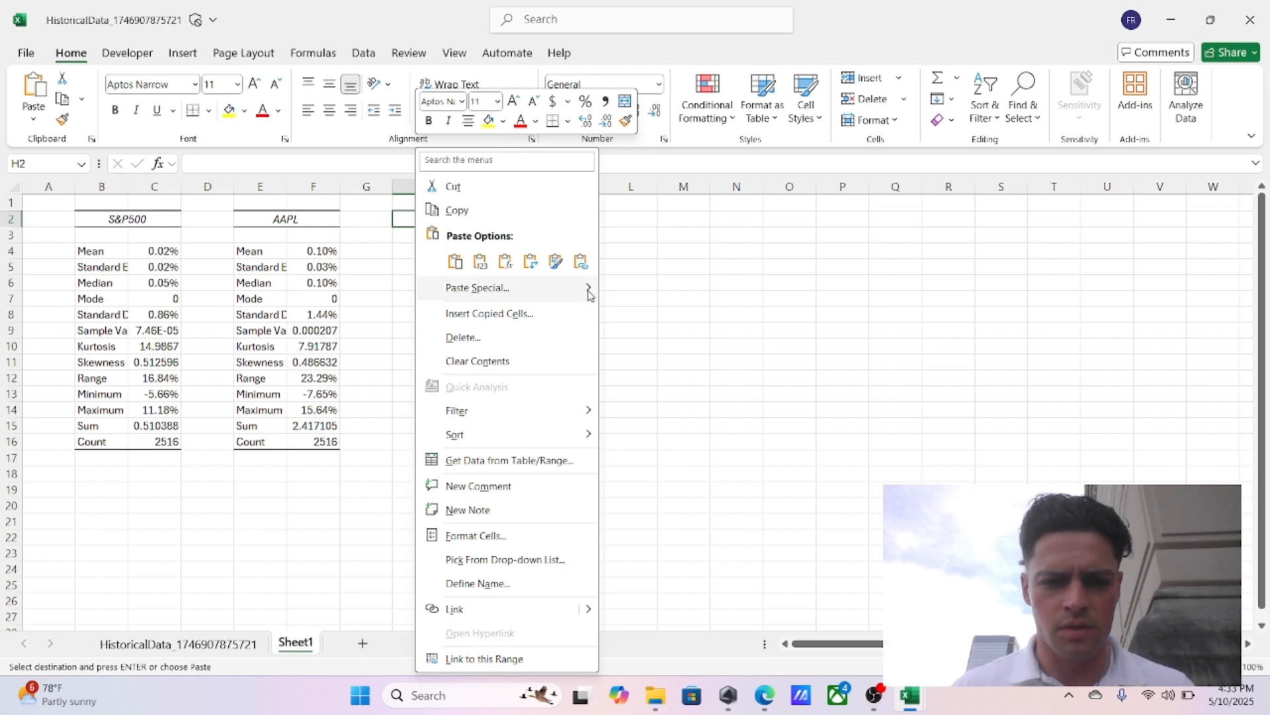
mouse_move(591, 294)
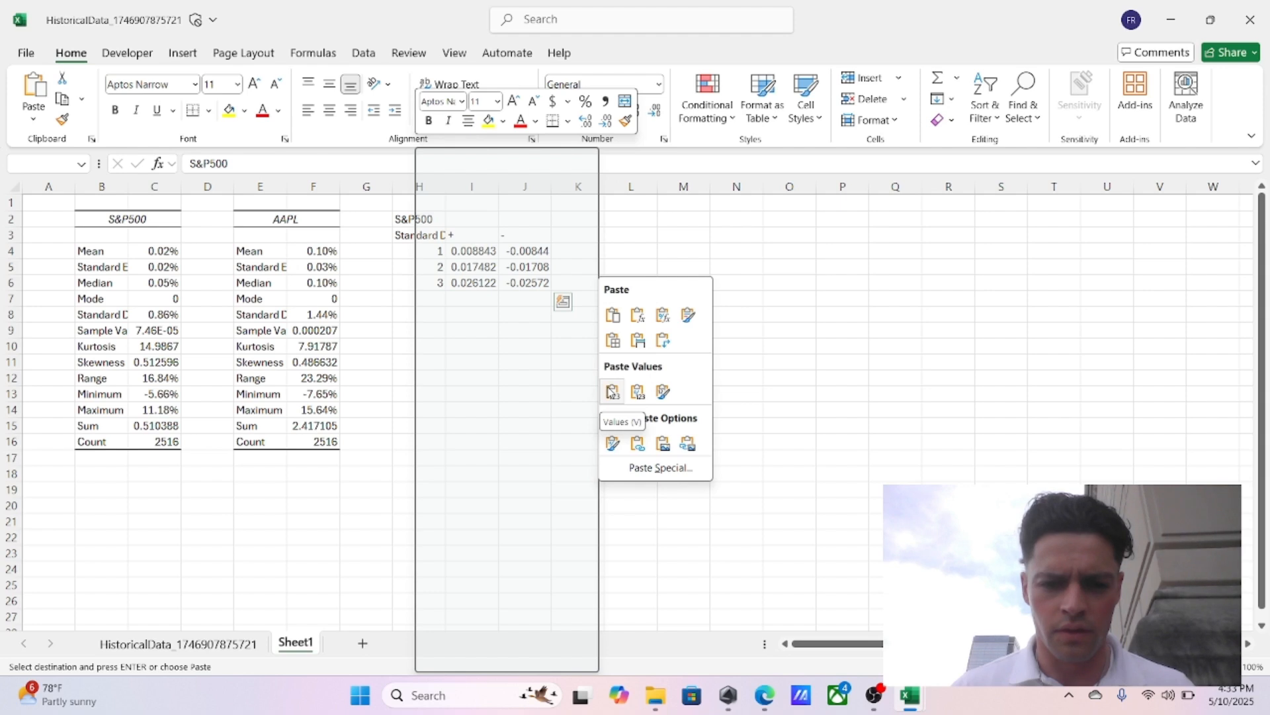
left_click(611, 391)
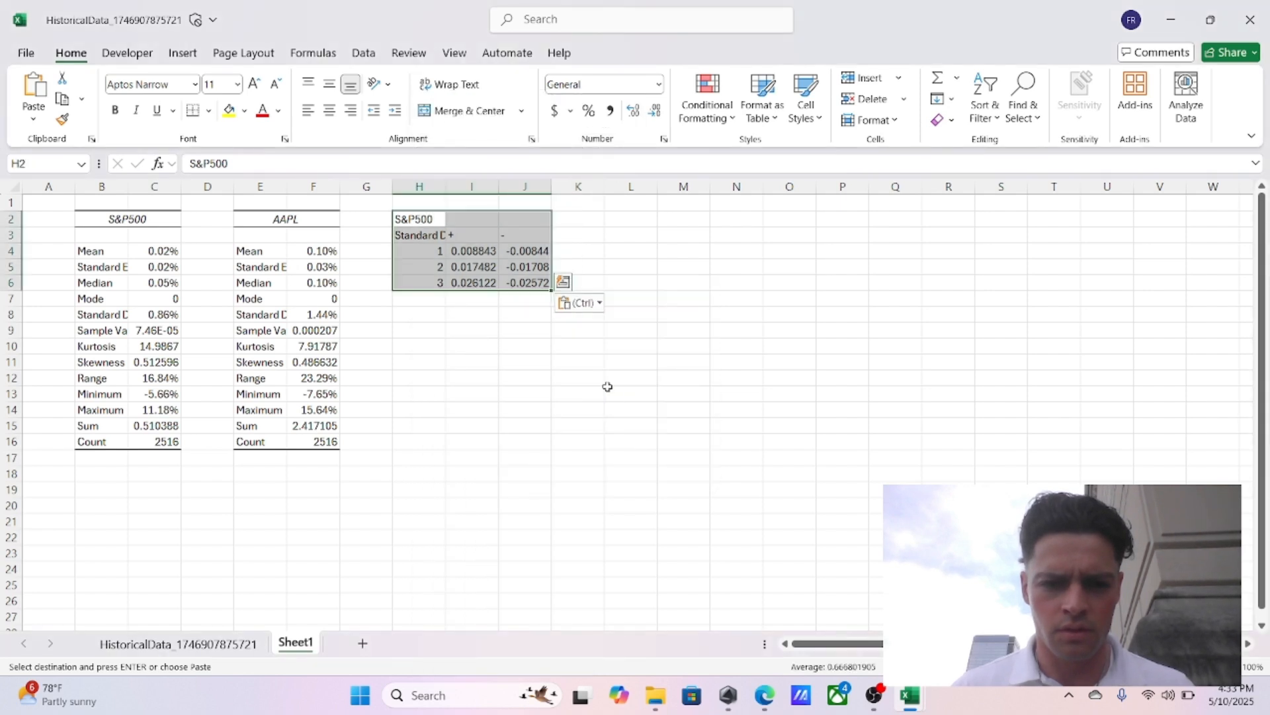
left_click(475, 253)
double_click(445, 186)
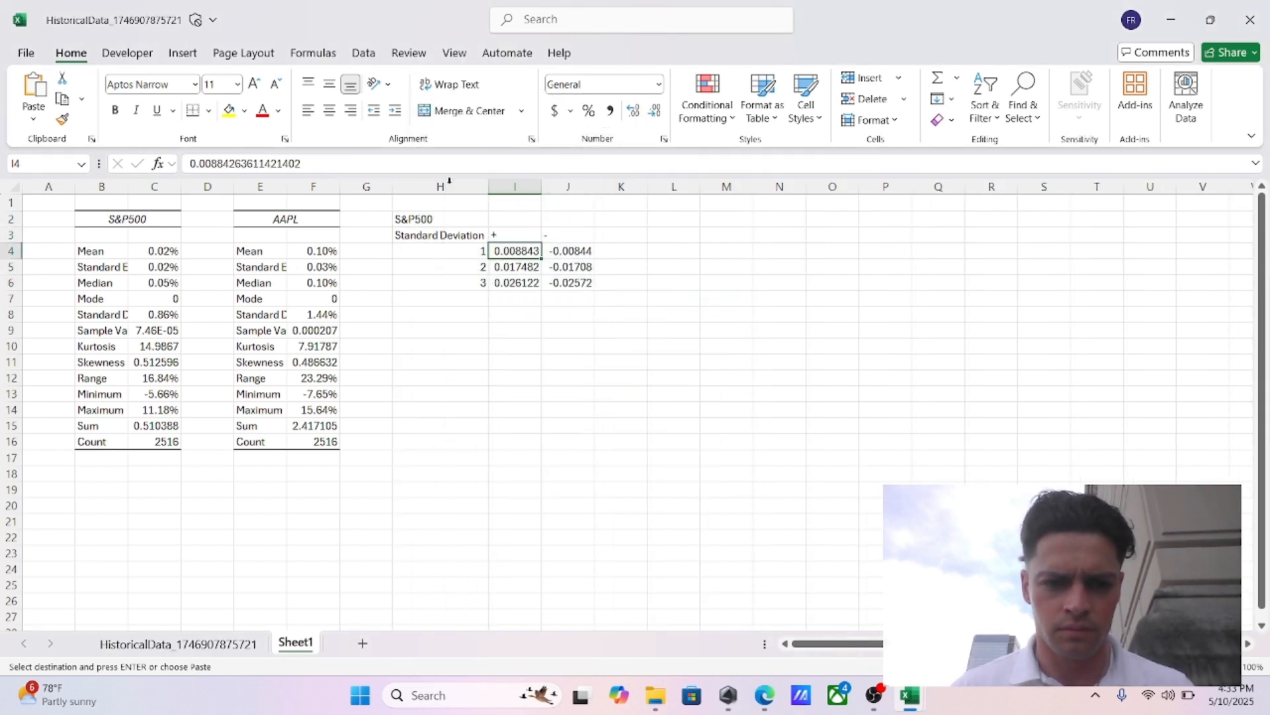
Step: Format the plus and minus band values in I4:J6 of Sheet1 as percentages
left_click_drag(510, 250, 569, 283)
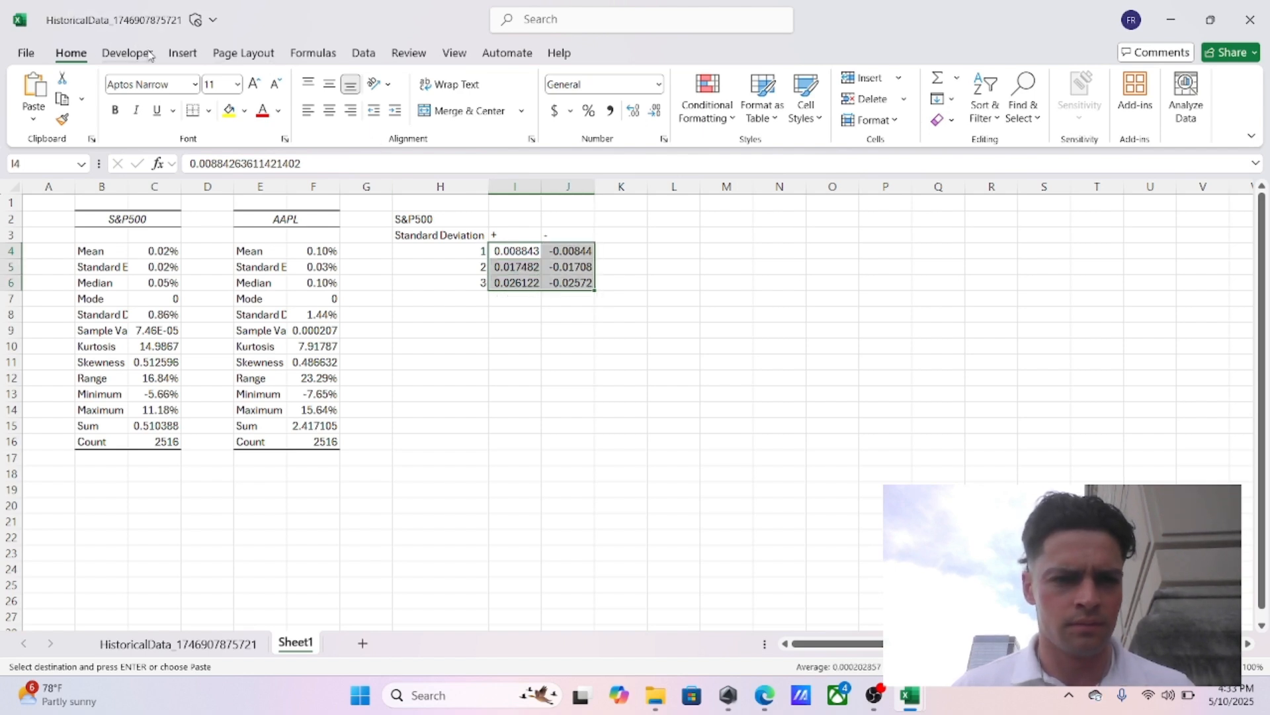
left_click(659, 84)
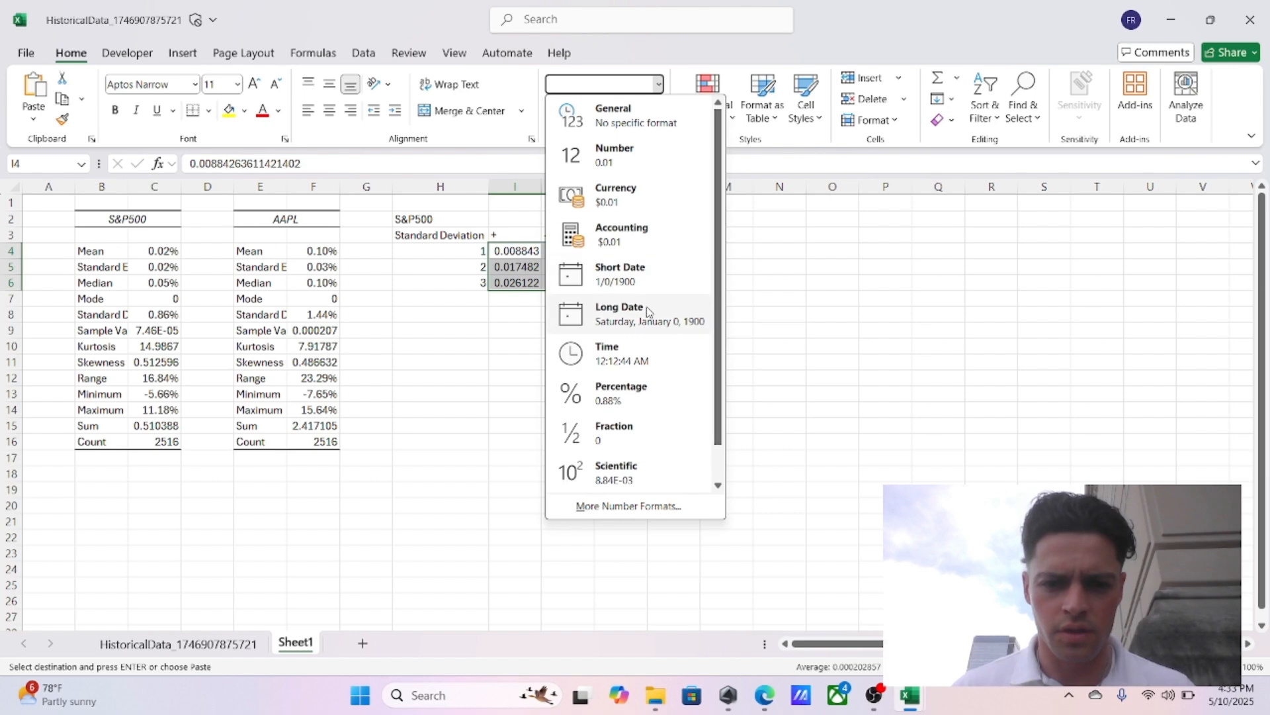
left_click(642, 392)
left_click(483, 363)
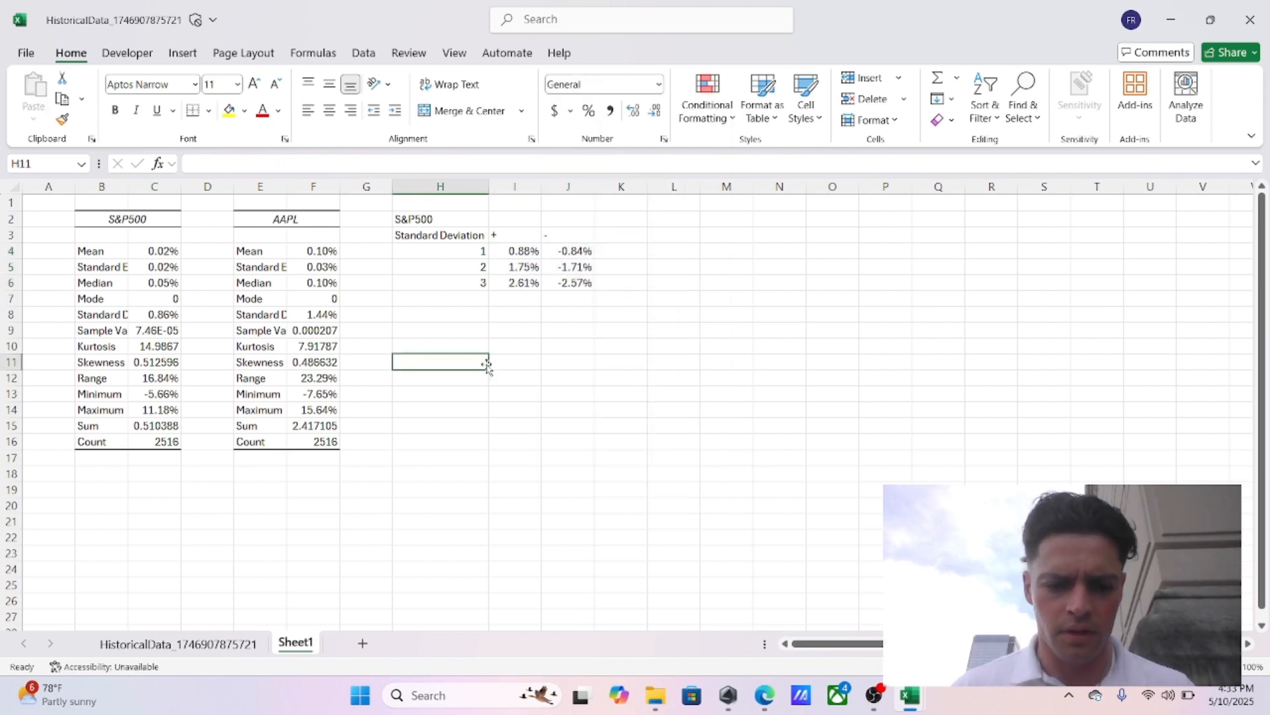
Step: Place the two workbooks side by side and label the standard deviation table in the Apple workbook AAPL in I2
key("super+Left")
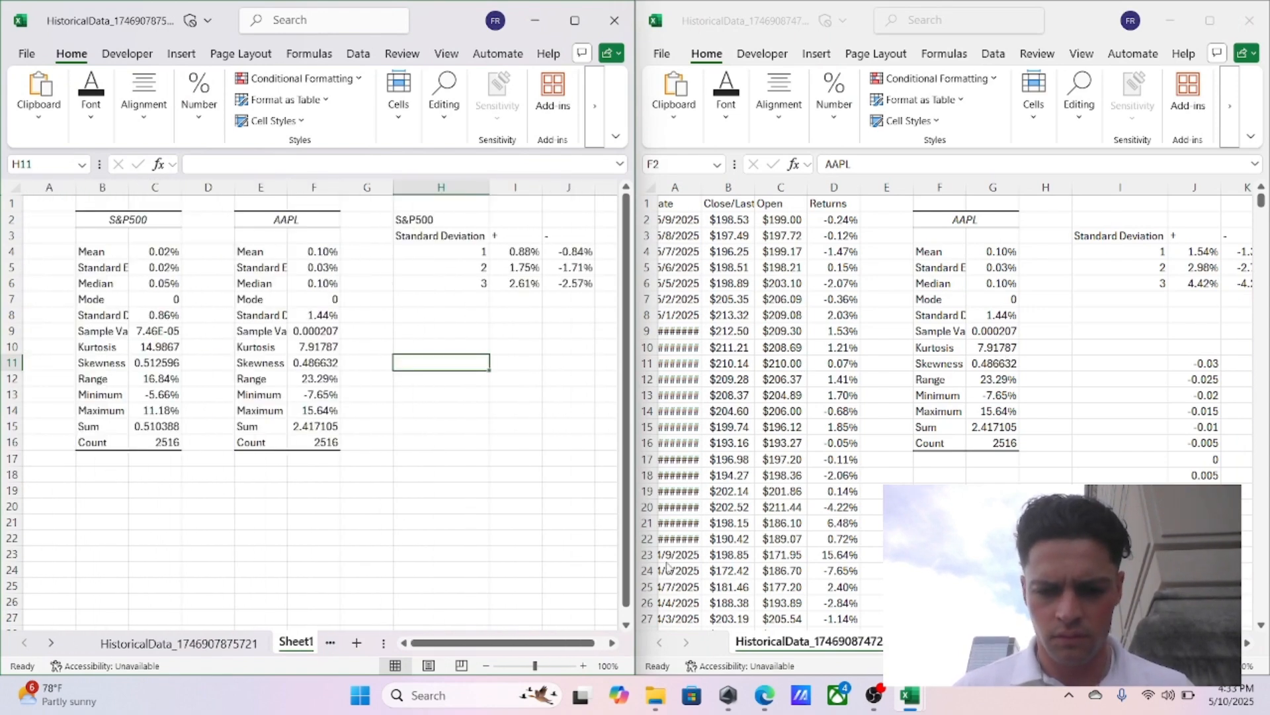
scroll(989, 382, "right", 1)
scroll(989, 382, "left", 1)
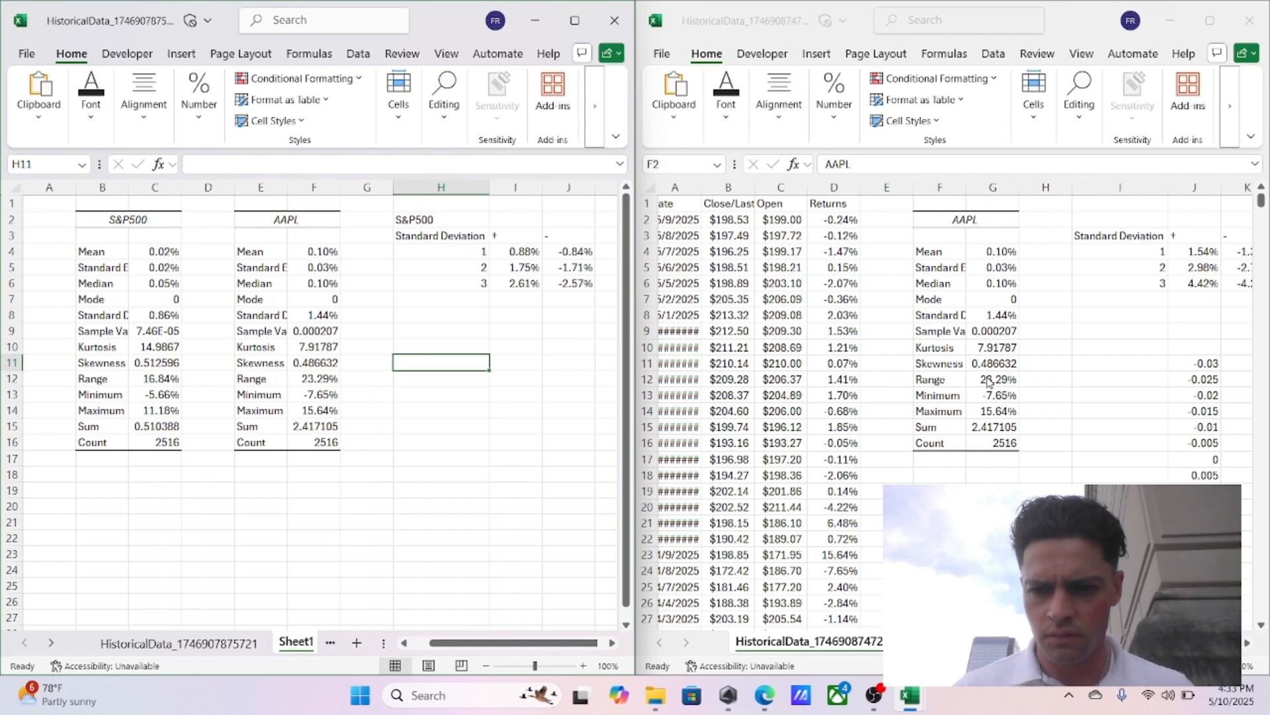
left_click(1047, 385)
scroll(1047, 384, "right", 3)
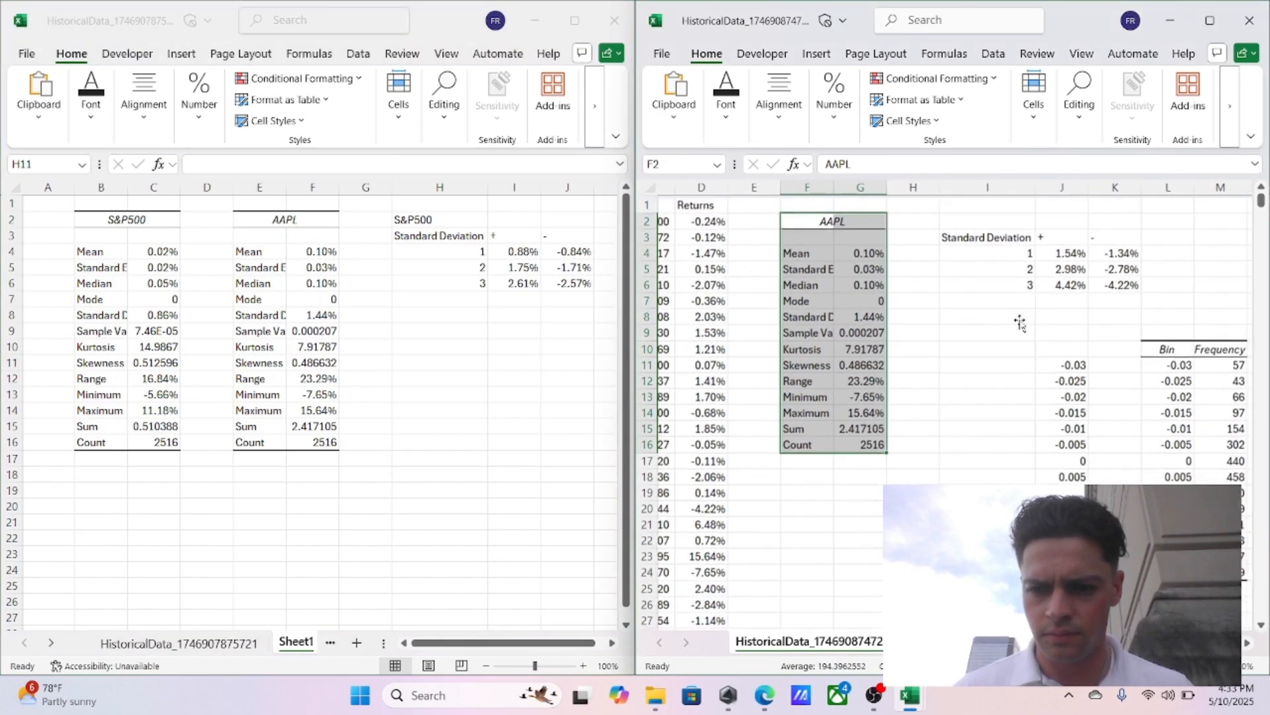
left_click(968, 226)
type("A")
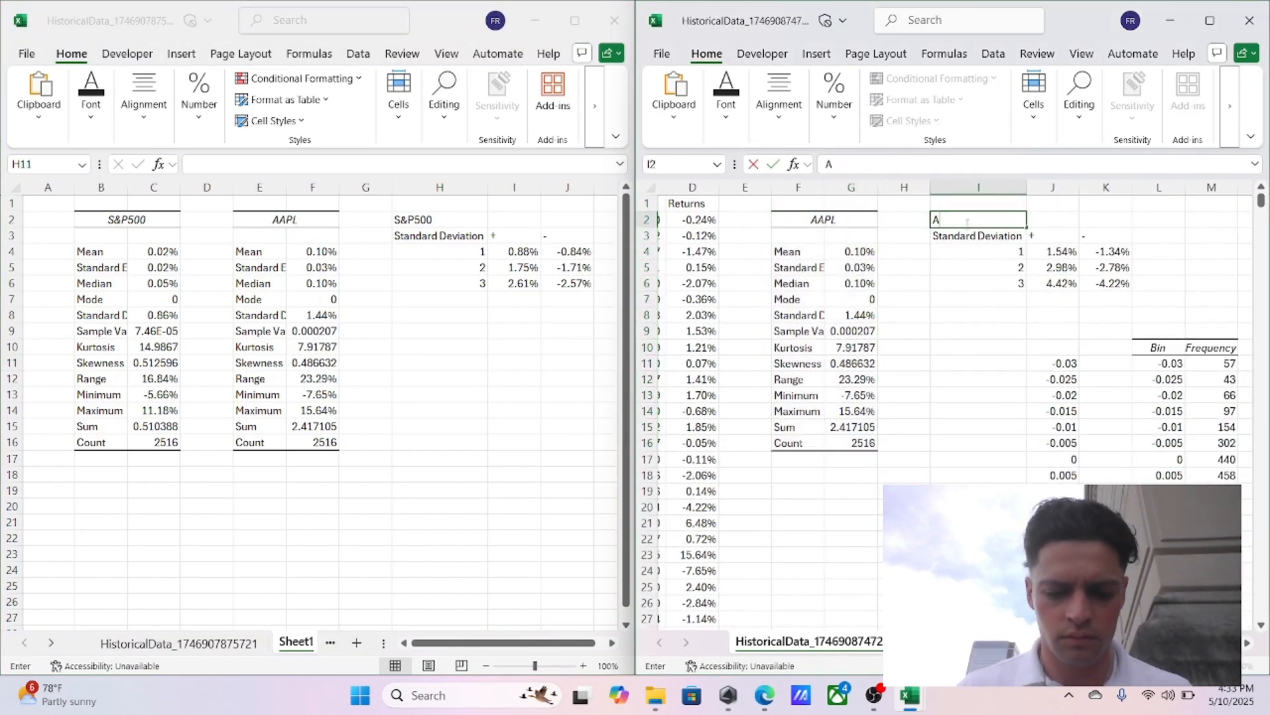
key("Return")
Step: Copy the AAPL standard deviation table in I2:K6, leaving out everything beyond the minus column
key("Up")
key("shift+Down")
key("shift+Down")
key("shift+Down")
key("shift+Down")
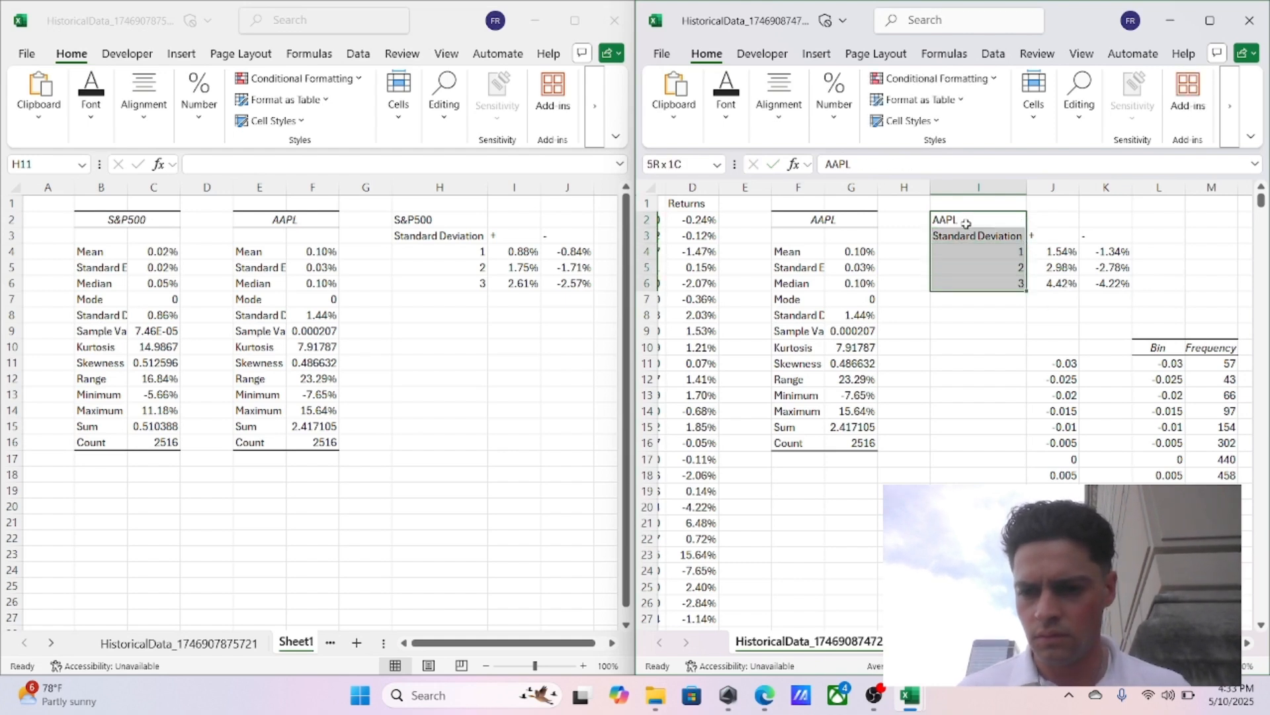
key("shift+Right")
key("shift+Right")
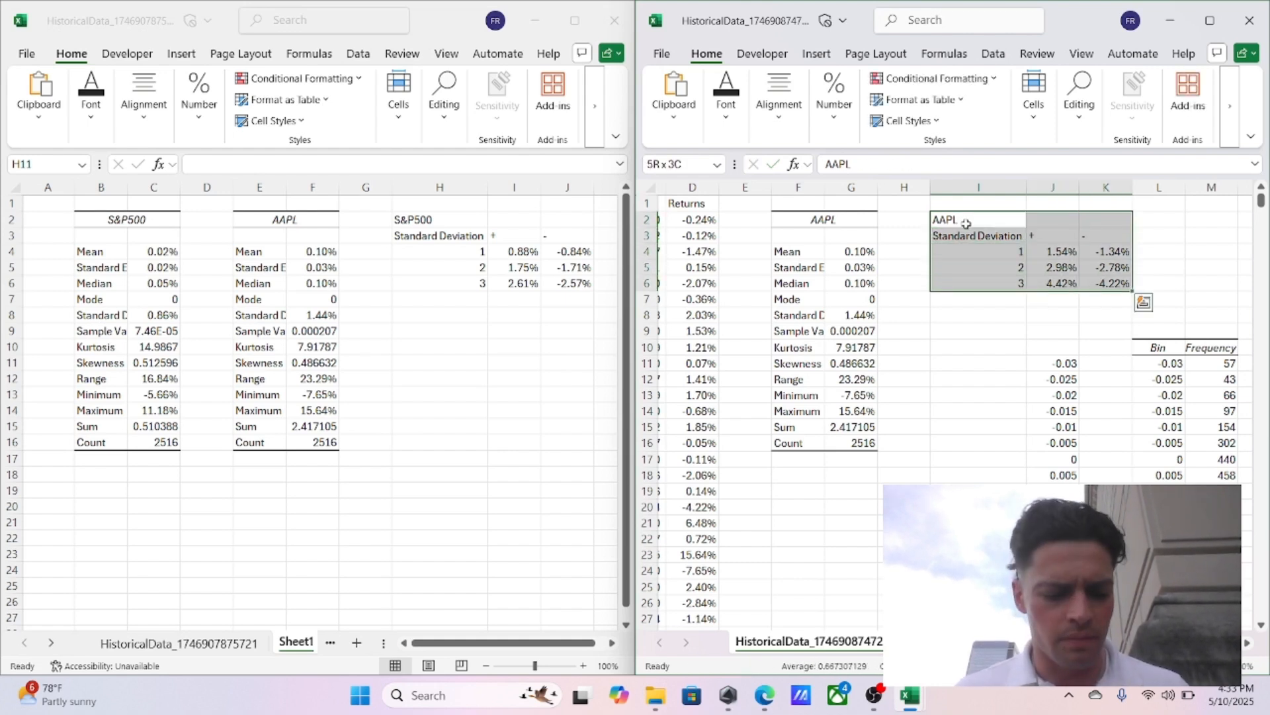
key("ctrl+c")
Step: Paste the AAPL standard deviation table at H8 of Sheet1 as values with number formatting
left_click(447, 318)
left_click(447, 319)
right_click(446, 318)
mouse_move(625, 291)
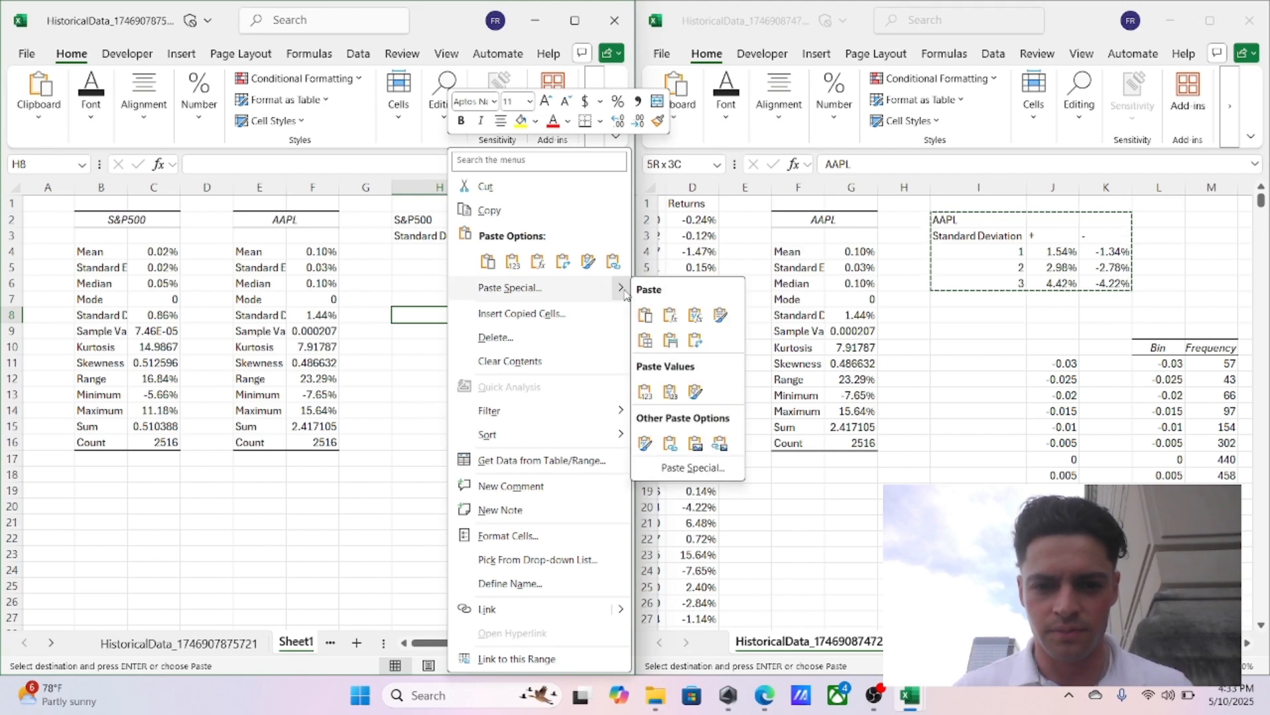
left_click(671, 391)
left_click(442, 406)
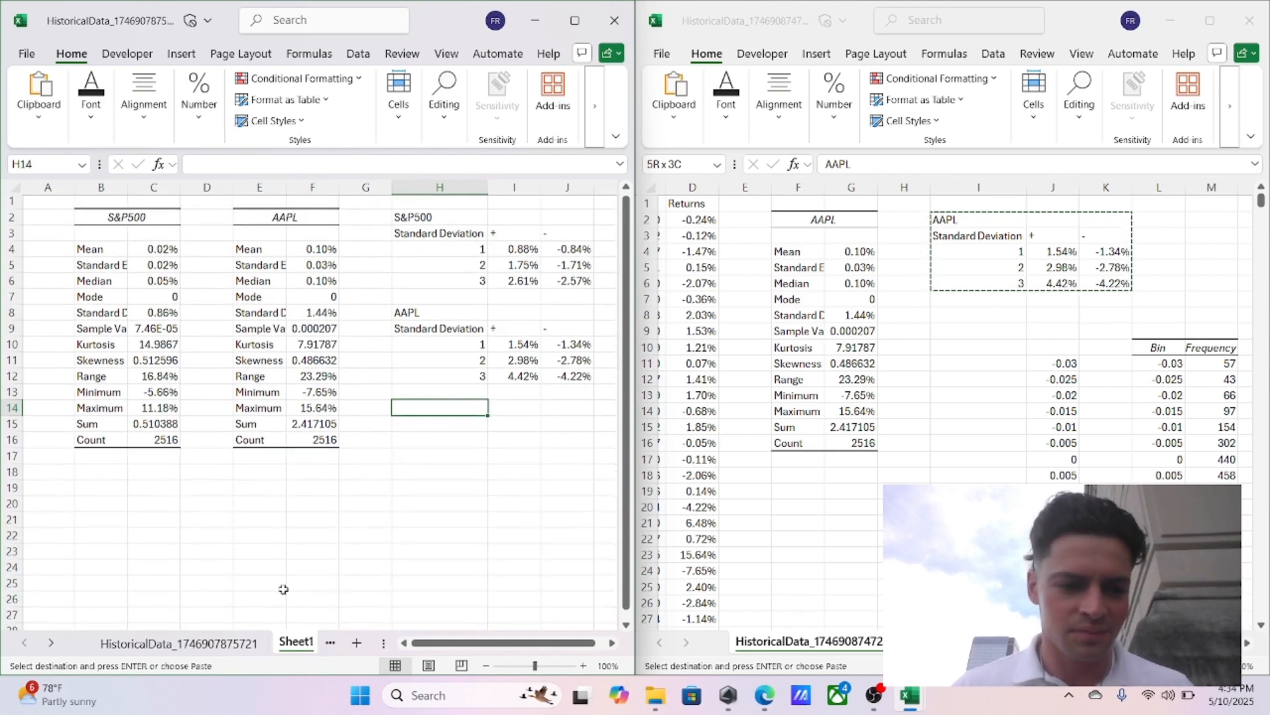
Step: Copy the S&P500 histogram from the SPY historical data sheet and paste it at B18 of Sheet1
left_click(186, 642)
scroll(386, 447, "right", 4)
scroll(388, 439, "right", 3)
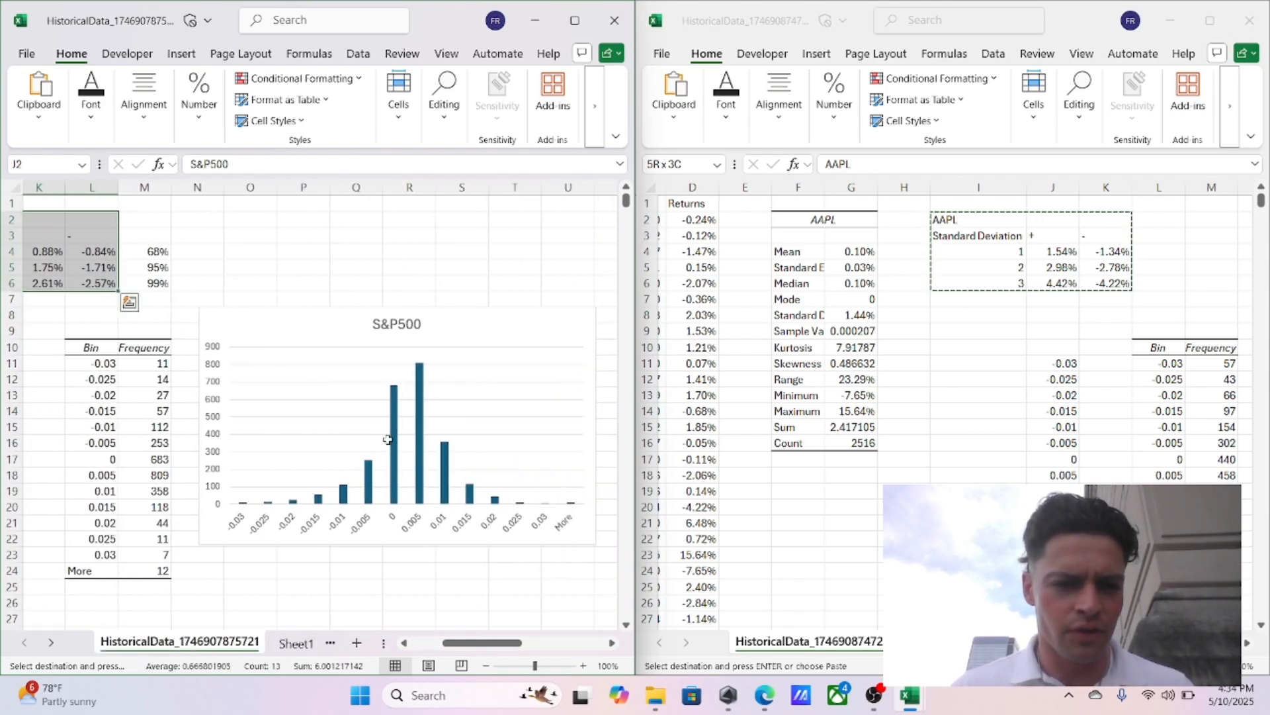
left_click(293, 332)
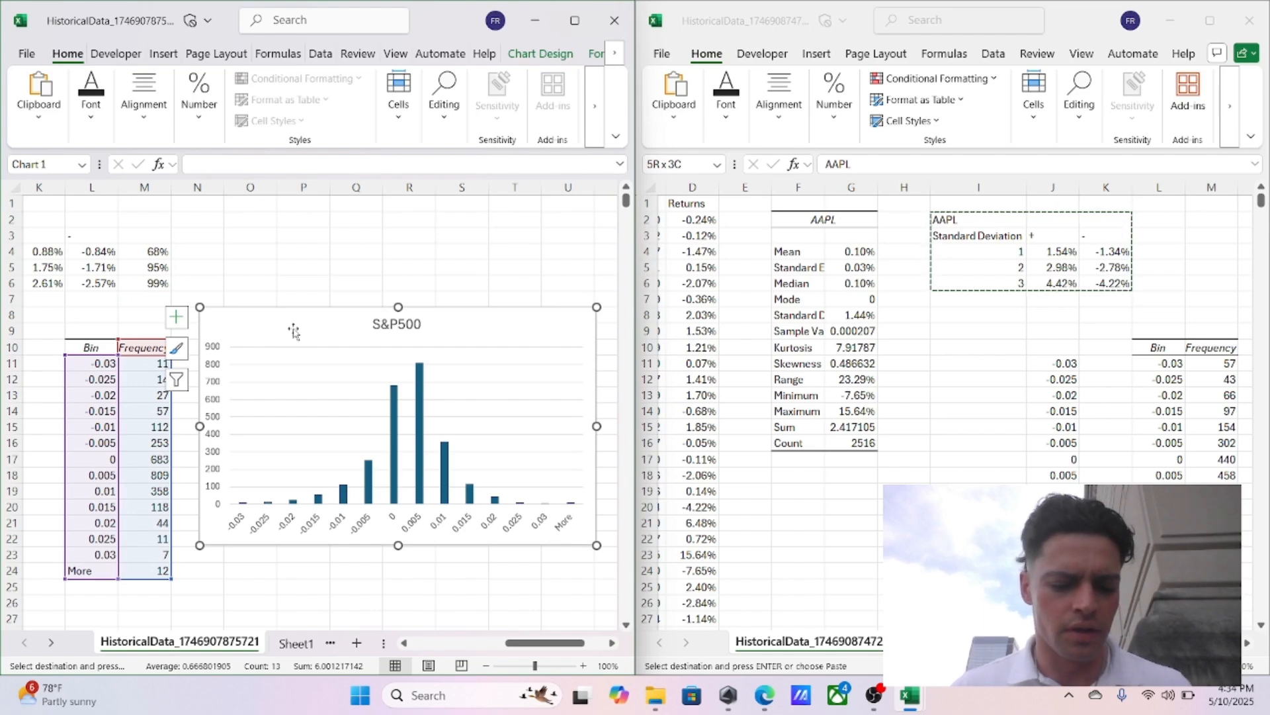
left_click(176, 316)
left_click(293, 644)
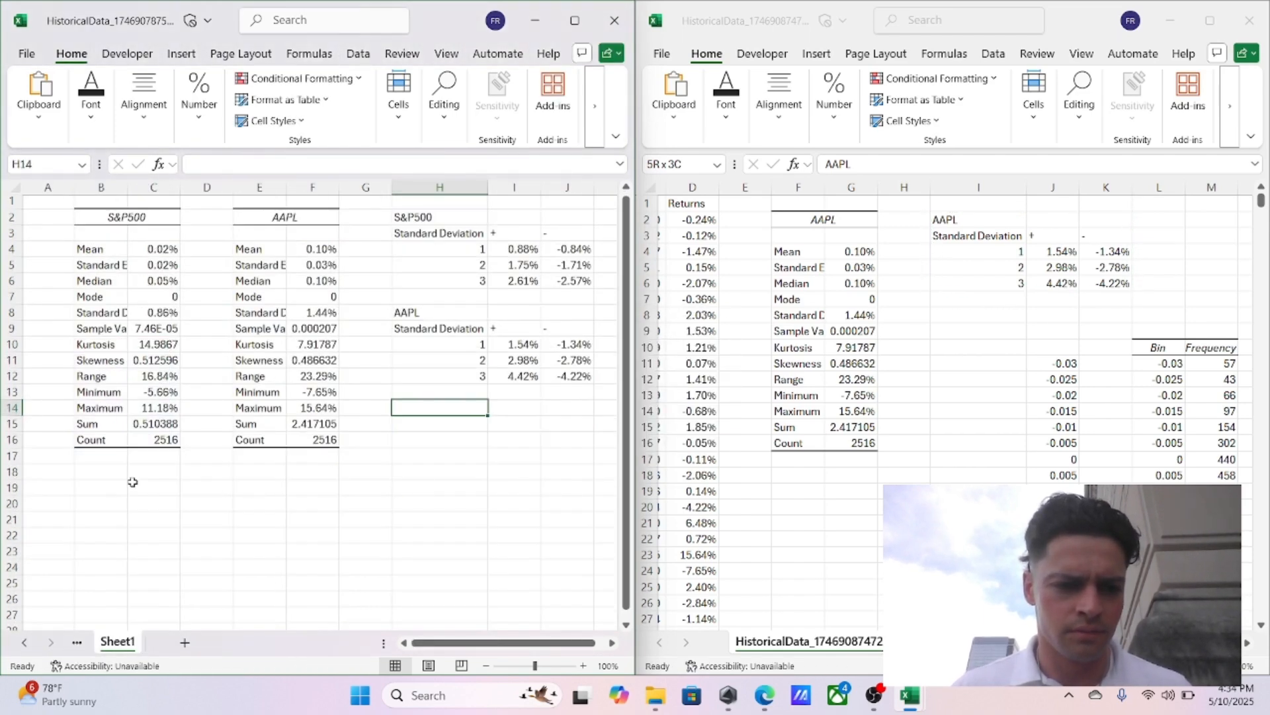
left_click(105, 485)
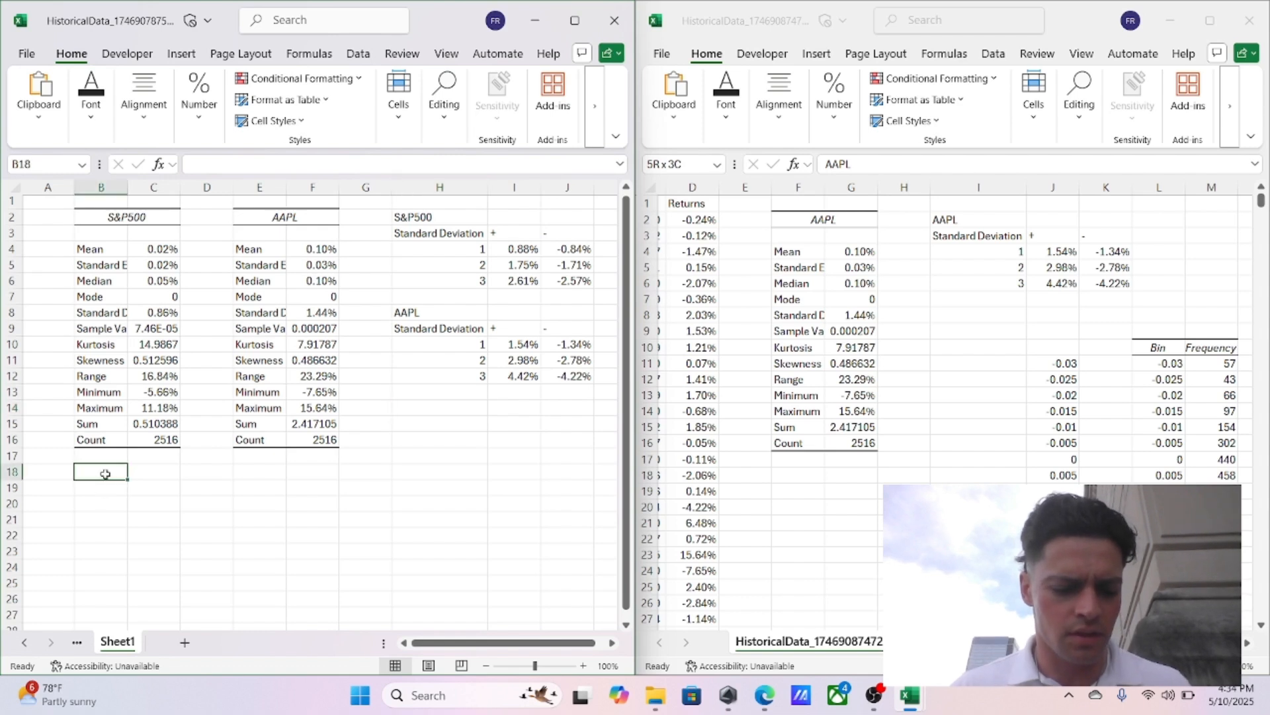
key("ctrl+v")
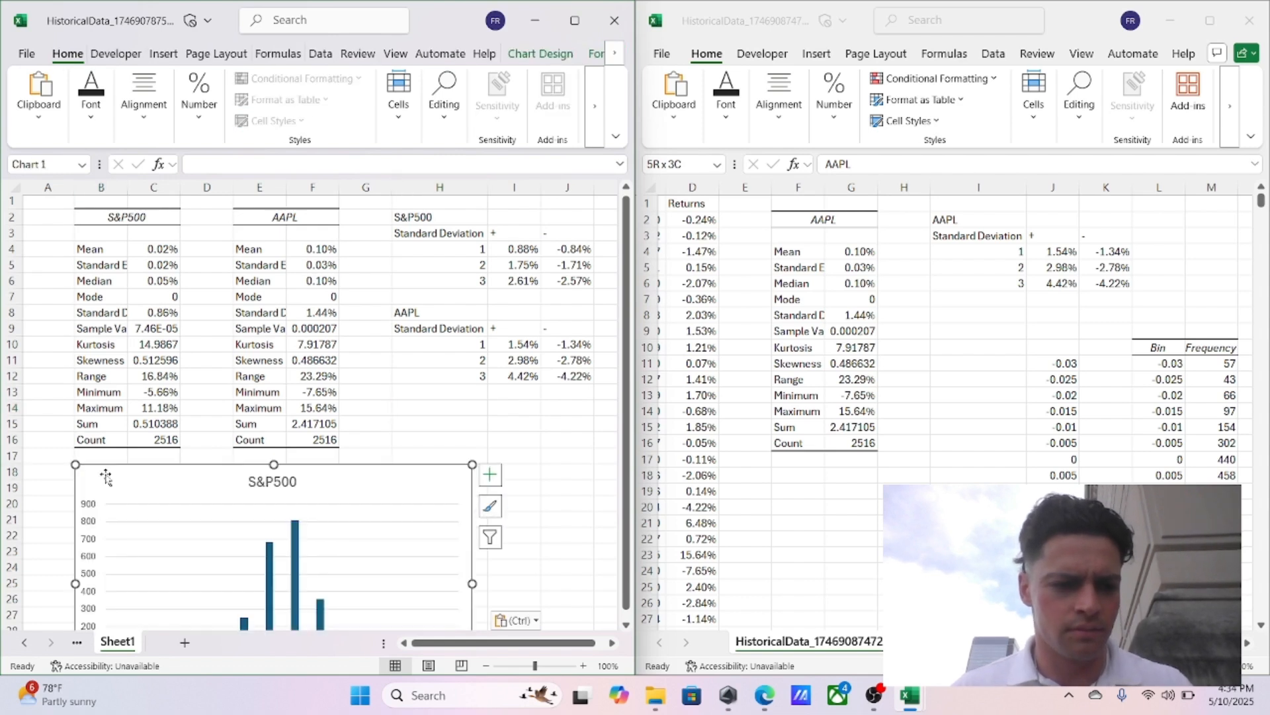
Step: Copy the AAPL histogram from the Apple workbook and paste it at J18 of Sheet1
left_click(1022, 461)
scroll(975, 465, "right", 6)
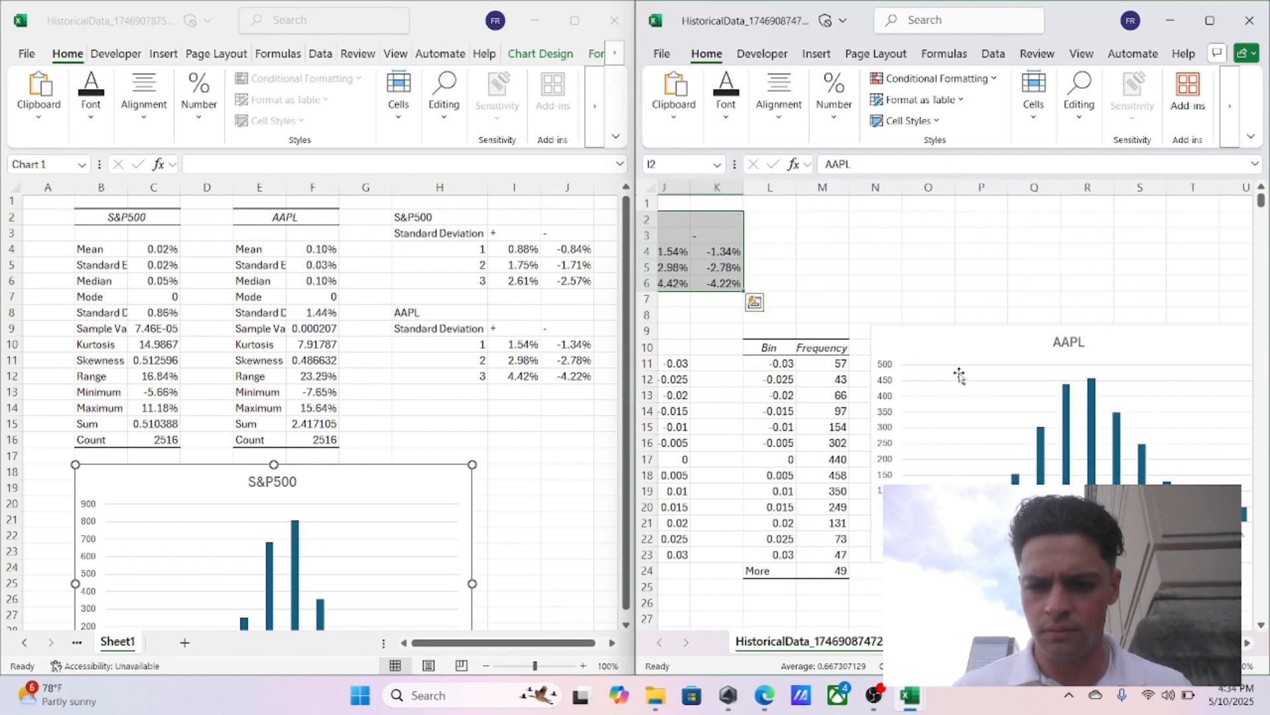
left_click(958, 348)
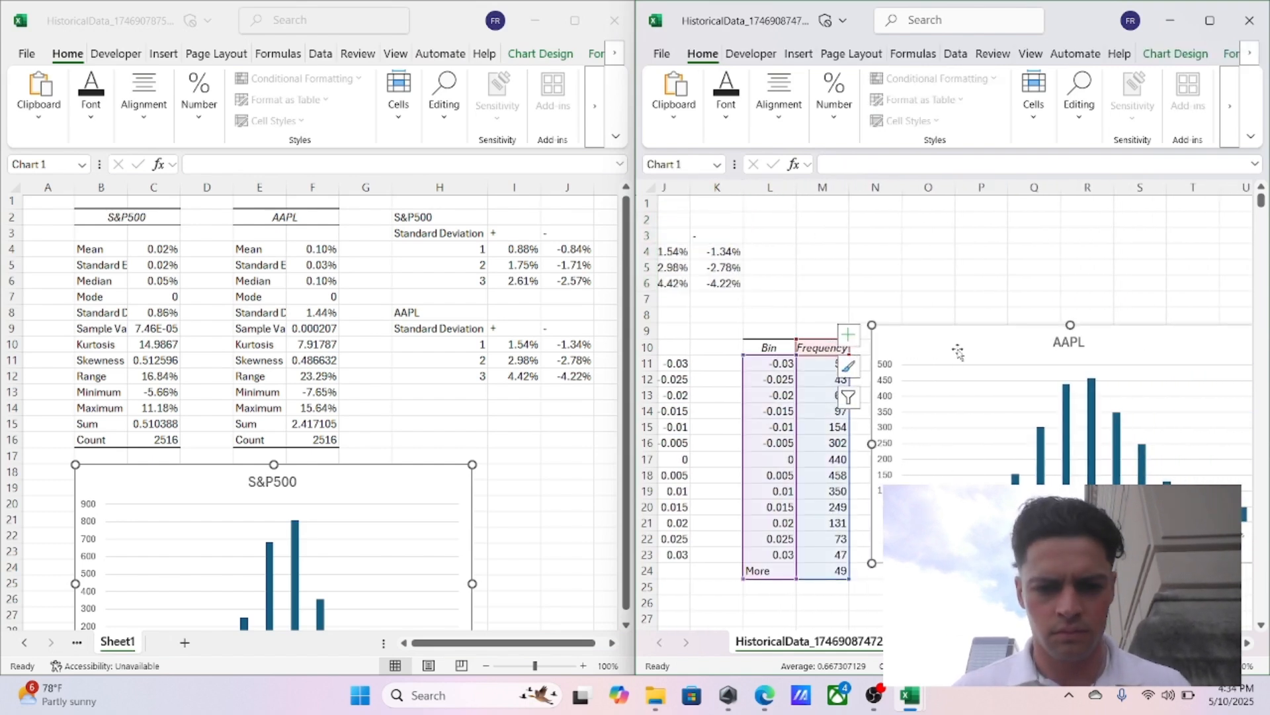
left_click(516, 479)
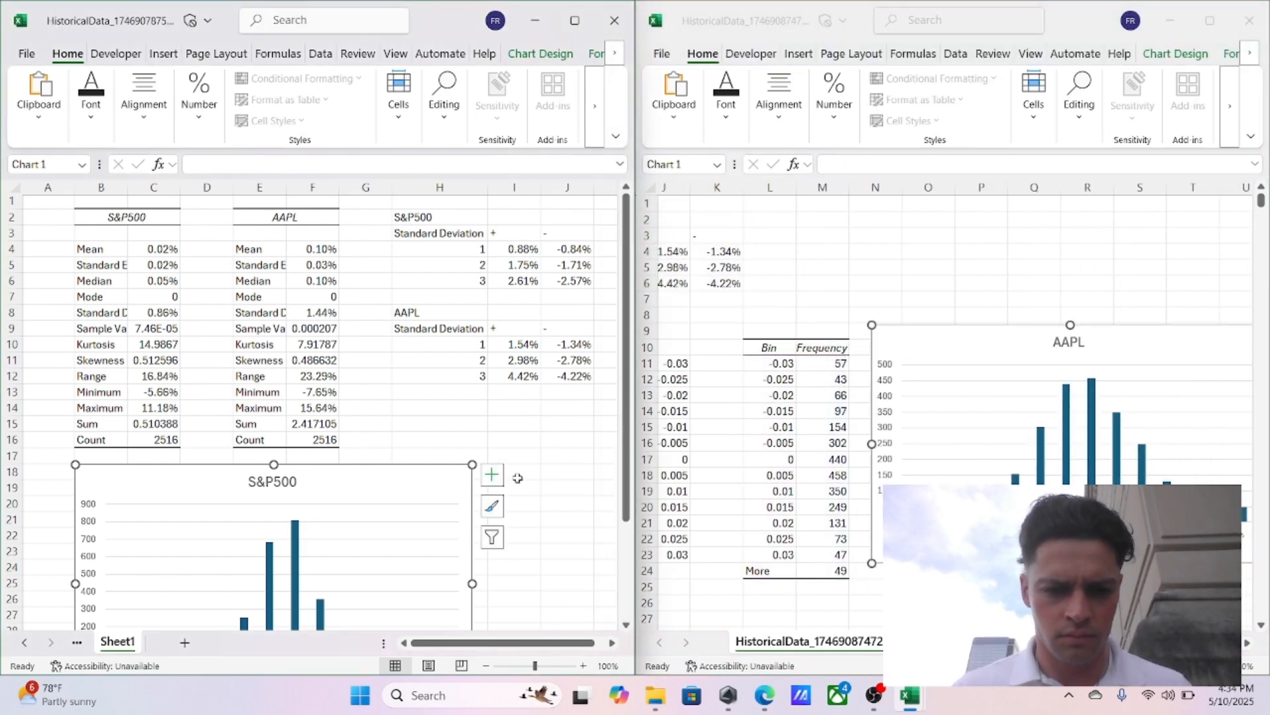
left_click(552, 471)
key("ctrl+v")
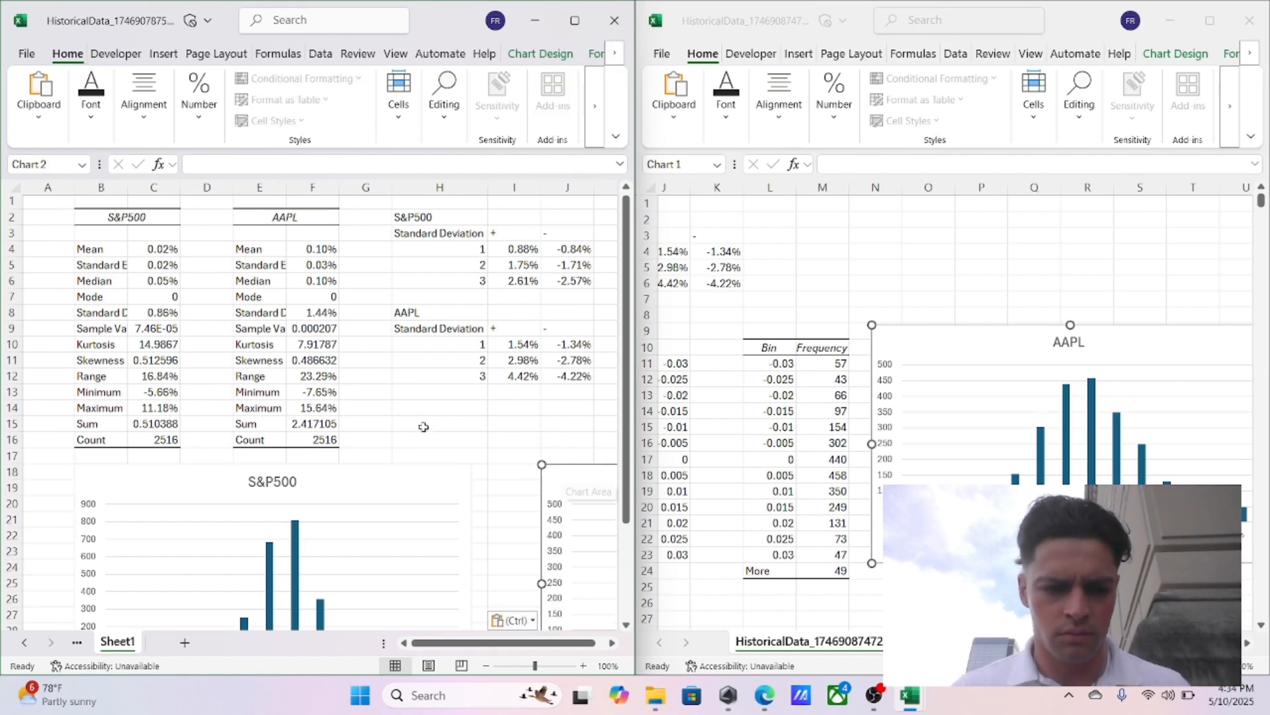
Step: Maximize the comparison workbook and zoom Sheet1 out to 80% so both tables and histograms fit
left_click(574, 19)
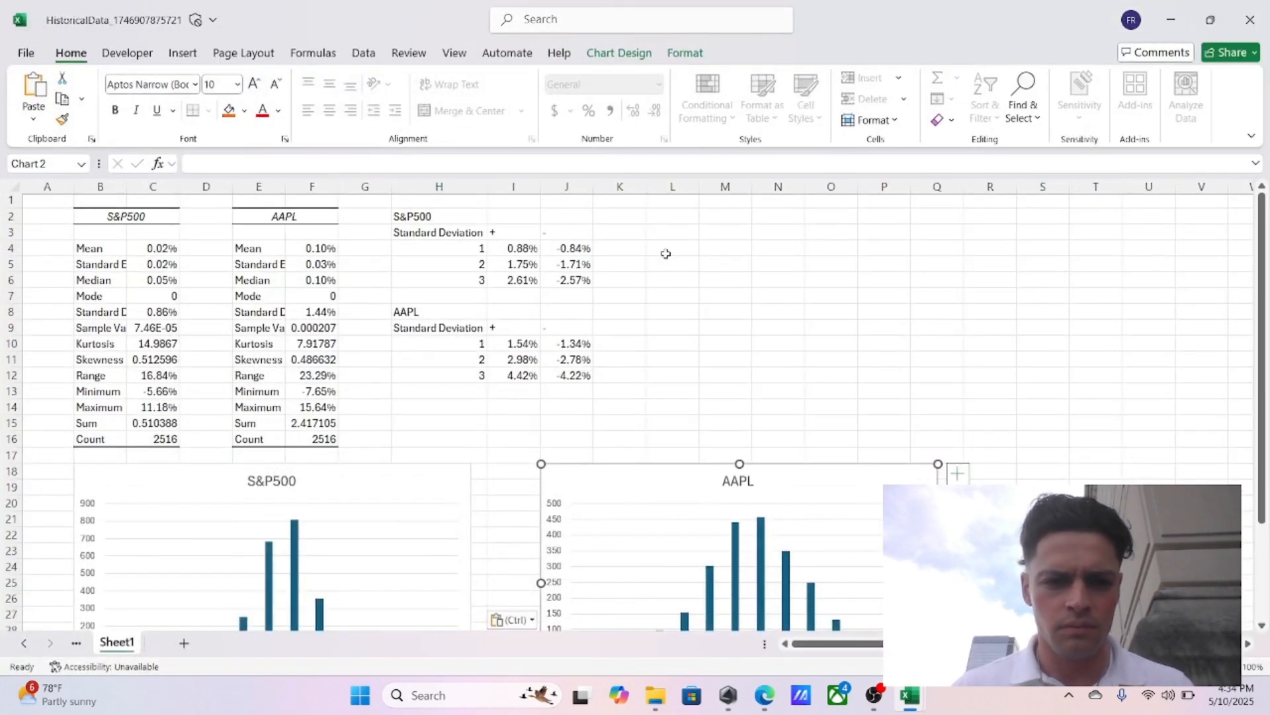
scroll(666, 254, "down", 2)
scroll(666, 253, "up", 3)
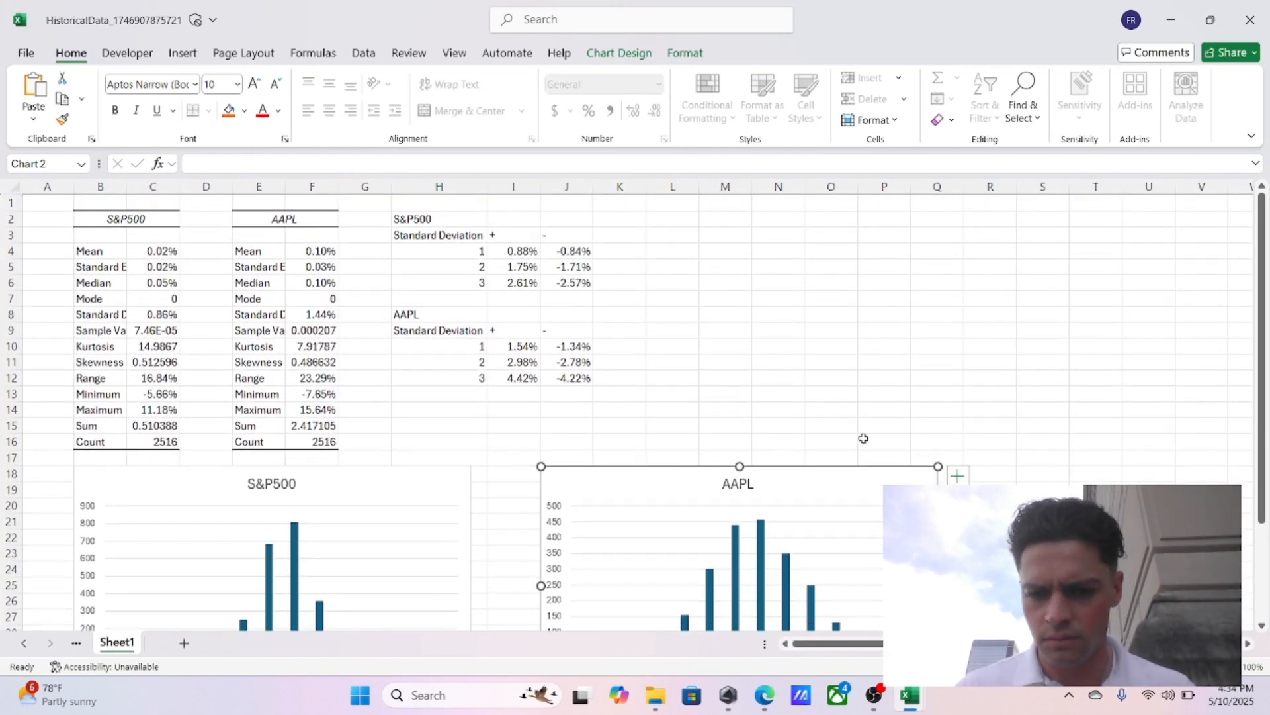
left_click(934, 377)
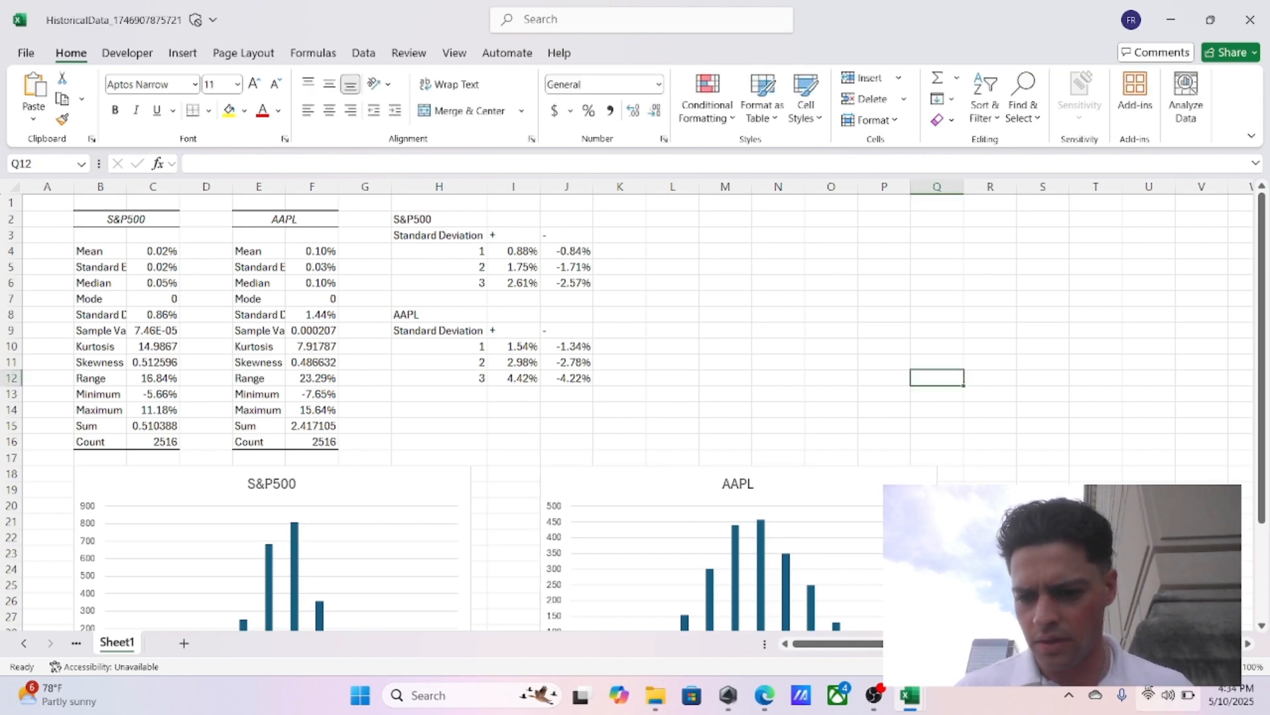
scroll(814, 512, "down", 2, "ctrl")
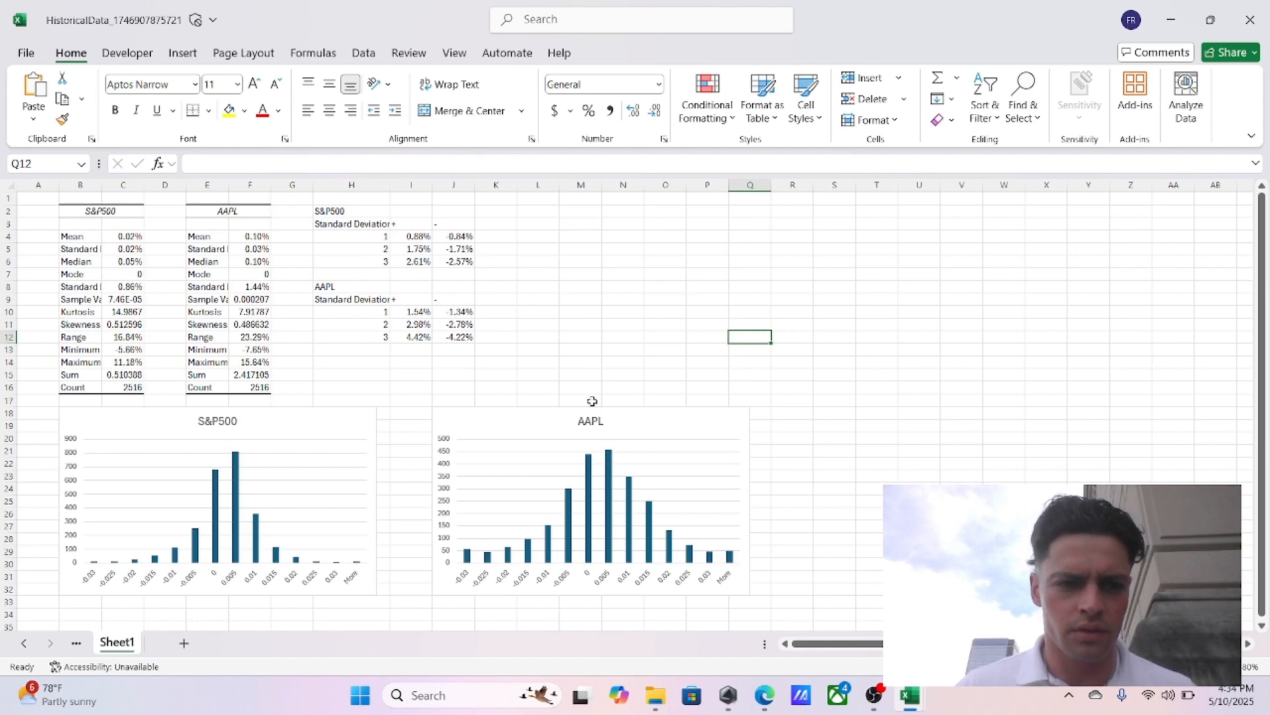
Step: Compare the mean daily returns of S&P500 and AAPL in C4 and F4
left_click(134, 235)
key("Right")
key("Right")
key("Right")
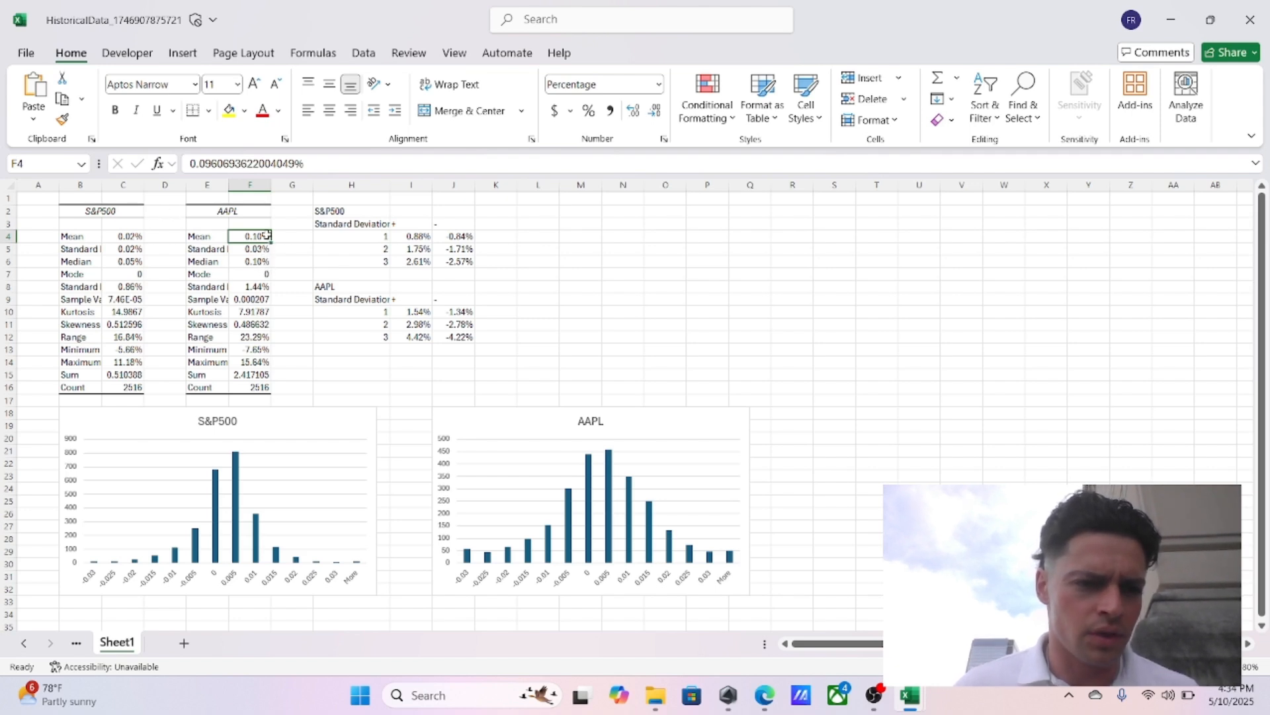
Step: Move the S&P500 histogram to the other side of the AAPL histogram and autofit columns B and E
double_click(229, 180)
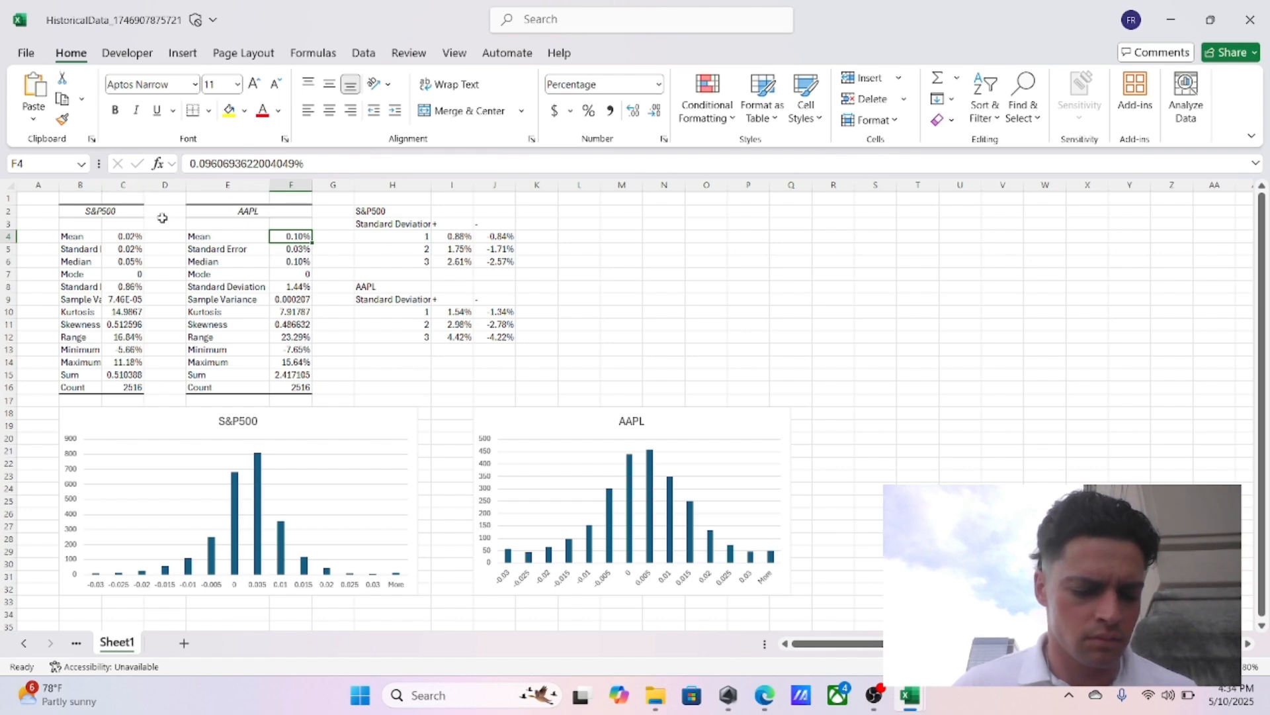
key("ctrl+z")
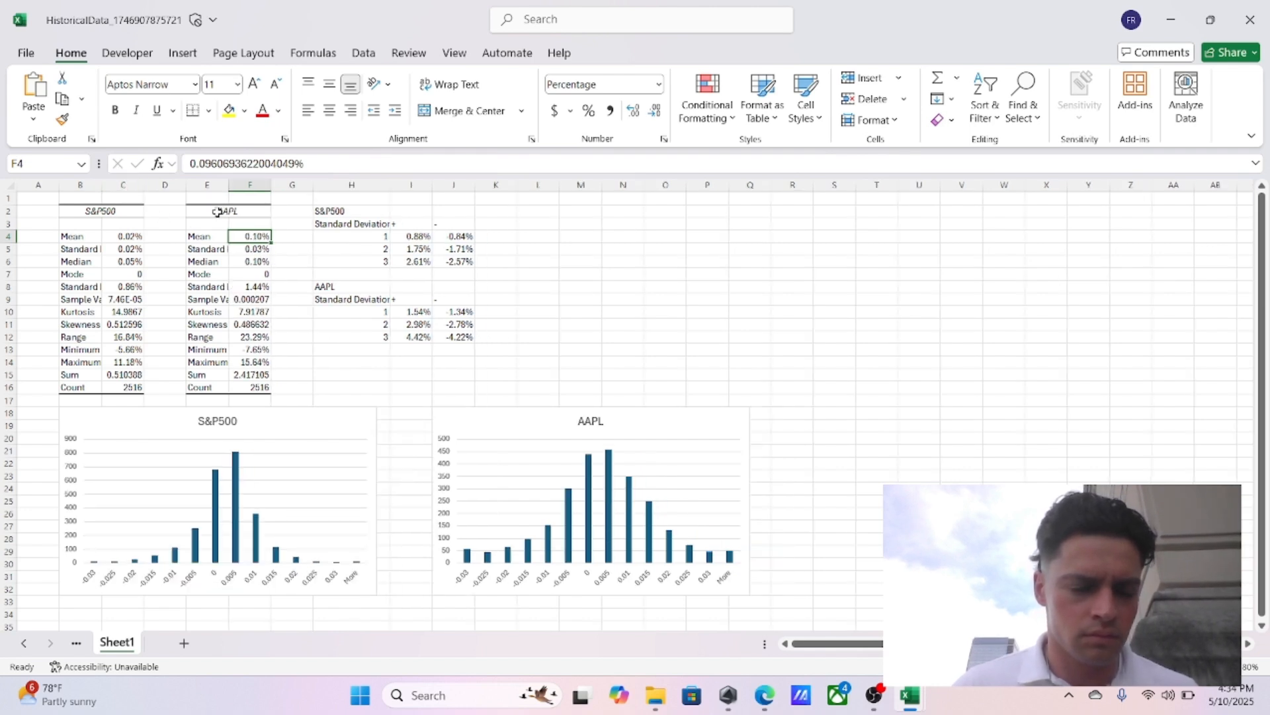
left_click_drag(309, 419, 1010, 419)
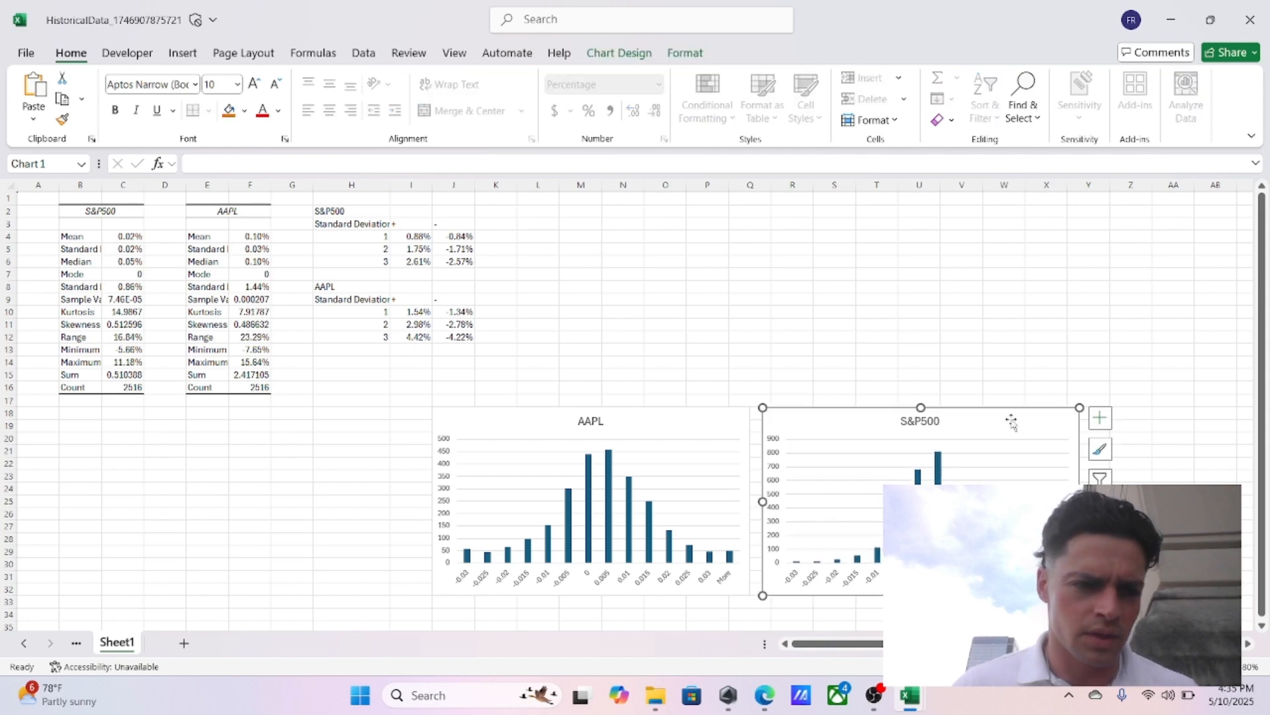
double_click(102, 184)
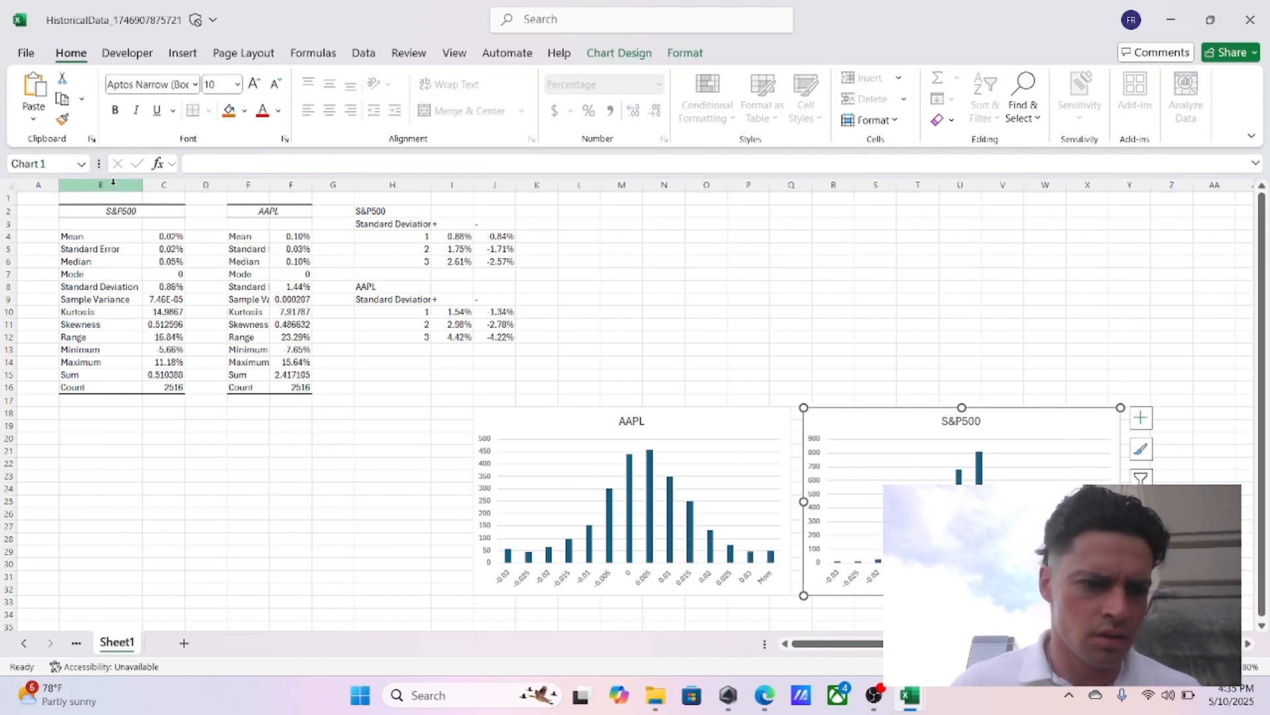
double_click(269, 184)
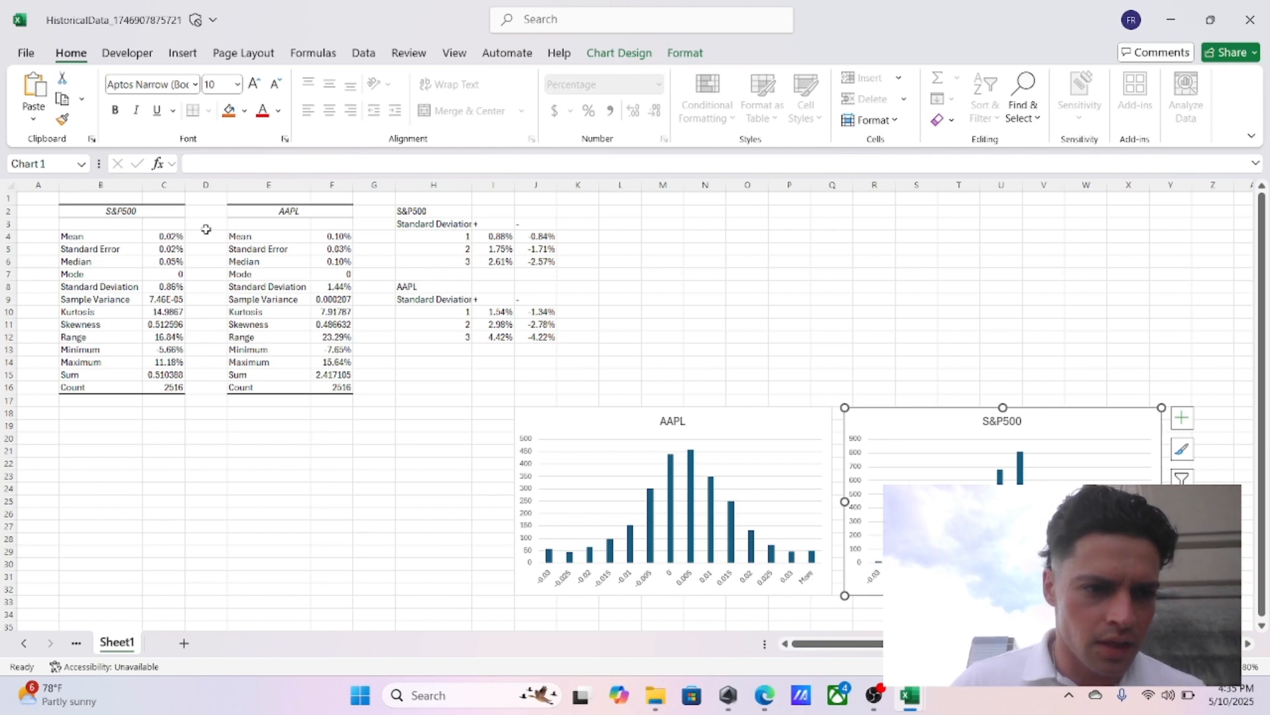
Step: Compare the mean and median daily returns of AAPL with those of S&P500 in the descriptive statistics tables
left_click(334, 234)
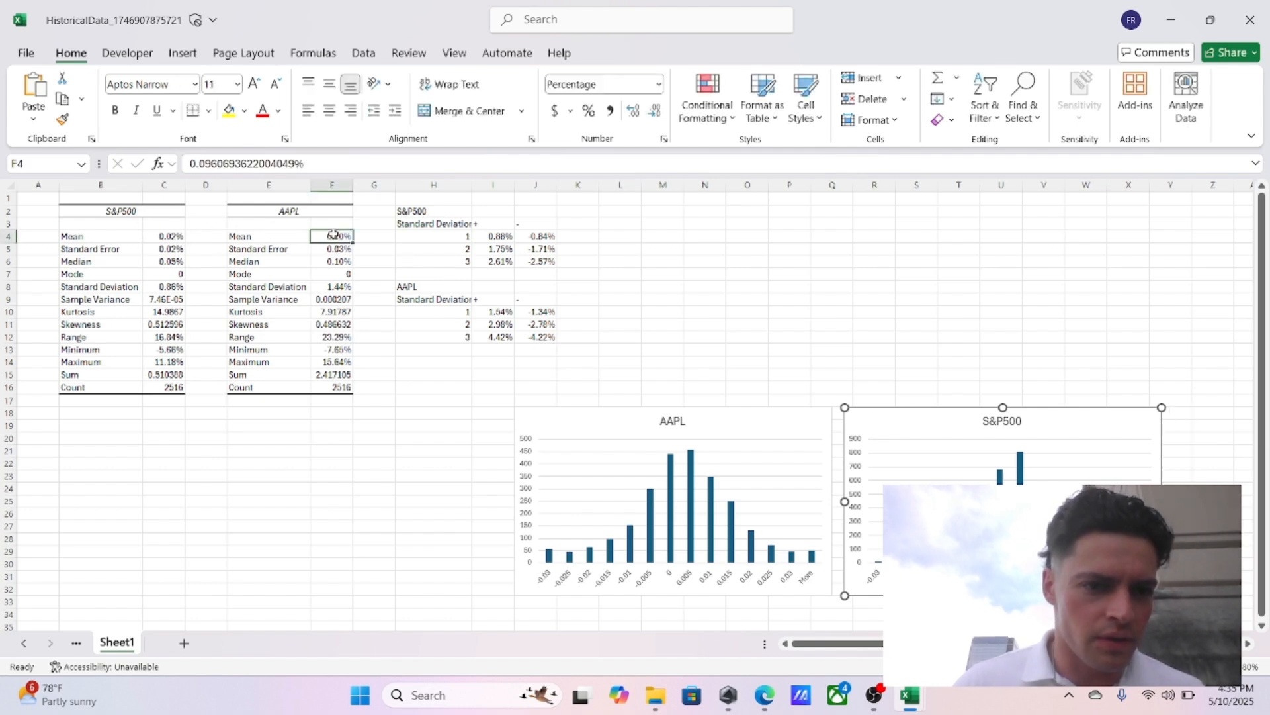
key("Down")
key("Down")
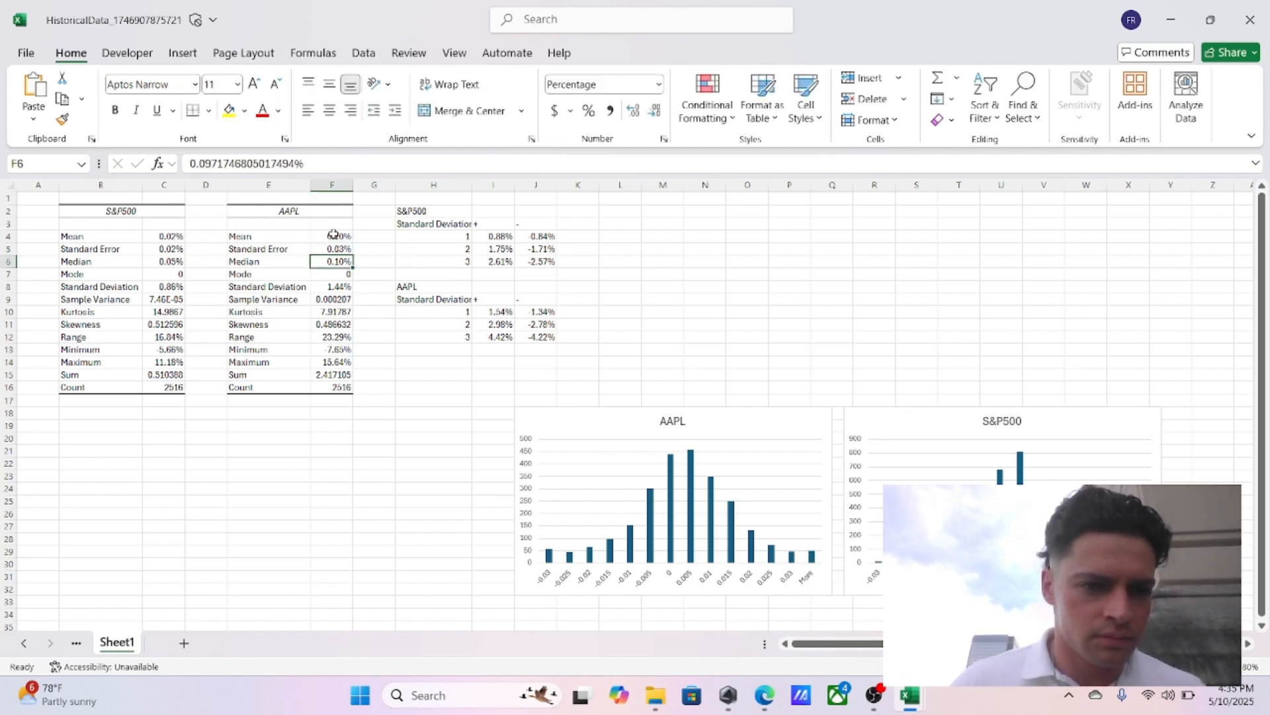
key("Left")
key("Left")
key("Left")
key("Right")
key("Right")
key("Right")
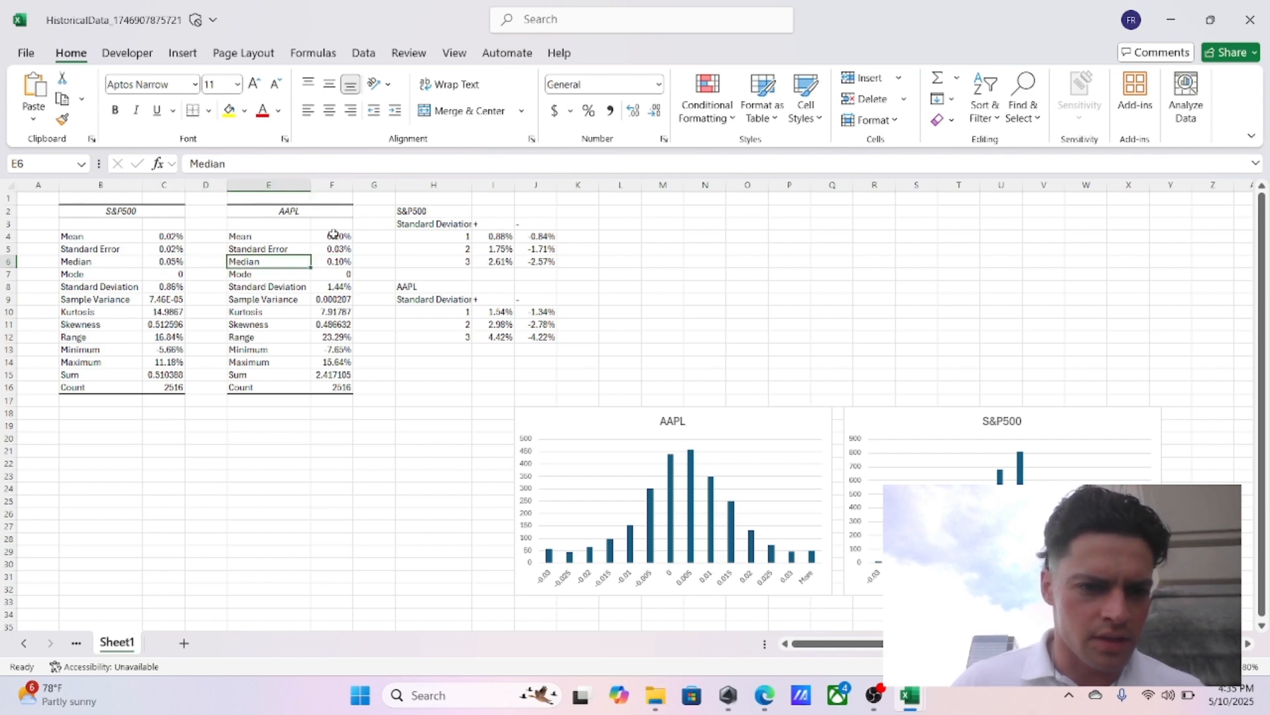
key("Left")
key("Left")
key("Left")
key("Right")
key("Right")
key("Right")
key("Right")
key("Left")
Step: Compare the standard deviations of AAPL and S&P500 in row 8 of the descriptive statistics tables
key("Down")
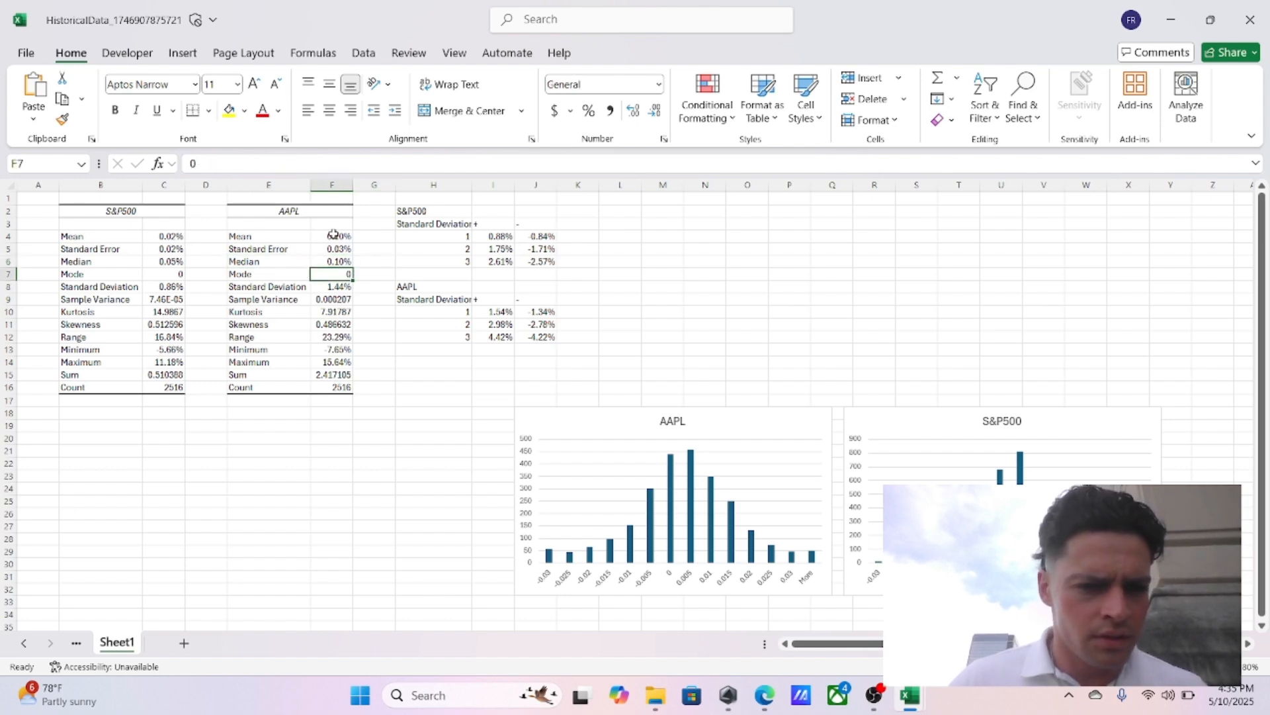
key("Down")
key("Left")
key("Left")
key("Left")
key("Right")
key("Right")
key("Right")
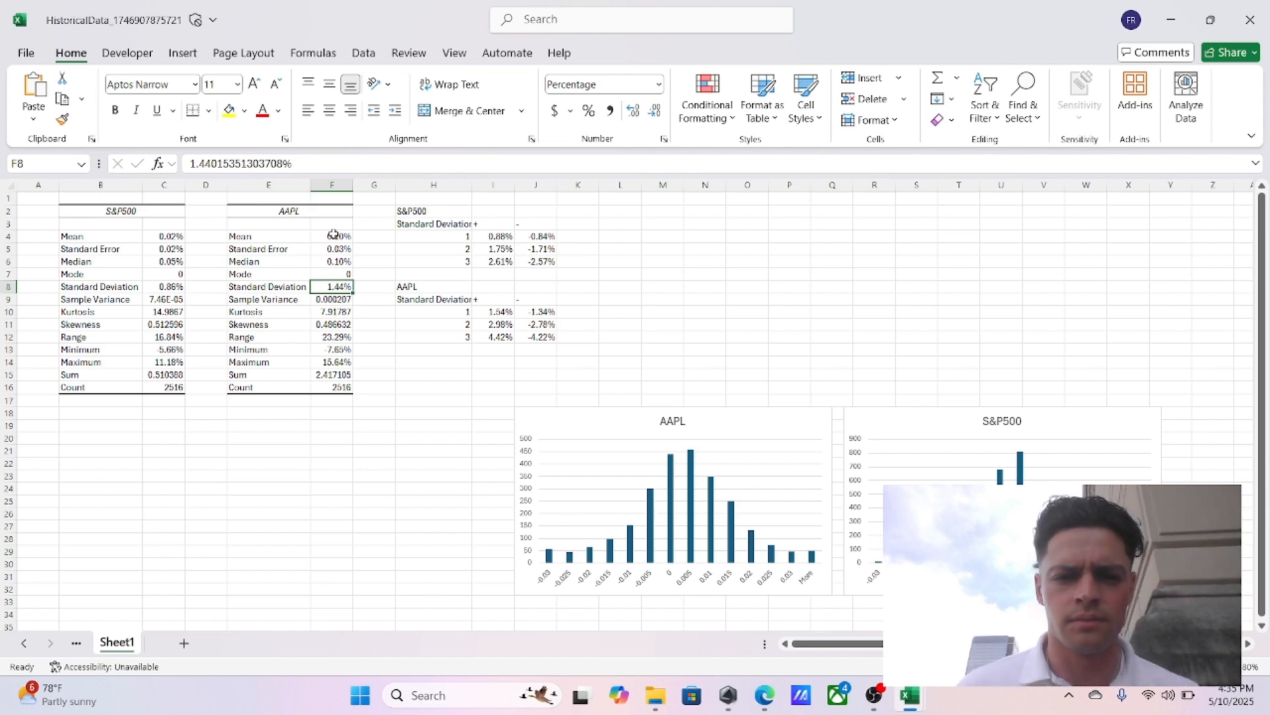
Step: Autofit column H so the Standard Deviation labels fit beside the S&P500 and AAPL bands
key("Right")
key("Right")
key("Right")
key("Up")
key("Up")
key("Up")
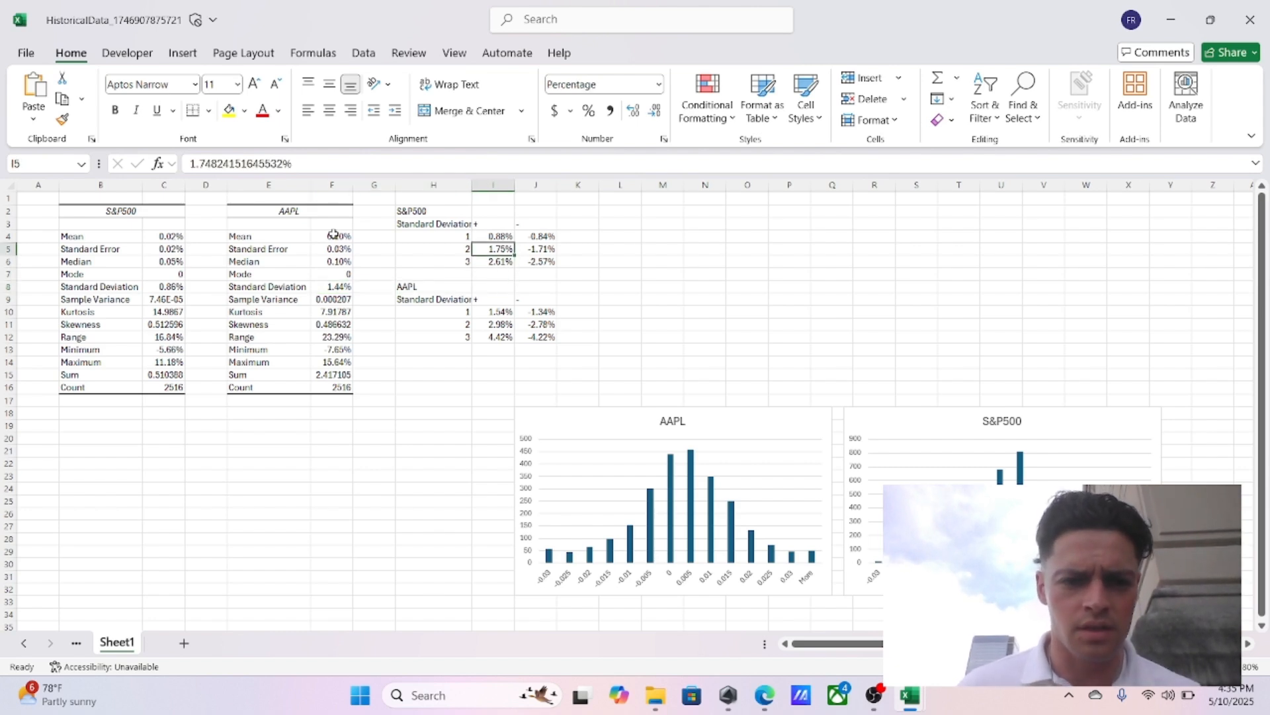
double_click(471, 185)
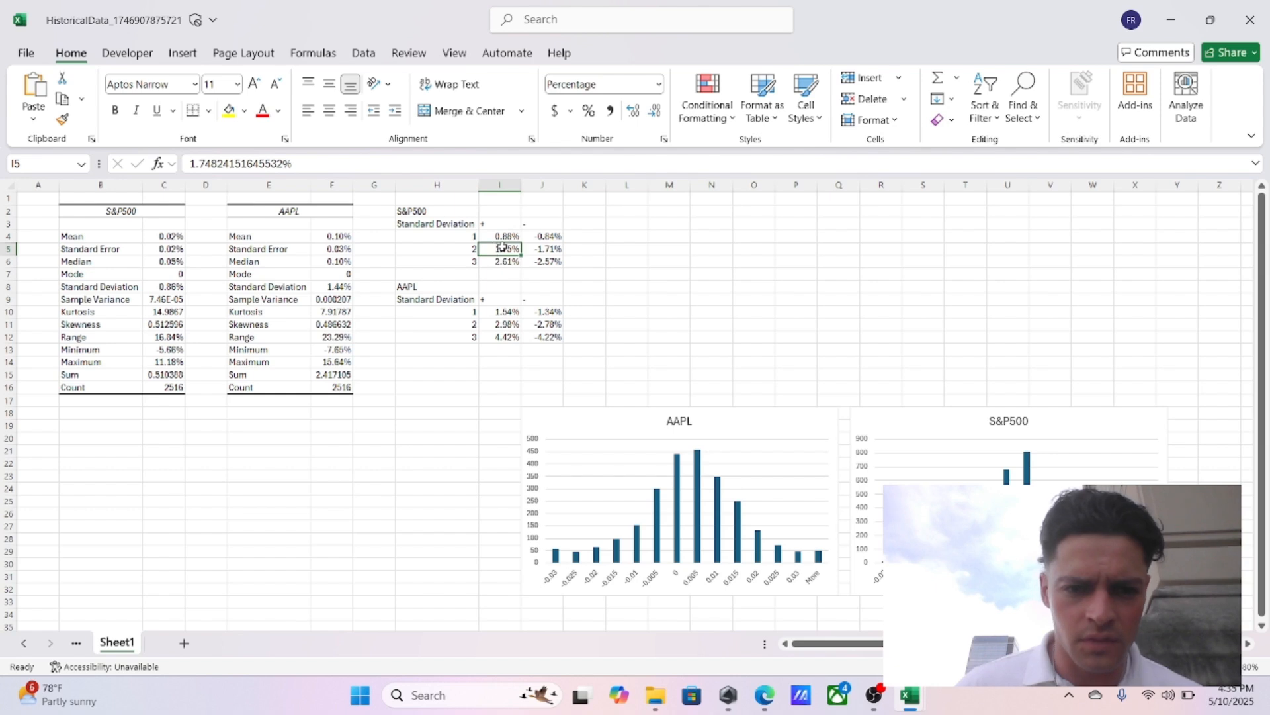
Step: Examine AAPL's plus and minus return bands at one and two standard deviations in I10:J11
left_click(506, 311)
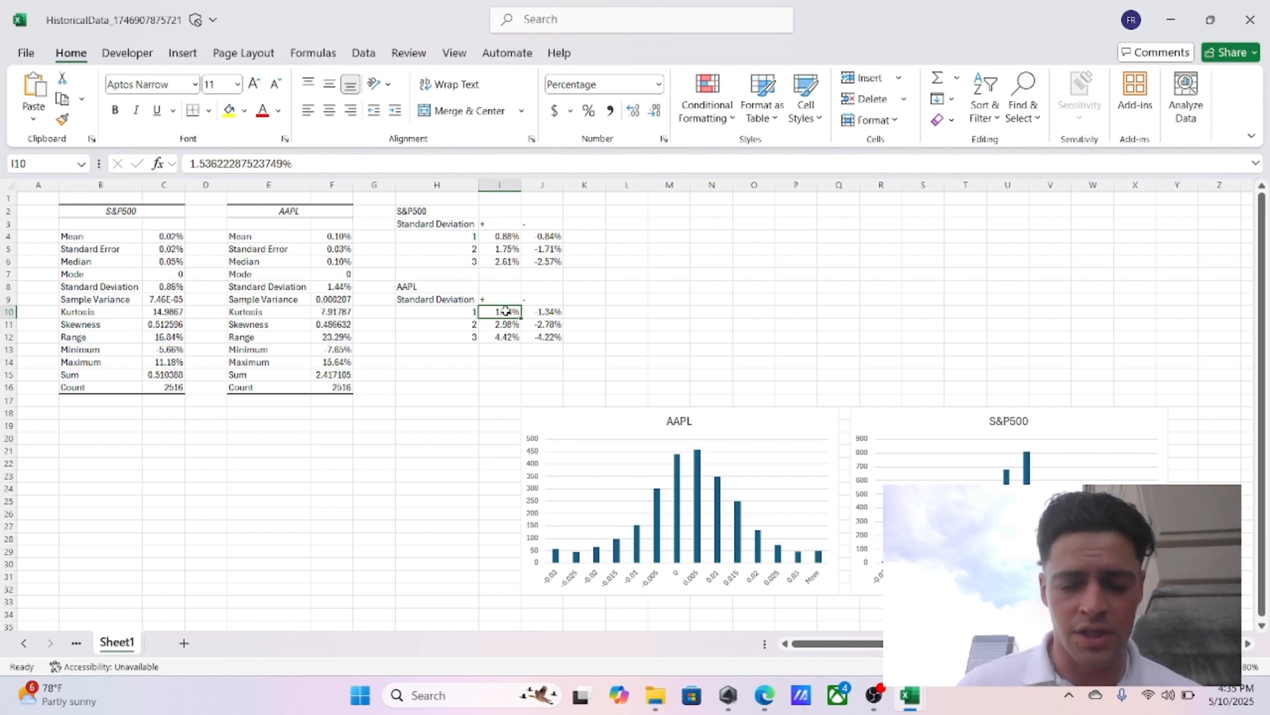
key("Right")
key("Up")
key("Down")
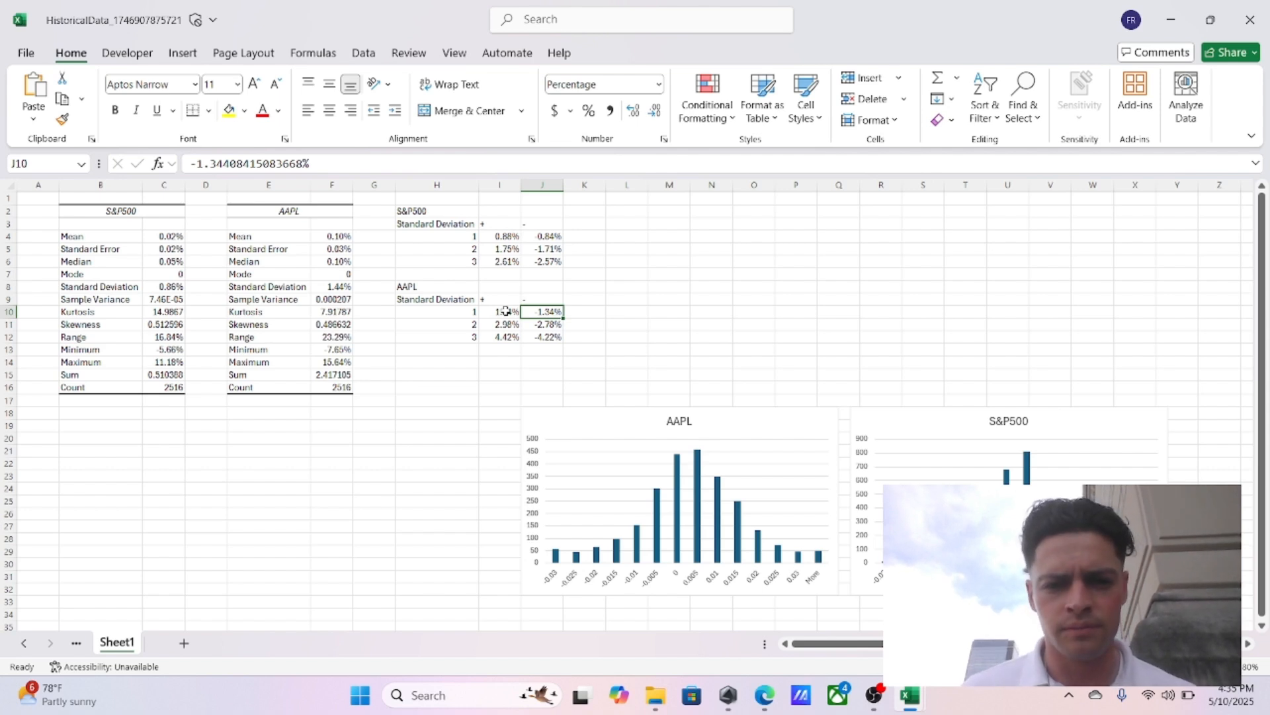
key("Down")
key("Left")
key("Up")
key("Down")
key("Right")
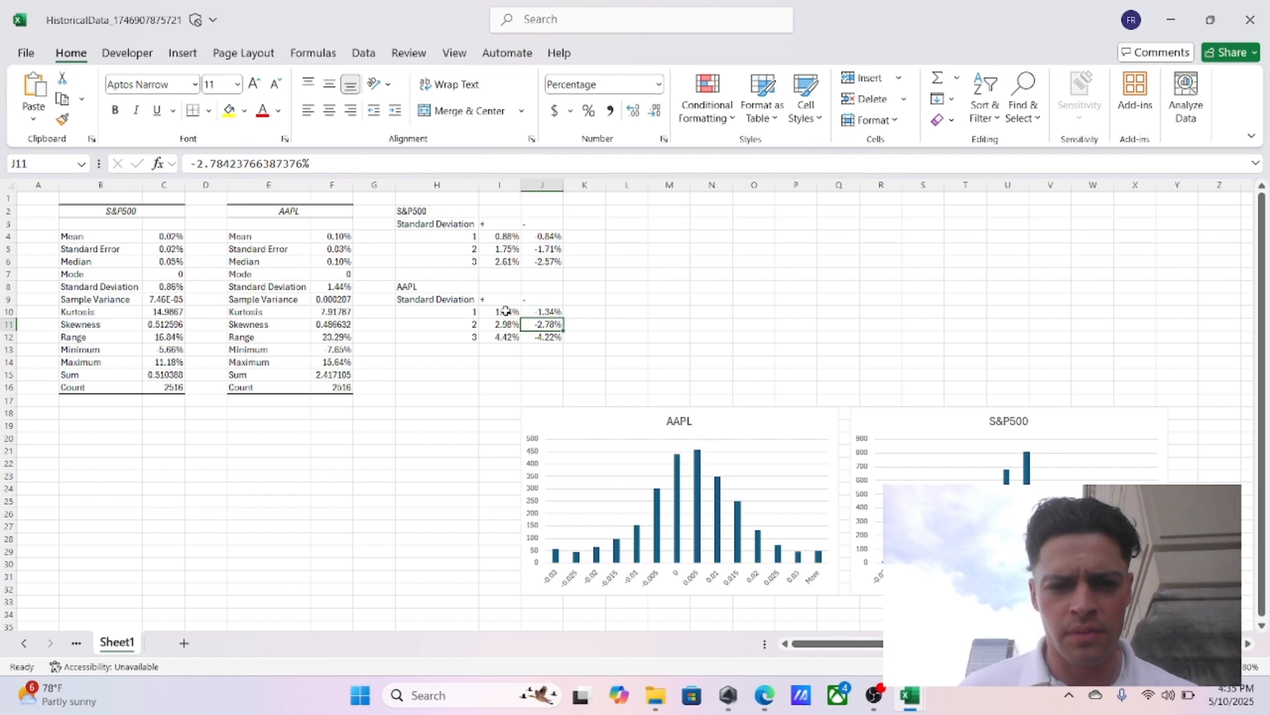
key("Up")
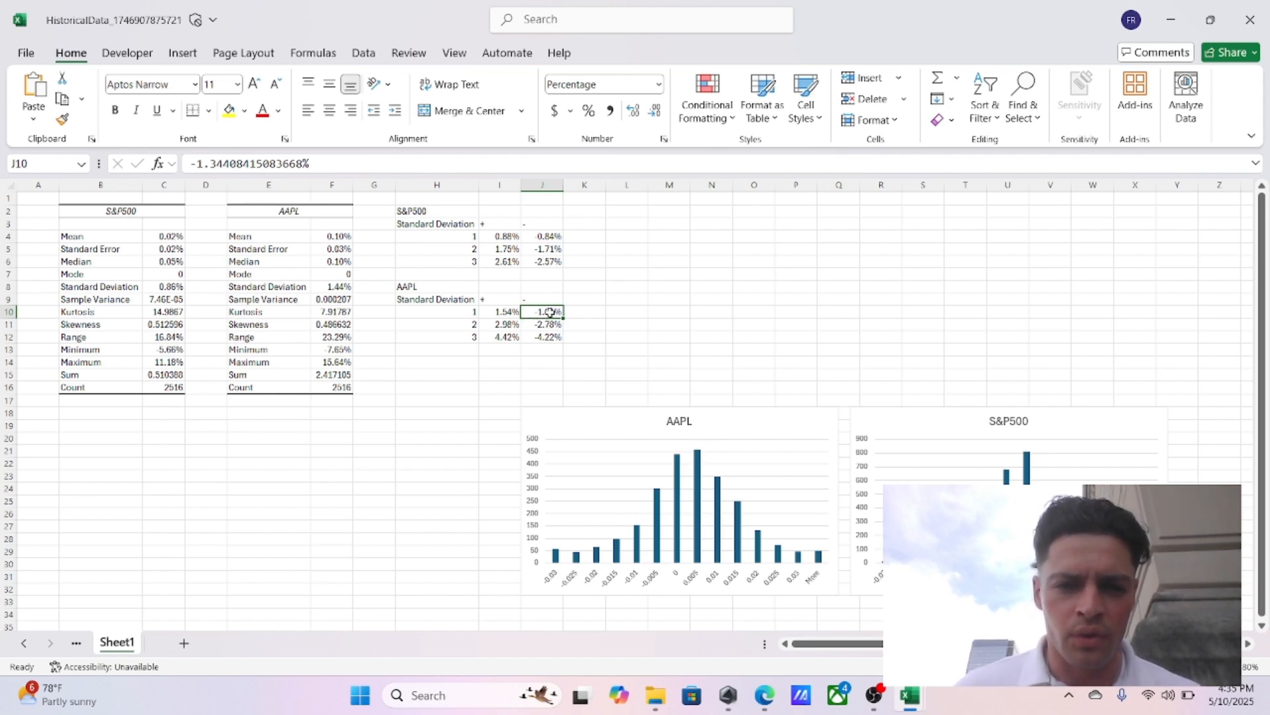
Step: Compare the negative standard-deviation bands of S&P500 and AAPL in column J
key("Up")
key("Up")
key("Up")
key("Up")
key("Up")
key("Up")
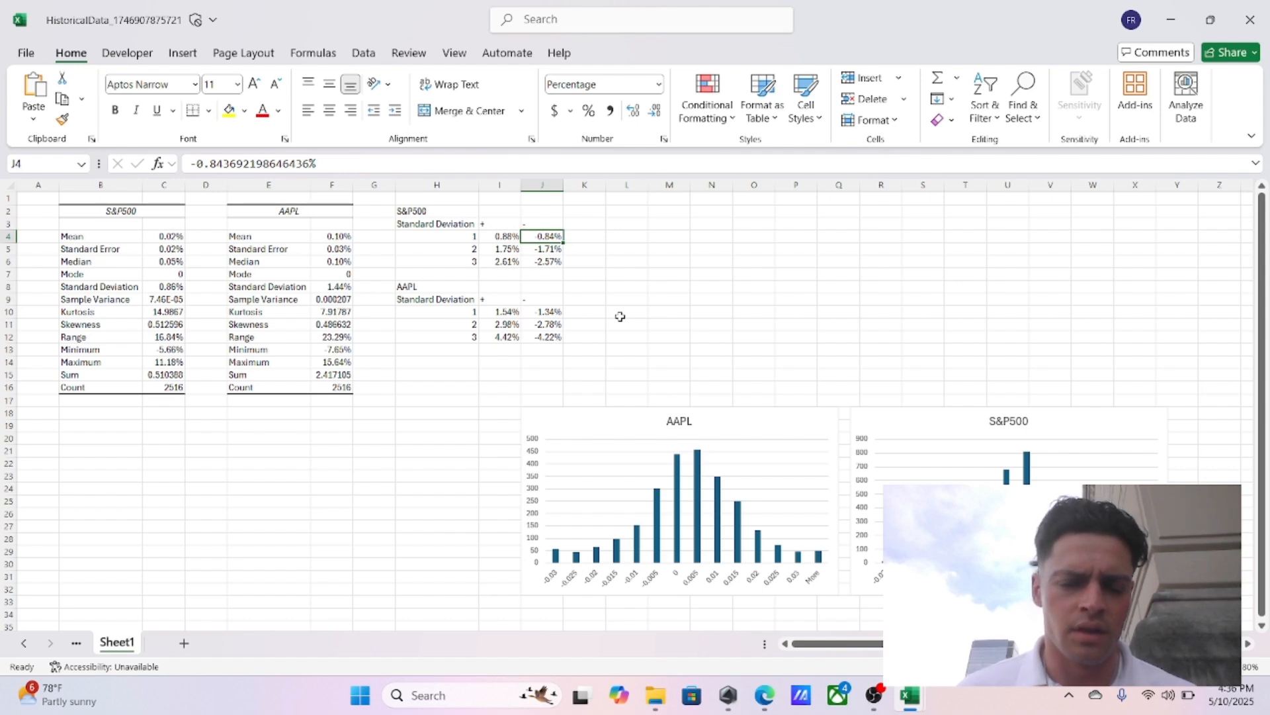
key("Down")
key("Down")
key("Down")
key("Down")
key("Down")
key("Down")
key("Down")
key("Down")
key("Up")
key("Down")
key("Up")
key("Down")
key("Up")
key("Up")
key("Up")
key("Up")
key("Up")
key("Up")
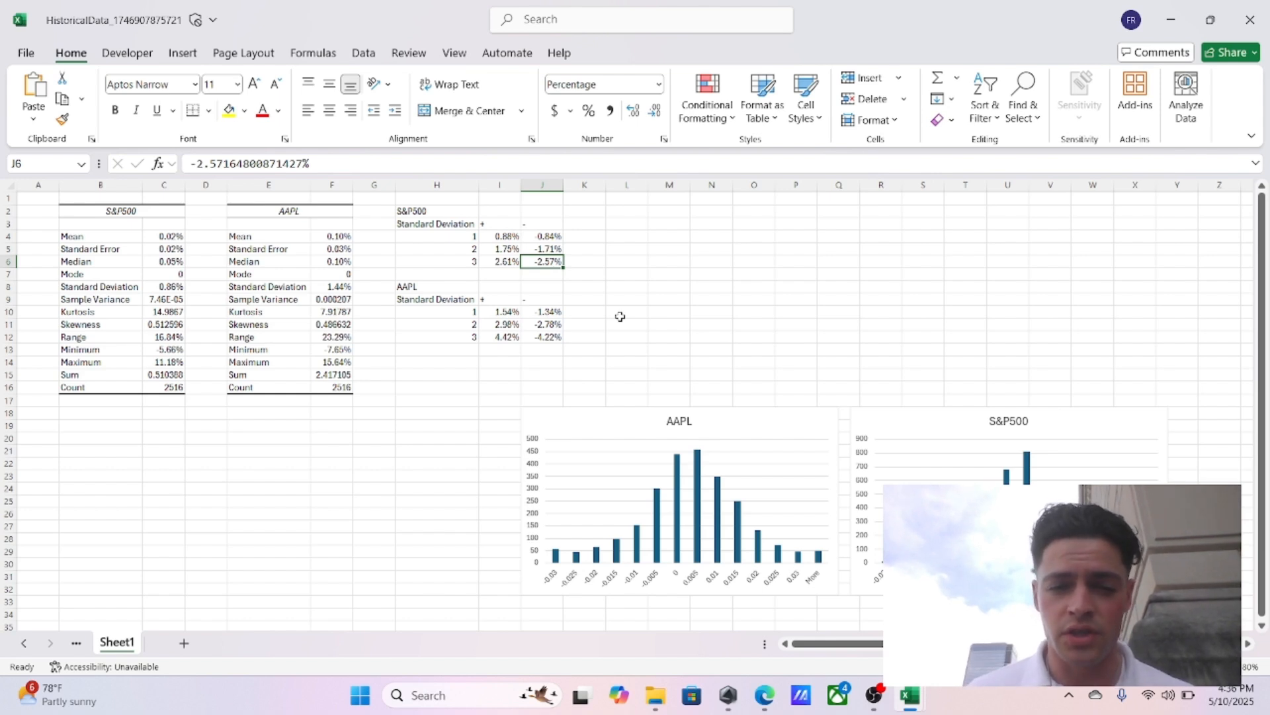
key("Down")
key("Down")
key("Down")
key("Down")
key("Down")
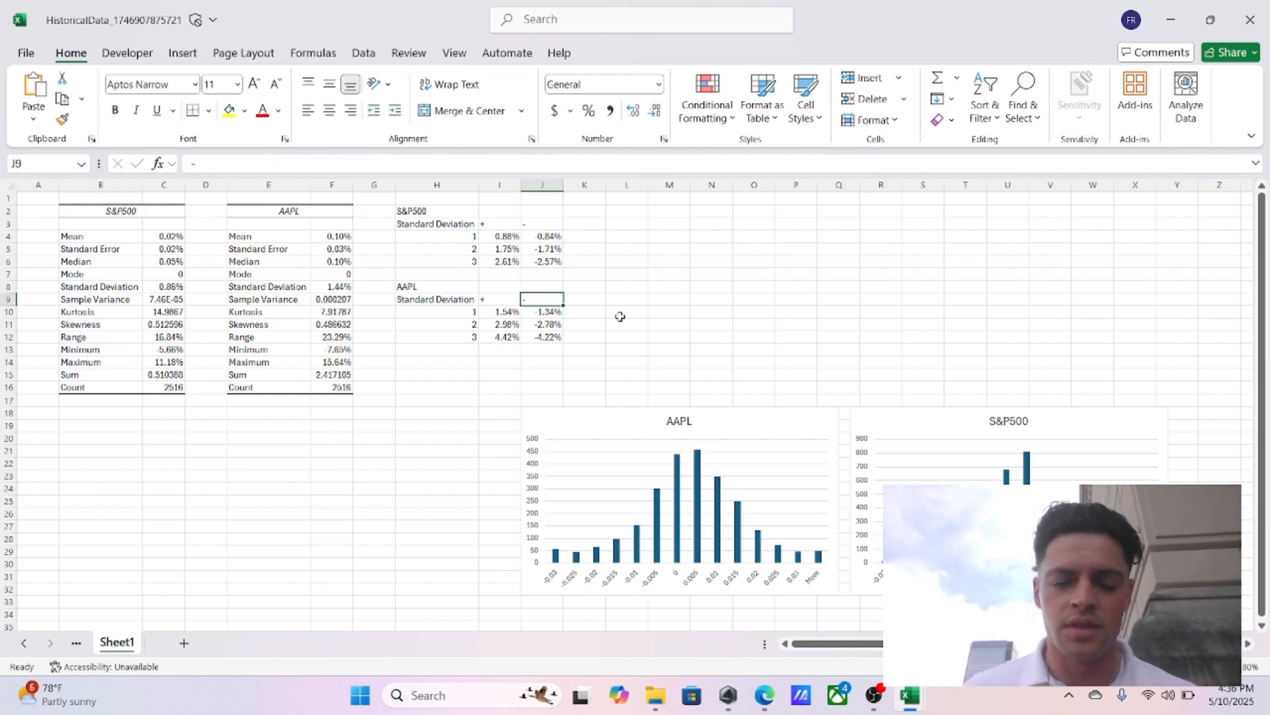
Step: Compare the positive standard-deviation bands of AAPL and S&P500 in column I
key("Left")
key("Down")
key("Up")
key("Up")
key("Up")
key("Up")
key("Up")
key("Up")
key("Up")
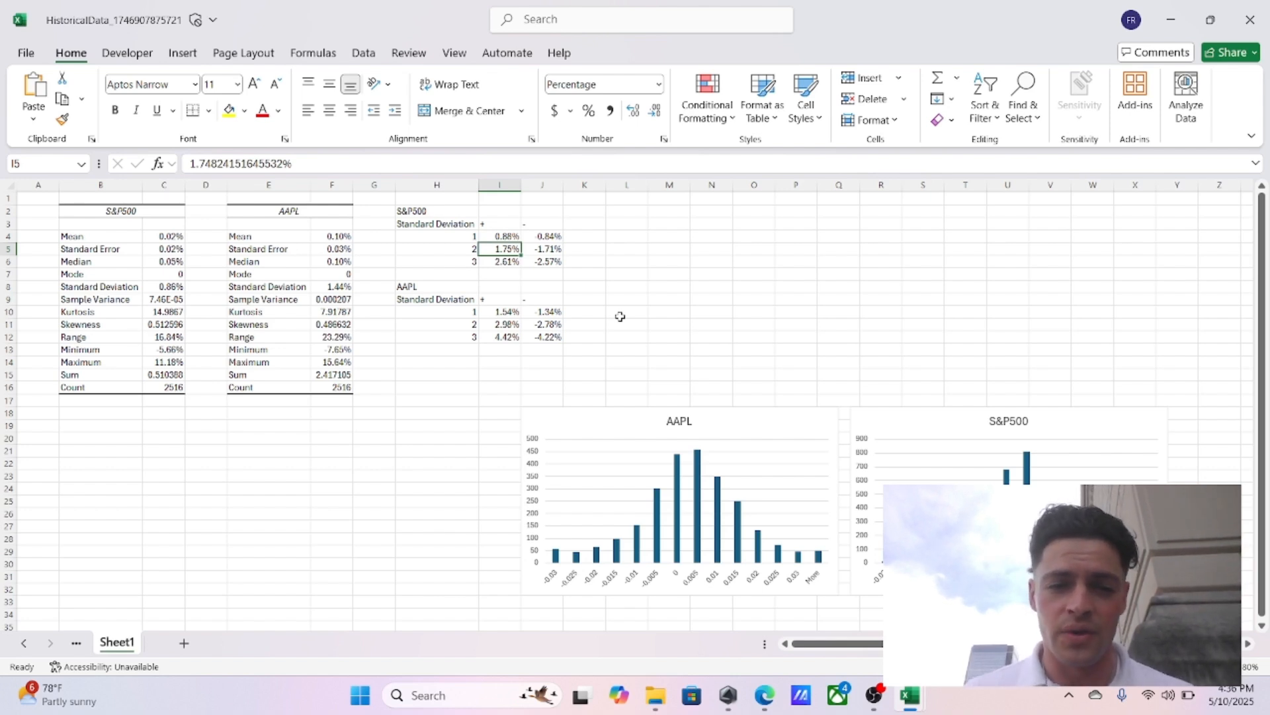
key("Up")
key("Up")
key("Up")
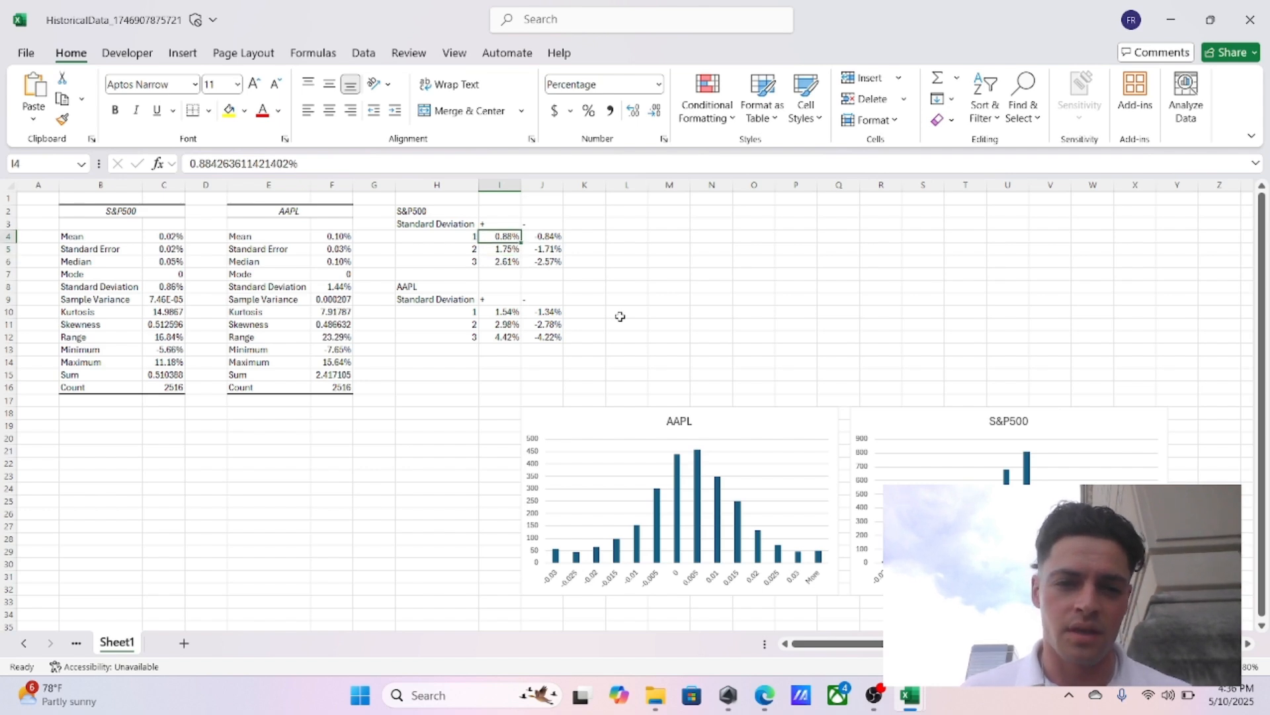
Step: Compare the kurtosis of S&P500 and AAPL in row 10 of the descriptive statistics tables
key("Left")
key("Left")
key("Left")
key("Left")
key("Left")
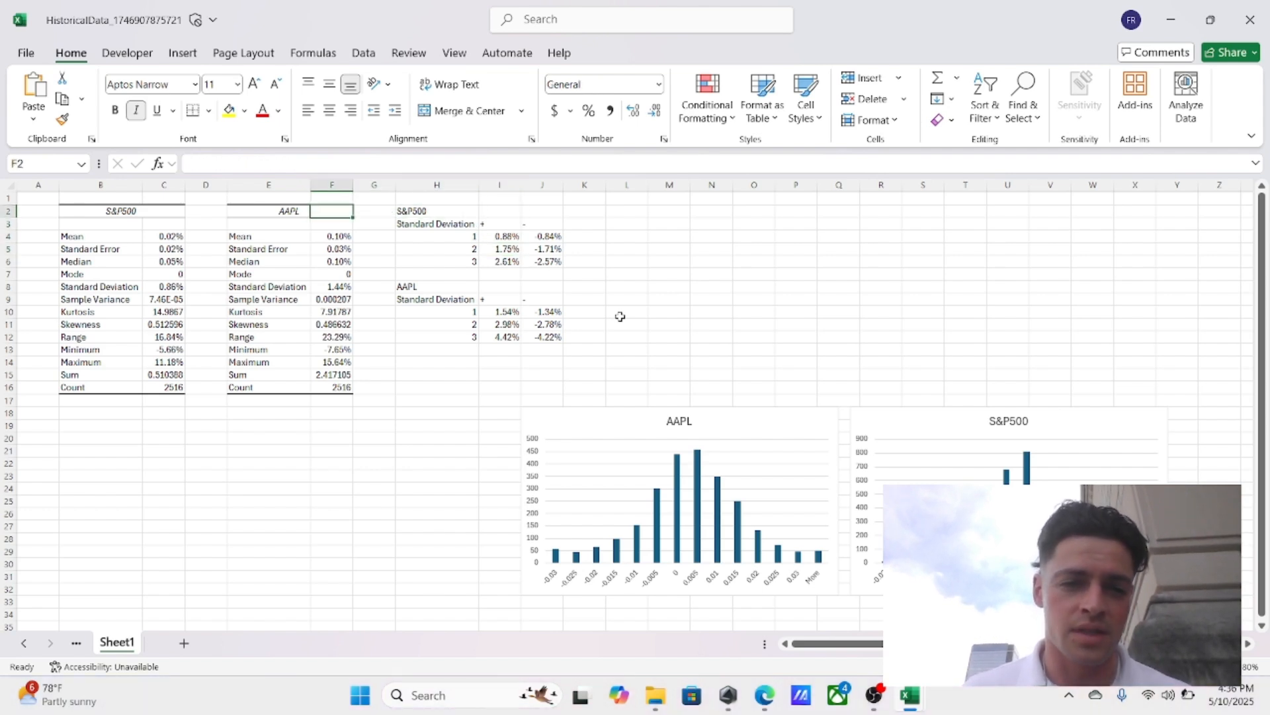
key("Left")
key("Left")
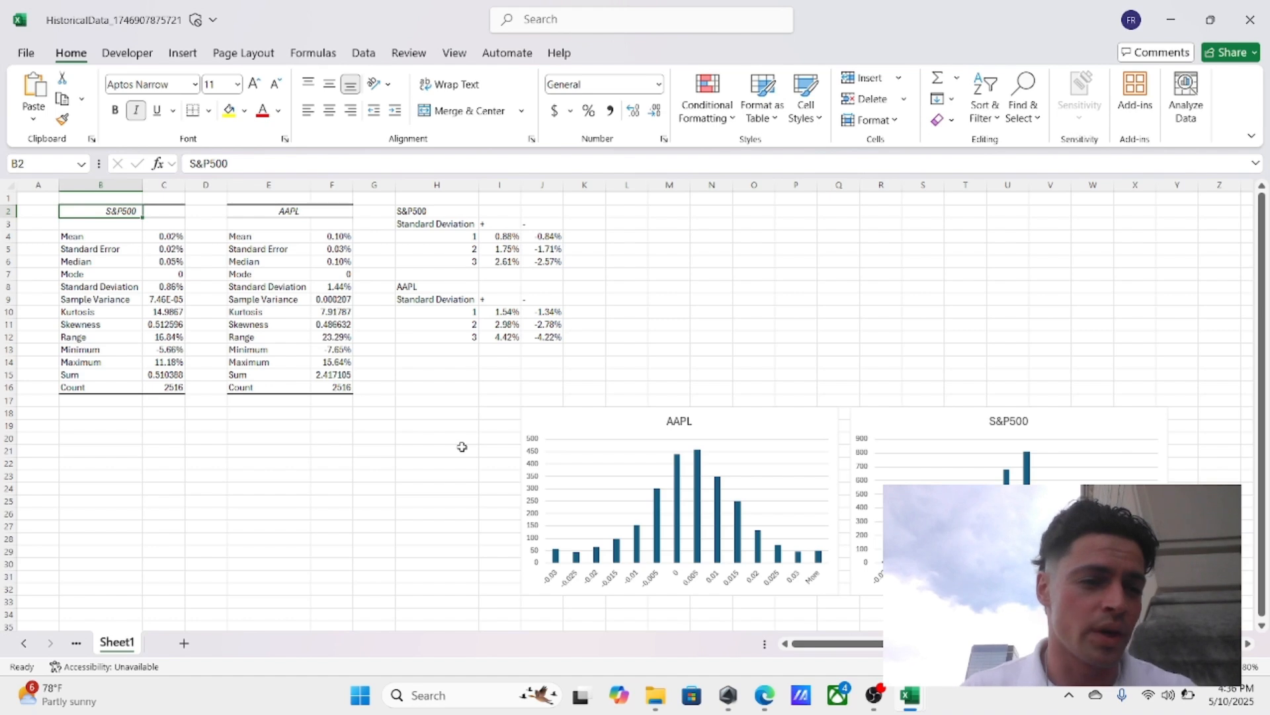
left_click(159, 299)
key("Down")
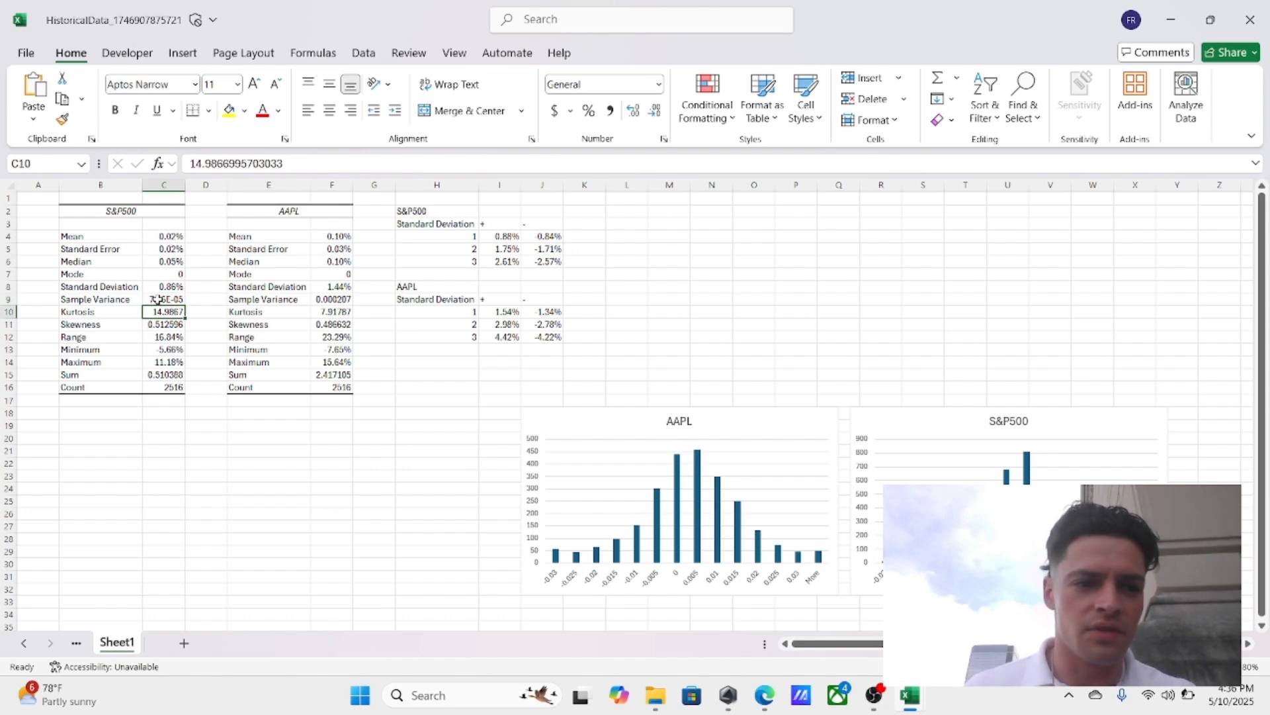
key("Right")
key("Right")
key("Right")
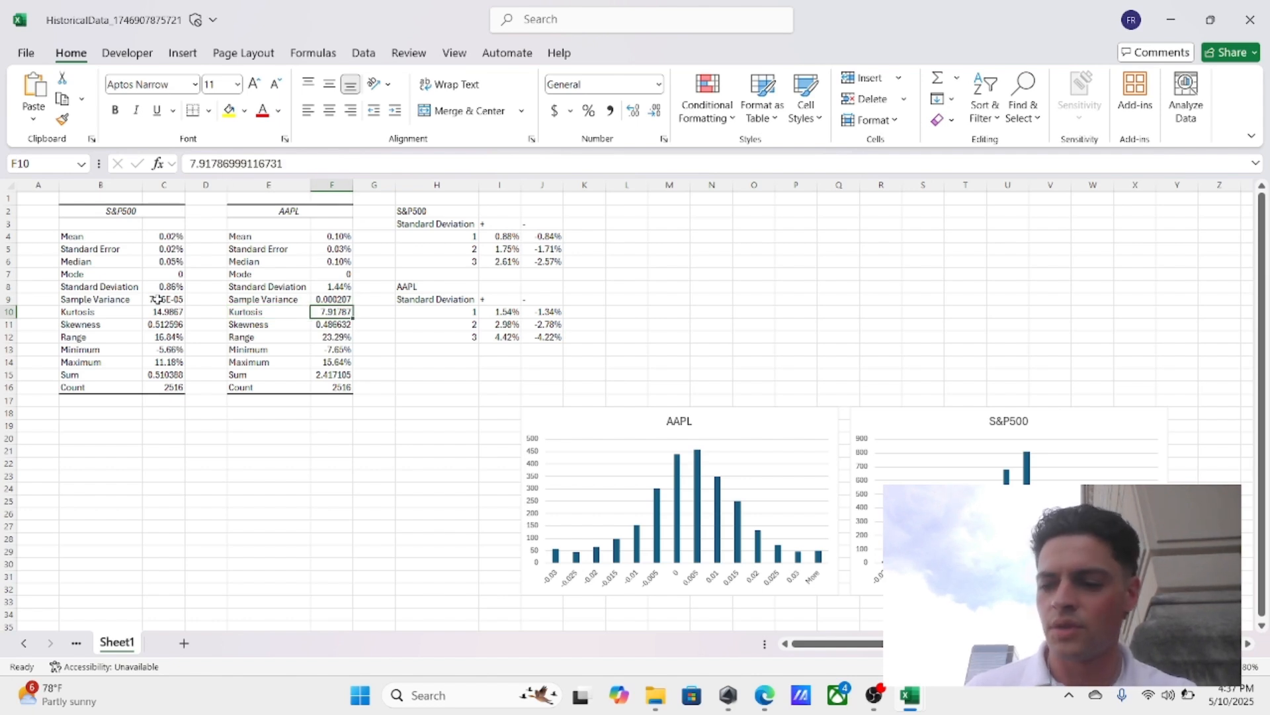
key("Left")
key("Left")
key("Left")
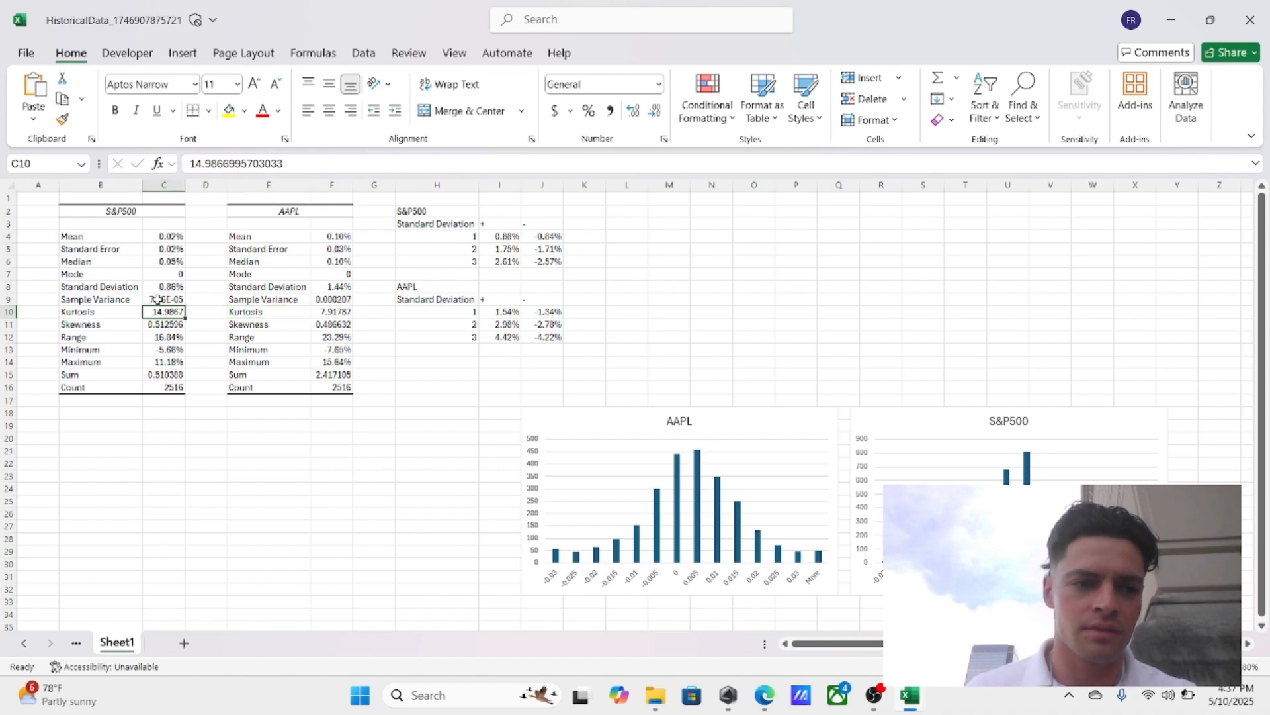
key("Right")
key("Right")
key("Right")
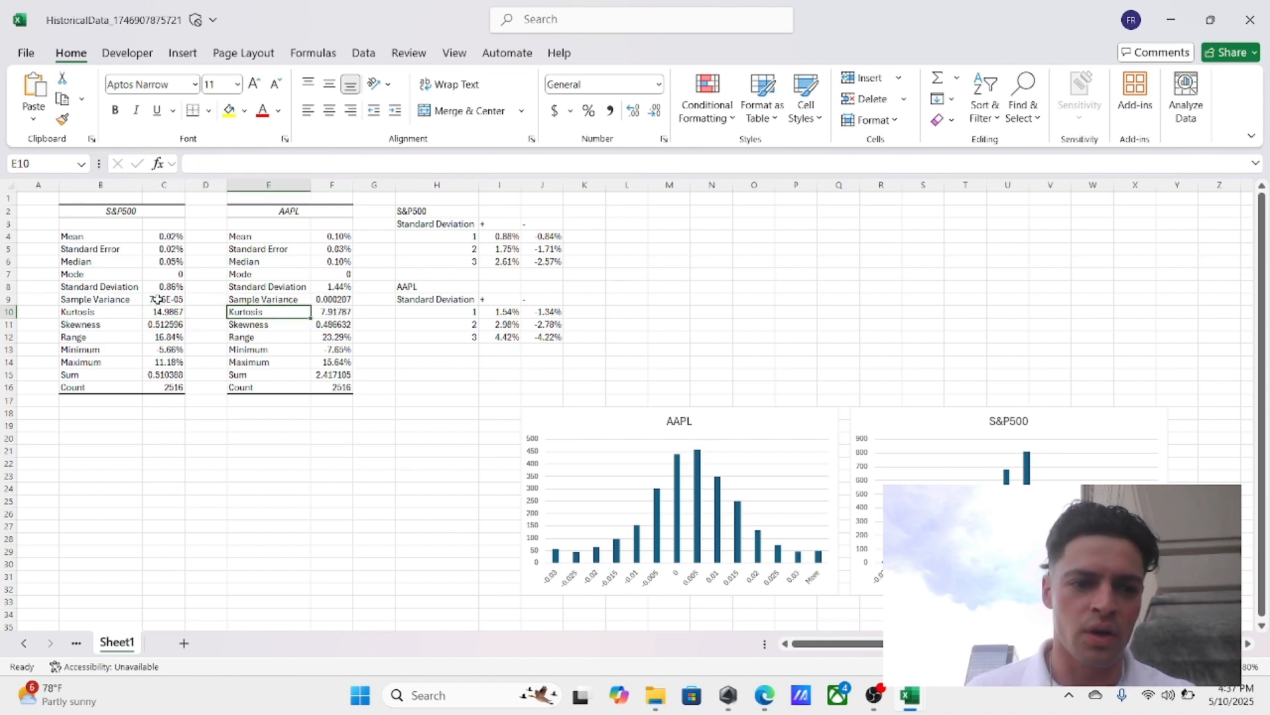
key("Left")
key("Left")
key("Left")
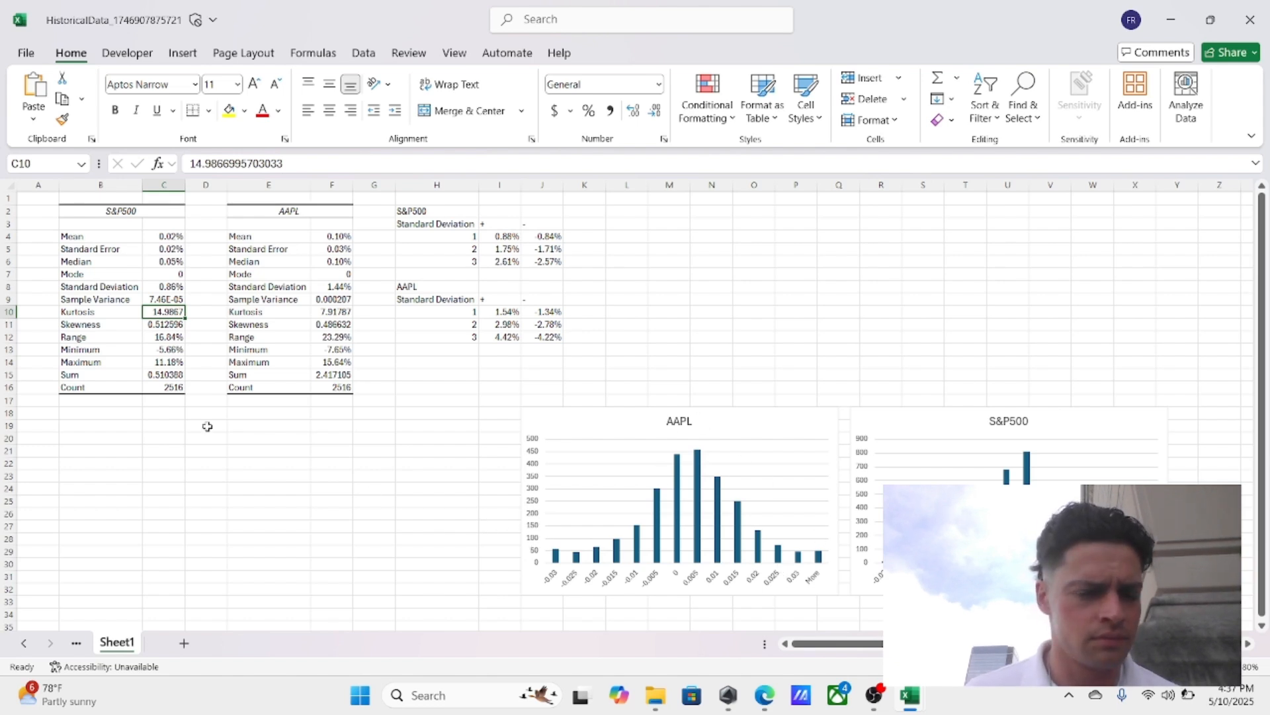
Step: Compare the skewness and range of S&P500 and AAPL in rows 11 and 12 of the descriptive statistics tables
left_click(170, 324)
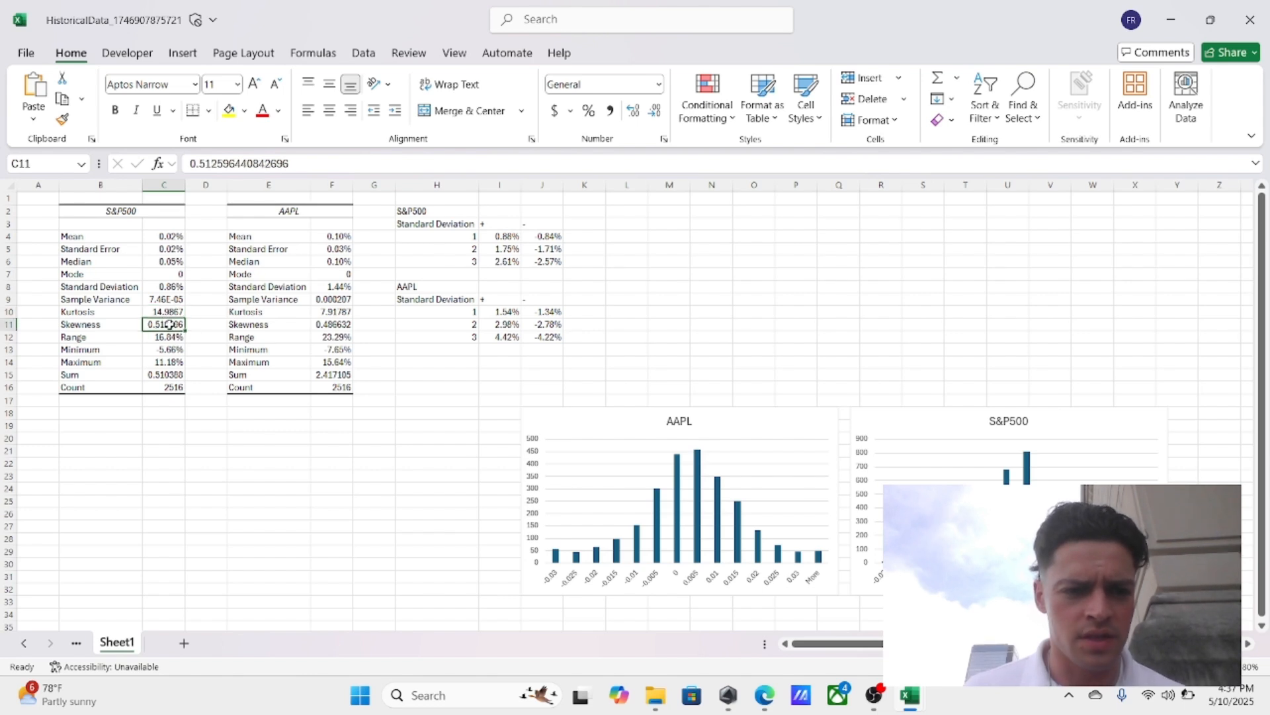
left_click(331, 324)
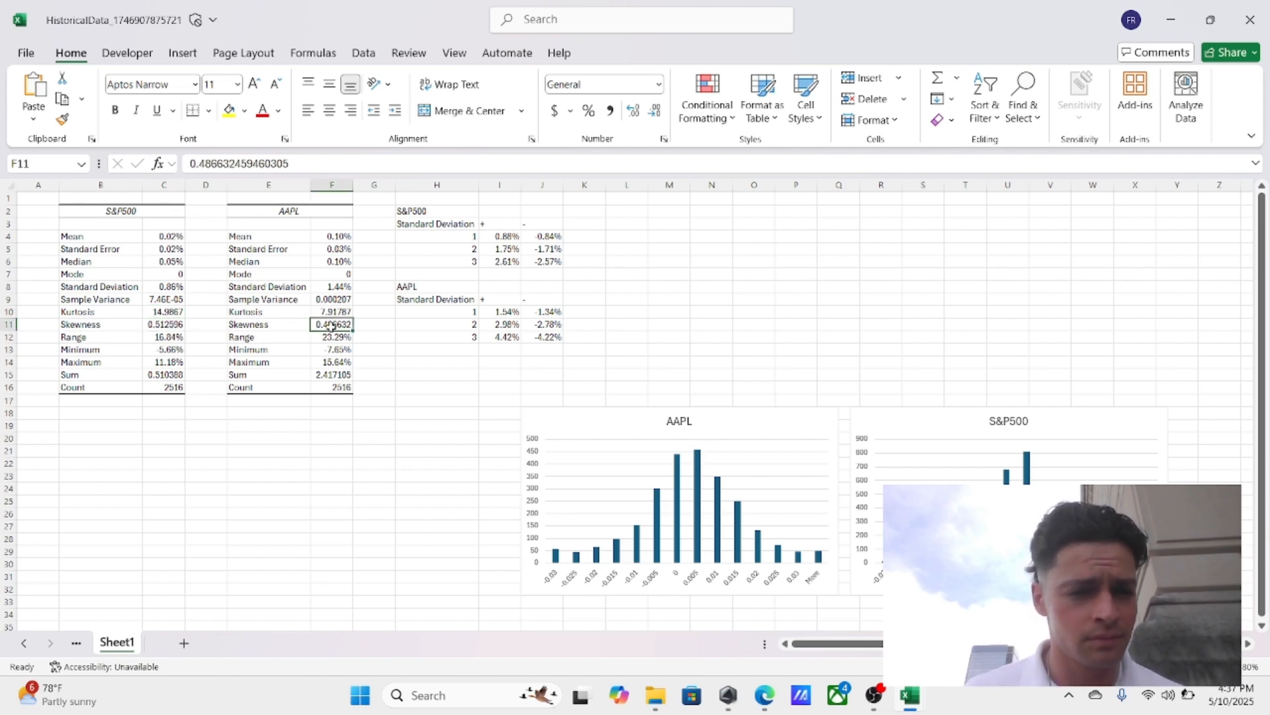
left_click(198, 356)
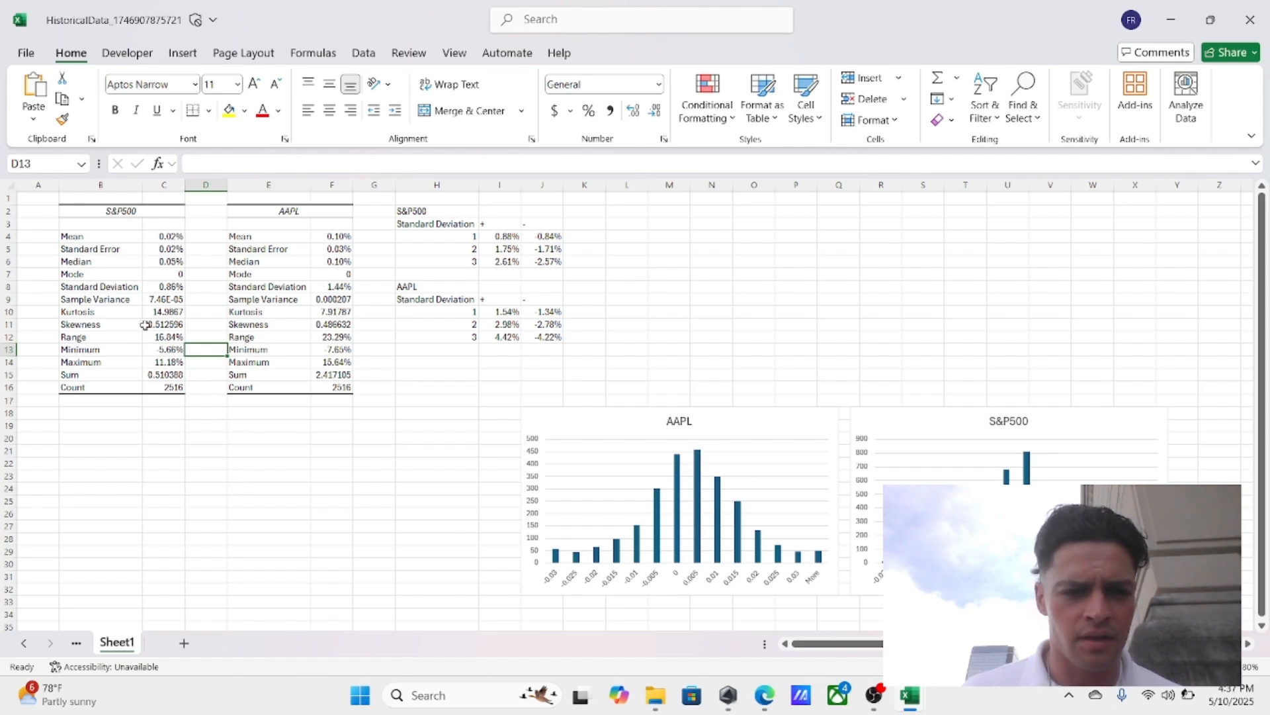
left_click(160, 339)
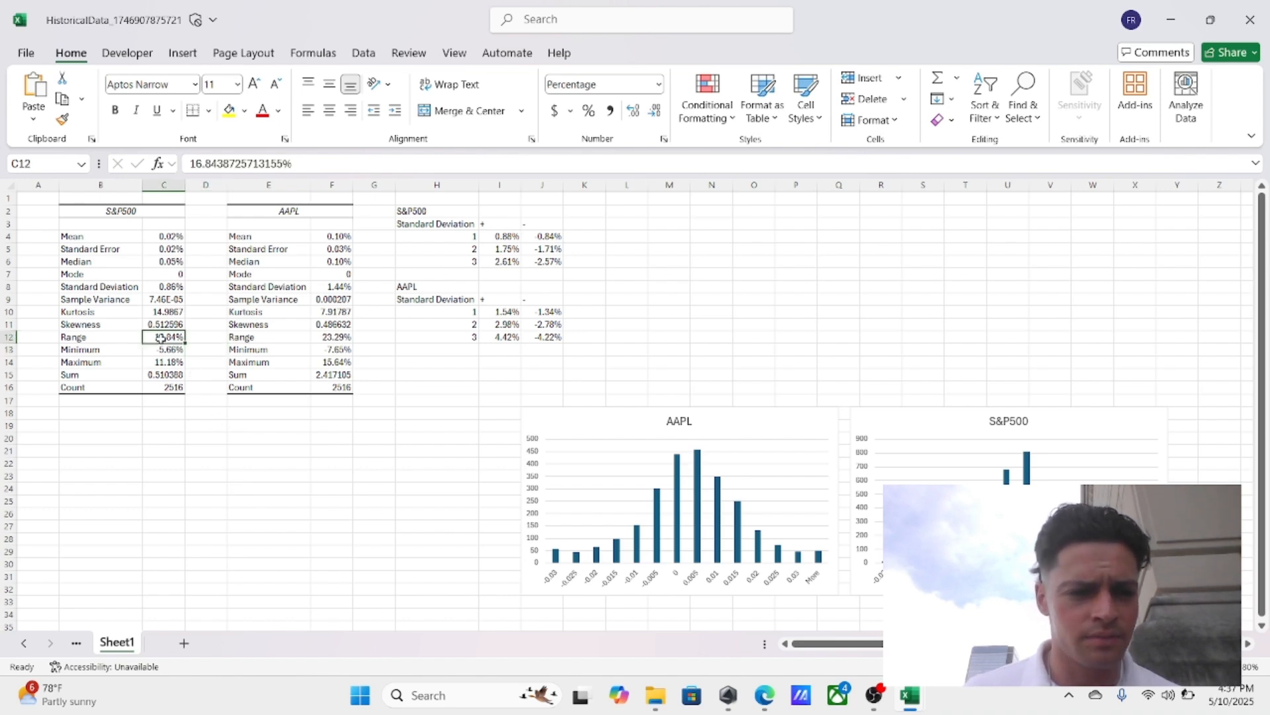
left_click(333, 337)
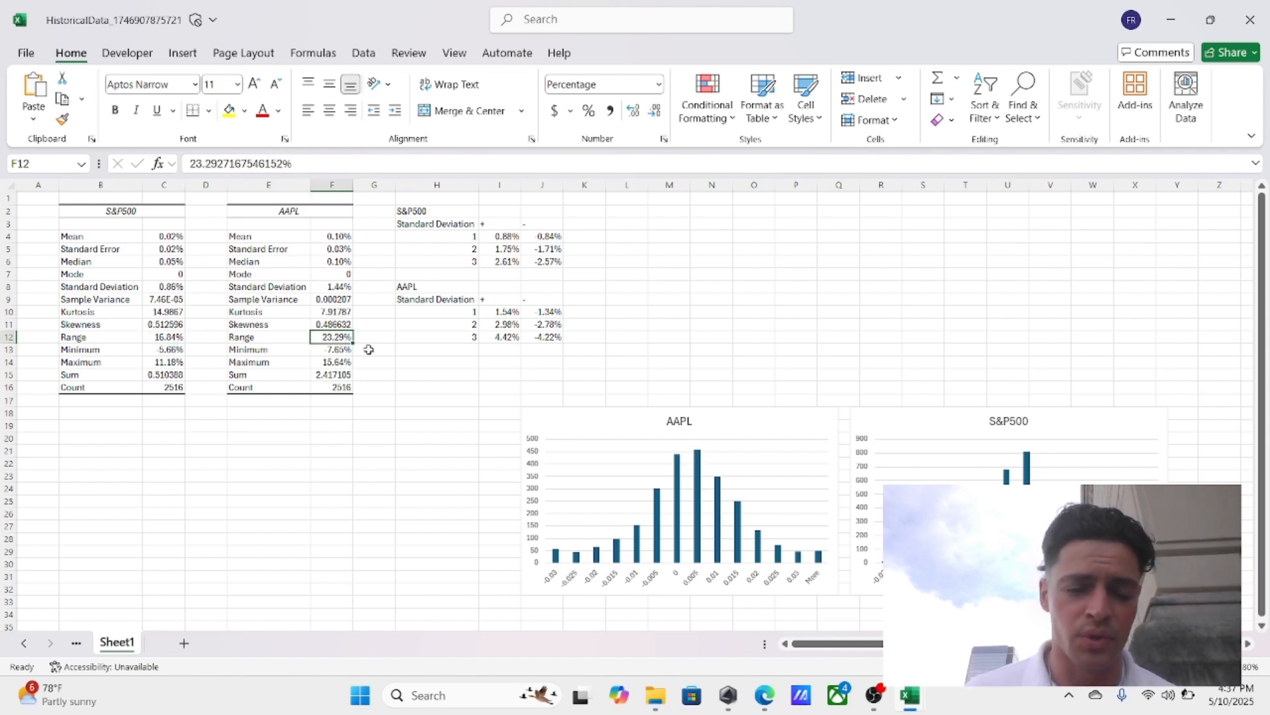
Step: Compare the minimum and maximum daily returns of AAPL and S&P500 in rows 13 and 14
left_click(331, 363)
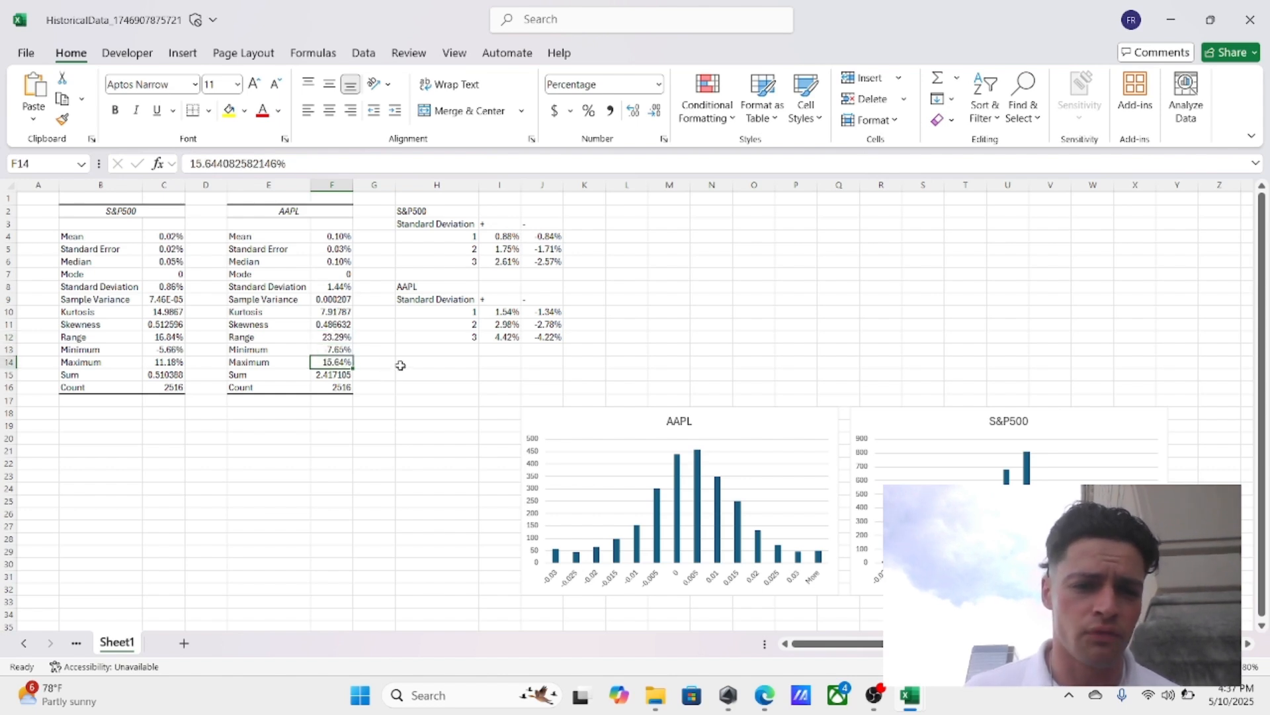
key("Up")
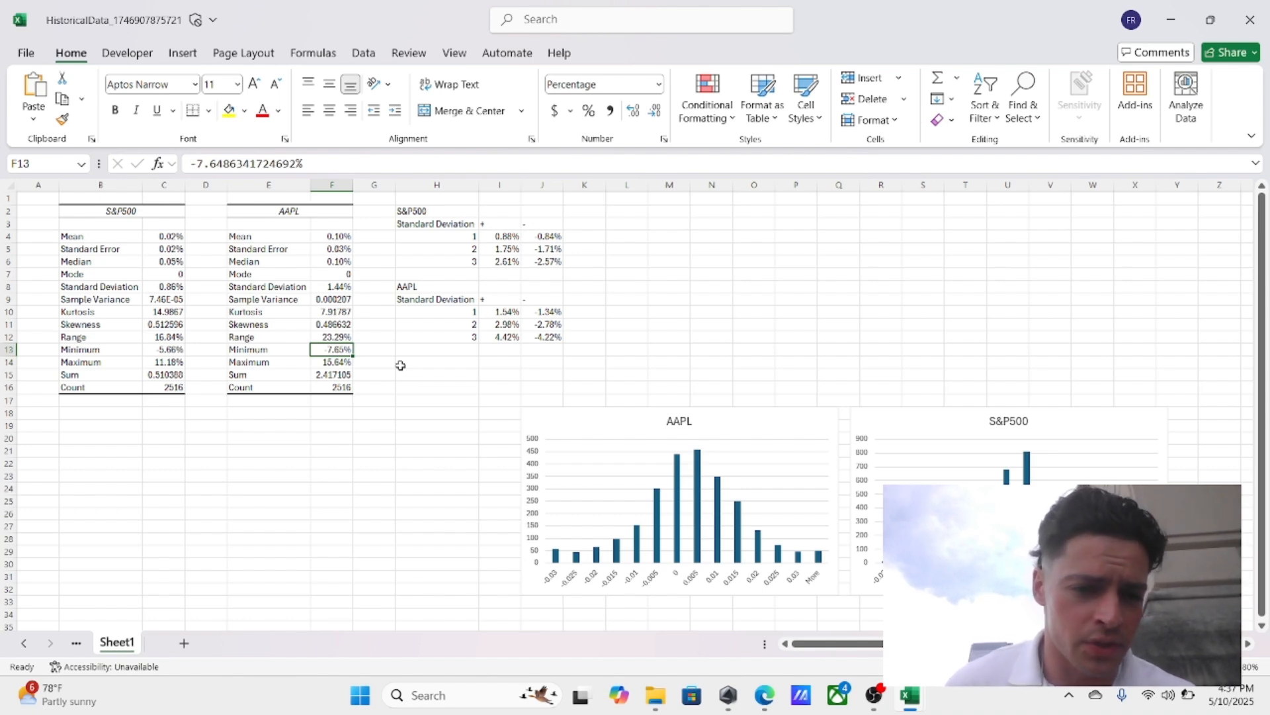
key("Left")
key("Left")
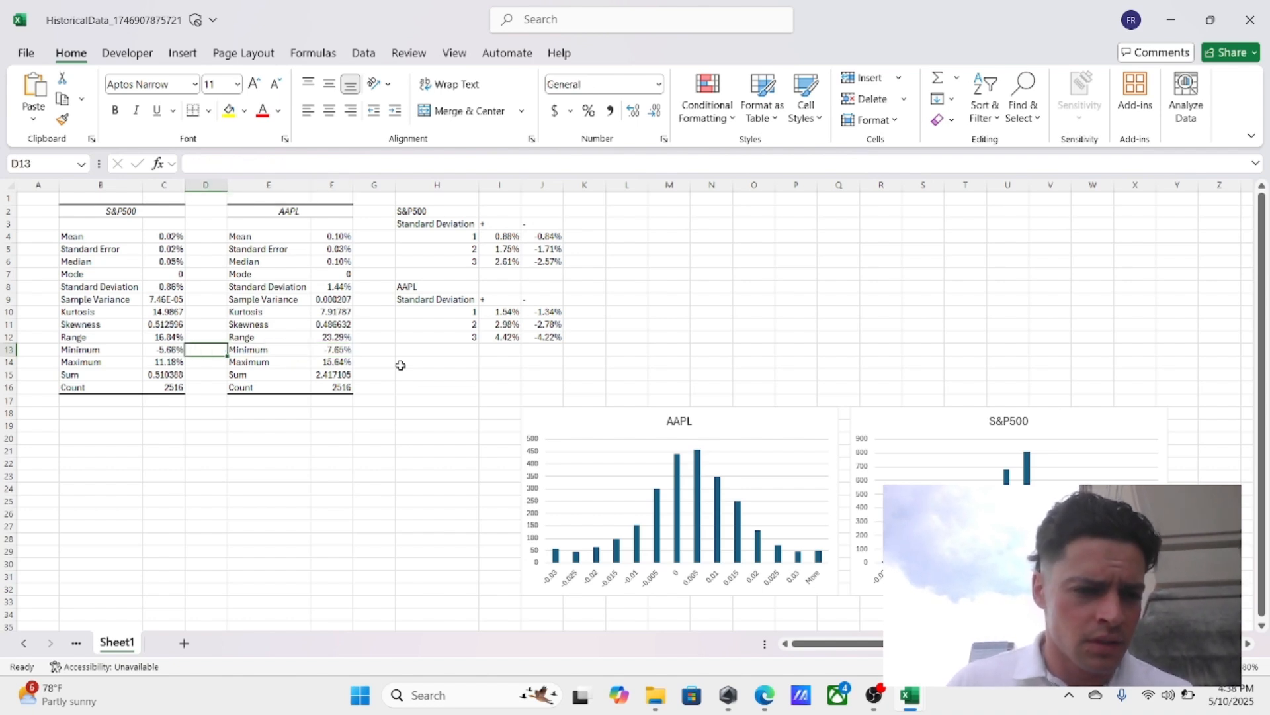
key("Left")
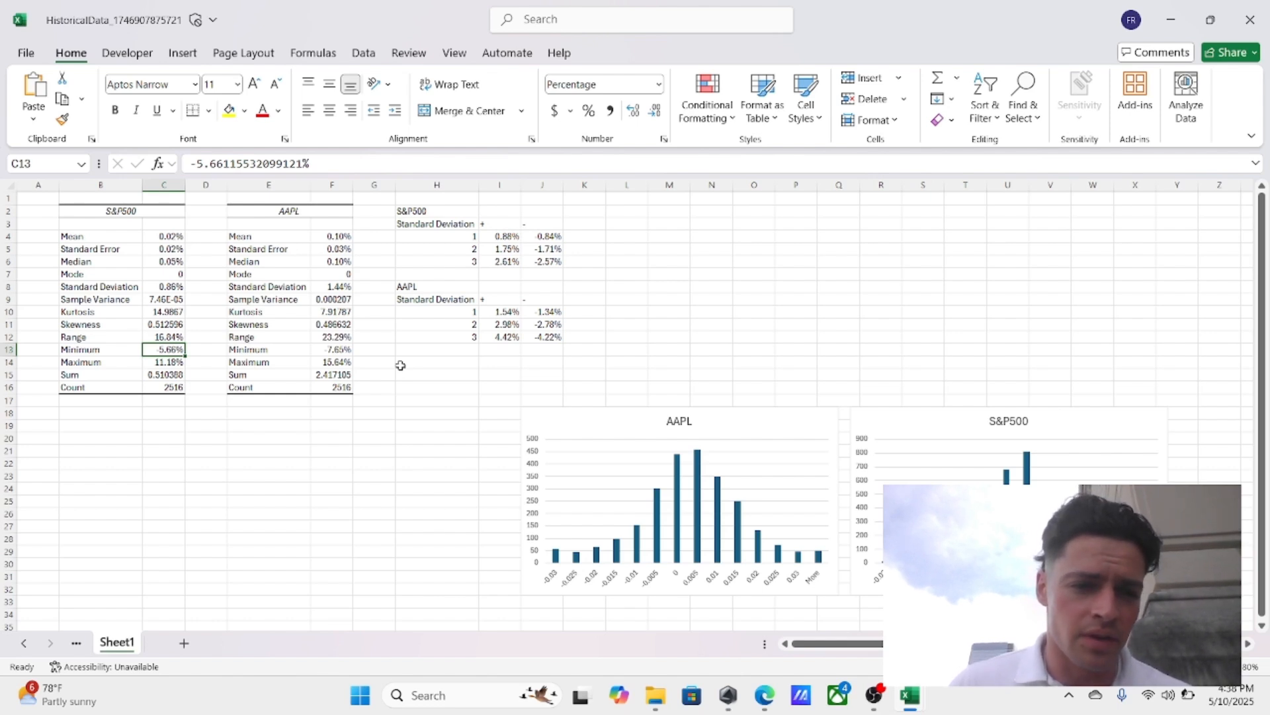
key("Down")
key("Up")
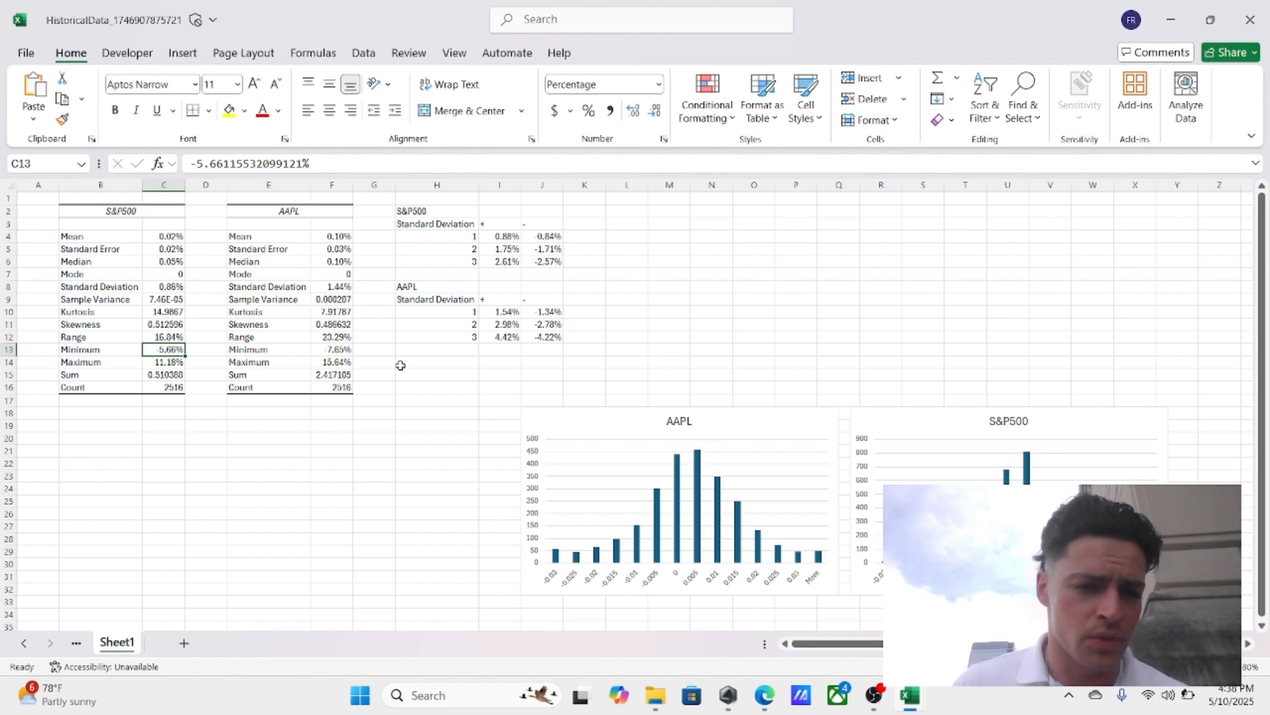
key("Right")
key("Right")
key("Right")
key("Left")
key("Left")
key("Left")
key("Right")
key("Right")
key("Right")
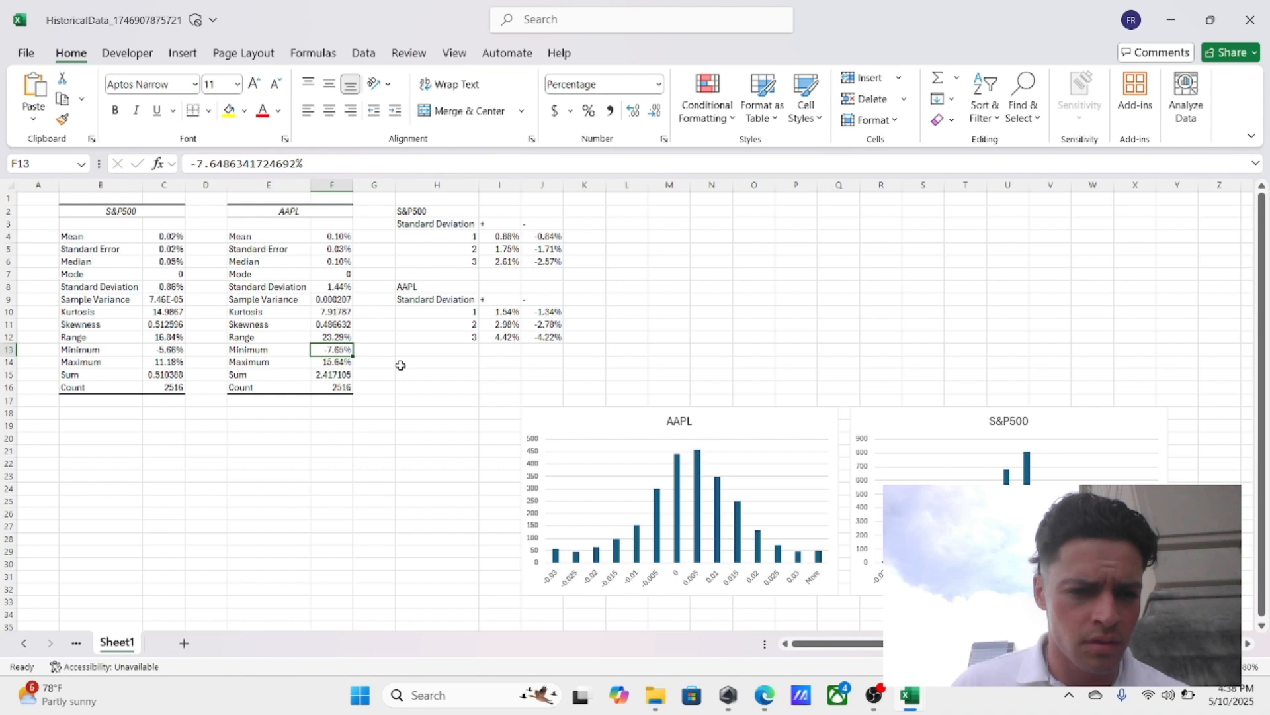
key("Down")
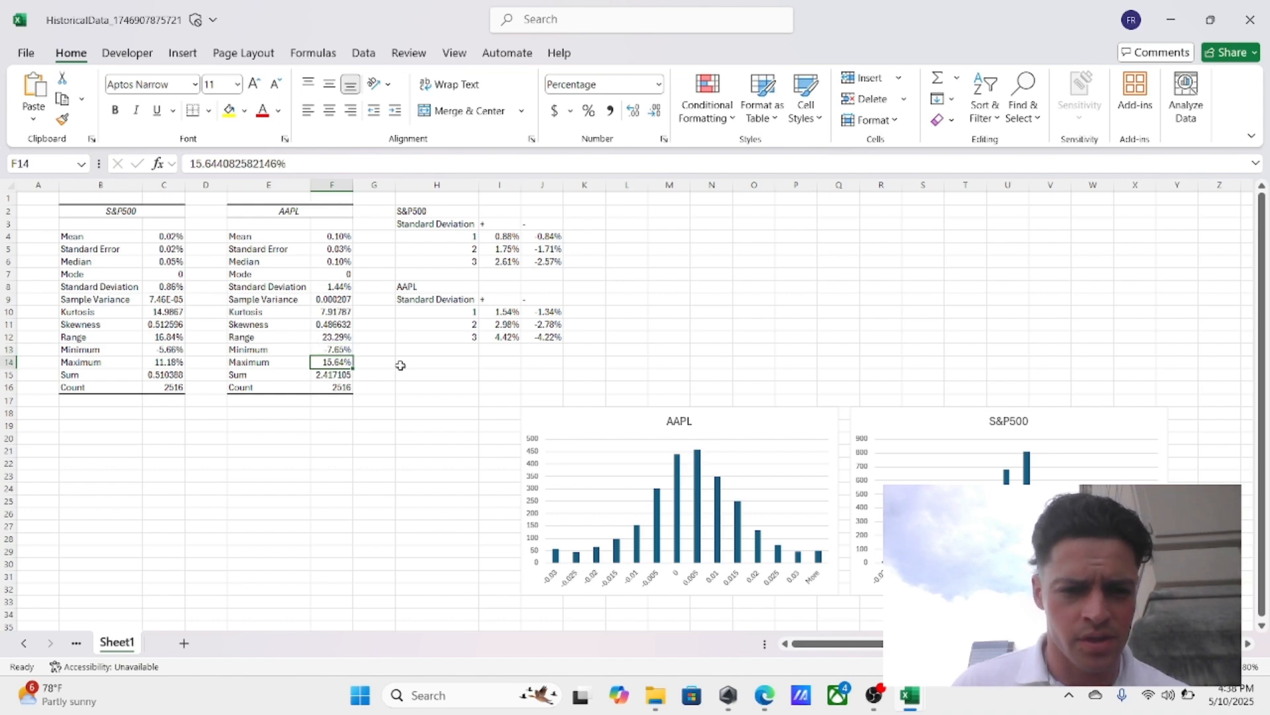
key("Left")
key("Left")
key("Left")
key("Up")
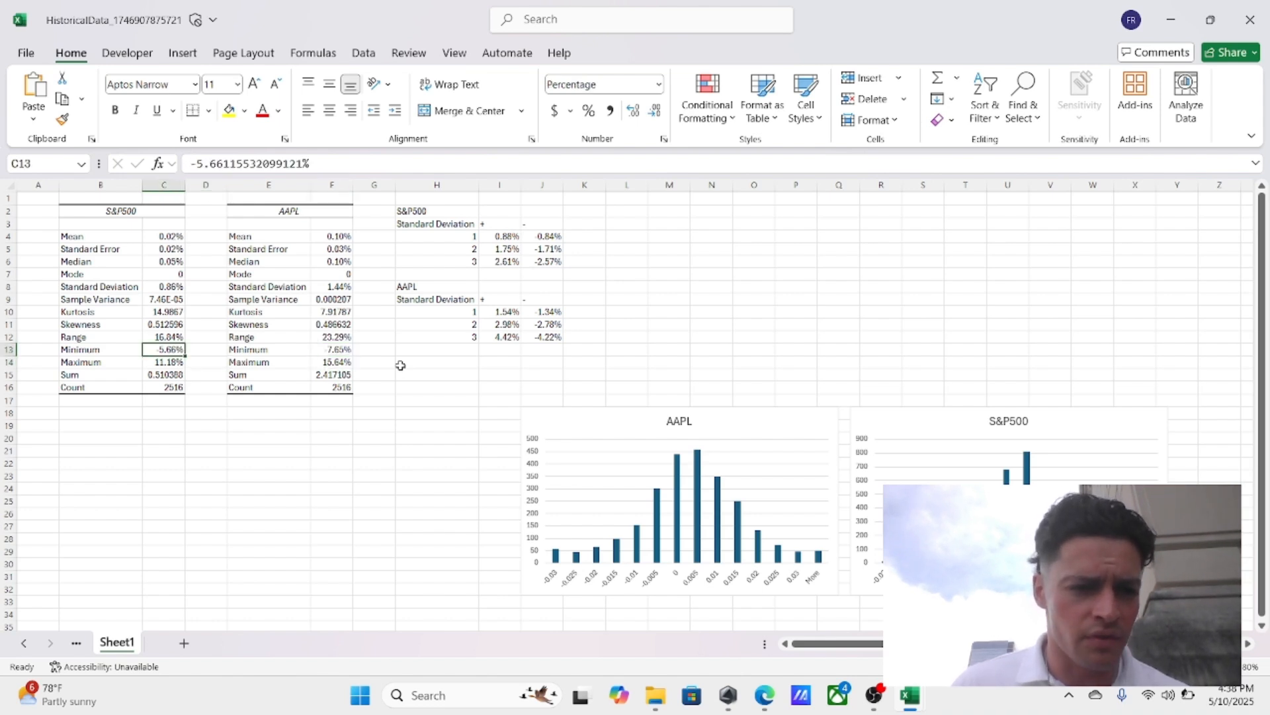
key("Right")
key("Right")
key("Right")
key("Left")
key("Left")
key("Left")
key("Down")
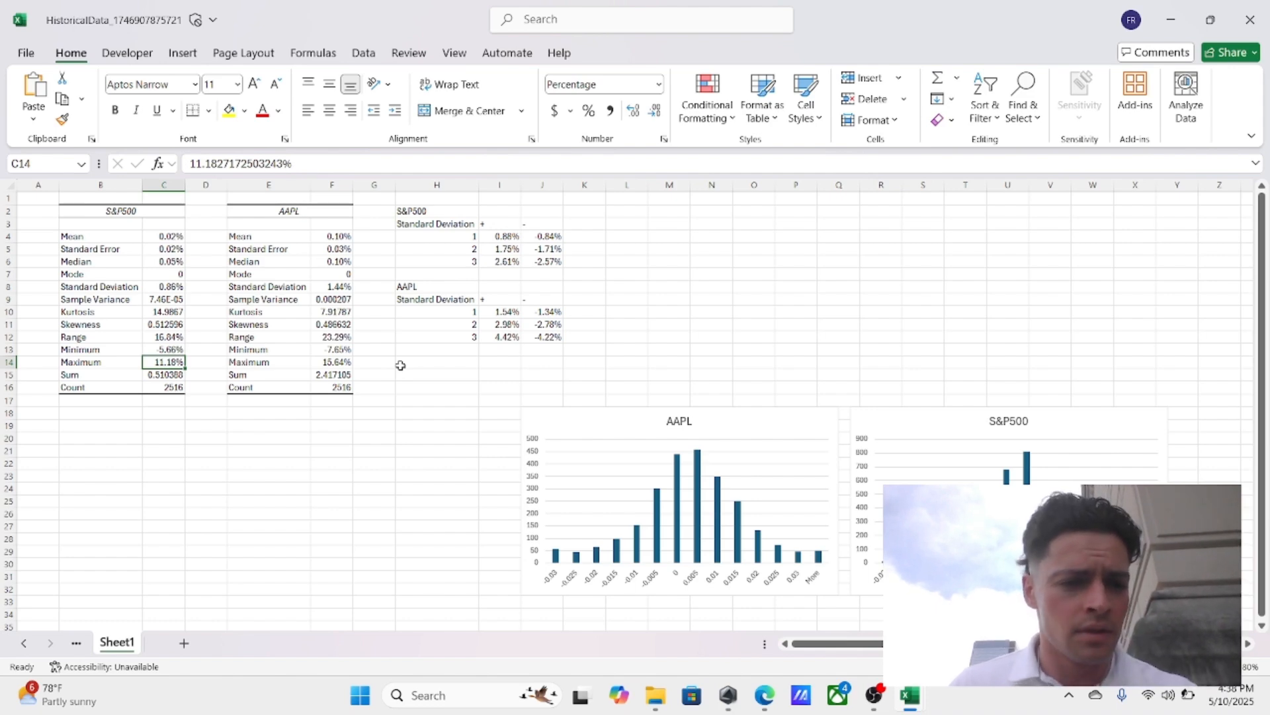
key("Down")
key("Down")
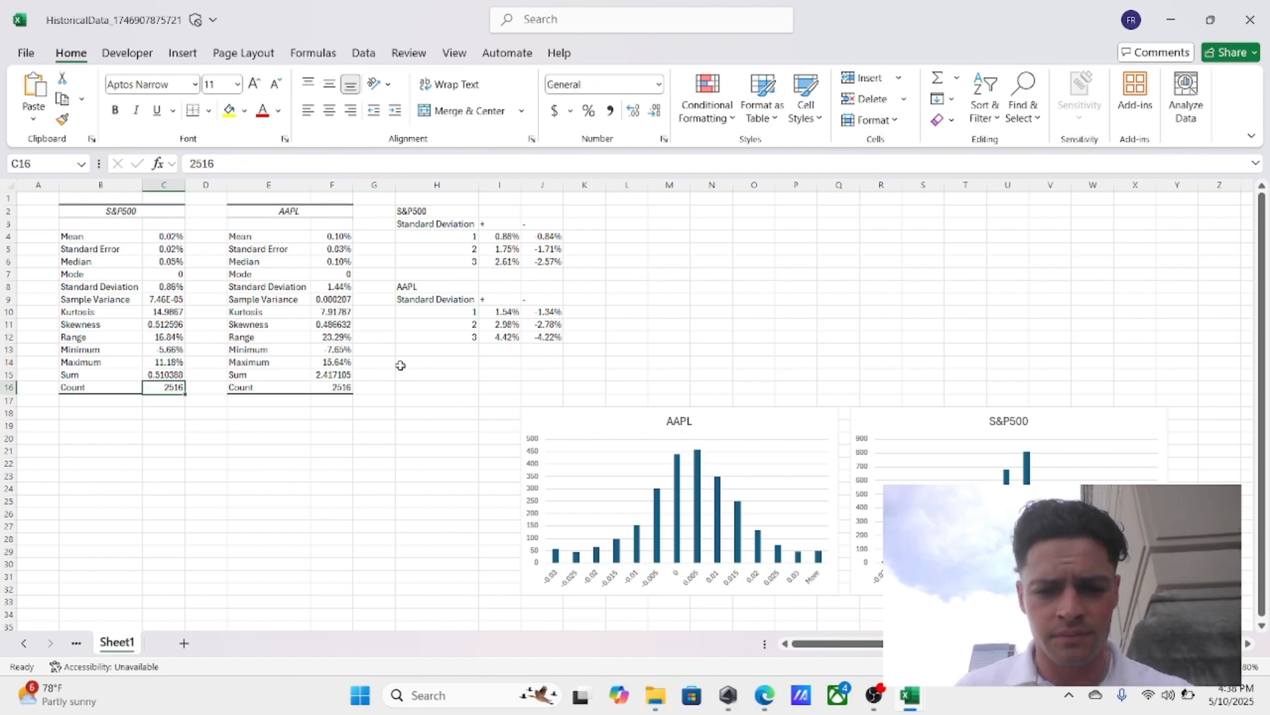
Step: Compare the shapes and tails of the AAPL and S&P500 return histograms
scroll(887, 391, "right", 2)
scroll(873, 396, "down", 3)
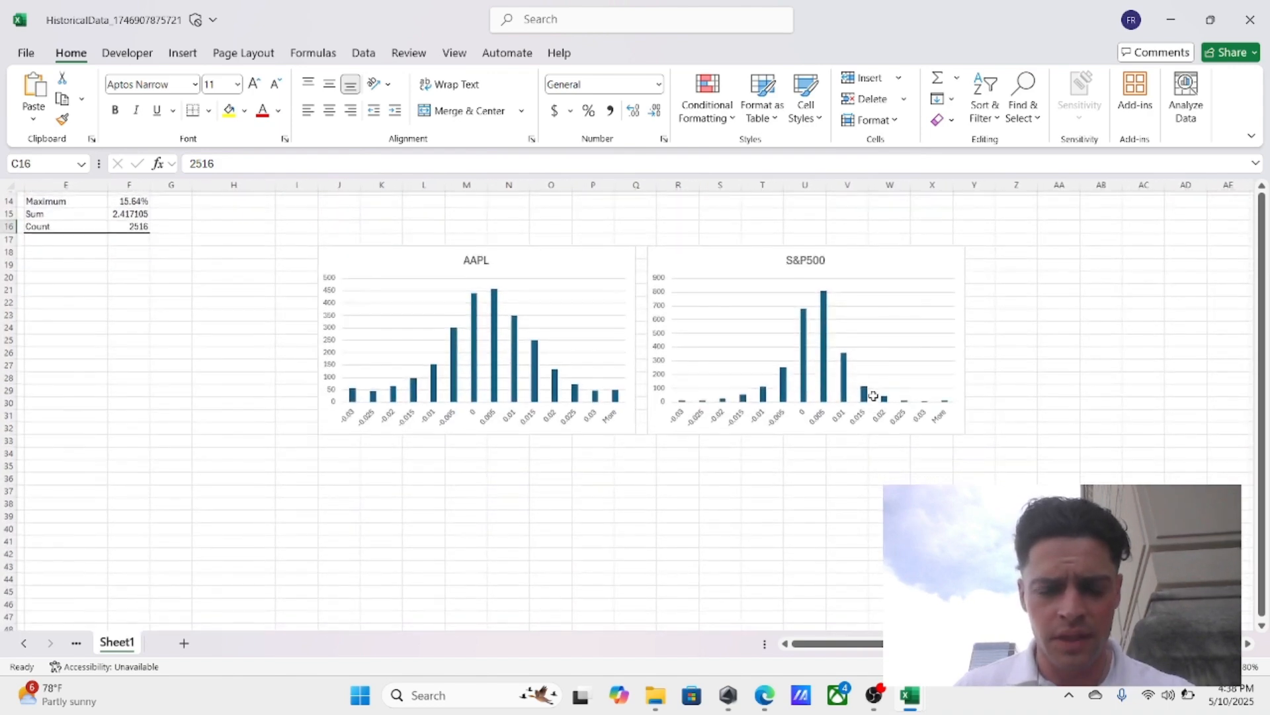
scroll(873, 395, "right", 2)
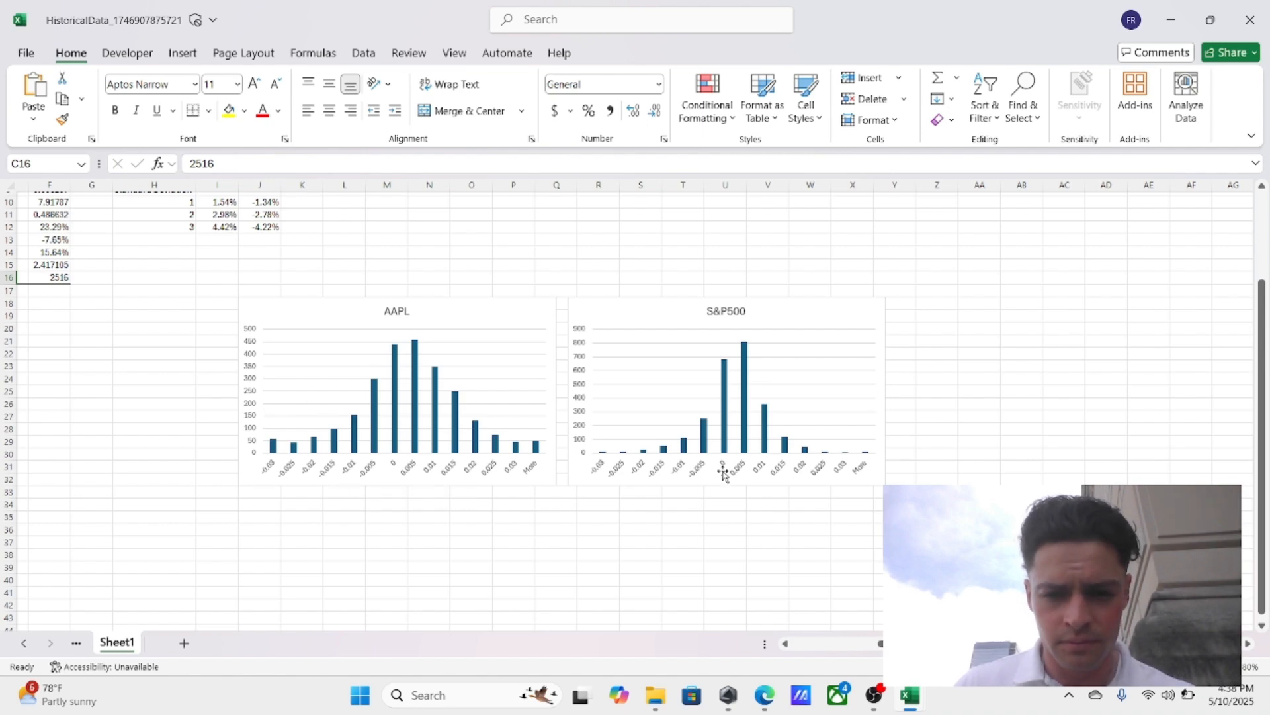
mouse_move(757, 387)
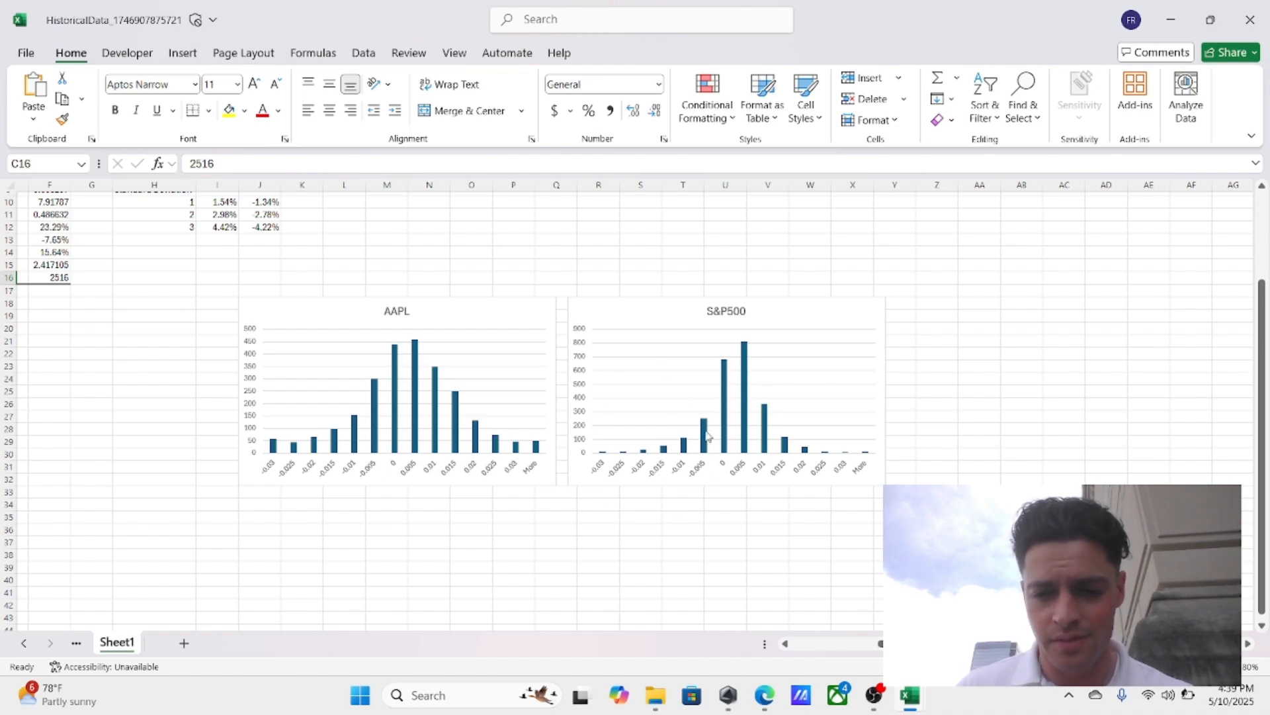
scroll(547, 525, "up", 3)
scroll(547, 525, "left", 4)
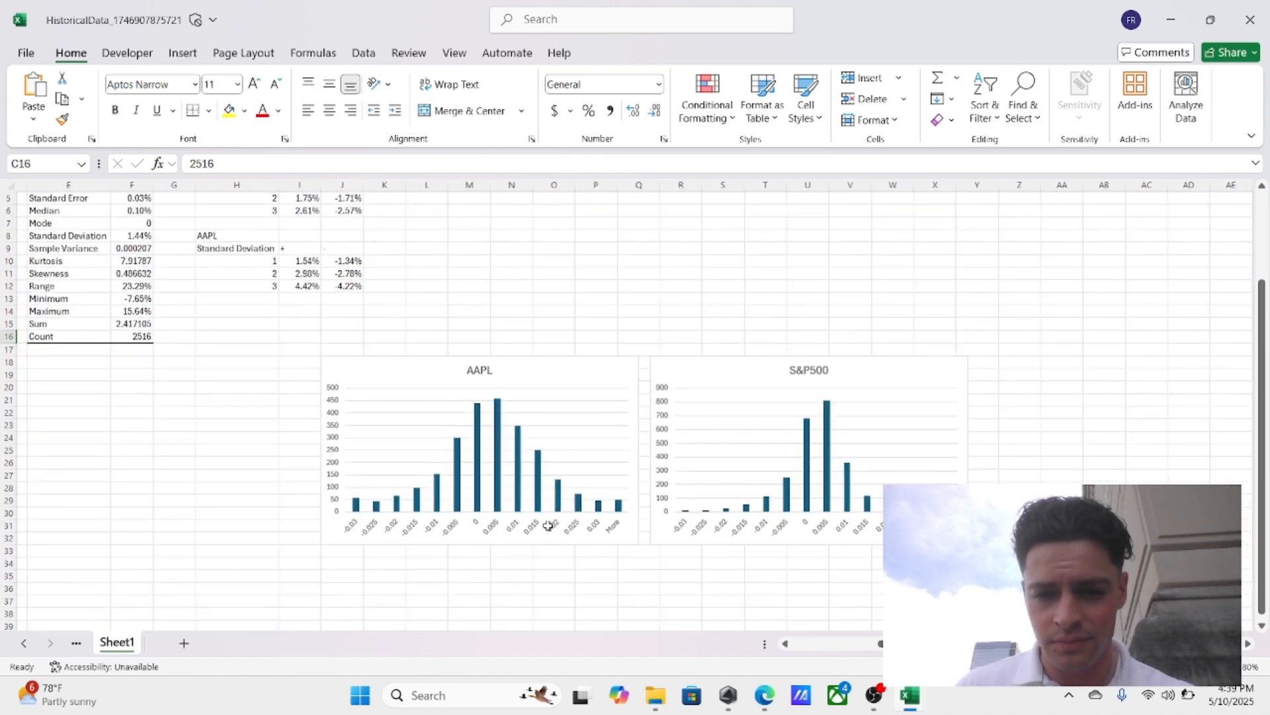
scroll(548, 525, "down", 1)
scroll(548, 525, "right", 1)
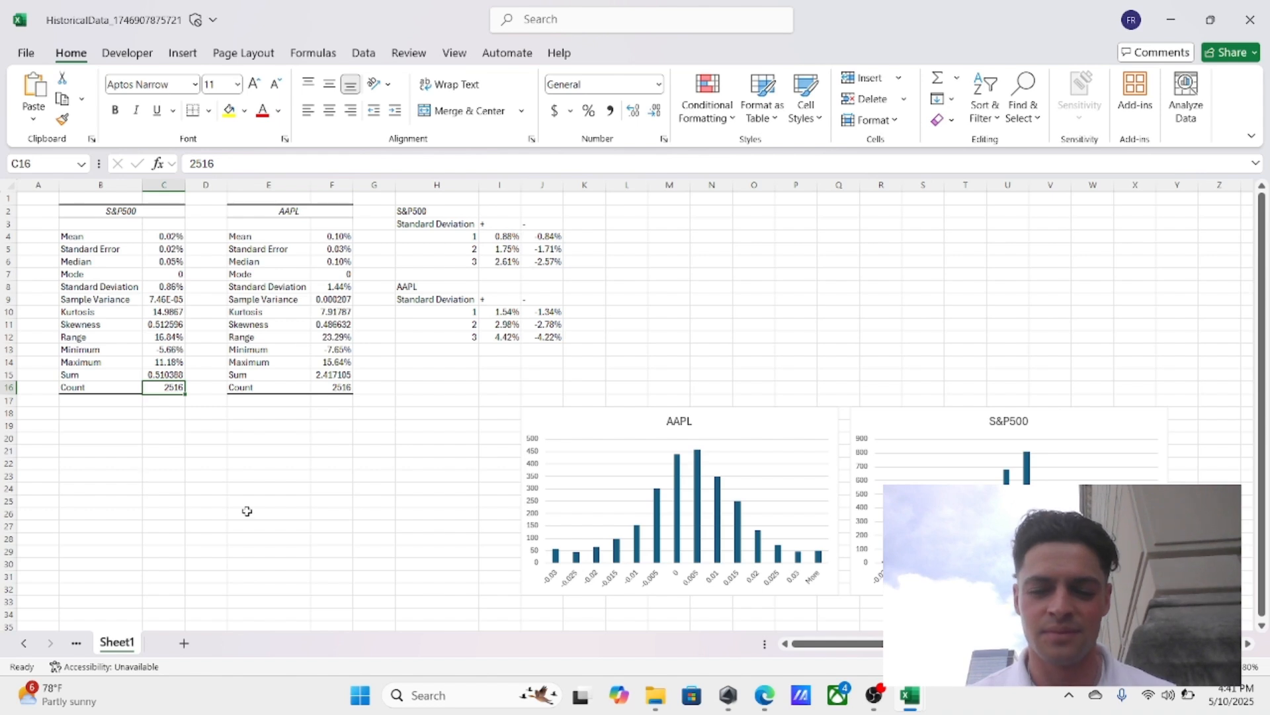
left_click(873, 694)
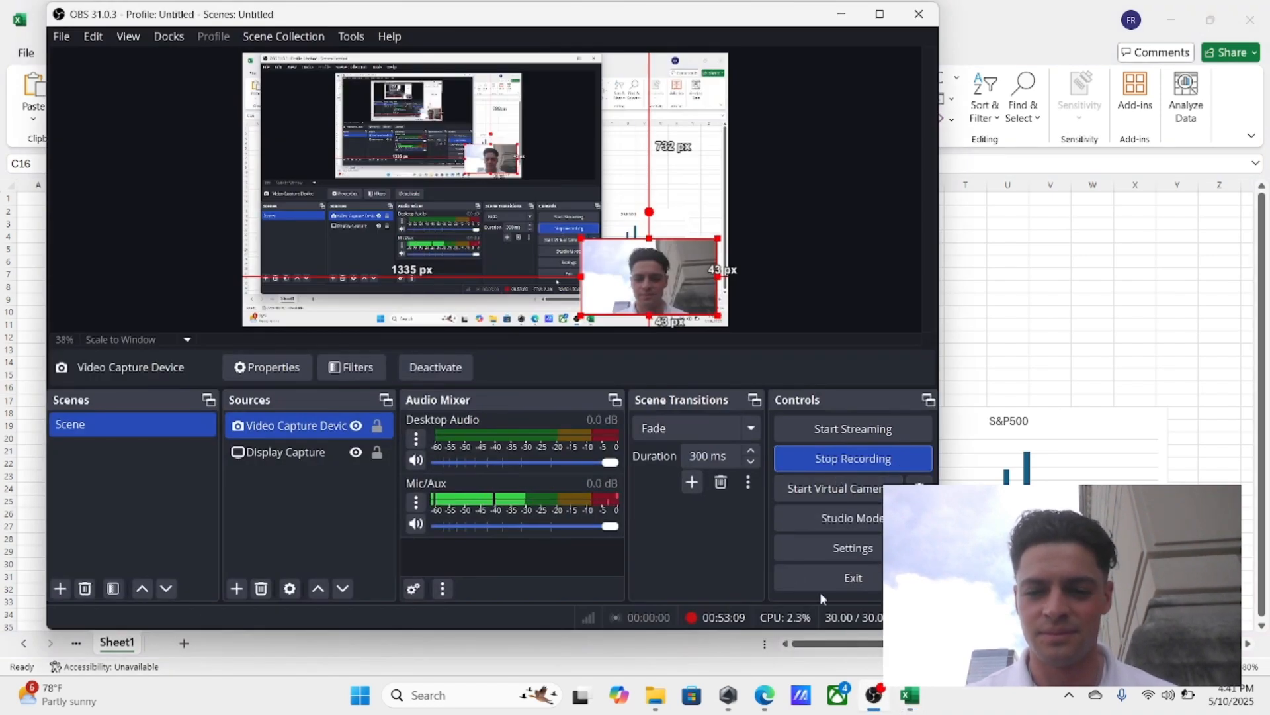